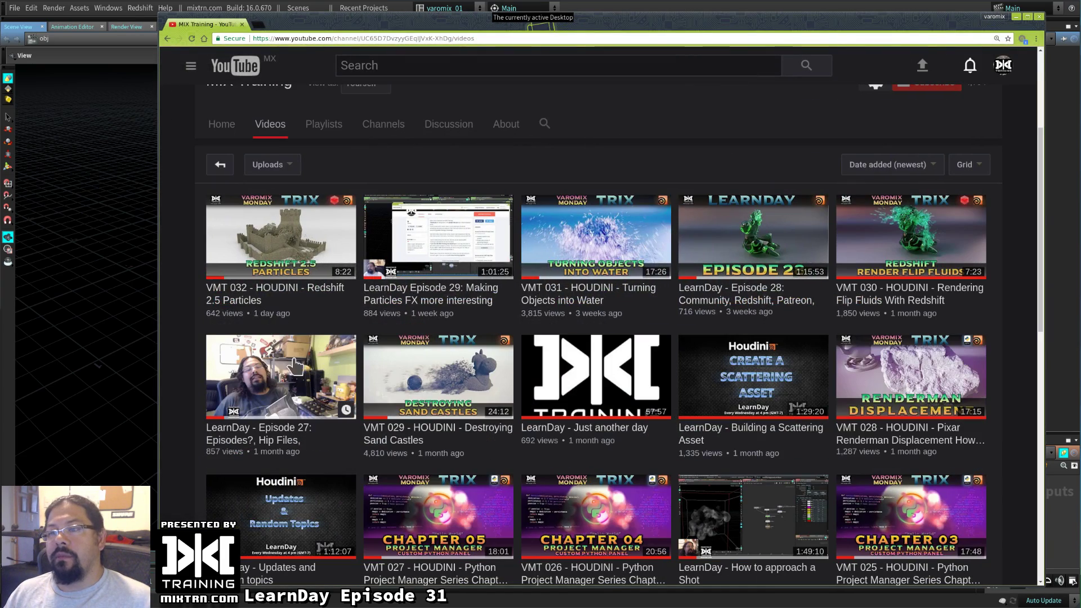
Open the VMT 029 Destroying Sand Castles video and skip ahead to about 7:52, pausing there
scroll(453, 327, "down", 3)
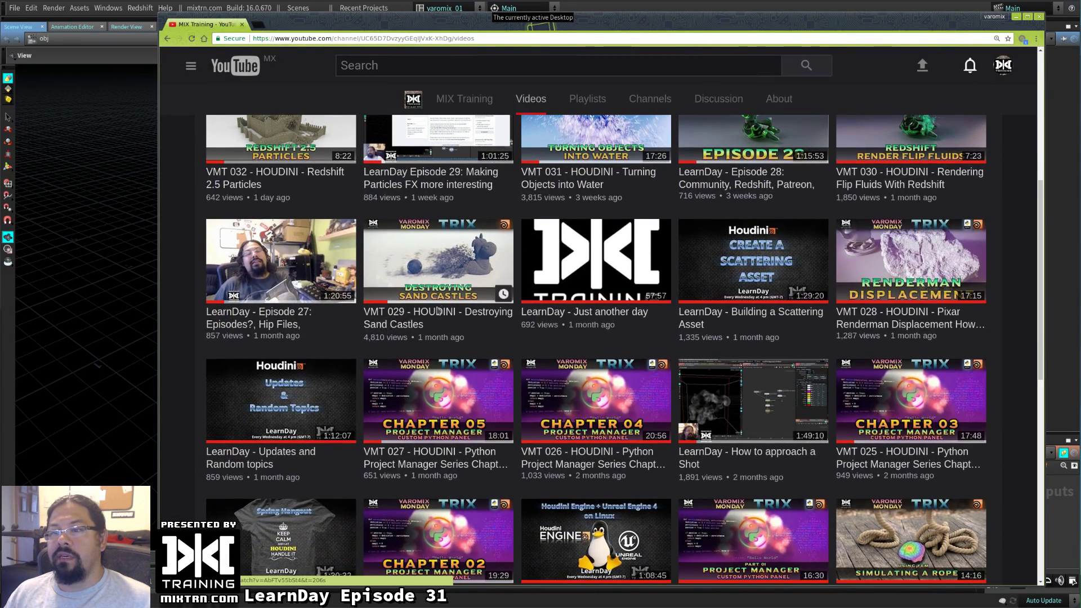
left_click(441, 313)
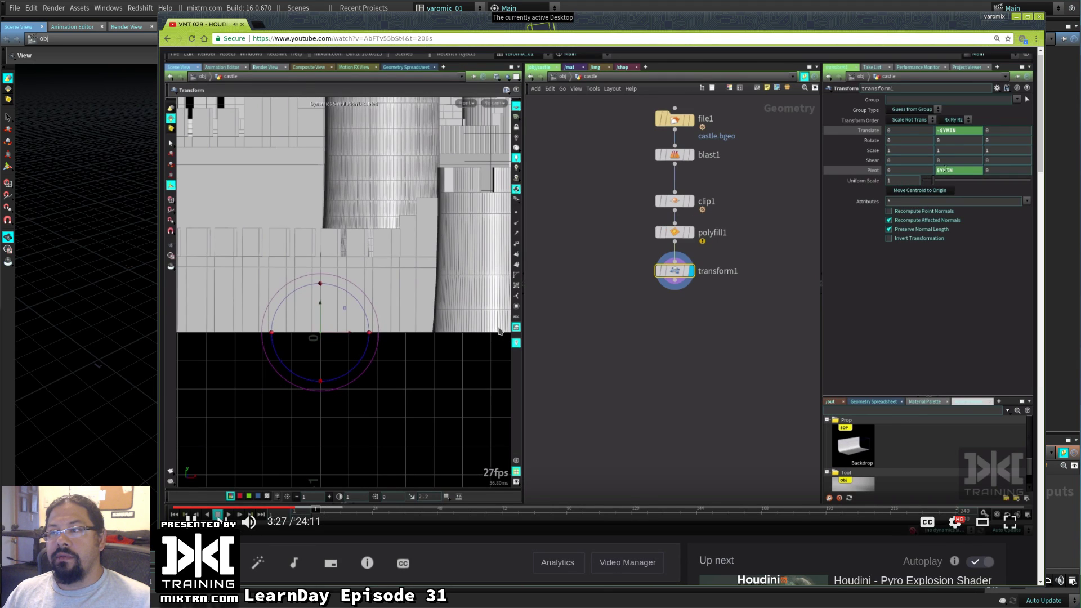
left_click(557, 389)
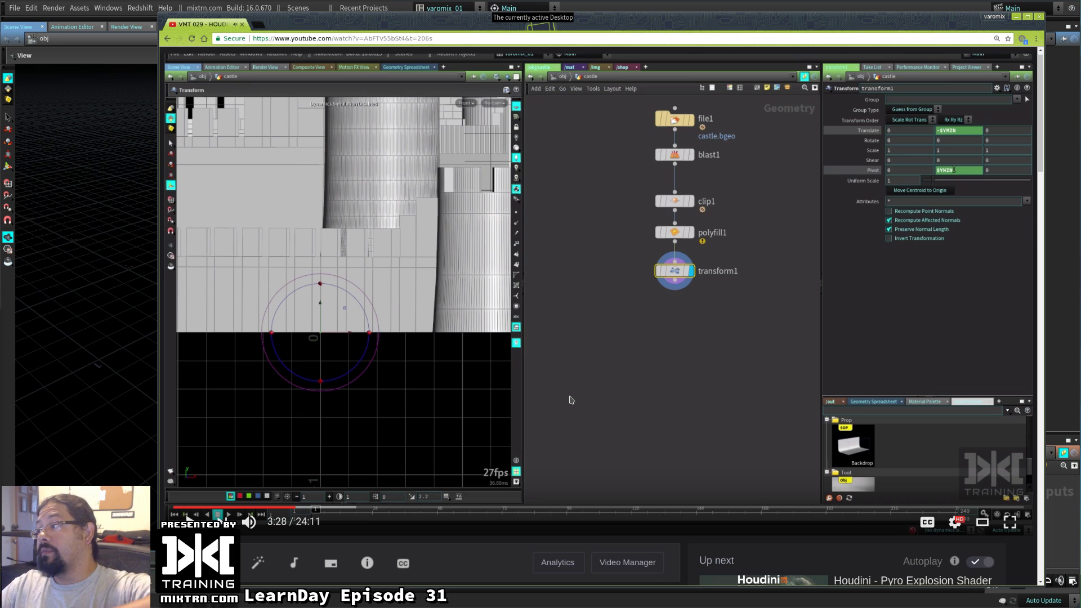
left_click(451, 507)
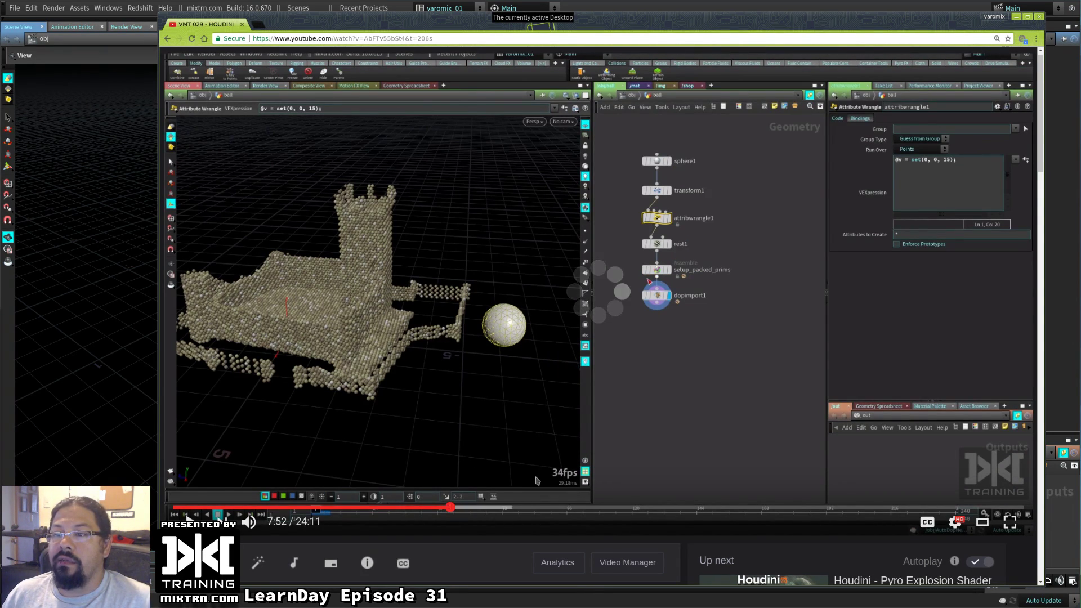
left_click(686, 428)
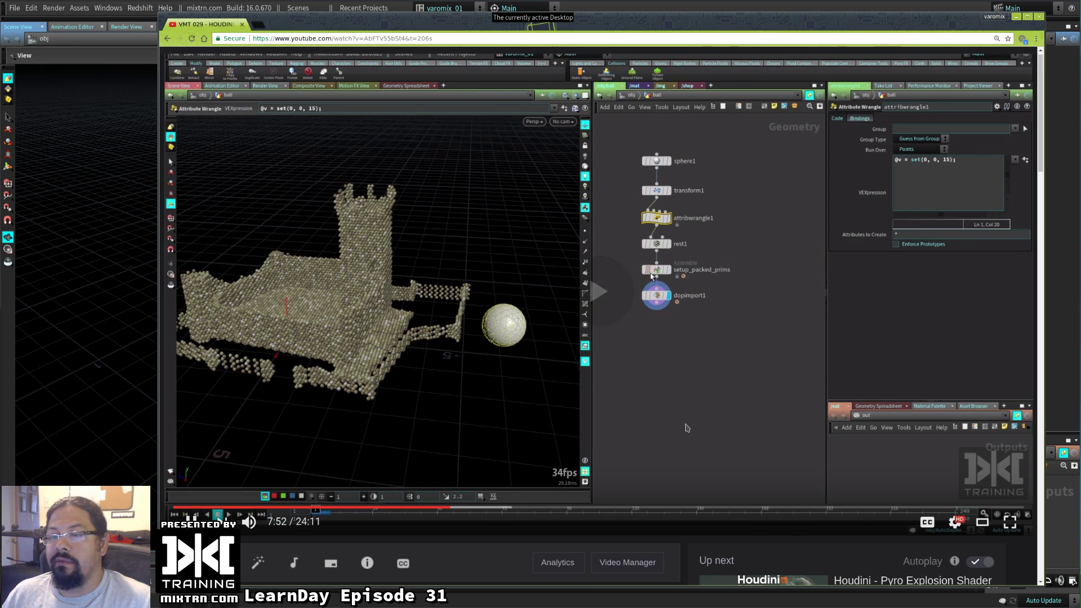
Skim the sand castle video from about 8:45 to 13:07, examining its POP solver, awaken and grain settings
left_click(481, 507)
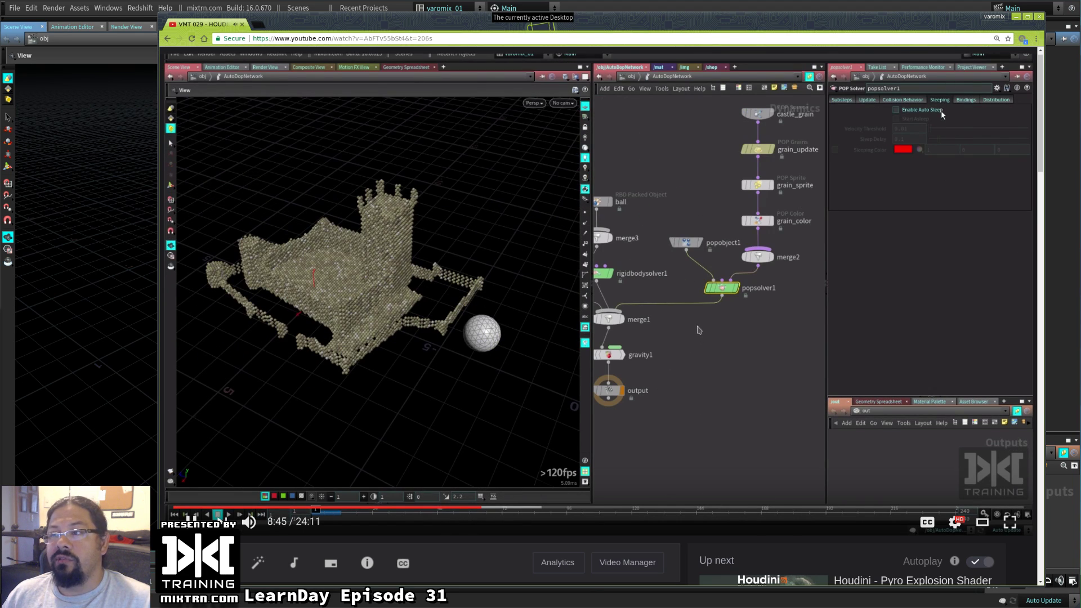
left_click(523, 507)
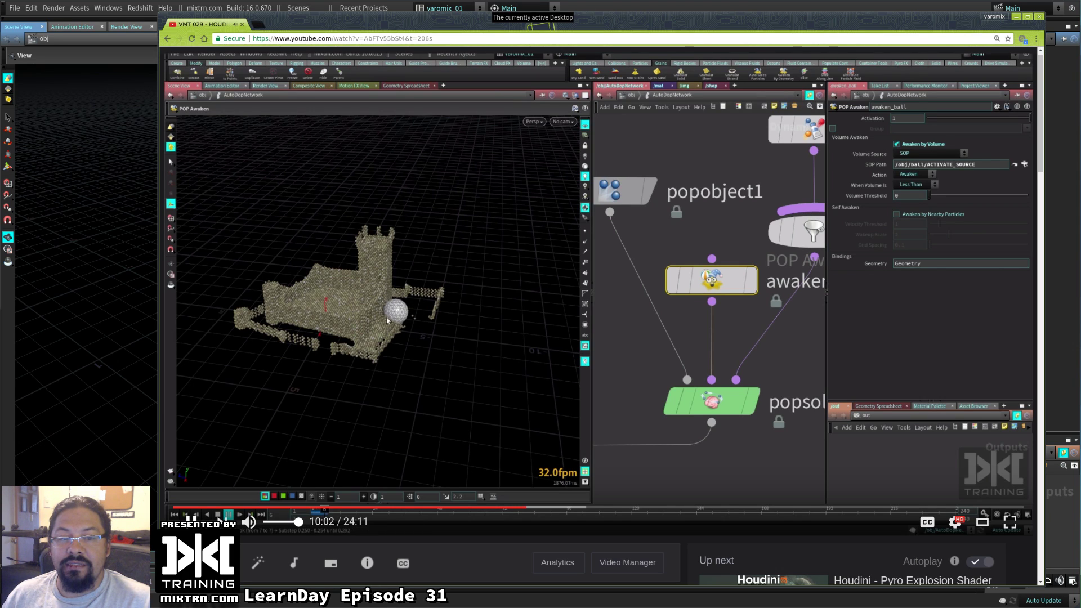
key("space")
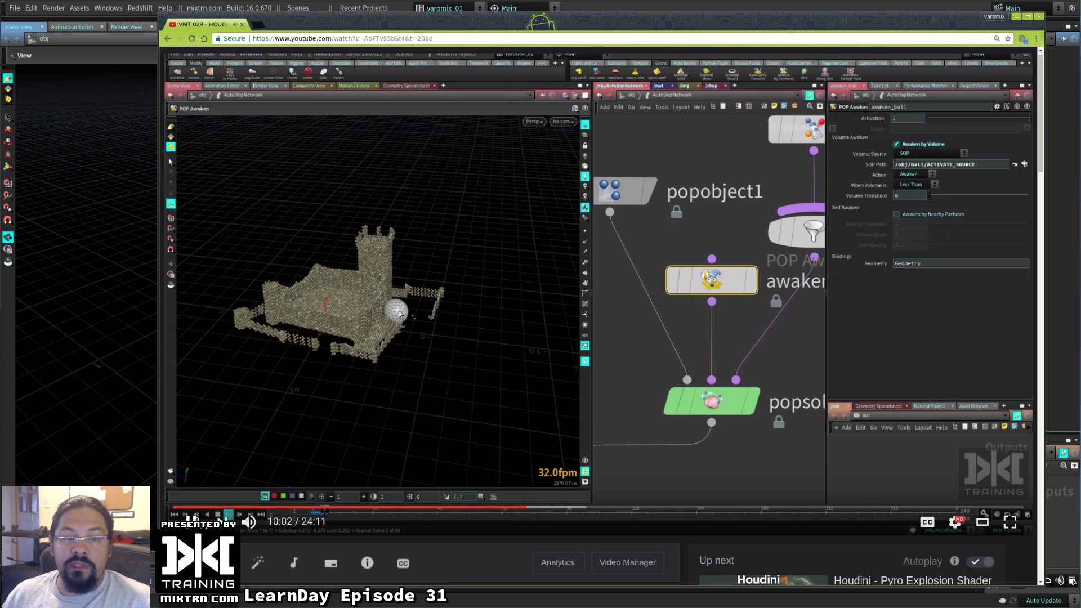
left_click(472, 429)
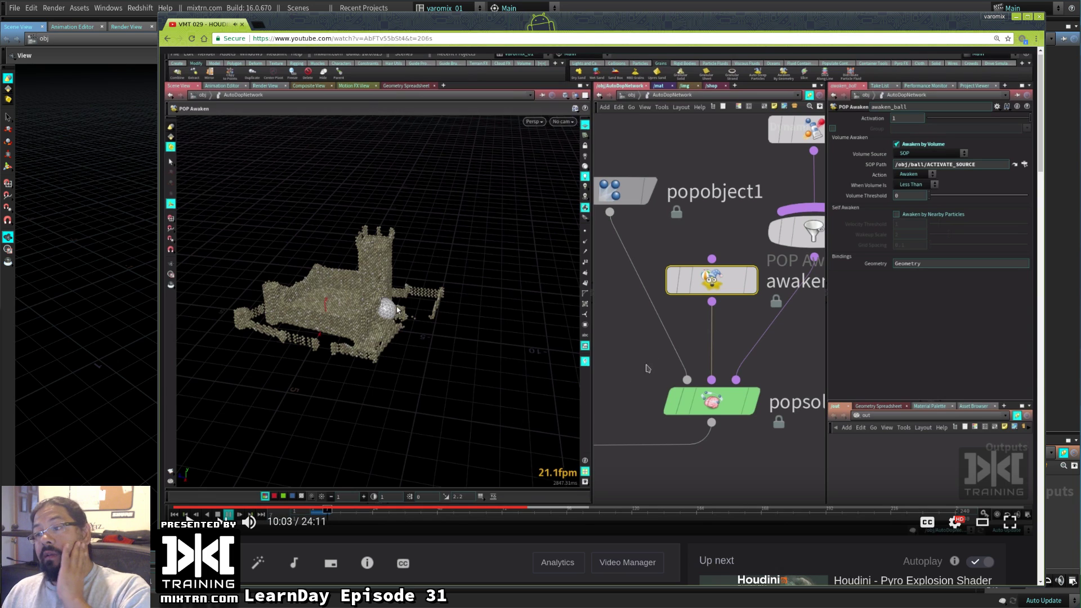
left_click(560, 509)
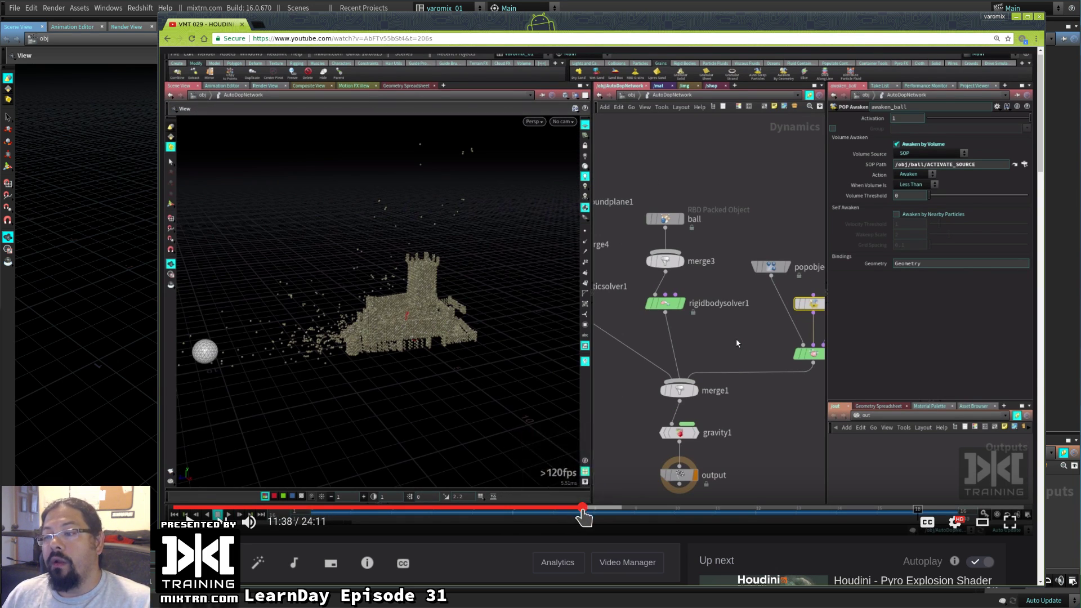
left_click(591, 508)
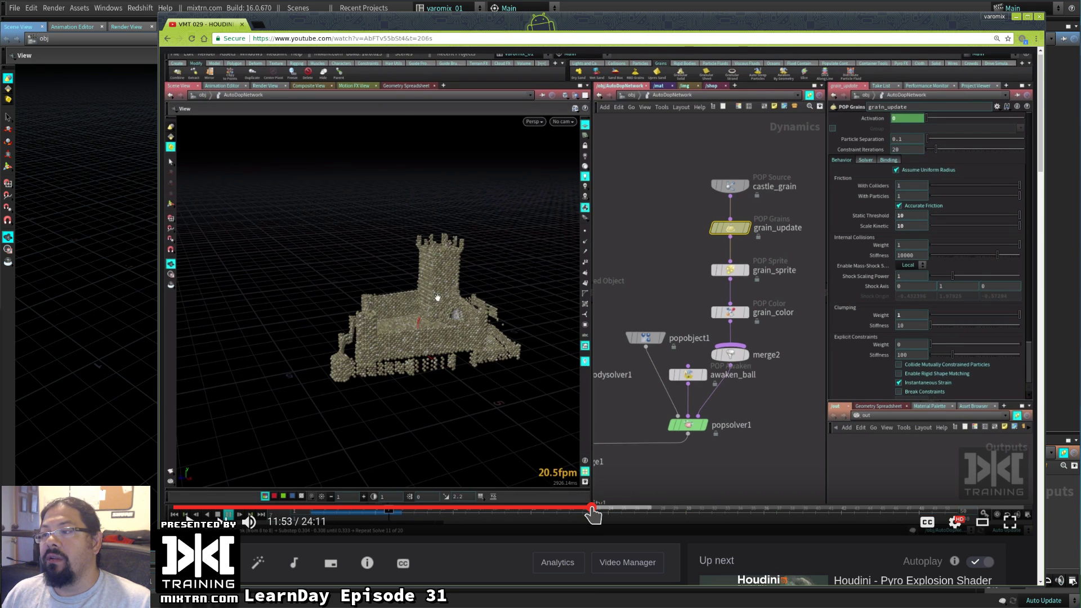
left_click_drag(592, 514, 636, 512)
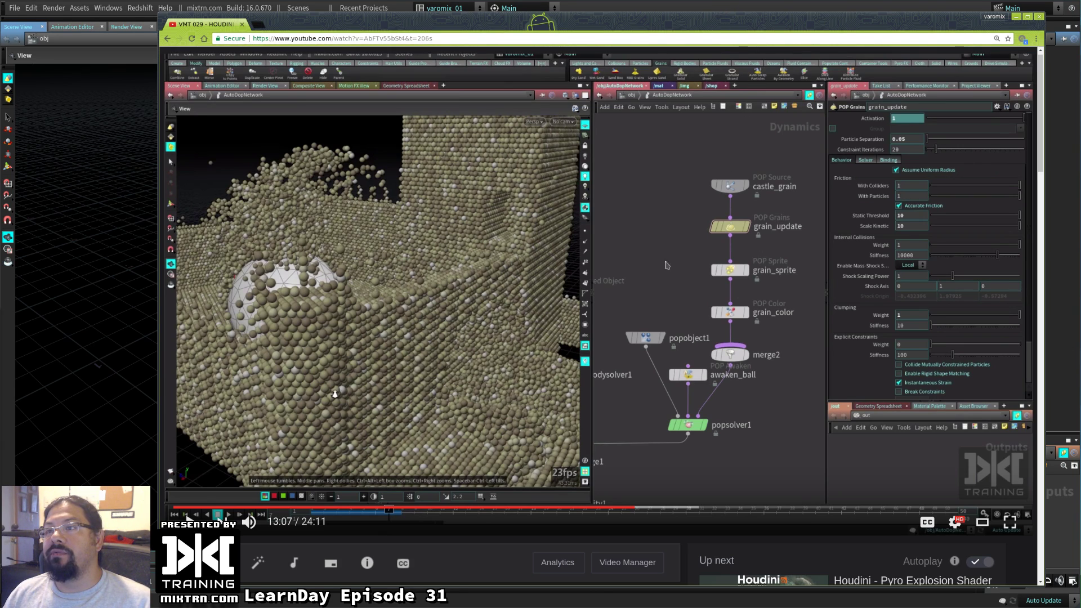
Switch to Houdini, add a Sphere object to the empty scene, and position its node in the network
key("alt+Tab")
key("Tab")
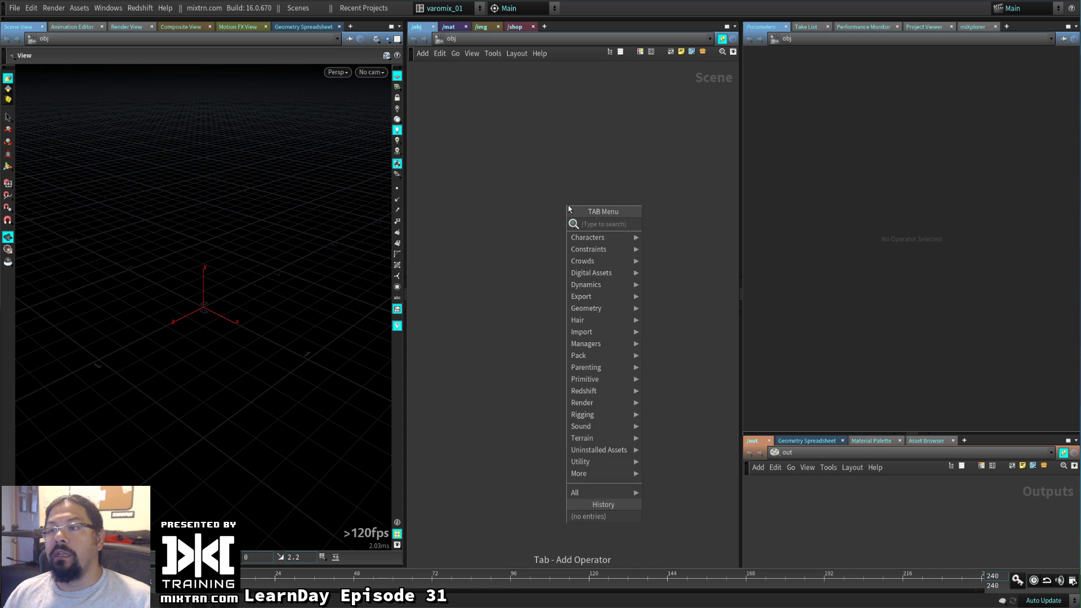
type("sphere")
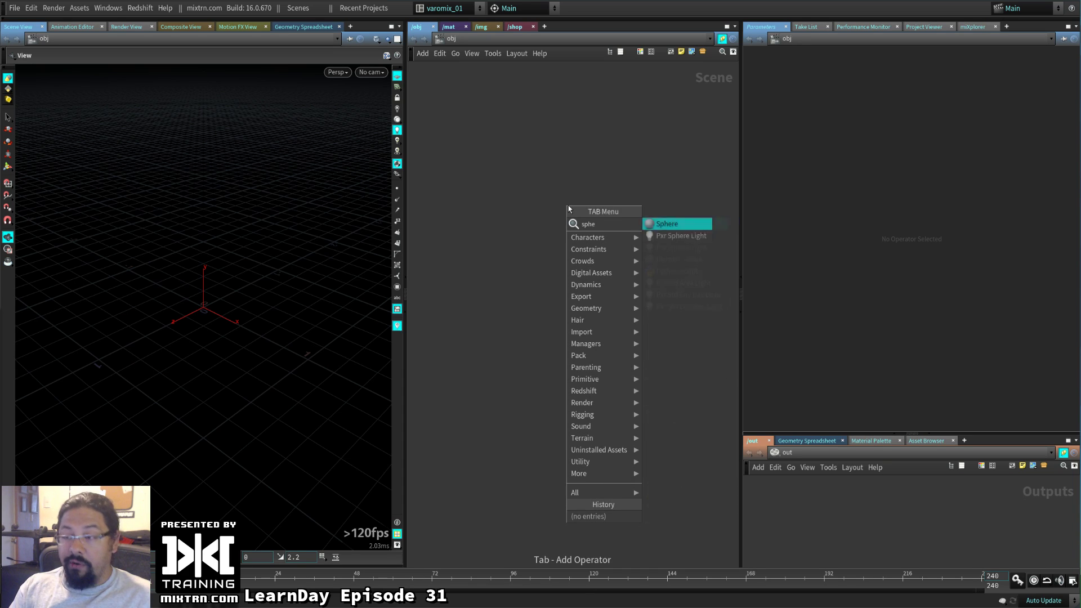
key("Return")
left_click(603, 307)
left_click_drag(608, 324, 562, 234)
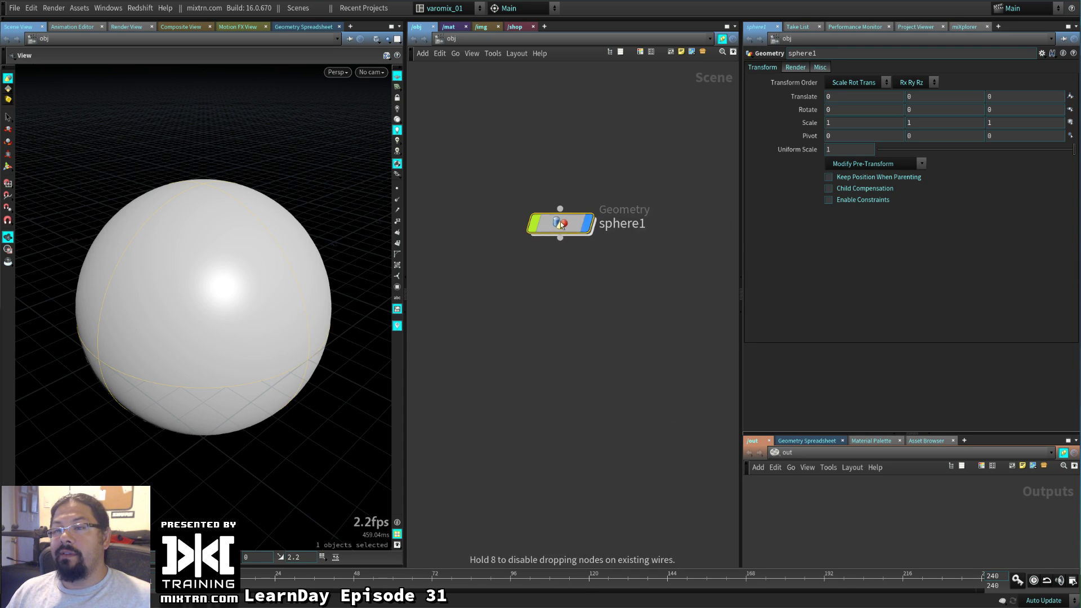
Turn the sphere into a grain particle simulation and open its AutoDopNetwork
left_click(598, 16)
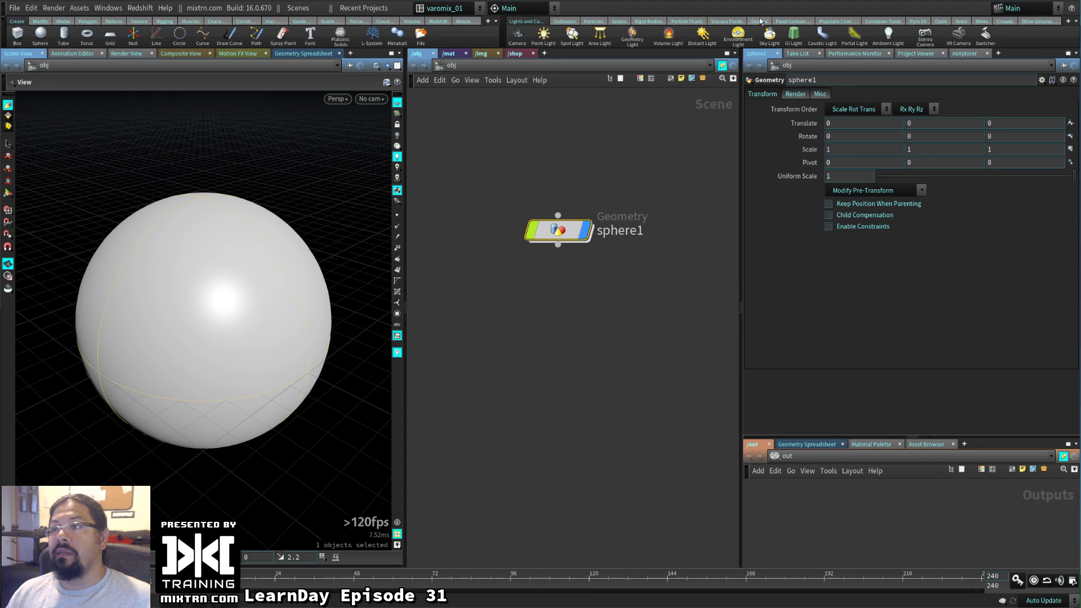
left_click(619, 21)
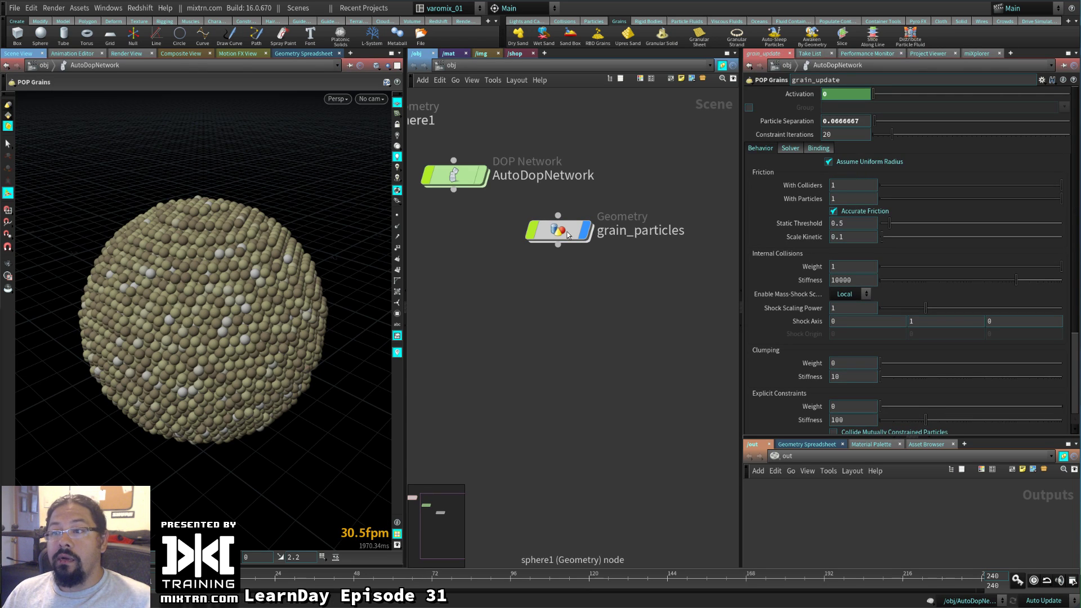
double_click(549, 242)
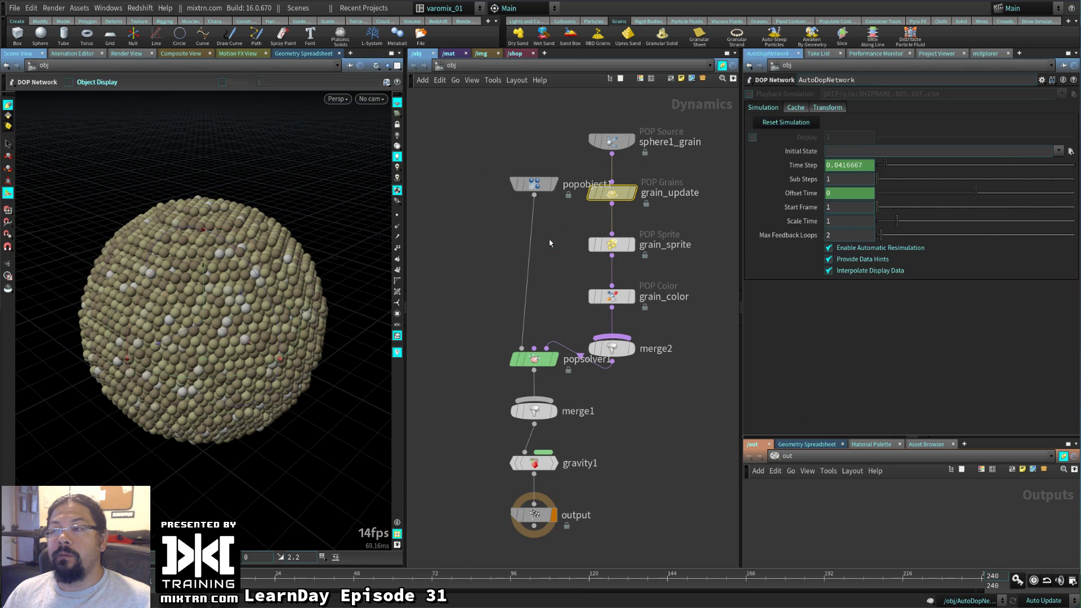
Move the popobject1 node away from the grain chain and enable Use OpenCL in grain_update's solver settings
left_click_drag(533, 183, 415, 222)
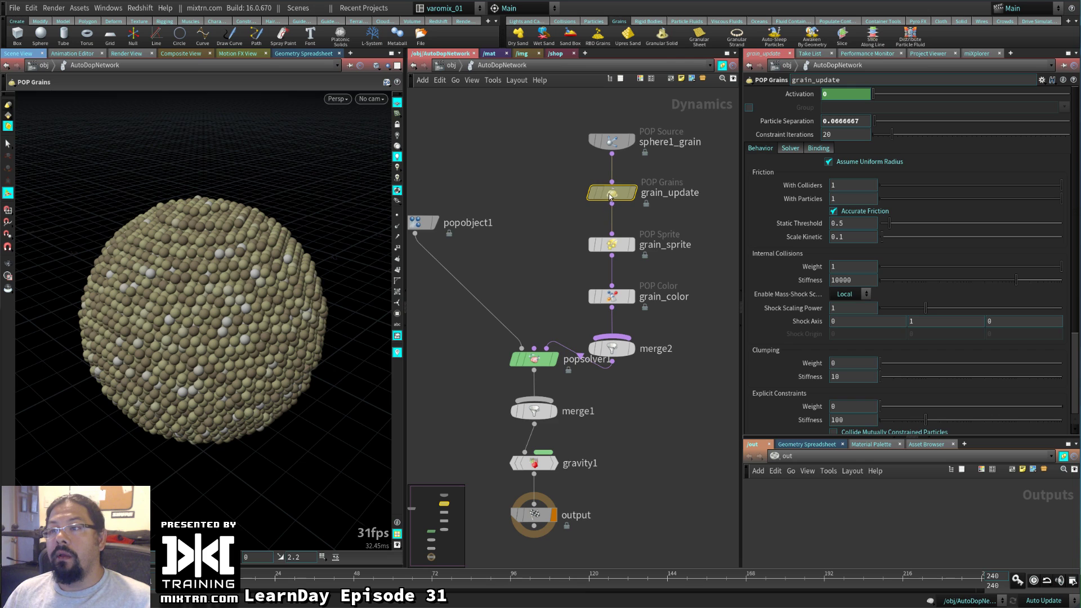
scroll(664, 186, "up", 5)
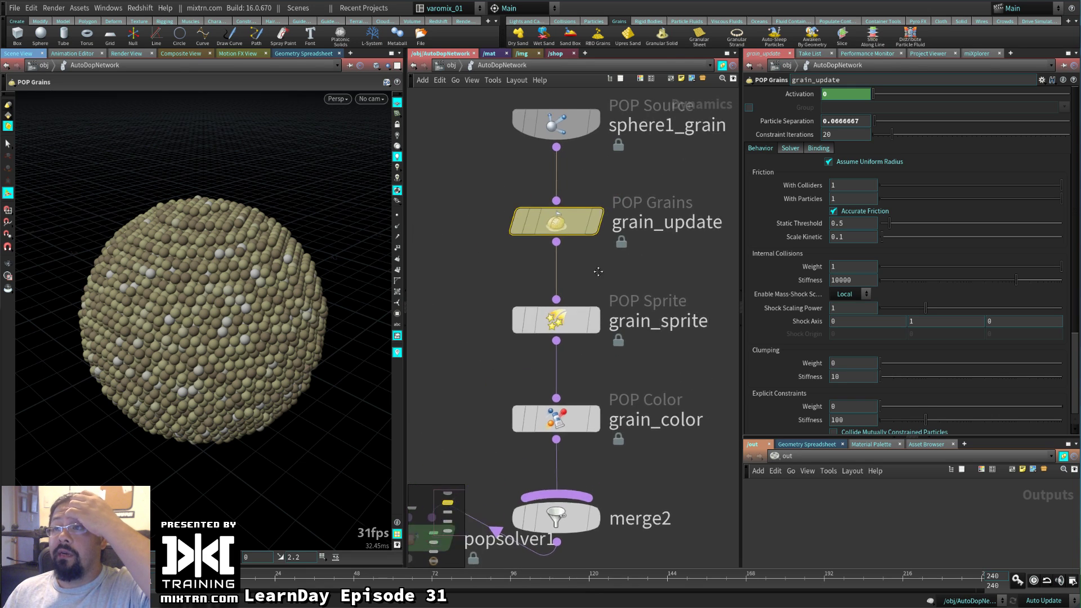
middle_click_drag(597, 272, 535, 308)
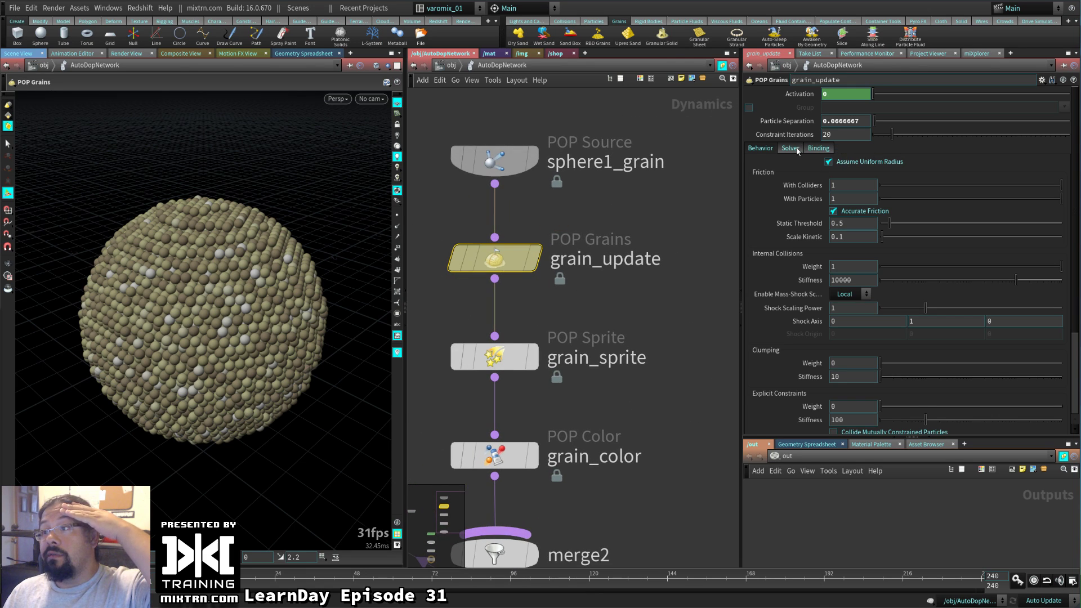
left_click(790, 148)
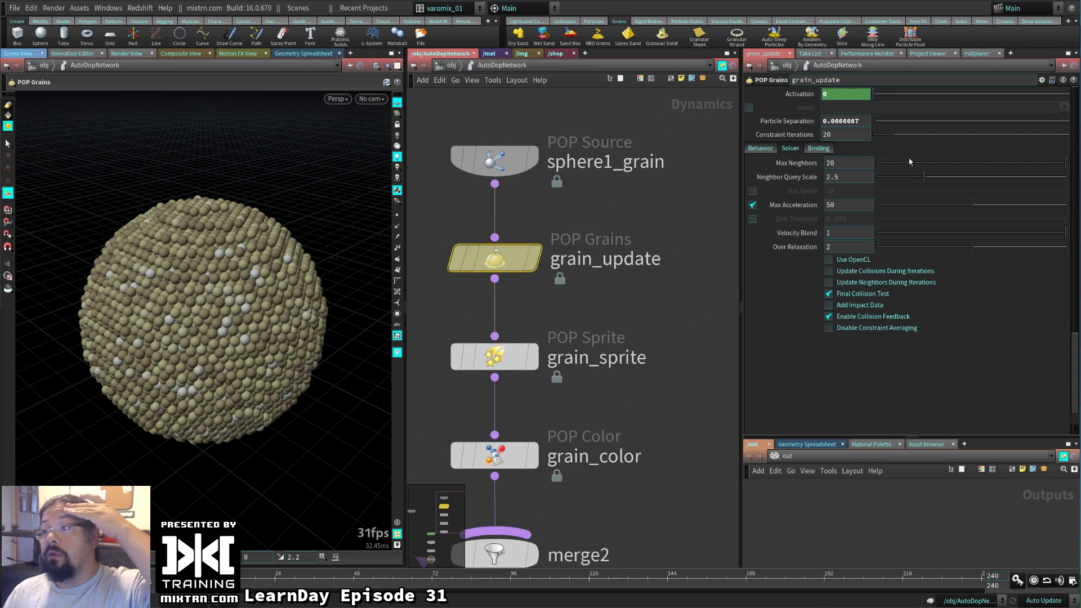
left_click(852, 261)
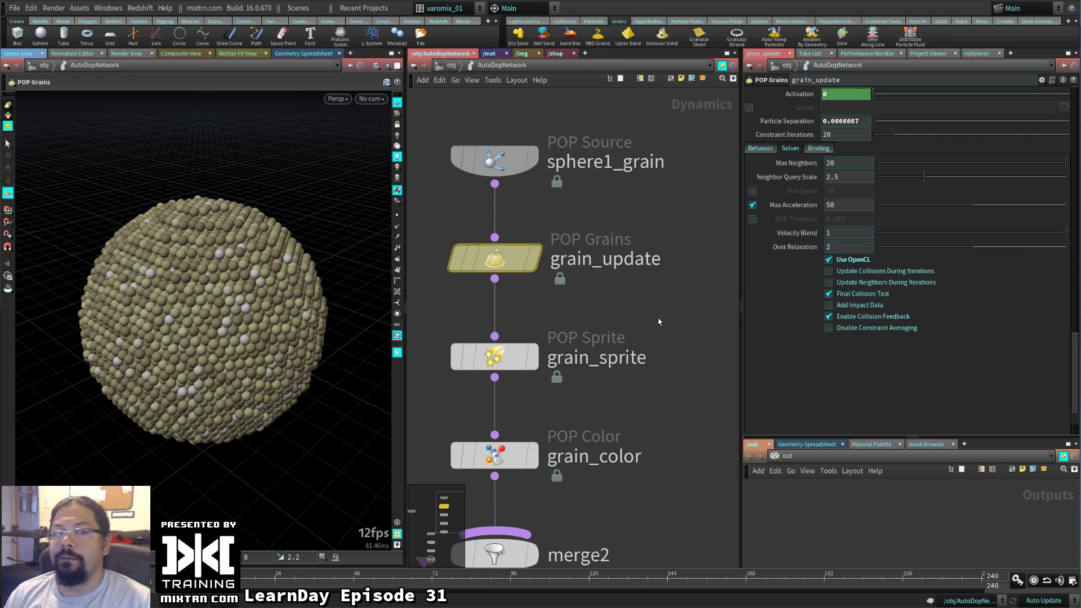
Rearrange the network so the grain node chain sits above popsolver1, with popobject1 placed closer to the solver
scroll(658, 322, "down", 3)
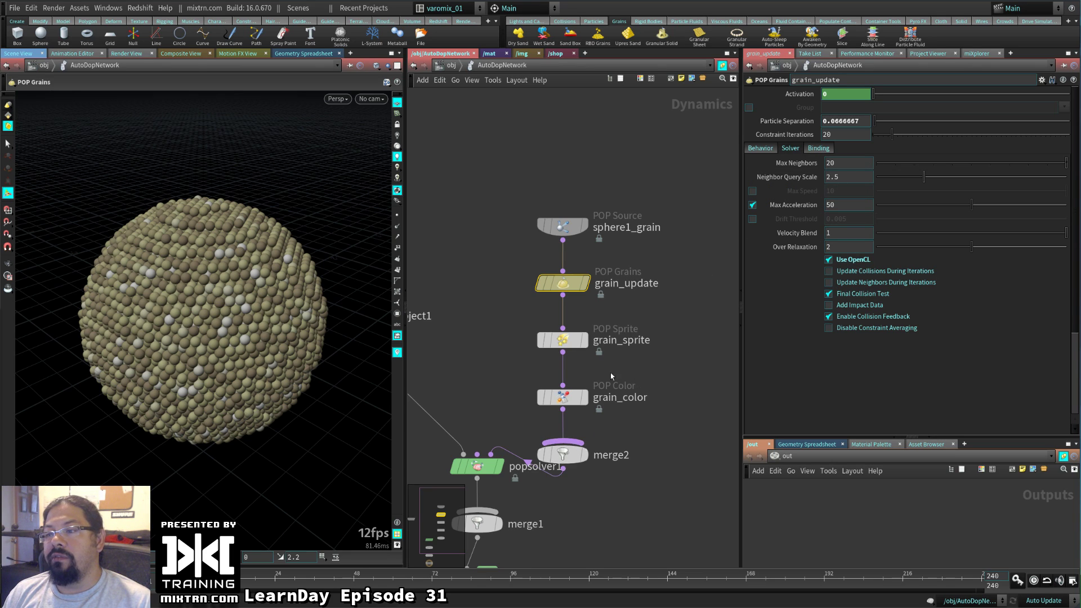
left_click_drag(645, 169, 572, 371)
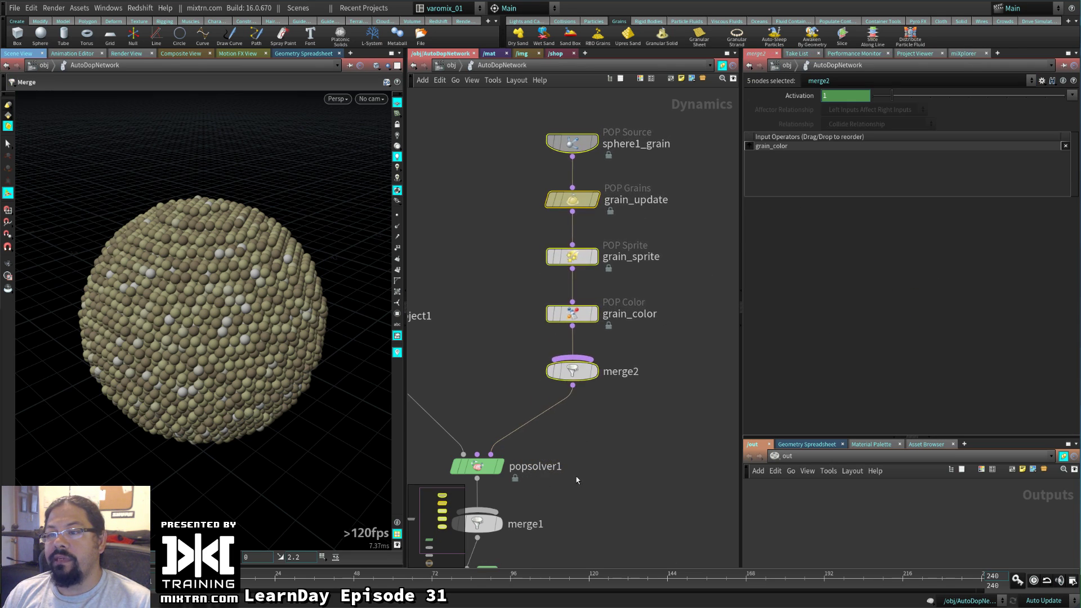
middle_click_drag(576, 479, 667, 419)
left_click_drag(434, 253, 501, 313)
middle_click_drag(695, 407, 612, 466)
Review popsolver1's substep settings, the OpenCL option on grain_update, and the whole dynamics network
left_click(485, 463)
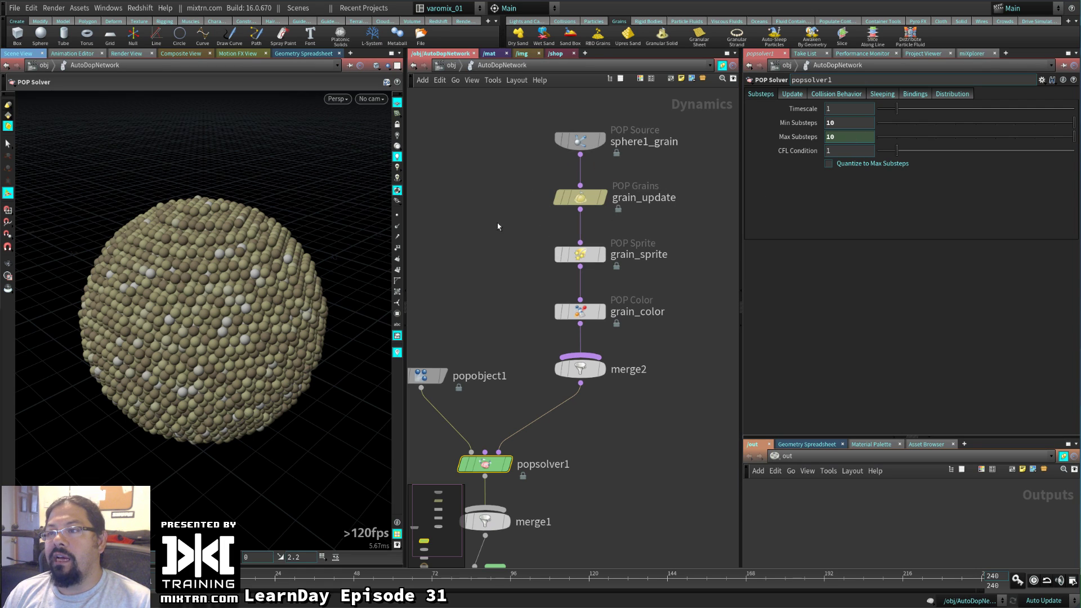
left_click_drag(497, 227, 588, 190)
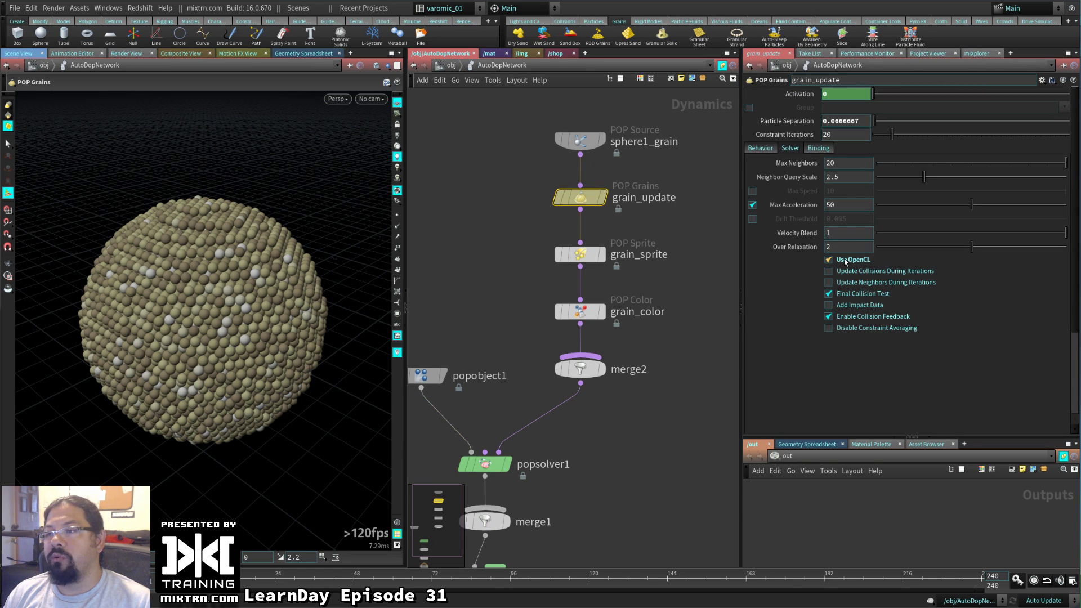
mouse_move(625, 464)
middle_mouse_down()
mouse_move(679, 417)
mouse_move(639, 457)
middle_mouse_up()
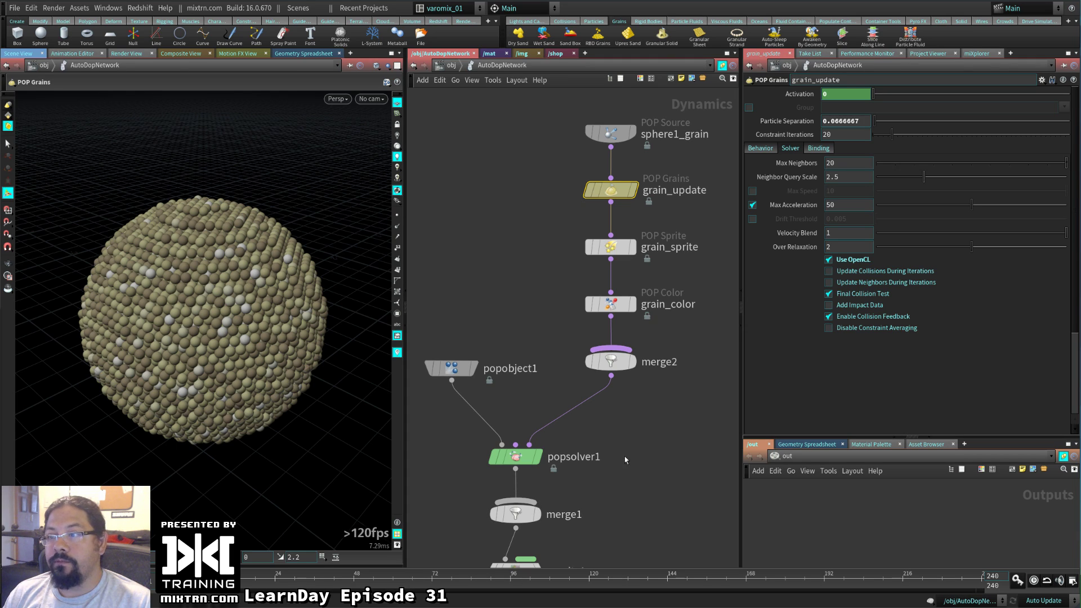
middle_click_drag(625, 460, 626, 372)
scroll(628, 384, "down", 3)
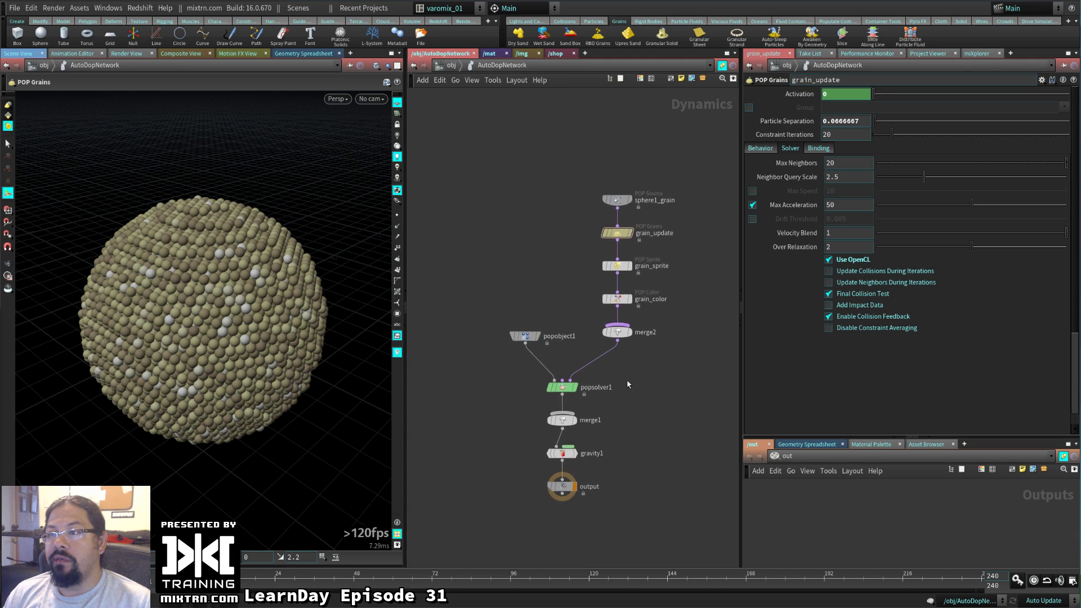
scroll(628, 385, "up", 1)
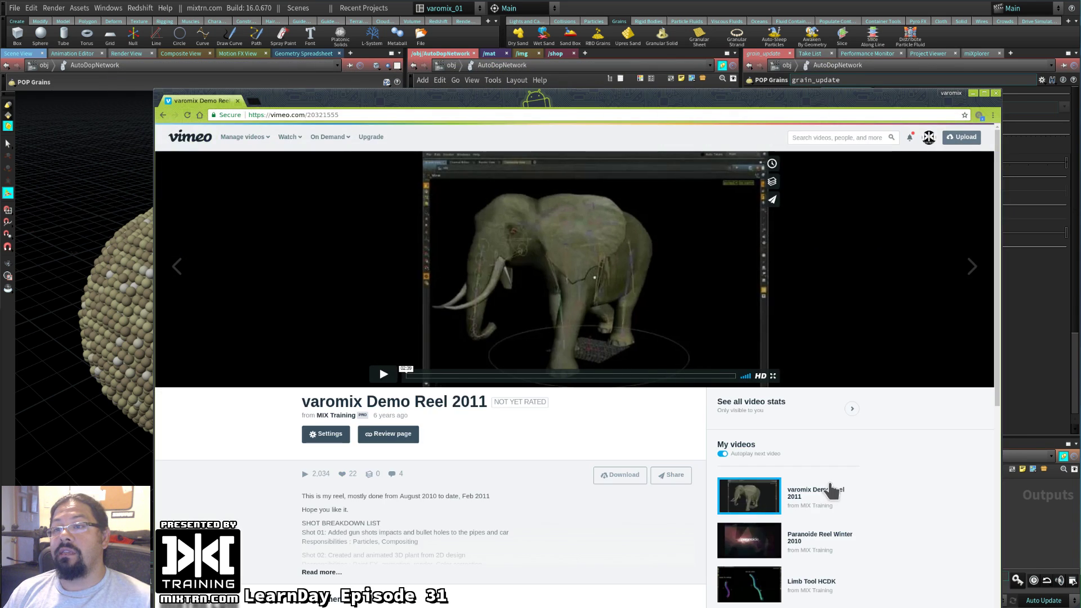
Enlarge the Vimeo page in the browser, play varomix Demo Reel 2011, and skip to the pin board shot around 0:25
scroll(586, 396, "up", 1, "ctrl")
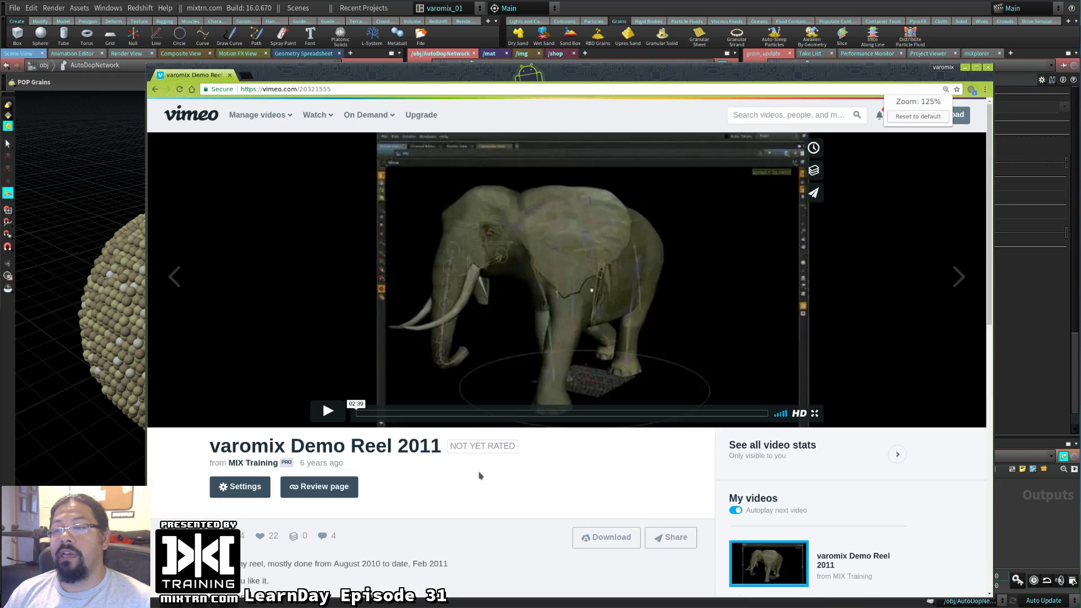
scroll(493, 436, "up", 2, "ctrl")
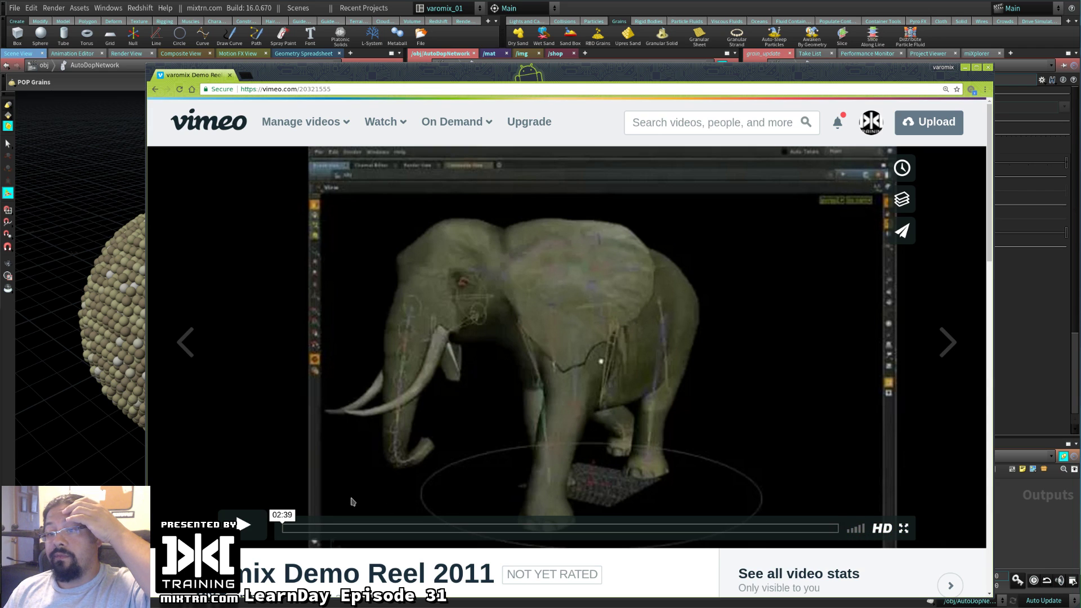
key("space")
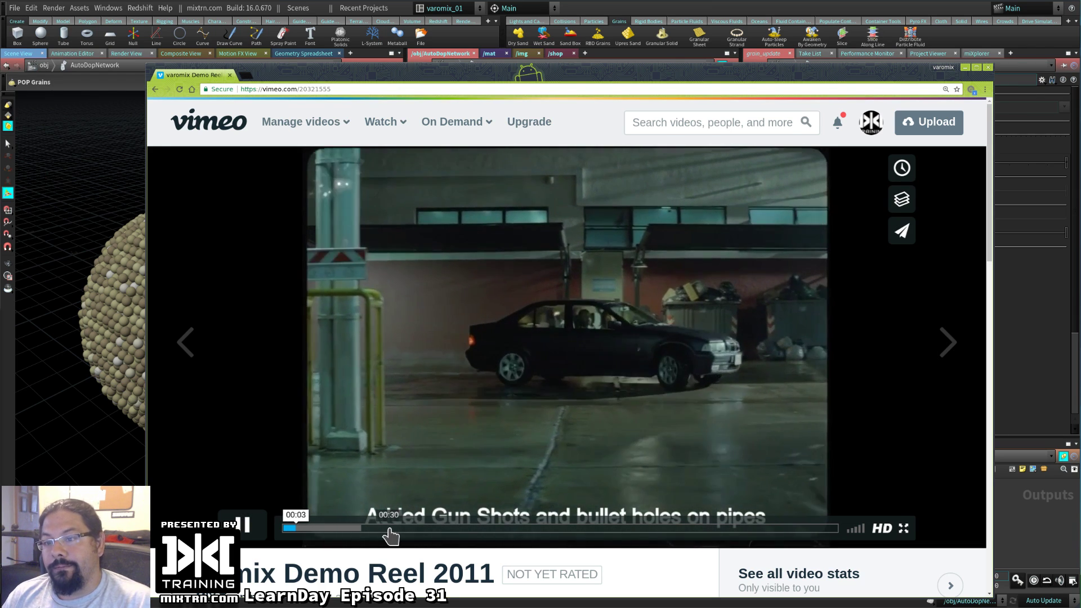
left_click_drag(345, 529, 396, 532)
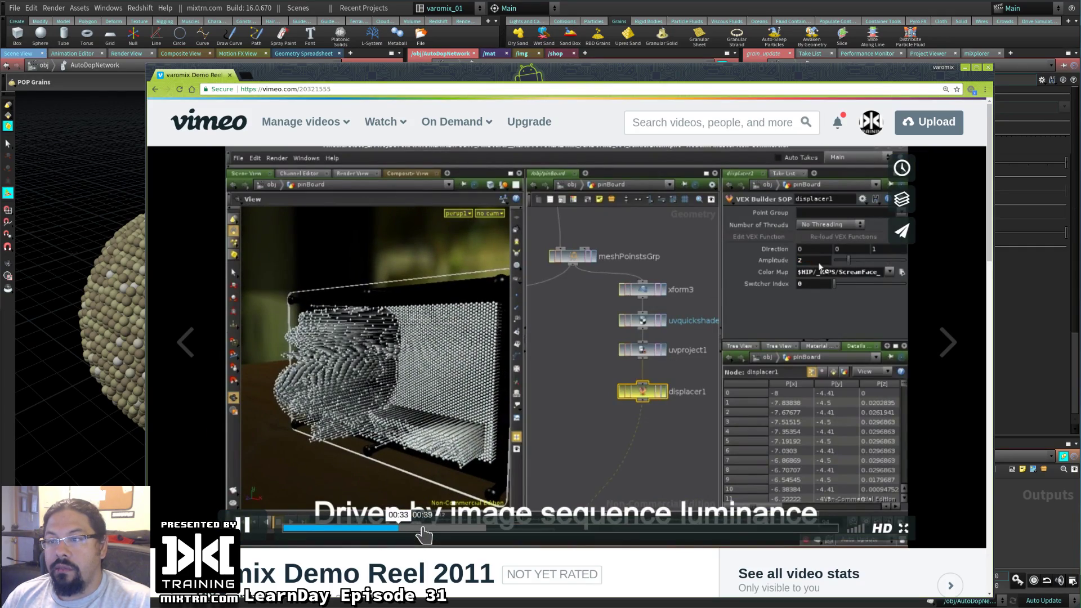
left_click(356, 529)
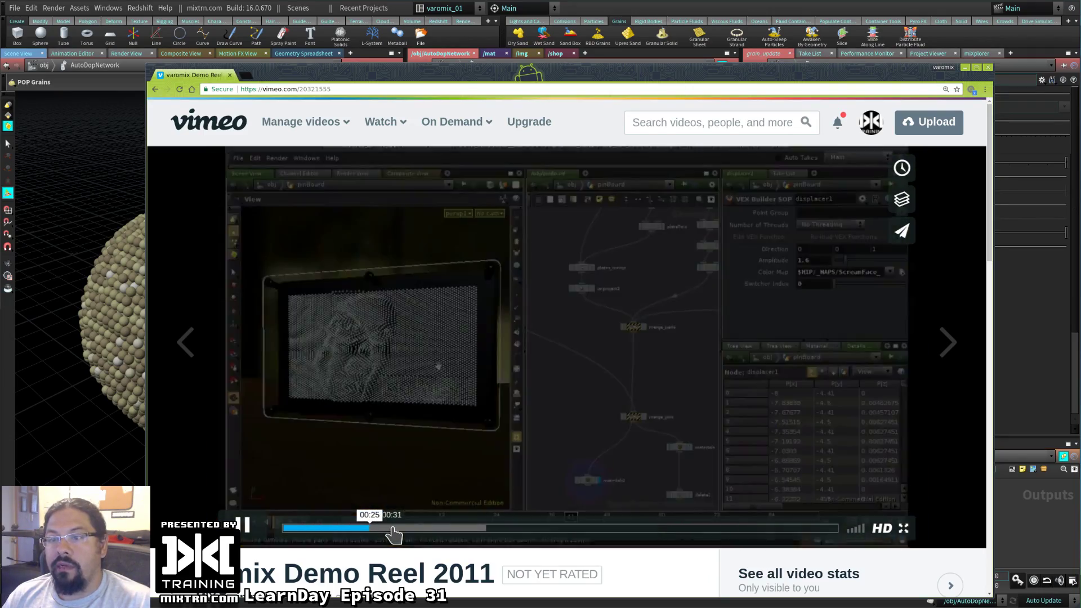
Skip through the demo reel to the Skate Shop breakdown and on to the ladybug shot around 2:12, pausing there
left_click_drag(392, 535, 549, 535)
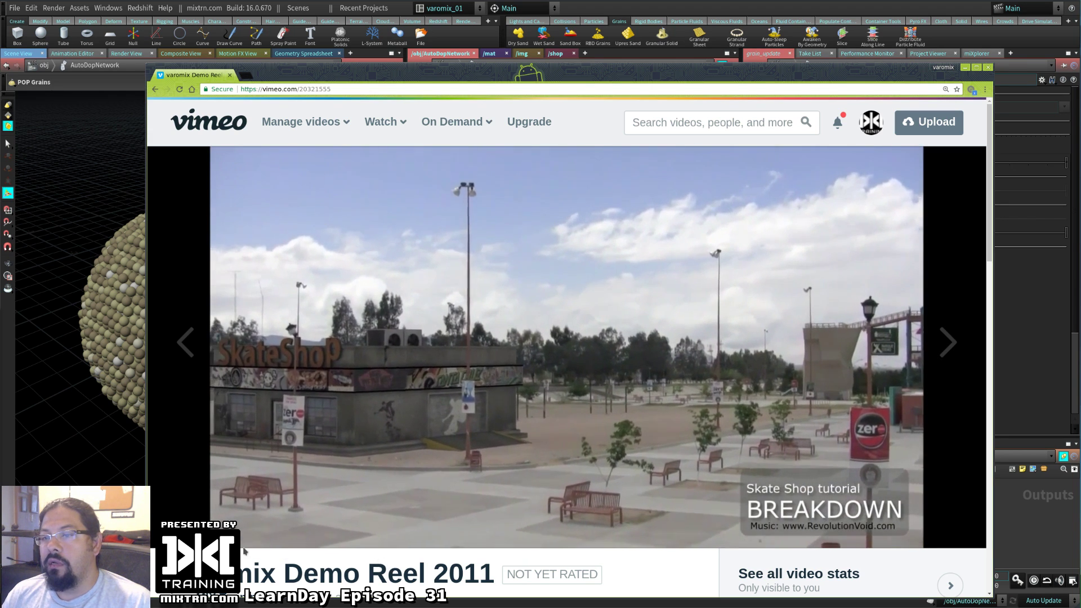
left_click_drag(696, 527, 740, 532)
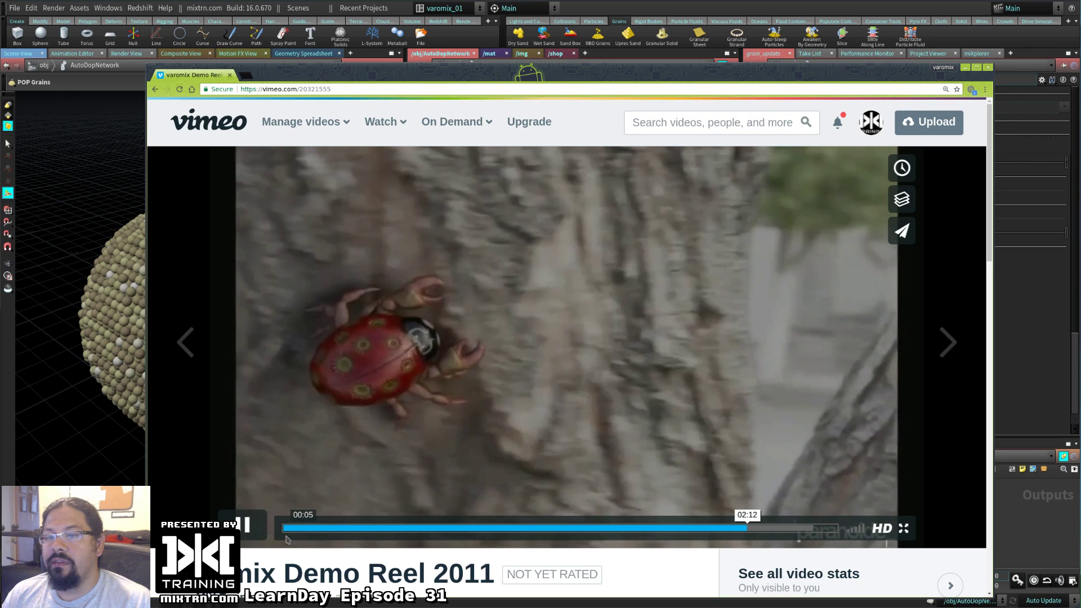
left_click(466, 363)
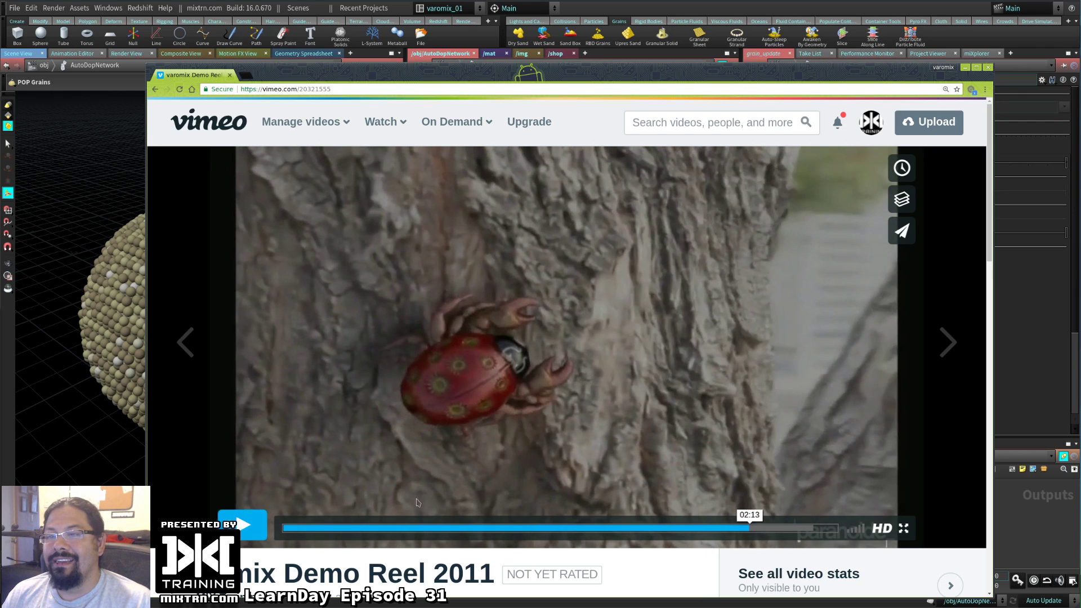
Skip to the bronze statue shot around 2:17, play the reel to its end card, and close the browser
left_click(764, 530)
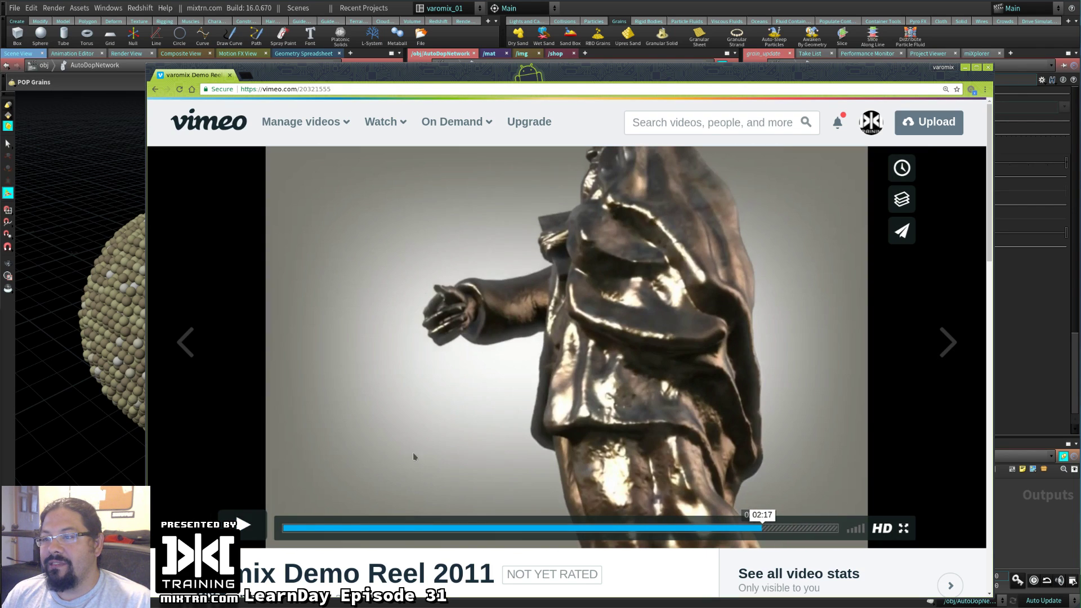
left_click(248, 525)
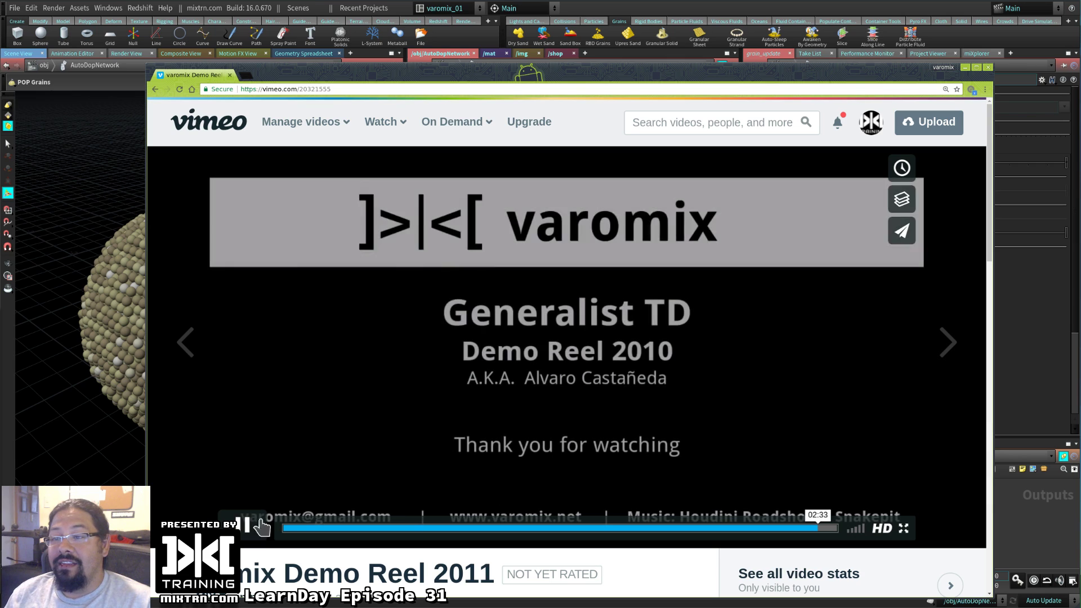
left_click(246, 527)
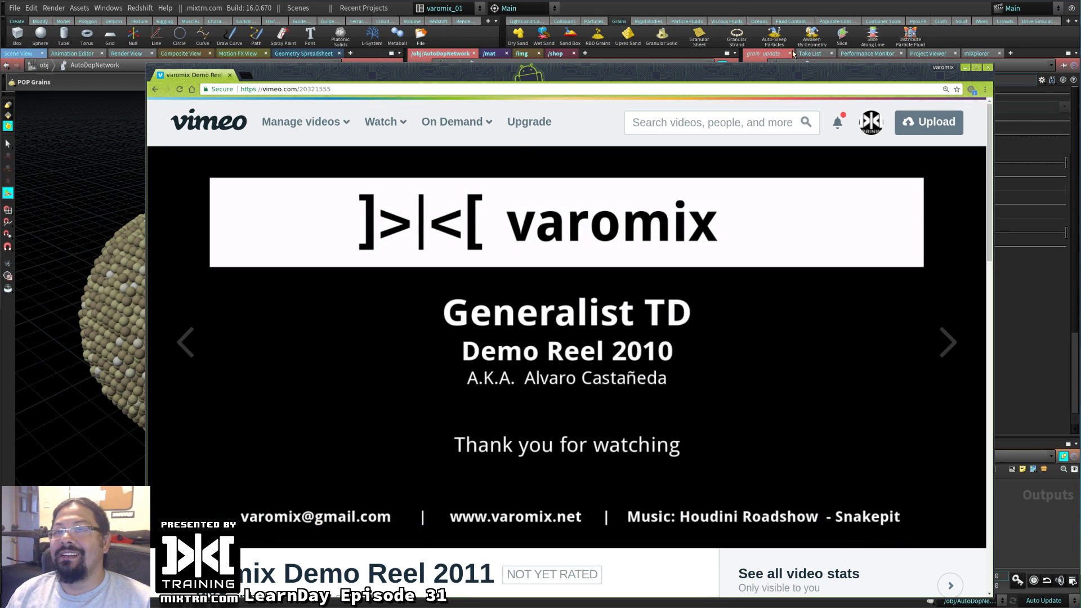
left_click(988, 67)
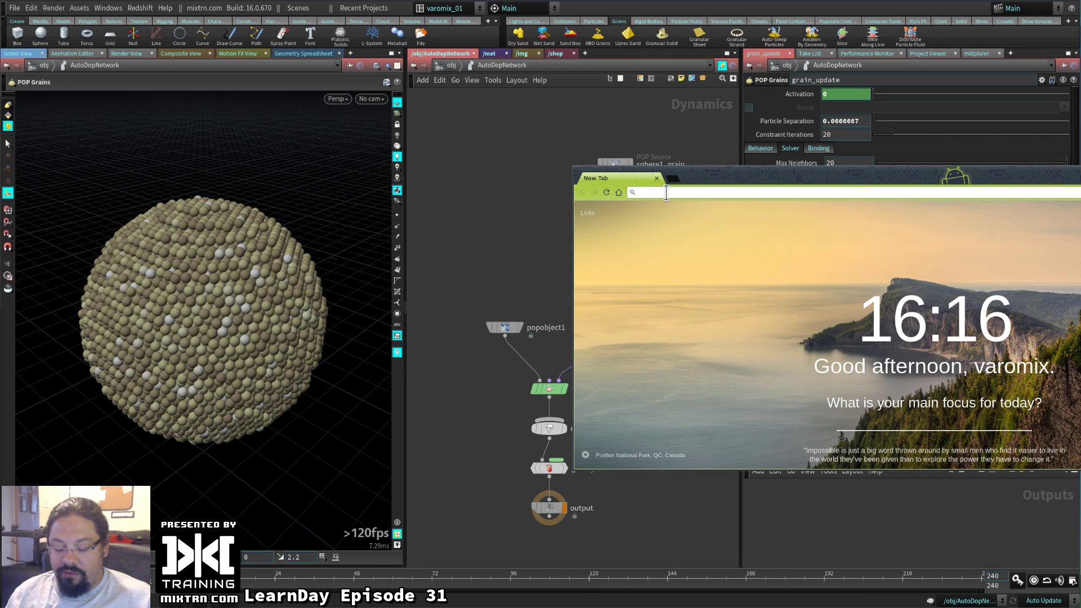
Search Google for "the wild movie" in a new browser window and enlarge the window for reading
type("the wild ")
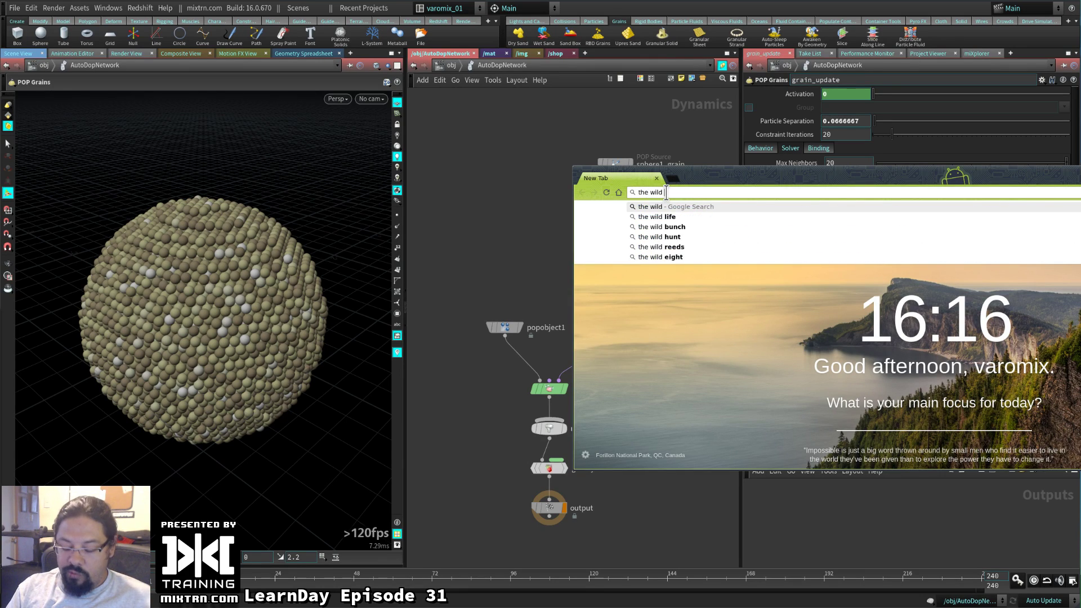
type("movie")
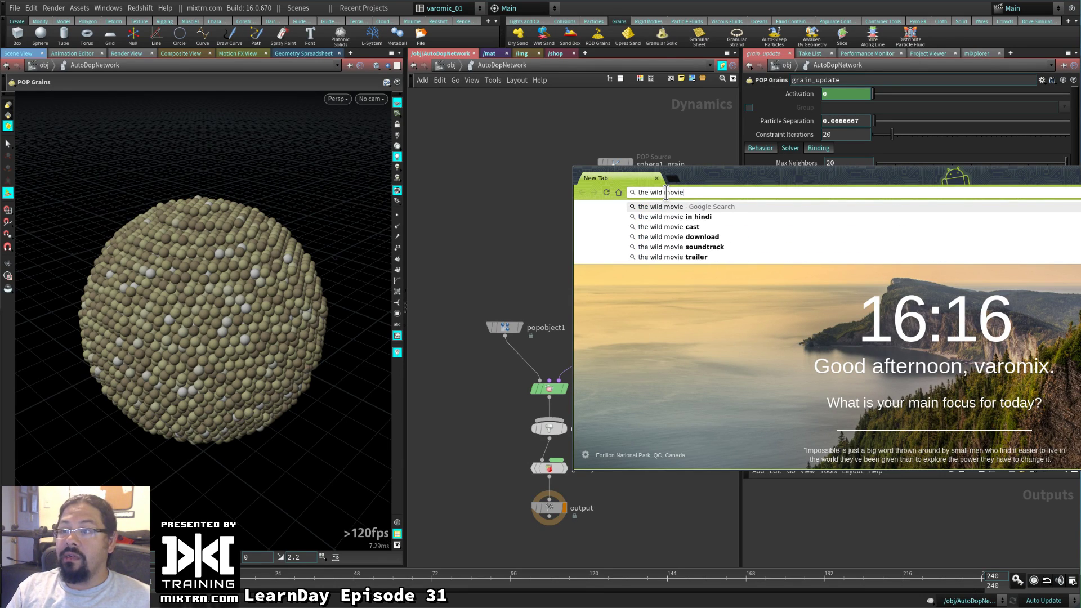
key("Return")
right_click_drag(738, 367, 496, 470, "alt")
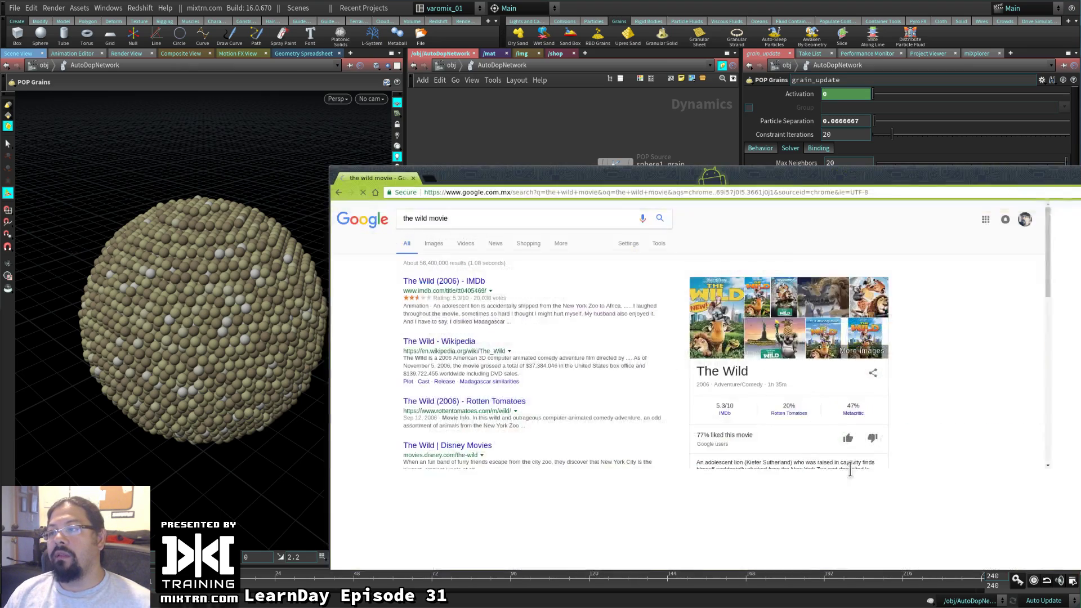
left_click_drag(932, 507, 791, 387, "alt")
right_click_drag(857, 416, 1058, 515, "alt")
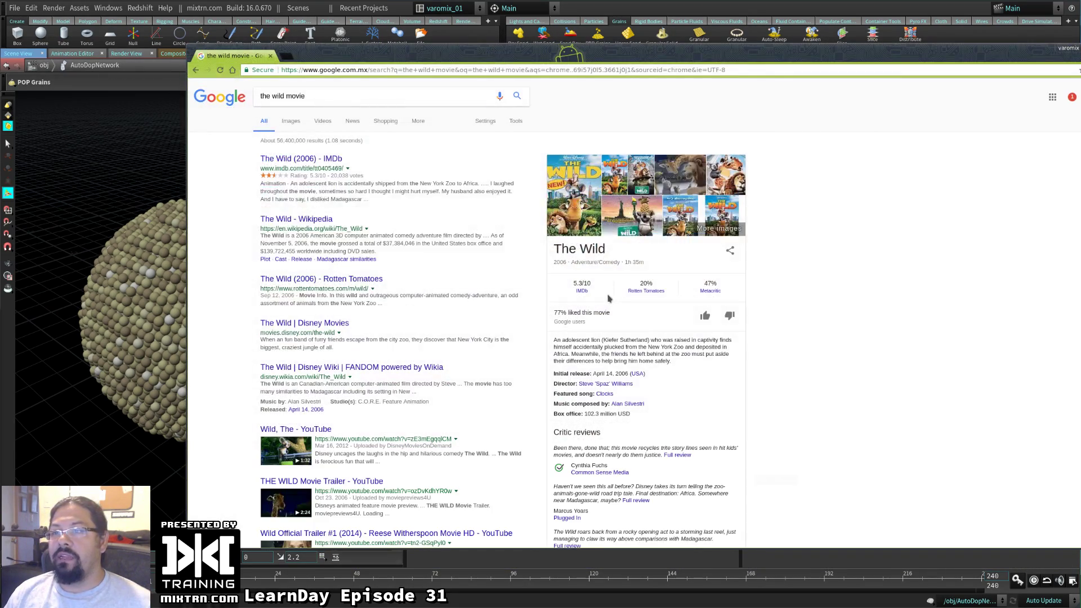
View The Wild's poster in the image results and return to the search results page
left_click(566, 217)
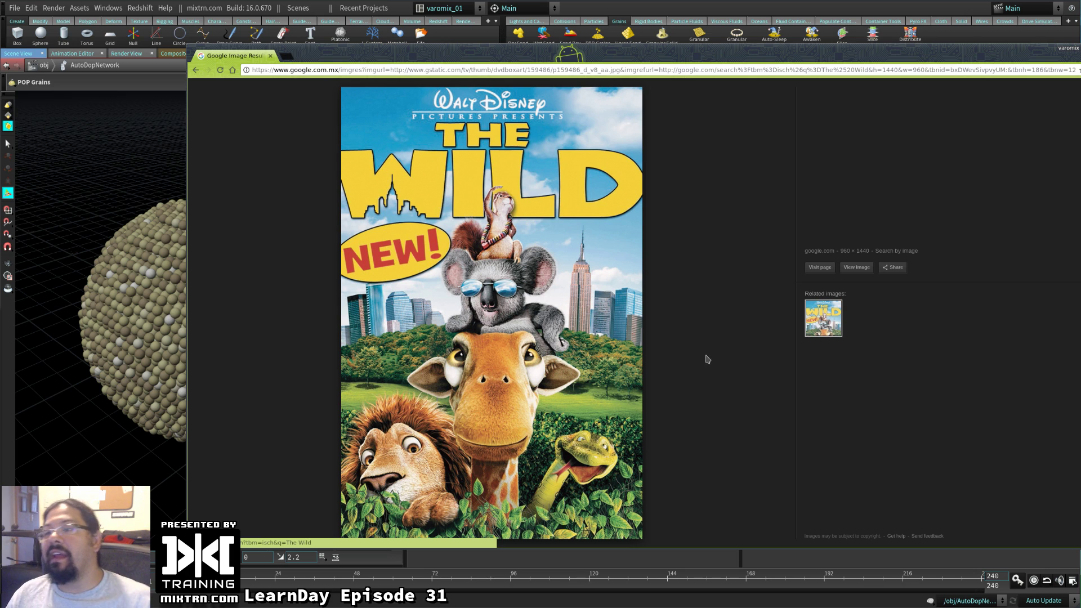
key("super+Down")
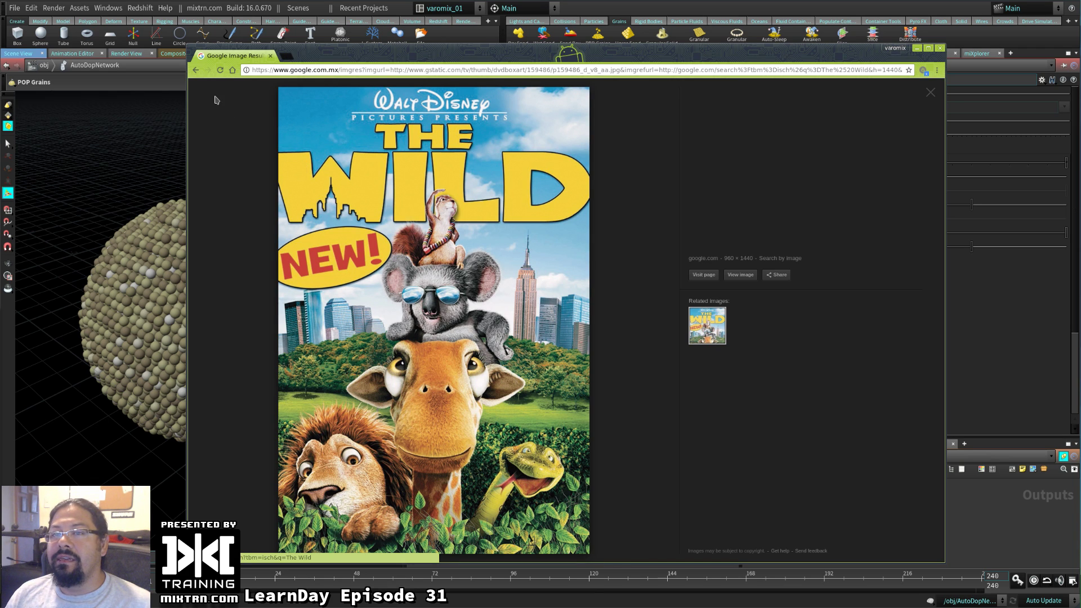
left_click(195, 70)
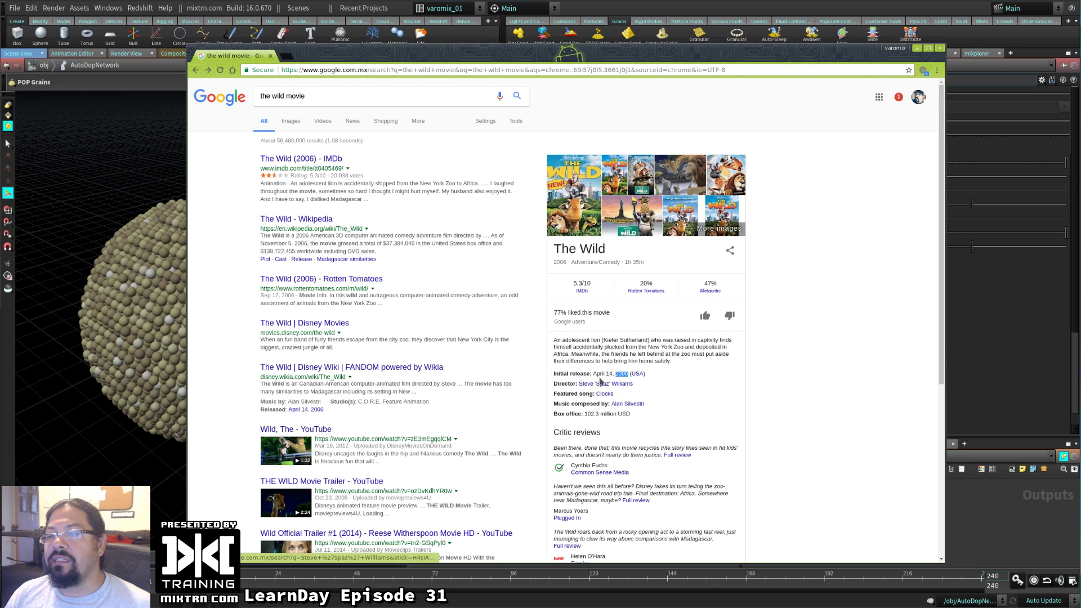
Enlarge the search results page to 250% and examine the film's info panel with its release details
scroll(631, 378, "up", 3, "ctrl")
scroll(632, 378, "up", 2, "ctrl")
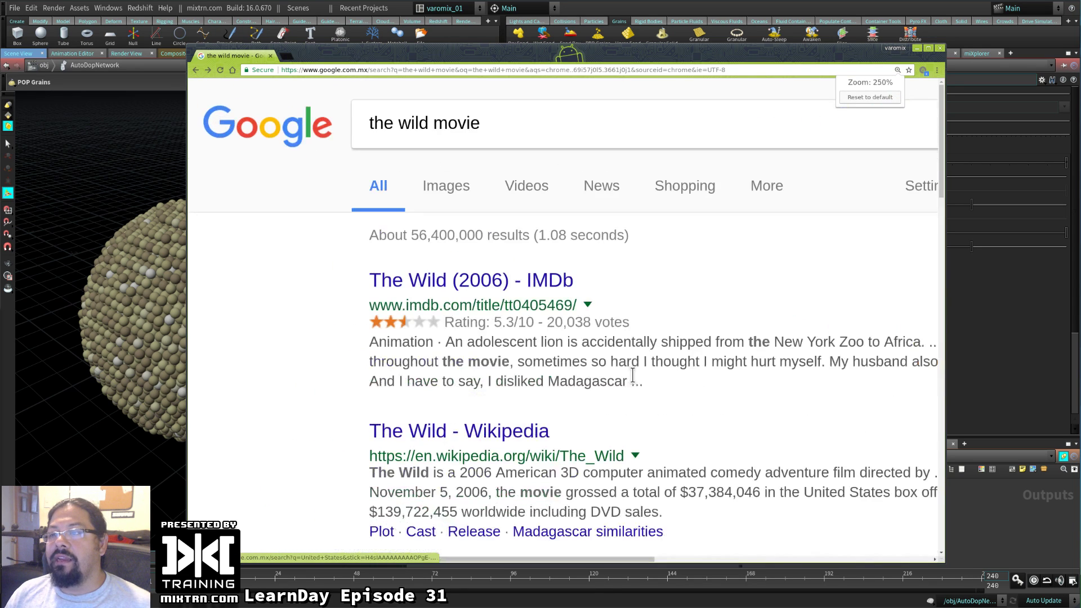
left_click_drag(560, 558, 837, 556)
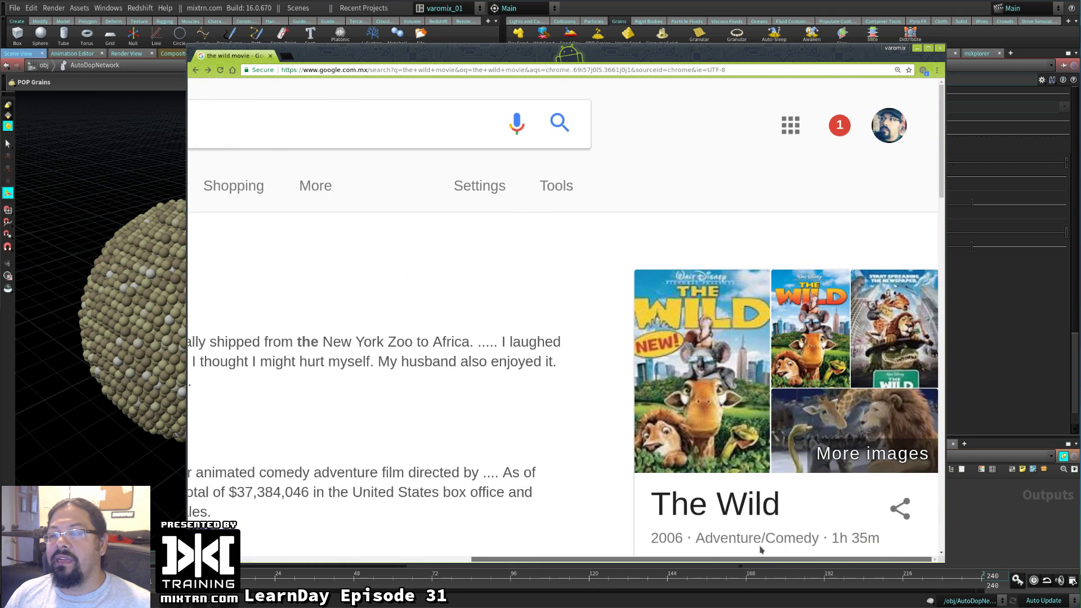
scroll(621, 363, "down", 8)
scroll(627, 372, "down", 2)
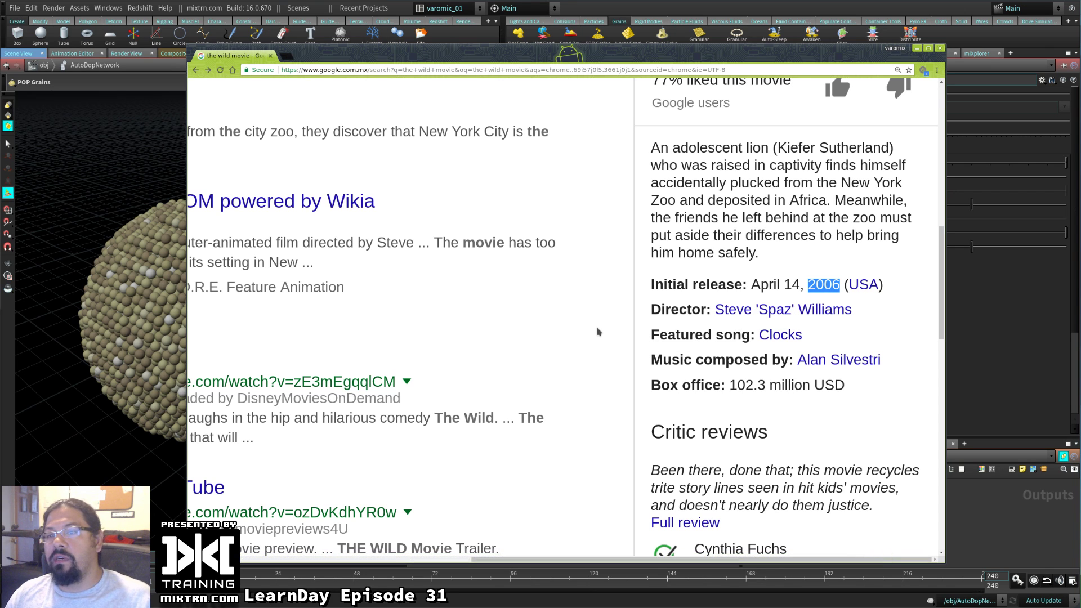
scroll(598, 332, "up", 10)
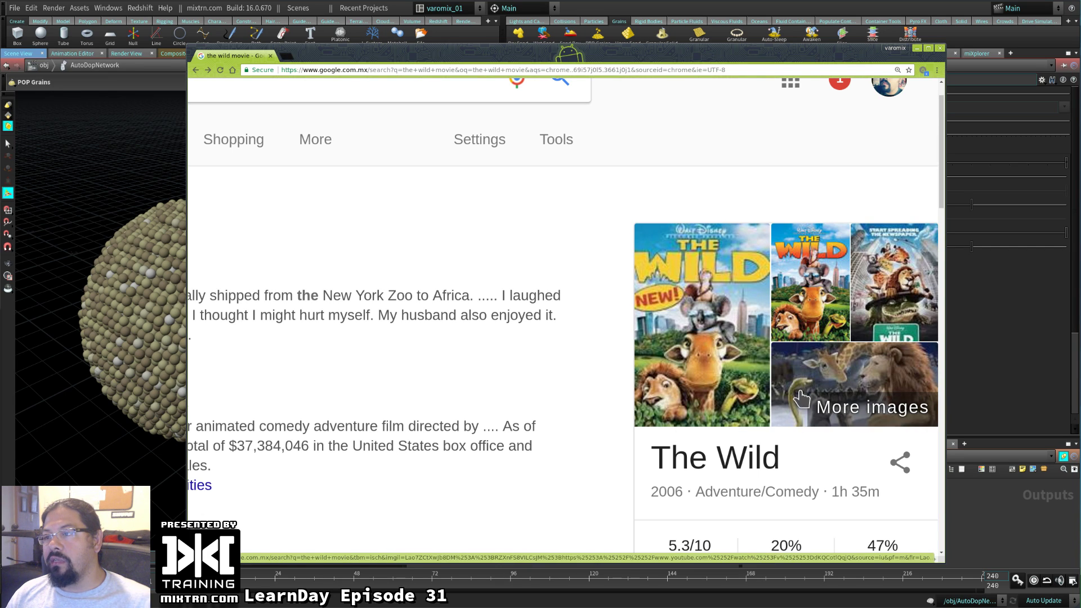
View The Wild's poster again, glance at the Google notifications, and close the browser to return to Houdini
left_click(726, 367)
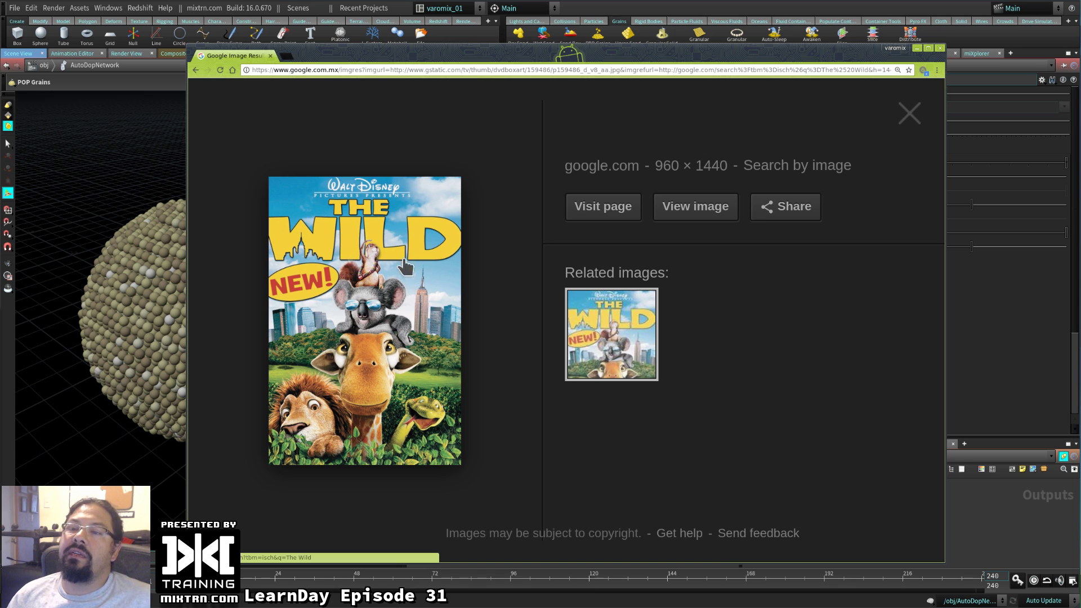
left_click(907, 125)
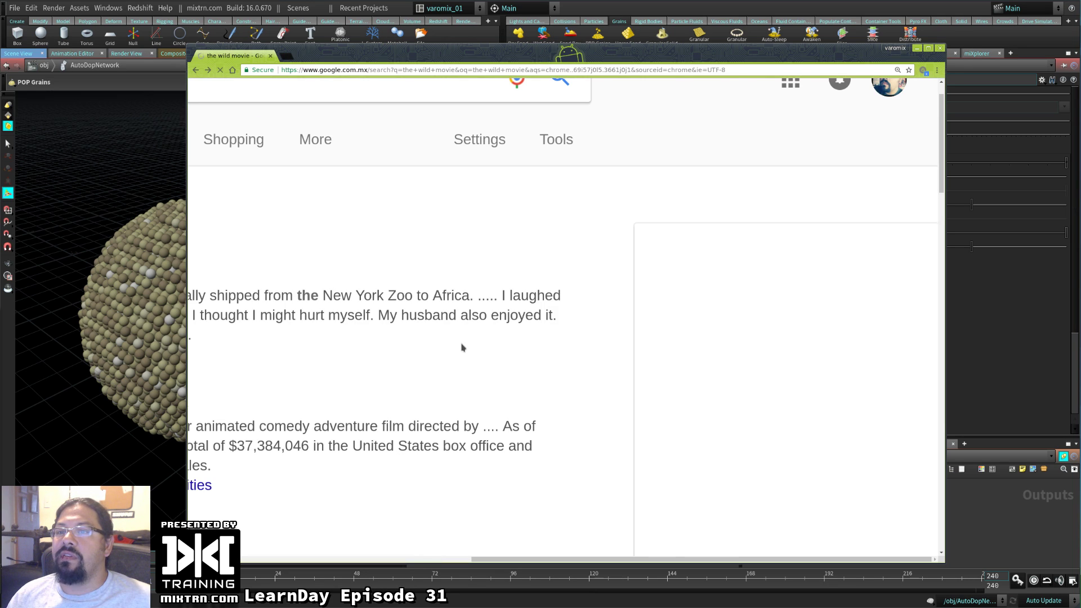
left_click(841, 89)
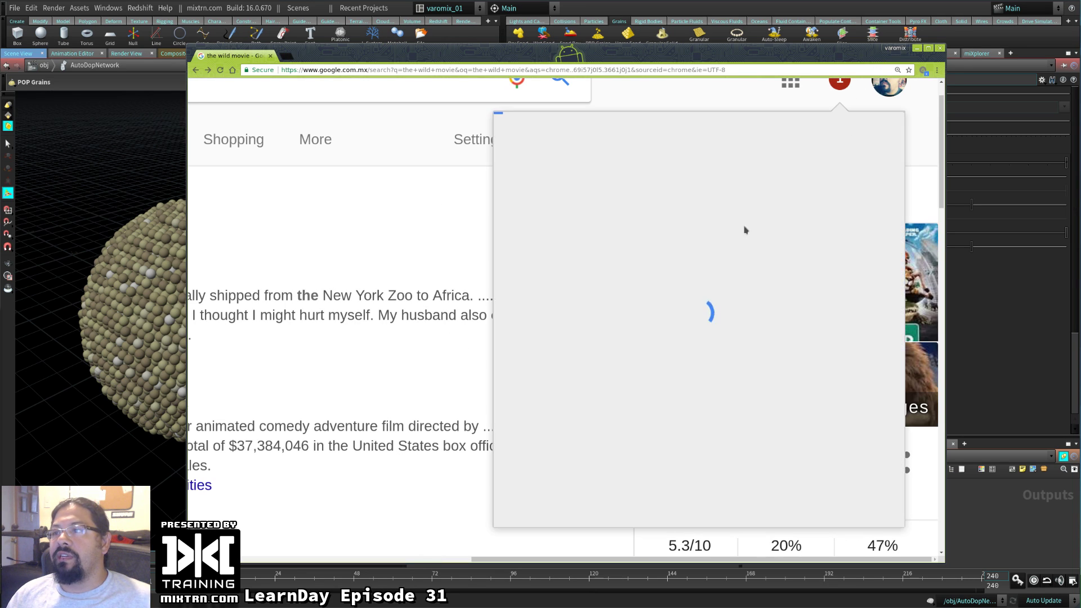
left_click(841, 89)
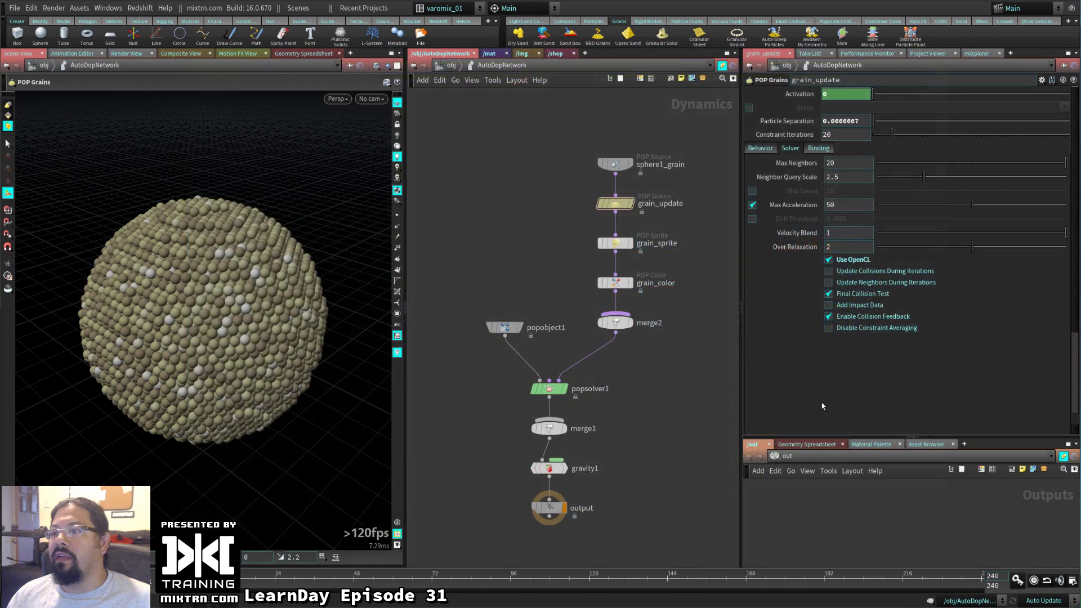
left_click(940, 48)
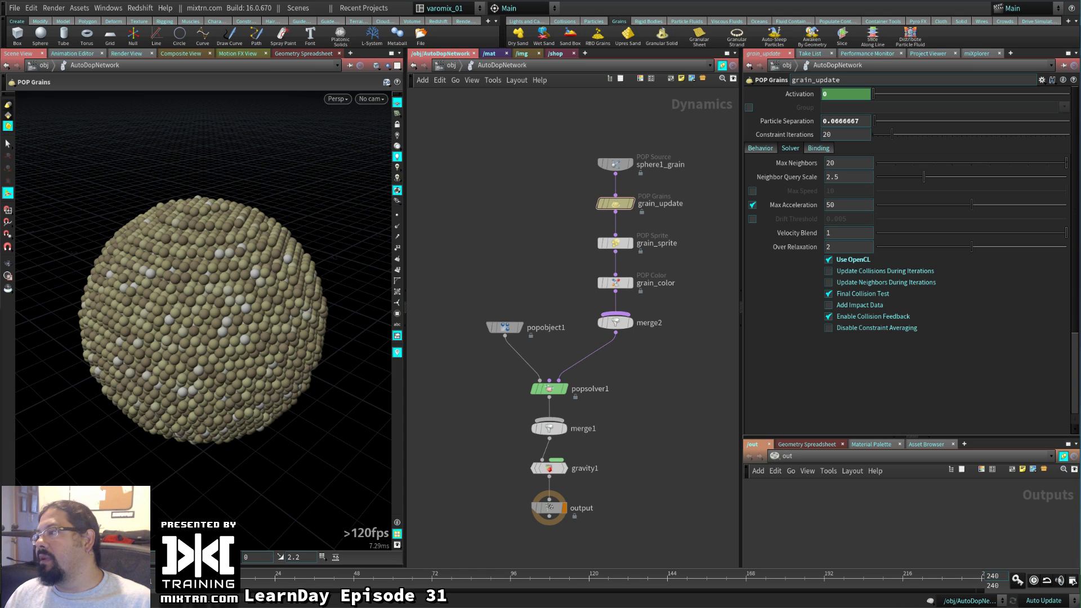
Open the grain_particles network and show import_grain's Save to File settings
left_click(451, 65)
double_click(657, 294)
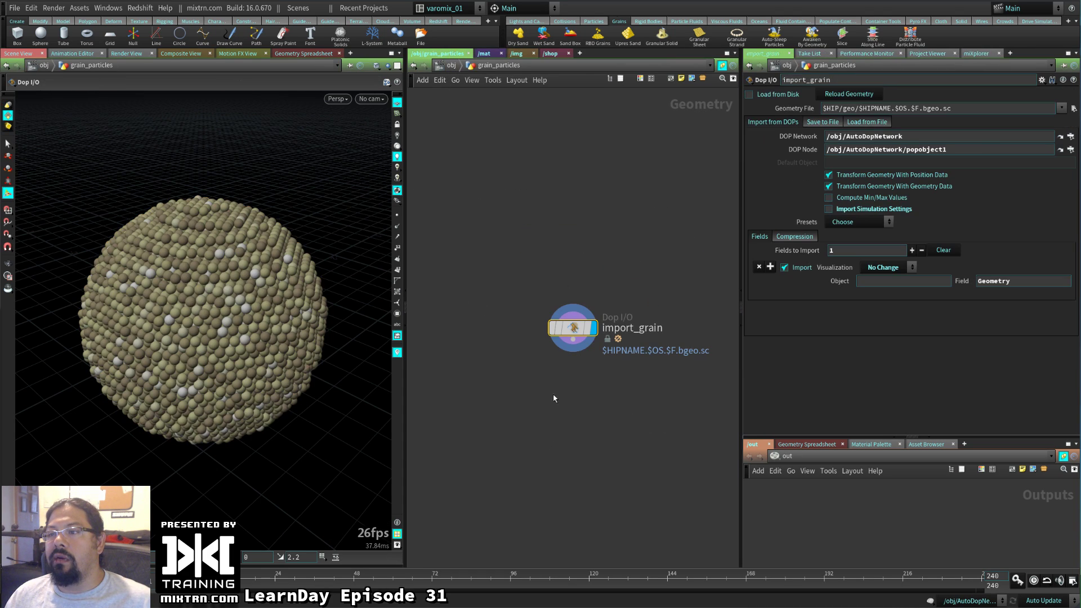
left_click(822, 122)
Add a File Cache node directly below import_grain in the grain_particles network
middle_click_drag(593, 390, 579, 328)
key("Tab")
type("null")
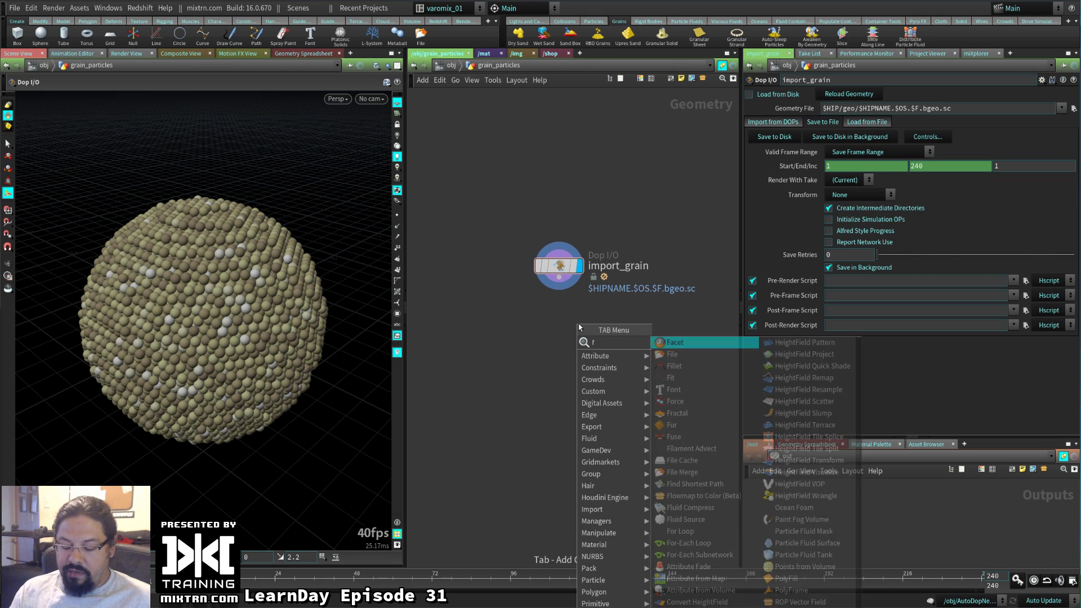
key("Return")
left_click(579, 327)
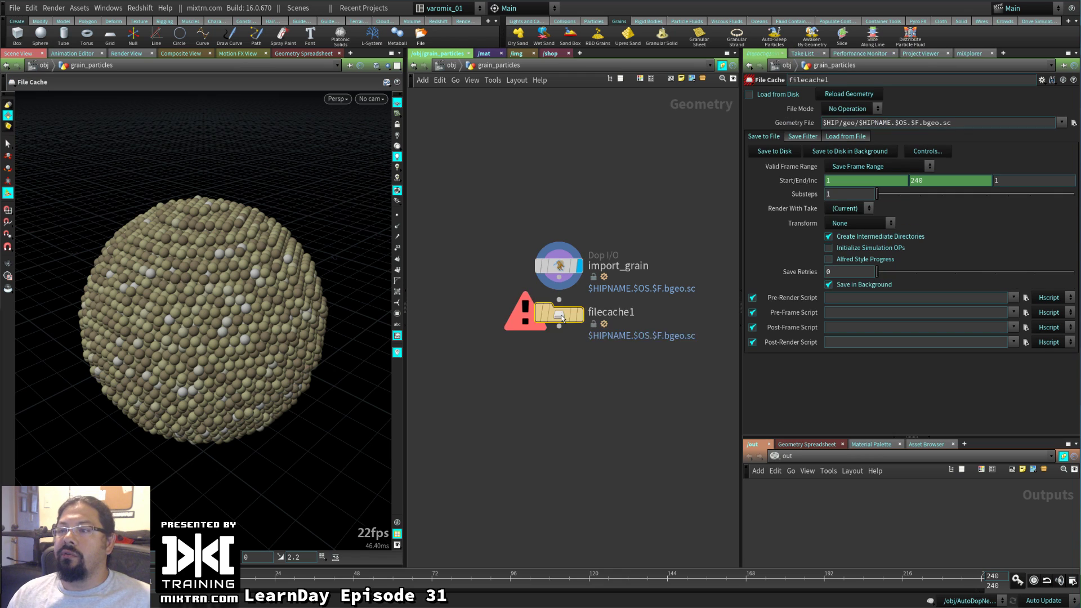
Add a Cache node below filecache1, leaving it unconnected
scroll(558, 318, "up", 3)
key("Tab")
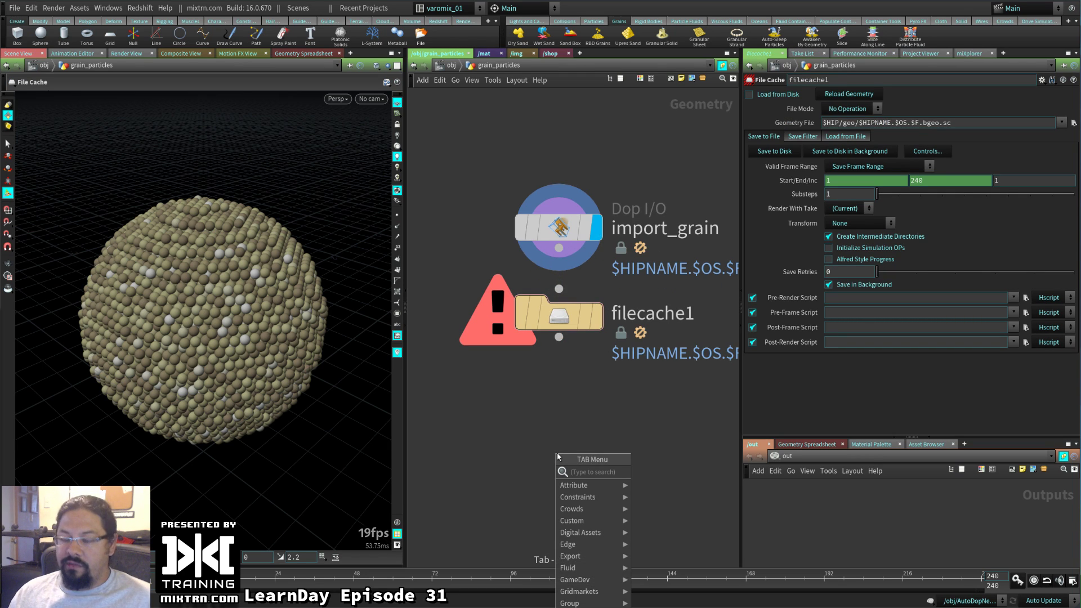
type("cca")
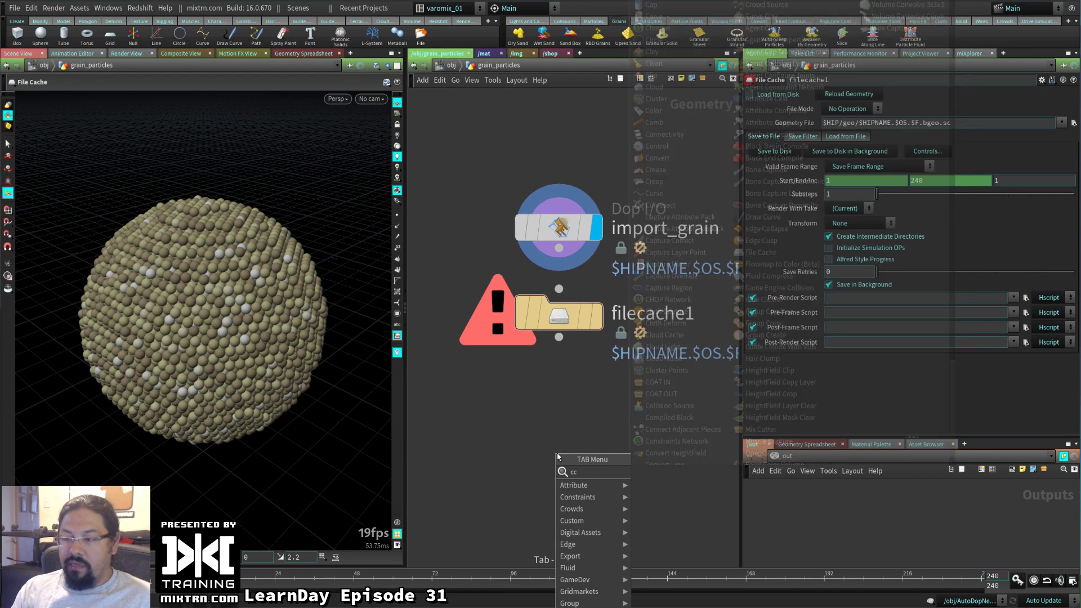
key("BackSpace")
key("BackSpace")
type("ac")
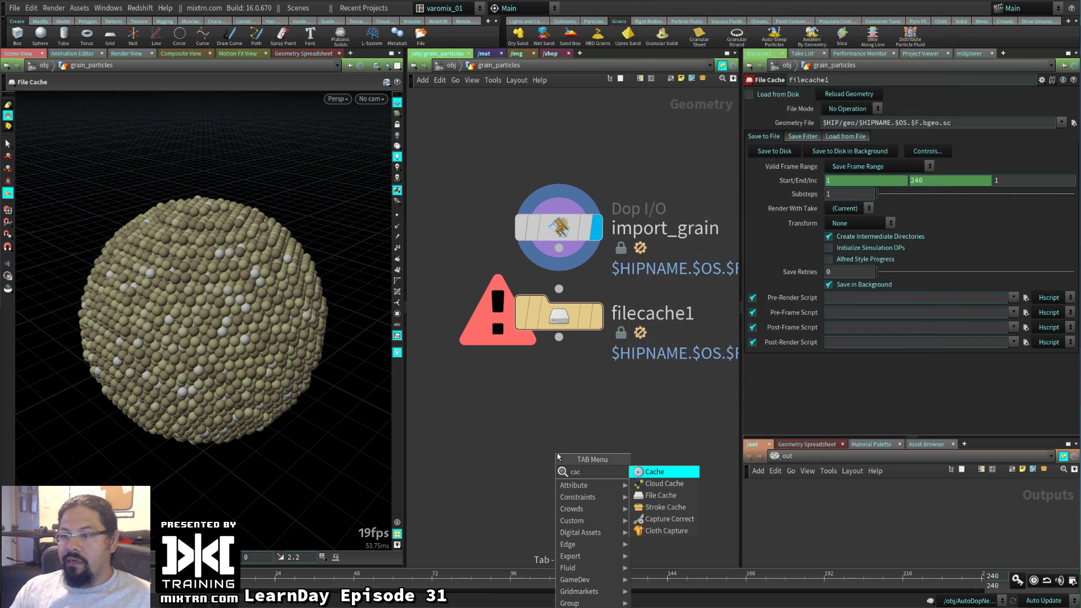
left_click(670, 467)
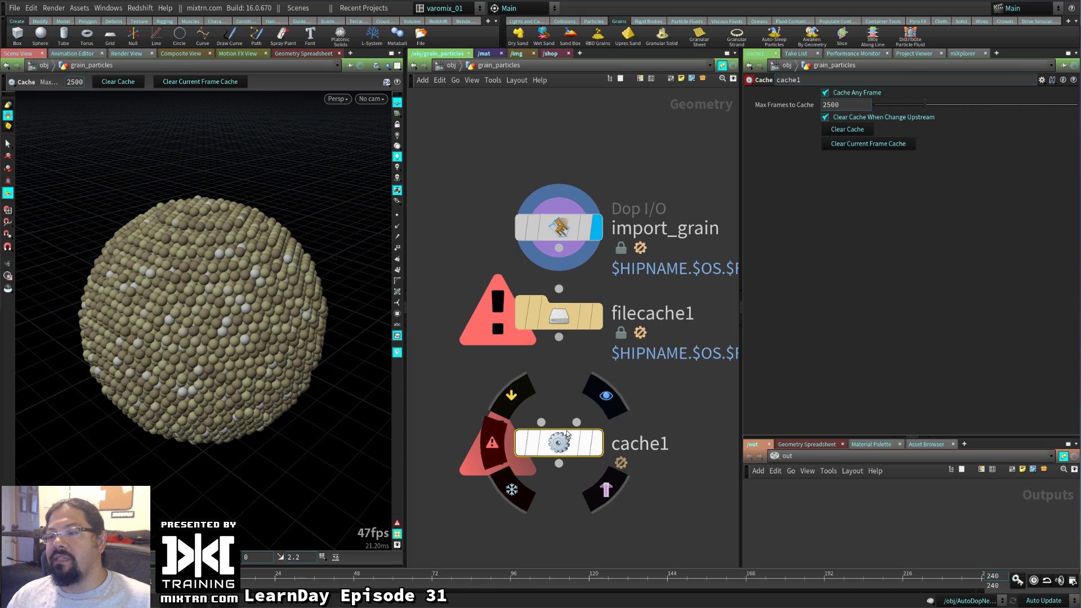
mouse_move(563, 444)
left_mouse_down()
mouse_move(563, 424)
mouse_move(576, 445)
mouse_move(550, 438)
left_mouse_up()
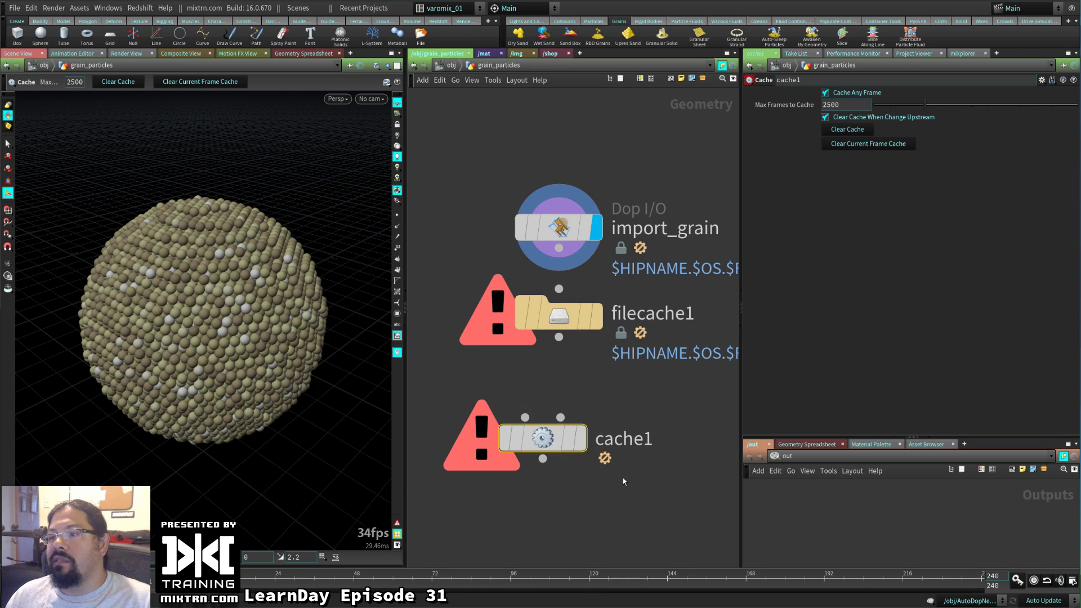
Delete the Cache node from the grain_particles network
left_click_drag(639, 497, 501, 414)
key("Delete")
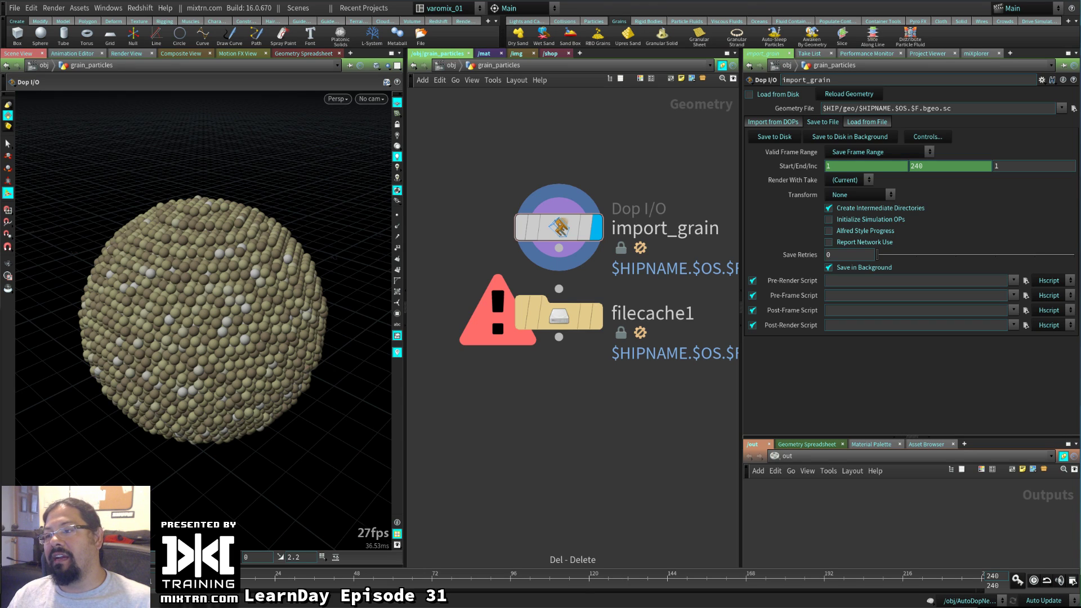
key("alt+Tab")
key("alt+Tab")
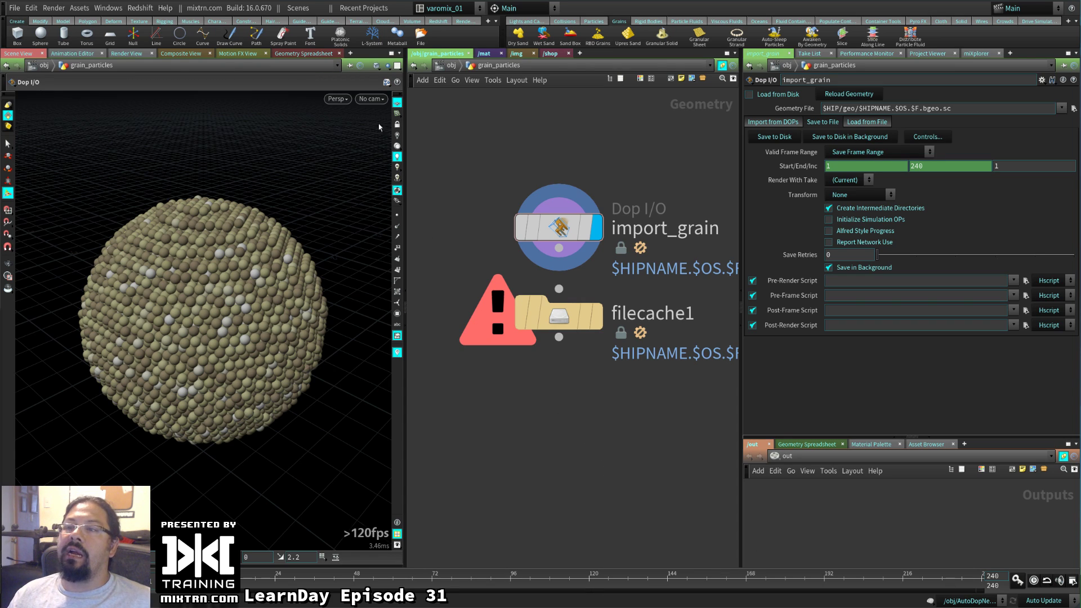
Return to the object level, hide the shelf, and delete the sphere1, AutoDopNetwork and grain_particles nodes
left_click(451, 65)
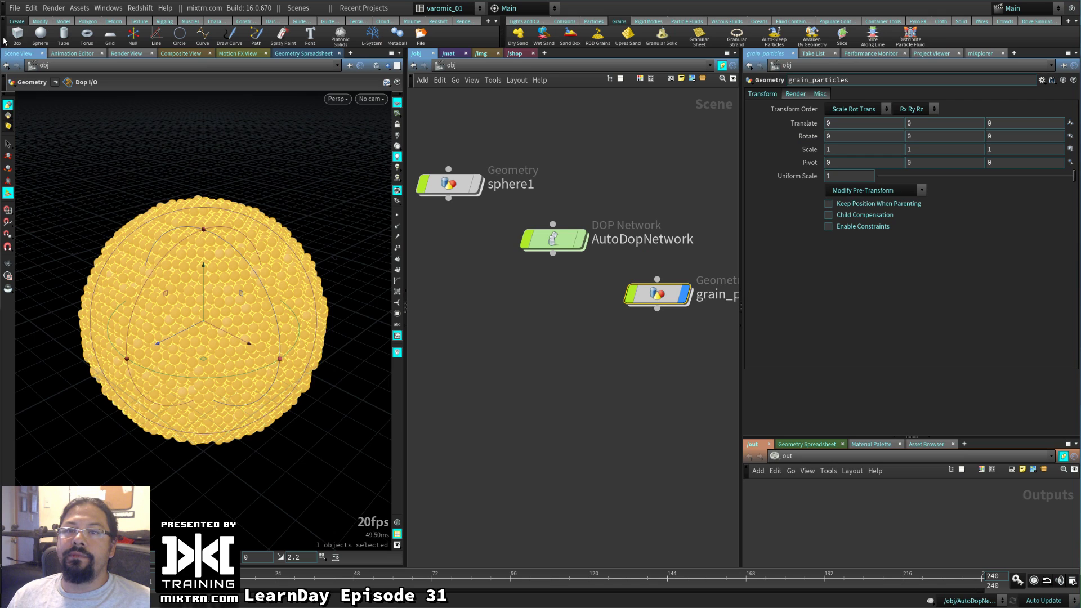
left_click(6, 42)
left_click_drag(437, 102, 689, 318)
key("Delete")
Add a grid object to the empty scene and rename it stairs
key("Tab")
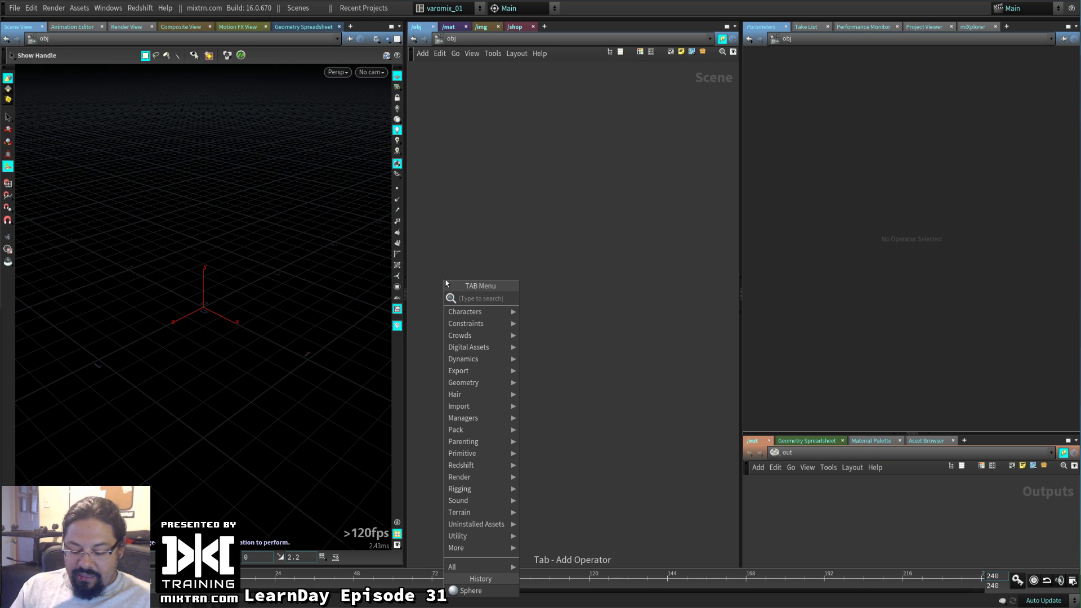
type("geo")
key("Return")
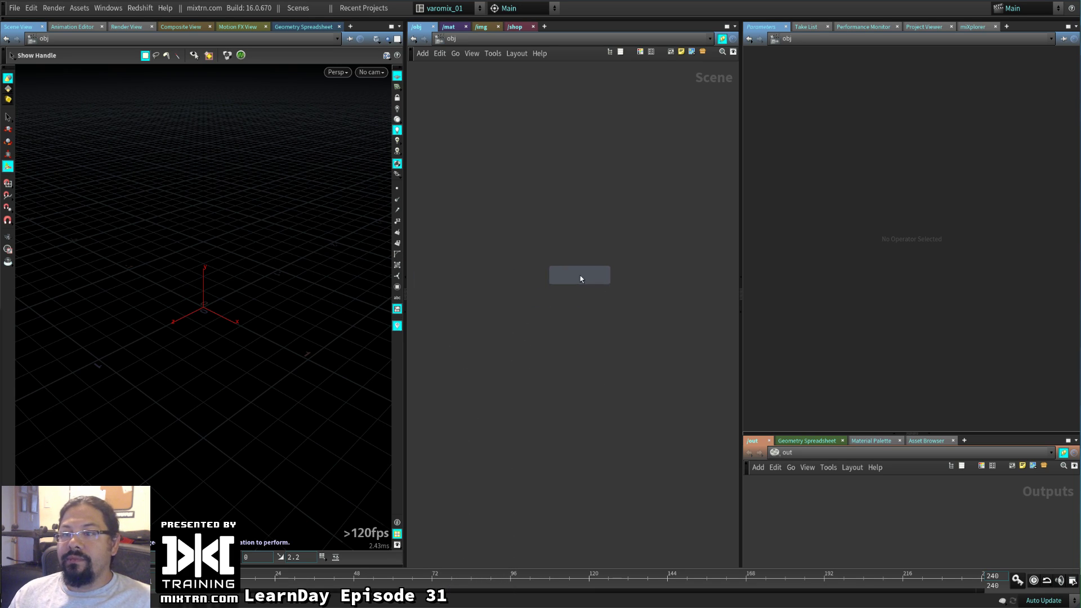
left_click(579, 275)
double_click(637, 283)
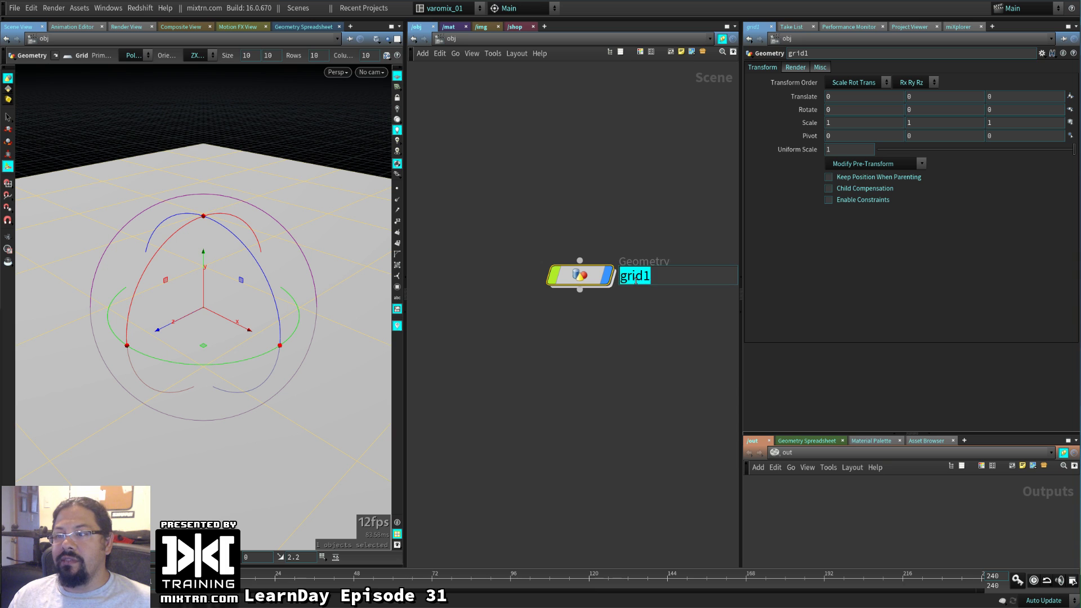
type("stairs")
key("Return")
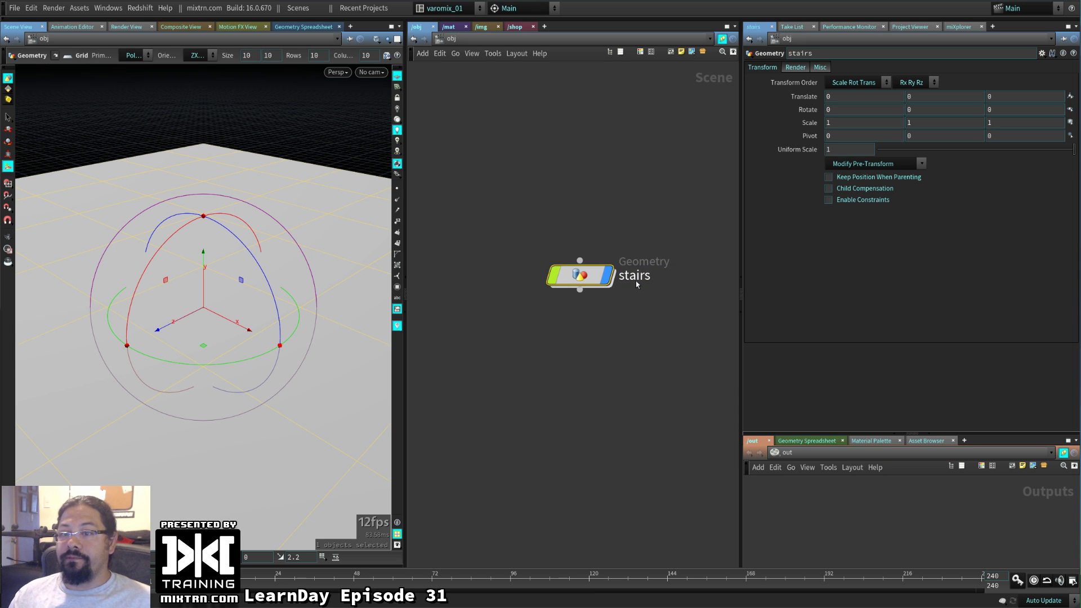
Inside the stairs object, move the grid1 node up and set the grid's Rows to 2
double_click(590, 279)
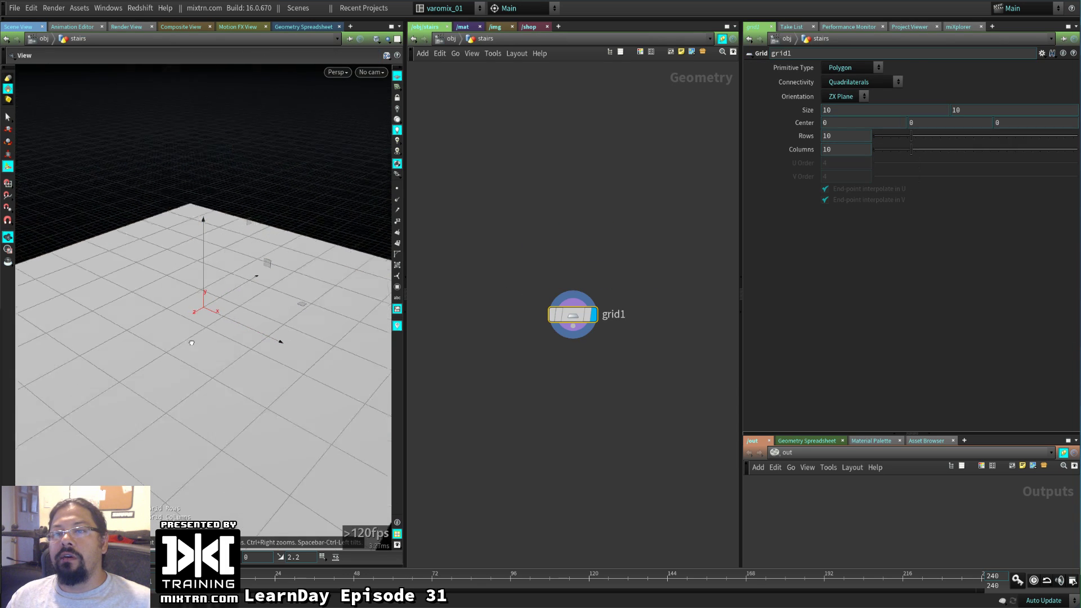
left_click_drag(552, 310, 538, 244)
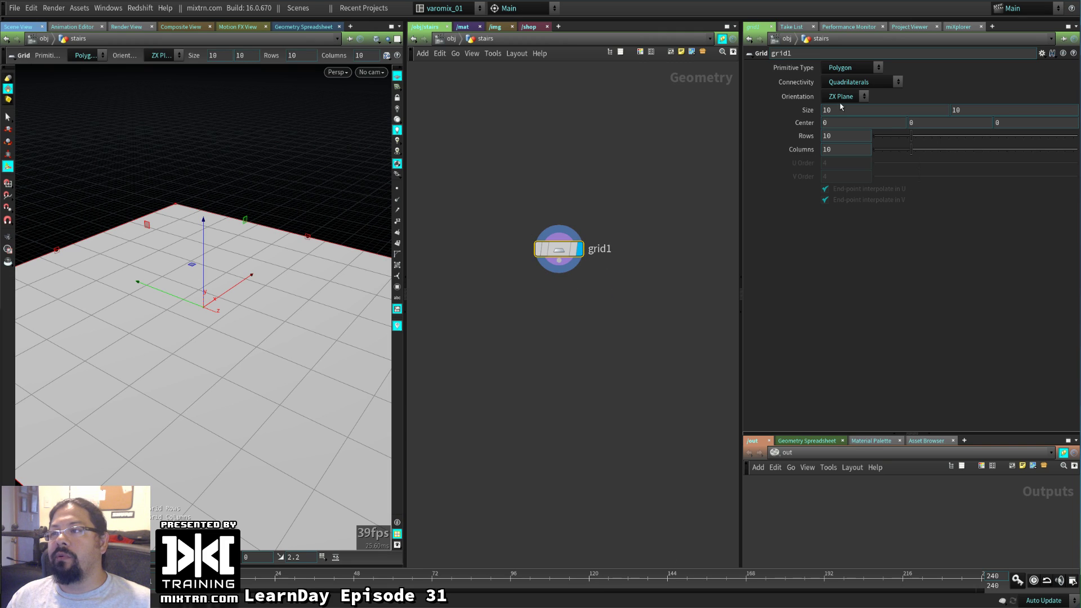
left_click(849, 137)
key("BackSpace")
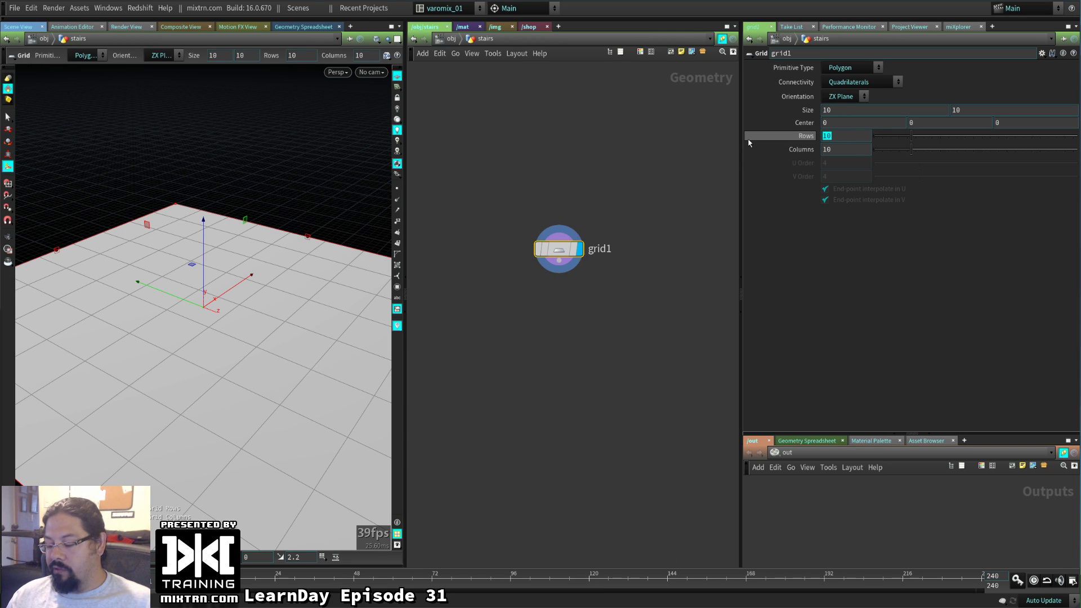
key("Return")
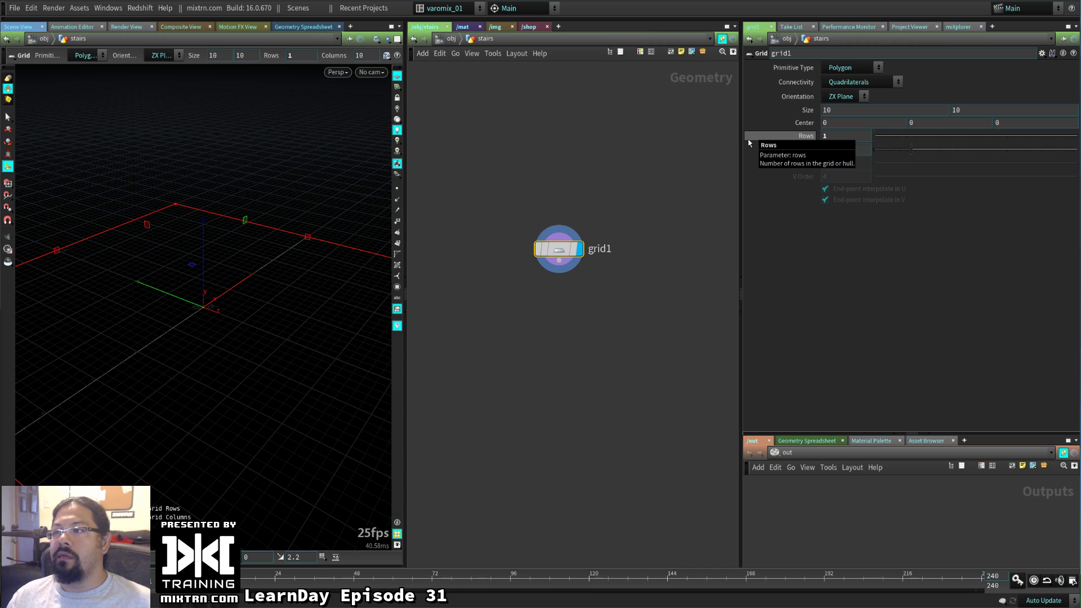
left_click(838, 135)
type("2")
key("Return")
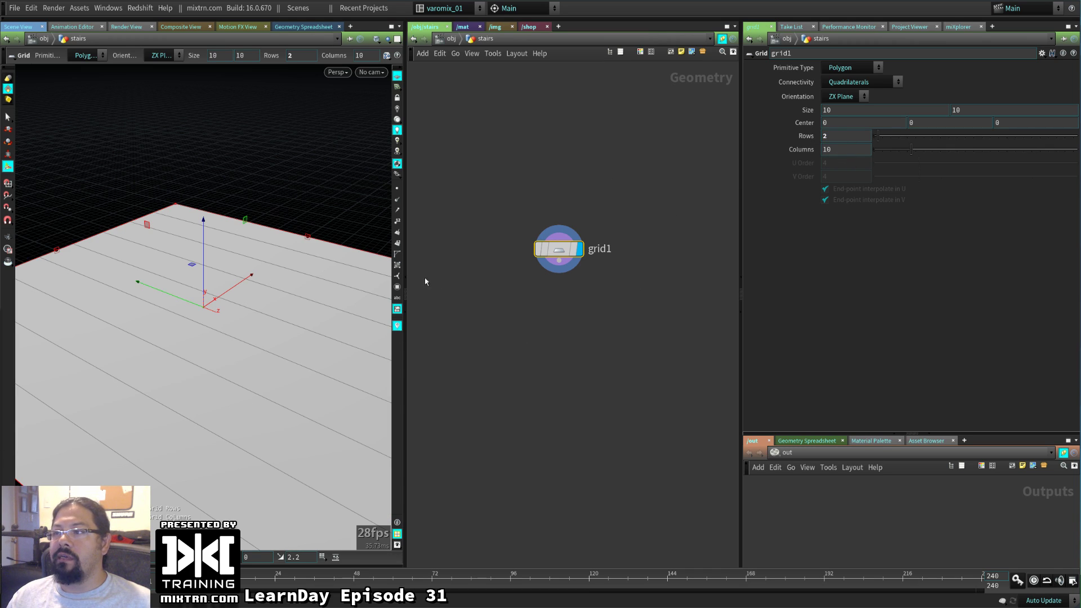
Narrow the grid's second size value to about 3.46 and widen the viewport pane
scroll(164, 369, "down", 5)
scroll(195, 403, "up", 5)
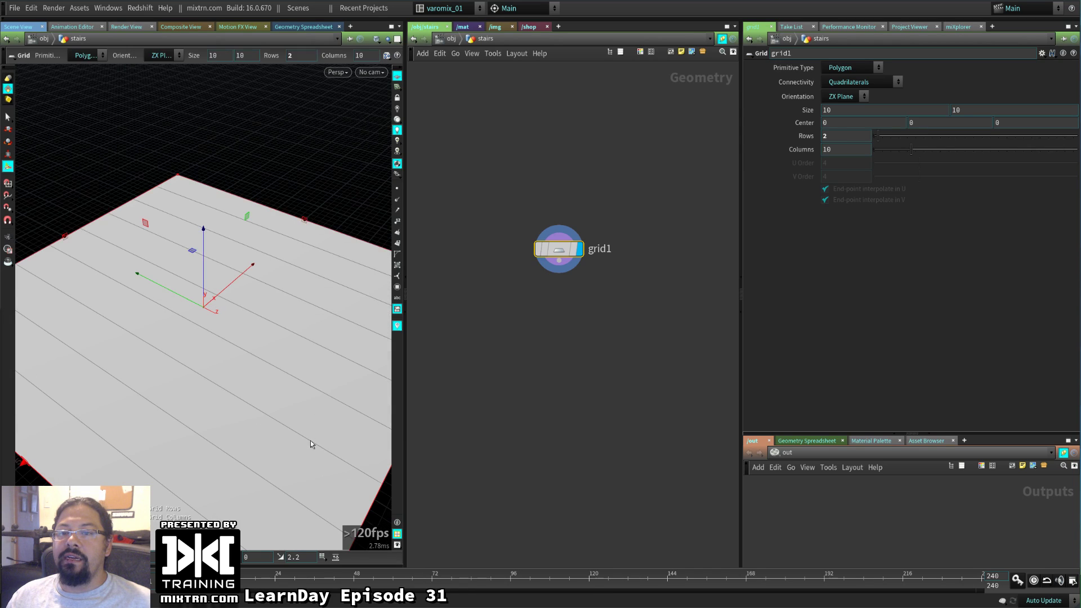
scroll(310, 443, "down", 5)
left_click_drag(351, 391, 321, 379)
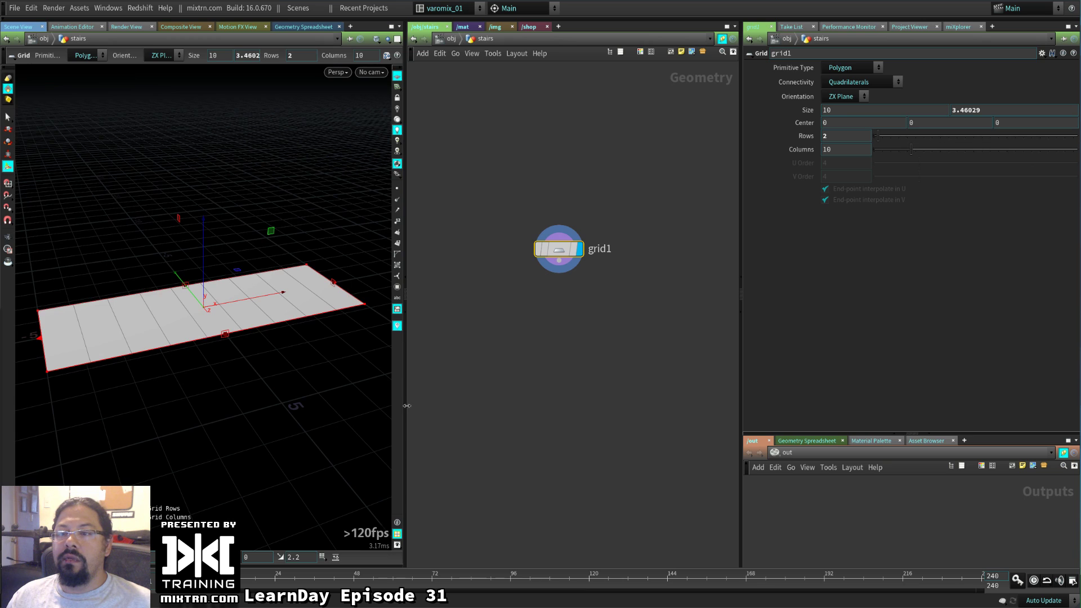
left_click_drag(406, 405, 515, 407)
left_click_drag(741, 381, 769, 378)
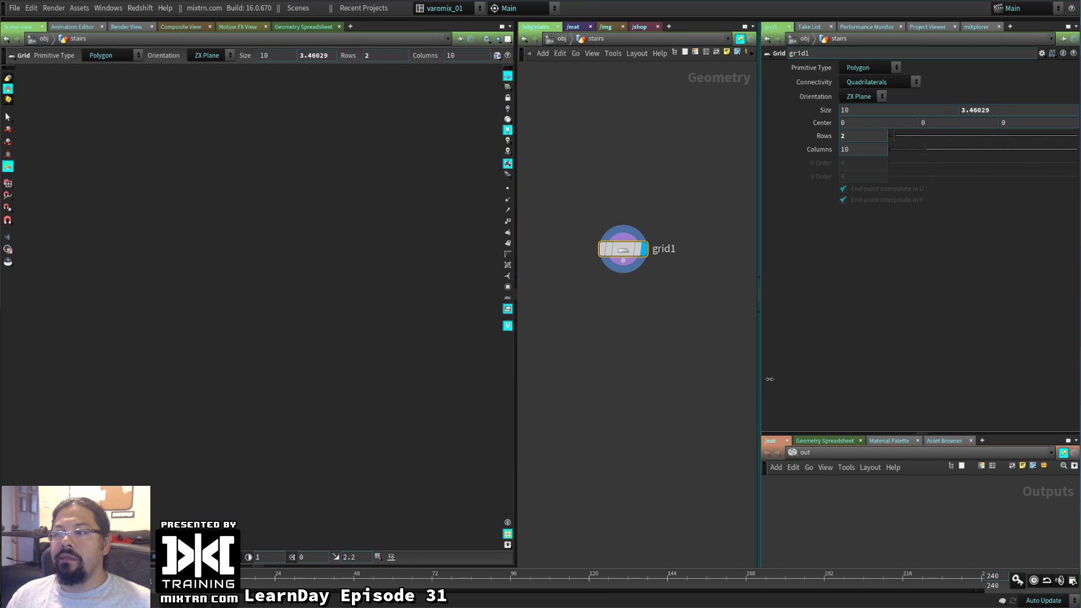
left_click_drag(248, 343, 349, 355, "alt")
Add a PolyExtrude node below grid1, wire grid1 into its first input and make it the displayed node
left_click_drag(632, 232, 617, 196)
key("Tab")
type("po")
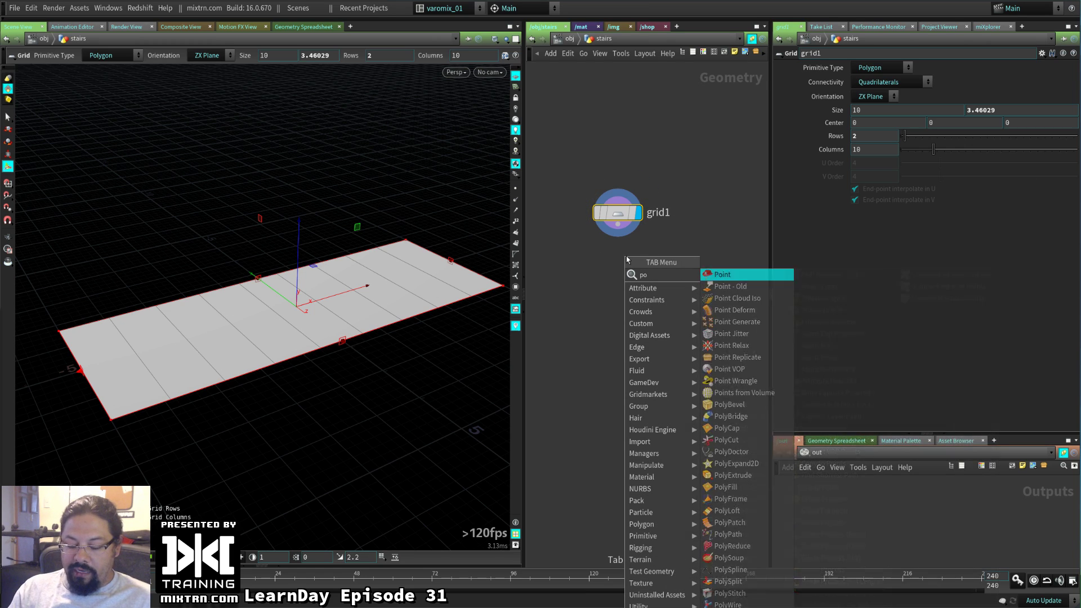
type("lyex")
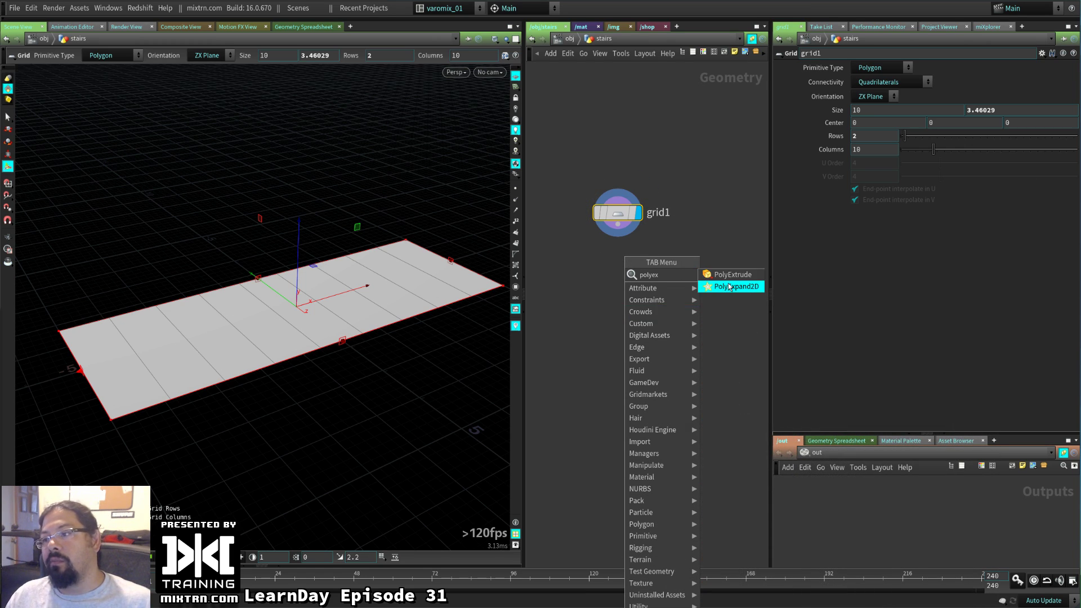
left_click(730, 275)
left_click(604, 282)
left_click(606, 262)
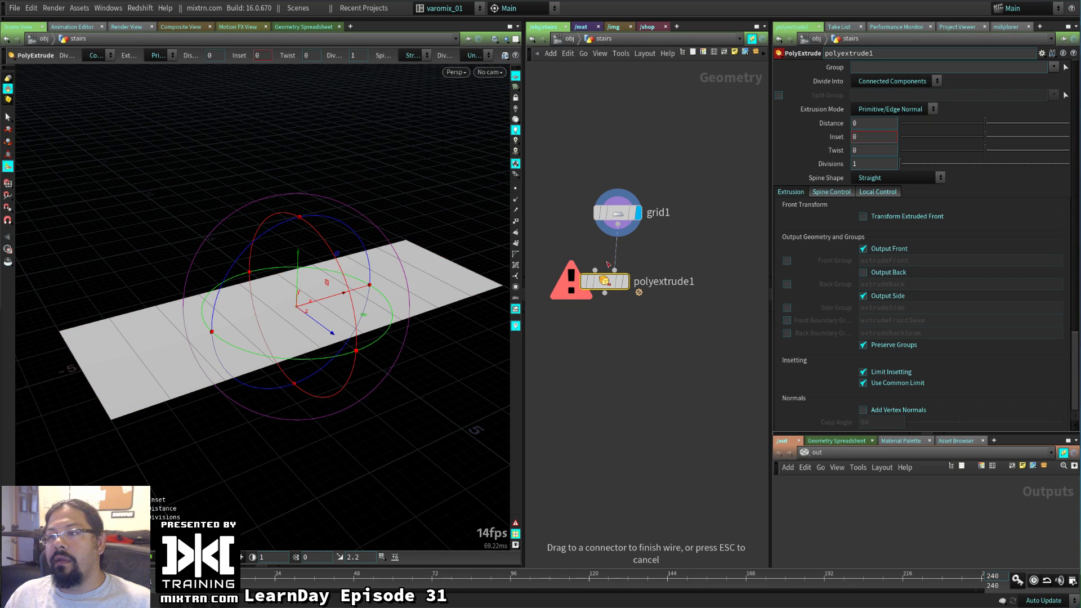
left_click(614, 270)
left_click(626, 282)
left_click_drag(610, 281, 624, 263)
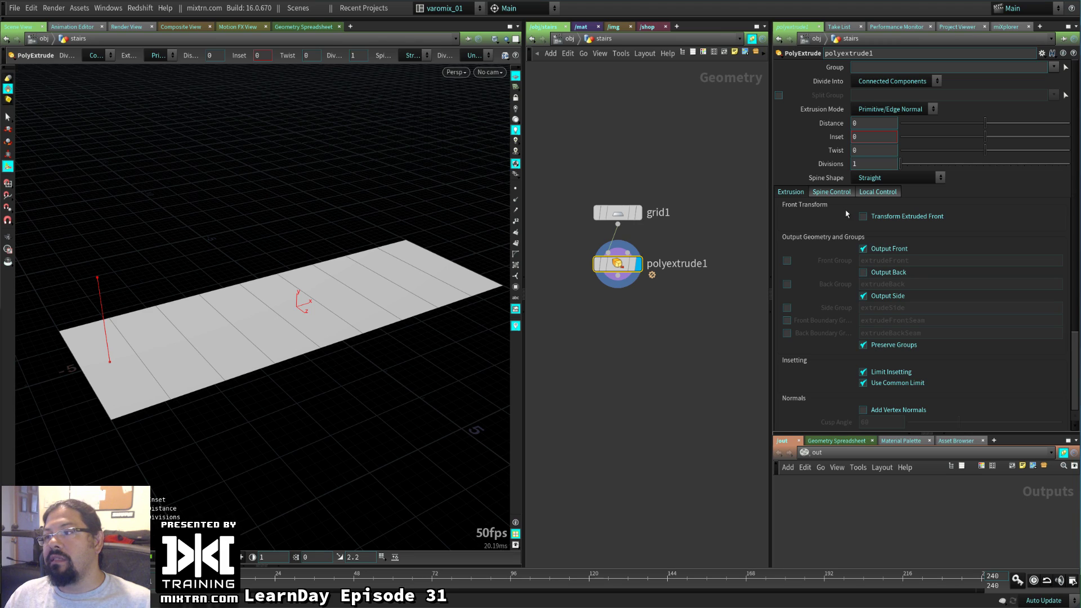
Enable the PolyExtrude's Distance Scale local attribute zscale and move the node down to open a gap below grid1
left_click(877, 192)
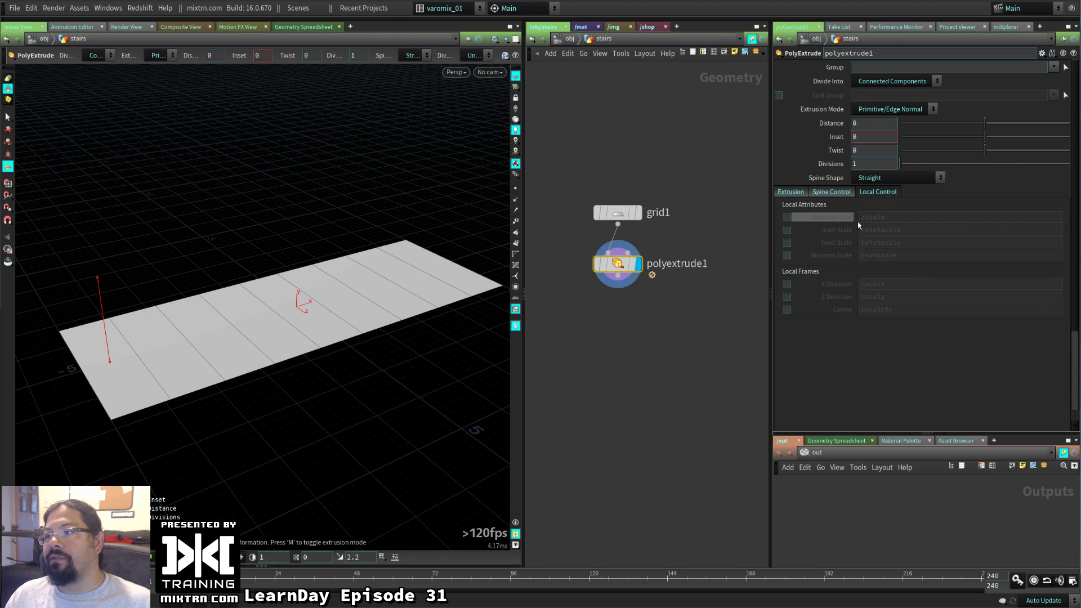
left_click(787, 216)
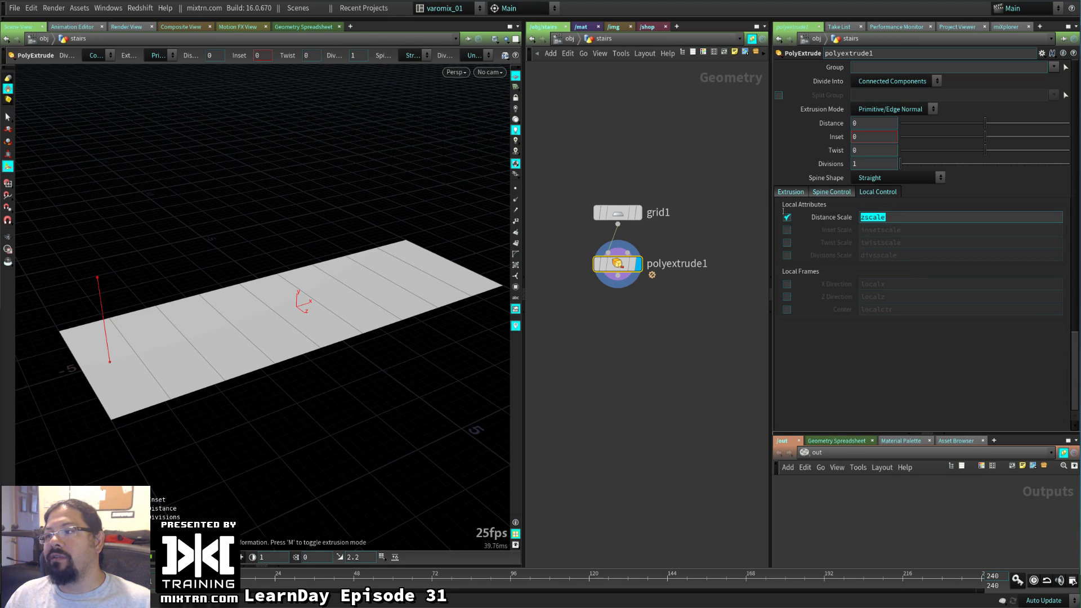
left_click_drag(617, 264, 617, 362)
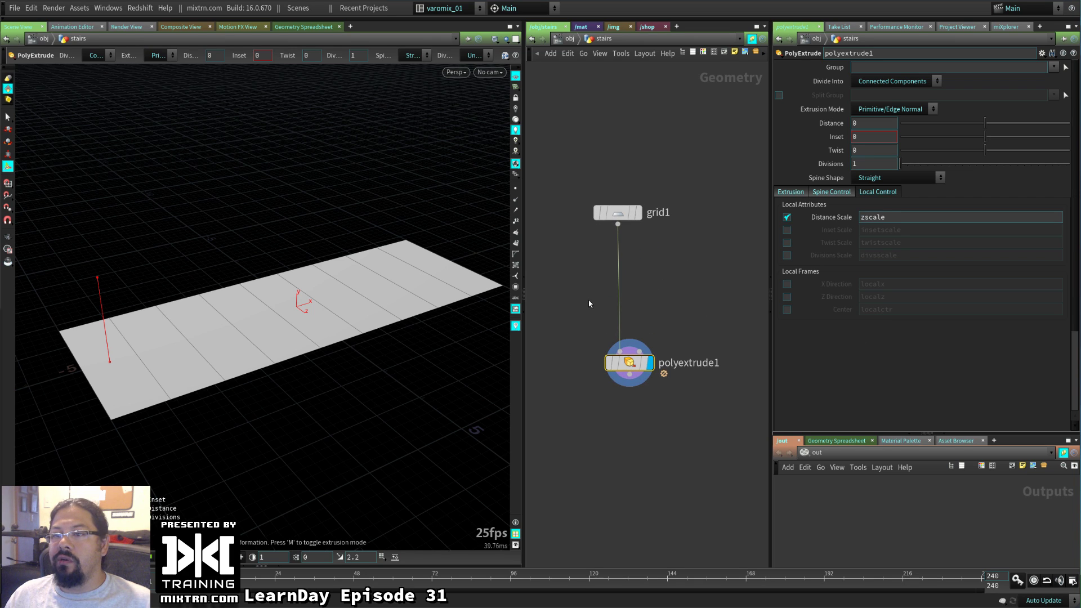
Insert an Attribute Create node between grid1 and polyextrude1
key("Tab")
type("attr")
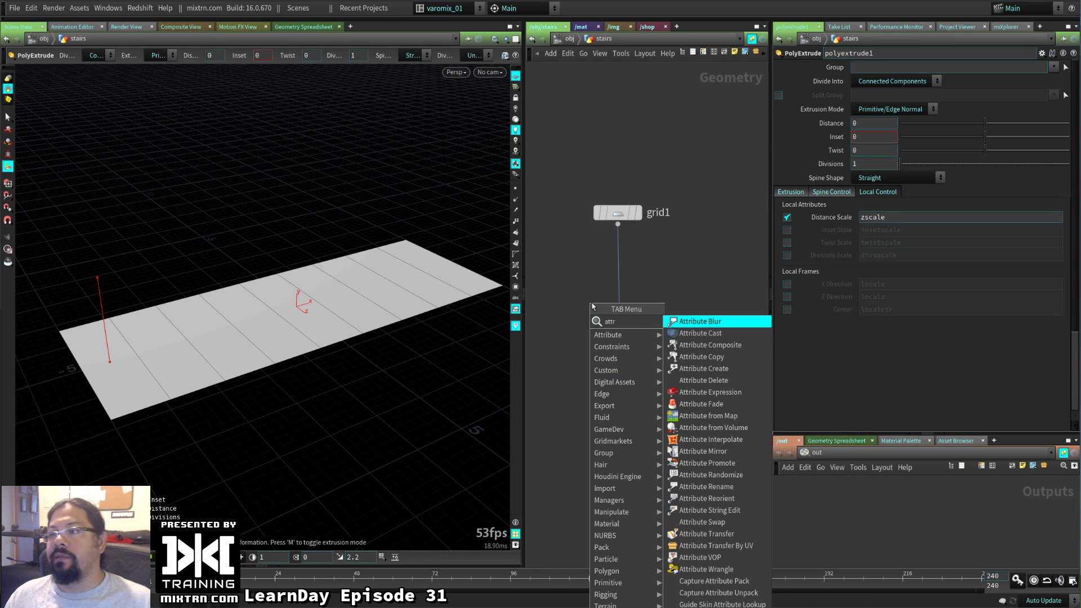
left_click(739, 374)
left_click(615, 279)
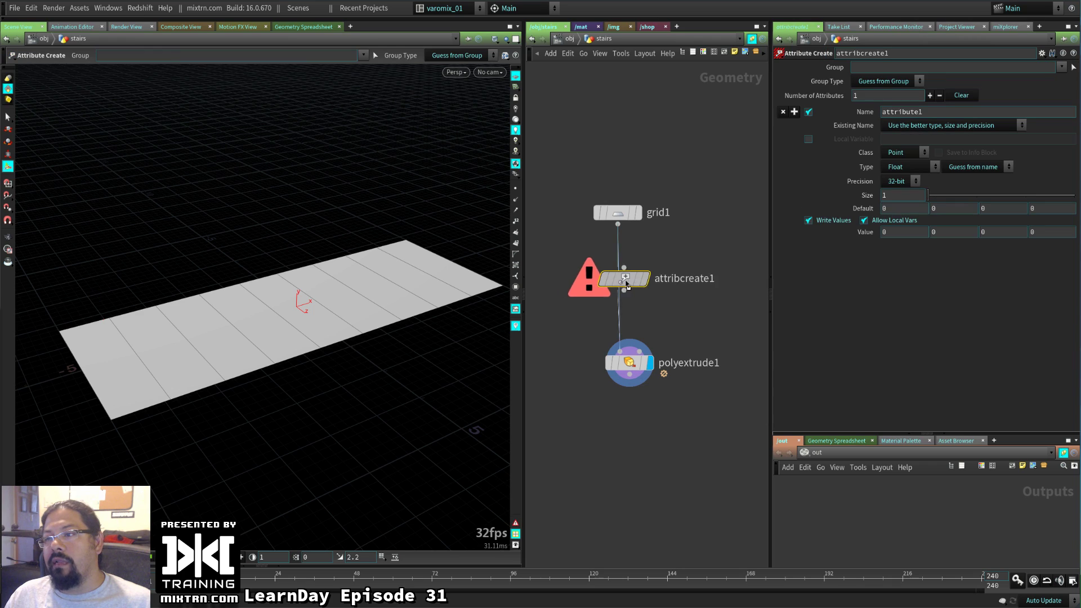
Copy the PolyExtrude's distance scale attribute name zscale into the Attribute Create node's Name
left_click(628, 362)
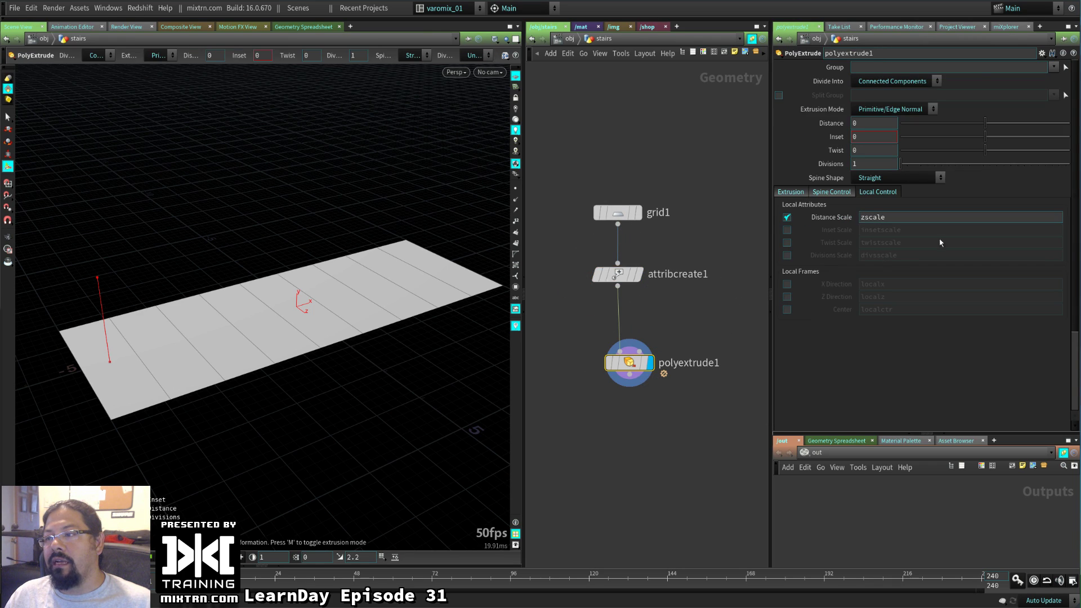
double_click(872, 216)
key("ctrl+c")
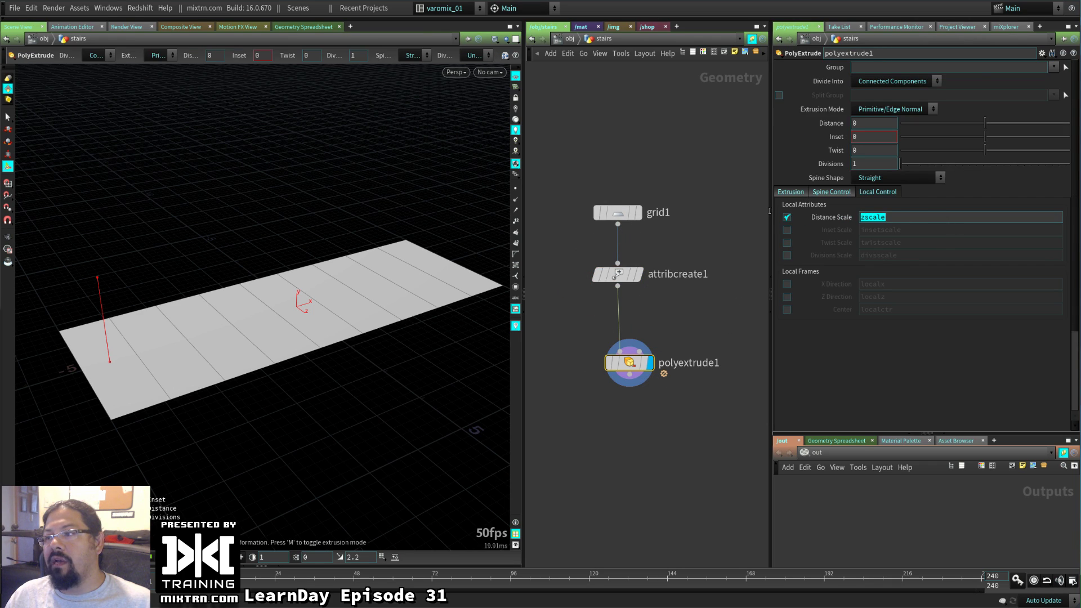
left_click(617, 274)
double_click(902, 111)
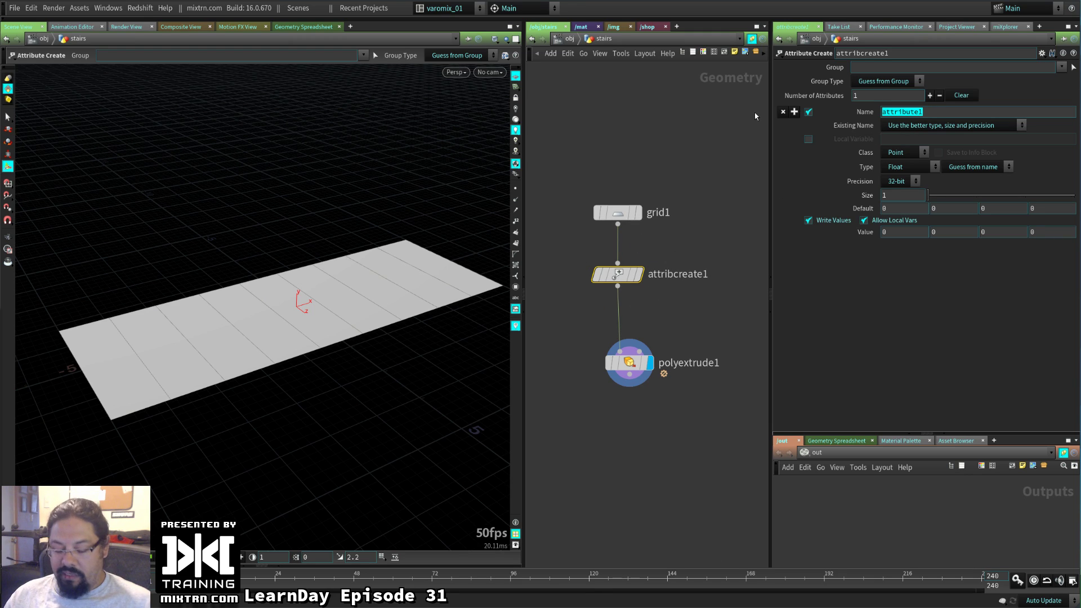
key("ctrl+v")
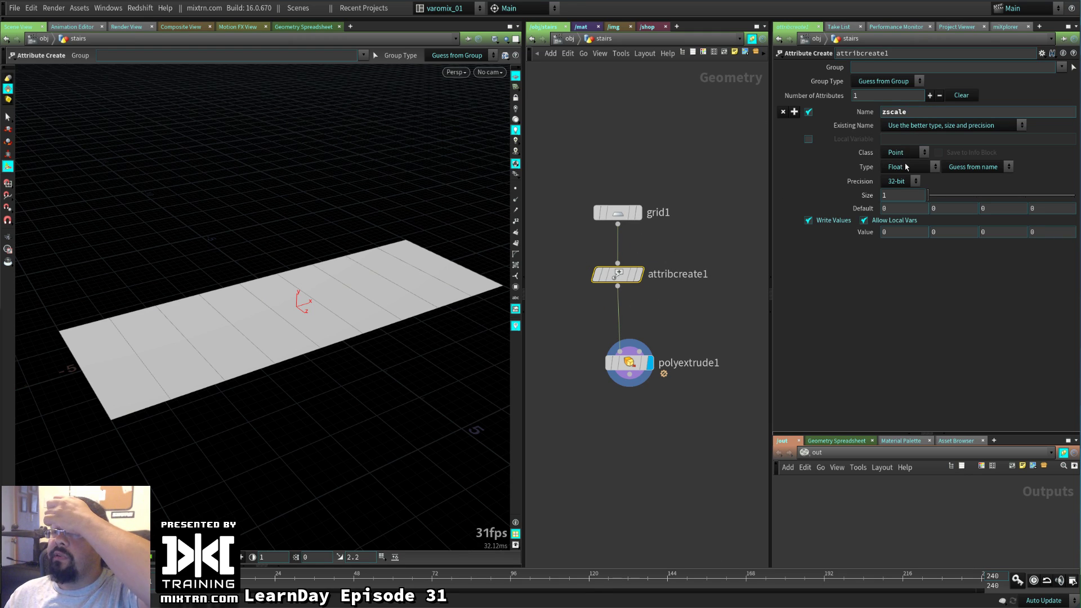
Align polyextrude1 beneath attribcreate1 and turn on primitive numbers in the viewport, leaving point numbers off
left_click_drag(629, 367, 618, 345)
left_click_drag(225, 386, 106, 377)
key("Return")
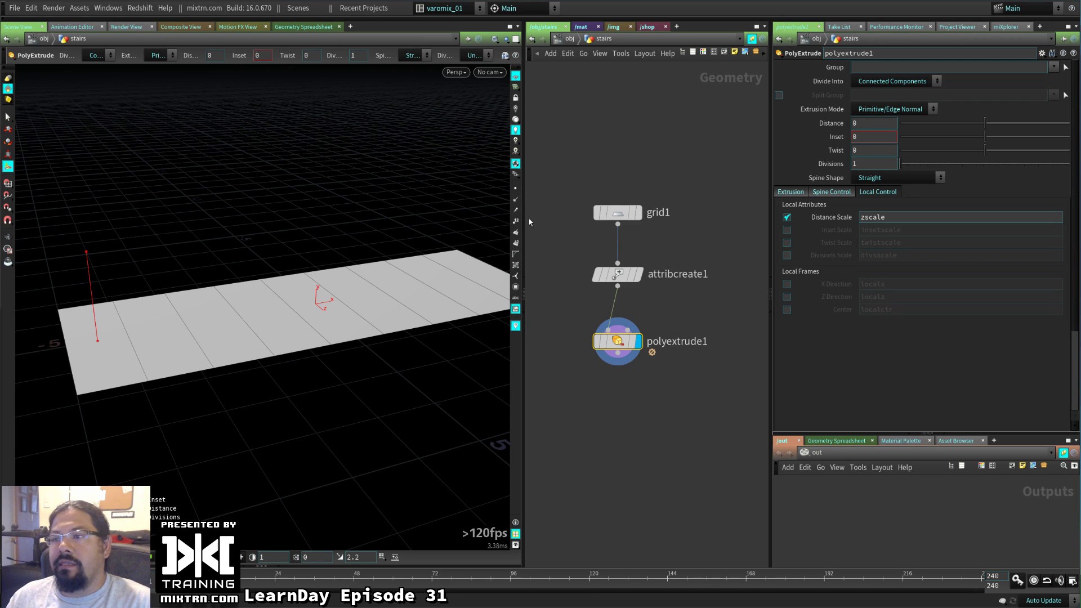
left_click(515, 222)
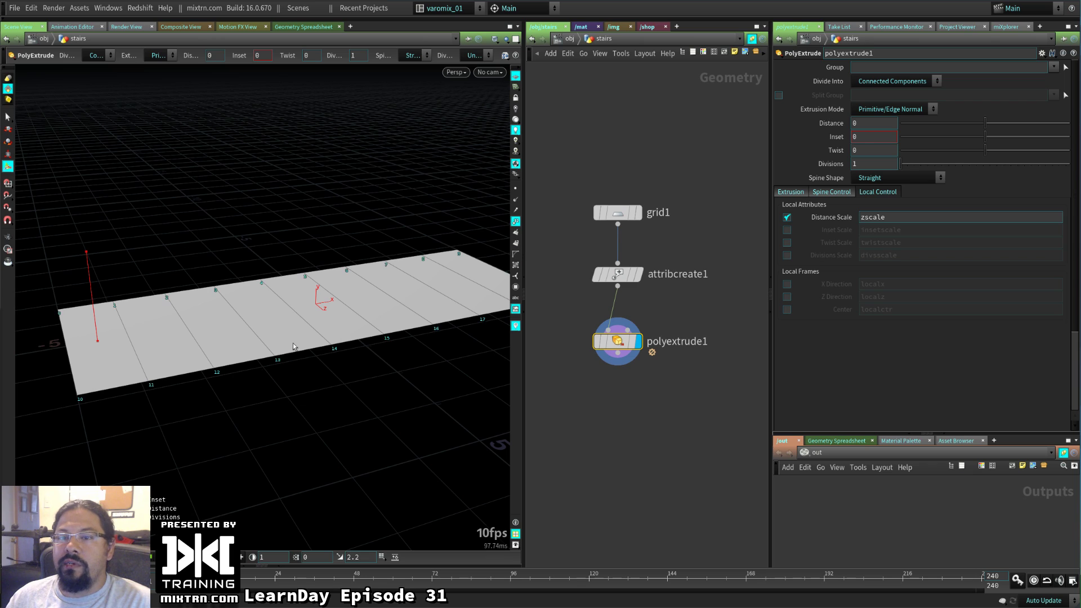
left_click(515, 222)
left_click(515, 243)
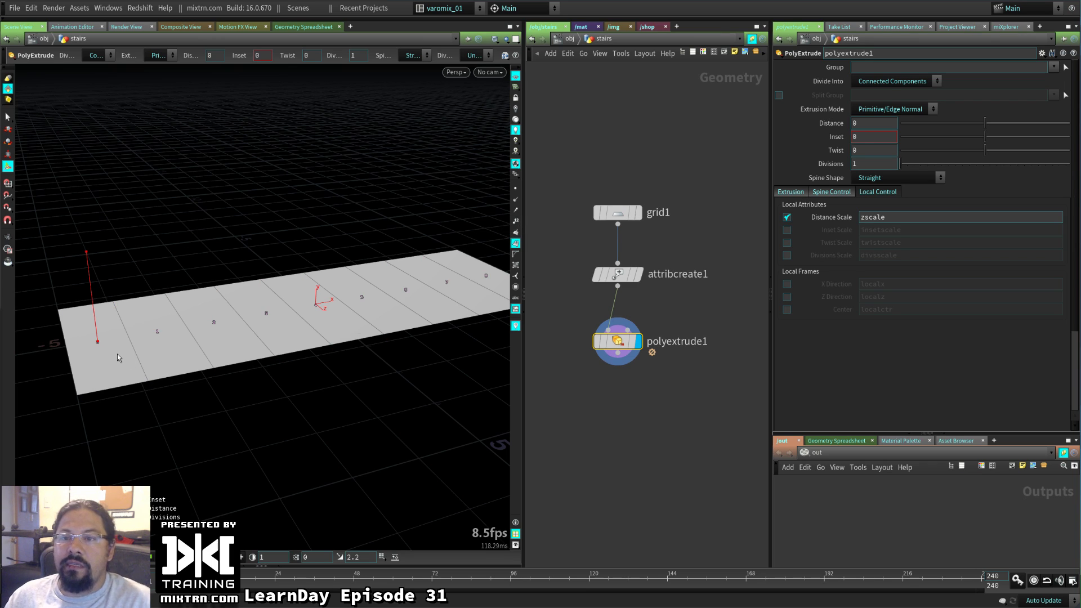
left_click_drag(117, 354, 225, 363, "alt")
right_click_drag(225, 363, 290, 376, "alt")
middle_click_drag(291, 376, 196, 312, "alt")
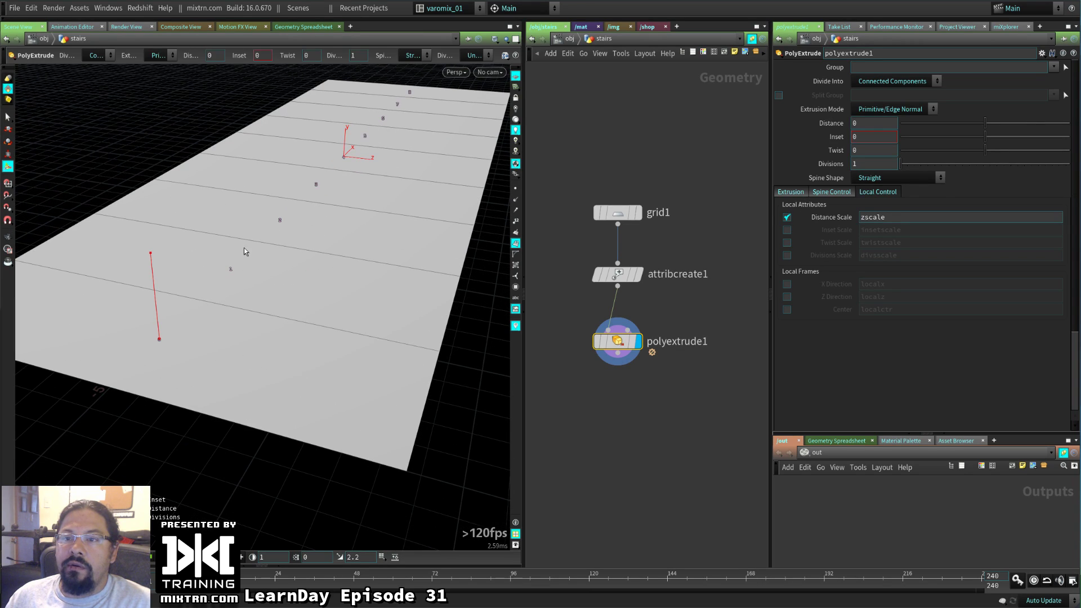
Set the viewport's guide font to Large in the display options and switch the shading to wireframe
key("d")
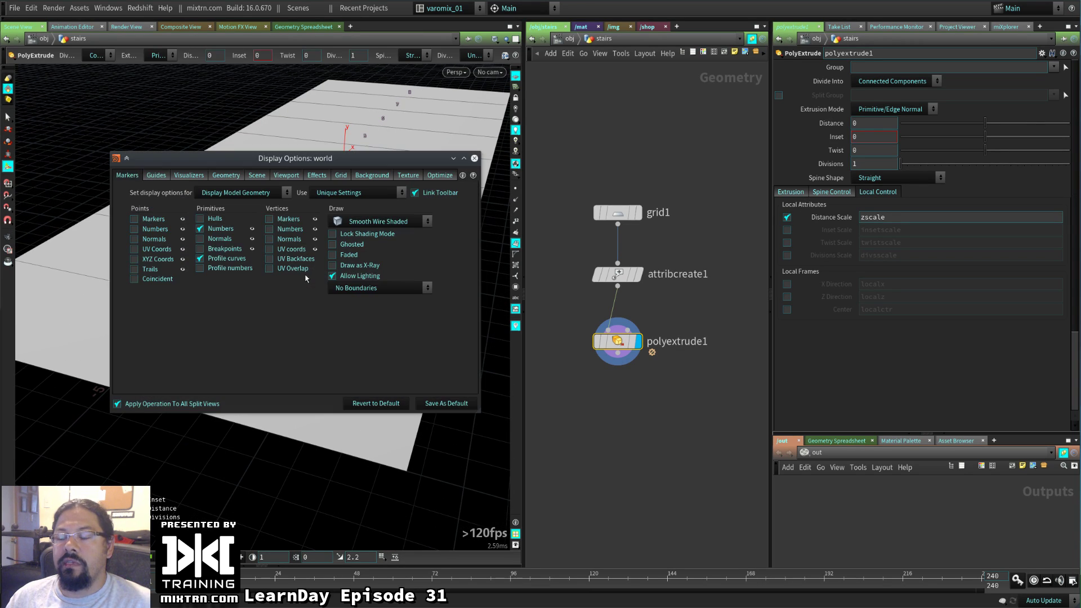
left_click(156, 176)
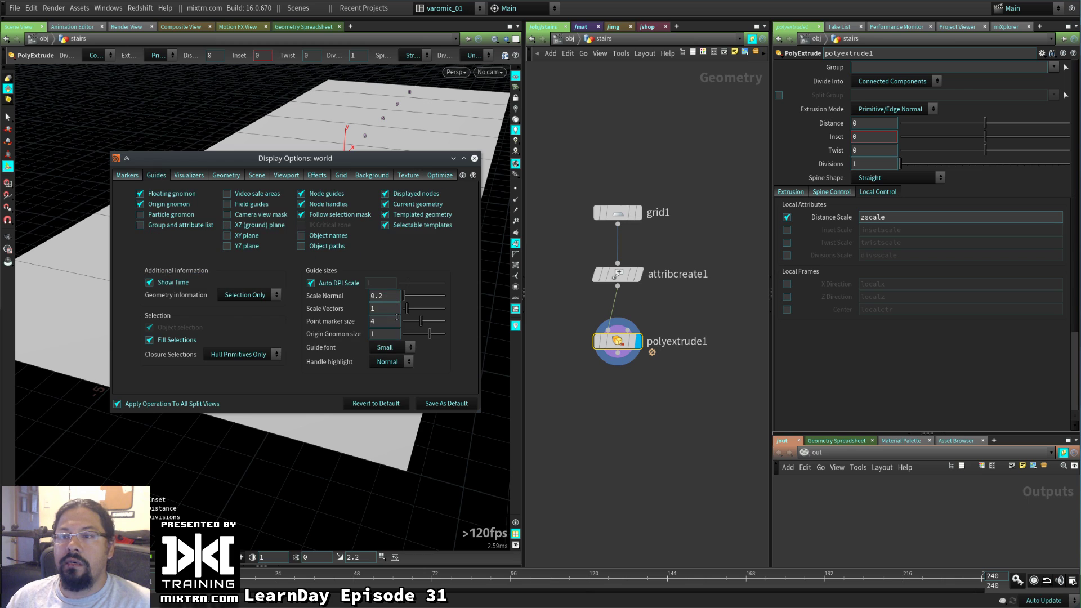
left_click(391, 348)
left_click(387, 395)
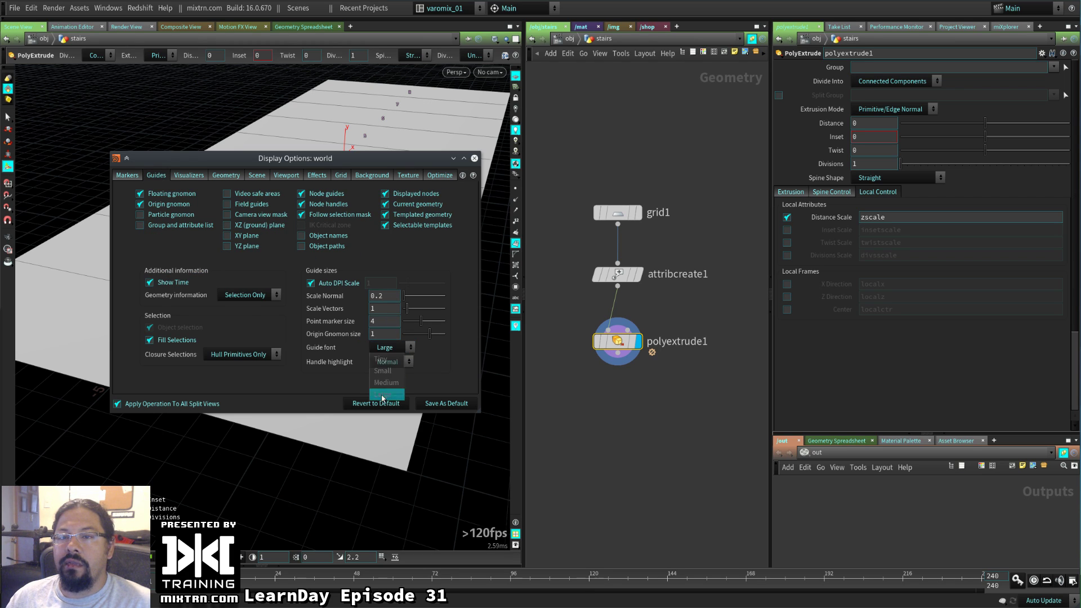
left_click(474, 159)
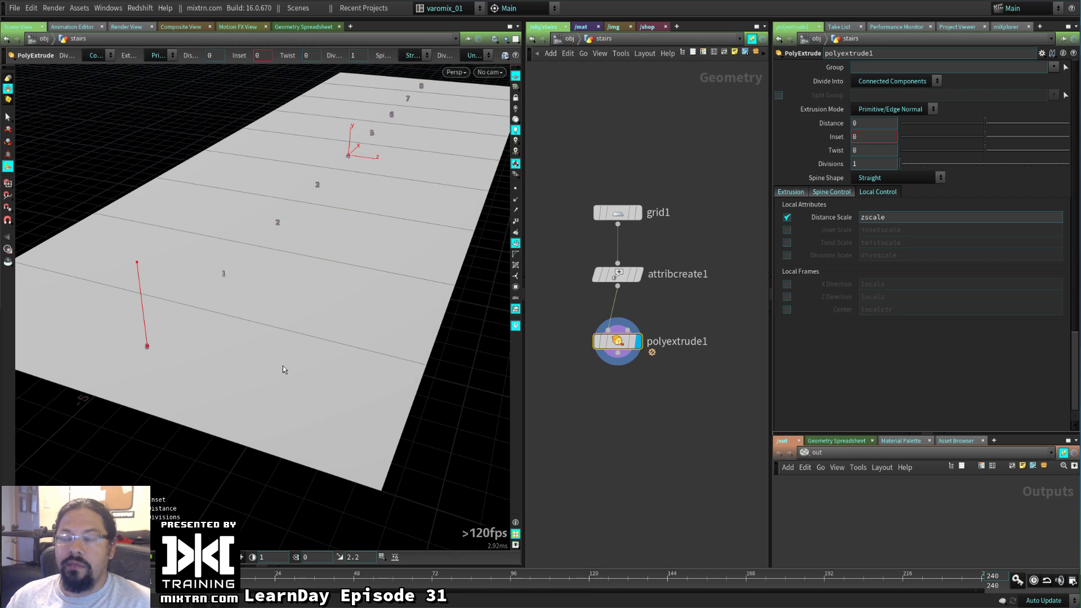
key("w")
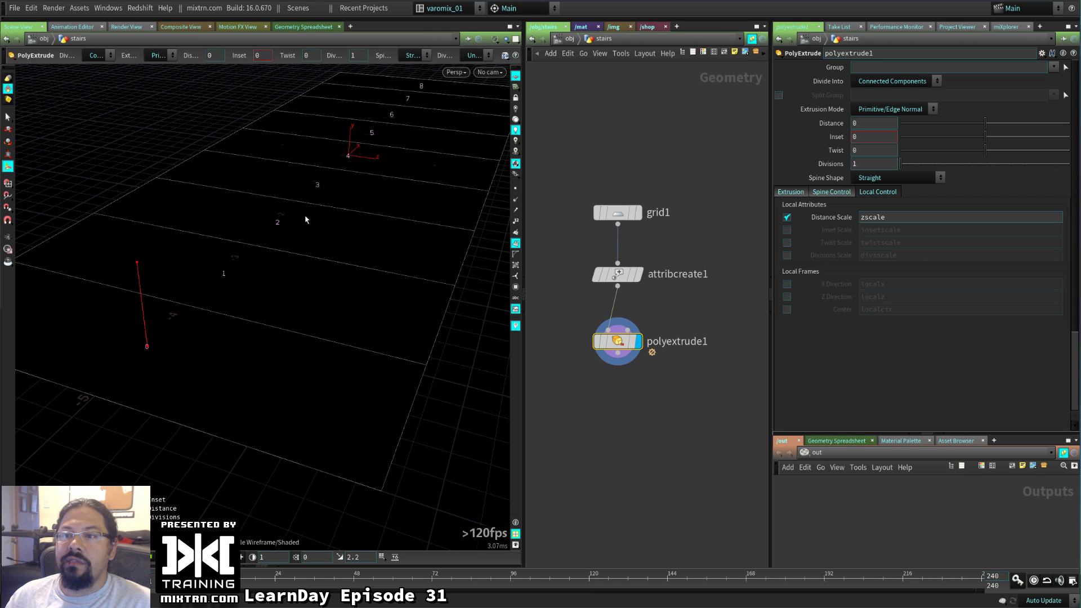
left_click_drag(402, 127, 319, 316)
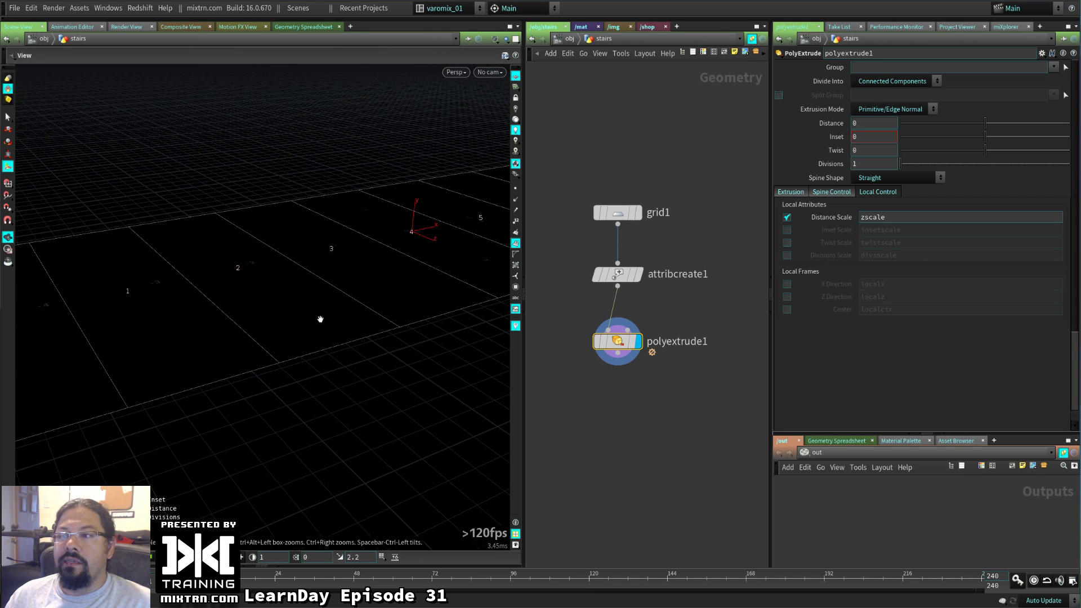
key("Return")
left_click_drag(193, 292, 335, 343)
key("ctrl+z")
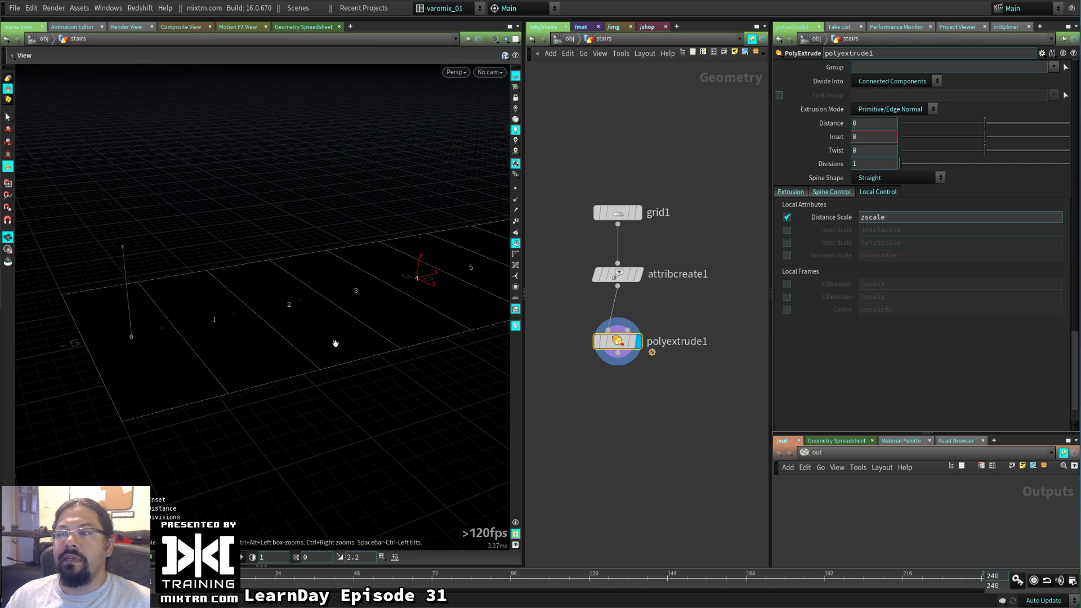
left_click(619, 273)
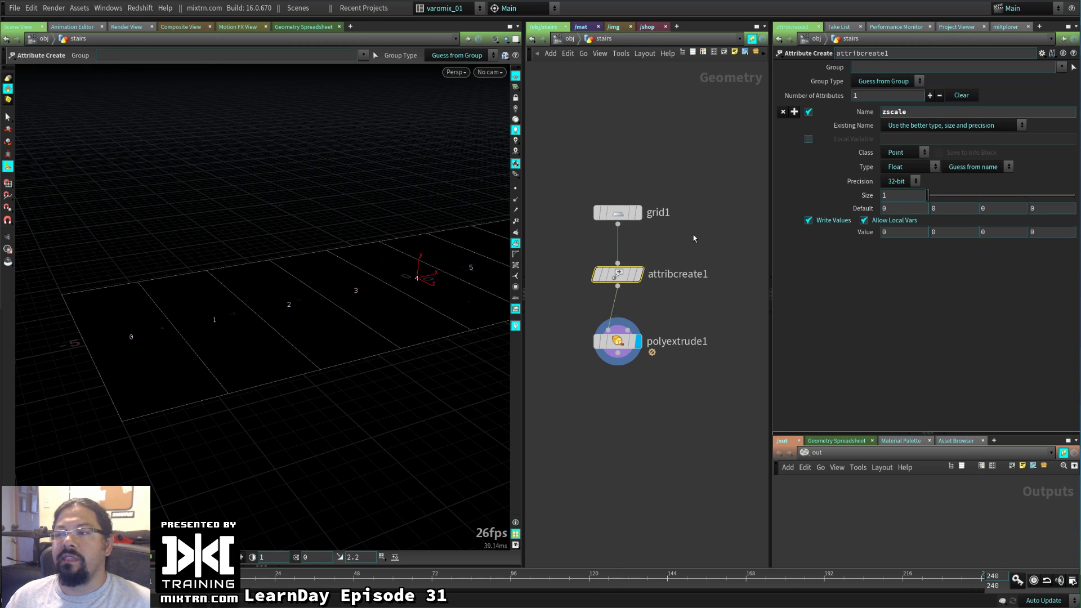
left_click(882, 232)
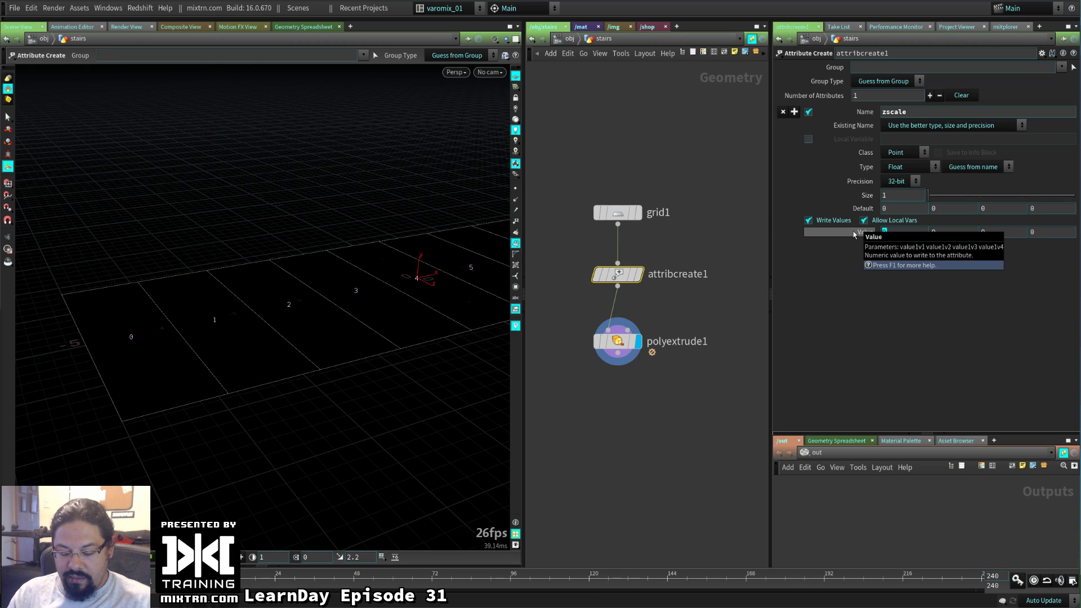
type("@prin")
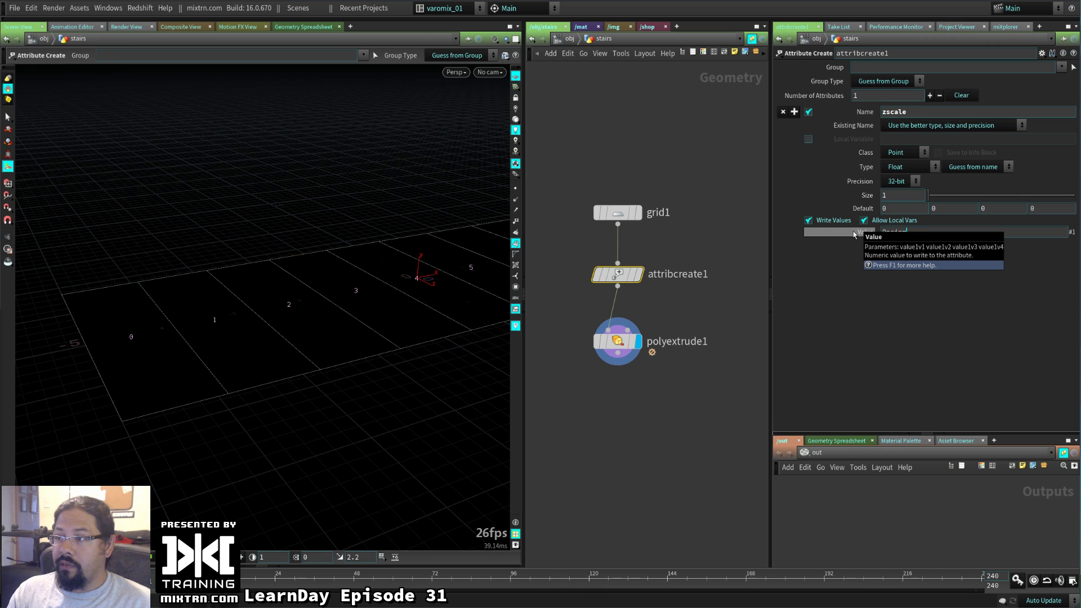
type("m")
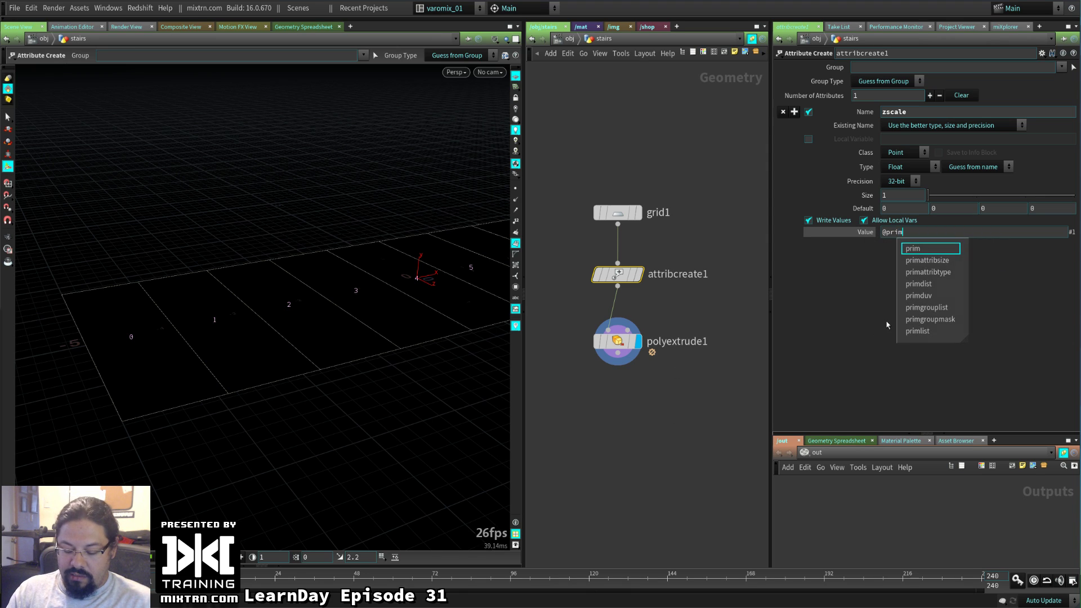
type("um")
key("Return")
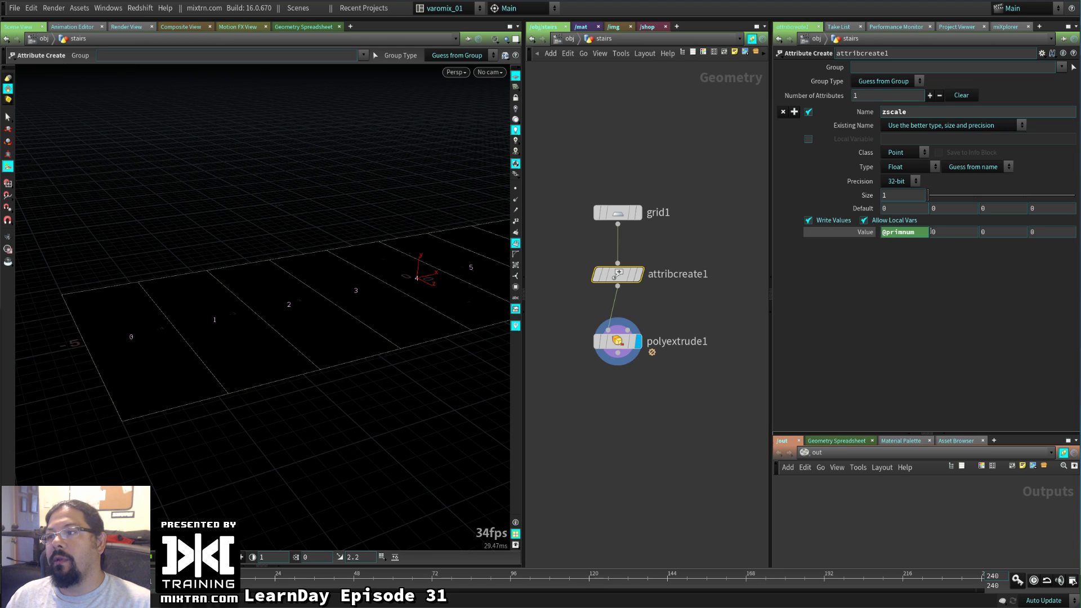
left_click(913, 232)
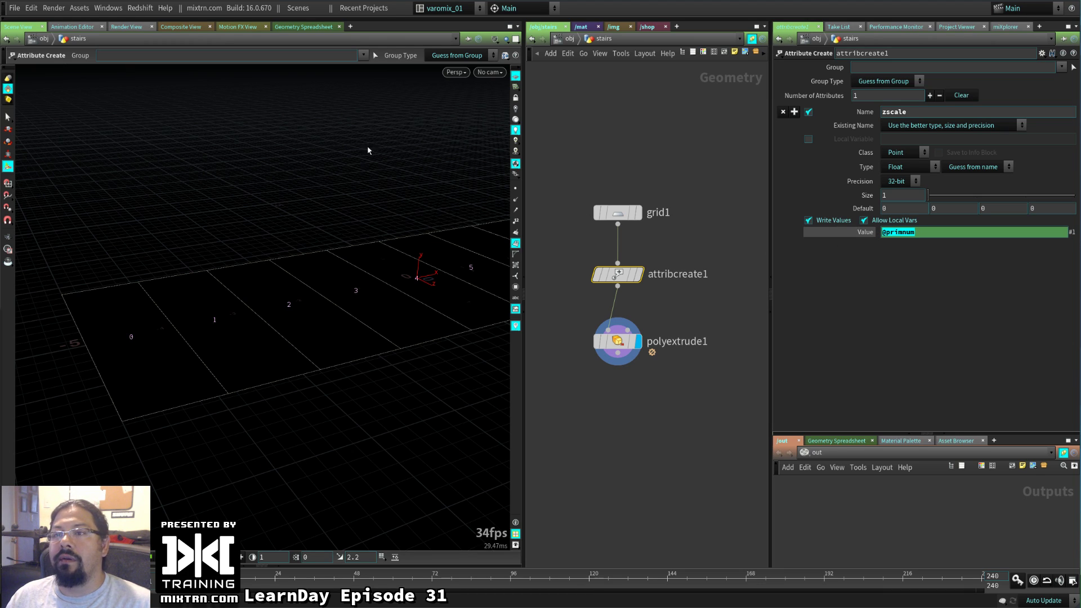
Check zscale in the Geometry Spreadsheet, set the attribute's class to Primitive and list the primitive attributes
left_click(304, 27)
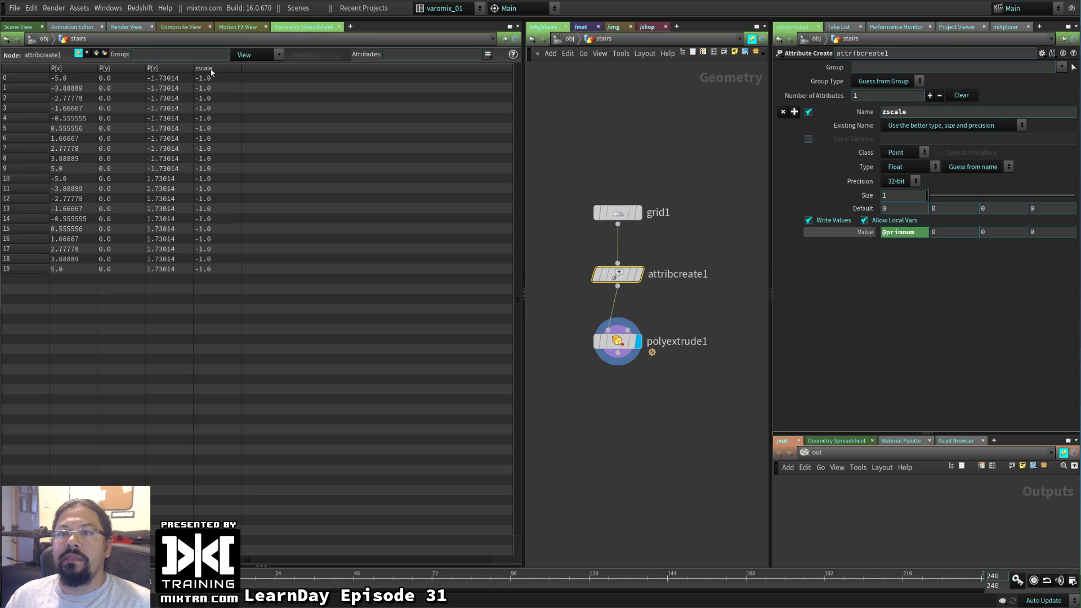
left_click(918, 232)
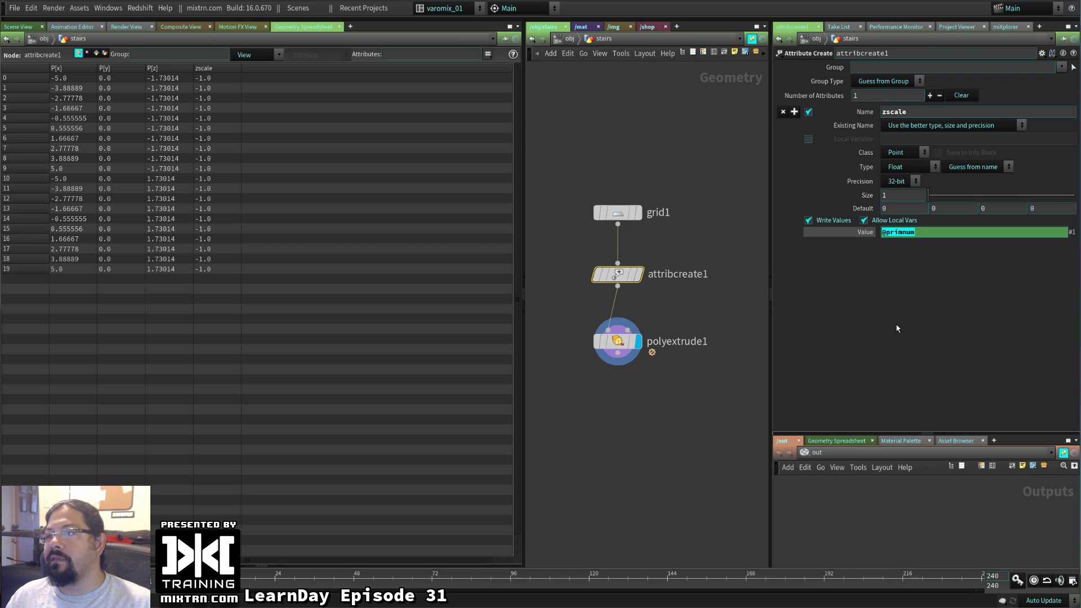
left_click(900, 160)
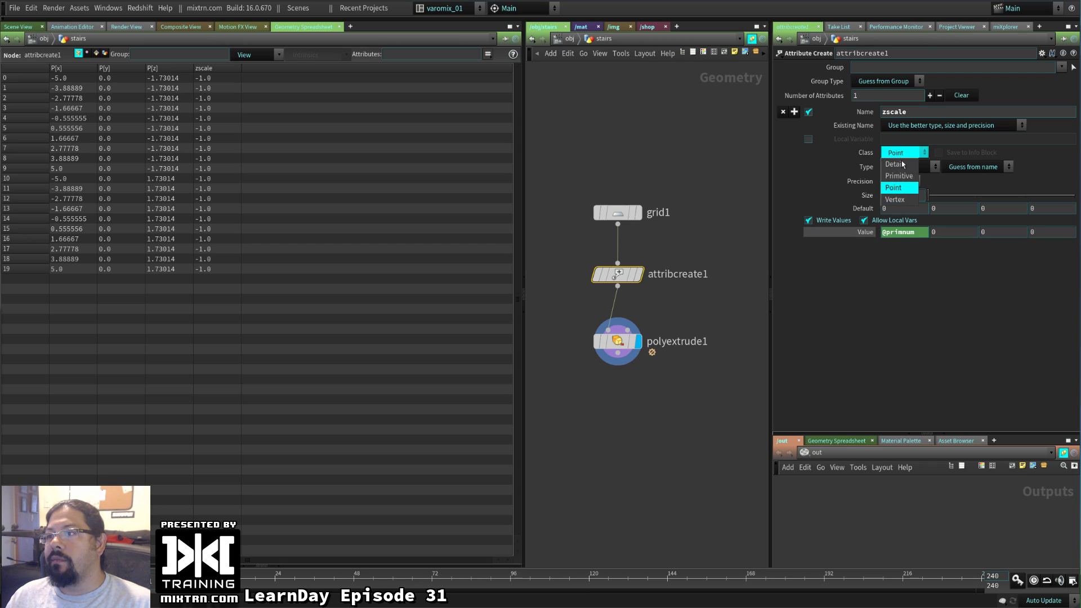
left_click(900, 178)
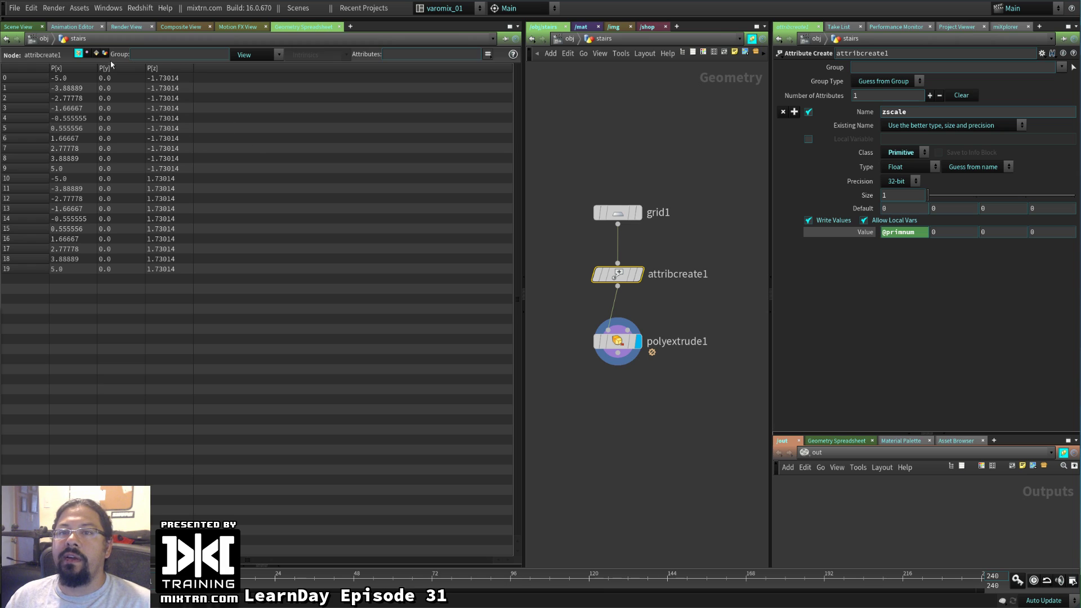
left_click(95, 53)
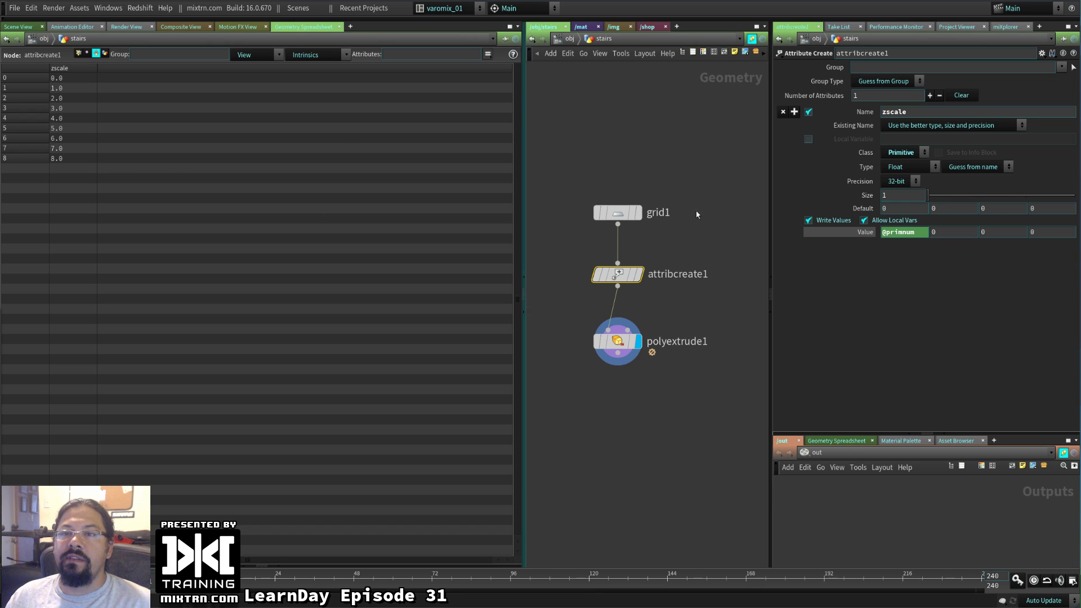
left_click(956, 232)
type("+1")
key("Return")
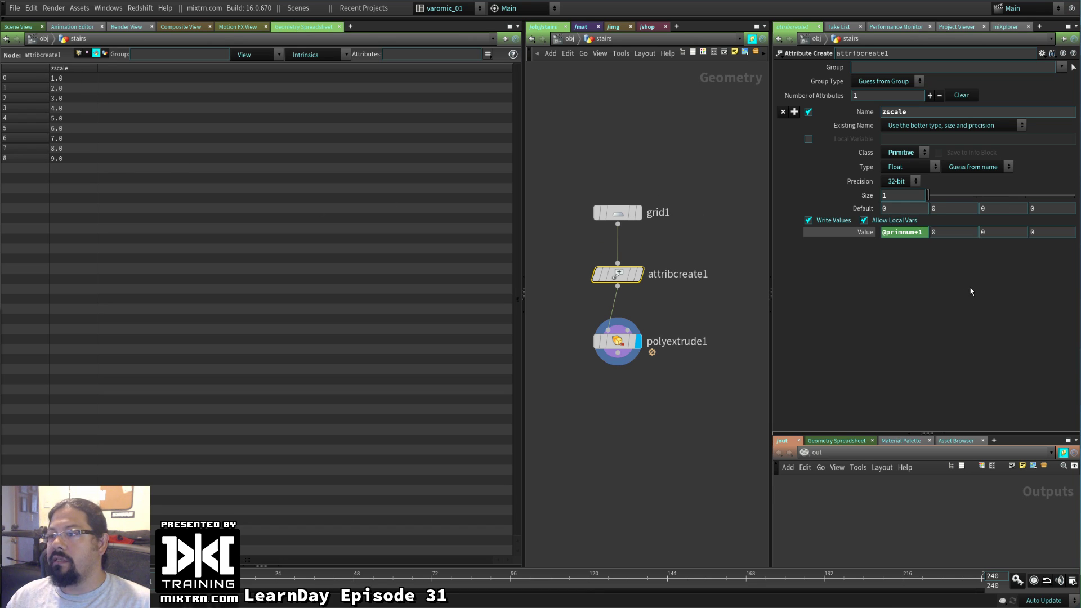
Back in the scene view, try a Distance of 1 on polyextrude1, reduce it to 0.1 and switch the viewport to shaded display
left_click(18, 26)
left_click(624, 343)
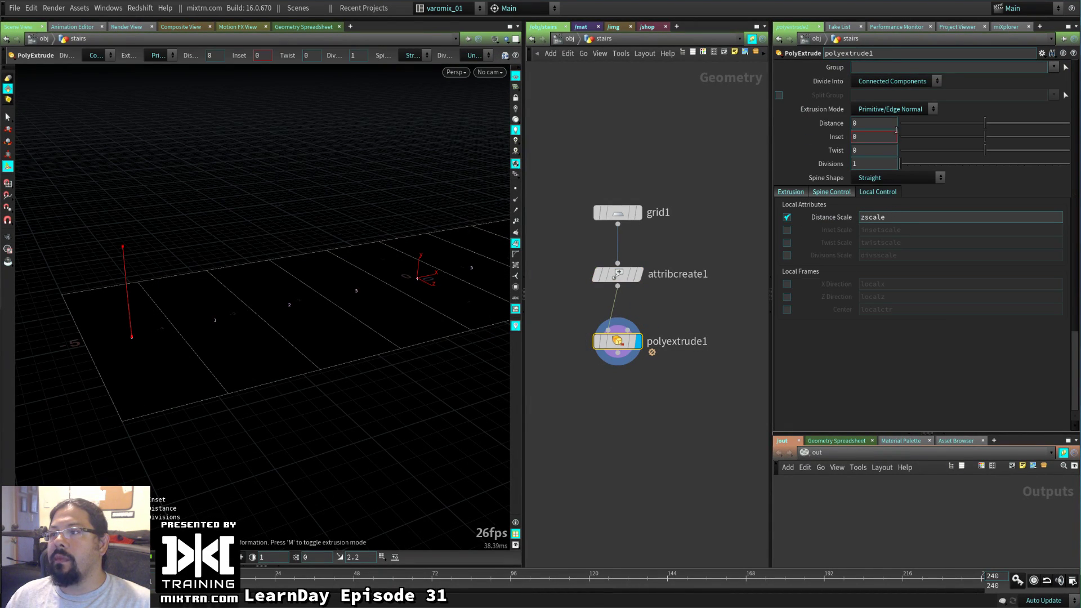
type("1")
key("Return")
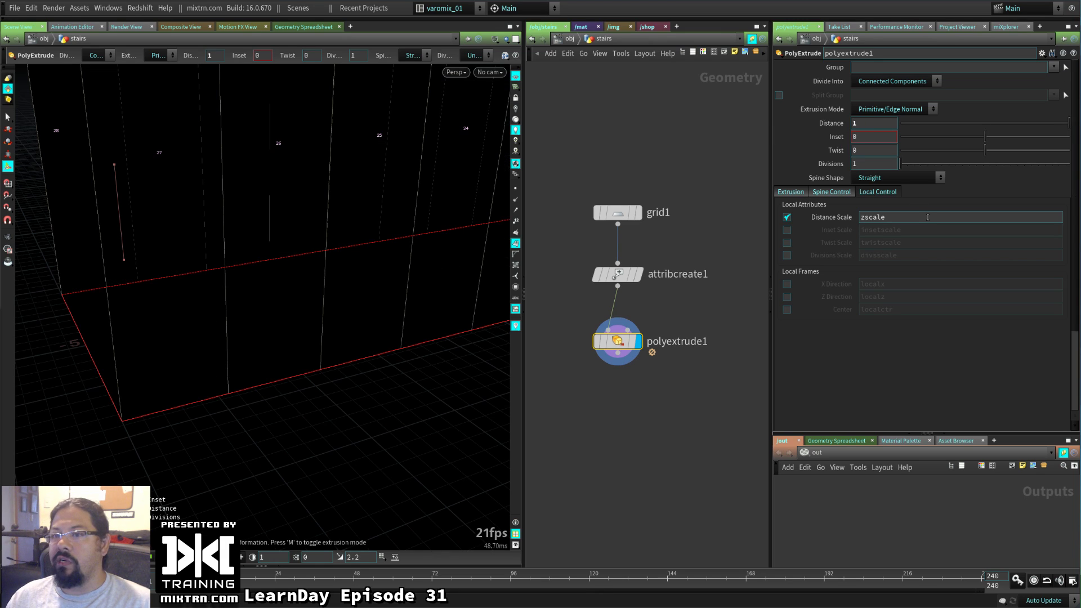
left_click(861, 124)
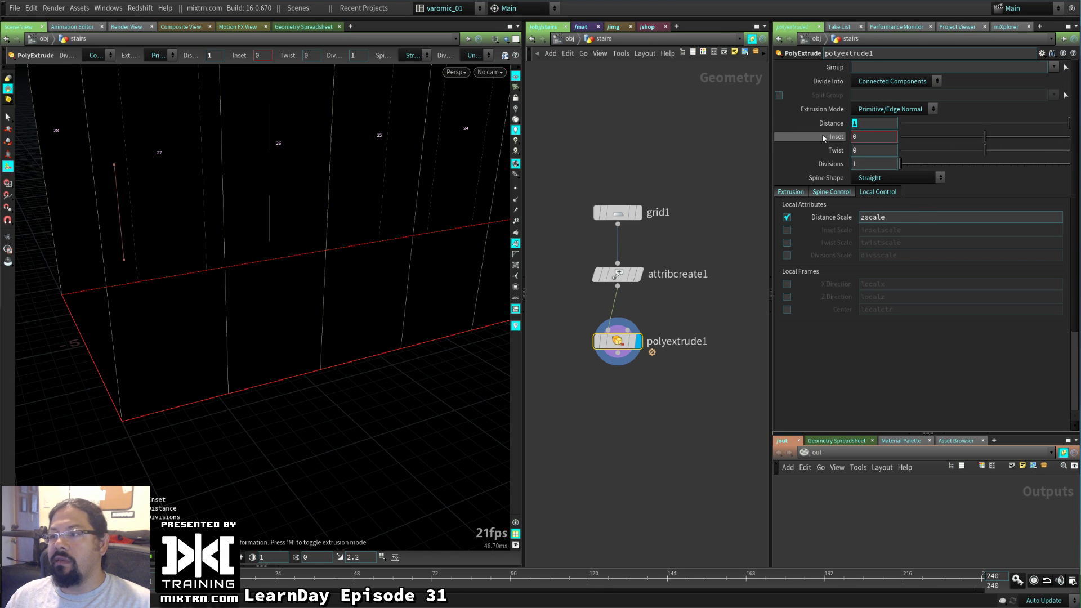
type("0.1")
key("Return")
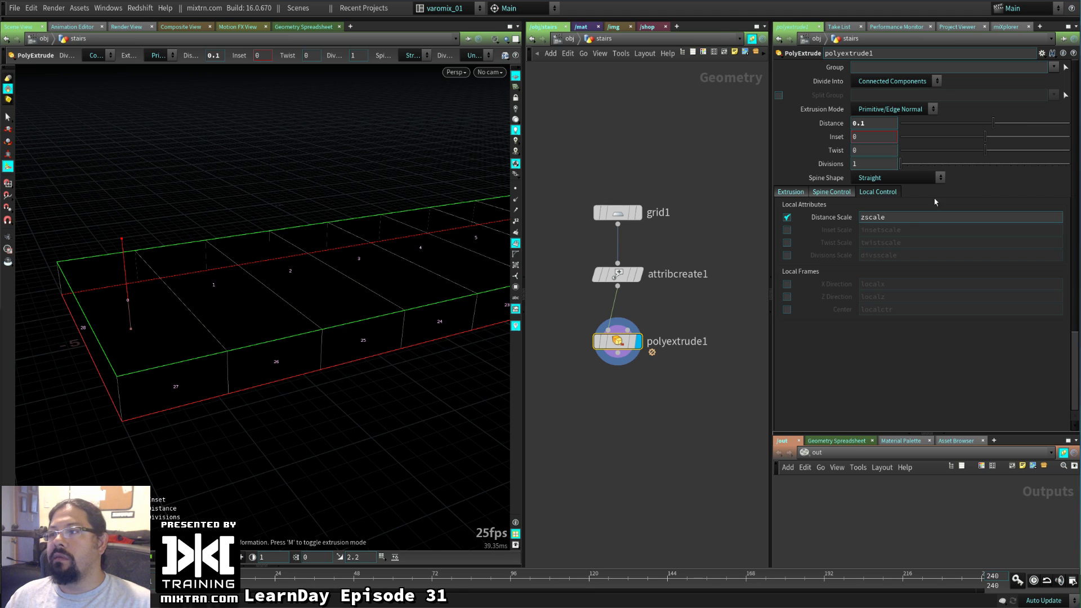
scroll(256, 394, "down", 4)
key("w")
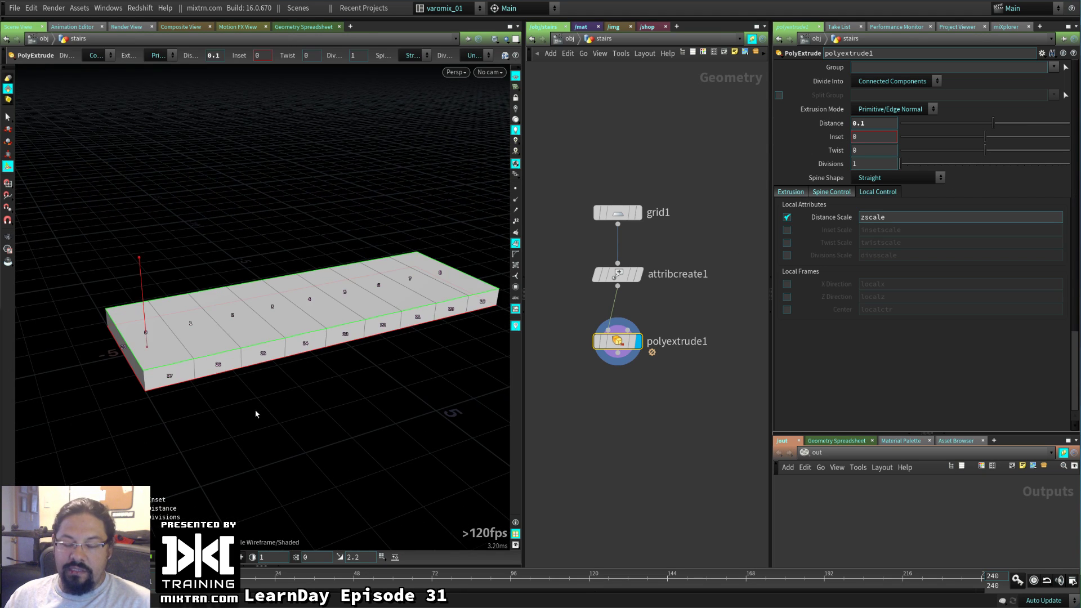
left_click_drag(255, 414, 270, 397, "alt")
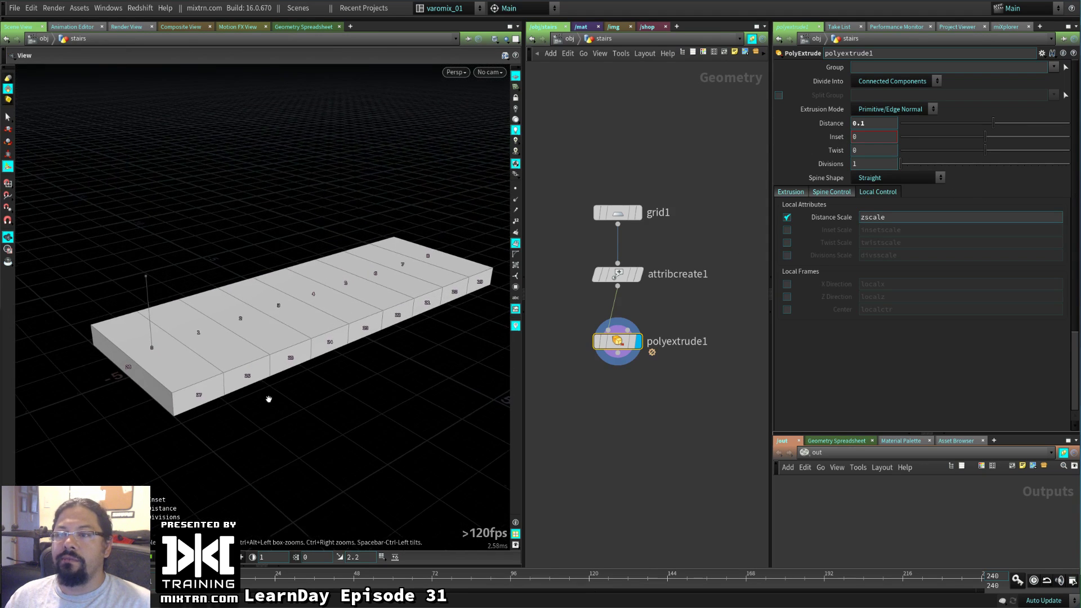
Make polyextrude1 divide into Individual Elements and inspect the resulting steps from the side
left_click(921, 80)
left_click(903, 95)
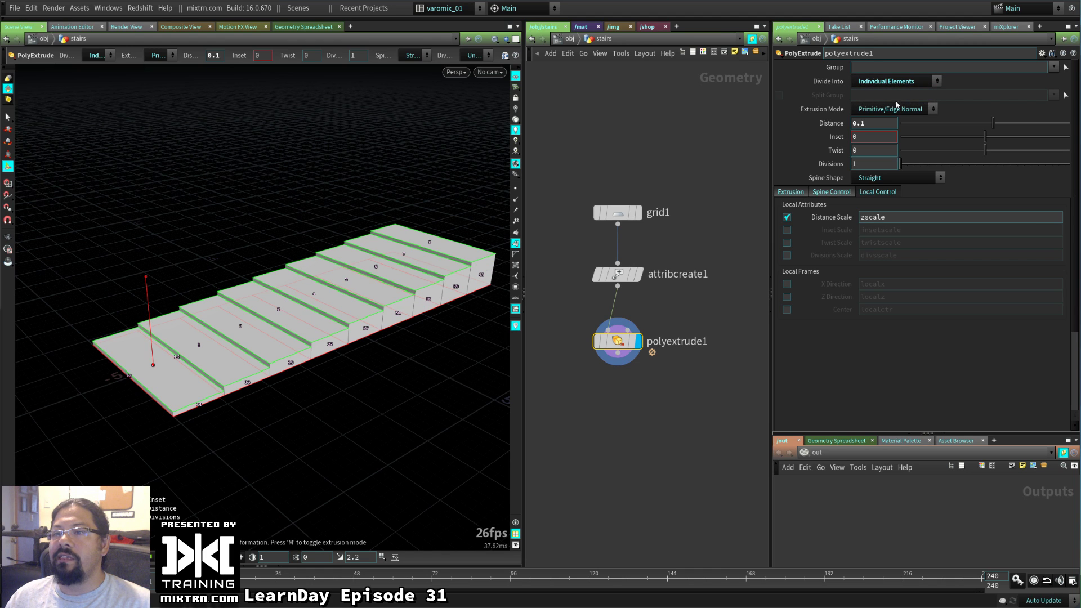
key("Escape")
left_click_drag(137, 403, 285, 356)
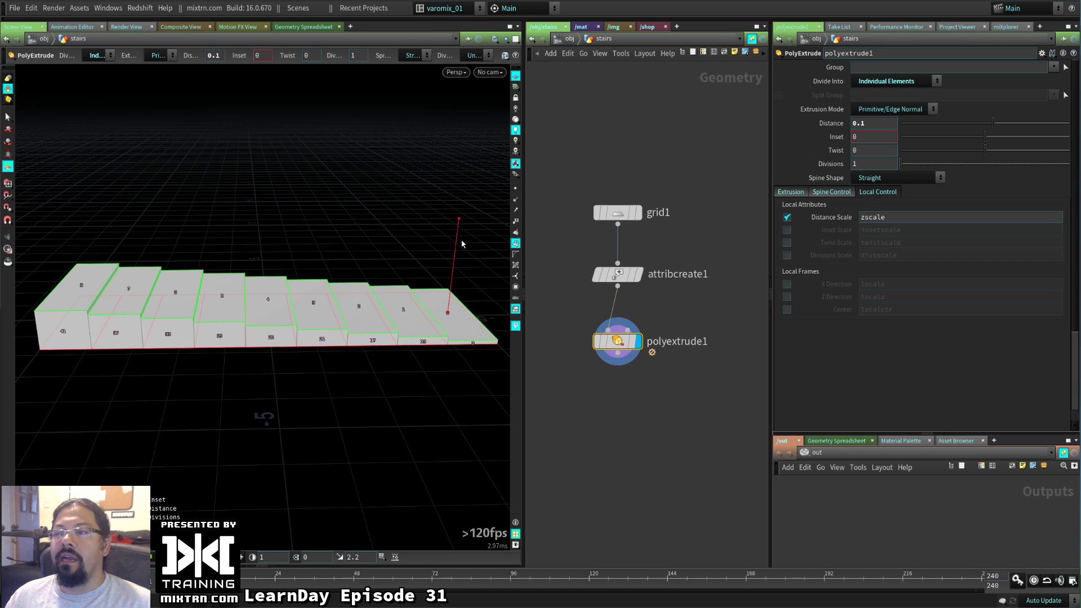
Set polyextrude1's Distance to 0.5 to make the stair steps taller
left_click_drag(457, 241, 315, 237)
double_click(874, 123)
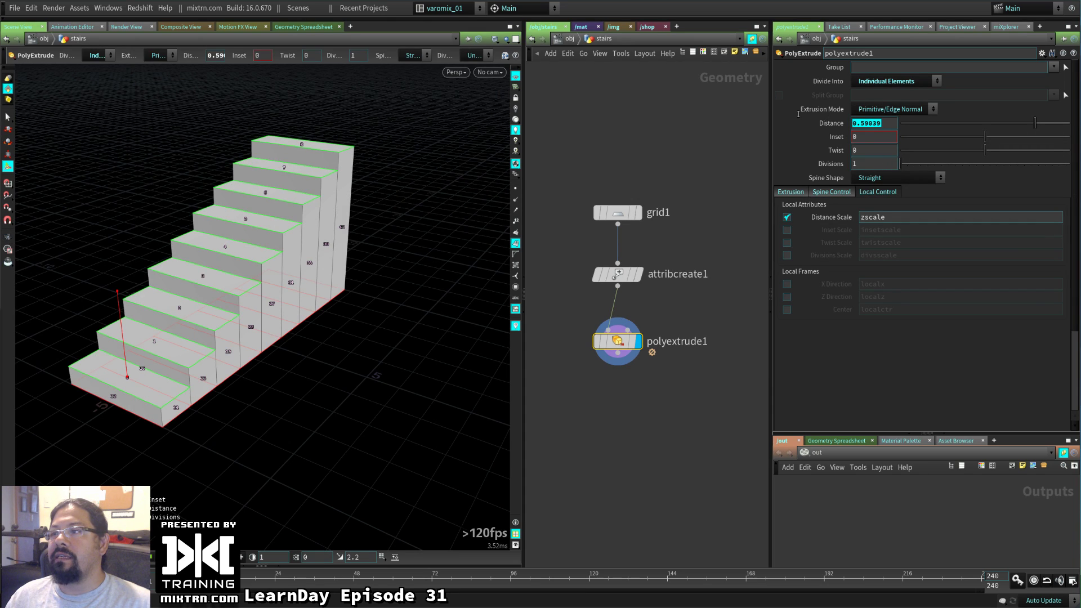
type("0.5")
key("Return")
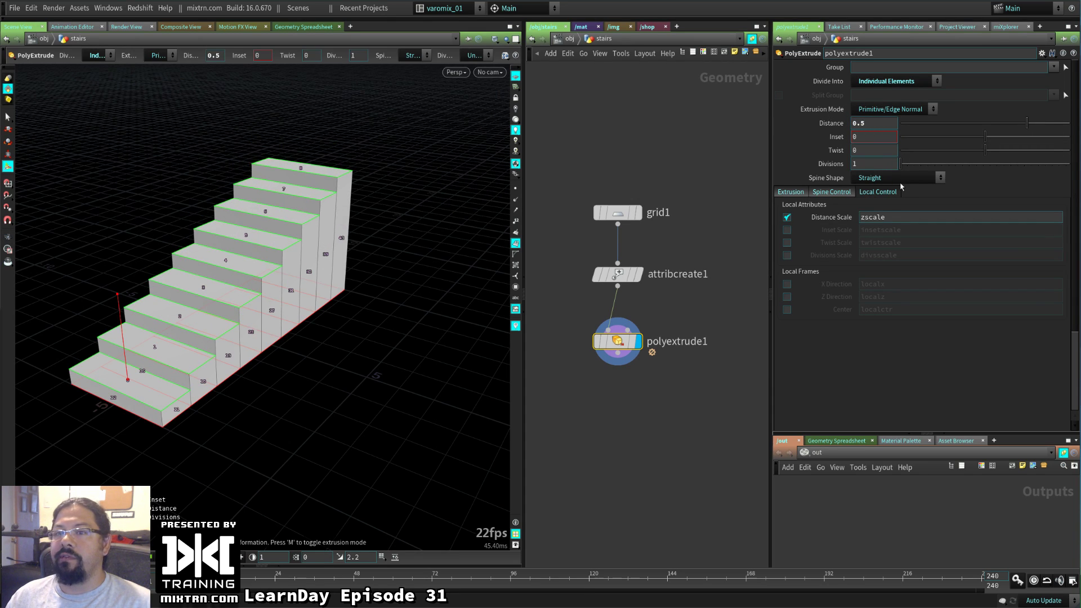
Move the grid1 node farther above attribcreate1 in the network and keep it selected
left_click_drag(358, 346, 403, 426, "alt")
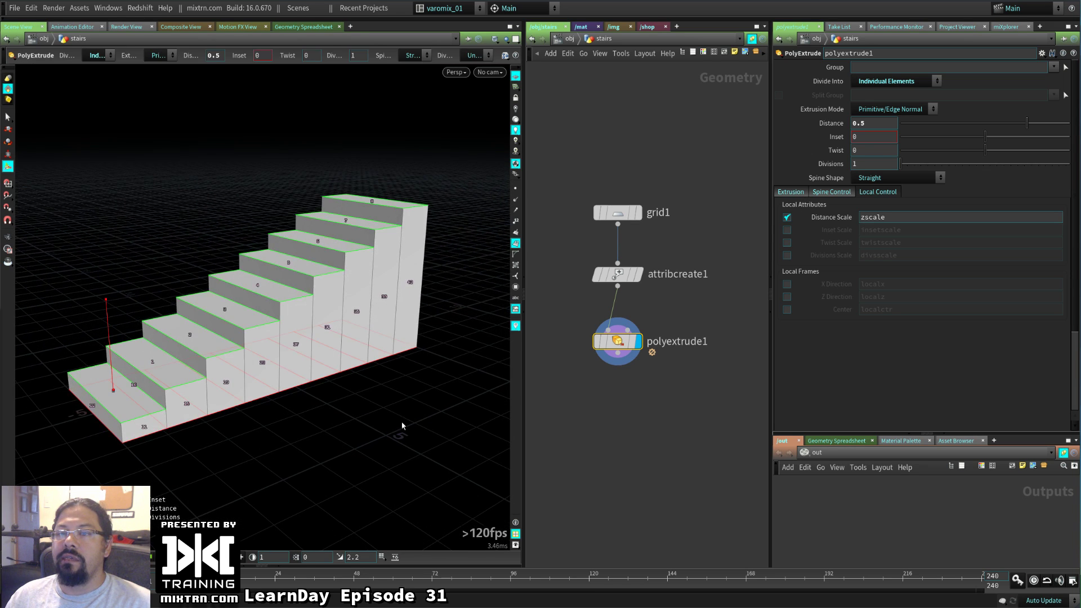
left_click(619, 274)
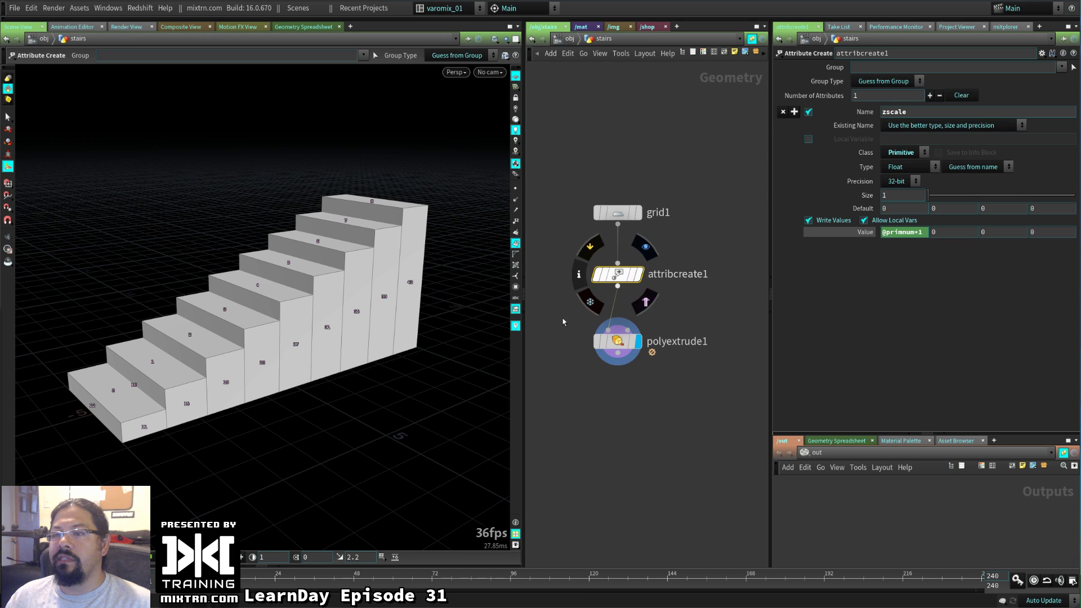
left_click_drag(618, 214, 619, 195)
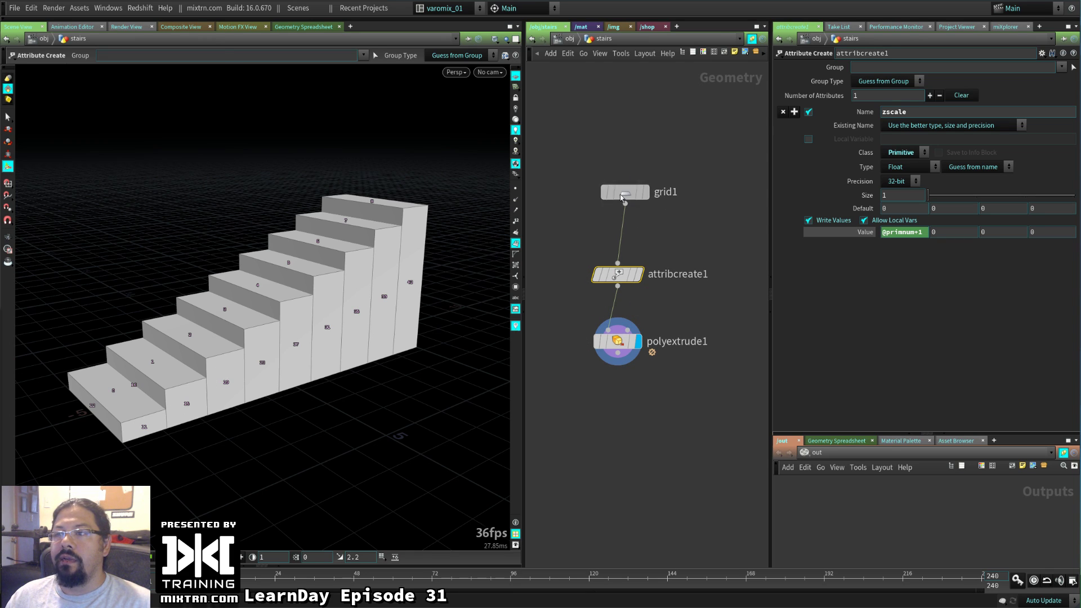
left_click_drag(335, 324, 326, 379, "alt")
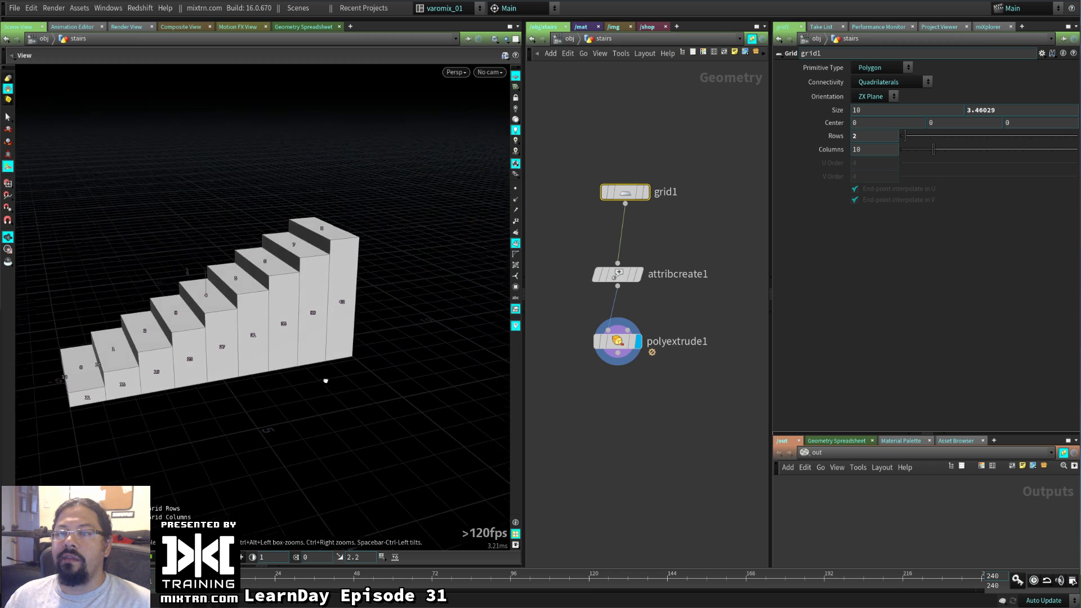
Test the stairs with 2, 3 and 12 columns on grid1, and return Columns to 10
key("Return")
mouse_move(873, 149)
middle_mouse_down()
mouse_move(904, 135)
mouse_move(946, 142)
mouse_move(878, 143)
mouse_move(861, 130)
mouse_move(870, 136)
middle_mouse_up()
type("2")
key("Return")
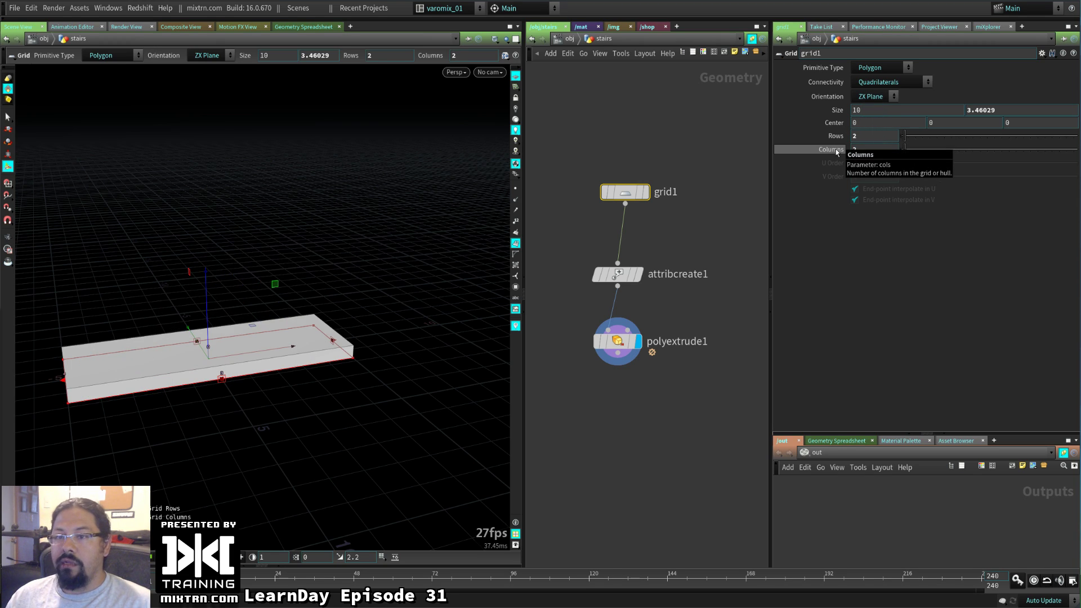
type("3")
key("Return")
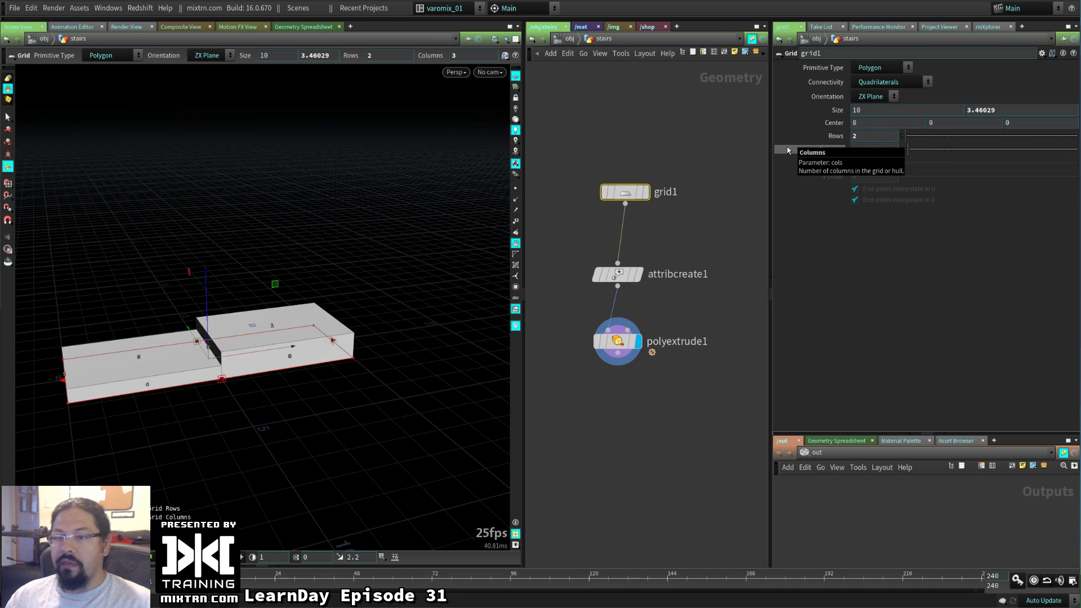
mouse_move(856, 150)
middle_mouse_down()
mouse_move(917, 152)
mouse_move(862, 149)
middle_mouse_up()
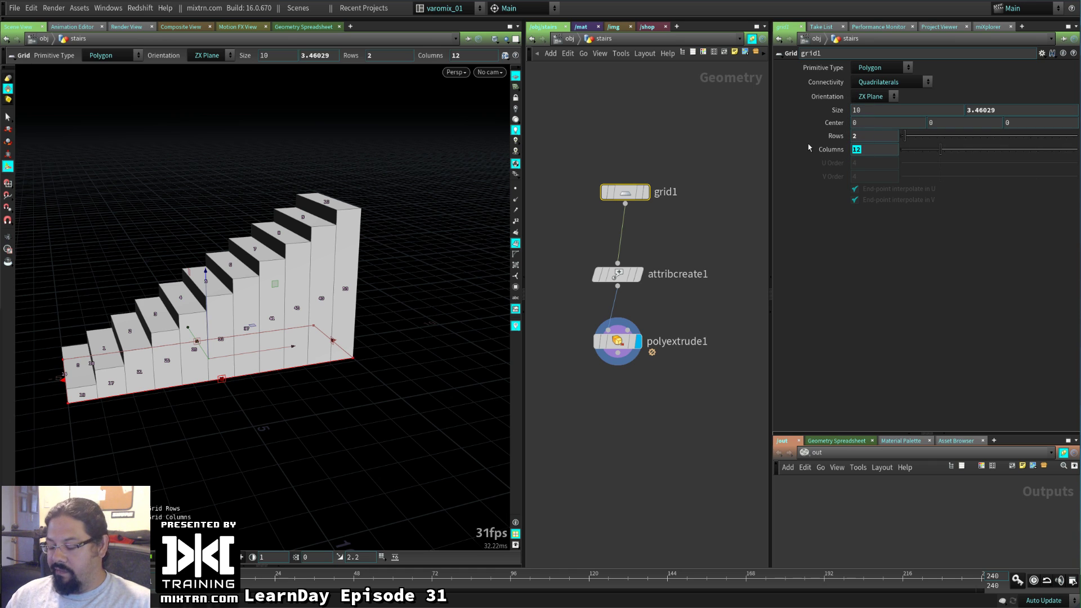
type("10")
key("Return")
key("Escape")
Append a Subdivide node beneath polyextrude1 and display its result in the viewport
left_click_drag(367, 338, 280, 282)
right_click_drag(280, 282, 277, 218, "alt")
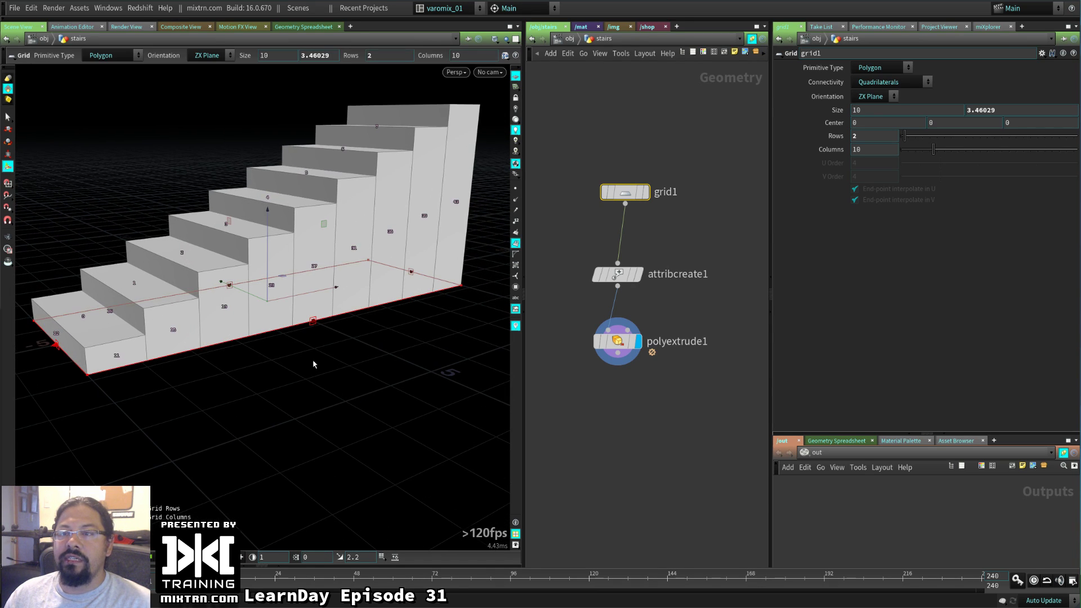
key("Tab")
type("s")
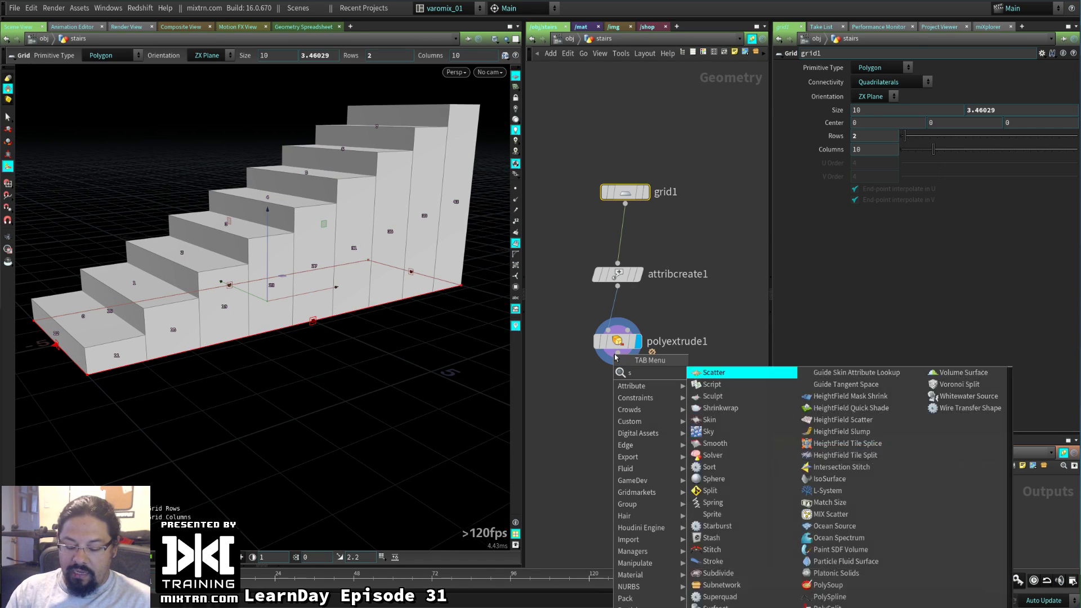
type("ub")
left_click(719, 372)
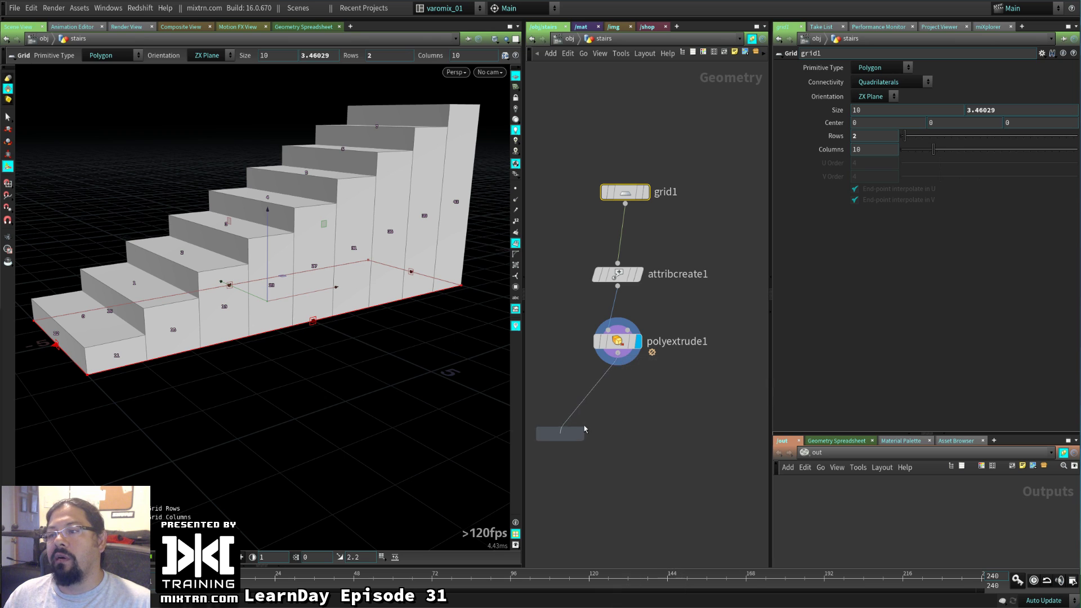
left_click(635, 411)
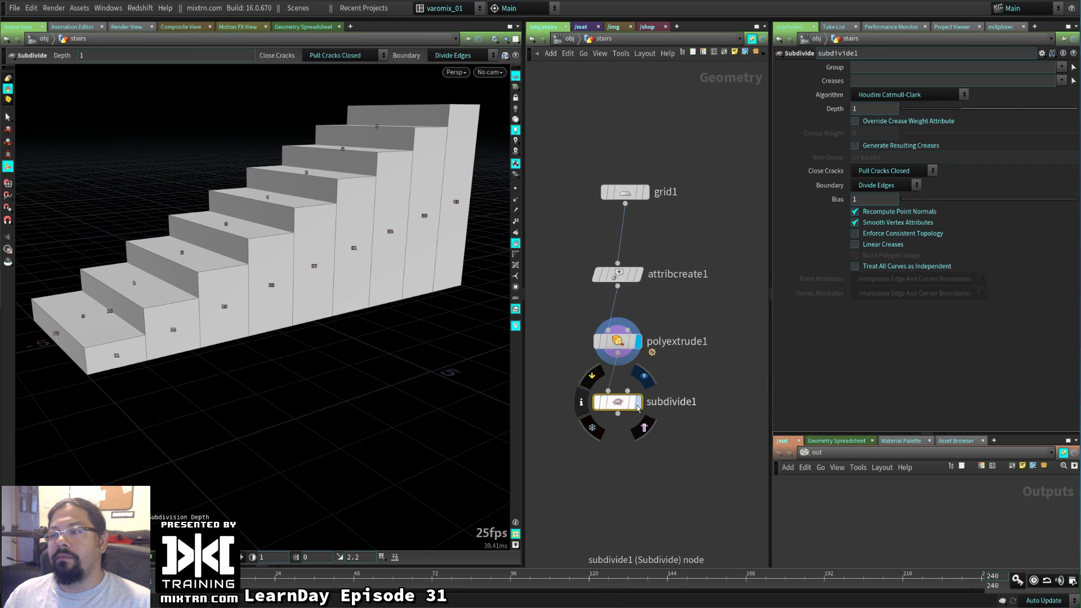
left_click(637, 402)
left_click_drag(482, 389, 331, 275)
key("Return")
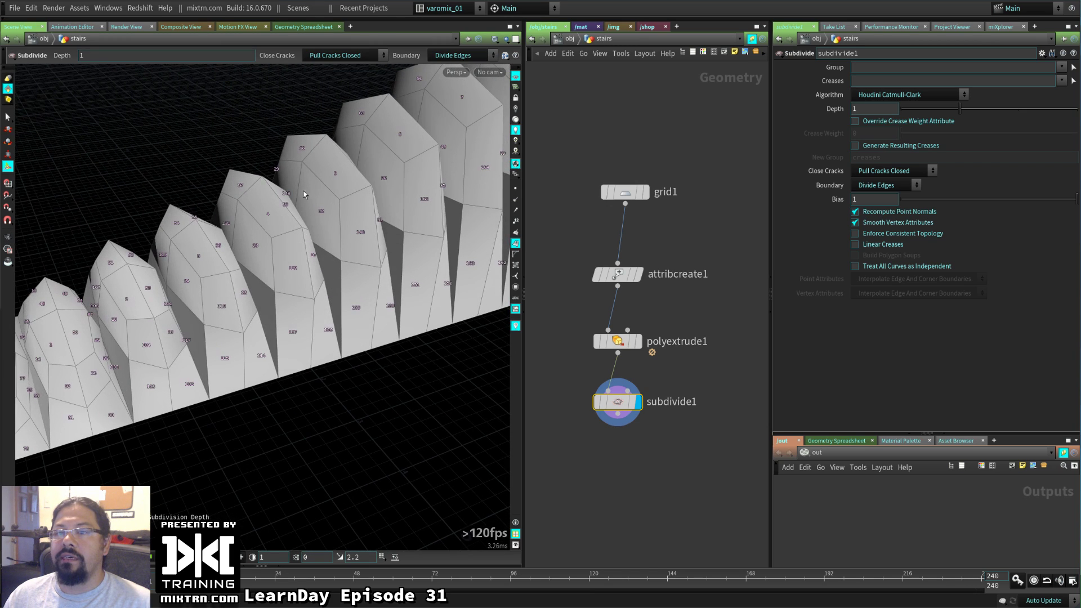
Insert a Boolean node between polyextrude1 and subdivide1 and display its result in the viewport
left_click(637, 341)
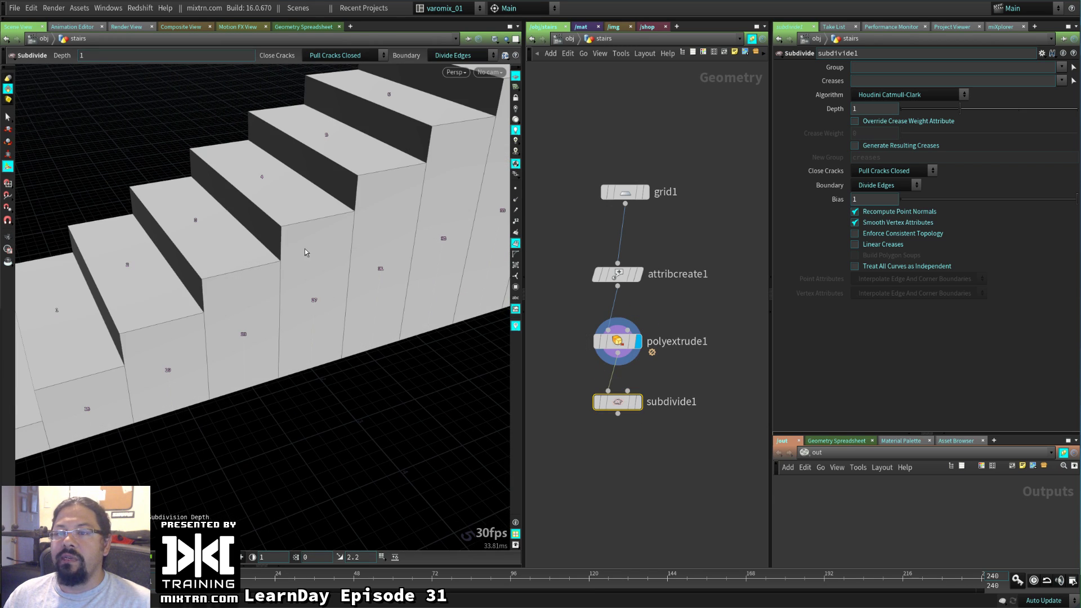
left_click_drag(351, 440, 334, 231)
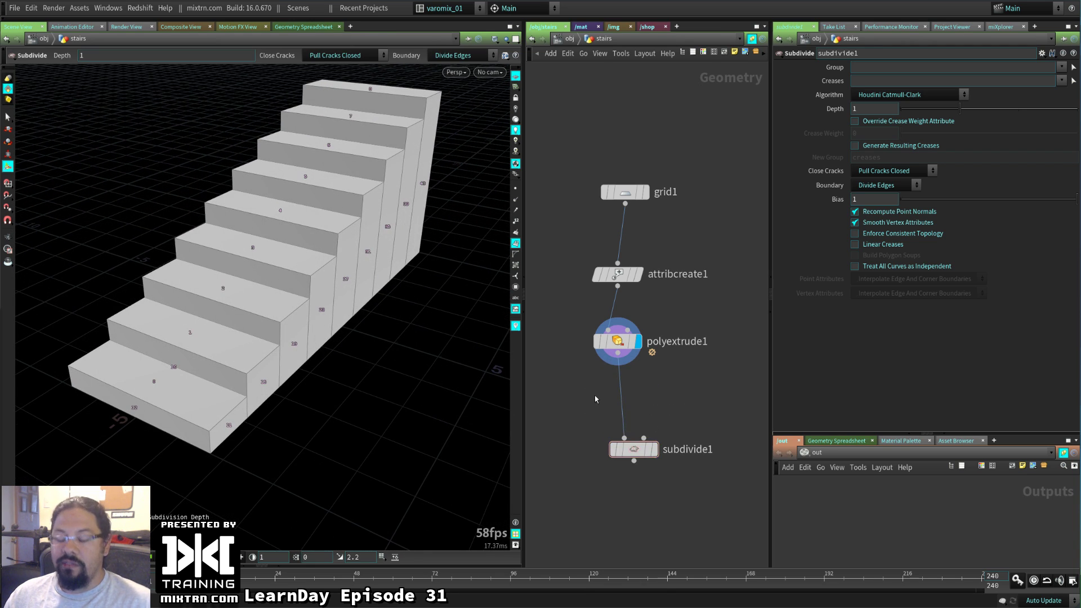
key("Tab")
type("bool")
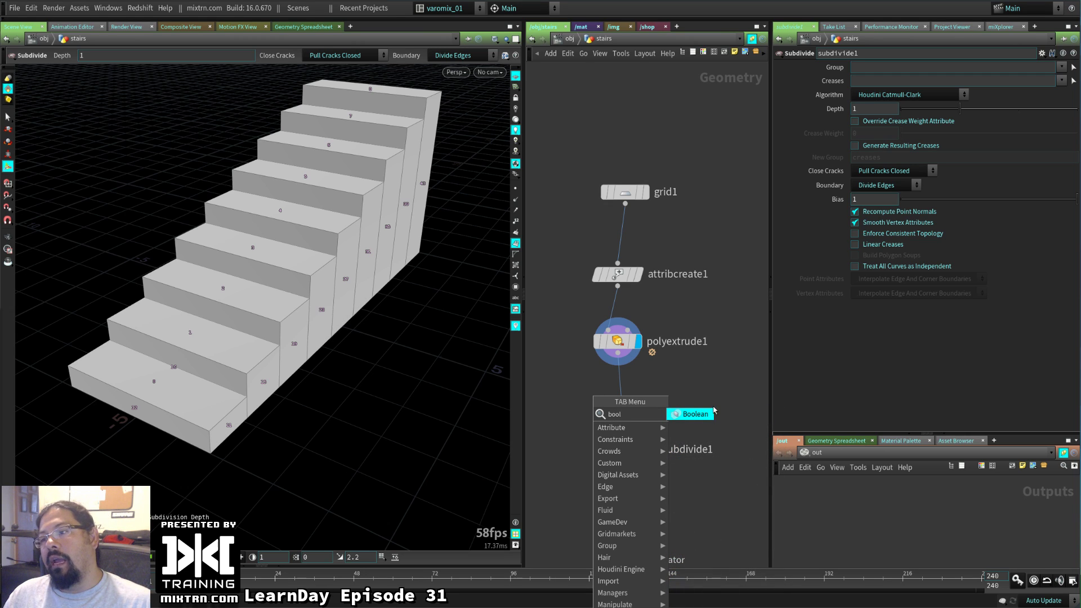
left_click(691, 414)
left_click(639, 393)
left_click_drag(639, 393, 630, 390)
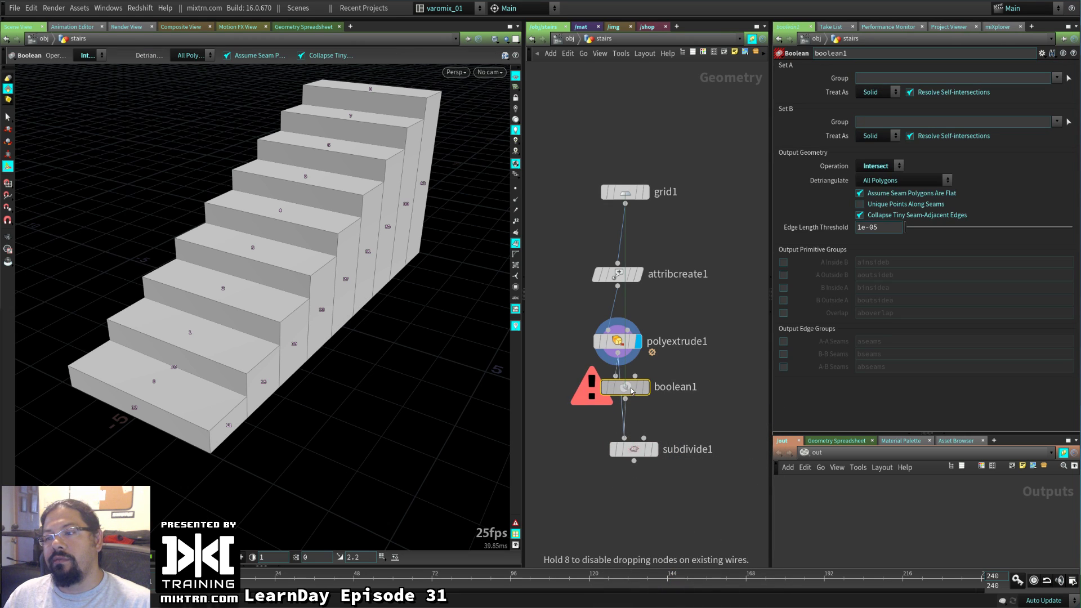
left_click(645, 389)
left_click_drag(225, 304, 312, 275)
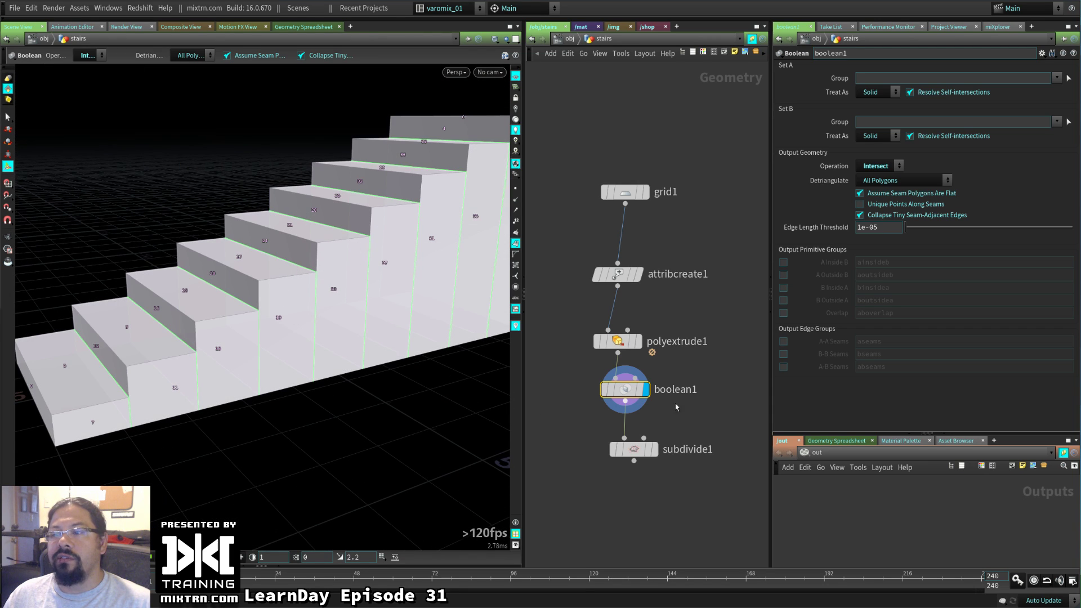
Display subdivide1's result and examine how the boolean stairs subdivide
left_click(652, 448)
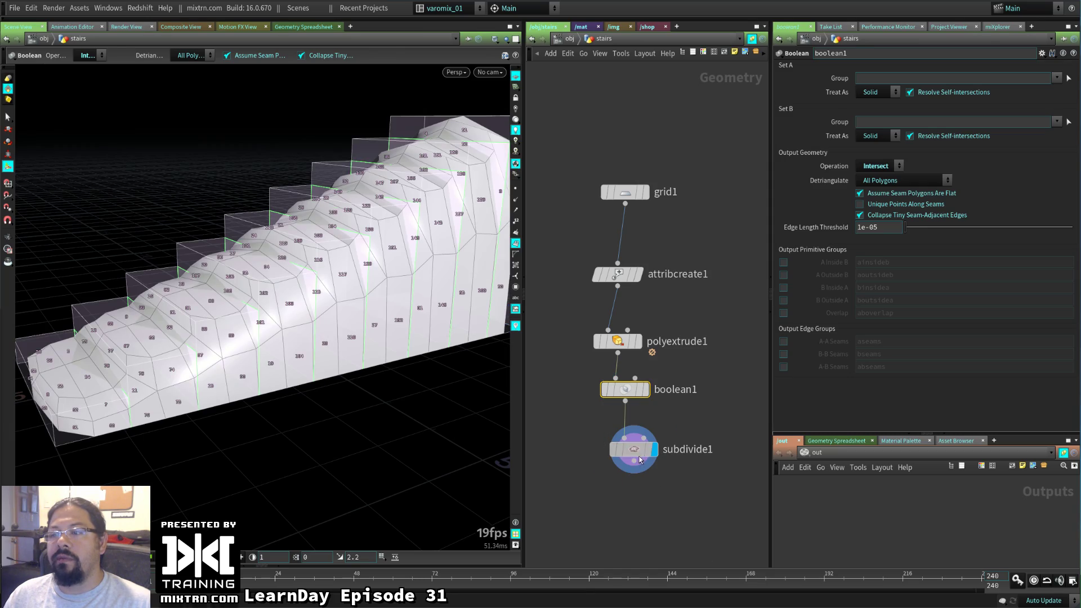
left_click(639, 459)
left_click_drag(394, 316, 441, 313)
Display boolean1 again and enable Output Back on polyextrude1 so the stairs get a closed underside
left_click(644, 389)
left_click(622, 389)
left_click(617, 341)
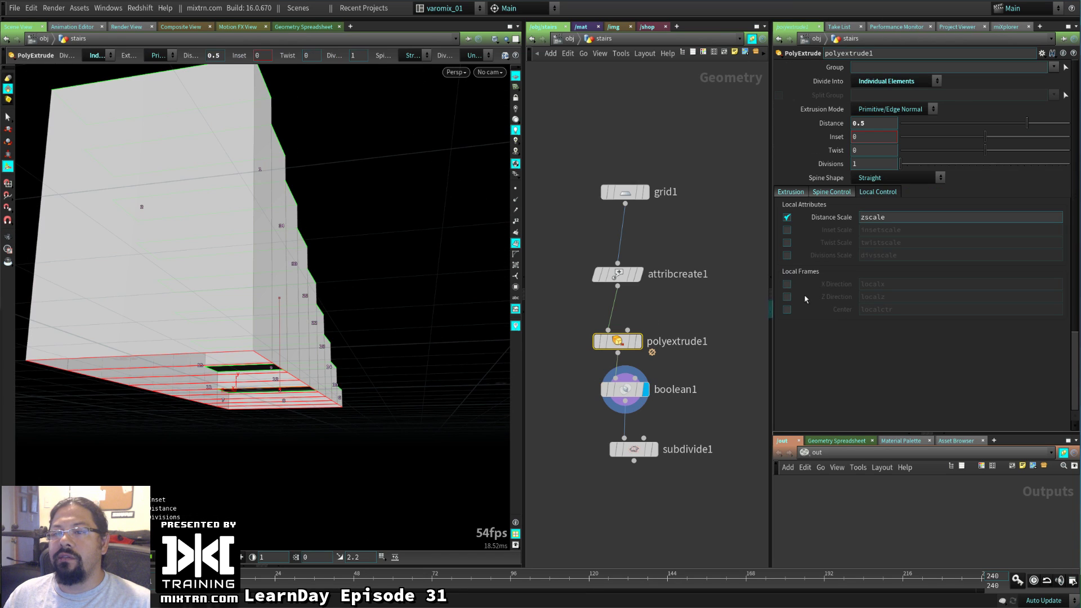
left_click(831, 191)
left_click_drag(316, 349, 208, 377)
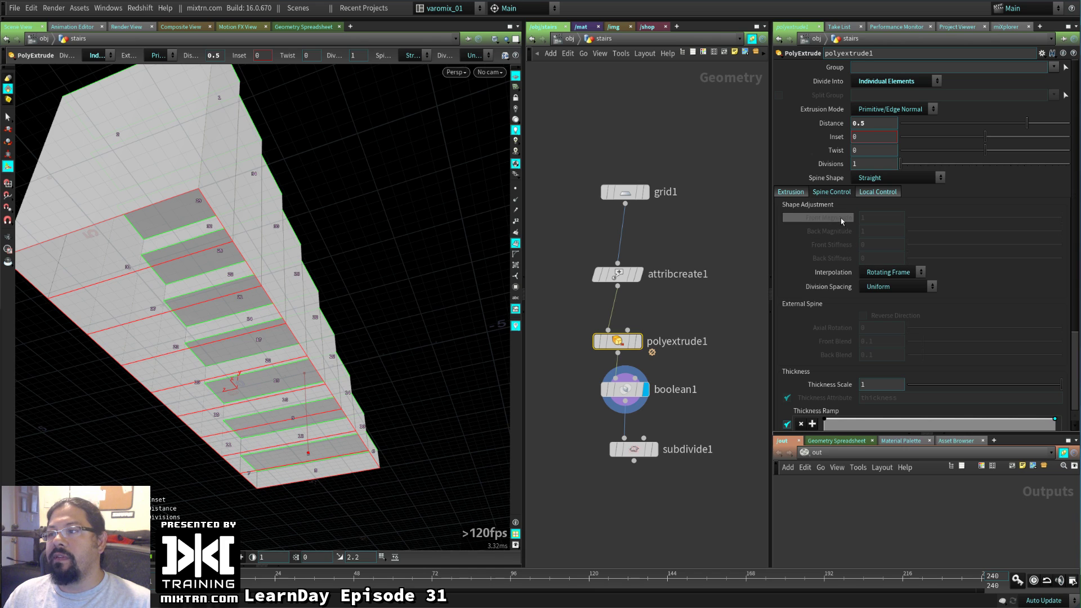
left_click(790, 192)
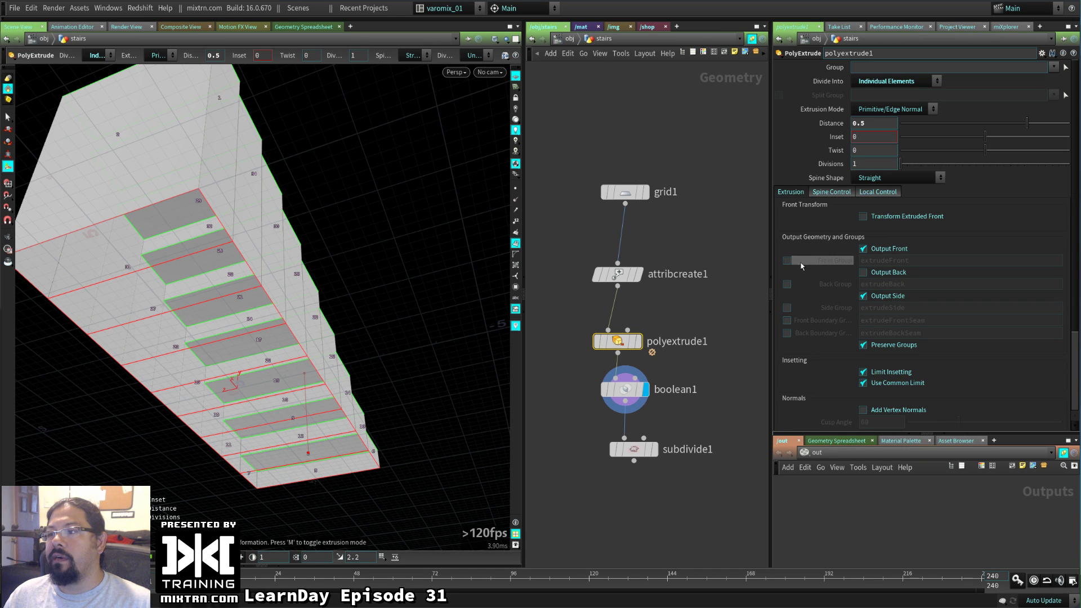
left_click(863, 272)
left_click_drag(241, 314, 360, 394)
key("Return")
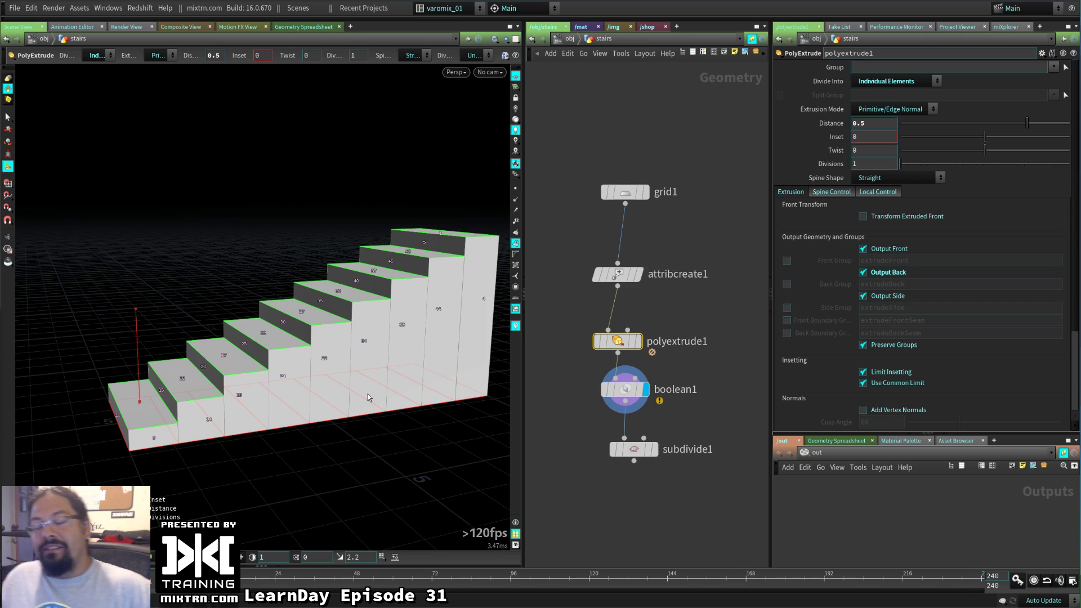
key("Escape")
left_click_drag(431, 274, 279, 332)
key("Return")
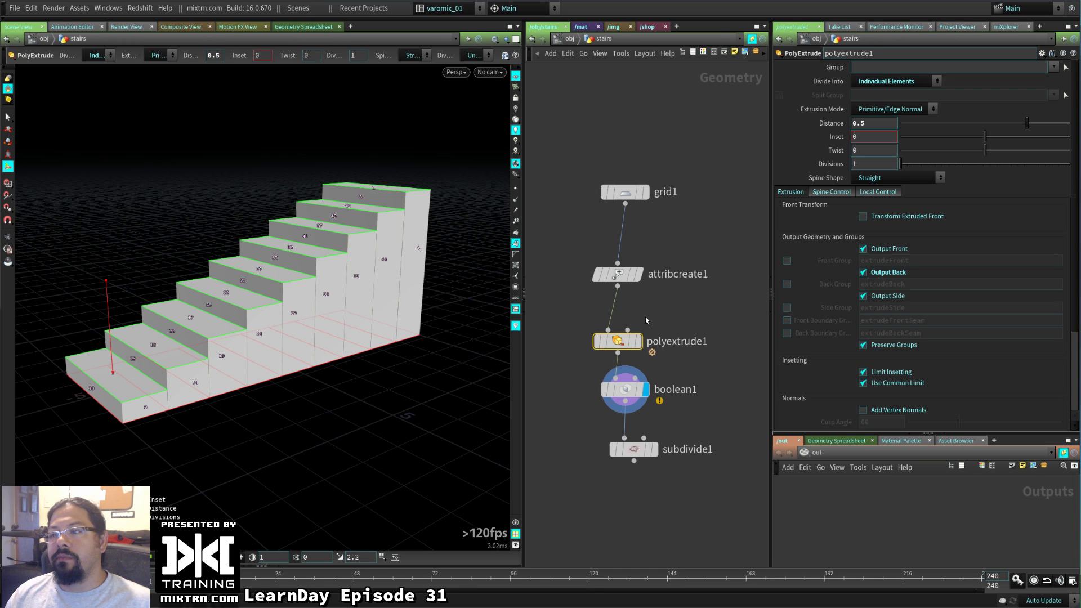
Move polyextrude1 slightly up in the network and raise its Distance to about 0.756 in the viewport
left_click_drag(625, 341, 624, 328)
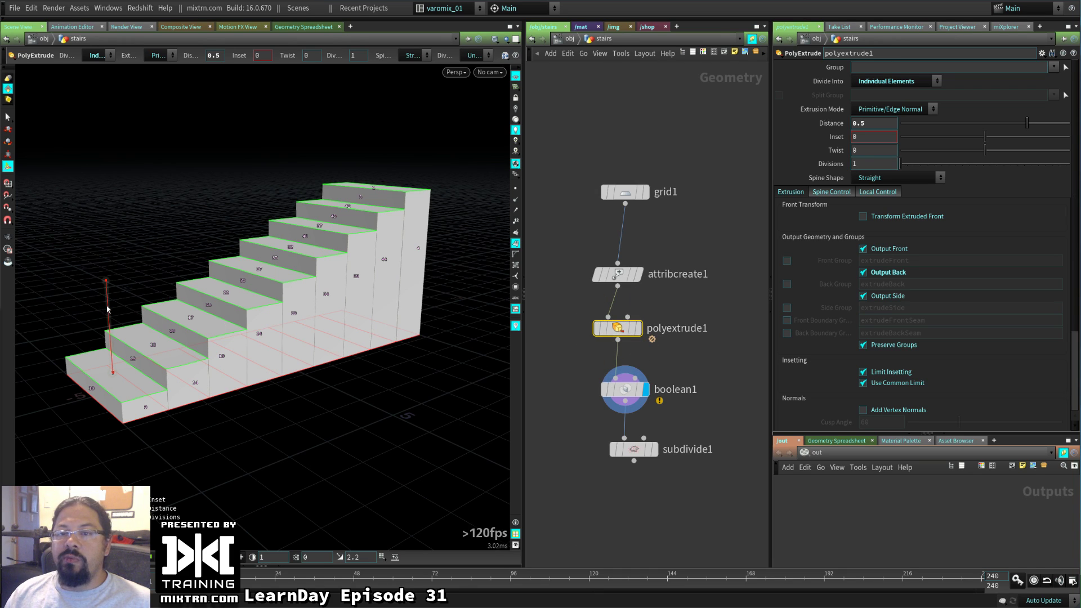
mouse_move(107, 309)
left_mouse_down()
mouse_move(108, 290)
mouse_move(113, 308)
left_mouse_up()
mouse_move(112, 301)
left_mouse_down()
mouse_move(112, 265)
mouse_move(112, 290)
left_mouse_up()
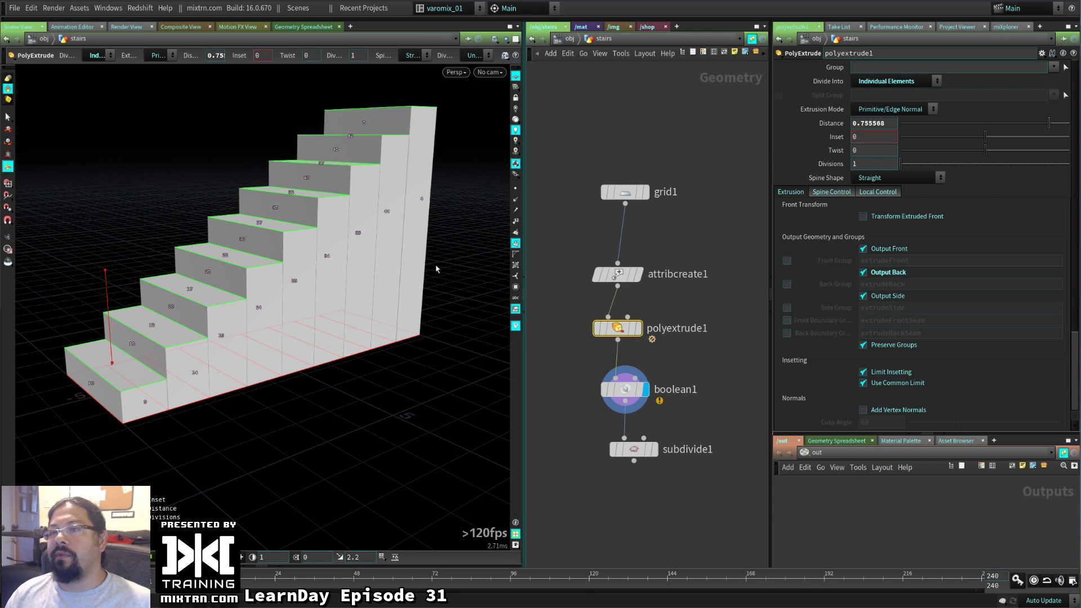
left_click_drag(437, 268, 281, 349, "alt")
key("ctrl+z")
Test the stairs with 20 columns on grid1, and return Columns to 10
left_click(625, 191)
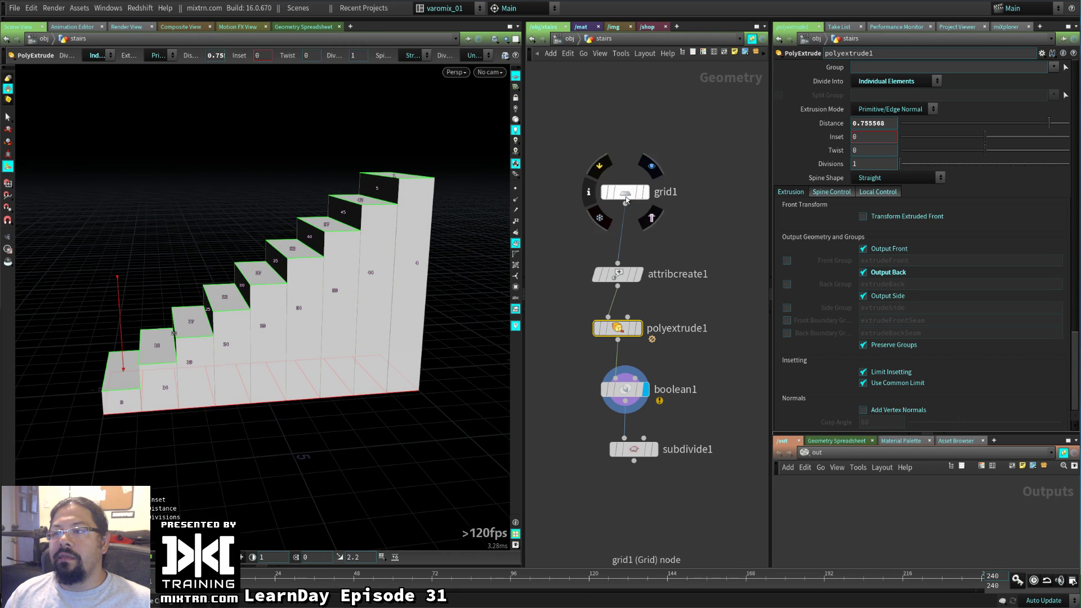
left_click(872, 150)
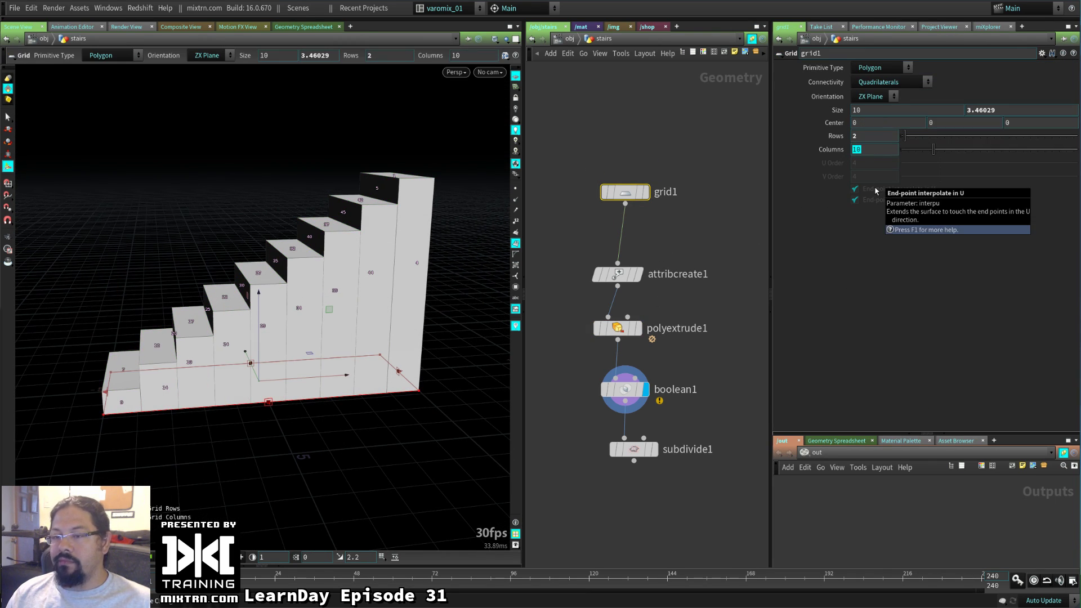
type("50")
key("BackSpace")
key("BackSpace")
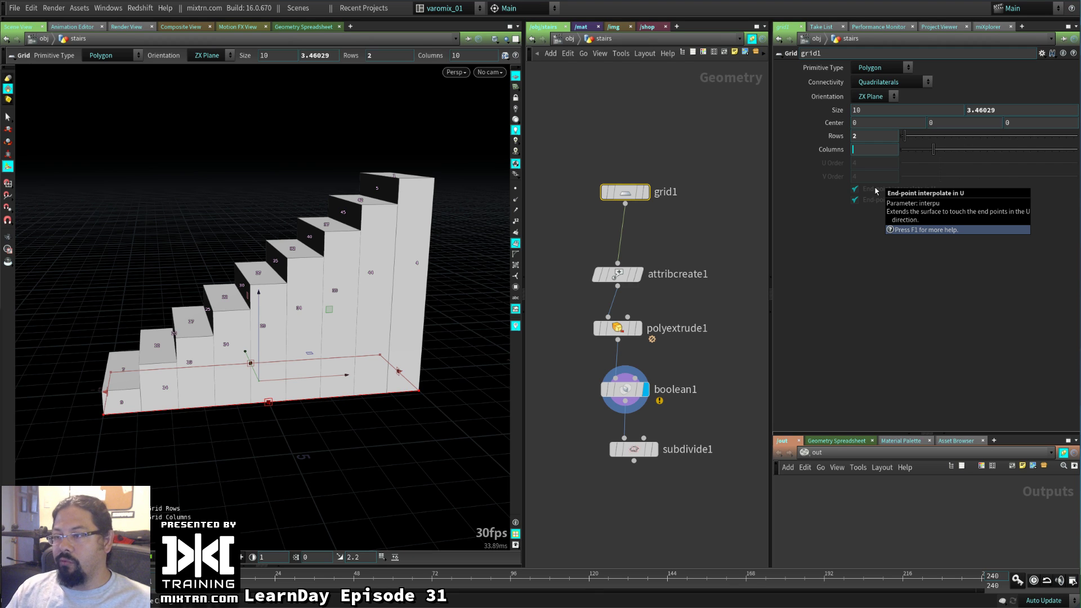
type("20")
key("Return")
left_click_drag(329, 315, 277, 422)
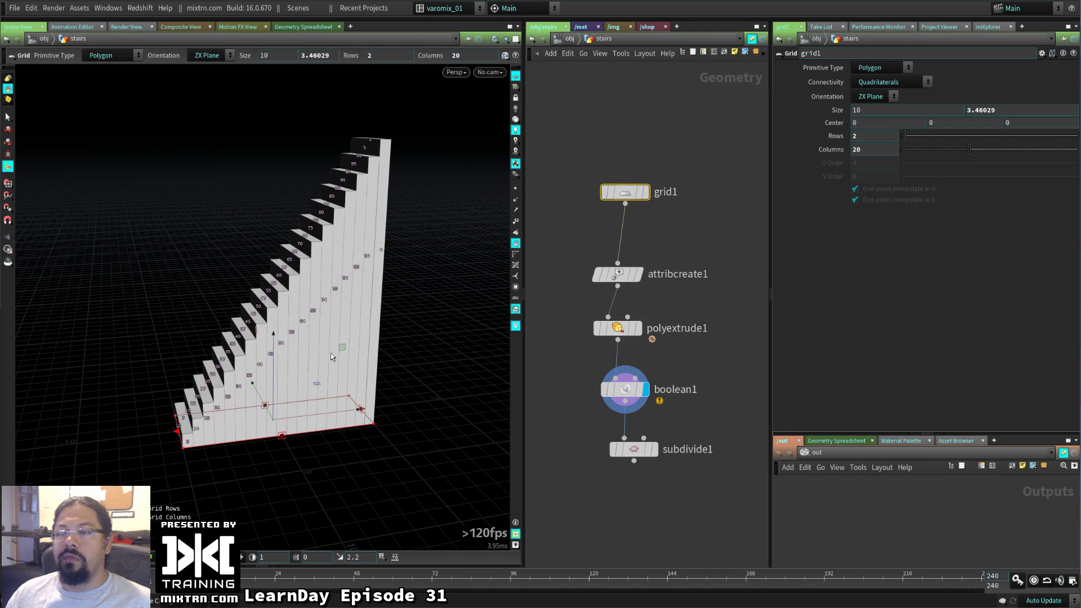
double_click(877, 147)
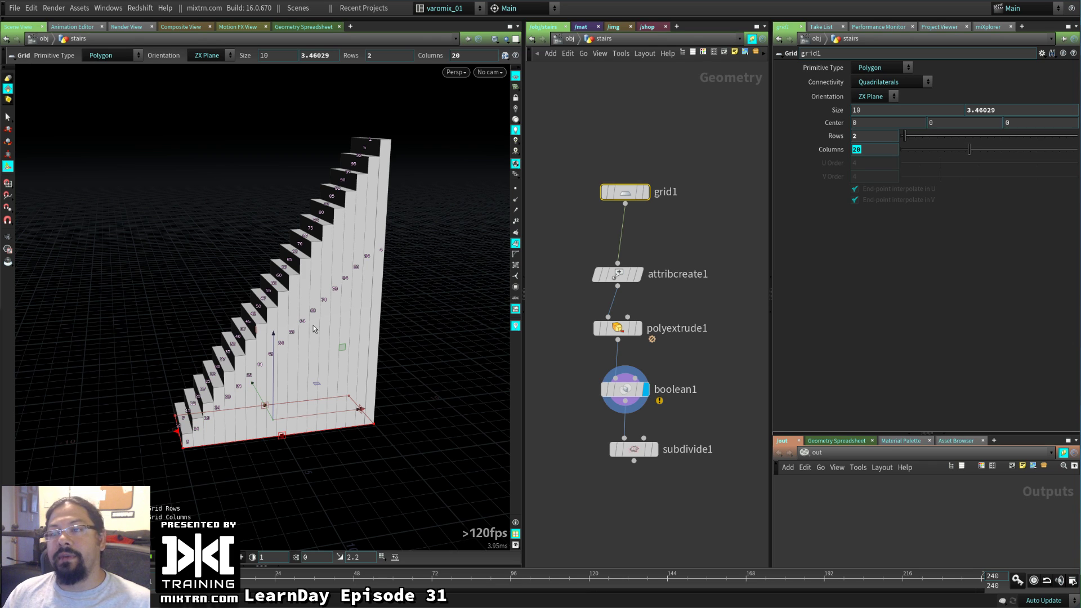
type("10")
key("Return")
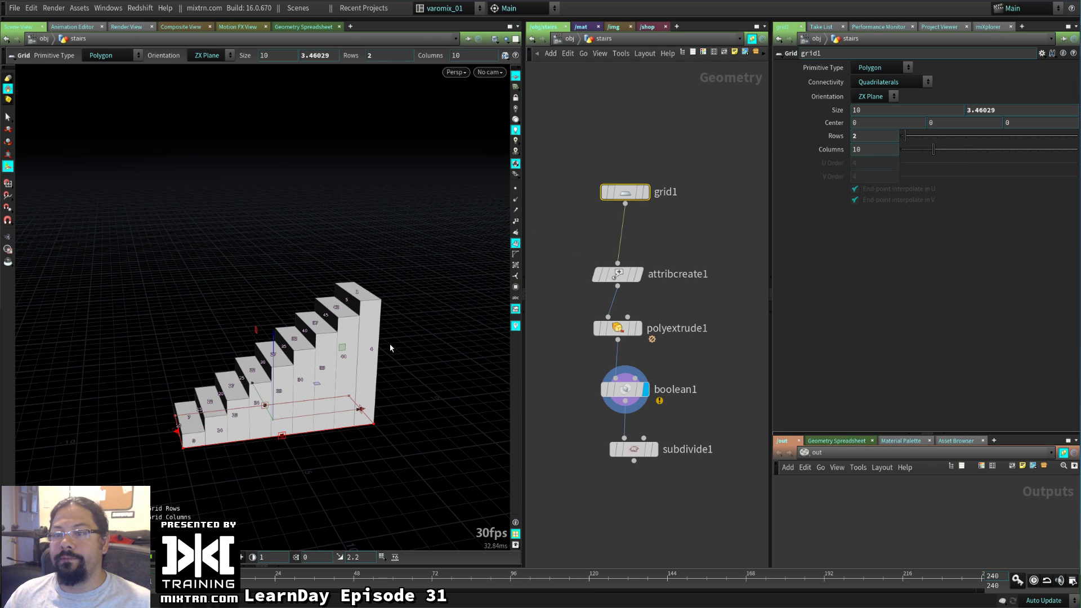
Turn off the primitive number display in the viewport and frame the whole staircase
left_click(515, 243)
key("Escape")
left_click_drag(288, 400, 369, 279)
key("Return")
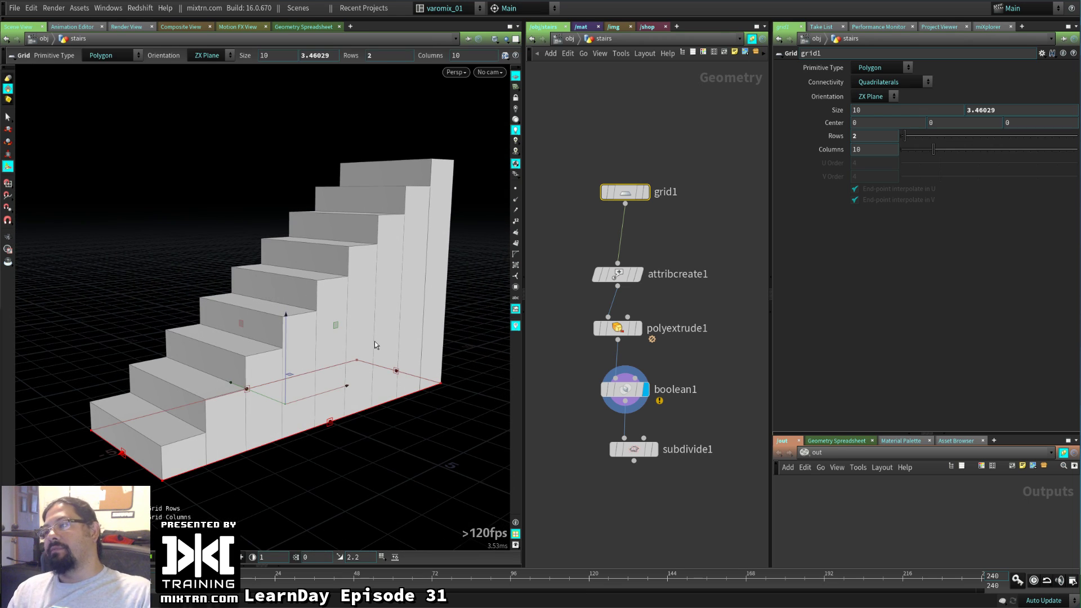
Review polyextrude1's local control attributes, including the zscale distance scale, and inspect the finished stairs
left_click(620, 271)
left_click(619, 328)
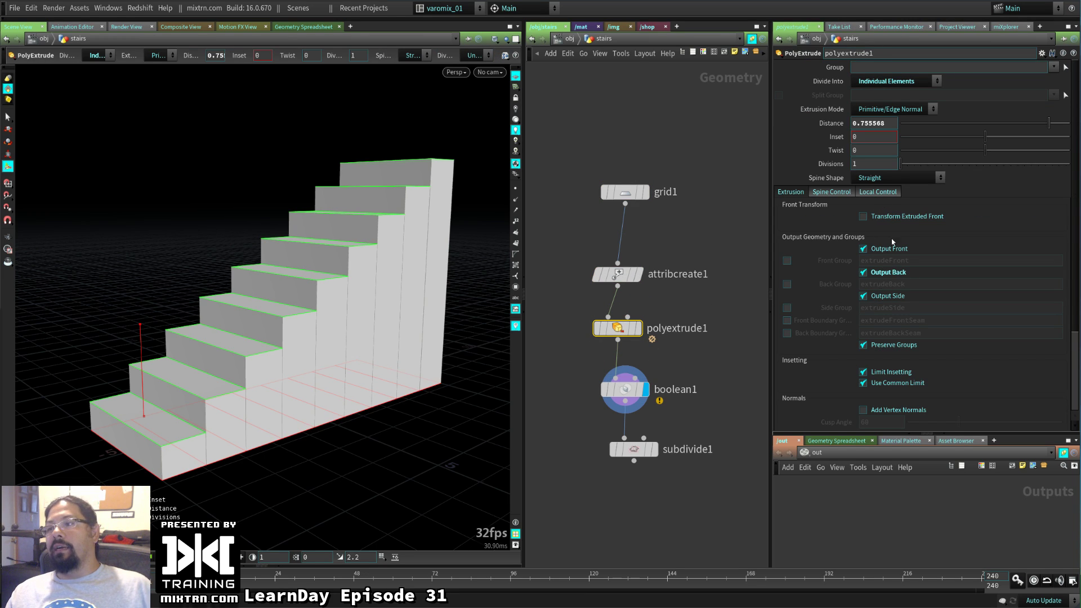
left_click(877, 191)
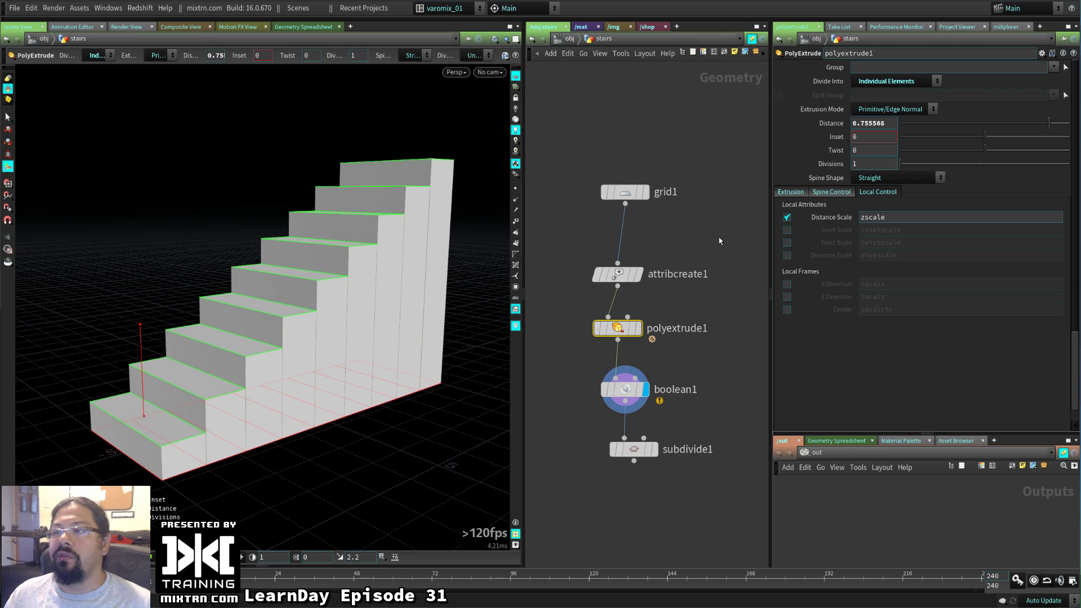
left_click_drag(315, 360, 219, 395, "alt")
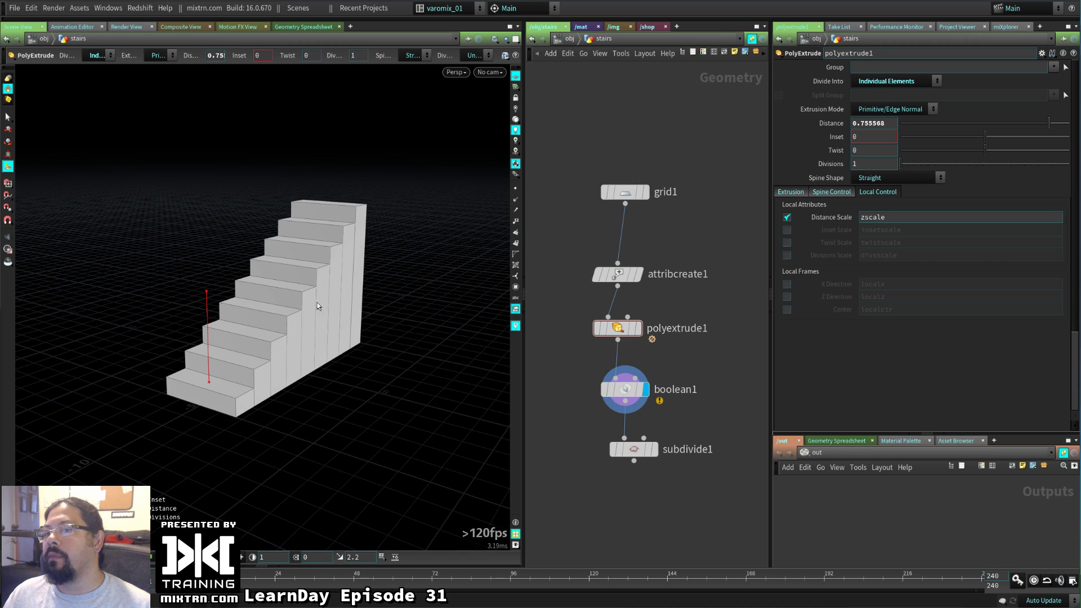
left_click_drag(377, 290, 479, 343, "alt")
Select all five nodes from grid1 to subdivide1 and lay them out in an evenly spaced column
mouse_move(616, 332)
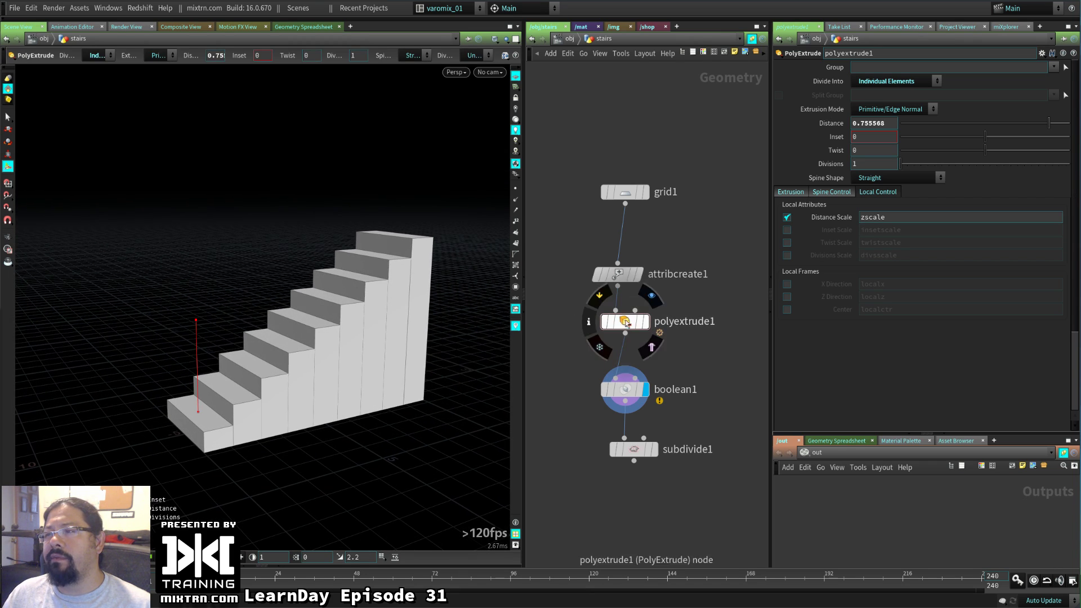
left_click_drag(617, 332, 624, 325)
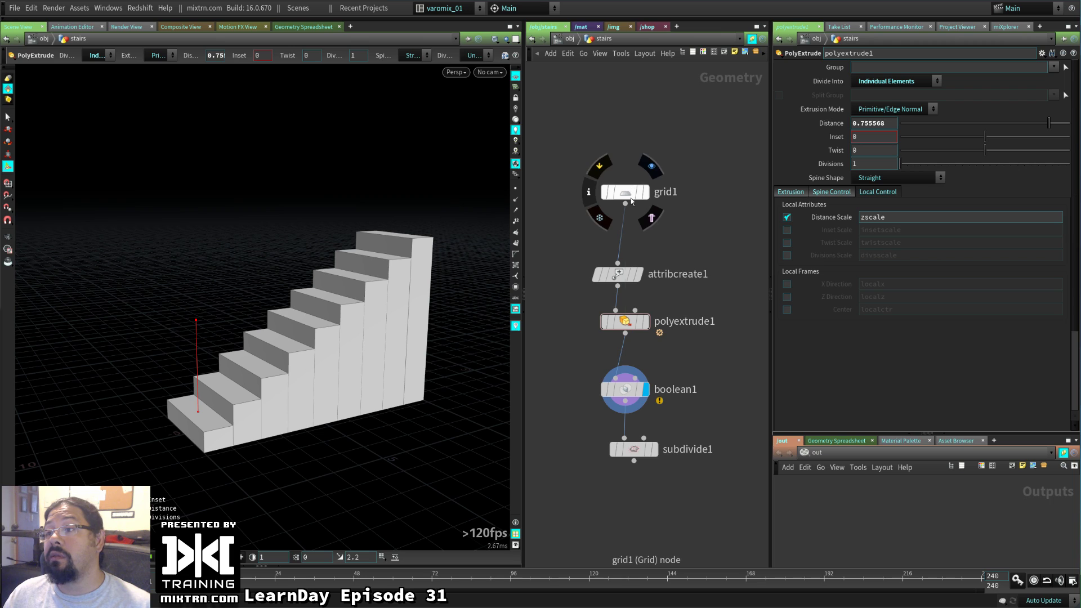
left_click_drag(625, 192, 625, 213)
left_click_drag(679, 168, 585, 478)
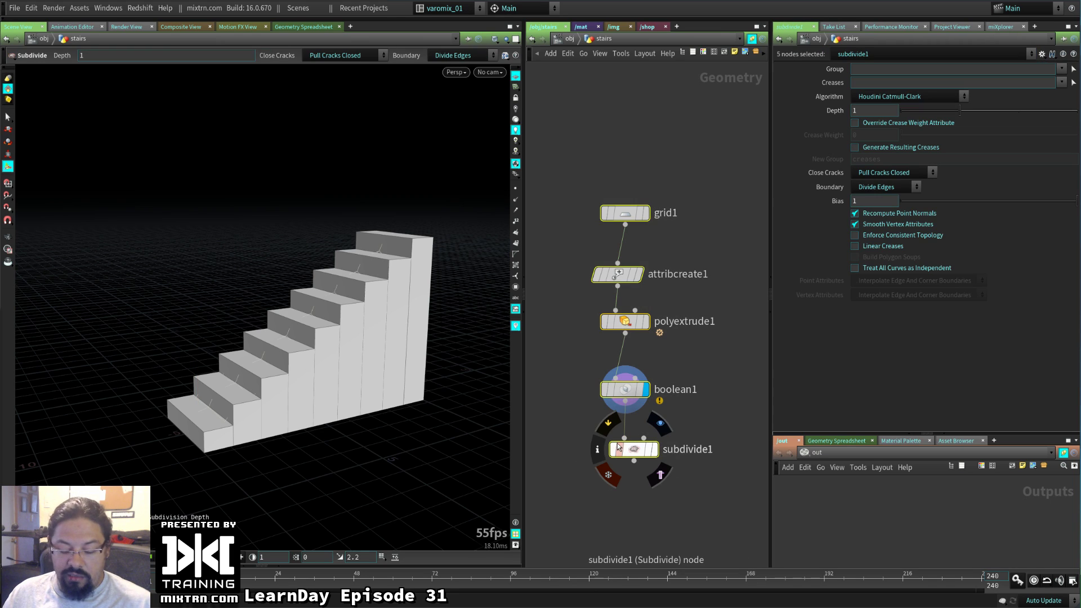
key("l")
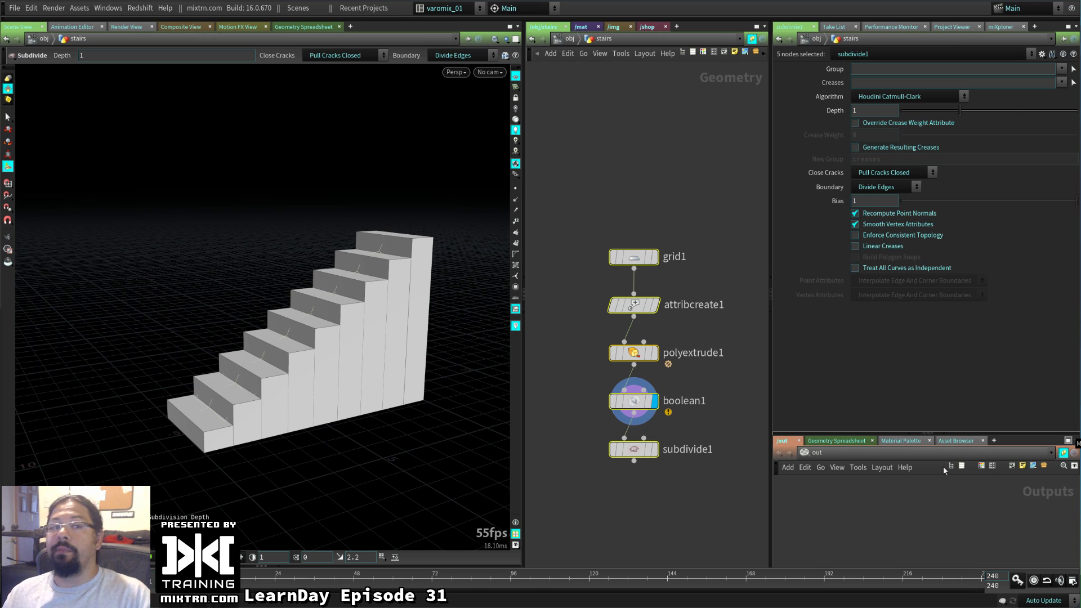
left_click(633, 507)
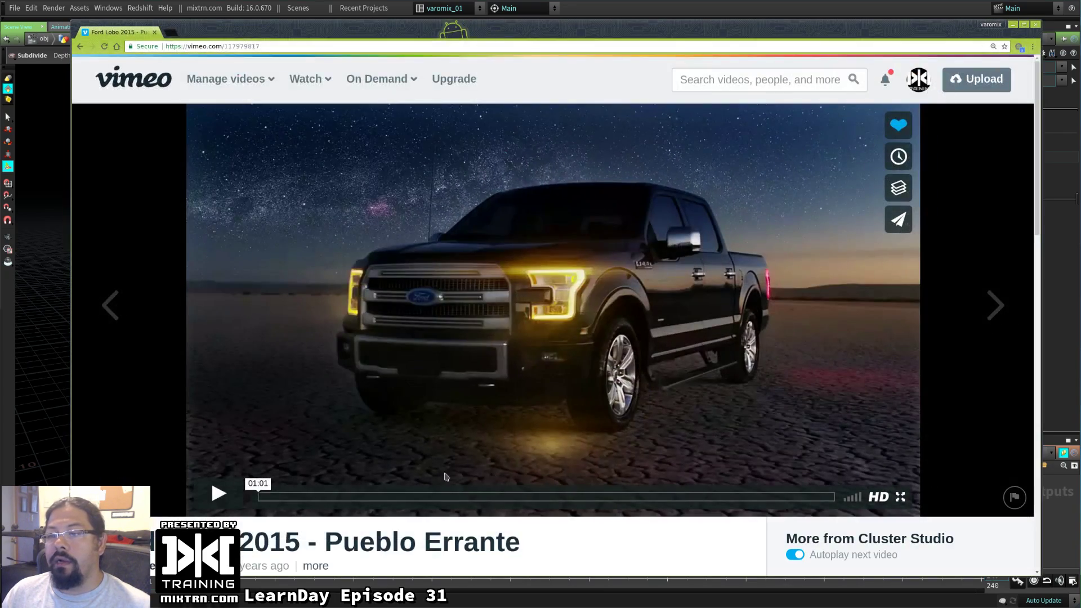
Play the Ford Lobo 2015 - Pueblo Errante video on Vimeo, skipping ahead and pausing on the aerial shots of the town
left_click(217, 493)
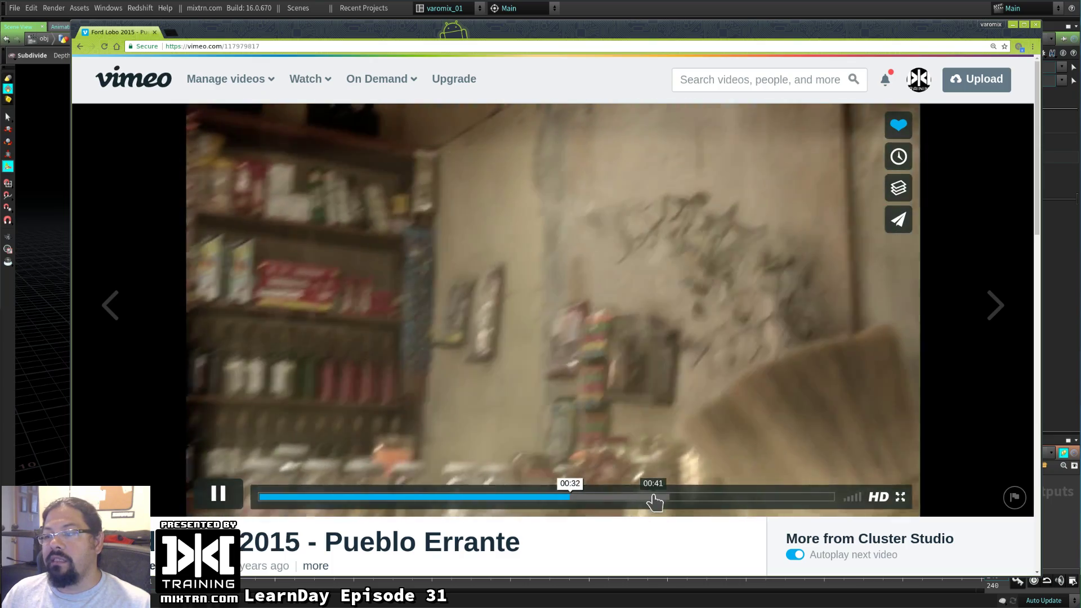
left_click(656, 497)
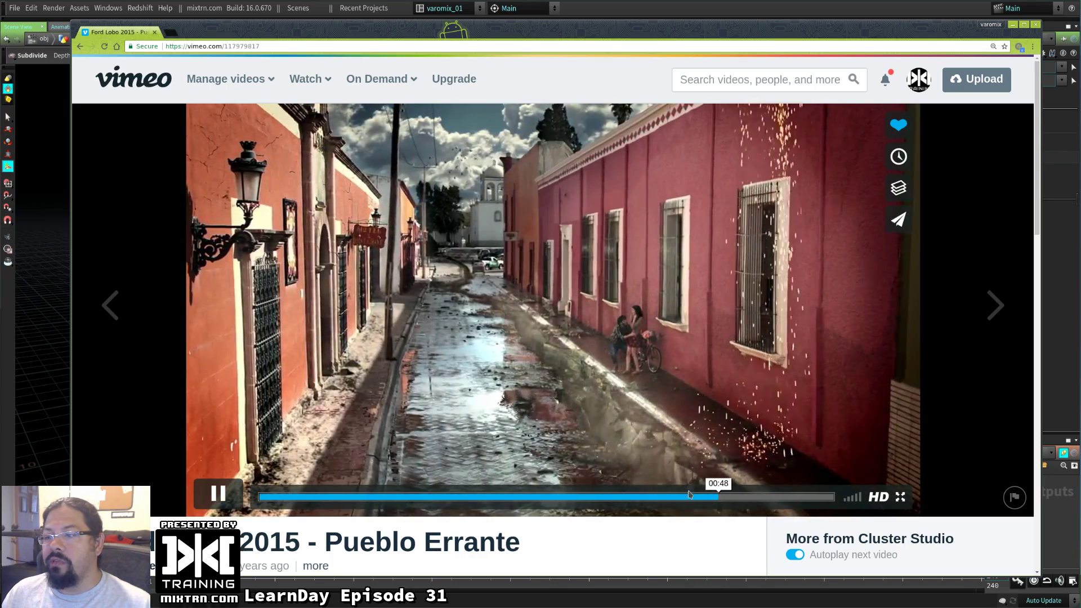
mouse_move(711, 497)
left_mouse_down()
mouse_move(690, 497)
mouse_move(699, 496)
left_mouse_up()
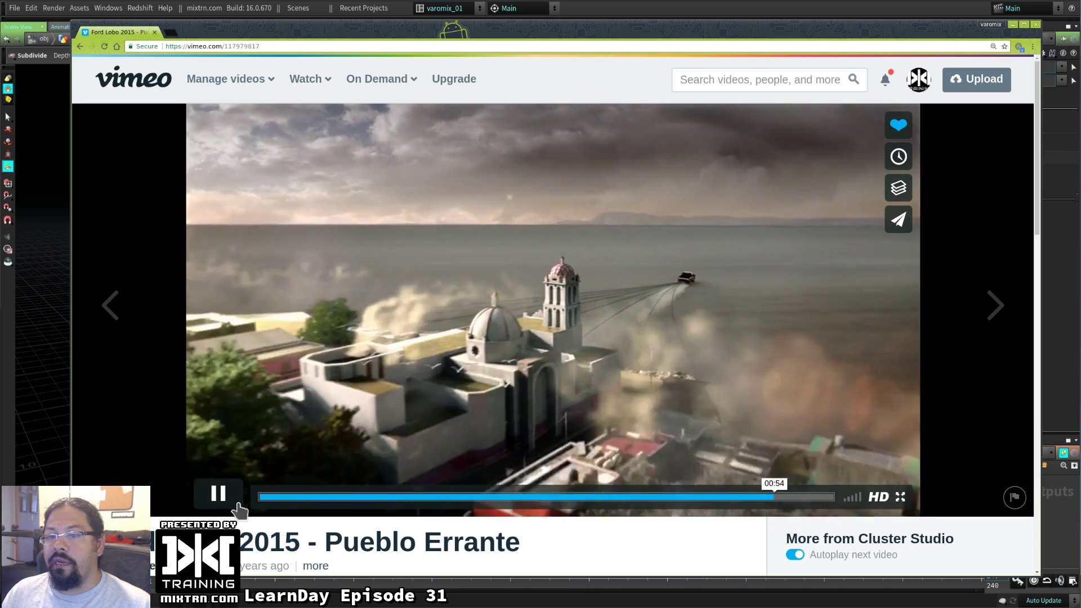
left_click(901, 323)
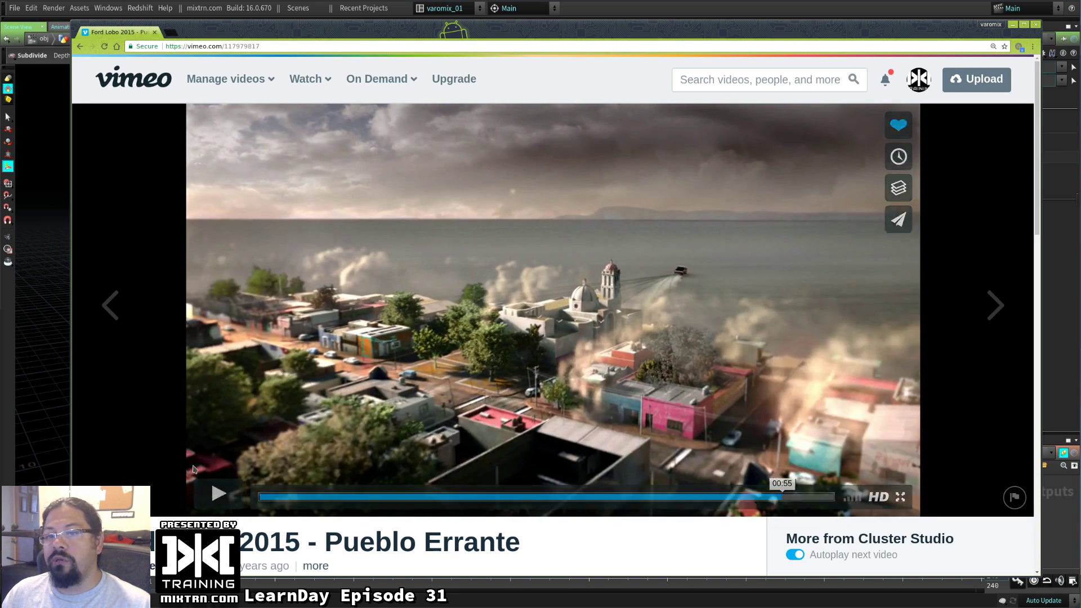
left_click(217, 494)
left_click(219, 495)
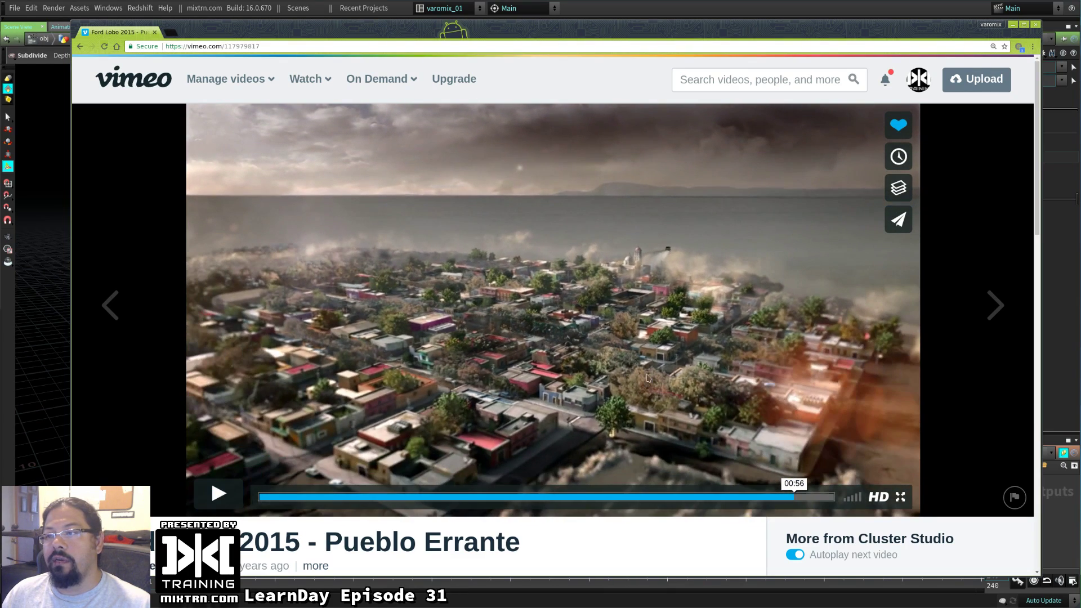
left_click(208, 268)
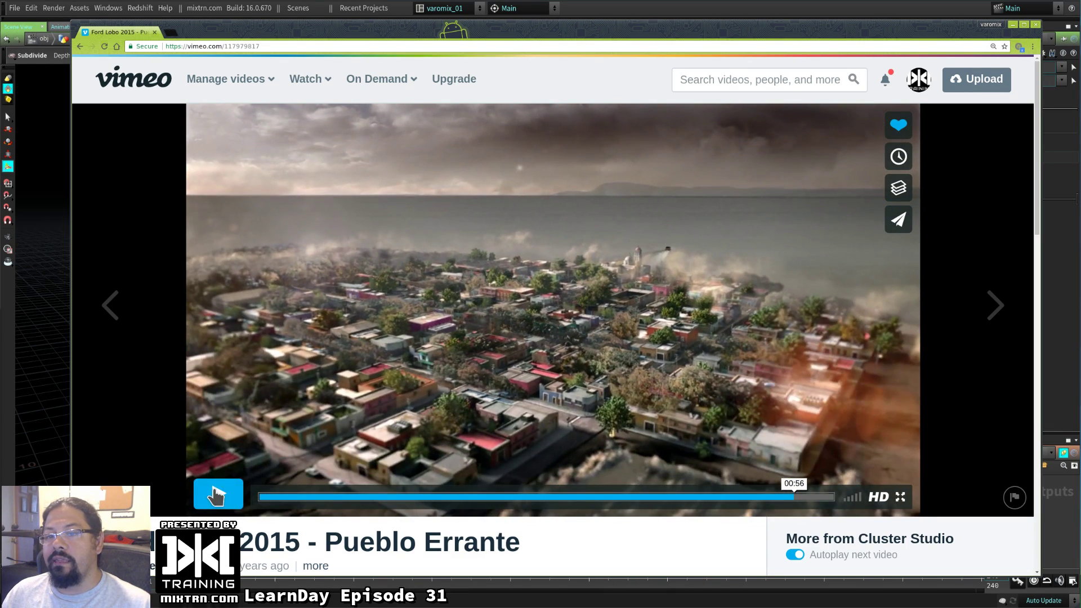
left_click(643, 412)
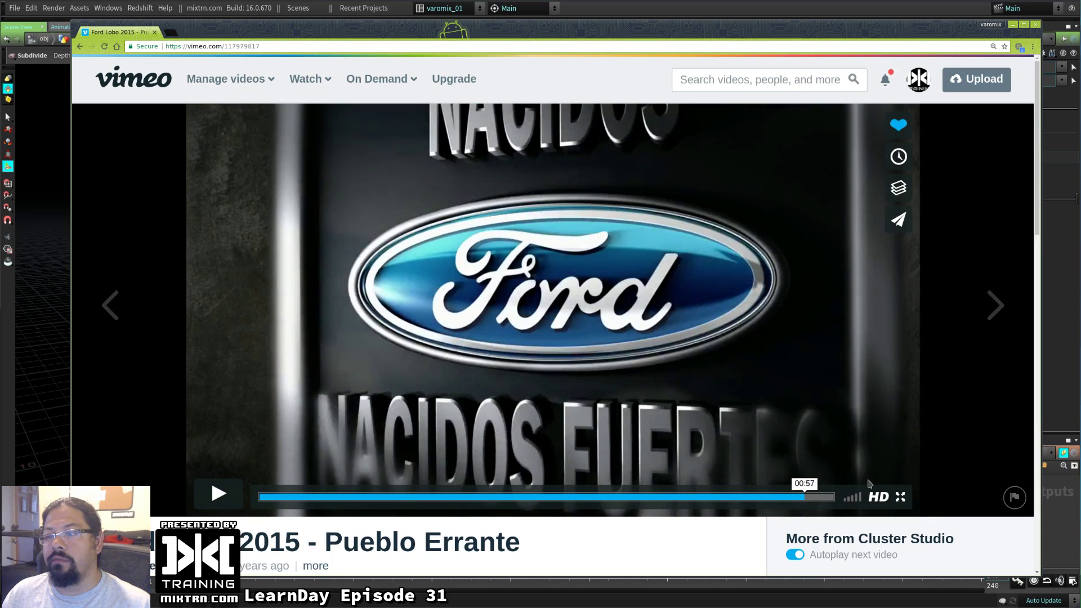
Jump the Ford Lobo video to 00:57 and examine the aerial shot of the town surrounded by dust
left_click(802, 497)
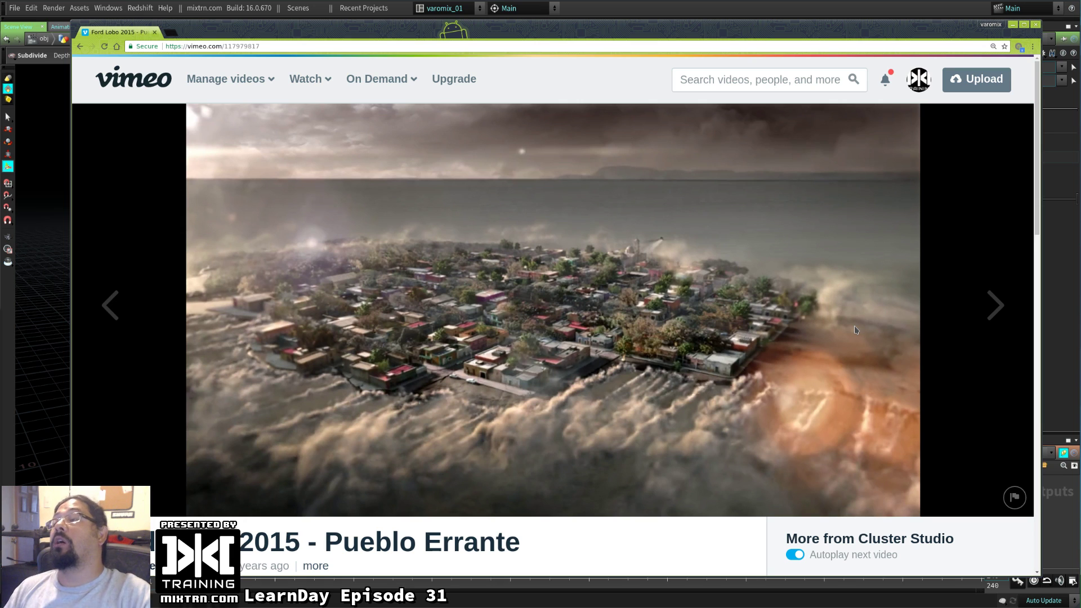
mouse_move(686, 248)
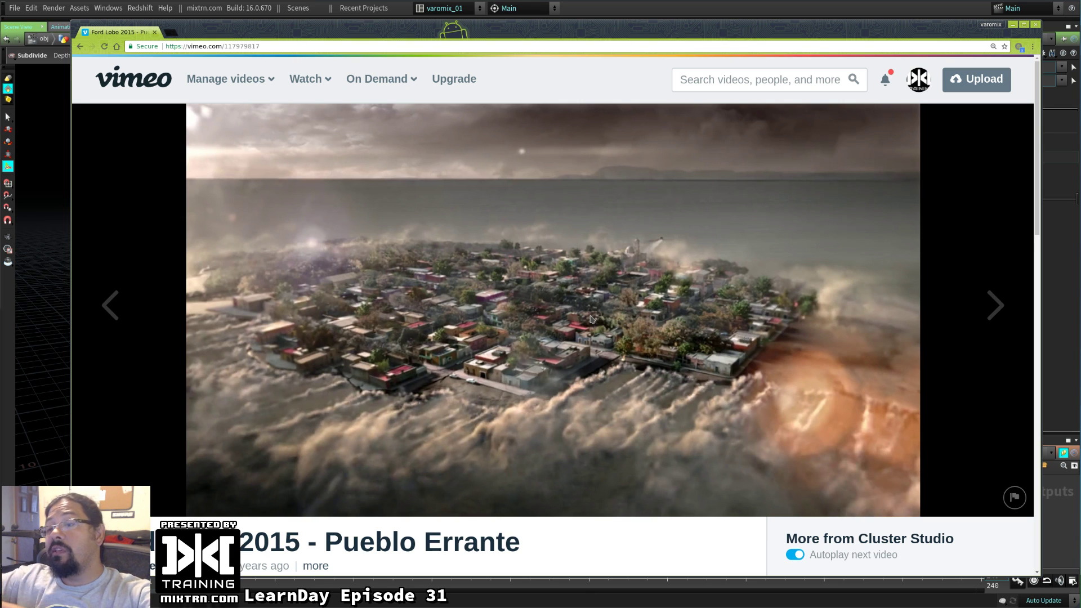
mouse_move(594, 321)
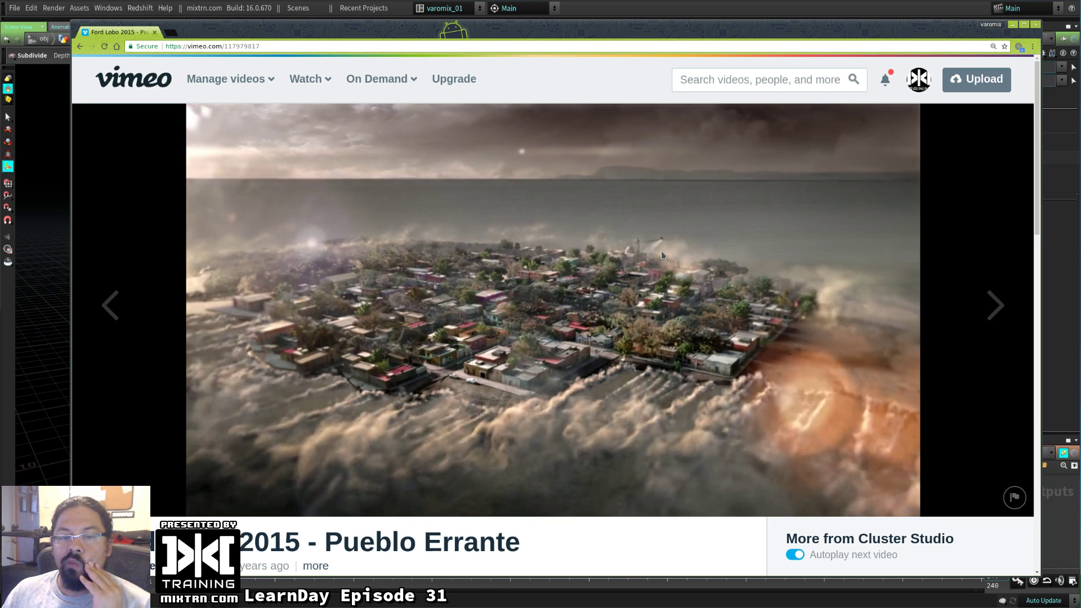
mouse_move(644, 140)
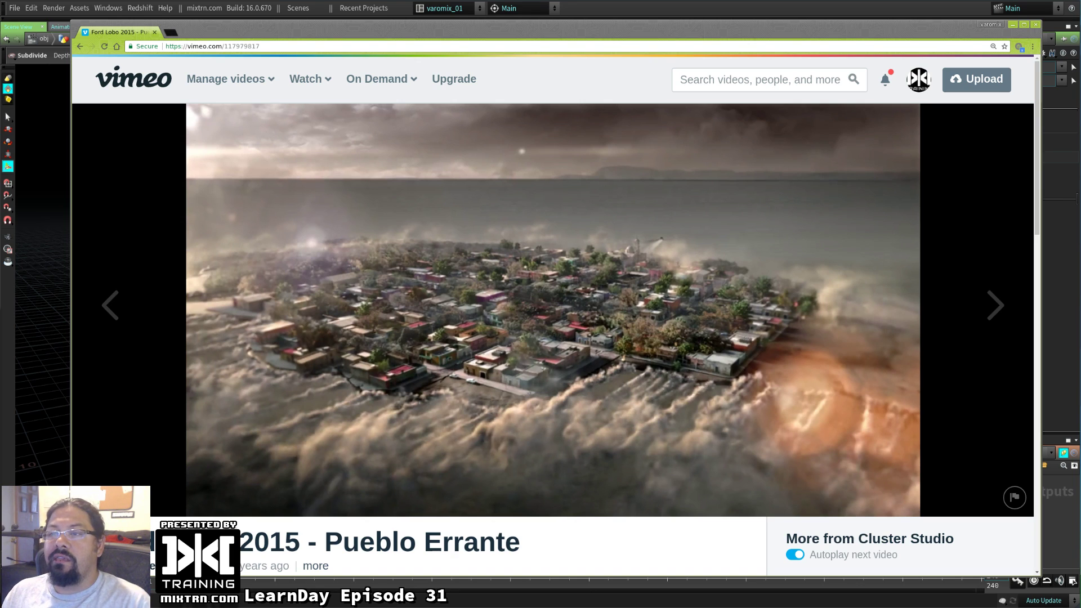
Open the desktop's About System information, review the software and hardware specifications, and close it
key("super")
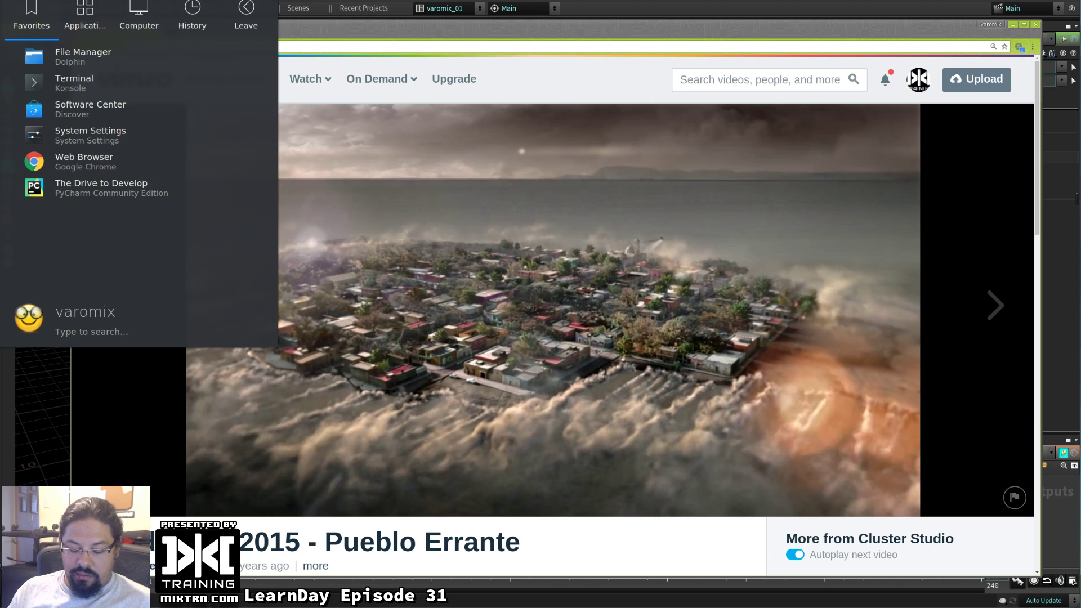
type("about")
key("Return")
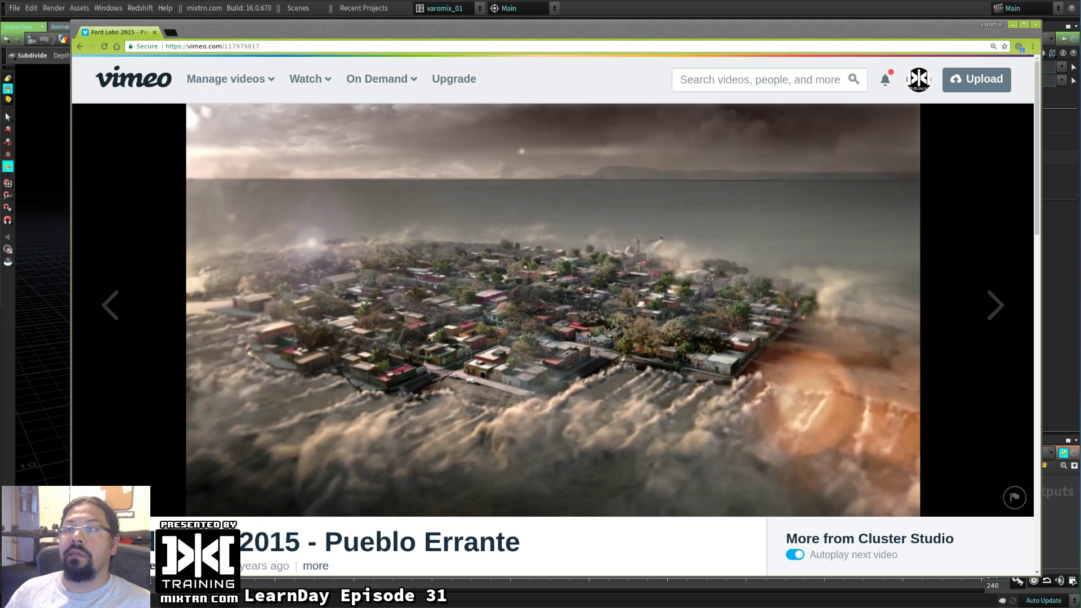
left_click_drag(975, 395, 632, 211, "alt")
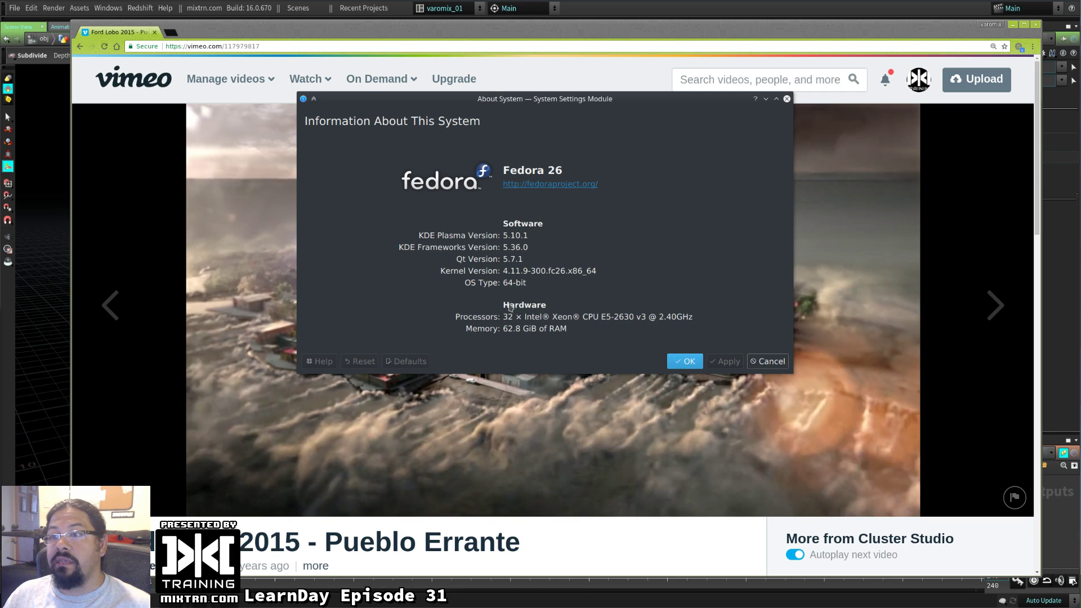
mouse_move(539, 383)
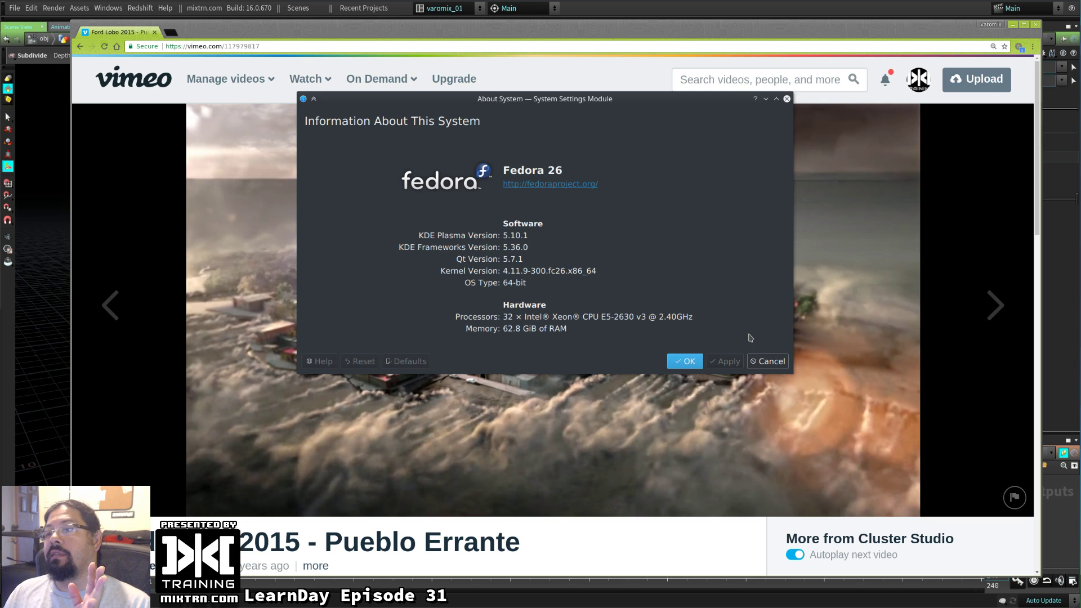
left_click(702, 359)
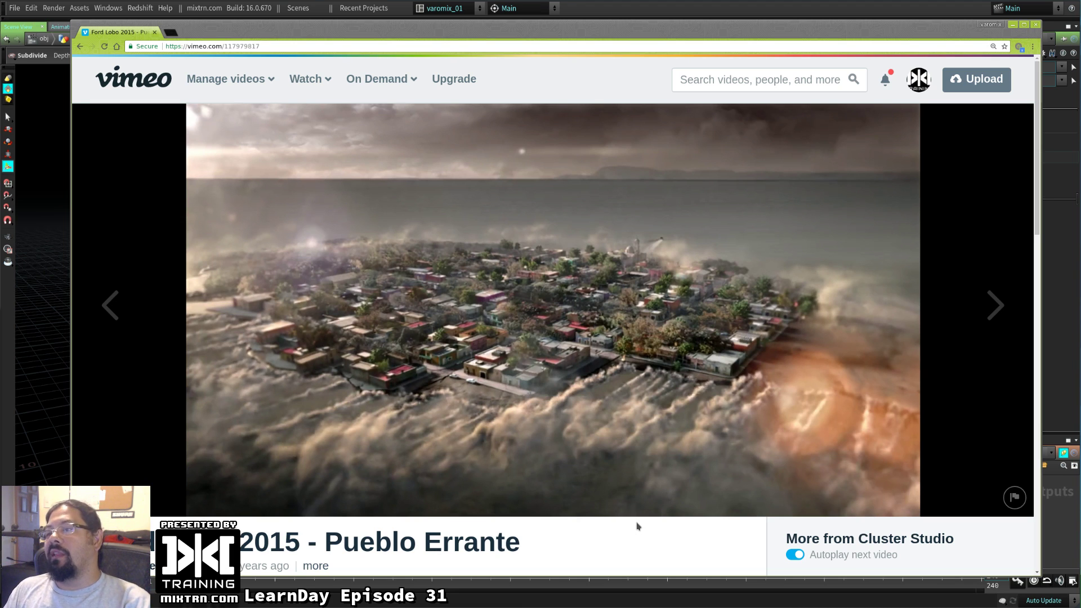
Minimize the browser, return to the object level in Houdini, and delete the stairs geometry object
mouse_move(622, 405)
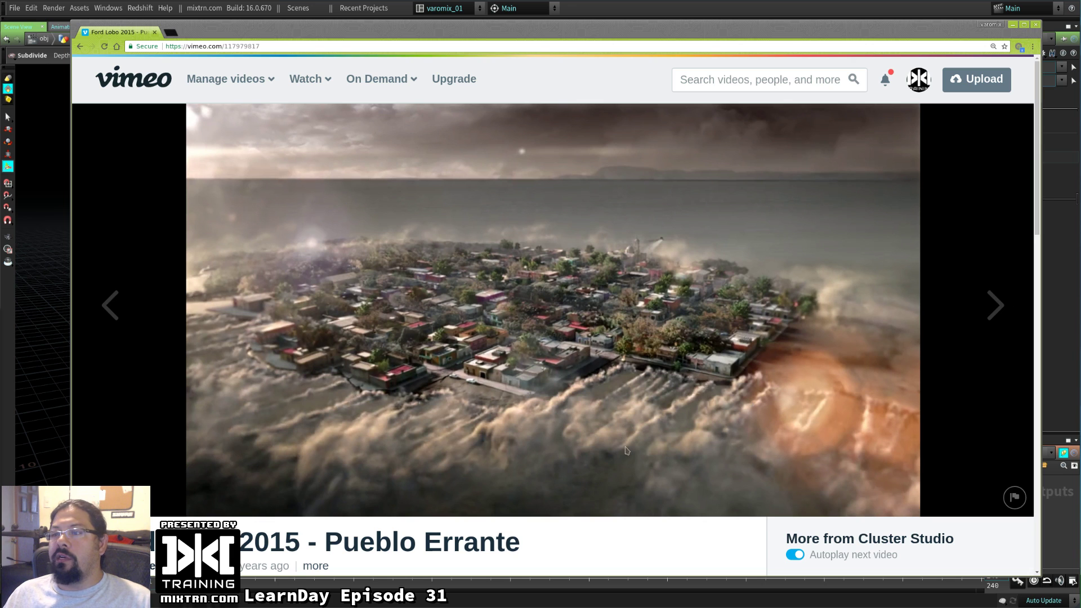
mouse_move(595, 508)
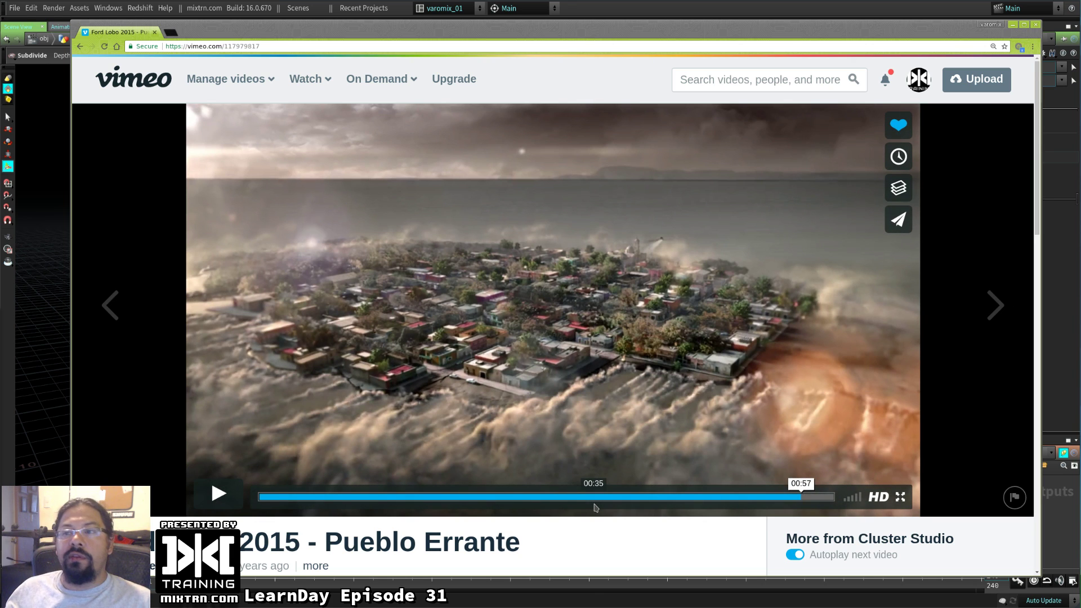
left_click(1012, 25)
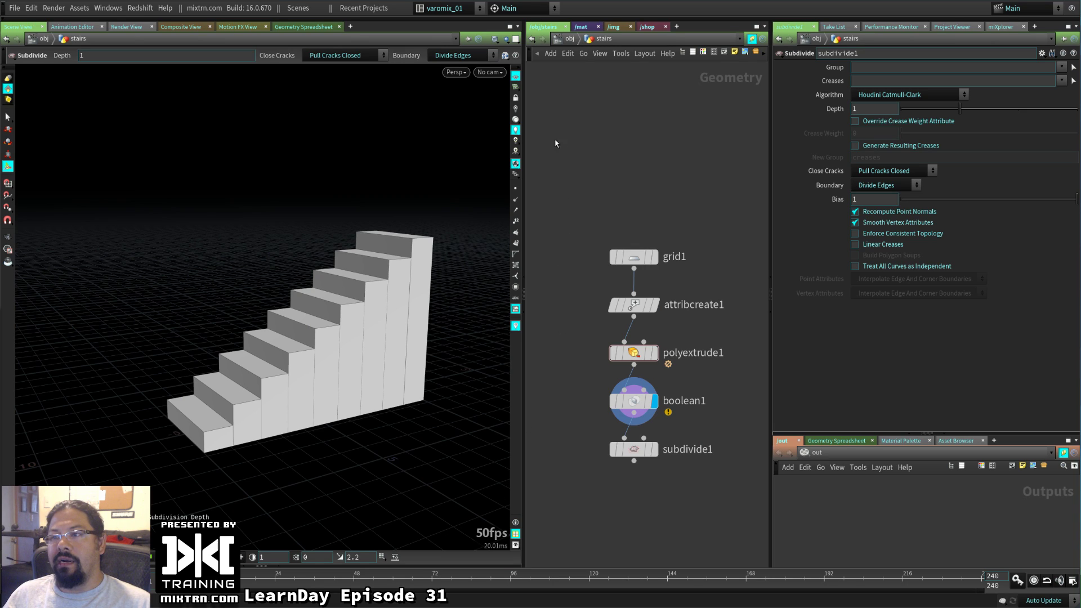
left_click(566, 38)
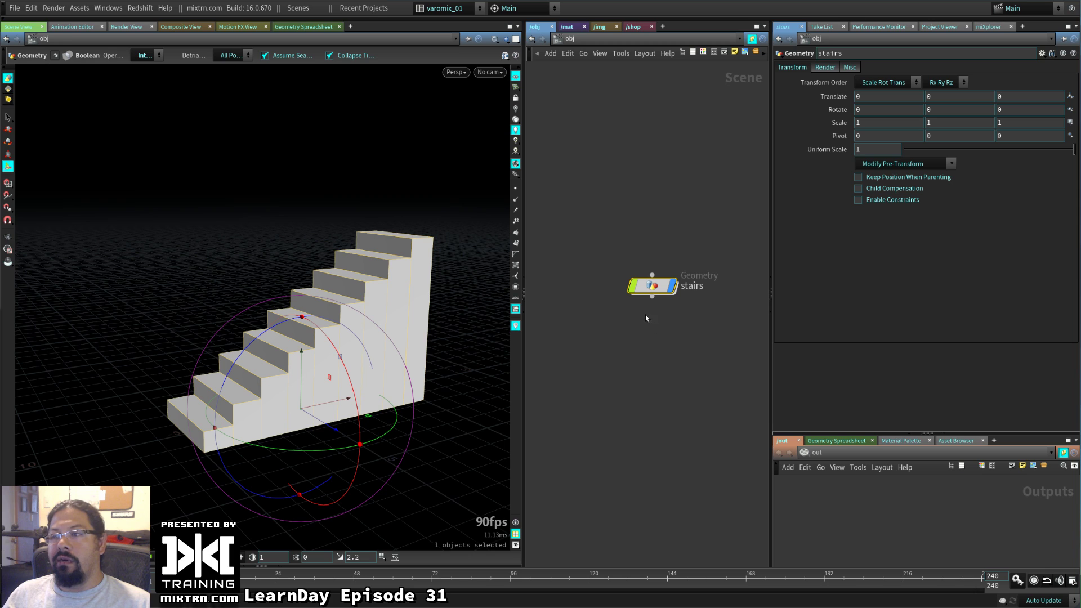
key("Delete")
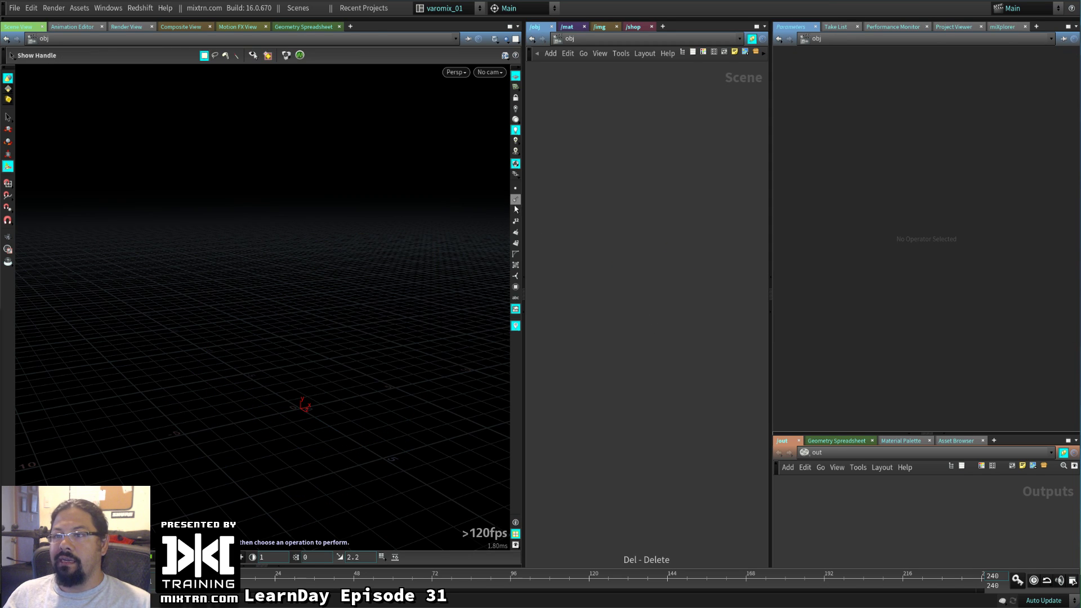
Widen the network editor and add a new grid geometry object at the object level
left_click_drag(523, 206, 354, 206)
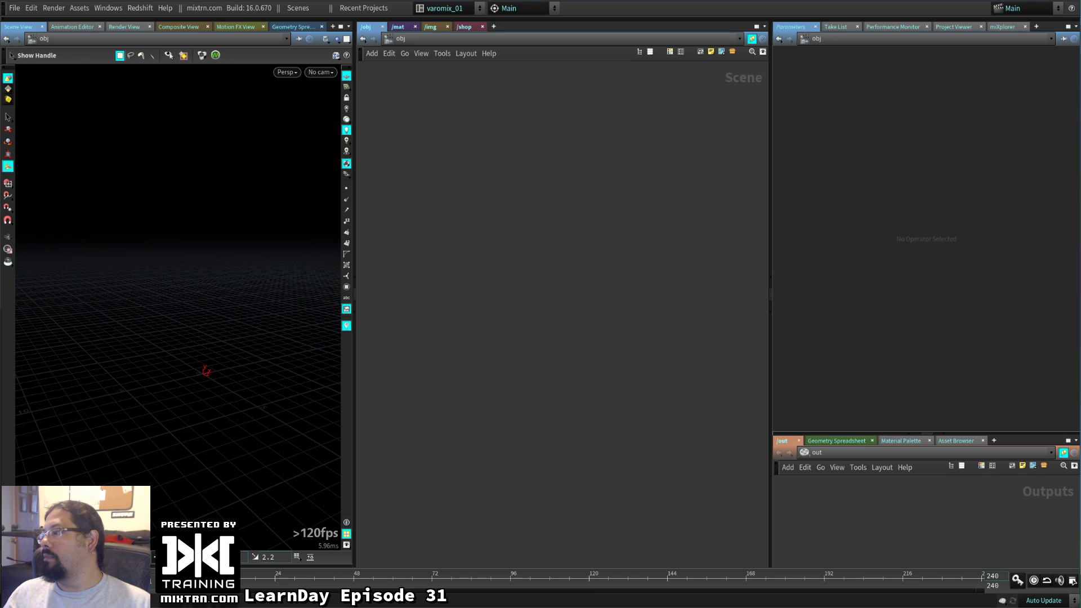
key("Tab")
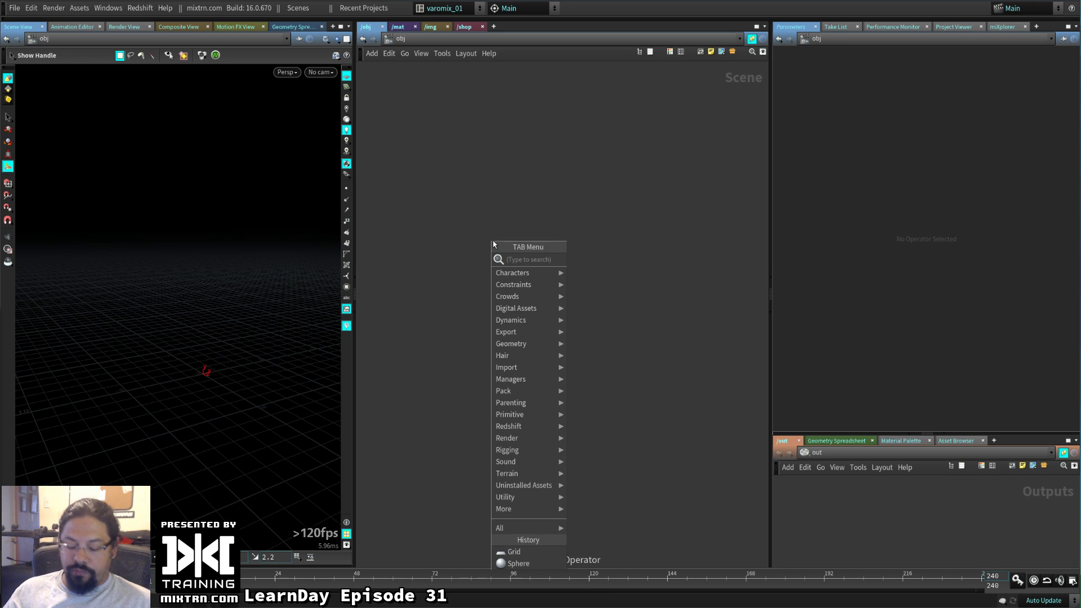
type("grid")
key("Return")
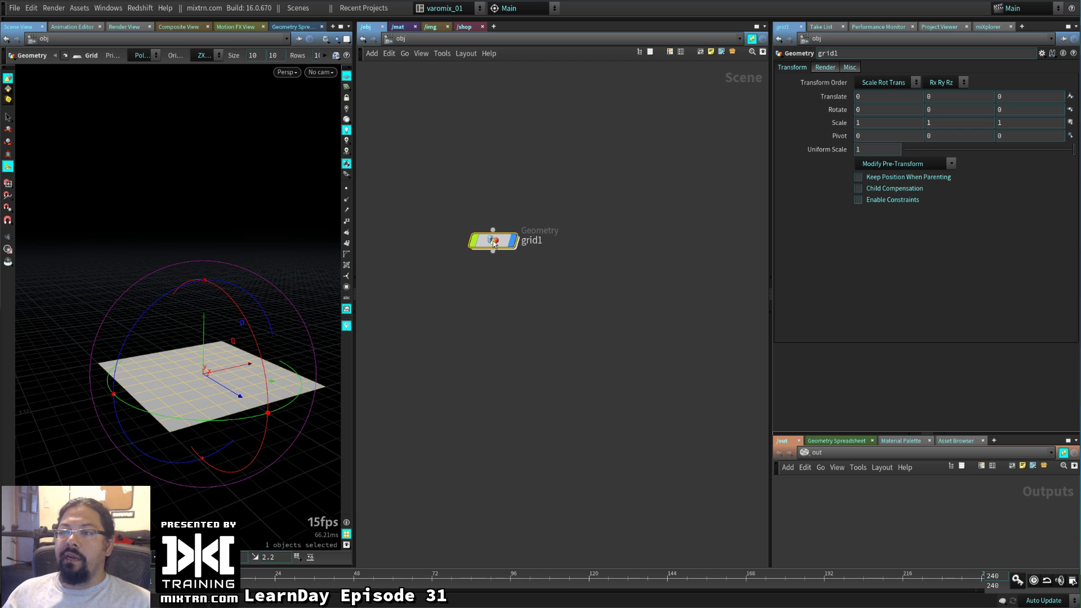
left_click(535, 248)
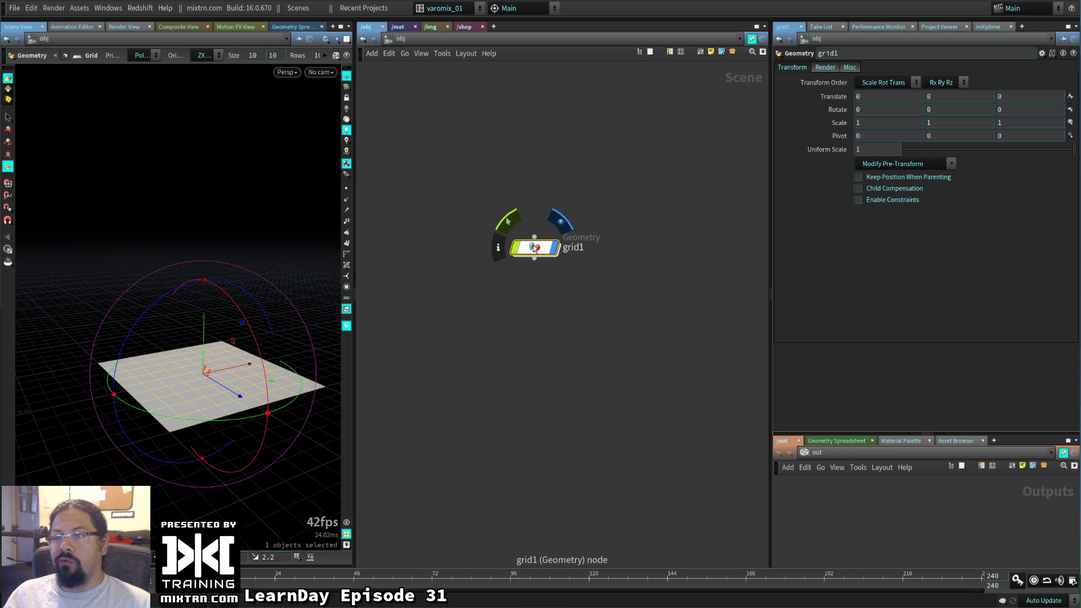
mouse_move(535, 248)
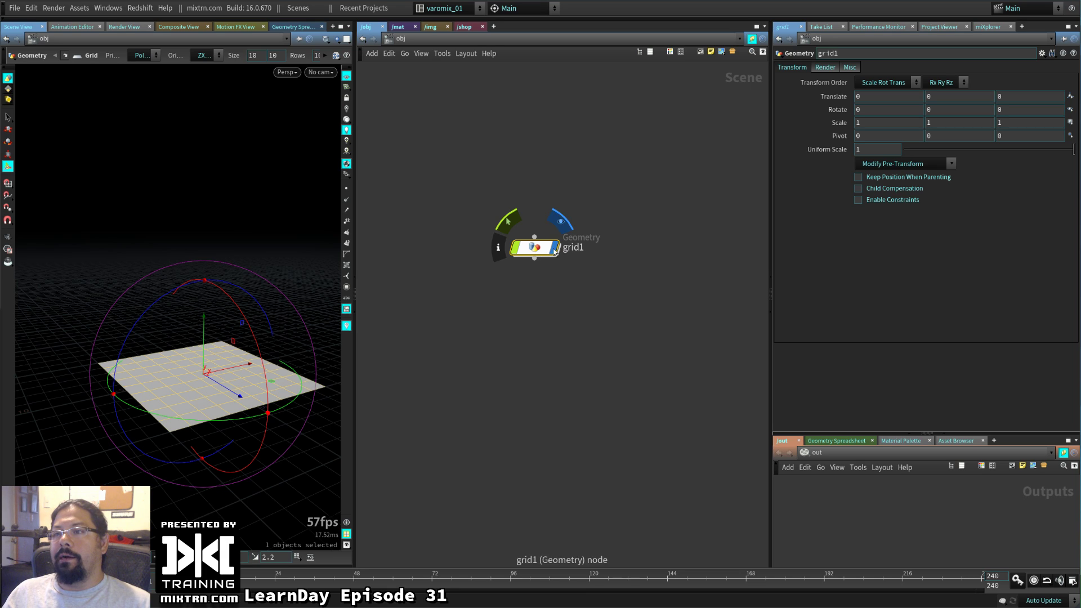
left_click_drag(534, 248, 542, 232)
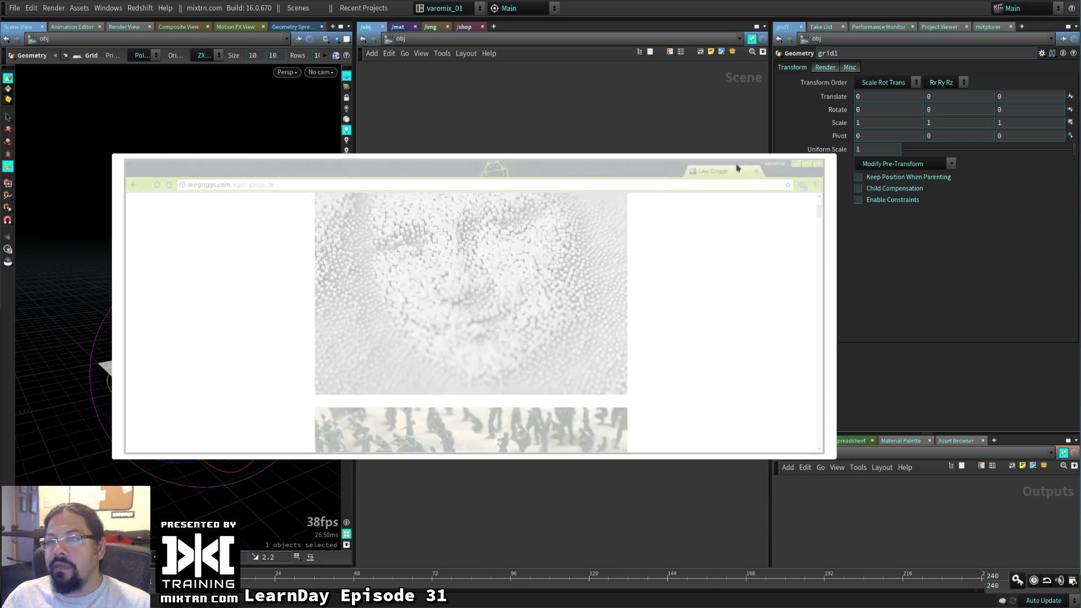
Switch to the browser and examine the XGen Projects renders, from the point-built face to the crowd of colourful figures
key("alt+Tab")
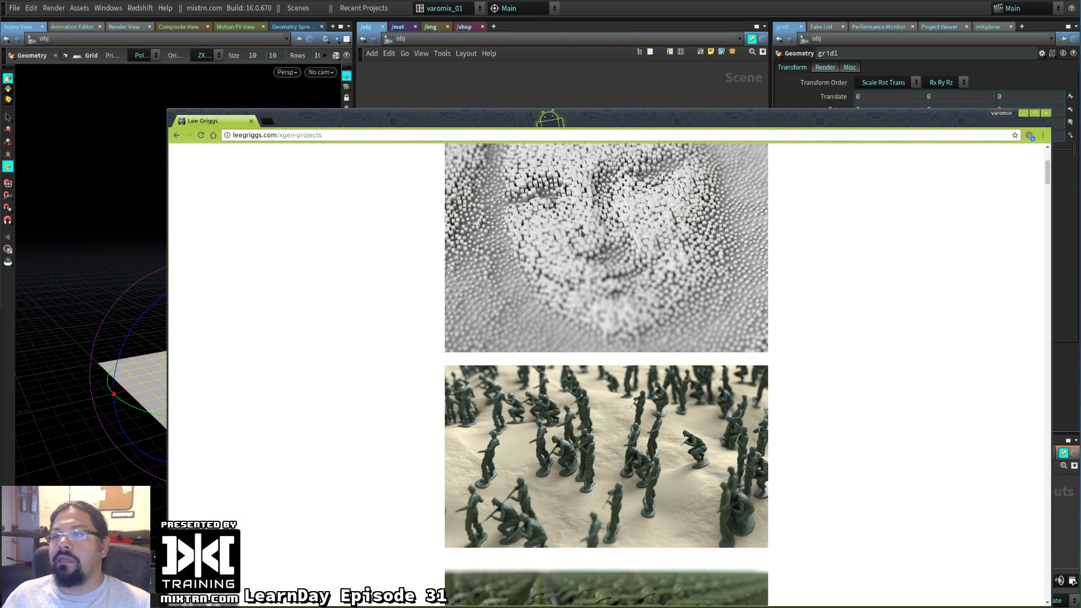
scroll(595, 356, "up", 3)
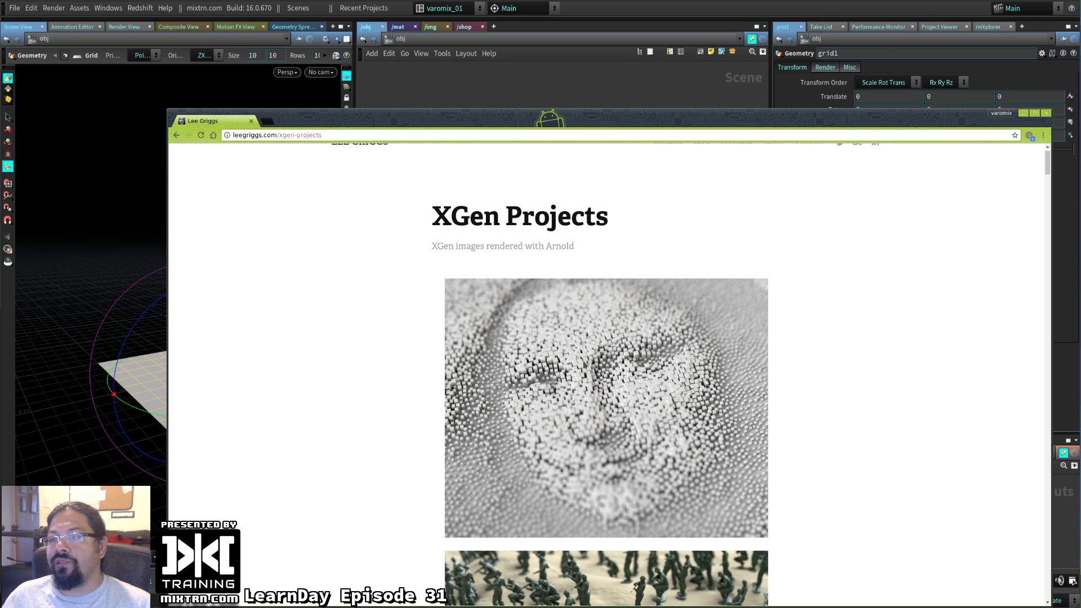
scroll(704, 390, "down", 7)
scroll(706, 394, "down", 17)
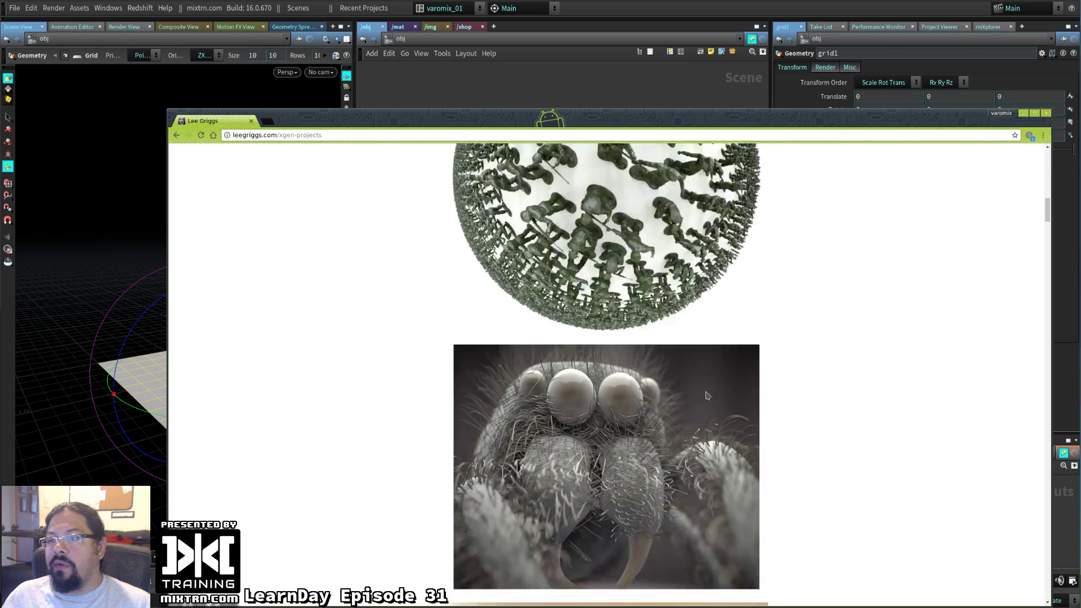
scroll(707, 396, "down", 12)
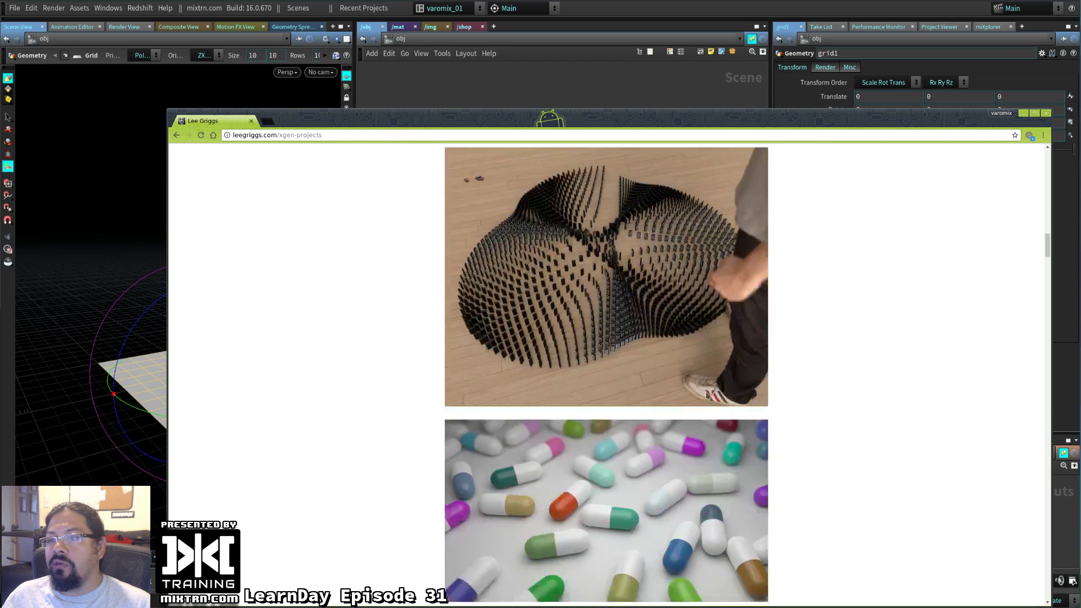
scroll(706, 400, "down", 15)
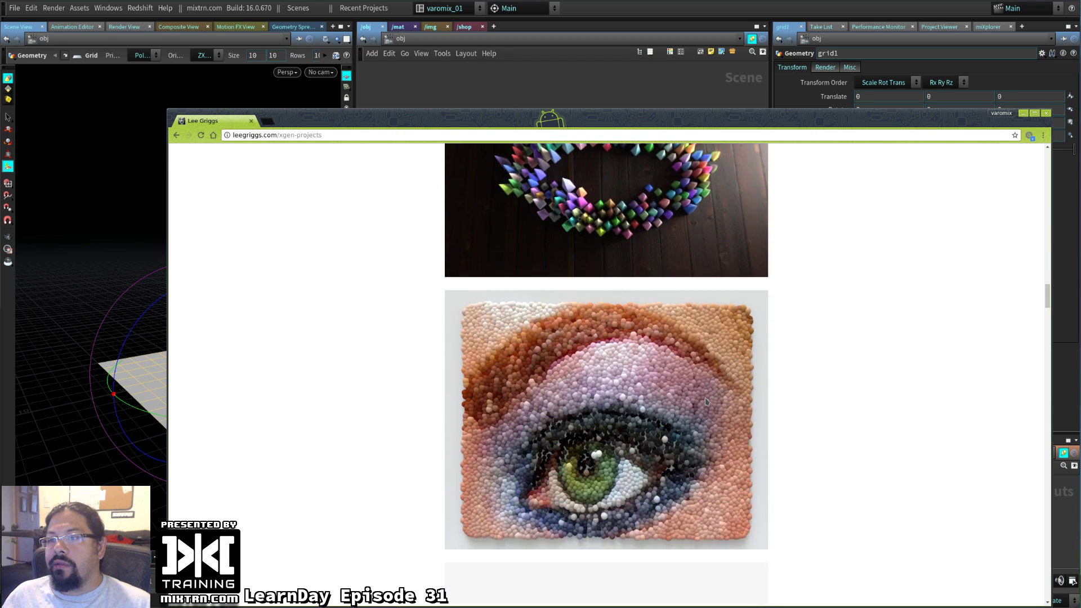
scroll(705, 401, "up", 6)
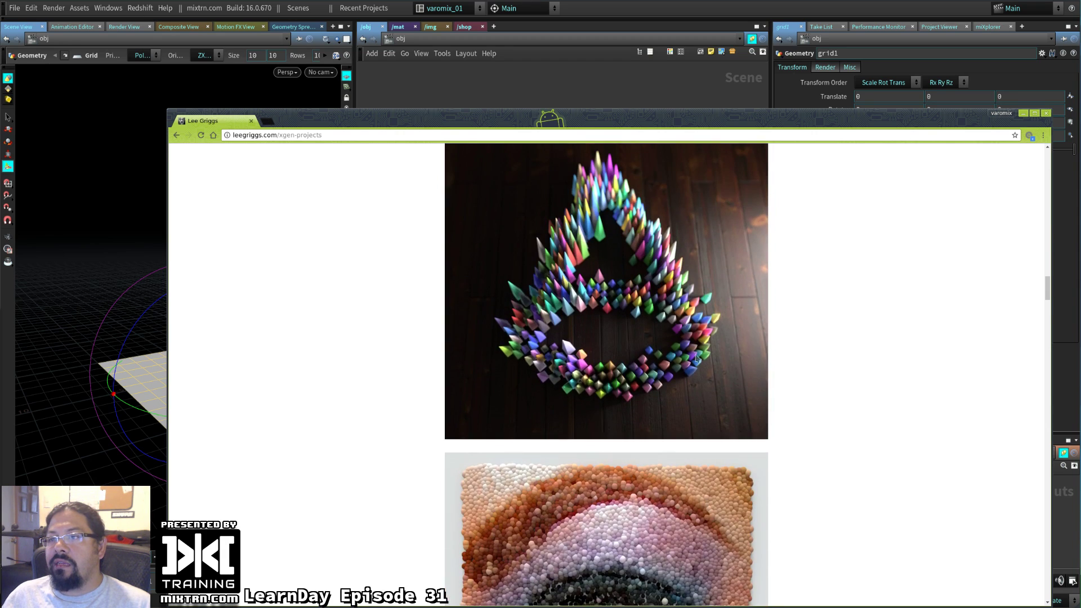
scroll(698, 383, "down", 9)
scroll(692, 366, "down", 7)
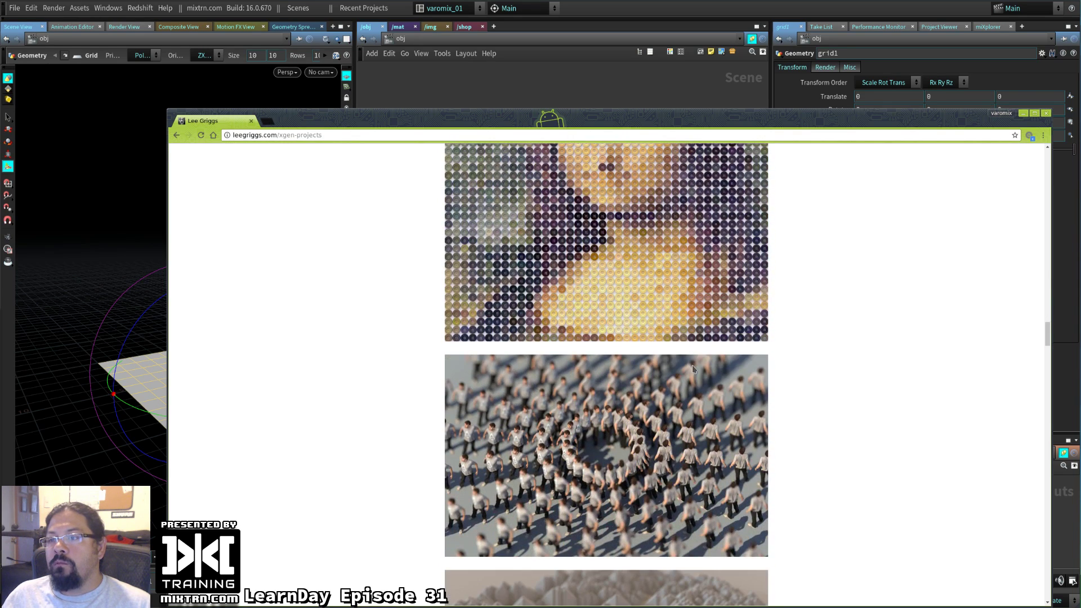
scroll(691, 364, "up", 3)
scroll(632, 213, "down", 13)
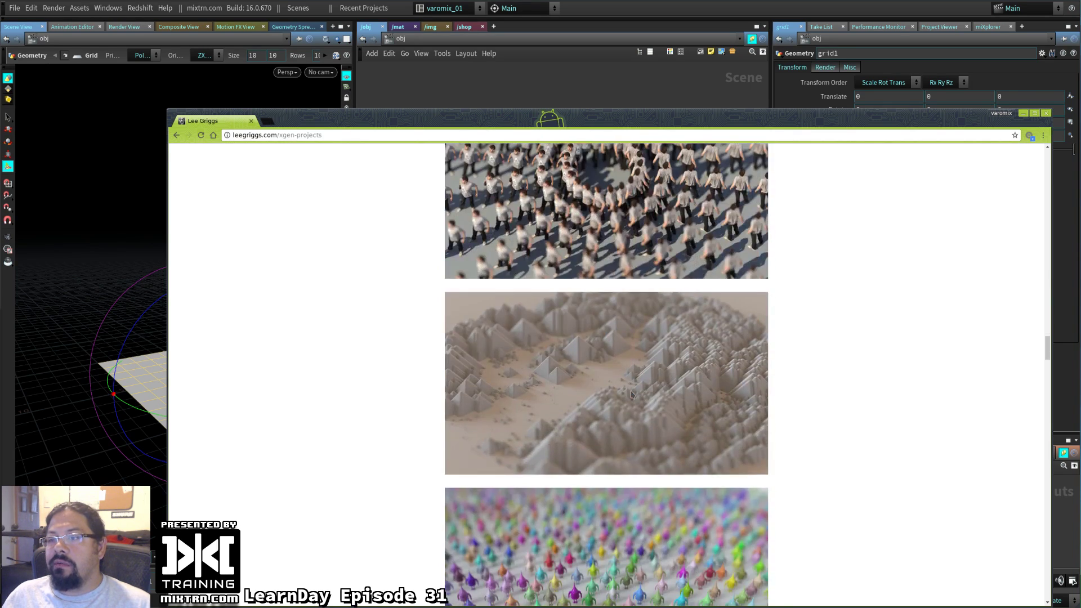
scroll(705, 237, "up", 2)
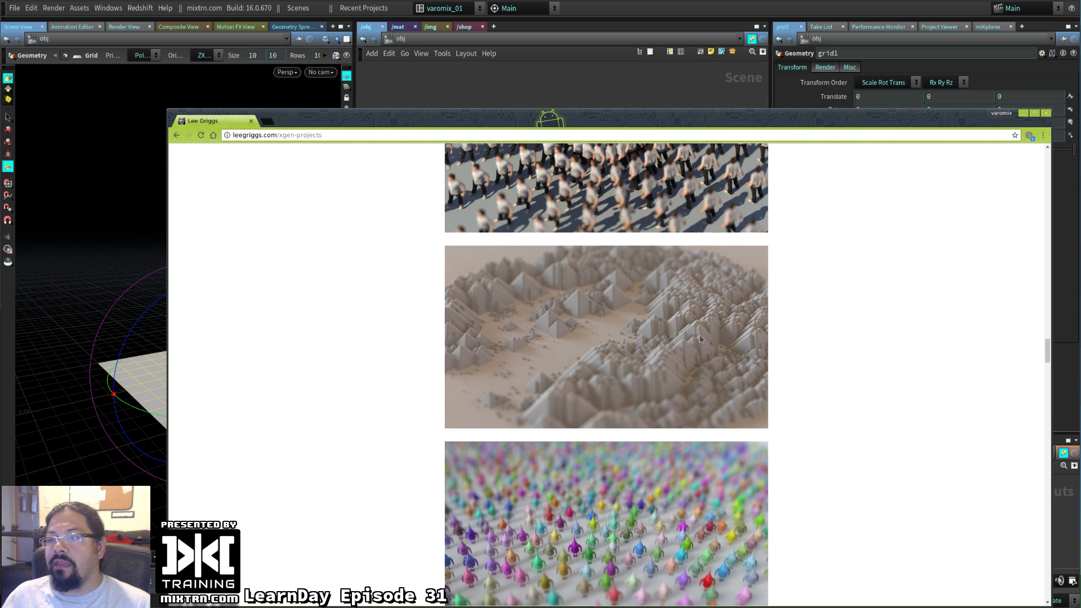
scroll(701, 339, "down", 5)
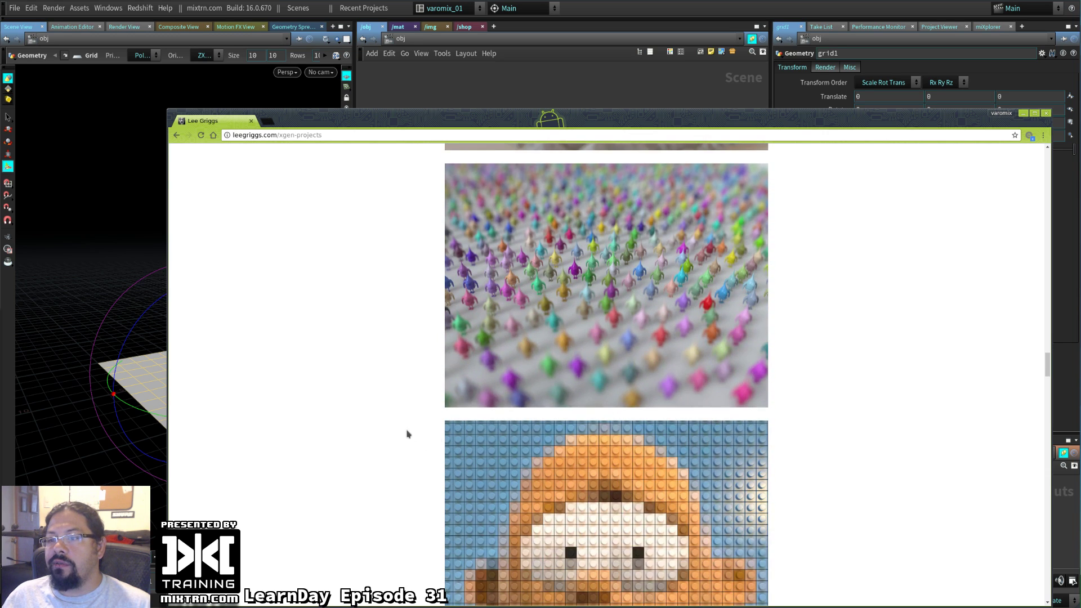
Enlarge the XGen Projects page and examine the remaining instancing artwork, from the brick mosaics to the block-built logo
scroll(405, 428, "up", 2, "ctrl")
scroll(405, 429, "down", 6)
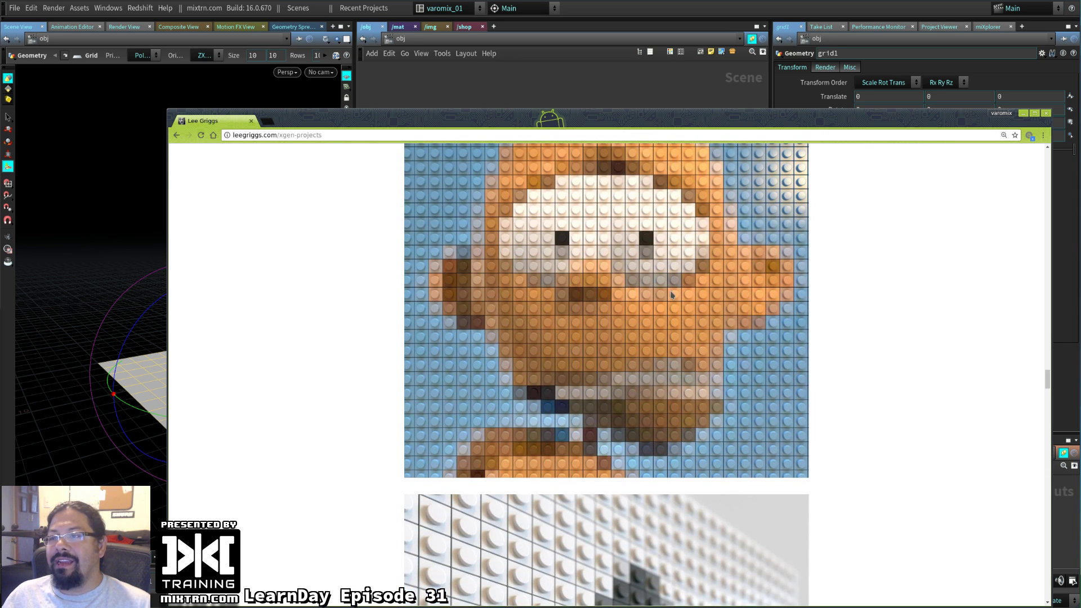
scroll(602, 310, "down", 7)
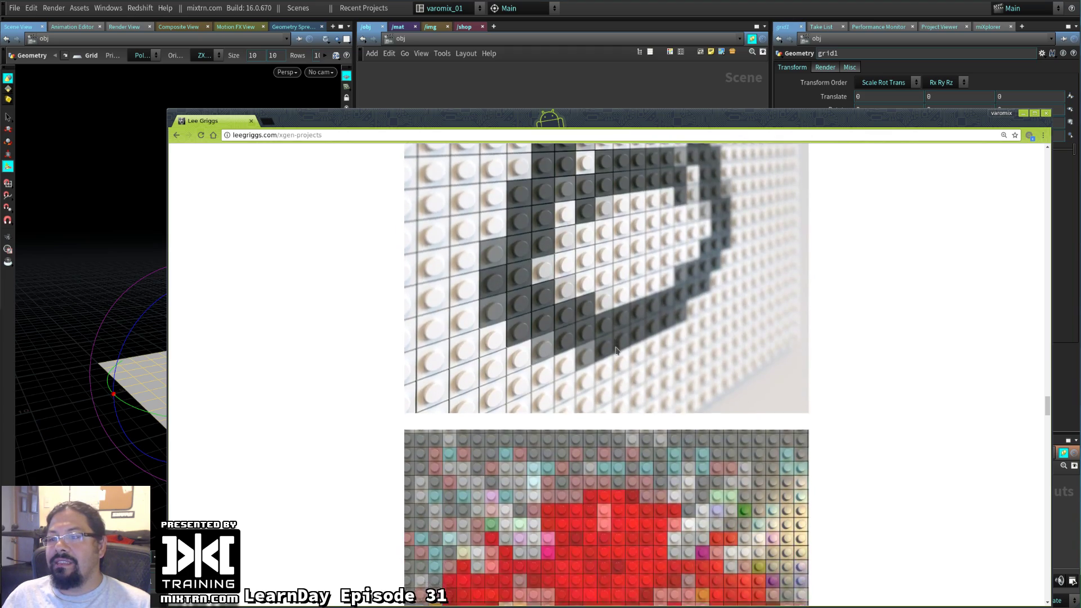
scroll(615, 350, "down", 20)
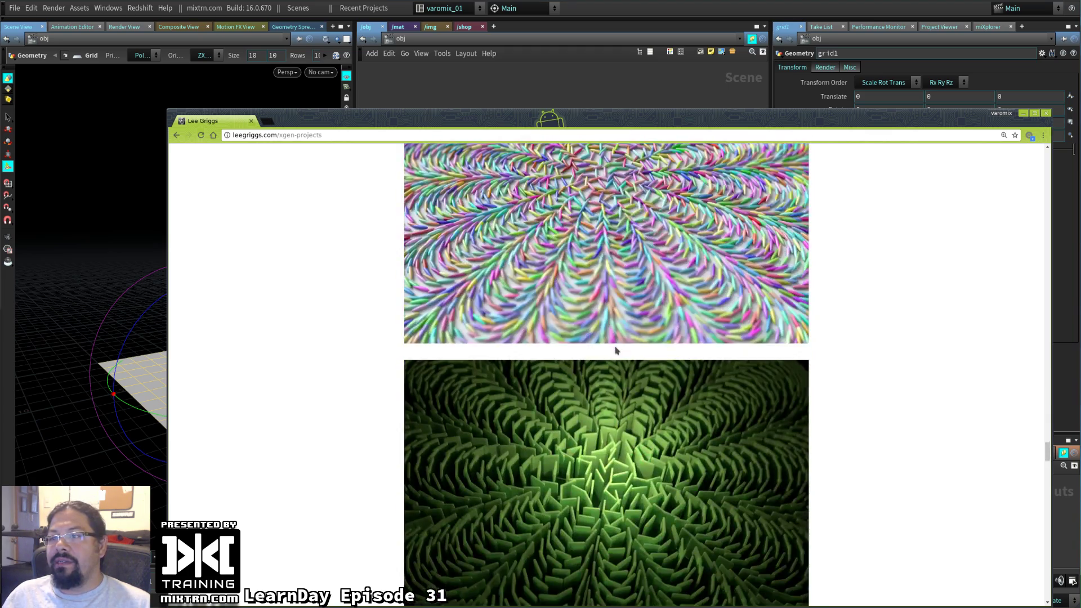
scroll(615, 350, "down", 15)
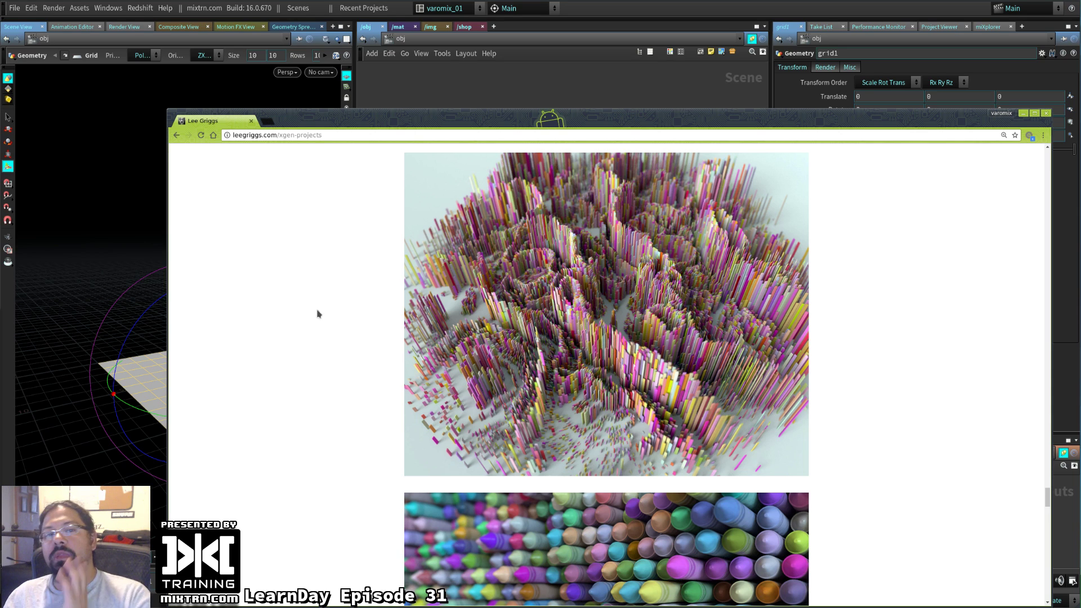
scroll(647, 310, "down", 4)
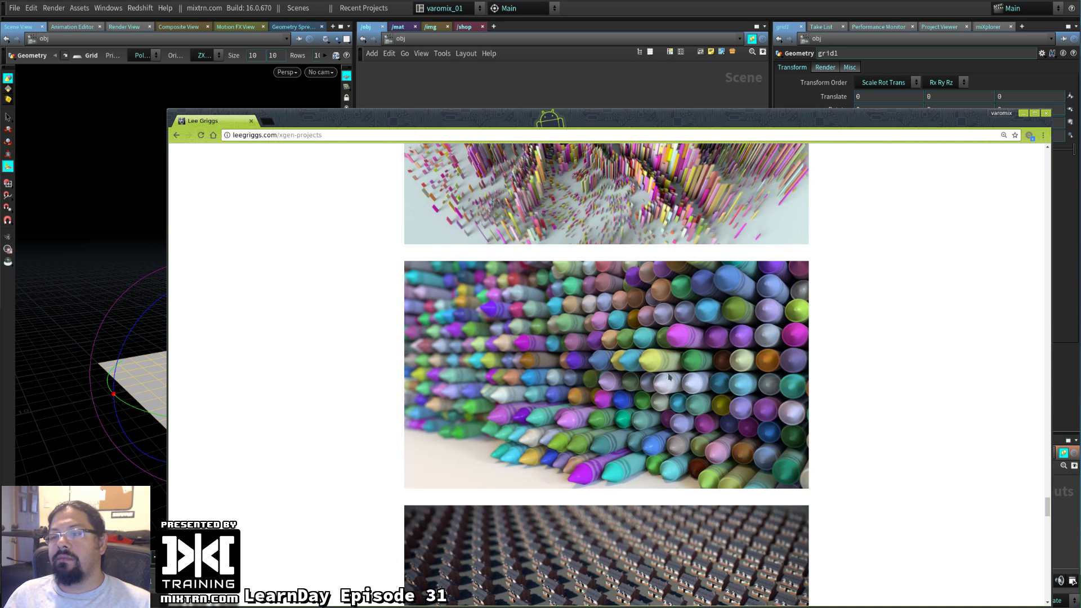
scroll(583, 376, "down", 11)
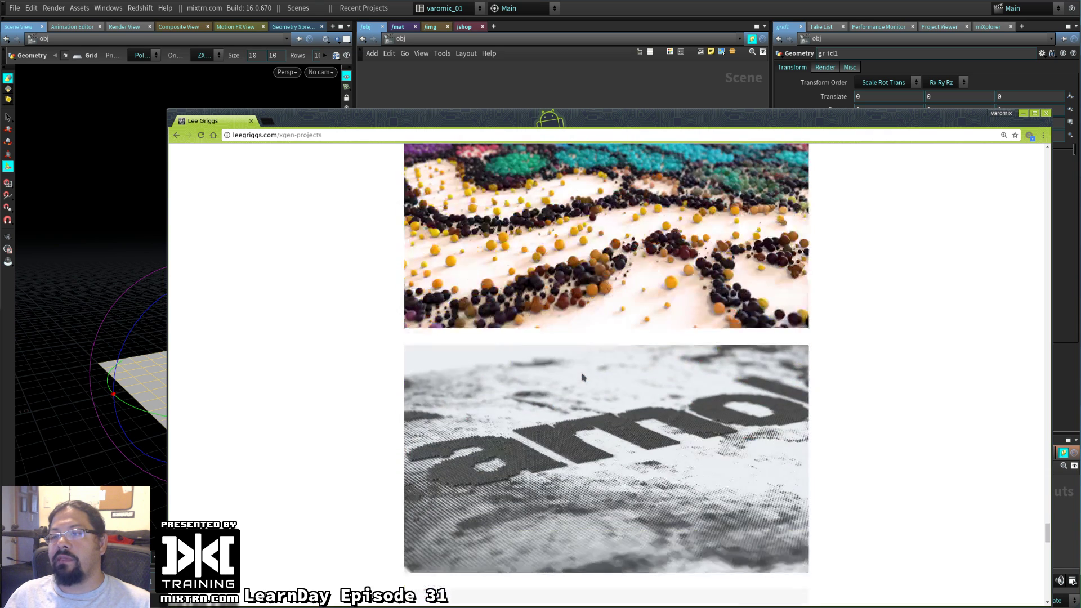
scroll(583, 375, "down", 4)
scroll(607, 338, "up", 3)
scroll(630, 372, "down", 3)
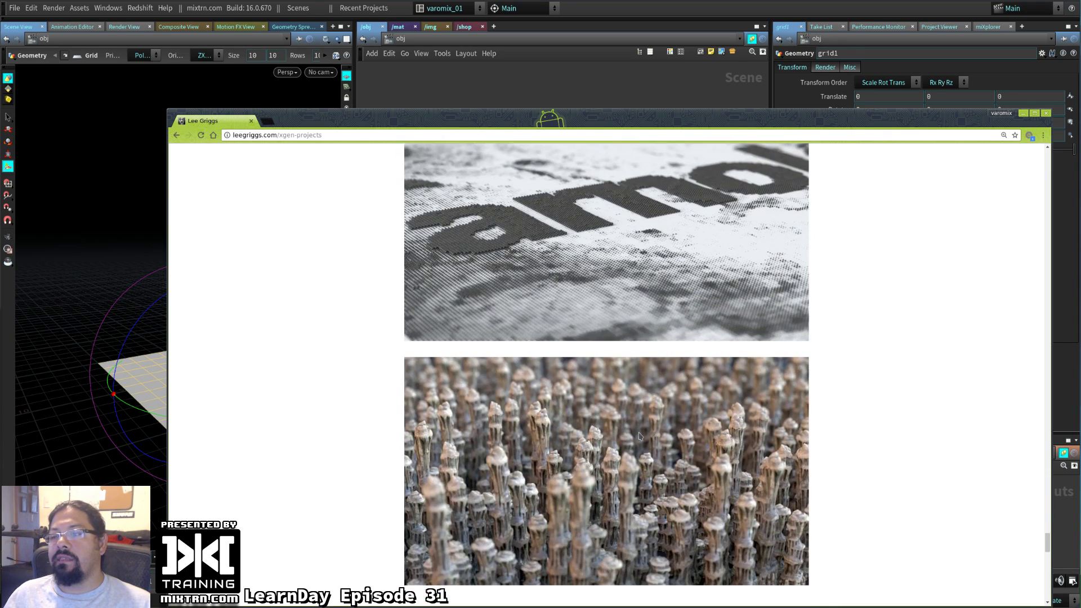
scroll(615, 274, "down", 8)
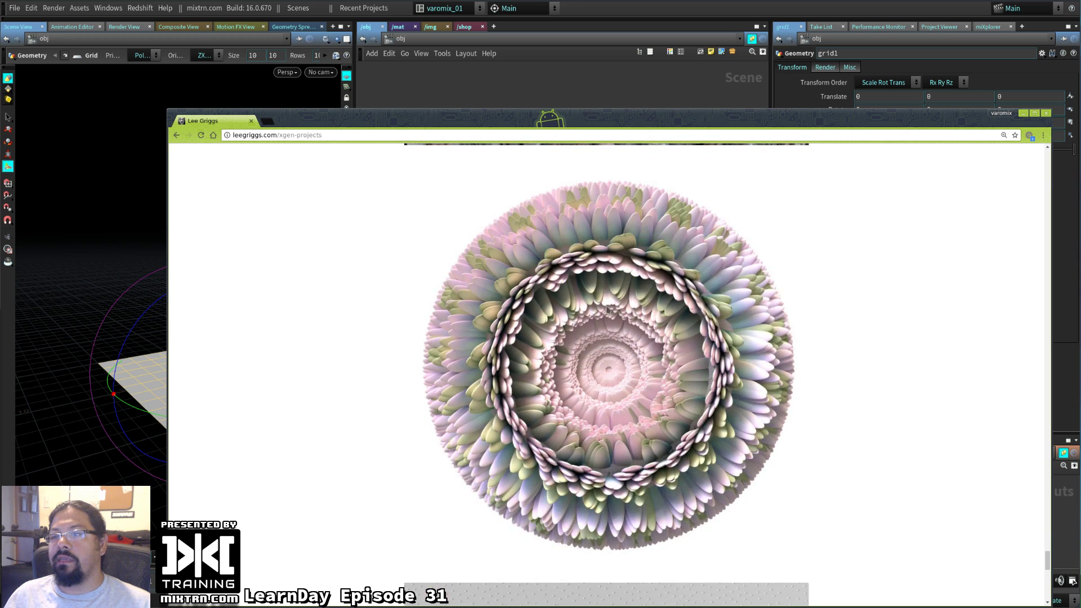
scroll(606, 309, "down", 8)
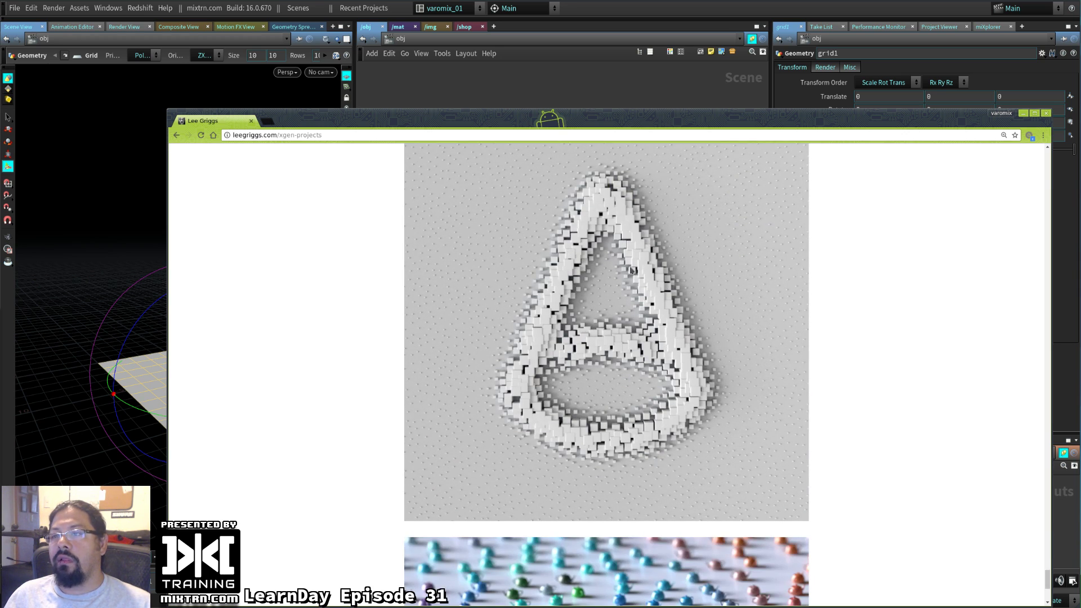
scroll(631, 270, "down", 4)
scroll(592, 370, "up", 4)
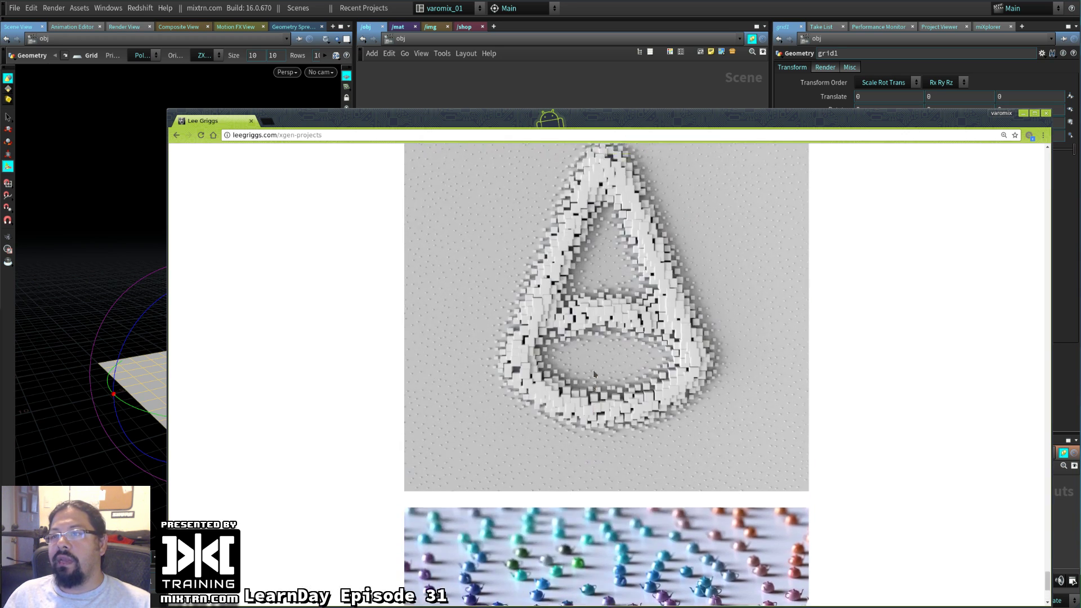
scroll(592, 369, "up", 17)
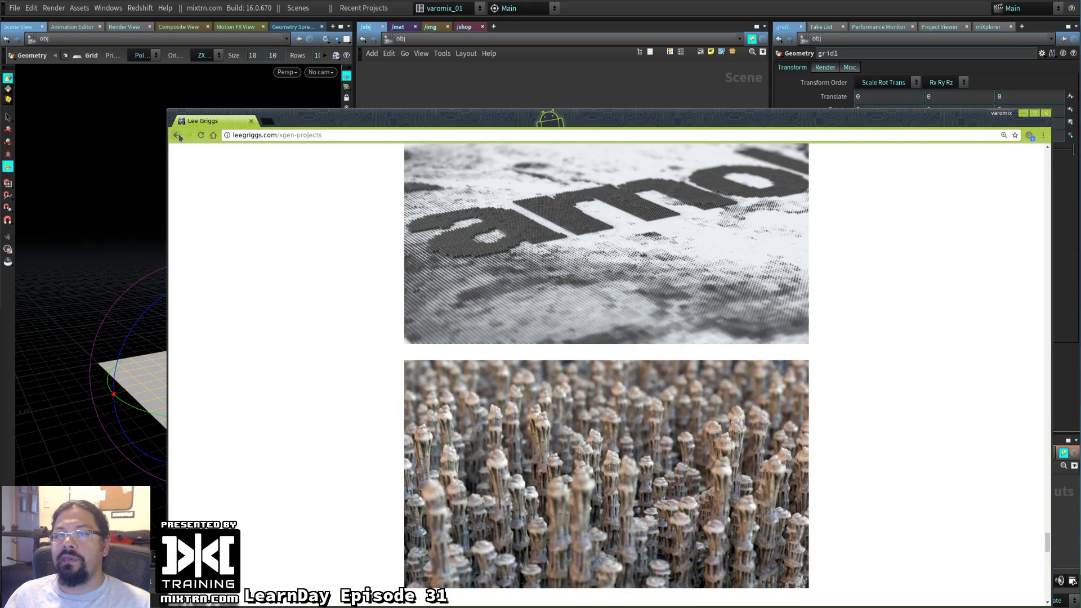
Return to the leegriggs.com project gallery, view it from the start, and highlight the site's address
left_click(177, 136)
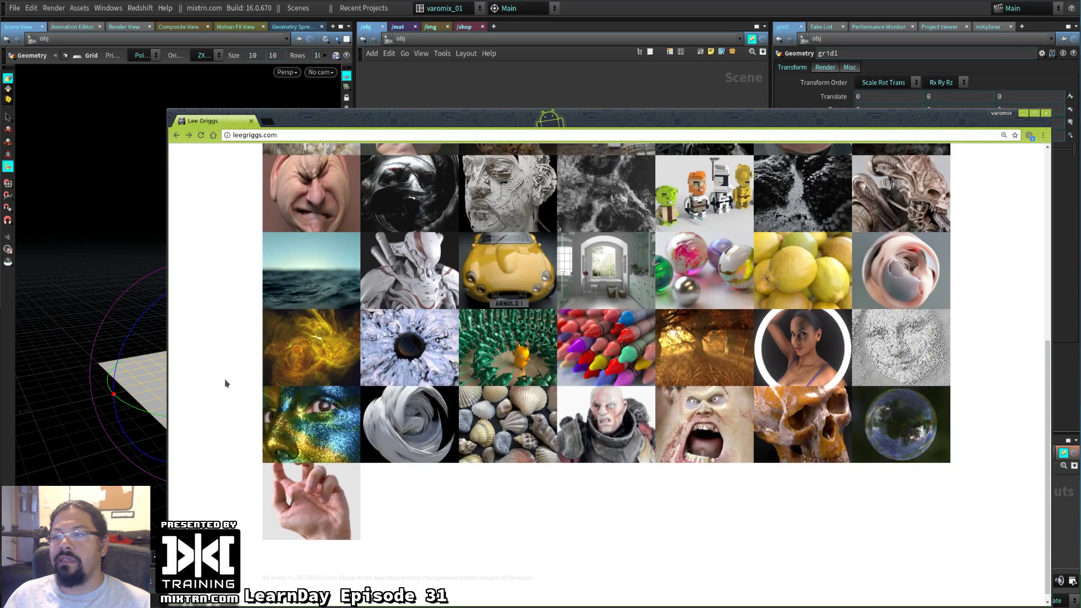
scroll(225, 383, "up", 10)
double_click(272, 135)
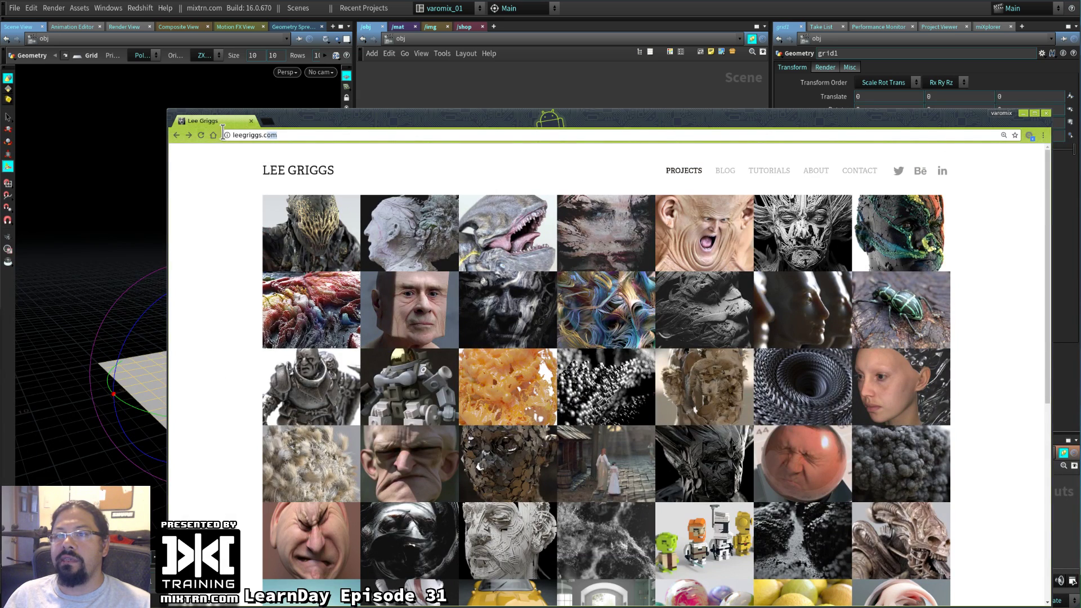
left_click(223, 135)
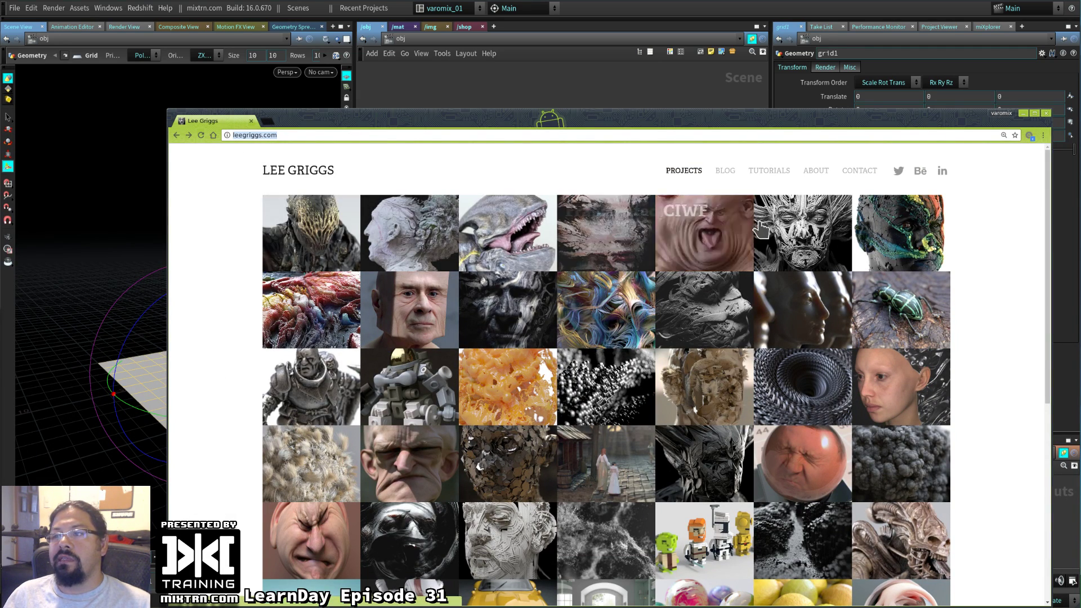
Open the Deformations project, examine its distorted head renders, and return to the project gallery
left_click(415, 311)
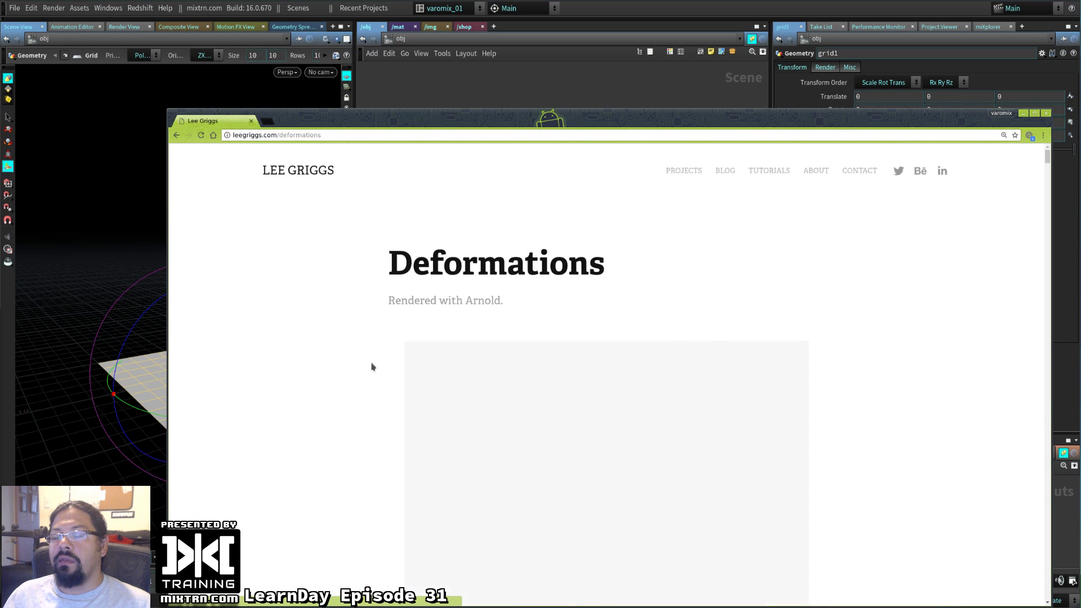
scroll(355, 391, "down", 8)
scroll(360, 394, "down", 15)
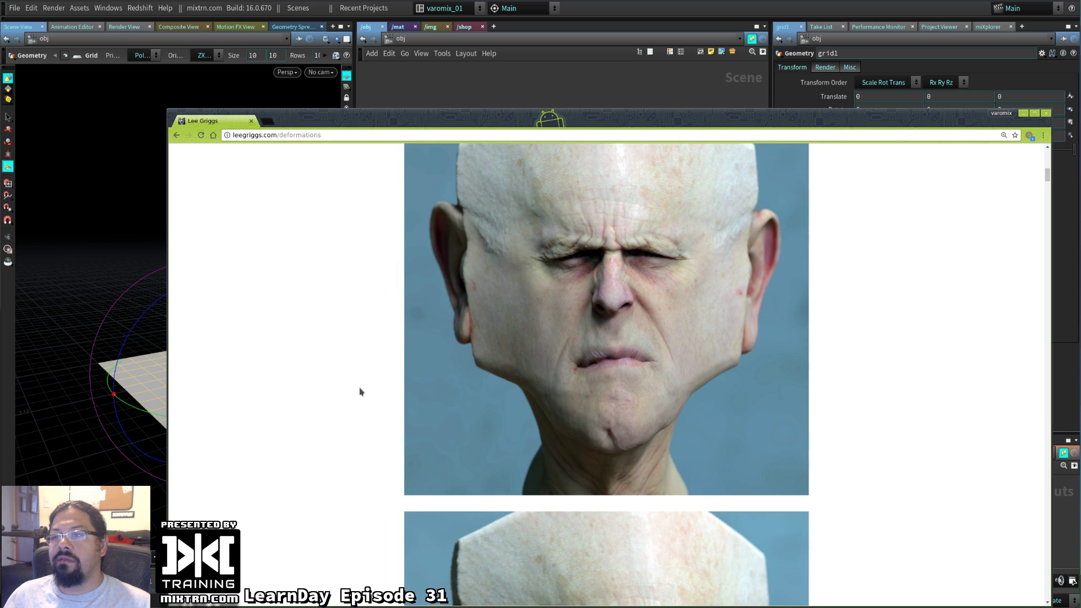
scroll(360, 400, "down", 15)
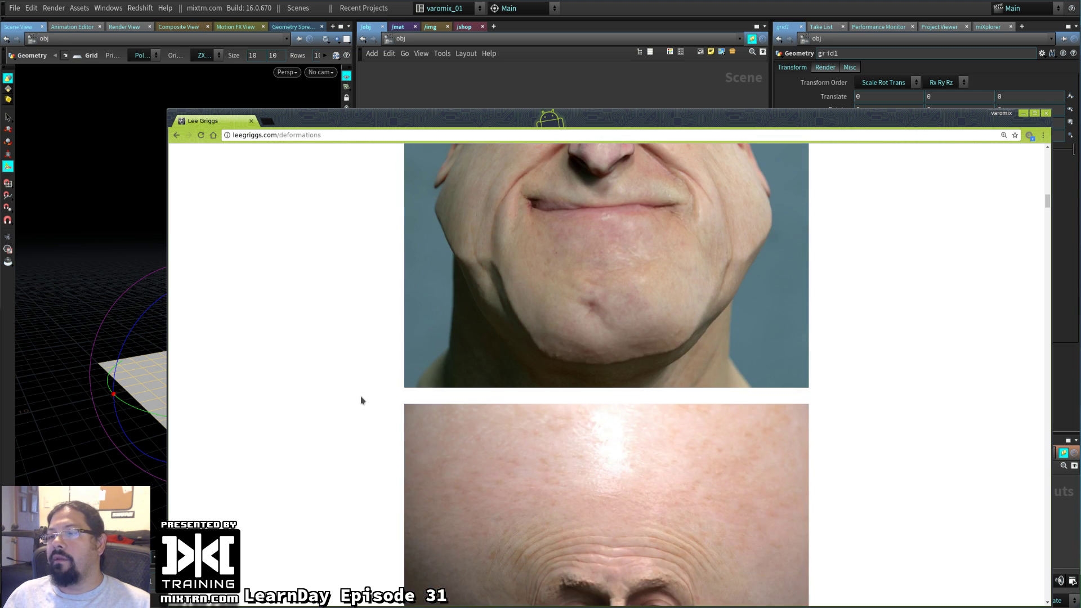
scroll(363, 400, "down", 8)
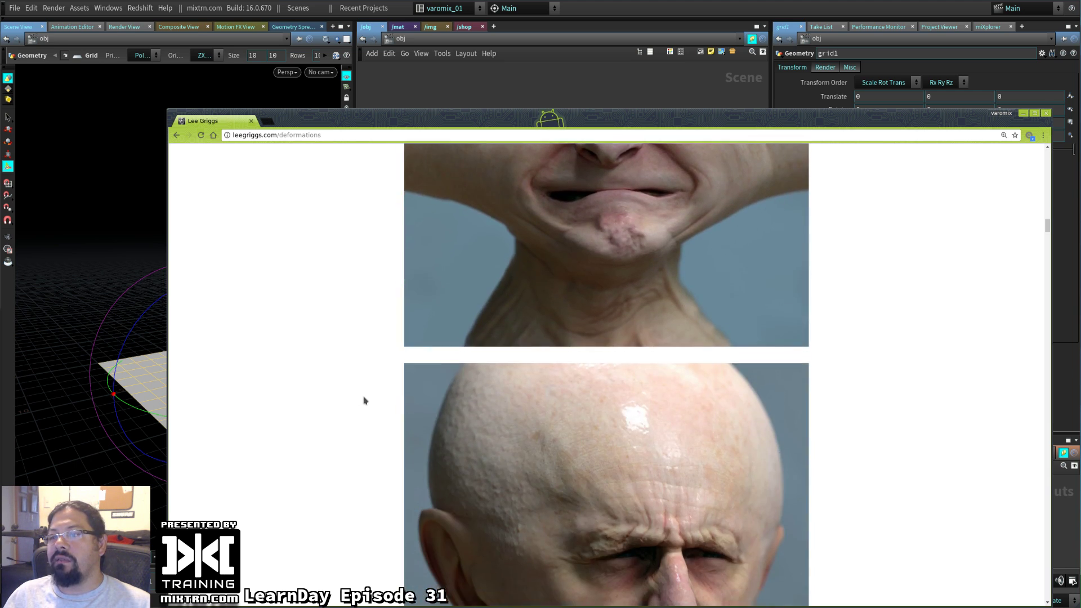
left_click(177, 135)
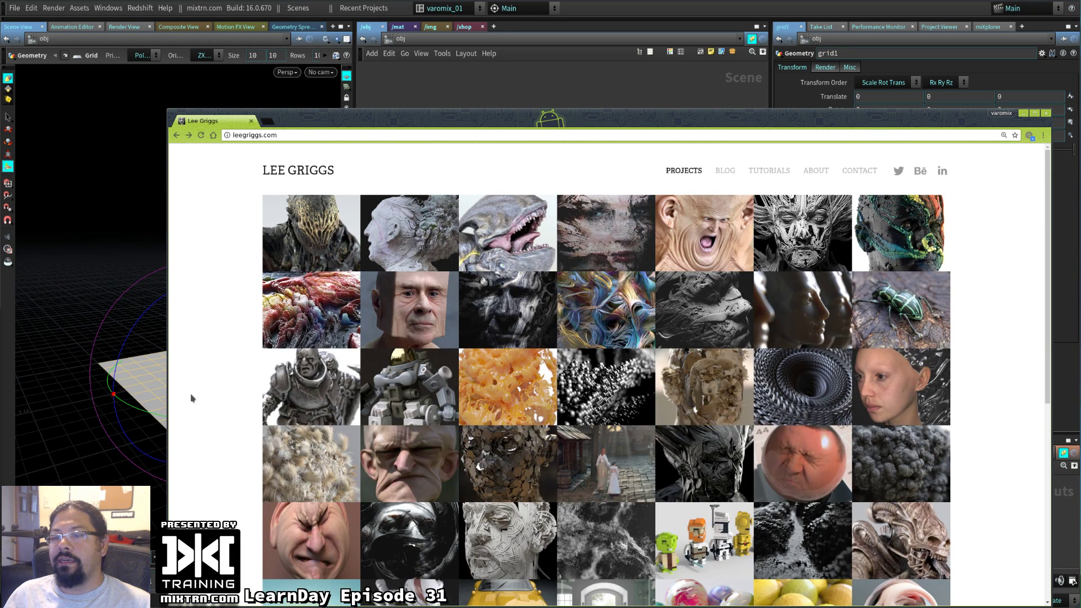
Minimize the browser to return to Houdini, enter the grid1 geometry object, and move its grid node higher in the network
left_click(1023, 113)
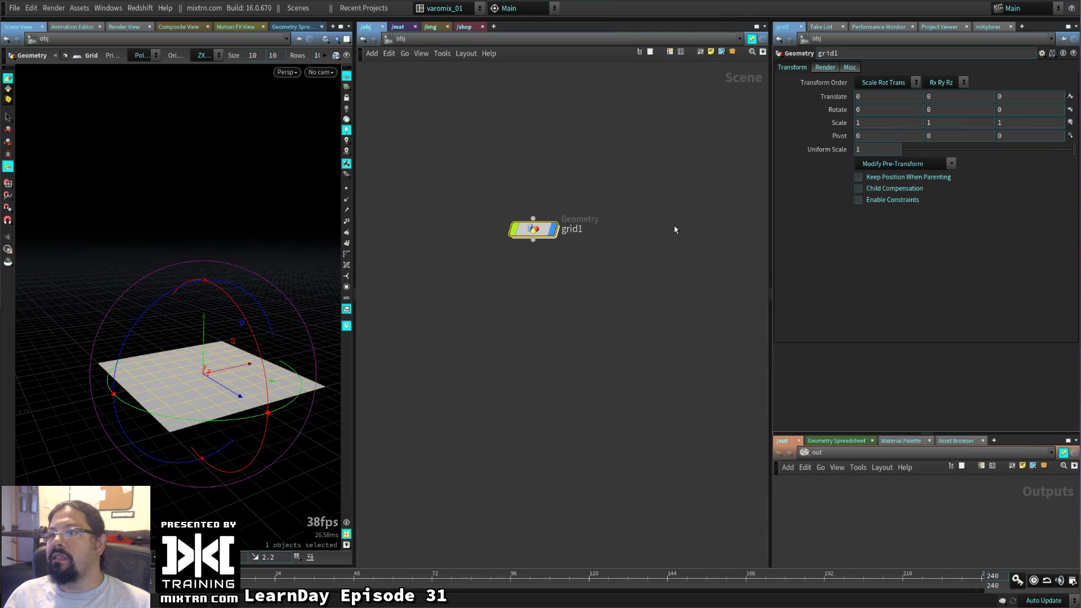
left_click_drag(527, 224, 537, 220)
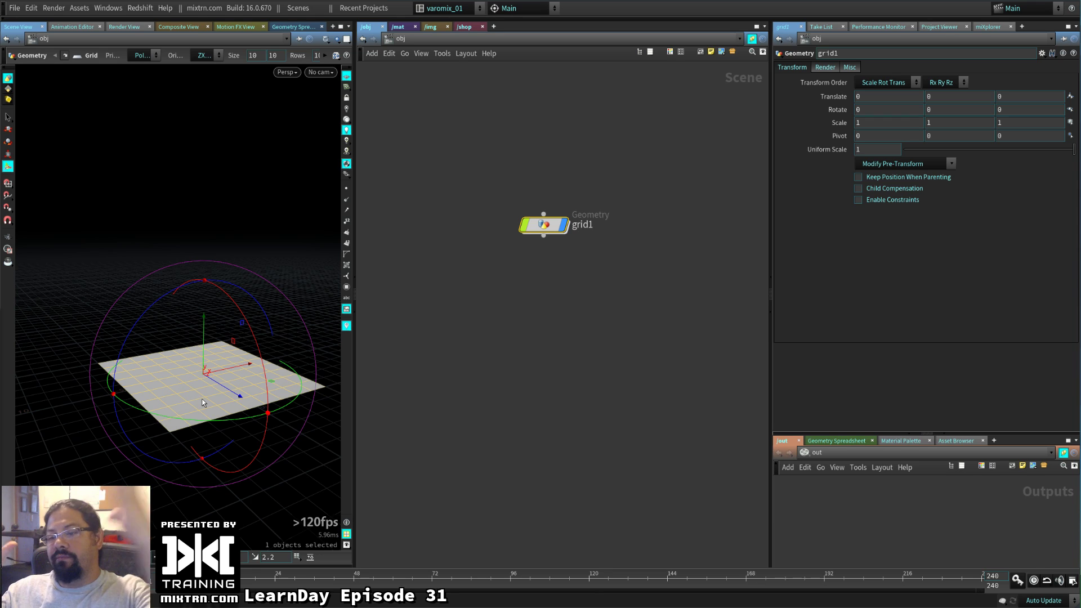
double_click(548, 224)
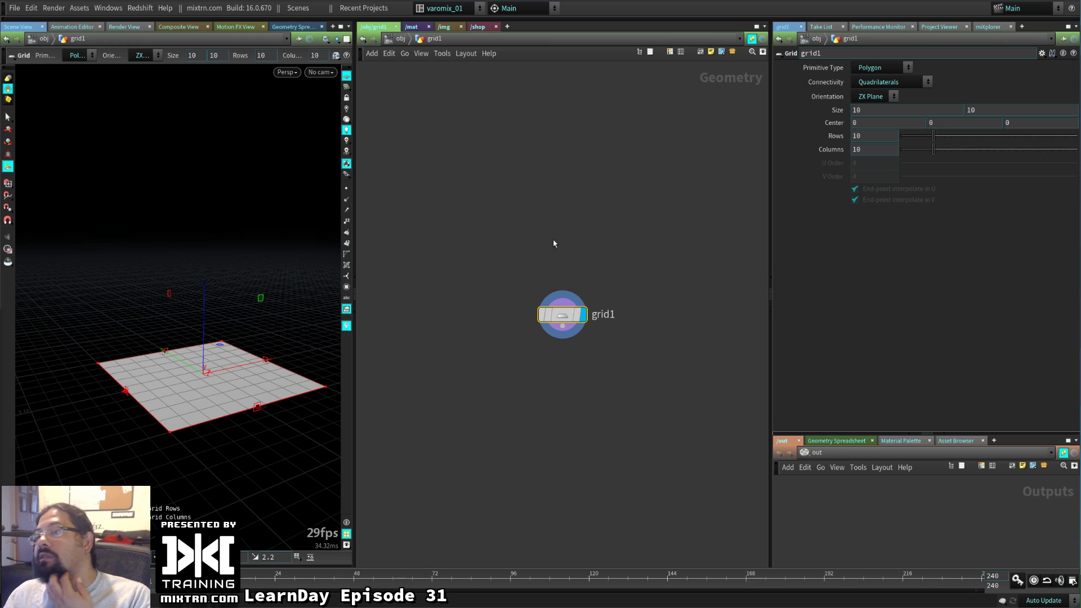
left_click_drag(562, 314, 521, 236)
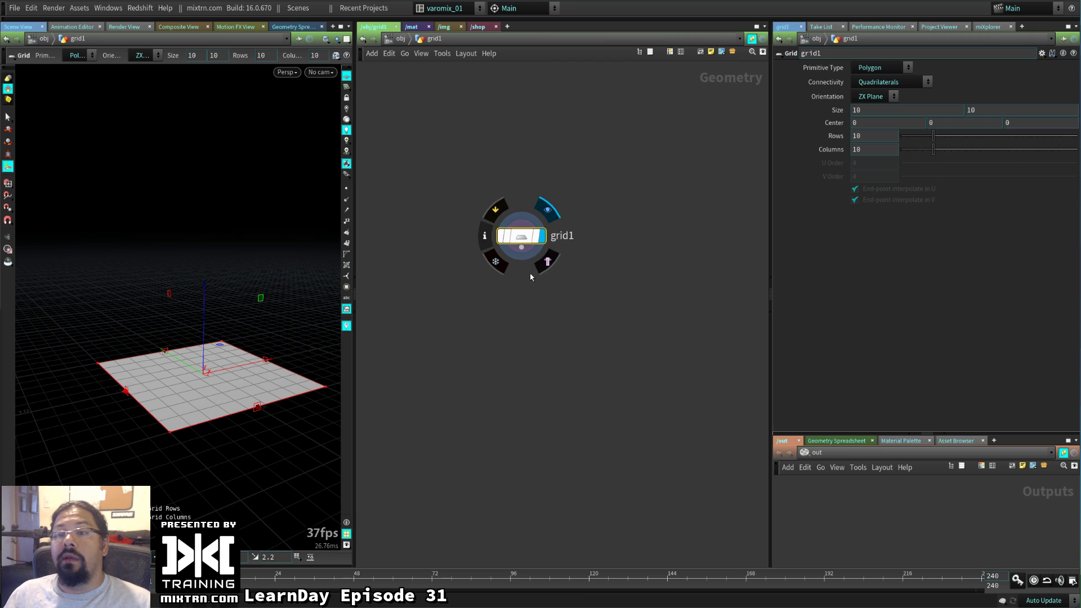
Add a Scatter node connected to the grid1 node's output and place it directly below the grid
key("Tab")
type("scatter")
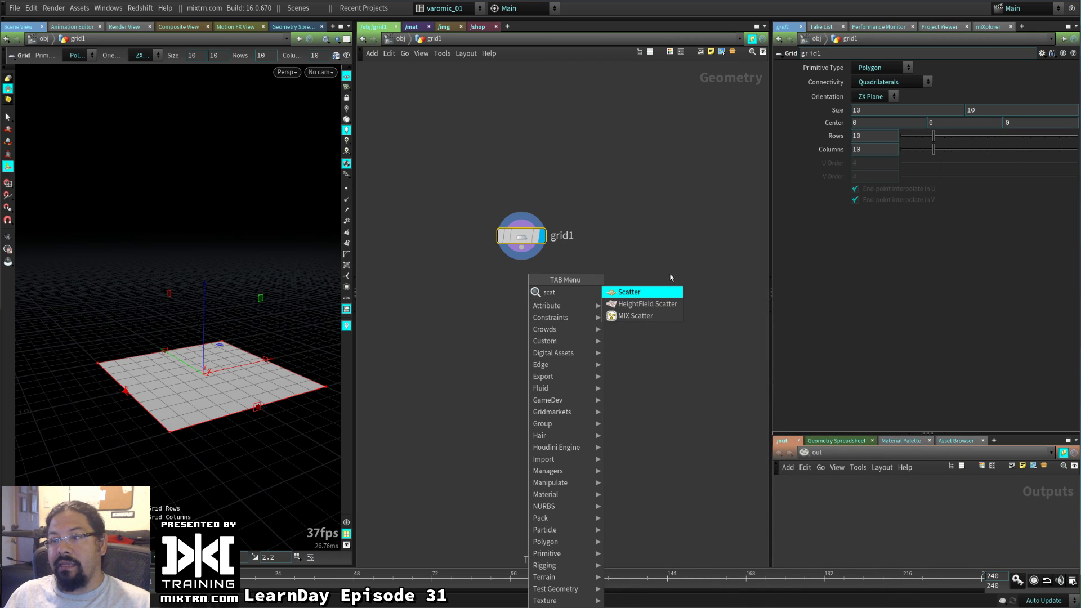
key("Return")
mouse_move(521, 259)
left_mouse_down()
mouse_move(488, 298)
mouse_move(521, 279)
left_mouse_up()
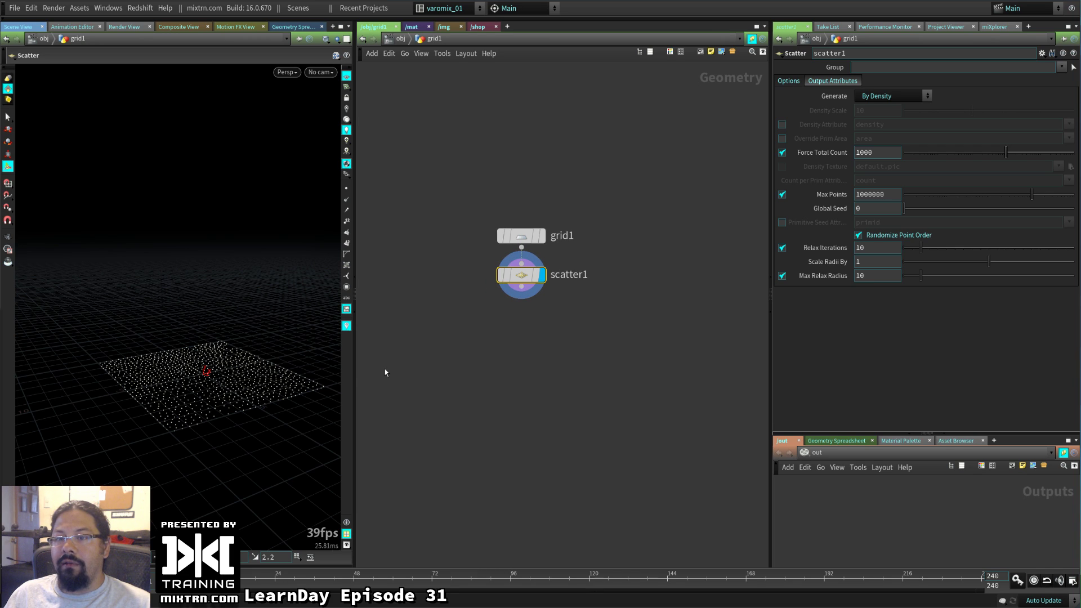
Turn on point display in the viewport and examine the scattered points from above
left_click_drag(223, 342, 249, 393, "alt")
right_click_drag(248, 393, 289, 429, "alt")
middle_click_drag(289, 429, 183, 224, "alt")
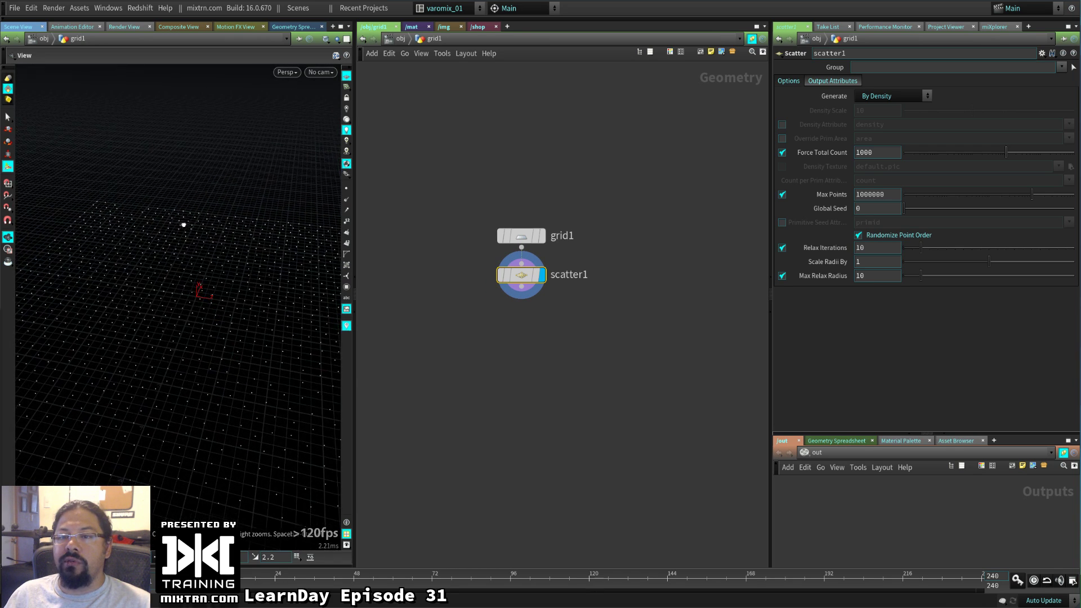
left_click(347, 188)
left_click_drag(174, 272, 137, 352, "alt")
key("Escape")
Show the grid1 node's output in the viewport and delete the Scatter node from the network
left_click_drag(523, 276, 529, 320)
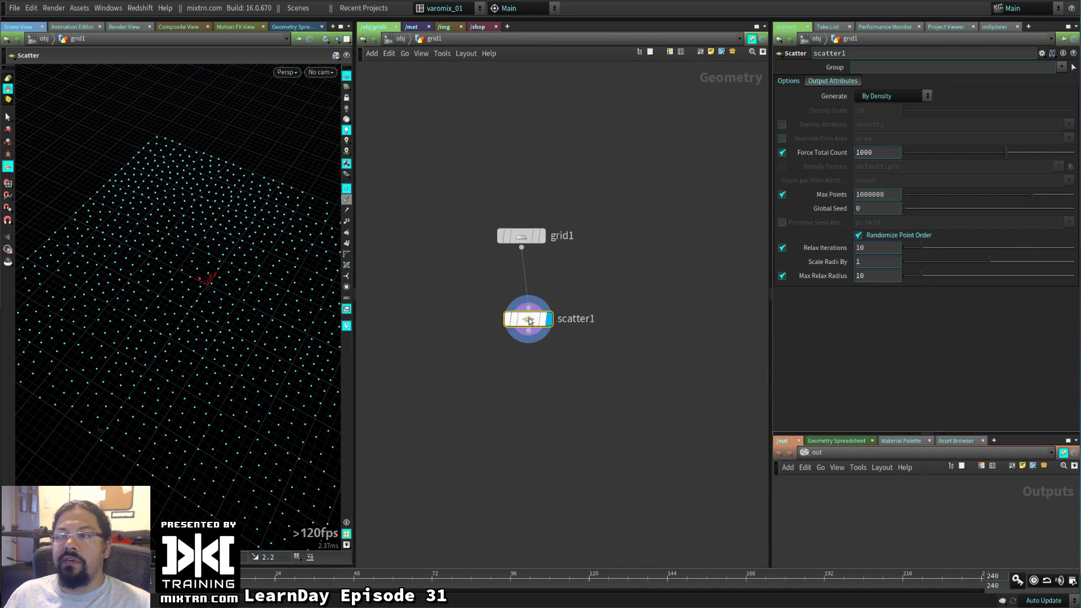
left_click_drag(517, 238, 533, 221)
left_click(556, 219)
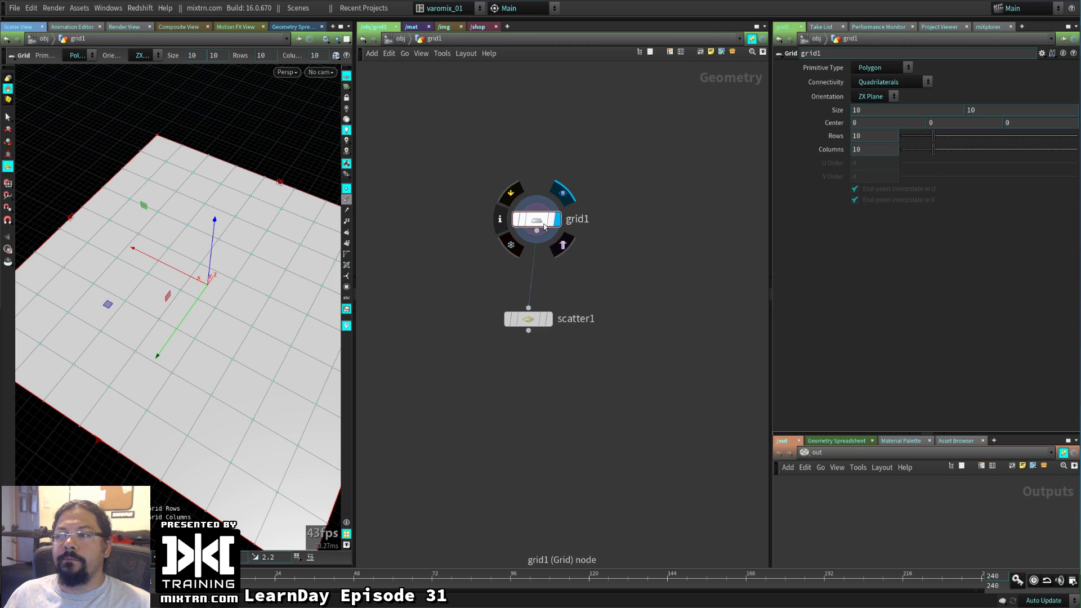
left_click_drag(219, 311, 225, 343)
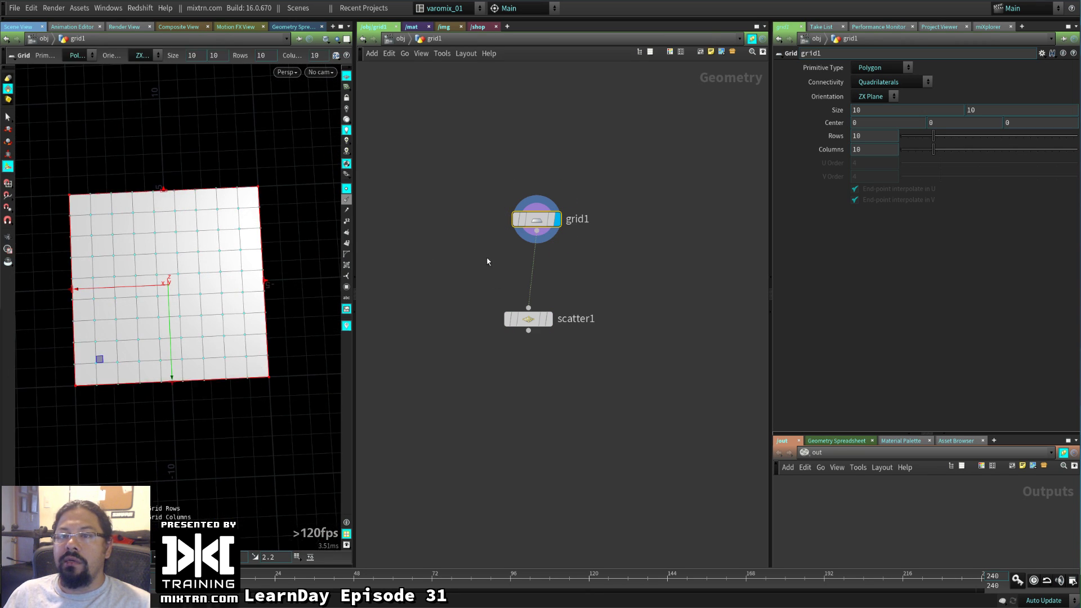
left_click(528, 318)
key("Delete")
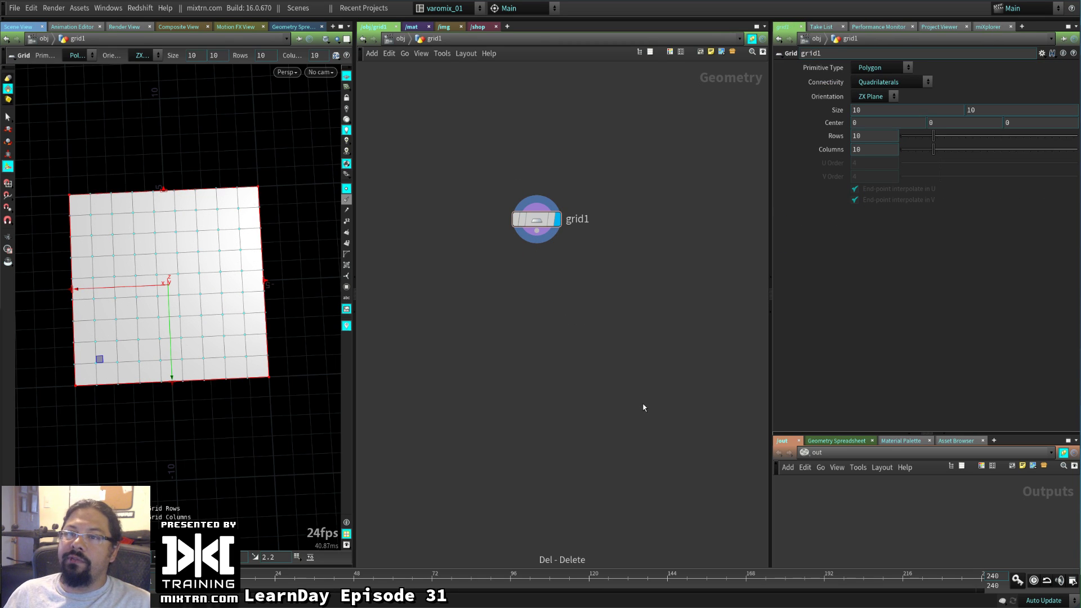
Add a Group Create node connected to grid1's output, directly below the grid node
mouse_move(539, 234)
key("Tab")
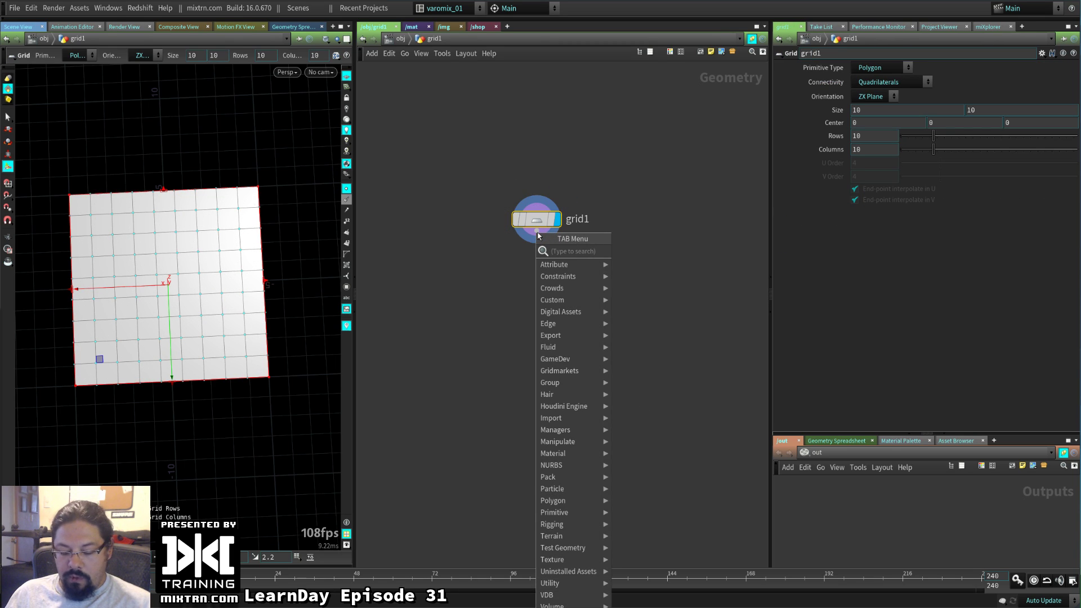
type("group c")
key("Return")
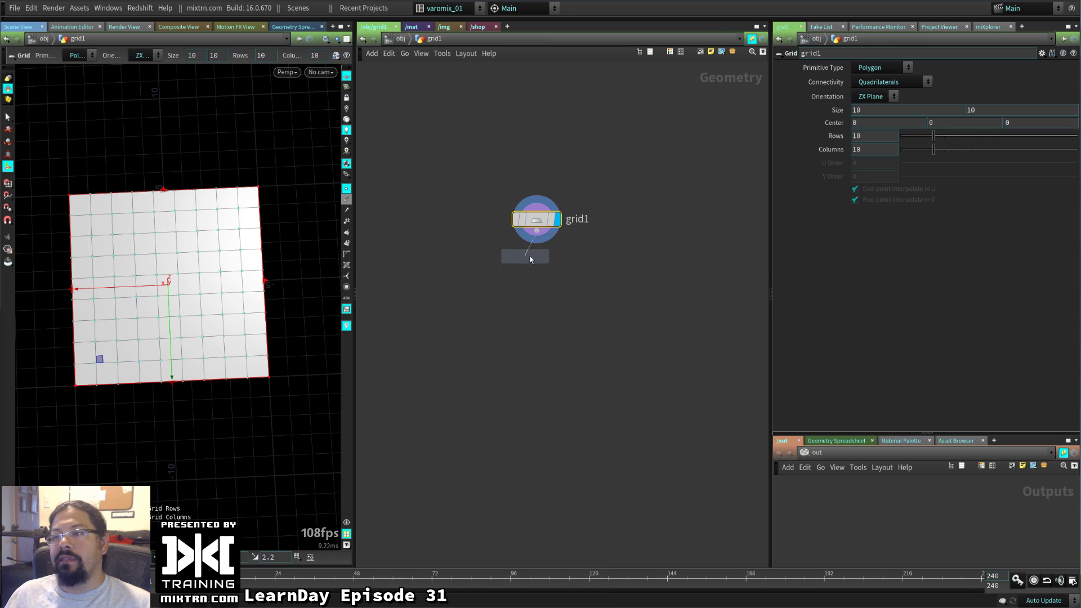
left_click(539, 265)
mouse_move(540, 268)
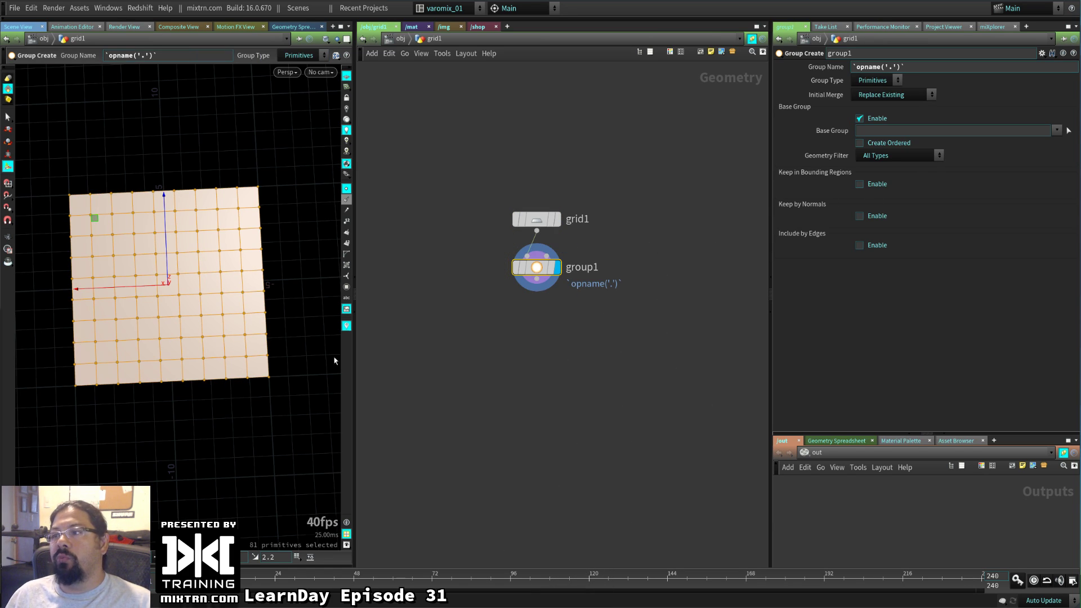
key("Escape")
Set the Group Create node's group type to Points, widen the viewport pane and show the grid in wireframe
scroll(177, 281, "up", 5)
left_click(875, 80)
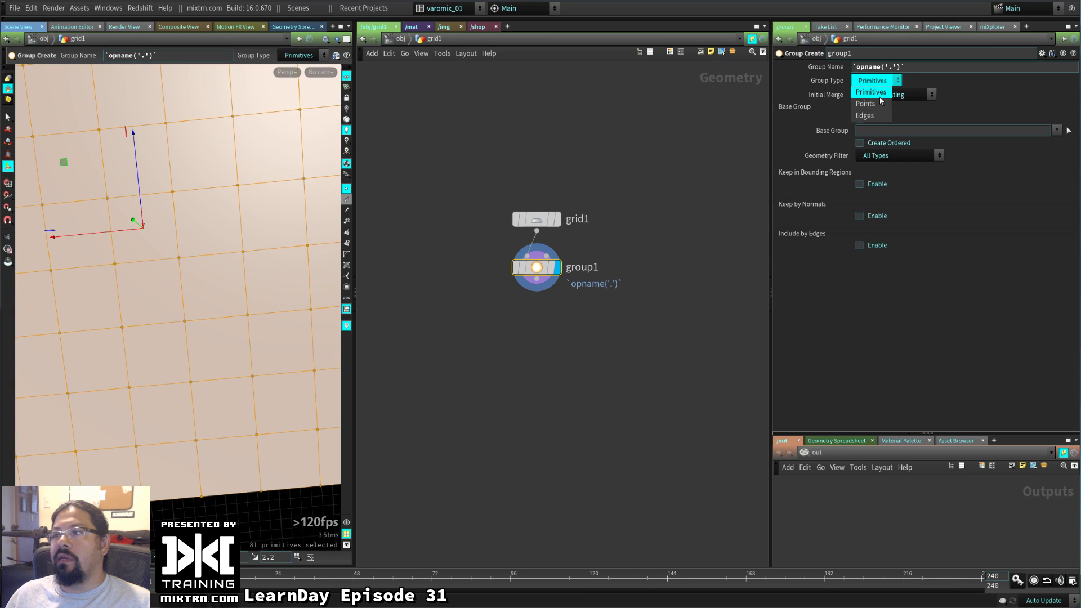
left_click(869, 90)
scroll(170, 344, "down", 3)
left_click_drag(170, 343, 453, 393, "alt")
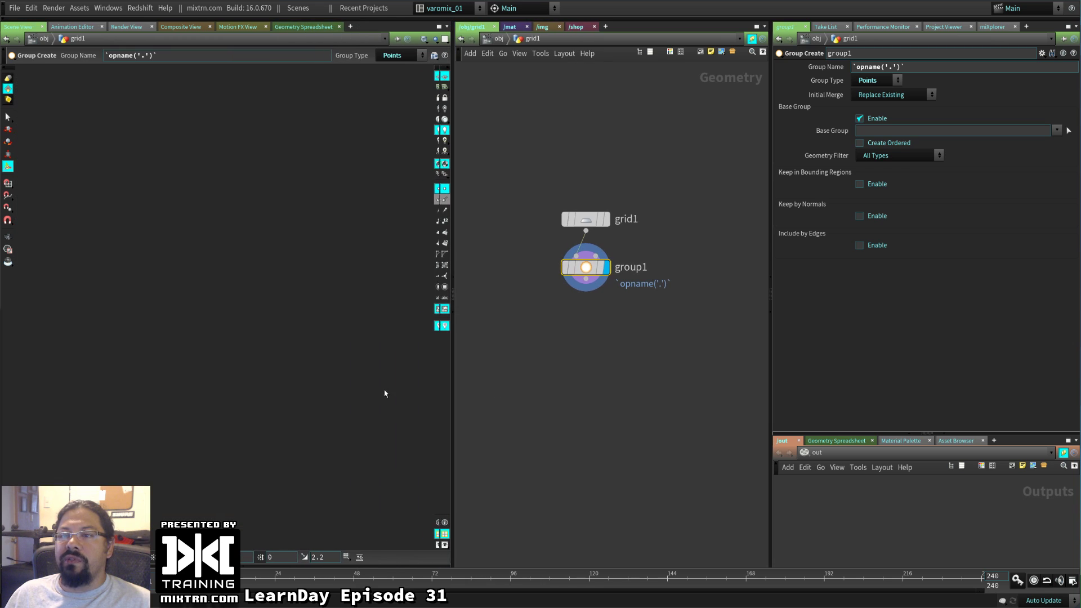
left_click_drag(309, 383, 311, 358, "alt")
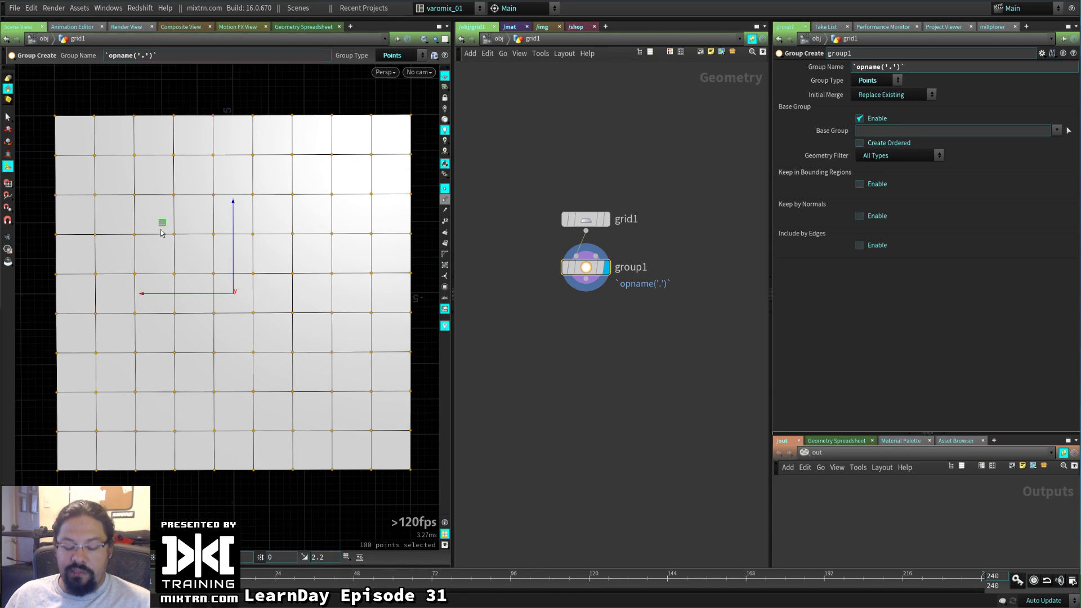
key("w")
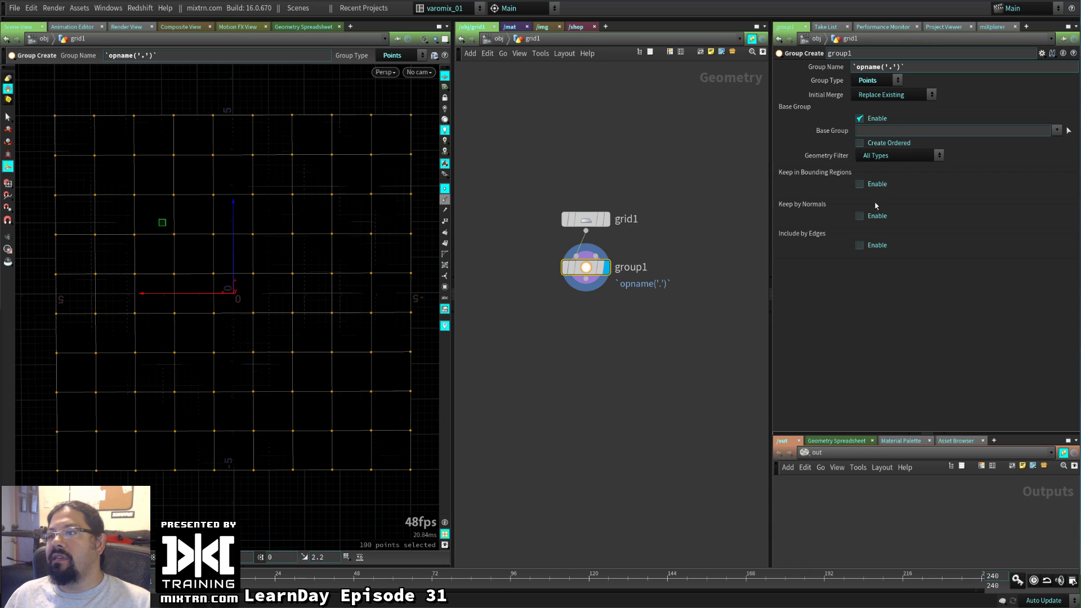
Add a Group by Range node beside the Group Create node and feed it from grid1's output
key("Tab")
type("groy")
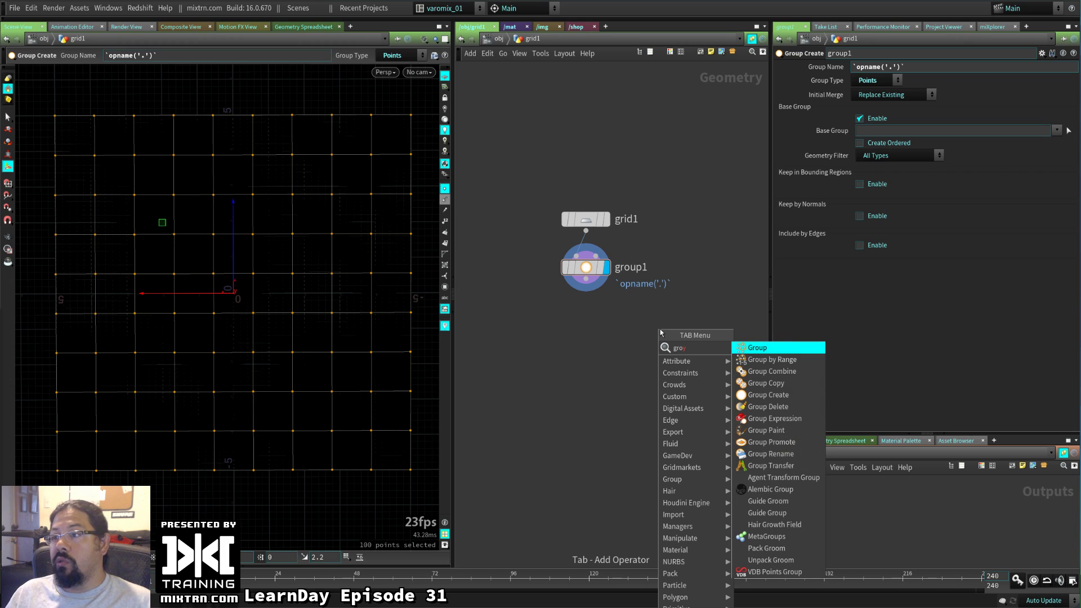
key("Down")
key("Return")
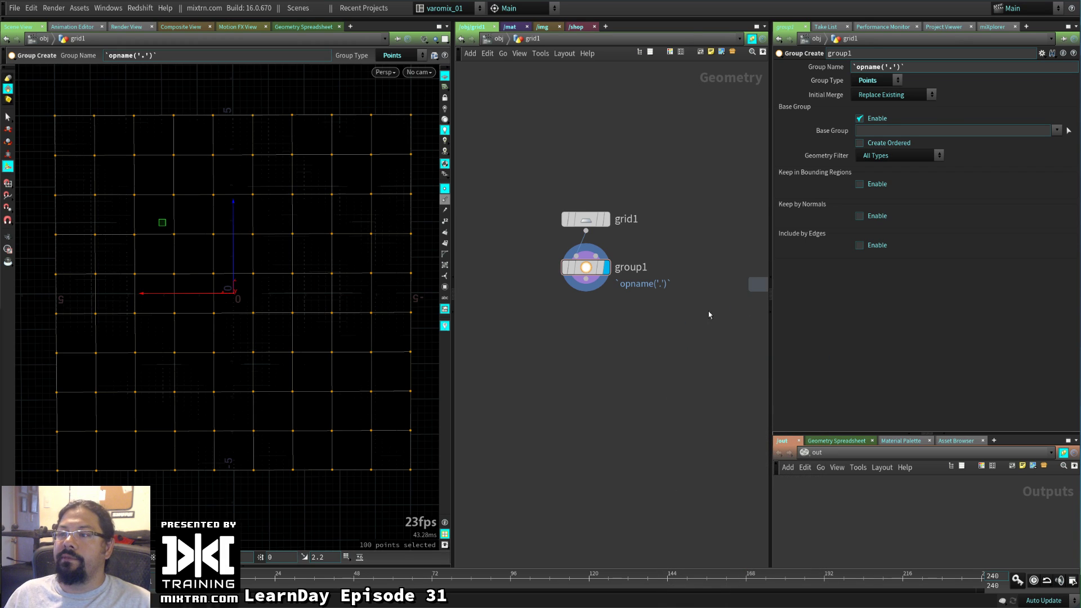
left_click(692, 310)
left_click(585, 279)
left_click(692, 299)
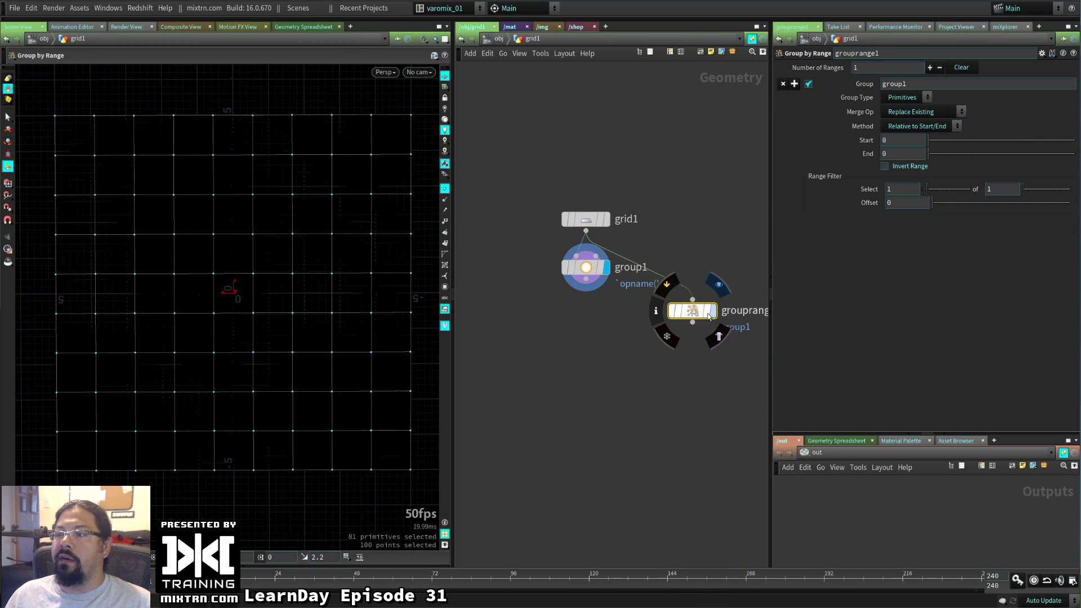
Place the Group by Range node below the grid, delete the Group Create node, and tidy the network layout
left_click_drag(696, 313, 590, 308)
left_click(588, 268)
key("Delete")
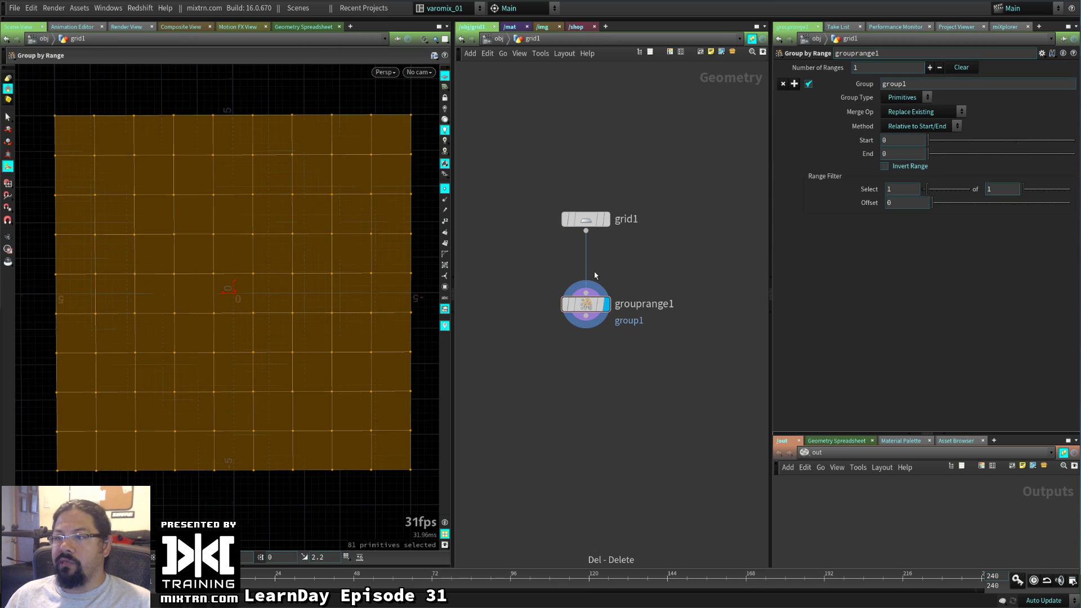
key("l")
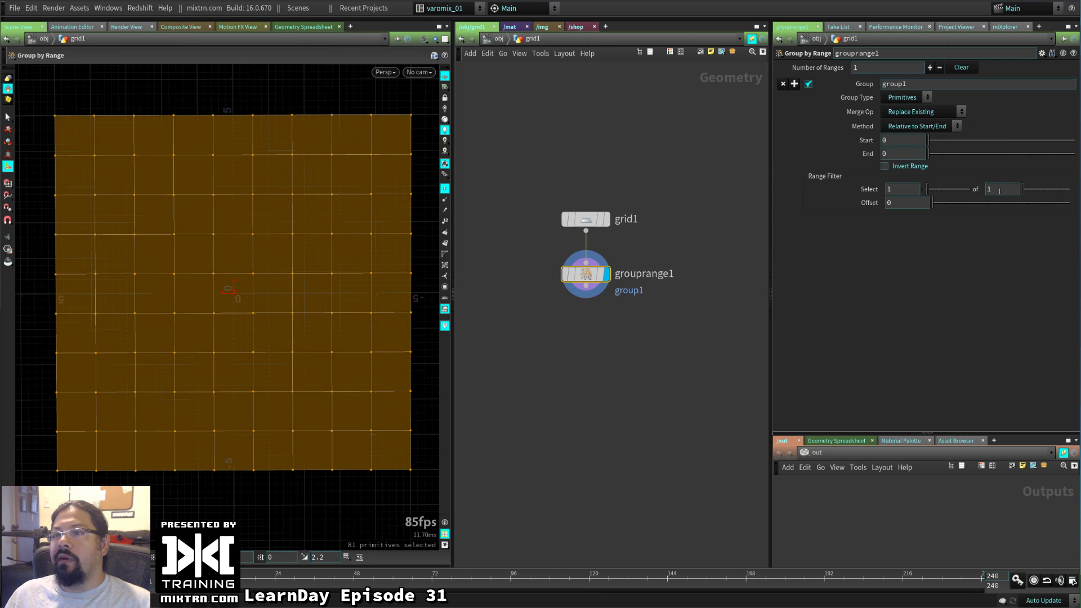
Copy the grid1 node's Rows parameter, followed by its Columns parameter
left_click(585, 219)
right_click(865, 134)
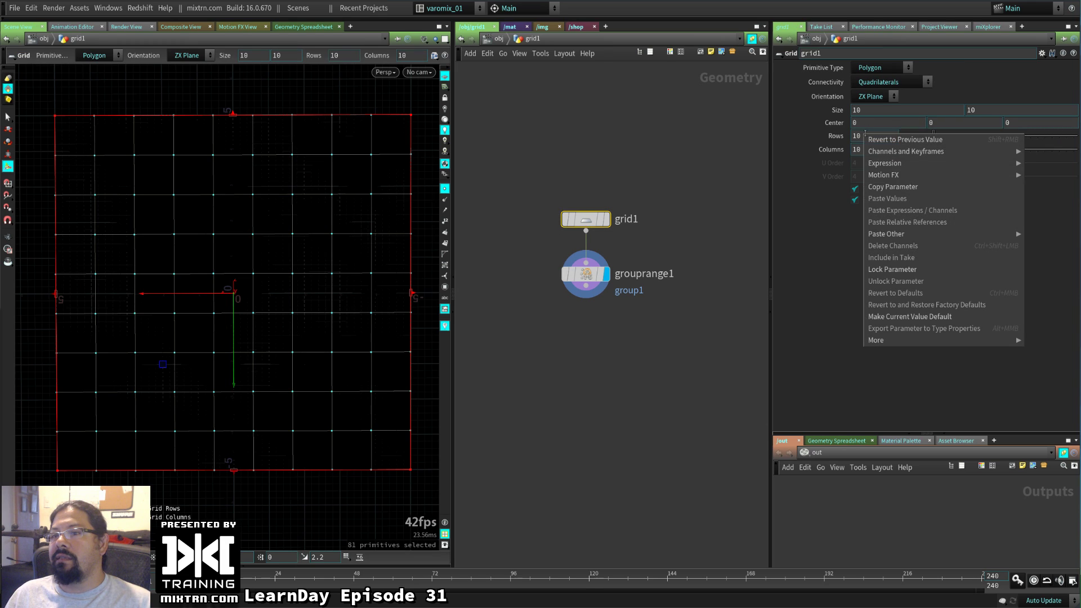
left_click(894, 187)
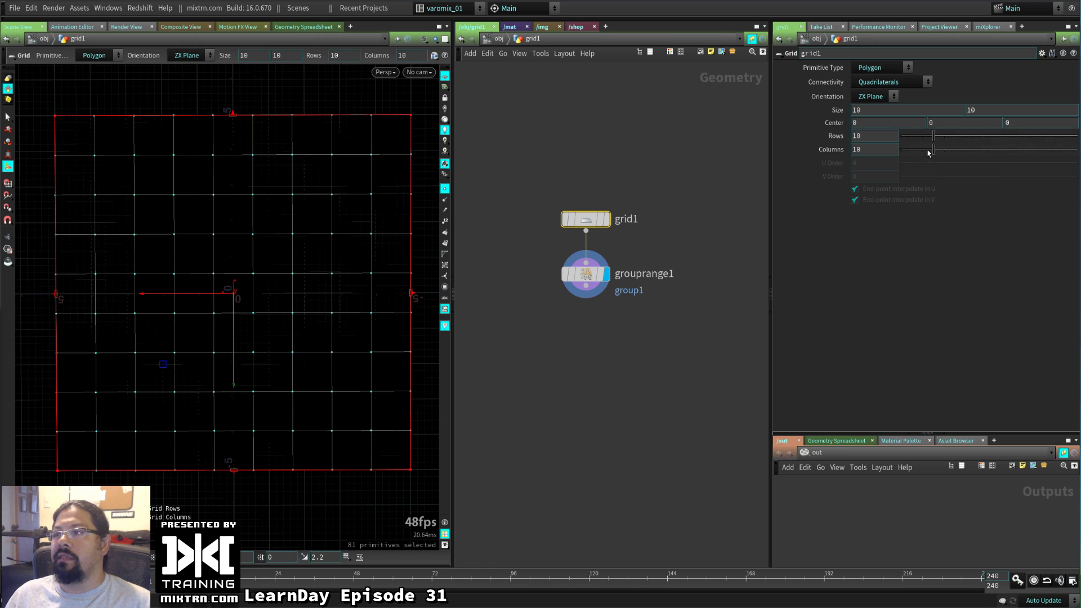
right_click(866, 149)
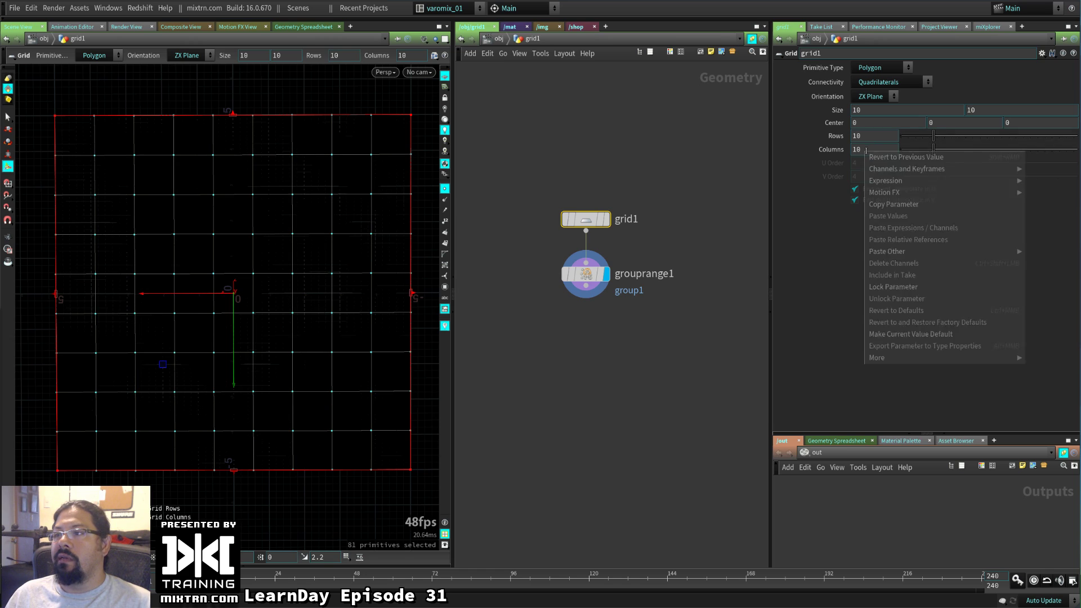
left_click(895, 204)
Try to paste the copied Columns parameter into the total value of the Group by Range node's range filter
left_click(587, 280)
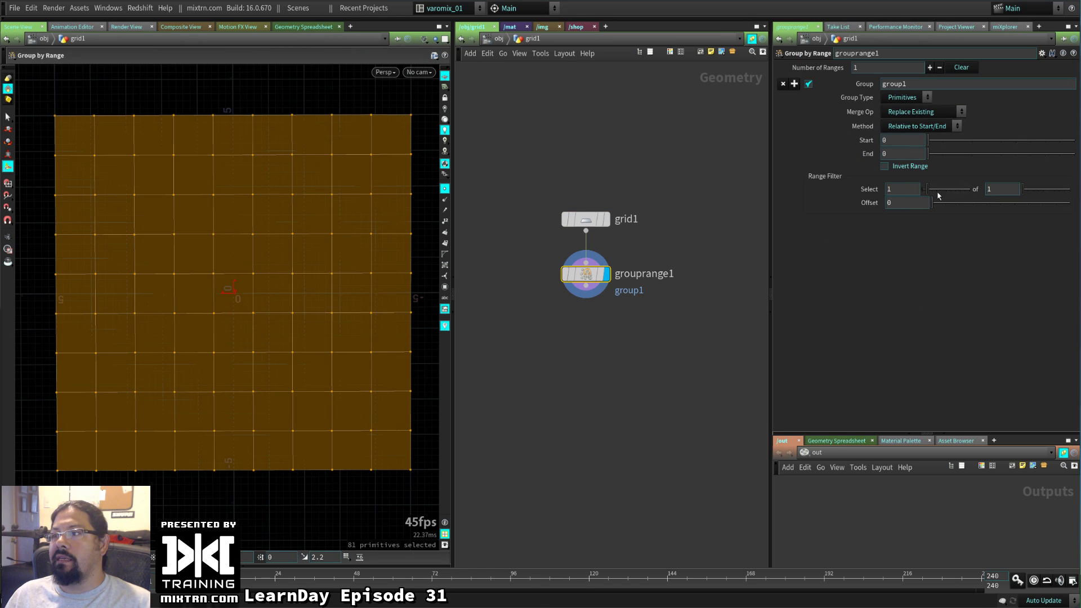
right_click(996, 190)
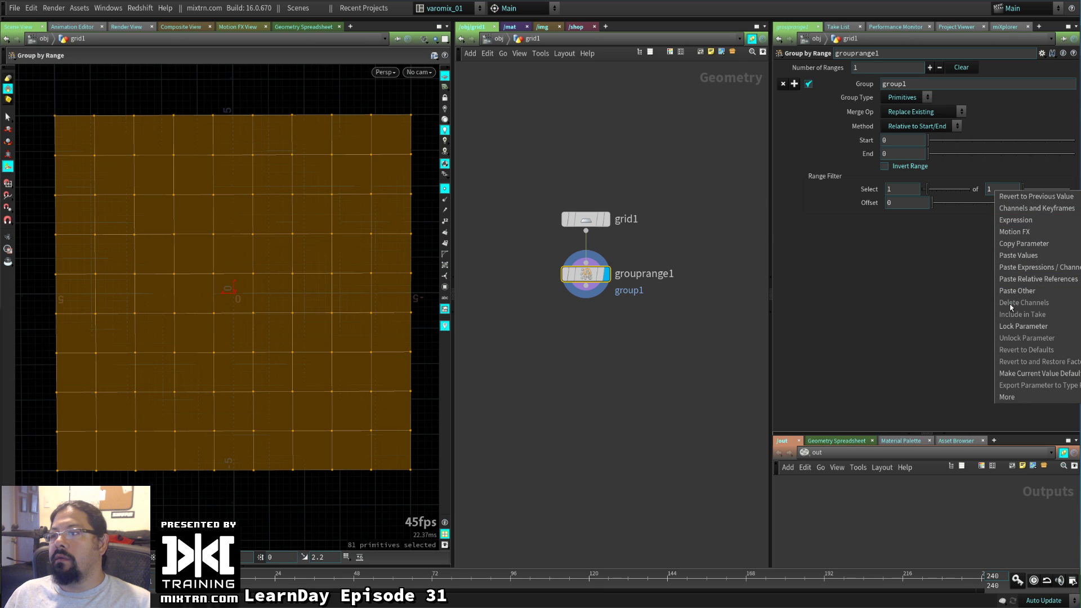
left_click(1018, 257)
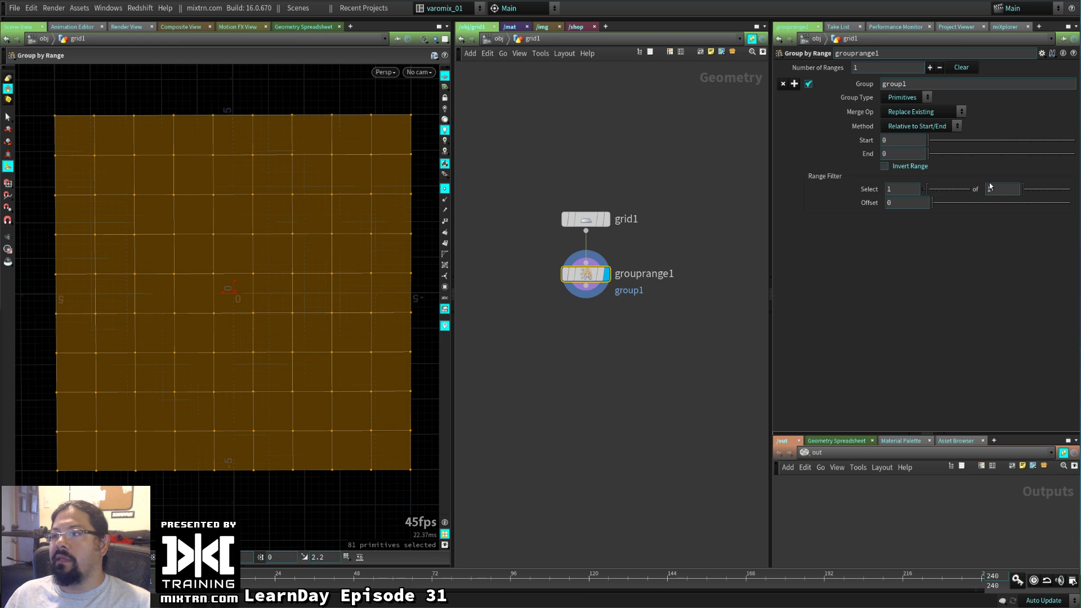
right_click(996, 190)
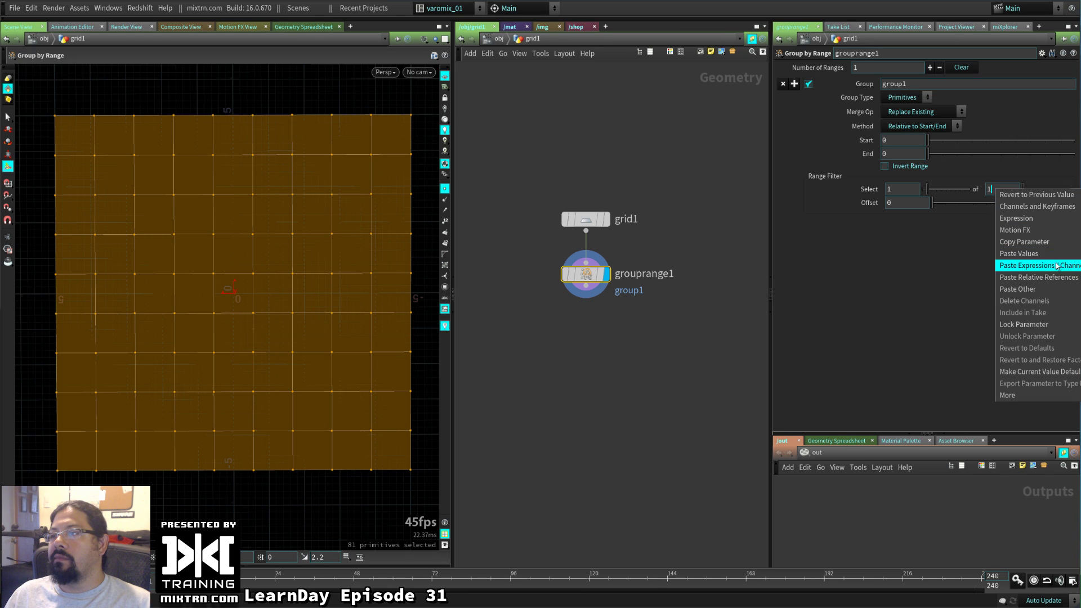
left_click(1013, 223)
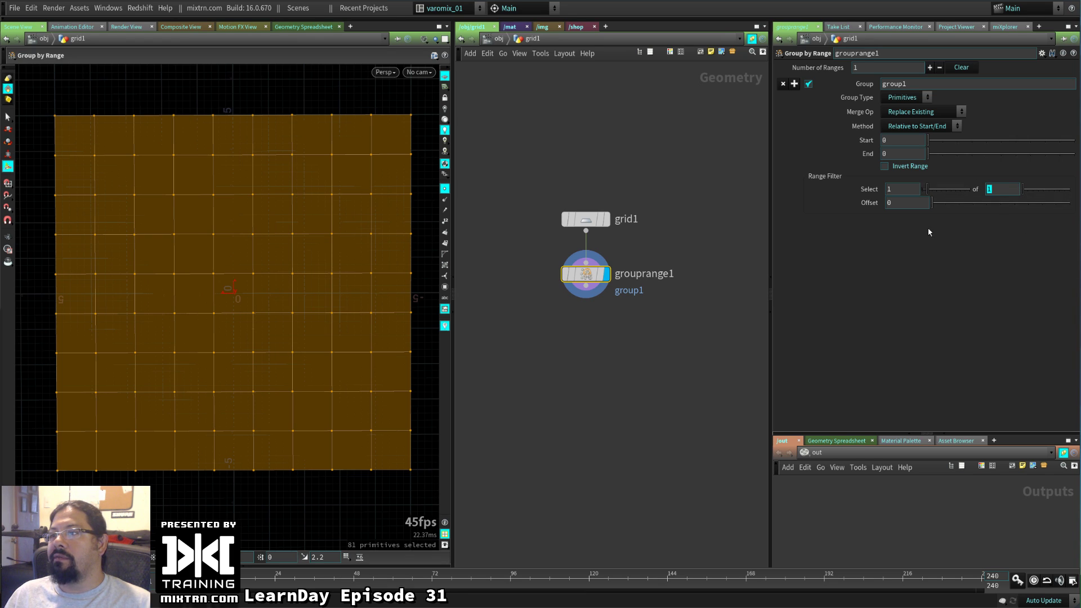
right_click(907, 150)
key("Escape")
Set the Group by Range node's group type to Points and its range filter to select 1 of 3
left_click_drag(1023, 192, 1049, 192)
left_click(903, 97)
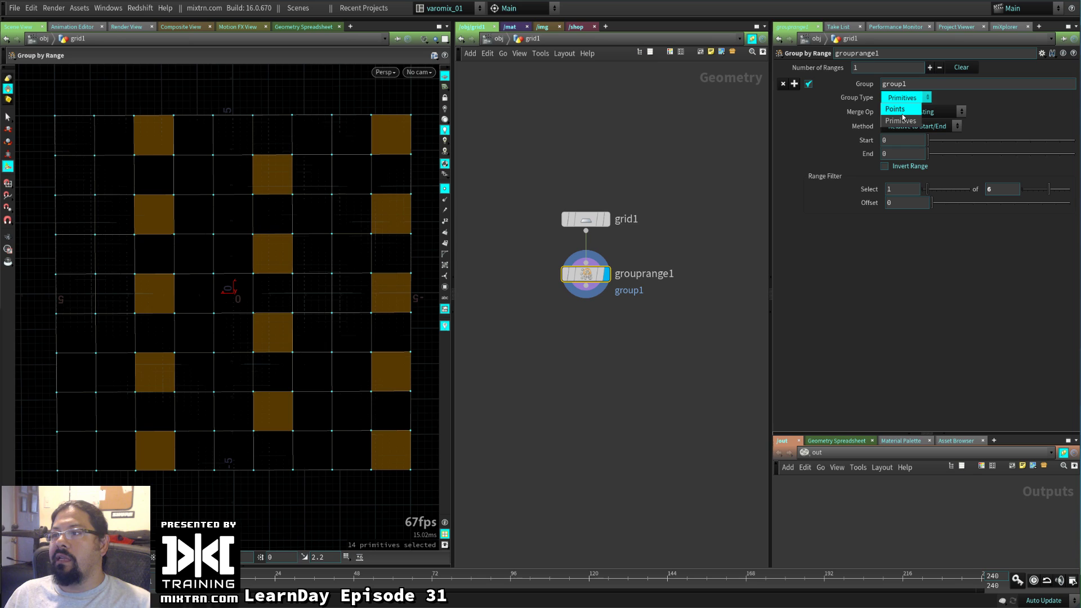
left_click(900, 111)
left_click_drag(1043, 192, 1028, 192)
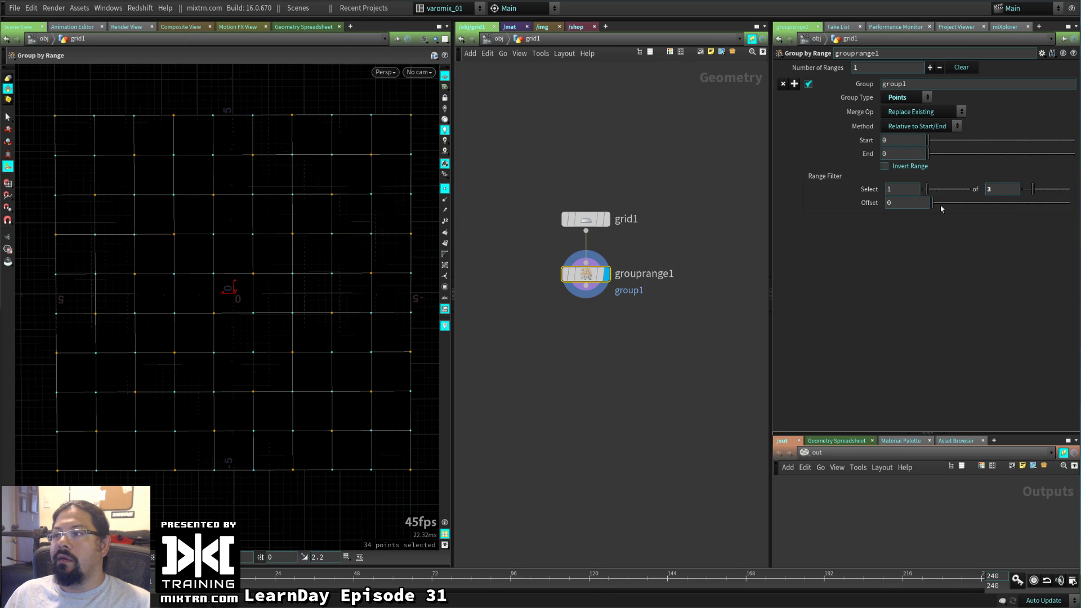
Set the range filter's offset to 3 and its selection to 10 of 10, reducing it to 9 of 10
left_click_drag(942, 204, 970, 222)
left_click_drag(1025, 188, 1068, 198)
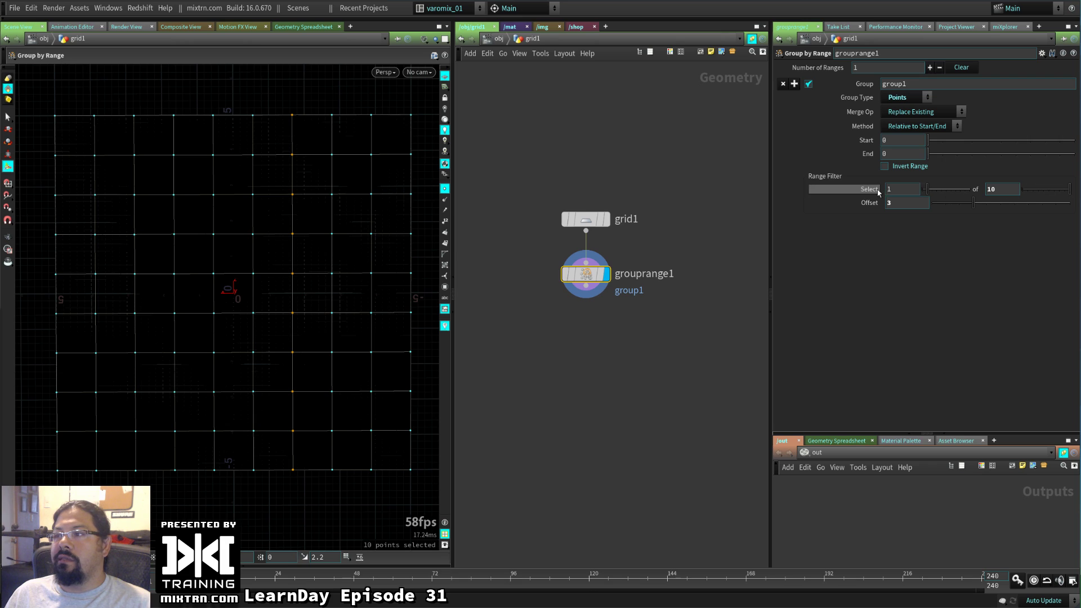
left_click(867, 191)
type("10")
key("Return")
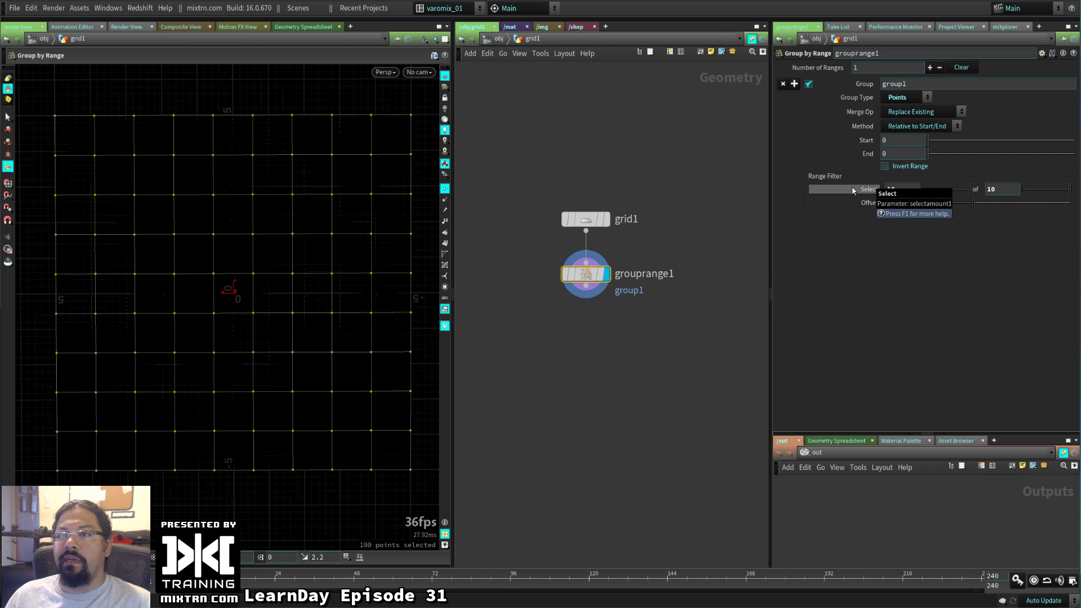
left_click(892, 191)
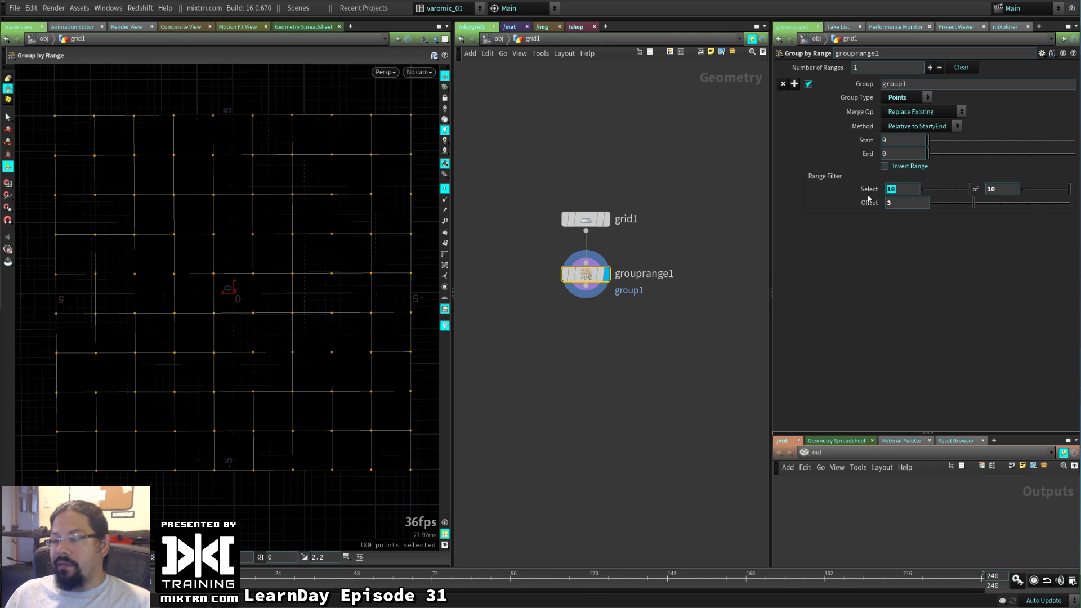
key("Return")
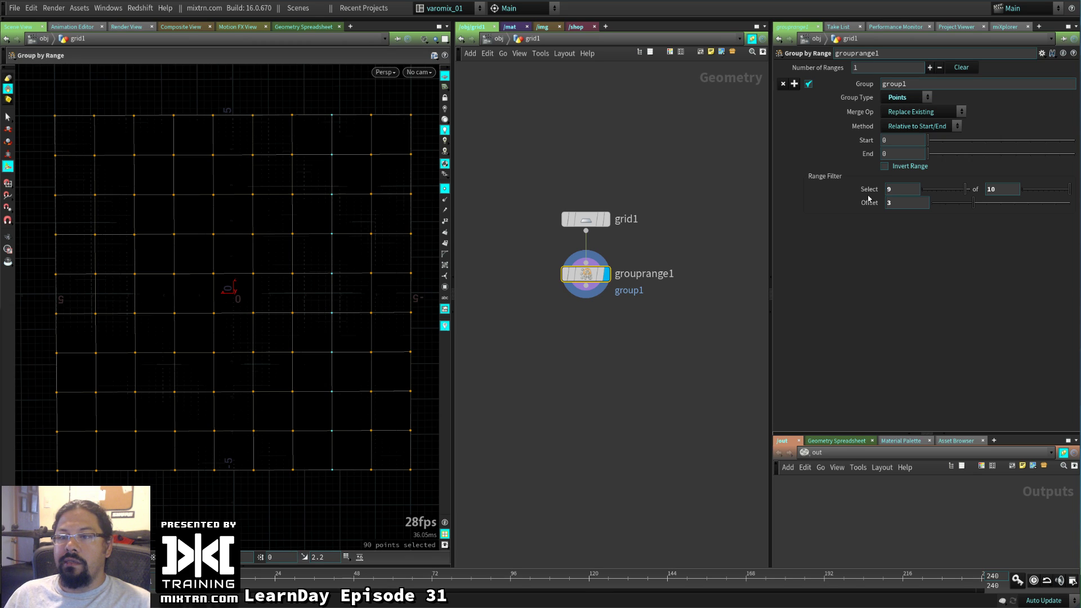
Set the range filter to select 10 of 20 points with an offset of 0
left_click(1001, 192)
type("20")
key("Return")
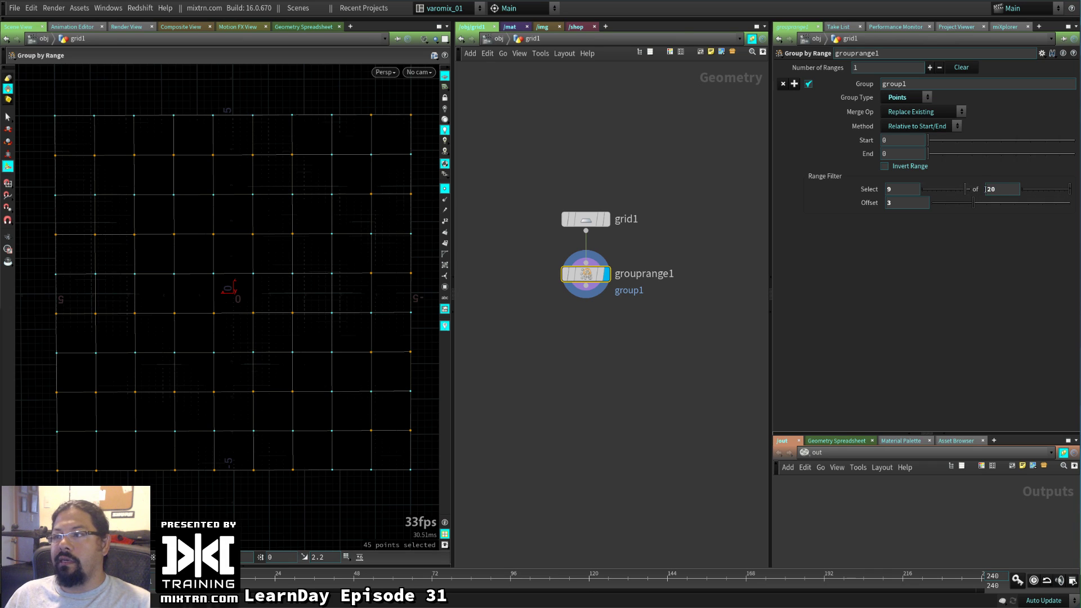
scroll(897, 189, "up", 1)
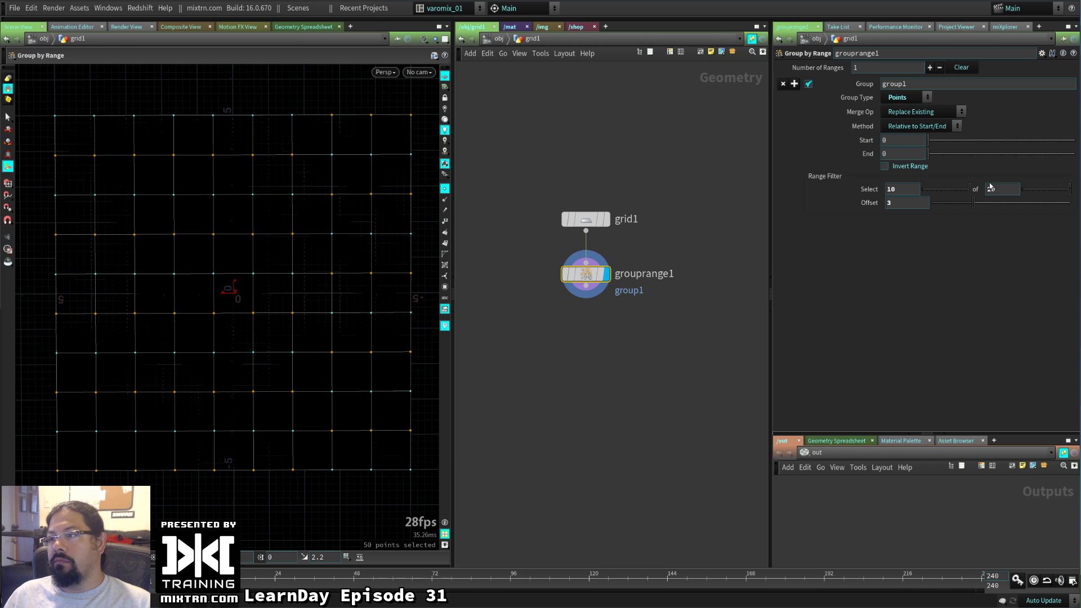
left_click_drag(968, 208, 918, 210)
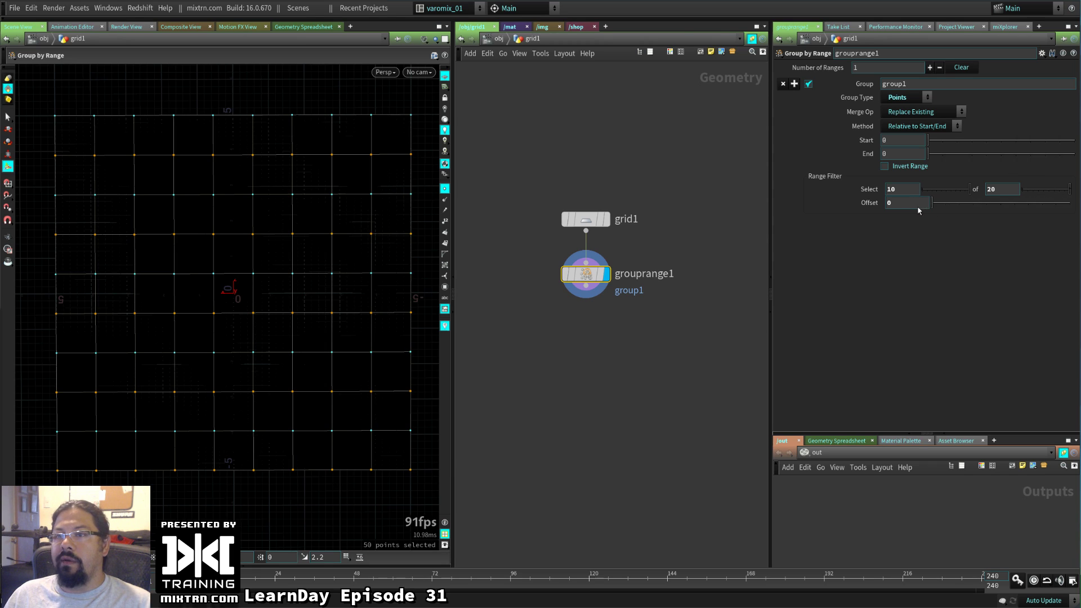
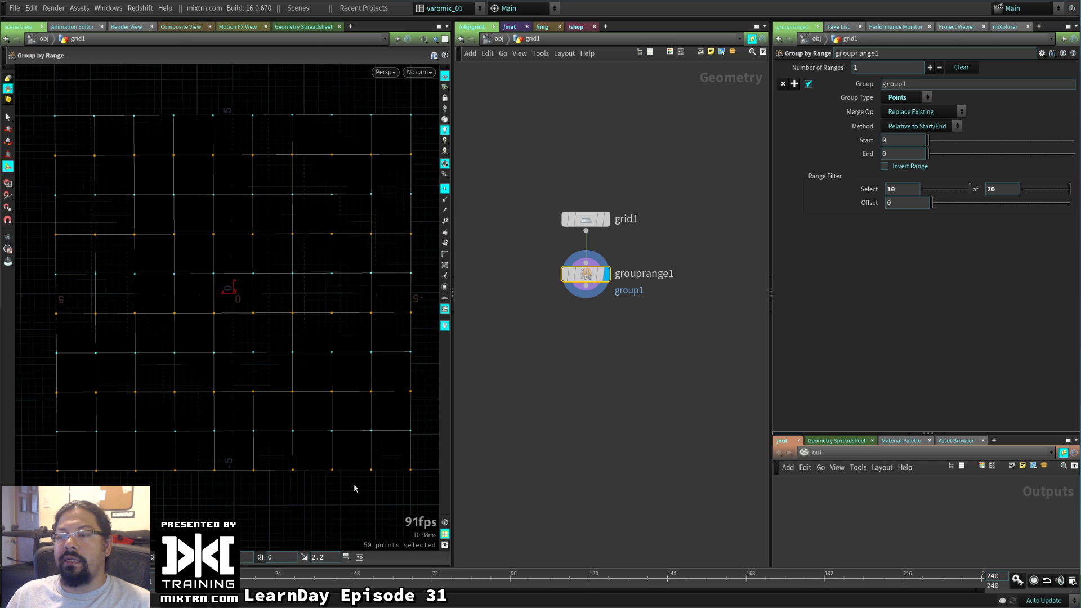
Rename the Group by Range node's point group to offset
mouse_move(591, 270)
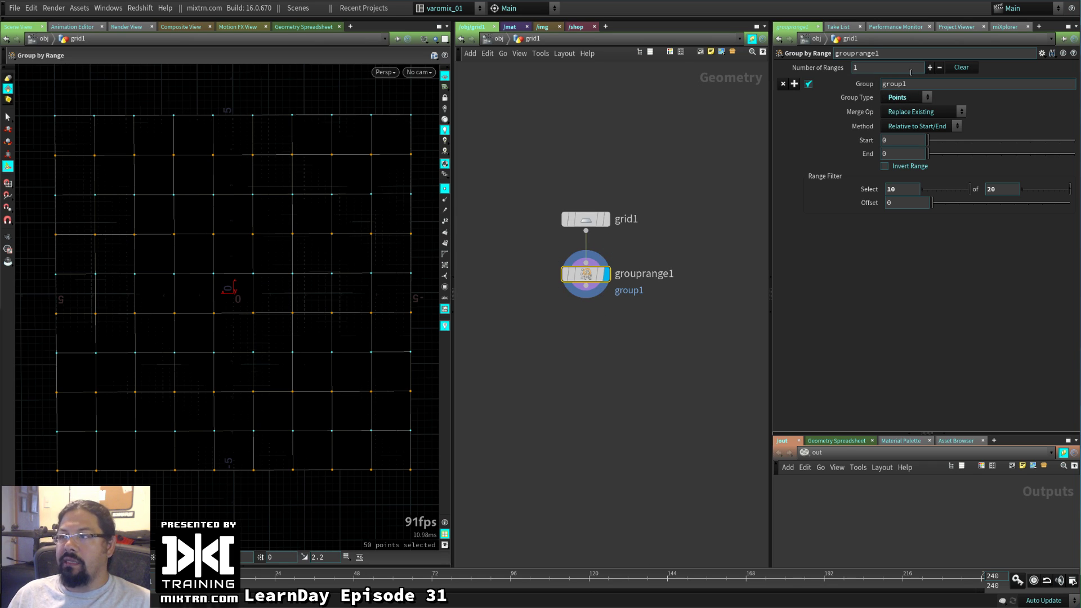
double_click(894, 83)
type("offset")
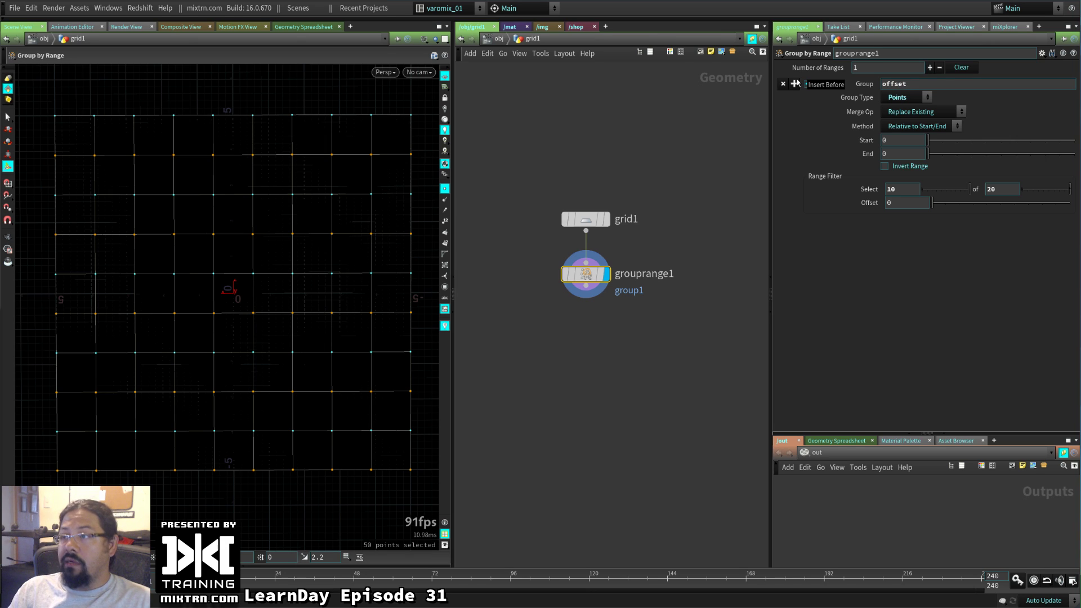
key("Return")
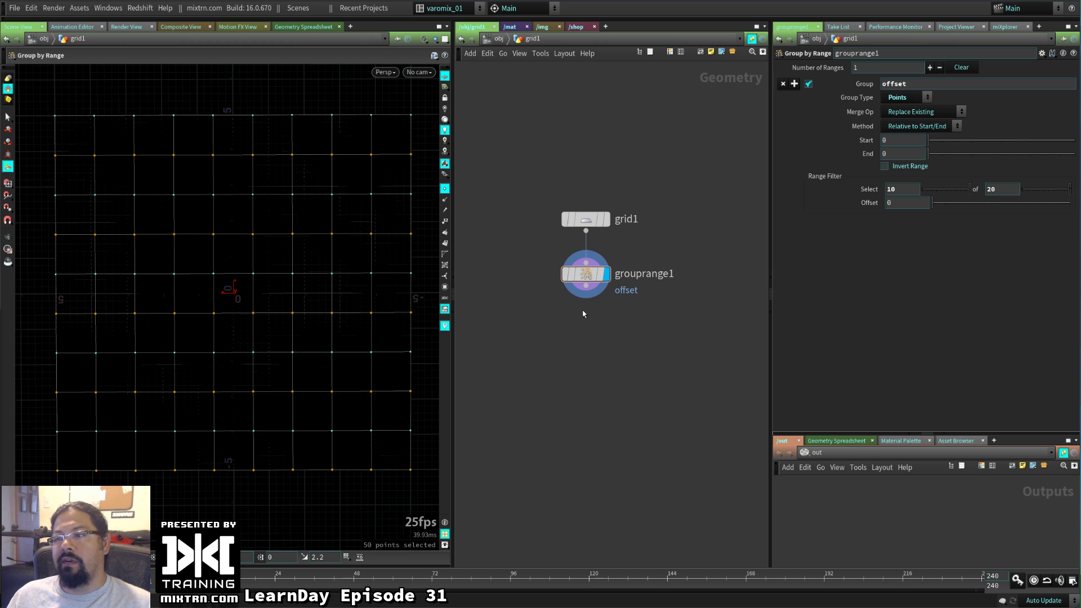
Add a Transform node after the Group by Range node and display its output
key("Tab")
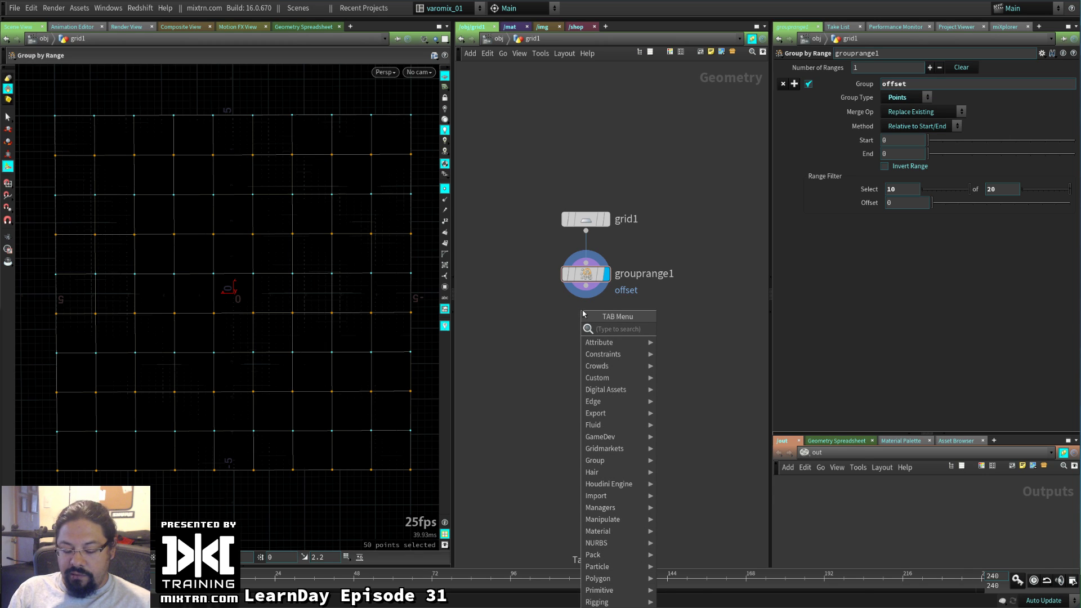
type("tra")
left_click(720, 354)
left_click(598, 316)
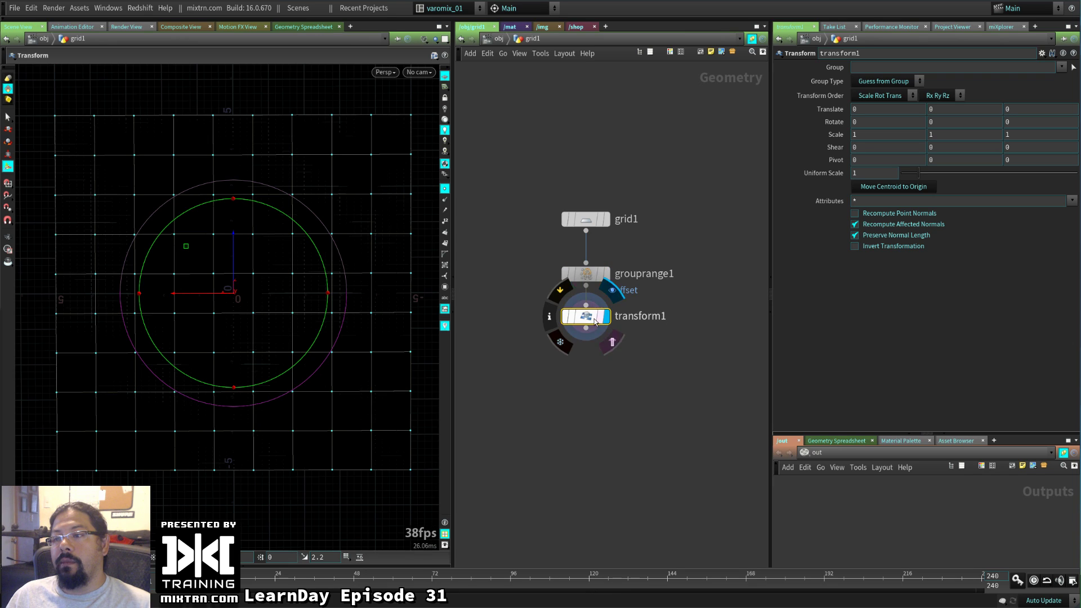
Restrict the Transform node to the offset group and set its X translation to -1
left_click(1061, 67)
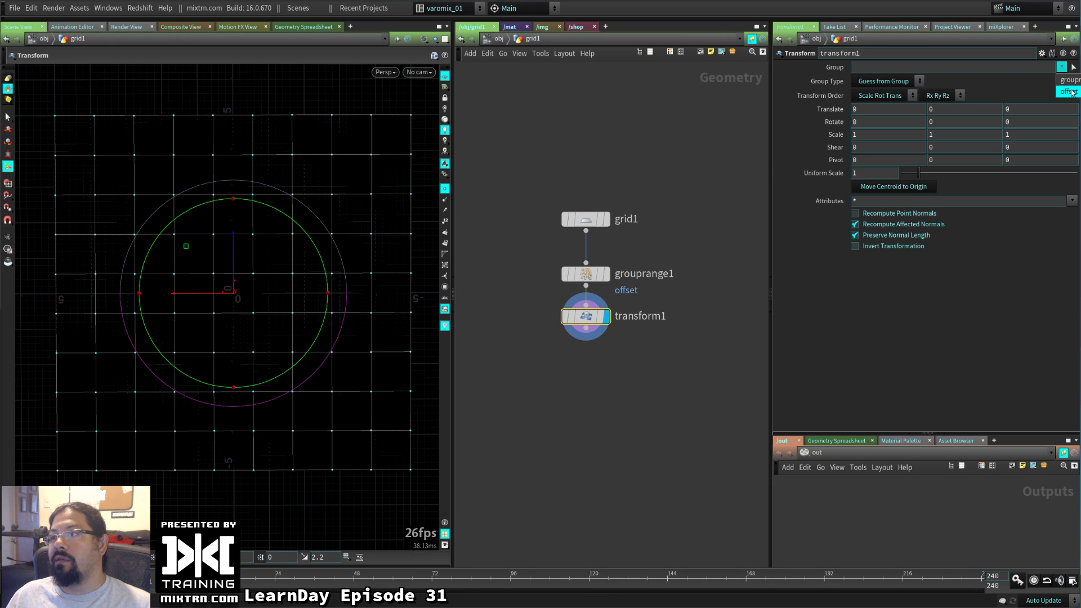
left_click(1071, 92)
left_click_drag(183, 294, 208, 294)
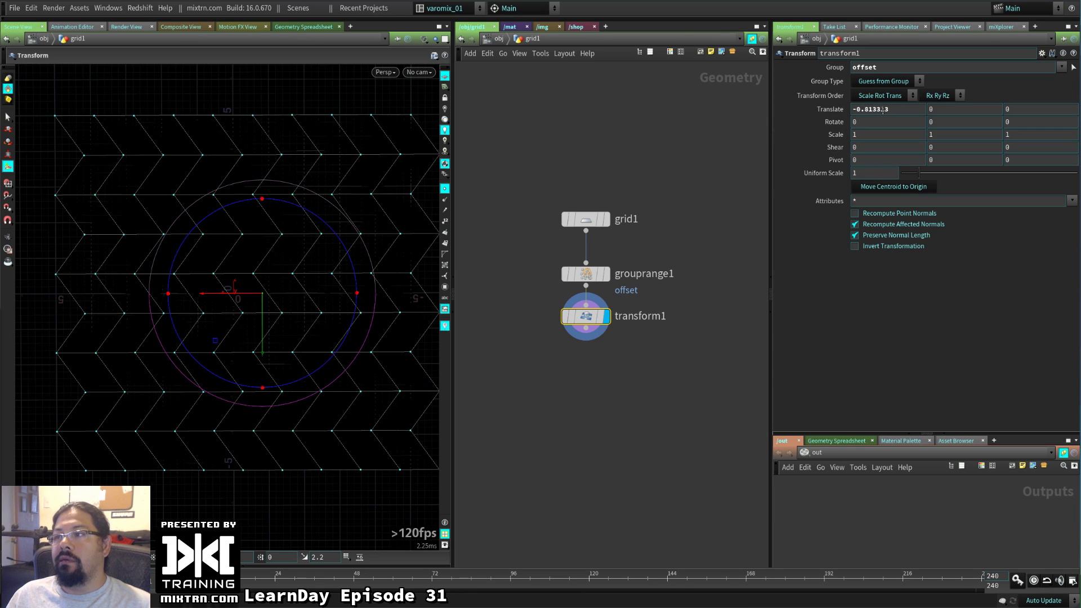
type("-1")
key("Return")
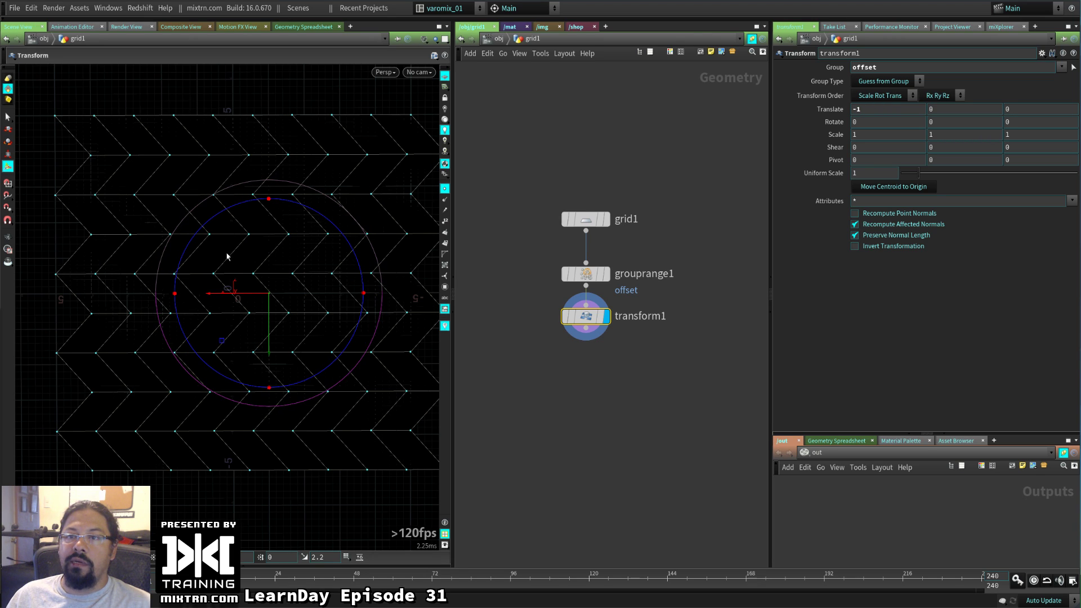
Place a Copy to Points node below the Transform node
middle_click_drag(558, 372, 613, 362)
key("Tab")
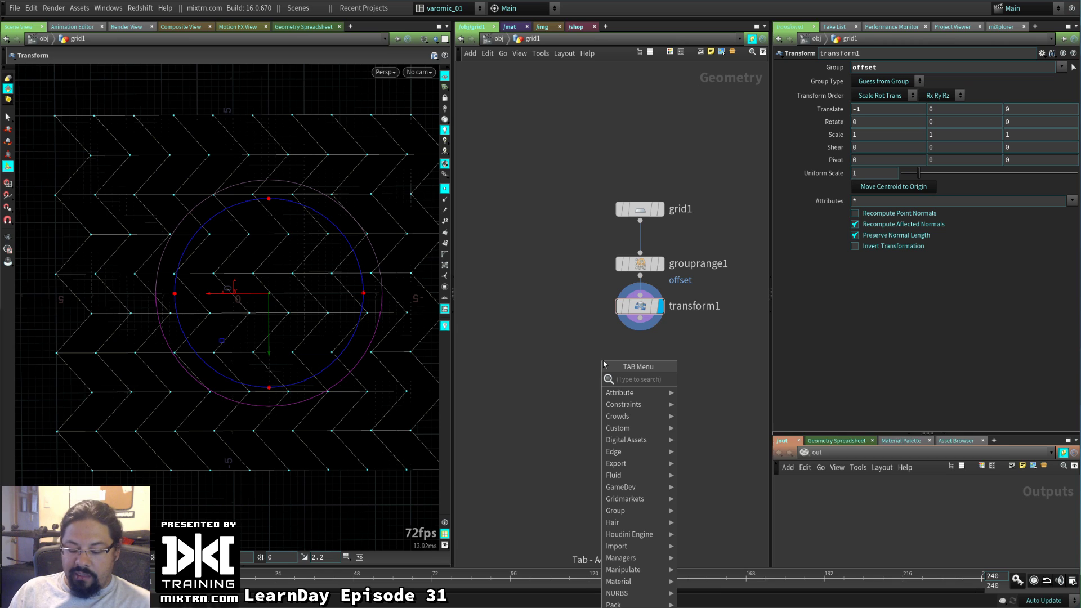
type("copy")
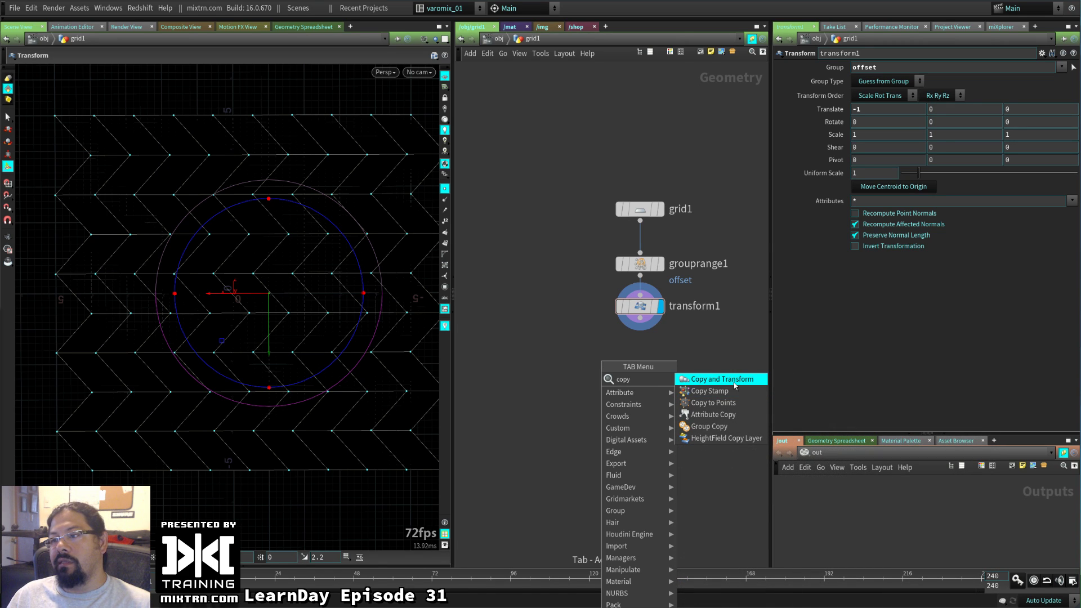
left_click(713, 402)
left_click(585, 383)
Add a Sphere node, connect it and the Transform node to the Copy to Points node's source and target inputs, and display the copies
key("Tab")
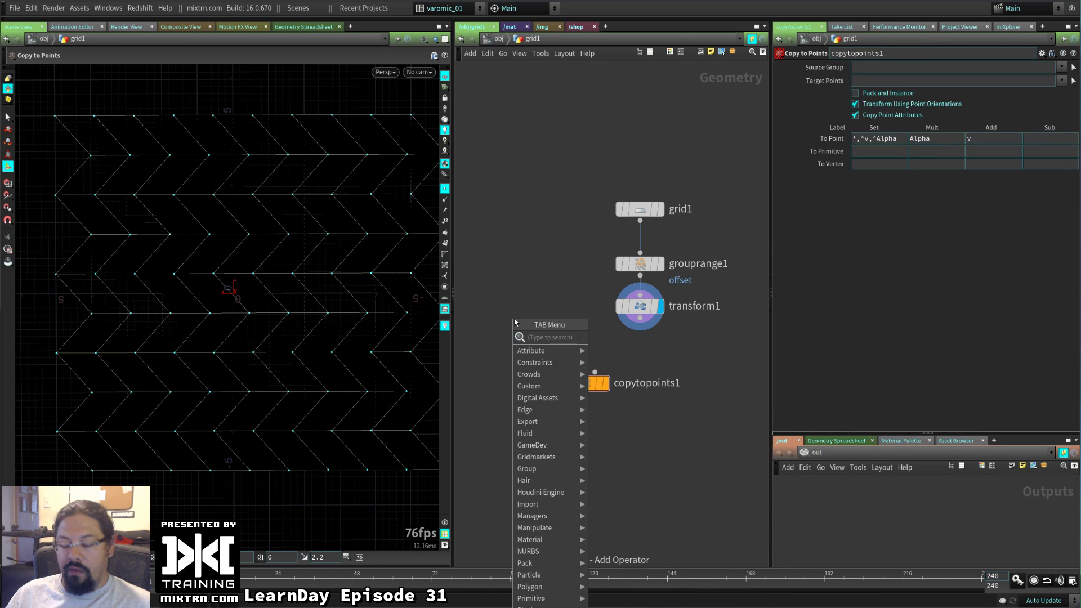
type("sphere")
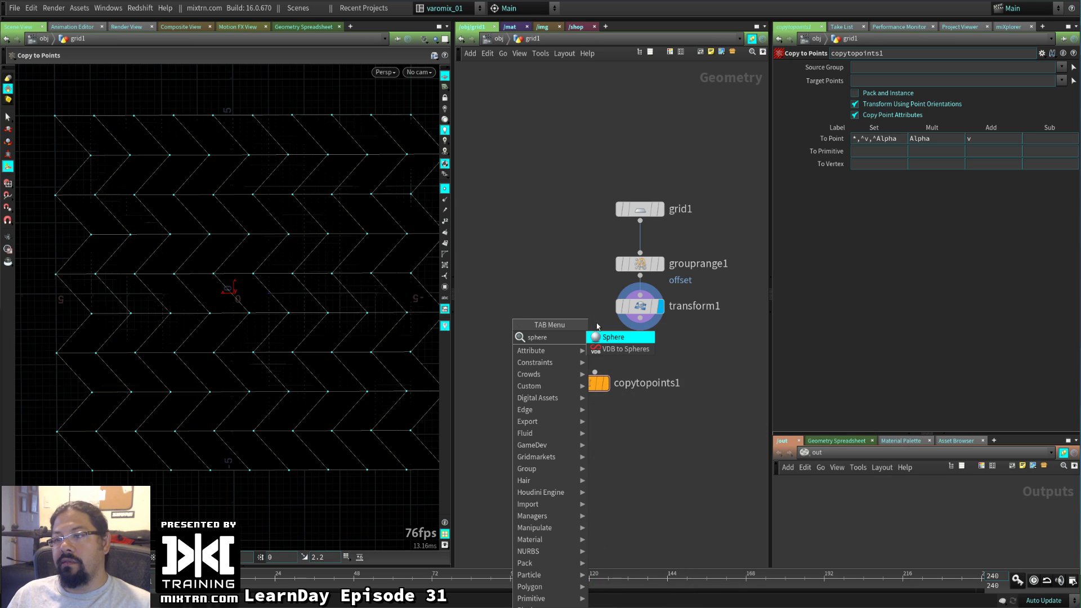
key("Return")
left_click(529, 304)
left_click_drag(515, 304, 575, 372)
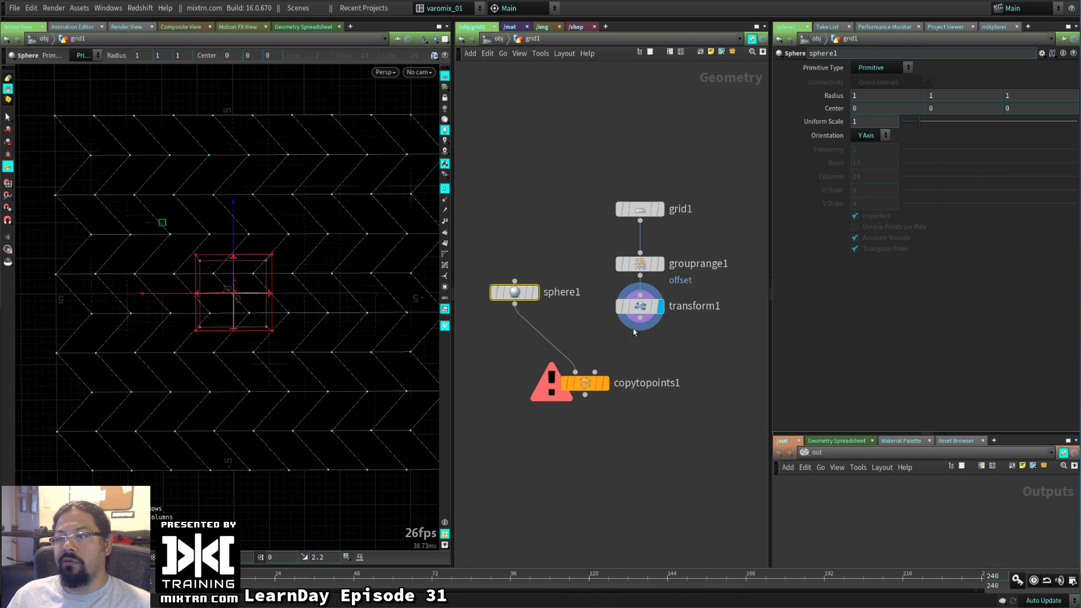
left_click_drag(640, 318, 595, 372)
left_click(605, 383)
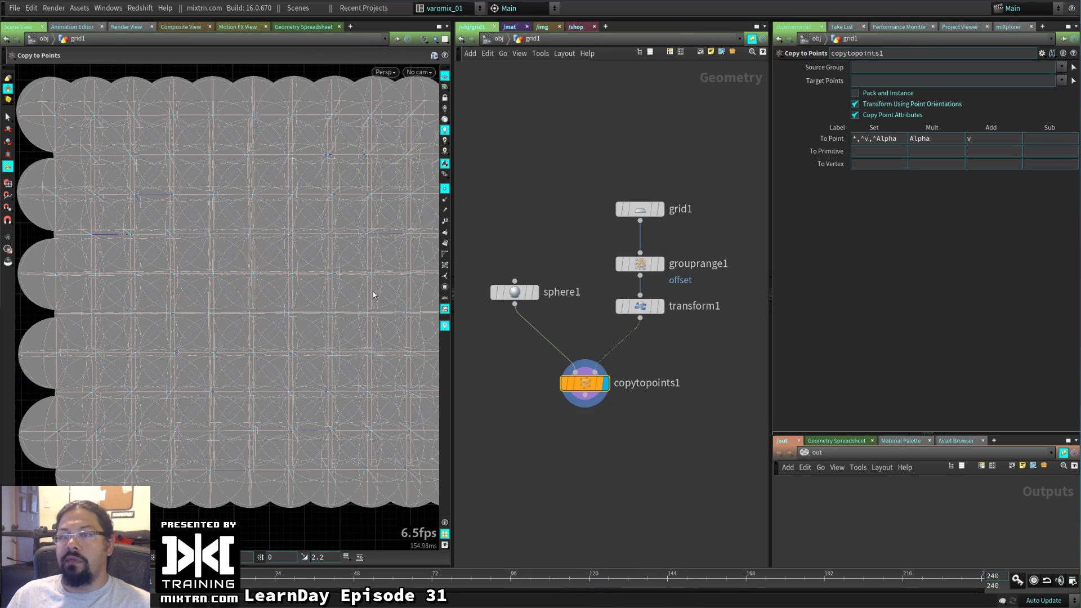
Reduce the sphere's uniform scale to 0.47 and set the Transform node's X translation to -0.5
left_click(514, 292)
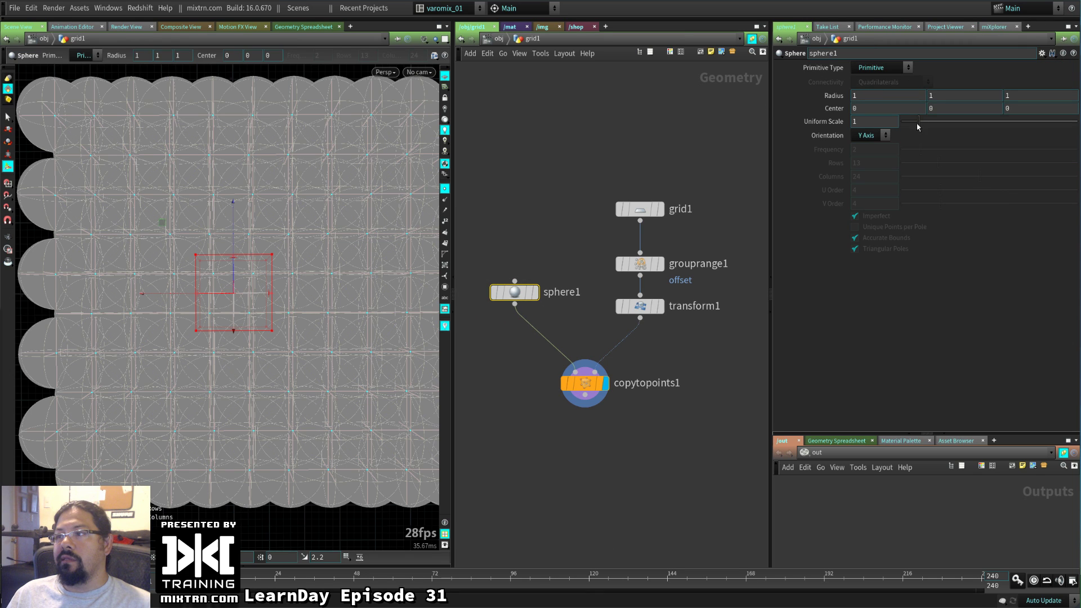
left_click_drag(917, 127, 910, 128)
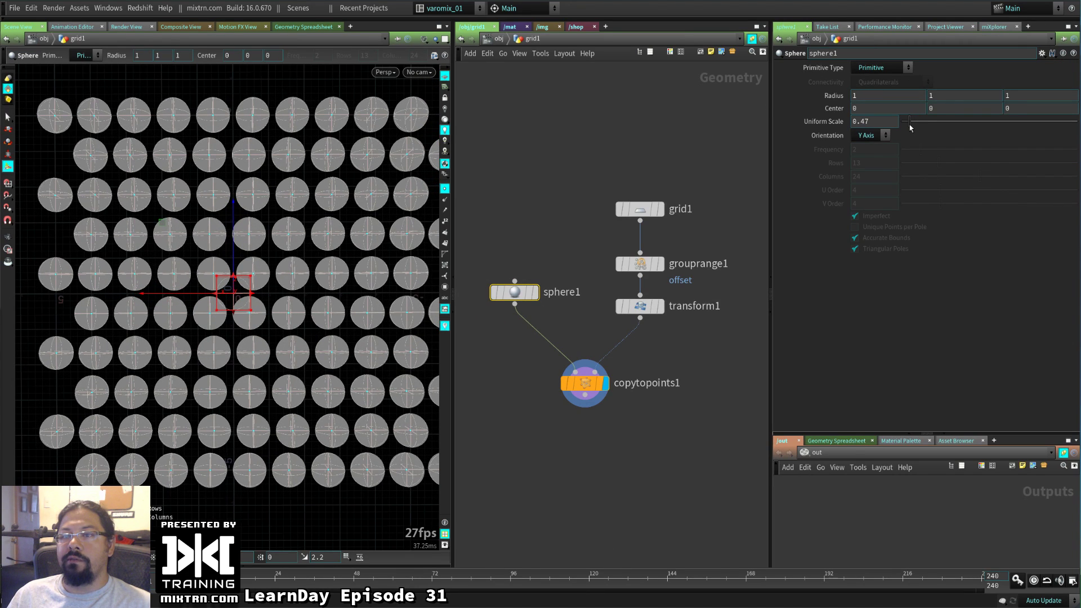
left_click(639, 305)
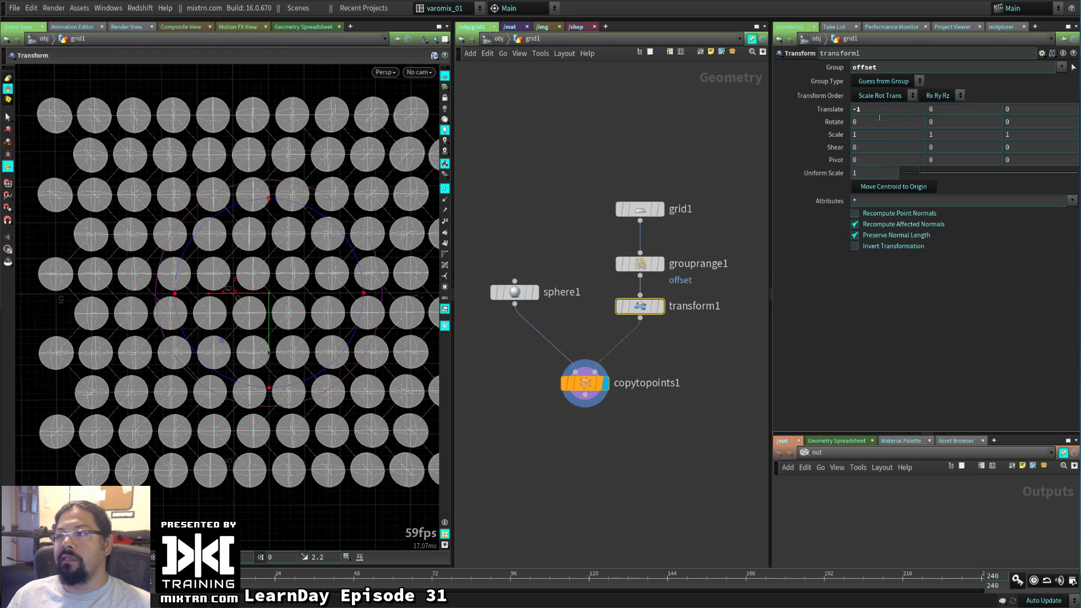
left_click_drag(876, 111, 803, 111)
type("-0.5")
key("Return")
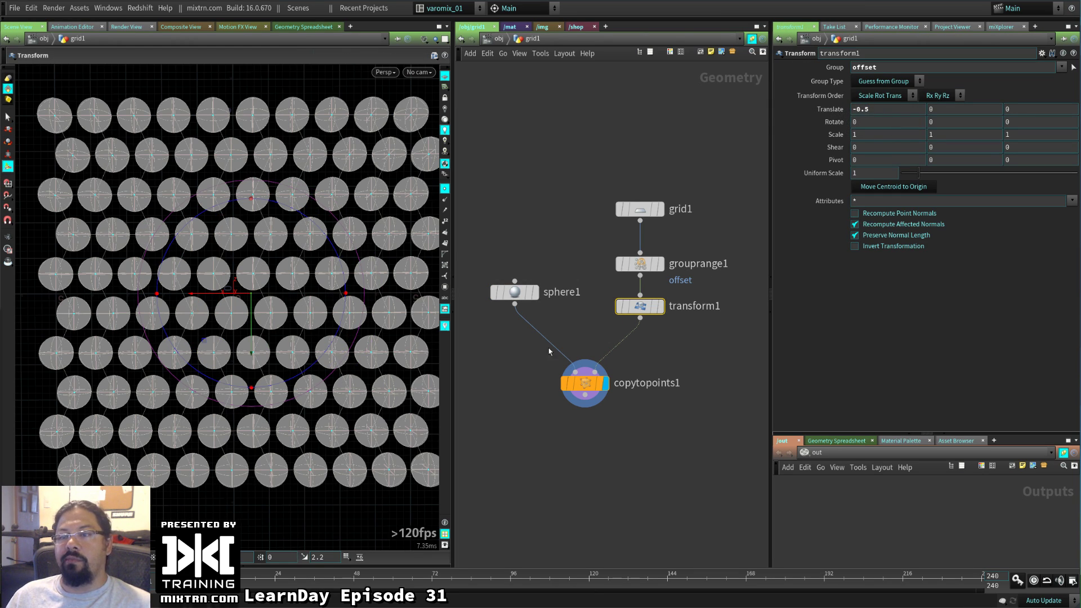
left_click(585, 383)
left_click_drag(288, 318, 214, 293)
Try to paste the grid's copied Columns parameter into both selection values of the Group by Range node's range filter
left_click(646, 210)
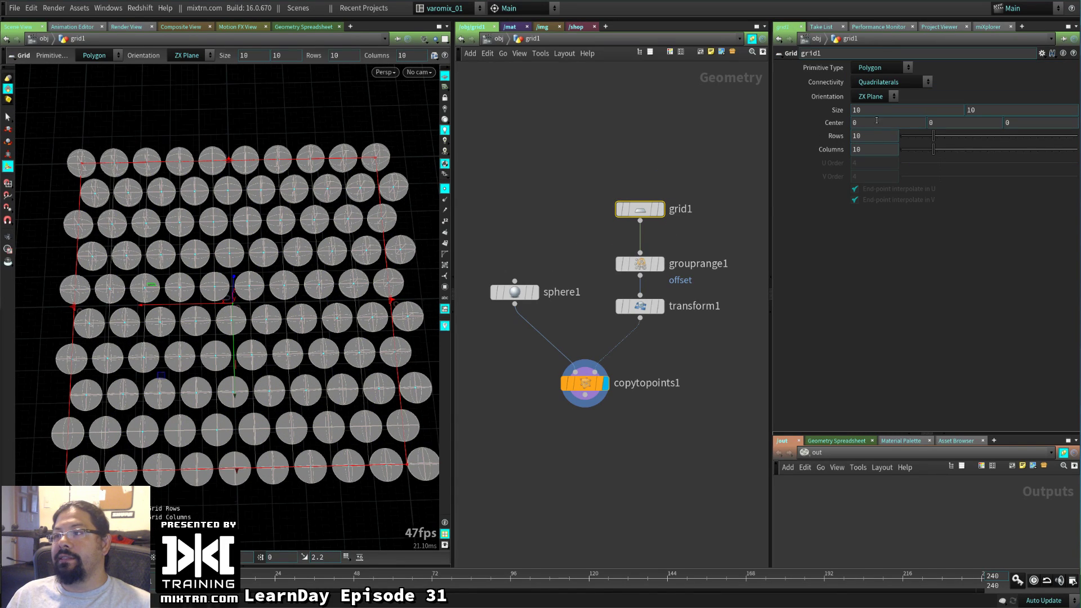
right_click(848, 146)
left_click(870, 188)
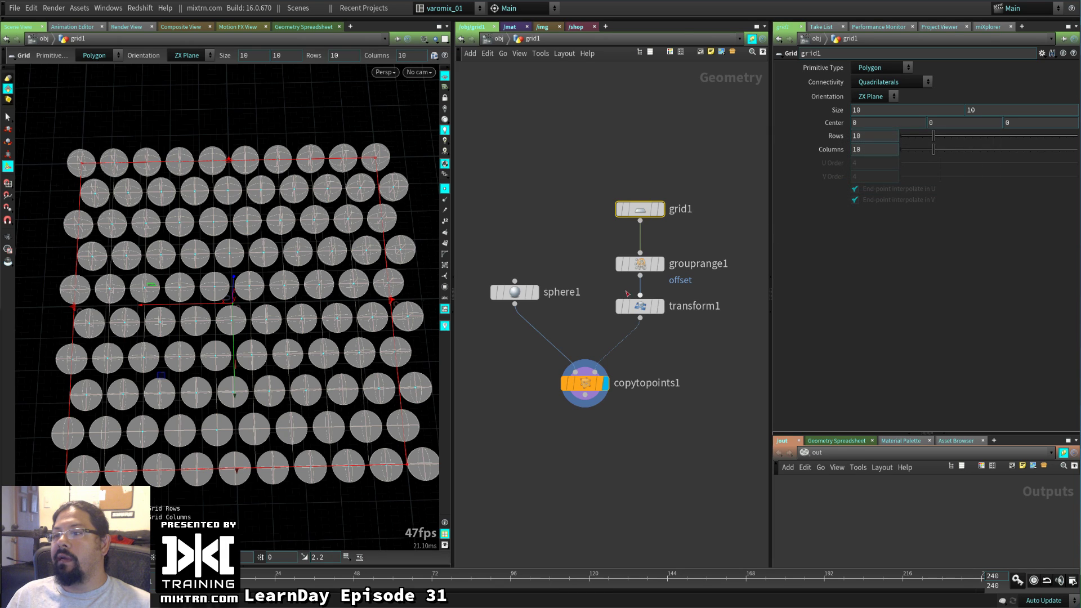
left_click(644, 266)
right_click(998, 192)
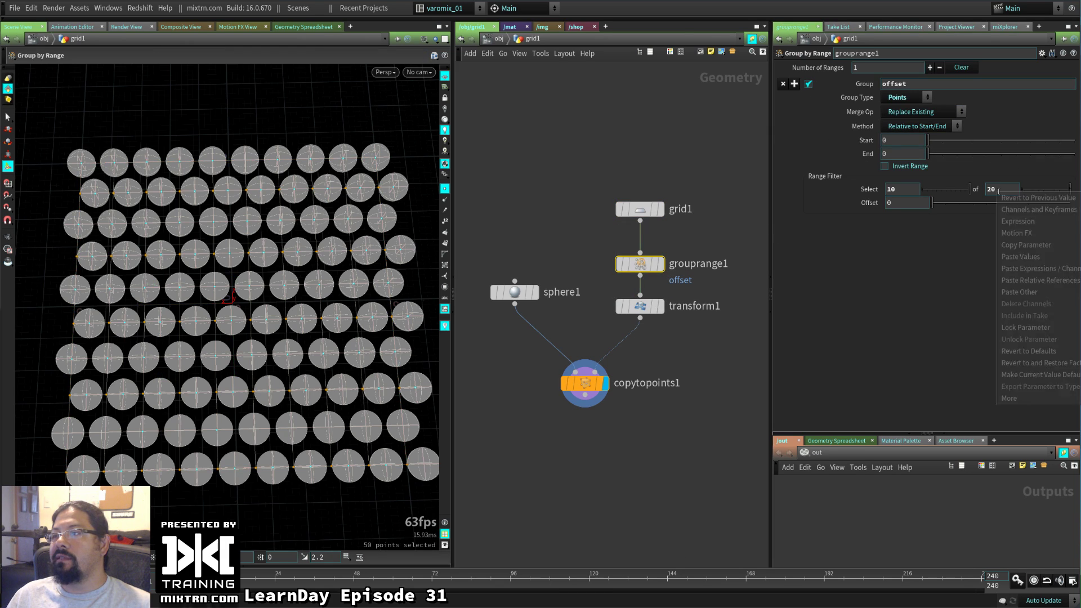
left_click(1050, 275)
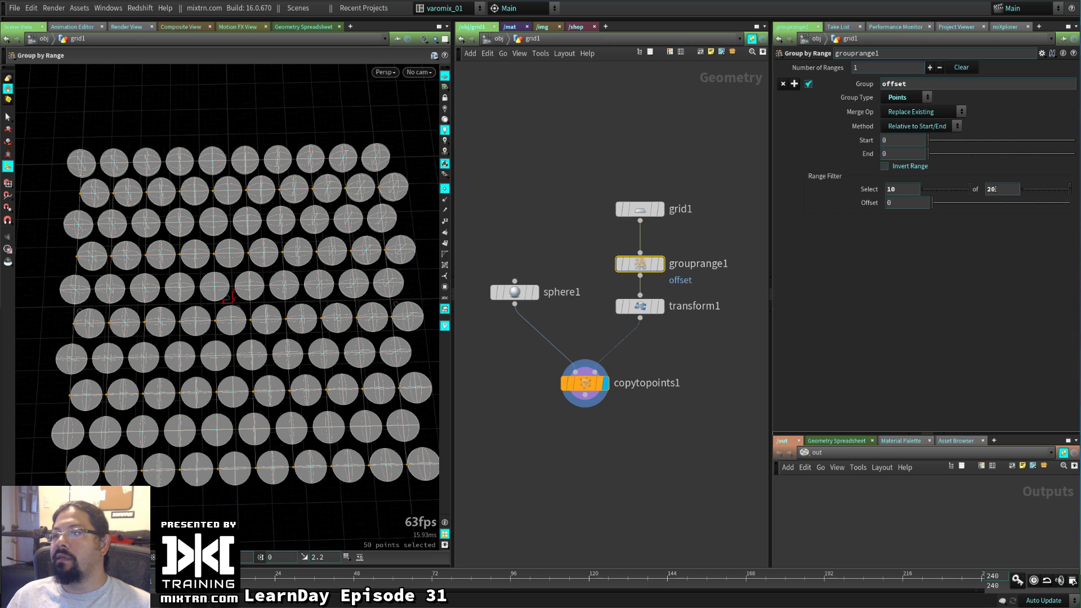
right_click(911, 188)
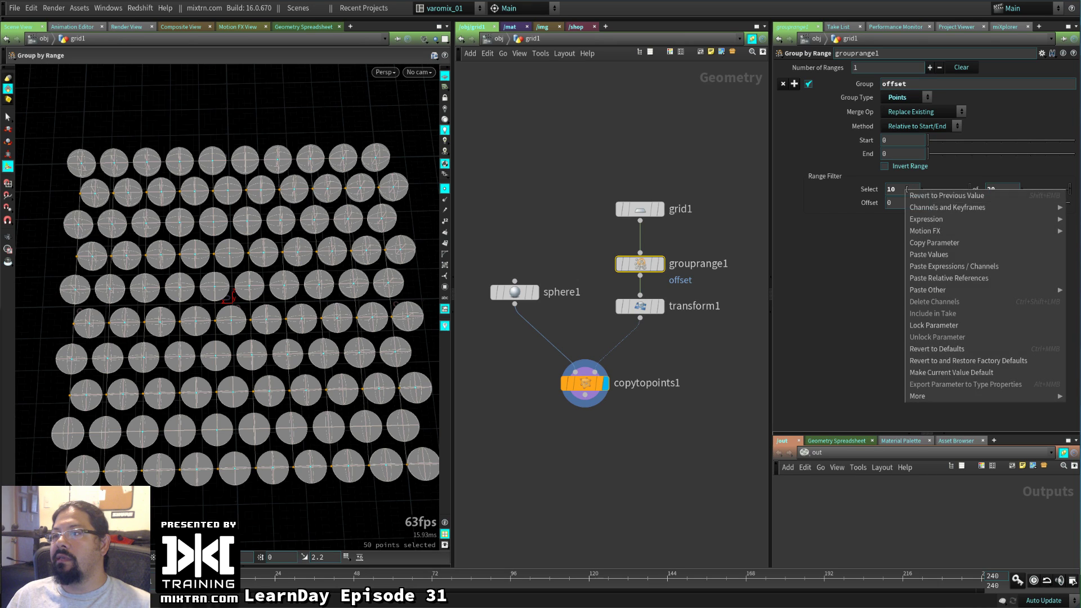
left_click(970, 267)
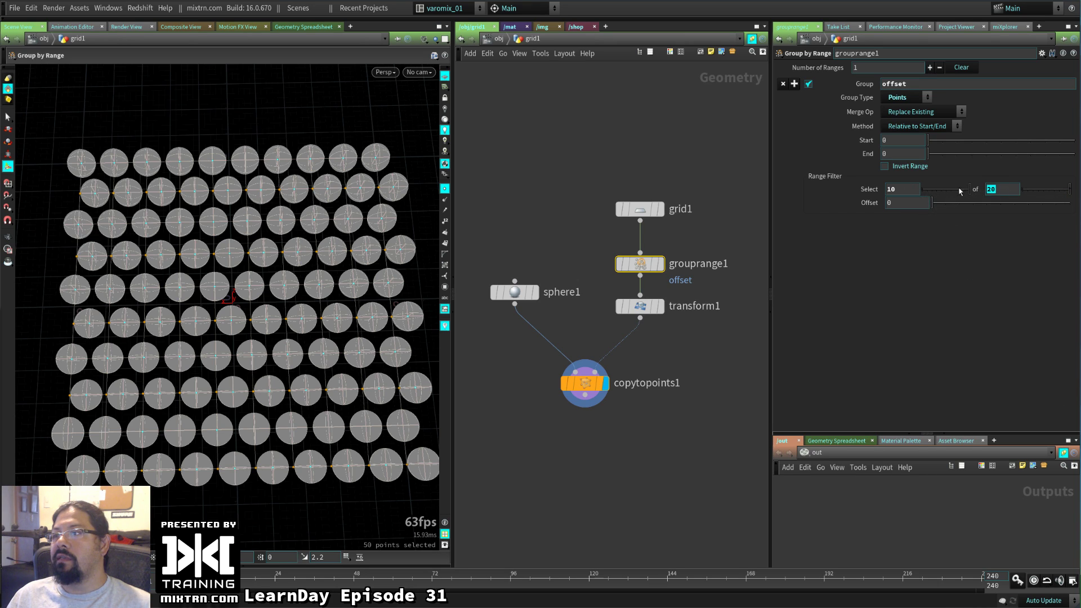
Open the grid node's parameters in a floating window and check the Columns parameter's internal name
right_click(643, 207)
key("Escape")
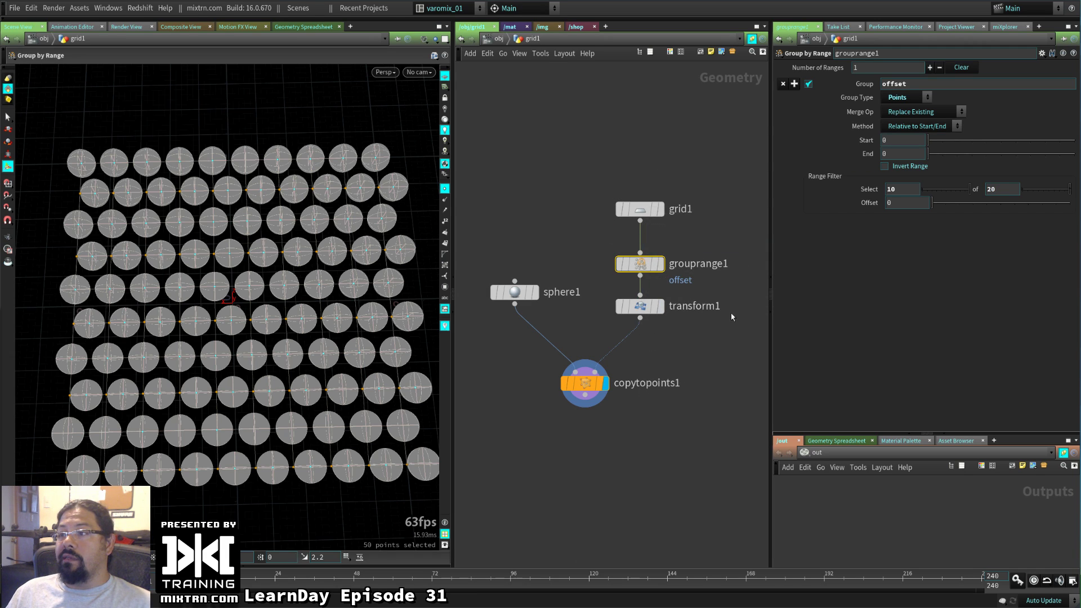
left_click_drag(784, 174, 571, 73)
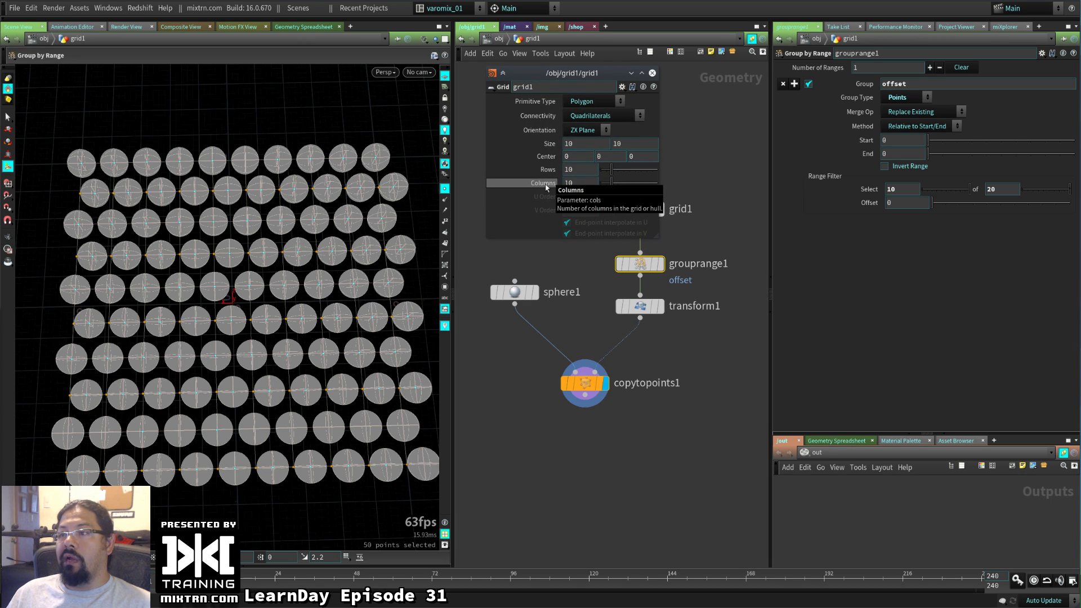
Set the range filter's total to the expression ch("../grid1/cols")*2 so it follows the grid's column count
left_click(1009, 257)
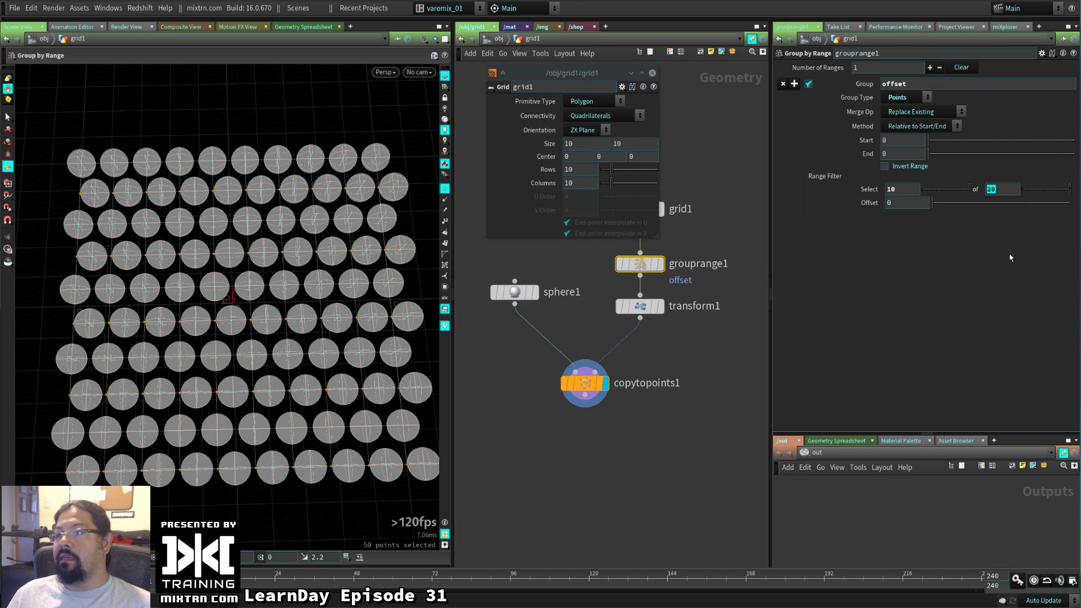
type("ch")
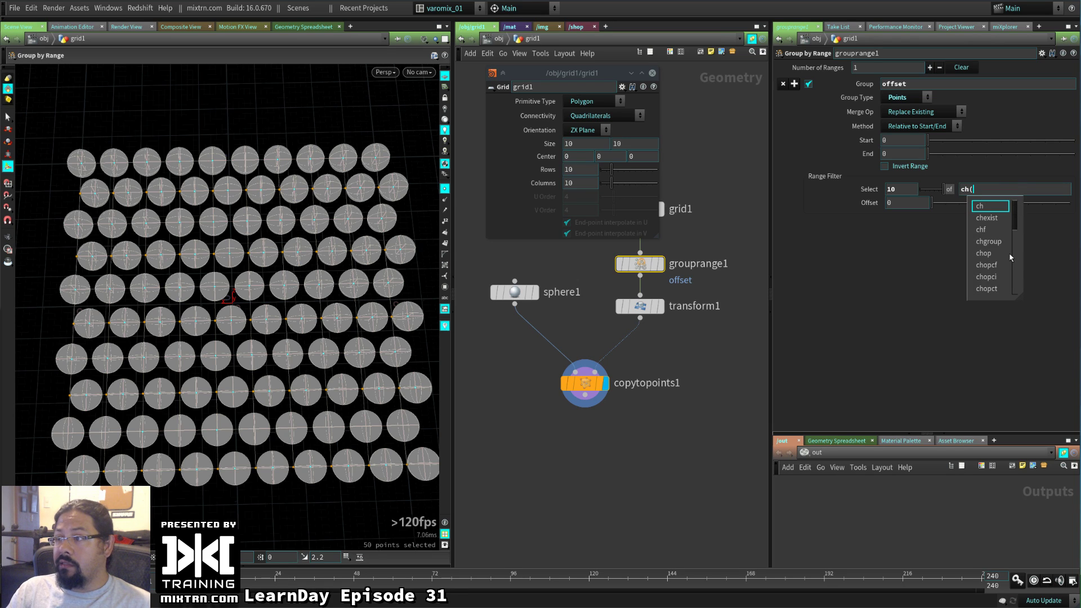
type("(\"../")
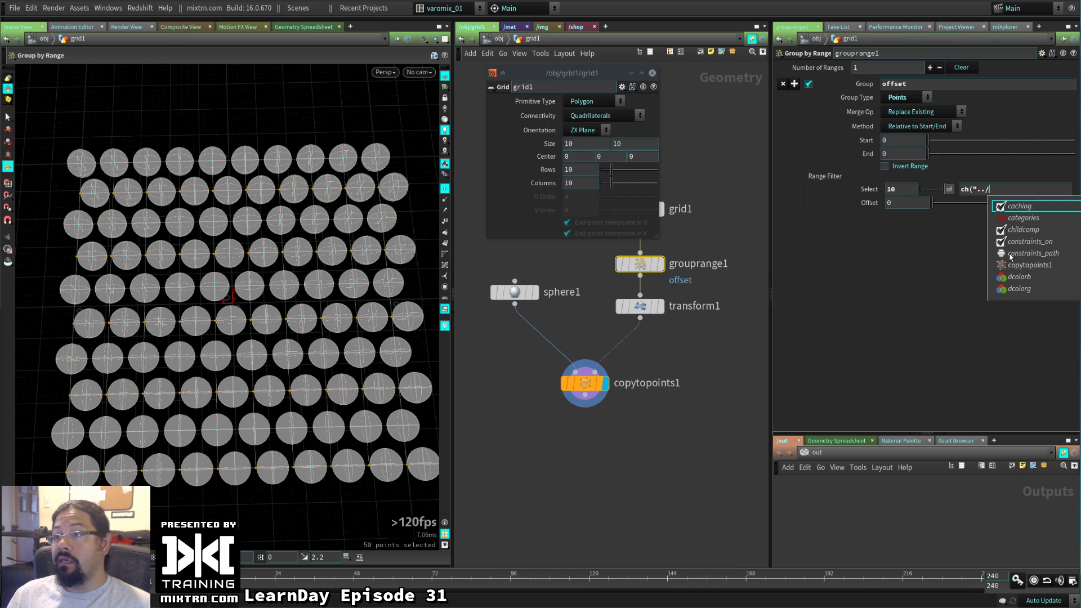
type("gr")
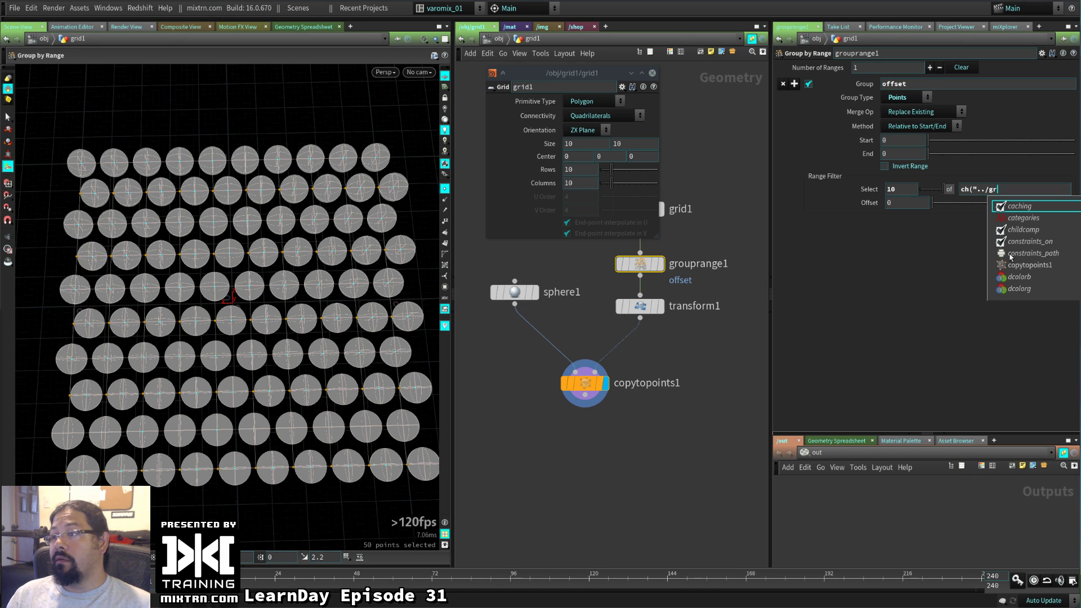
type("id1/")
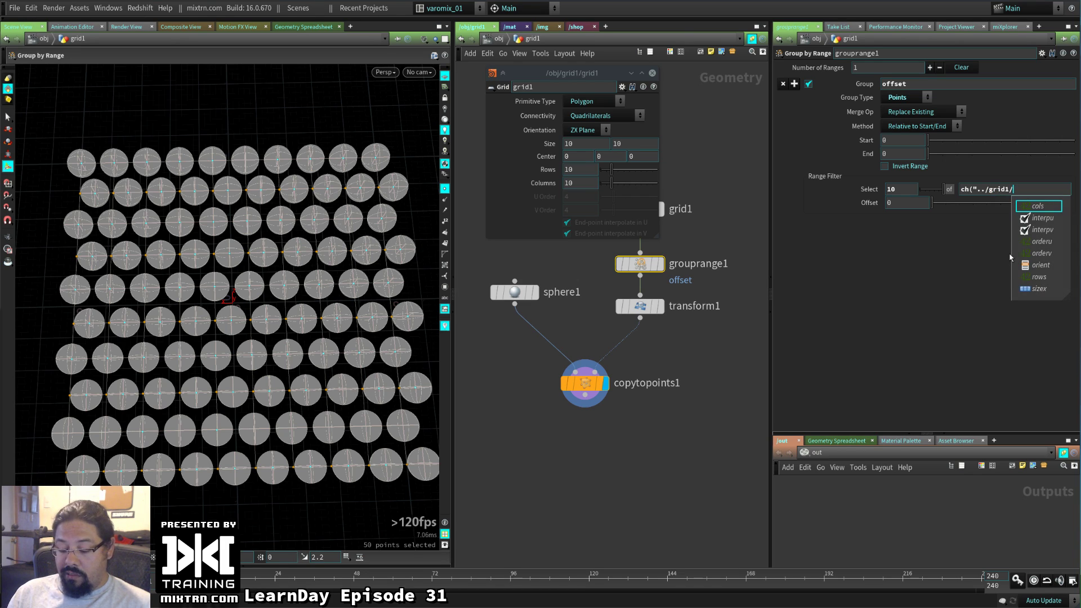
type("collumn")
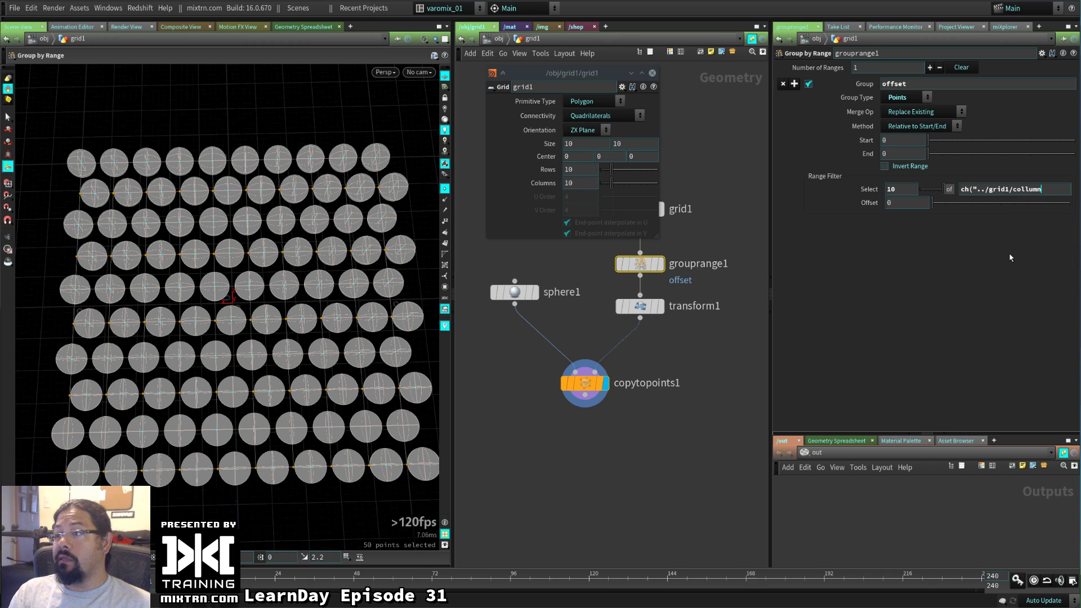
key("BackSpace")
key("BackSpace")
key("BackSpace")
key("BackSpace")
type("s")
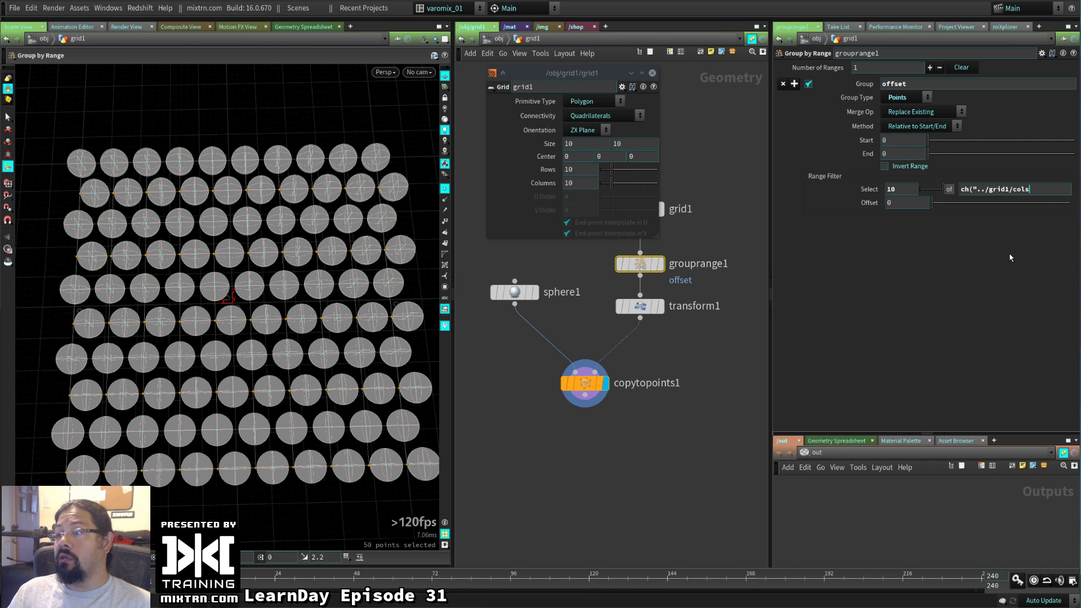
type("\")")
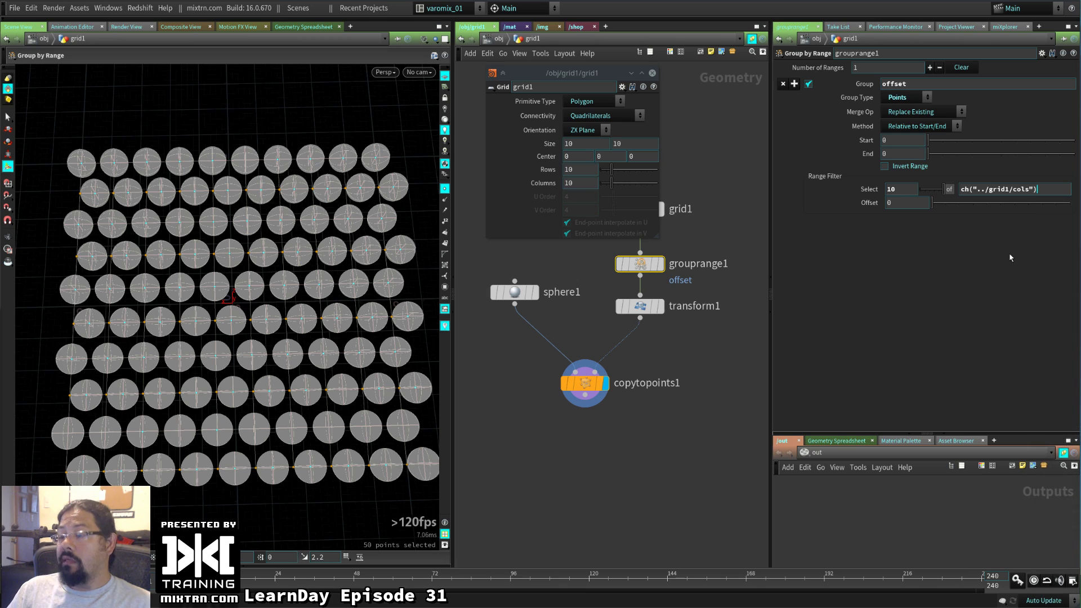
type("*2")
key("Return")
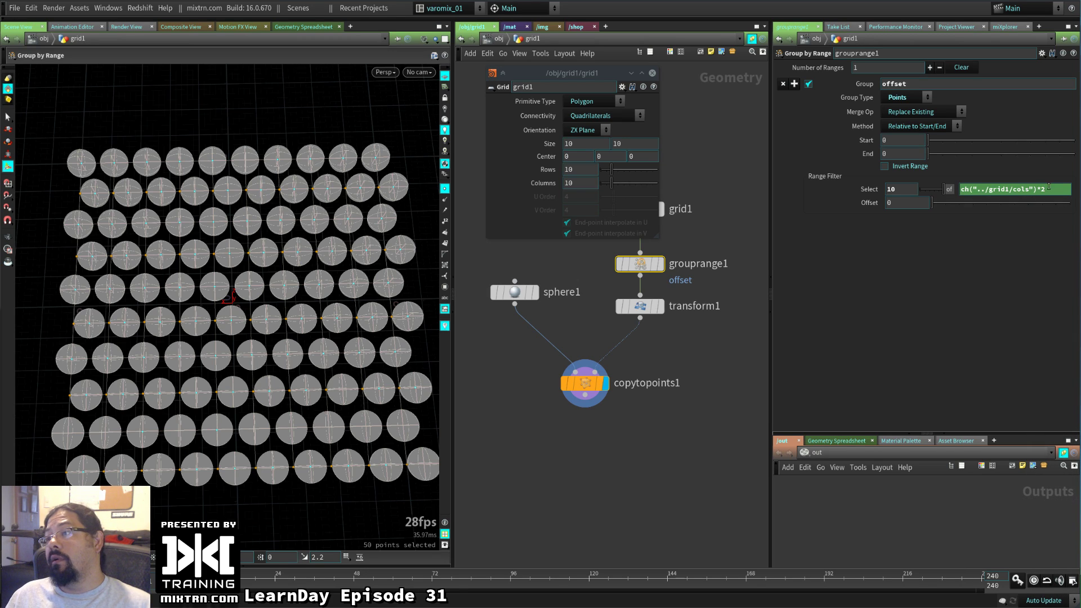
Set the range filter's first Select value to the expression ch("../grid1/cols") so it follows the grid's column count
left_click(901, 188)
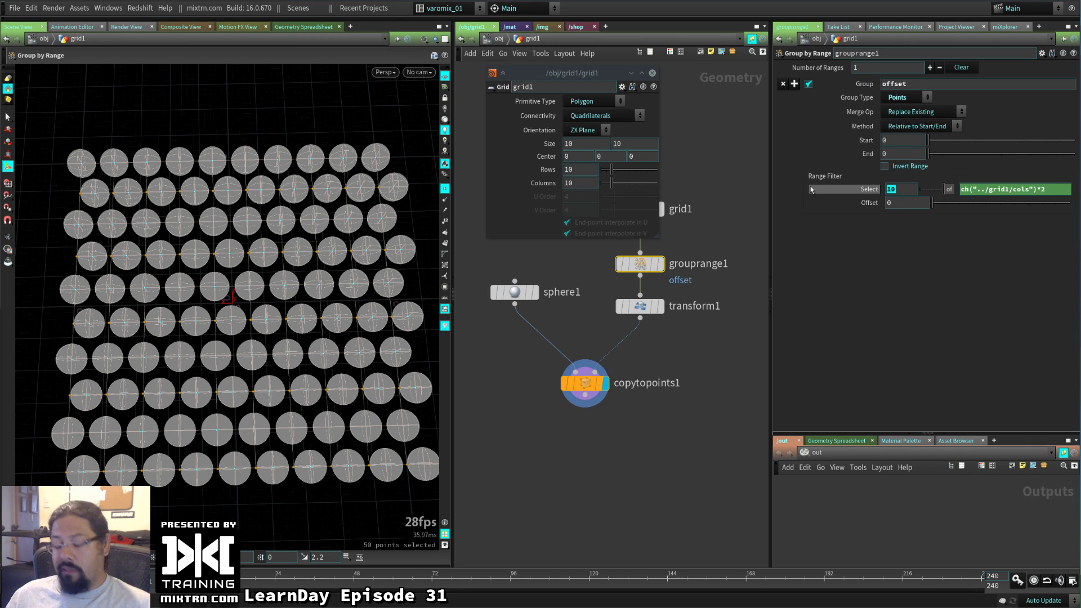
type("ch(\"../grid1/cols\")")
key("Return")
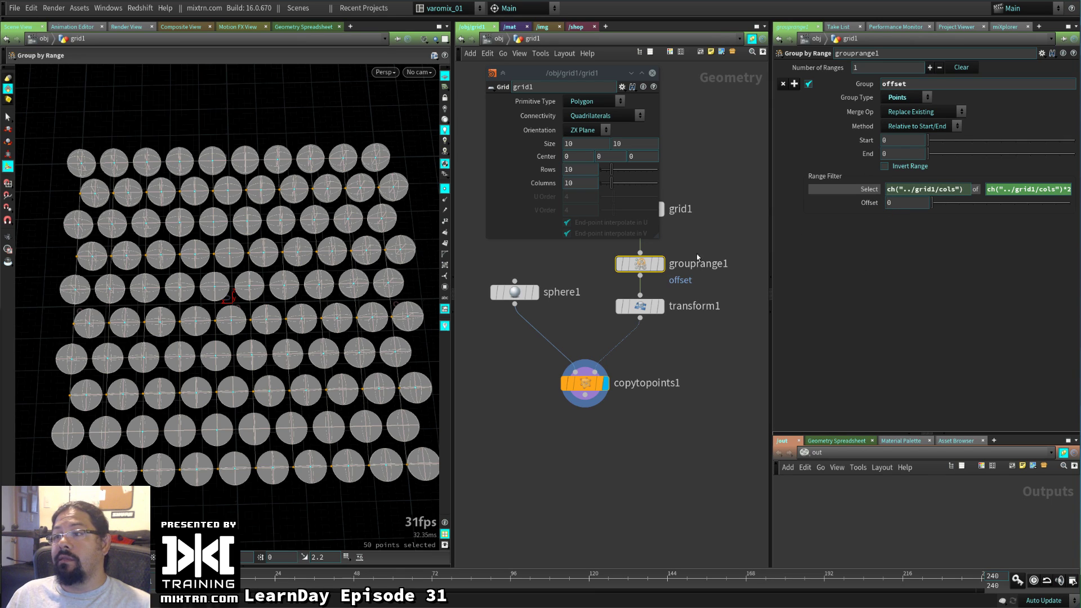
Link the grid's Rows to its Columns with the expression ch("cols") and raise Columns to 26
middle_click_drag(697, 254, 716, 295)
left_click(650, 251)
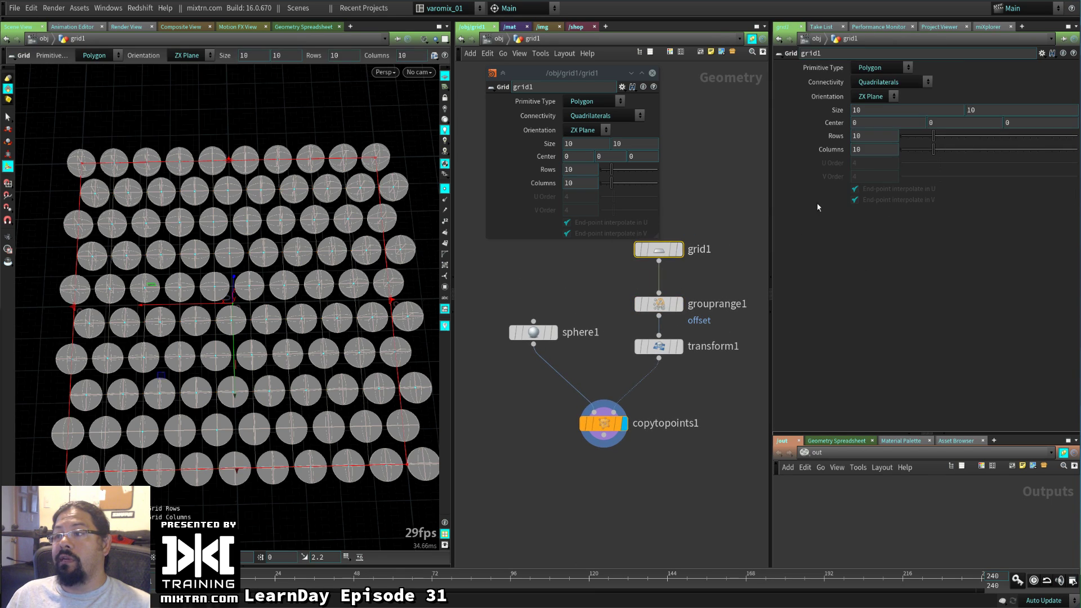
right_click(868, 145)
right_click(866, 137)
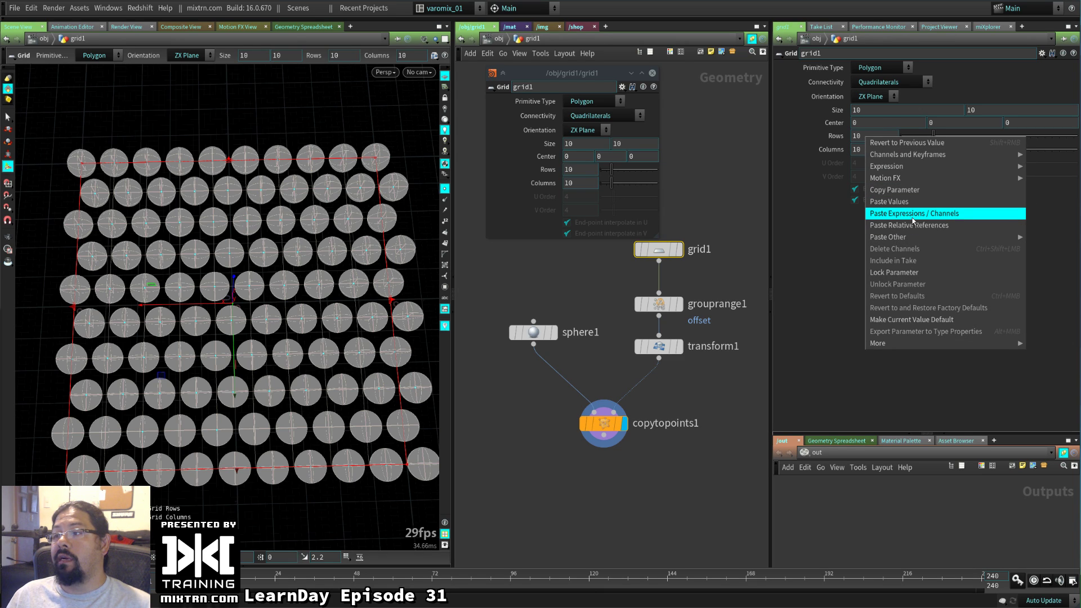
left_click(912, 217)
left_click_drag(934, 151, 989, 158)
Reduce the sphere's uniform scale to 0.2 while displaying the Copy to Points result
mouse_move(540, 333)
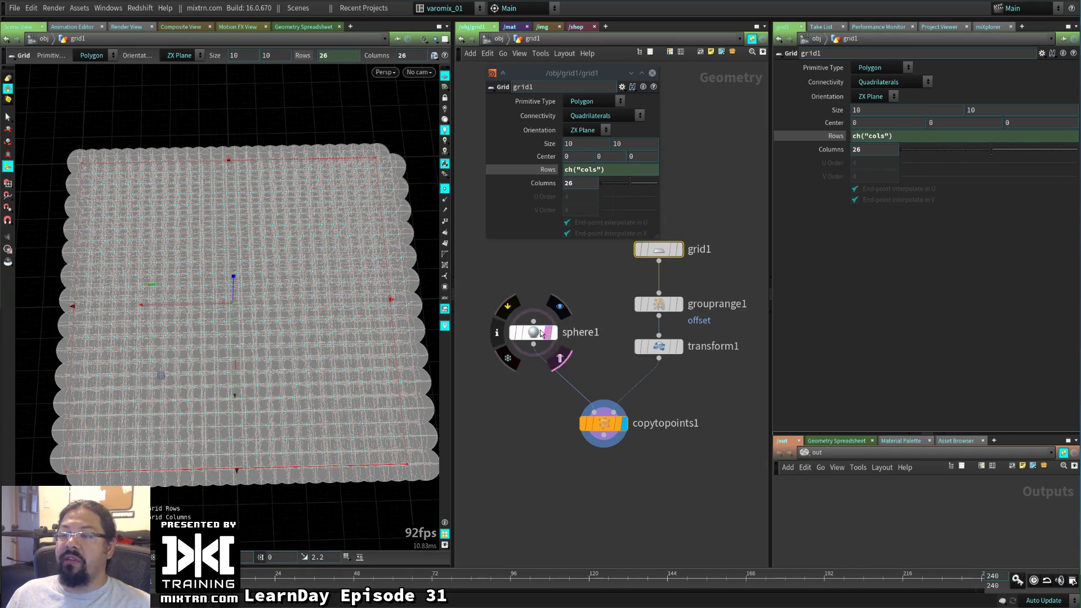
left_click(552, 333)
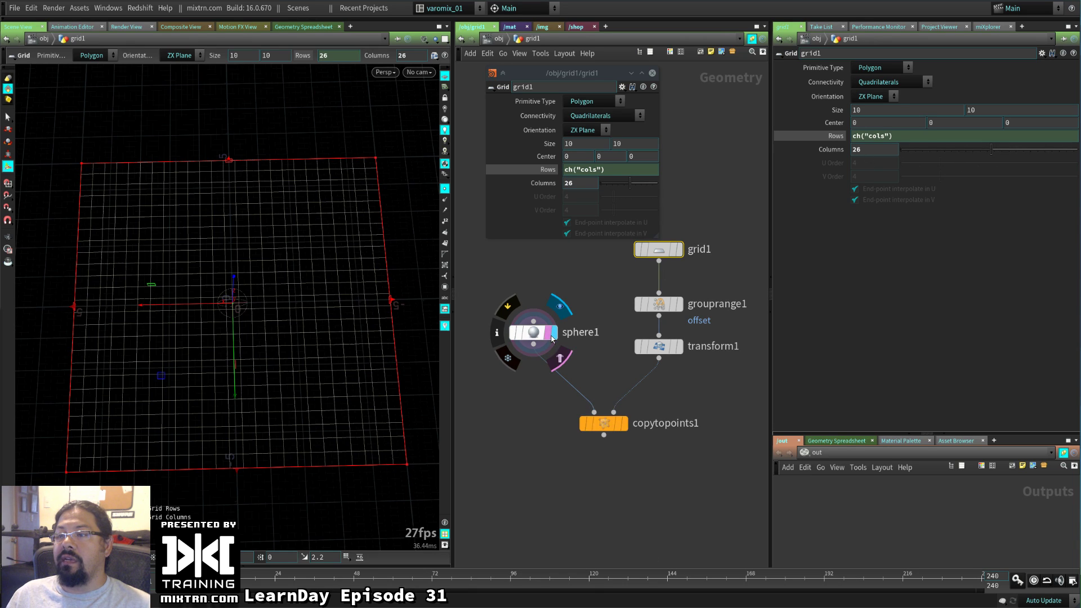
left_click(549, 335)
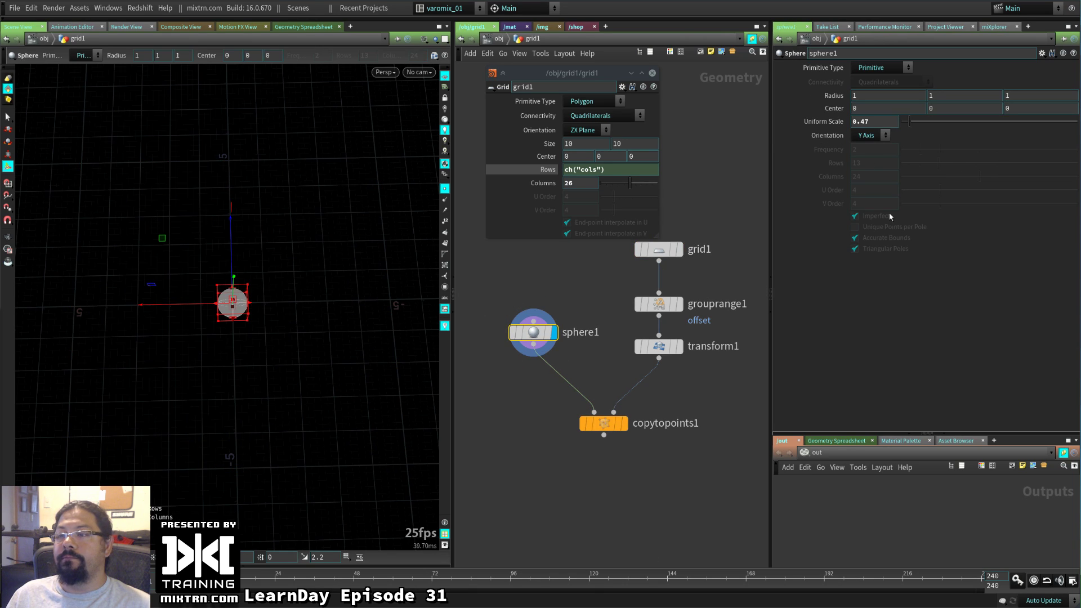
left_click(624, 423)
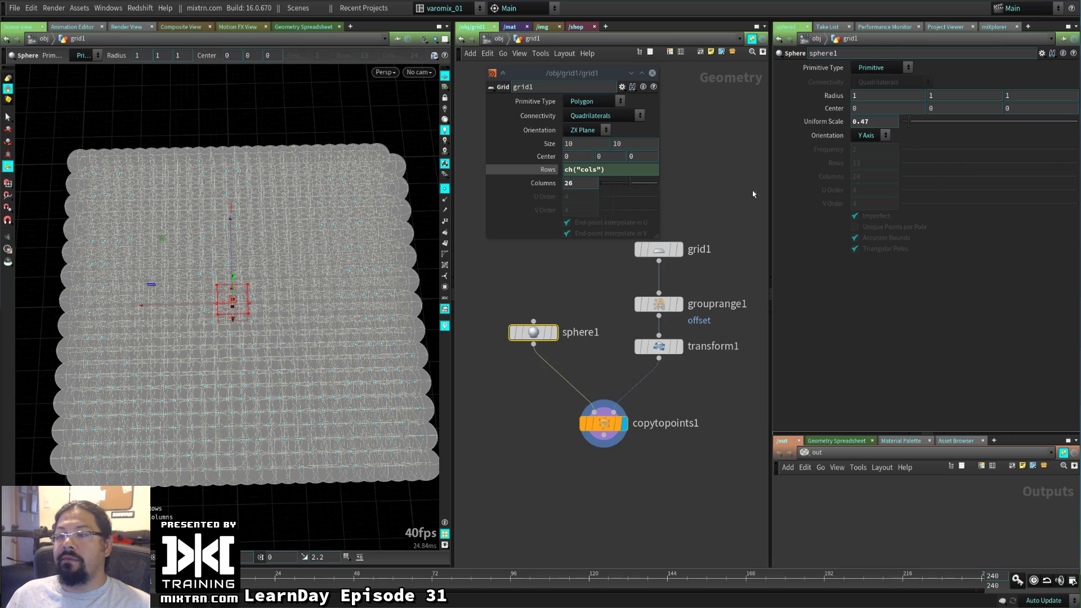
left_click_drag(910, 122, 904, 123)
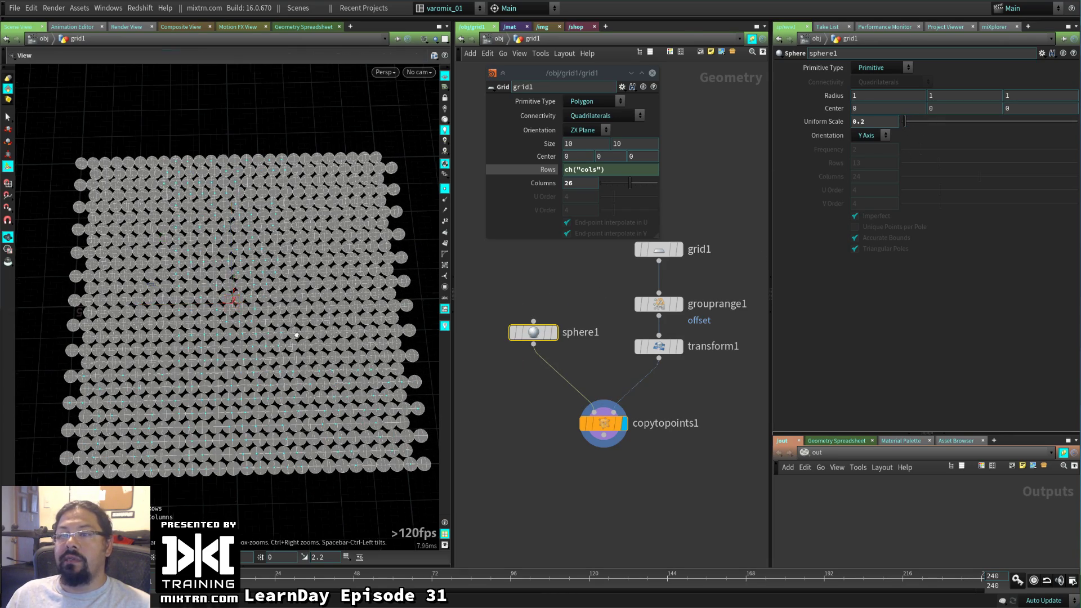
Adjust the Transform node's X translation to -0.18 while watching the offset sphere rows up close
left_click_drag(265, 315, 326, 247)
scroll(275, 179, "up", 5)
scroll(386, 355, "up", 6)
scroll(337, 366, "down", 3)
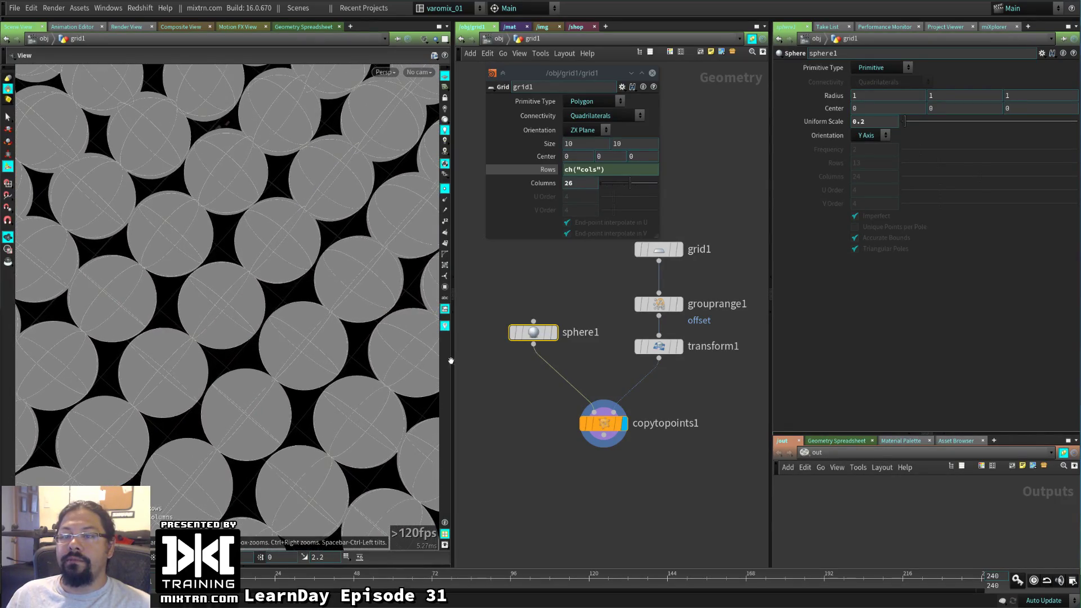
left_click_drag(338, 366, 313, 386)
scroll(313, 386, "down", 3)
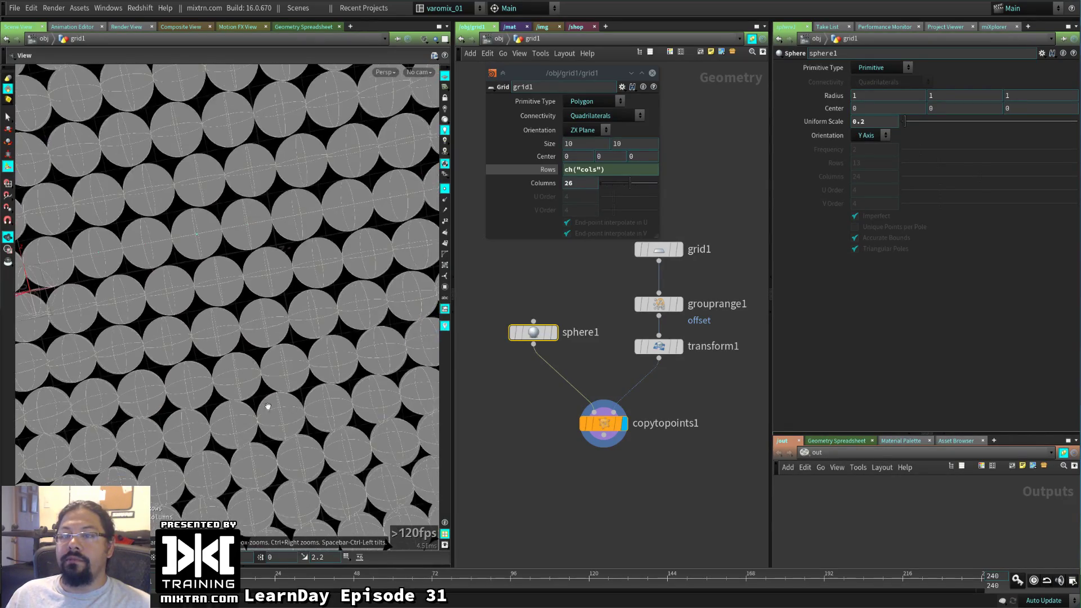
left_click(663, 345)
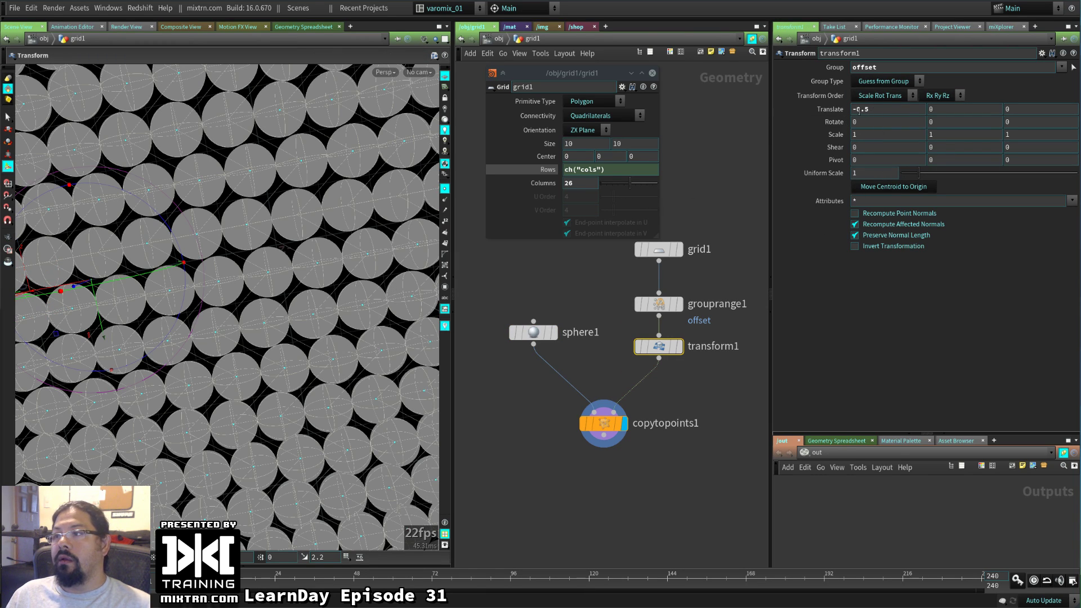
middle_click_drag(874, 111, 1051, 123)
Set the grid's Columns to 20
left_click(675, 249)
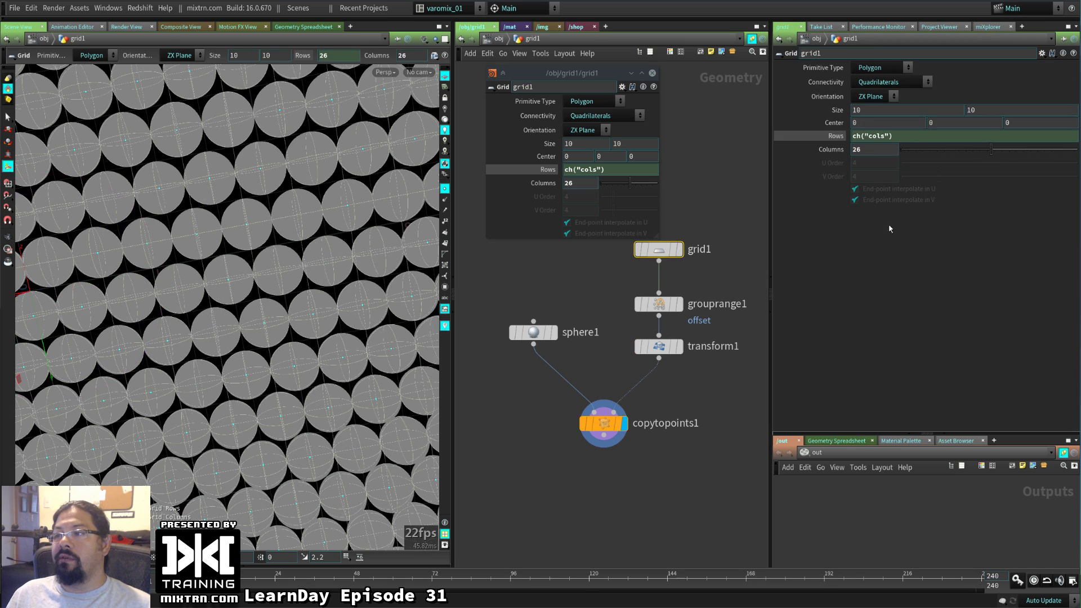
double_click(874, 145)
type("20")
key("Return")
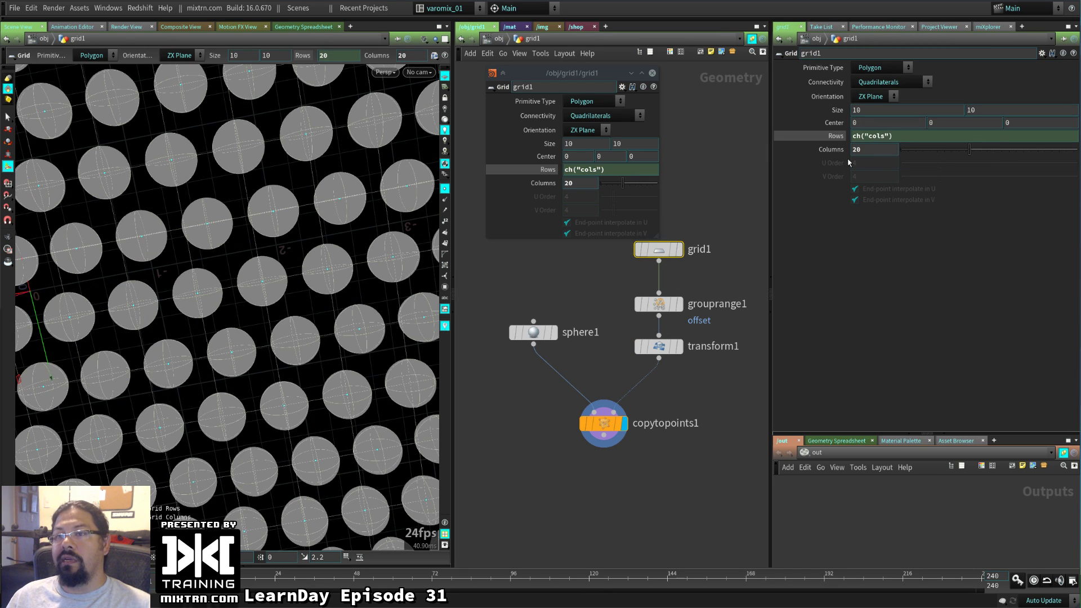
Set the Transform node's X translation to -0.25
left_click(655, 346)
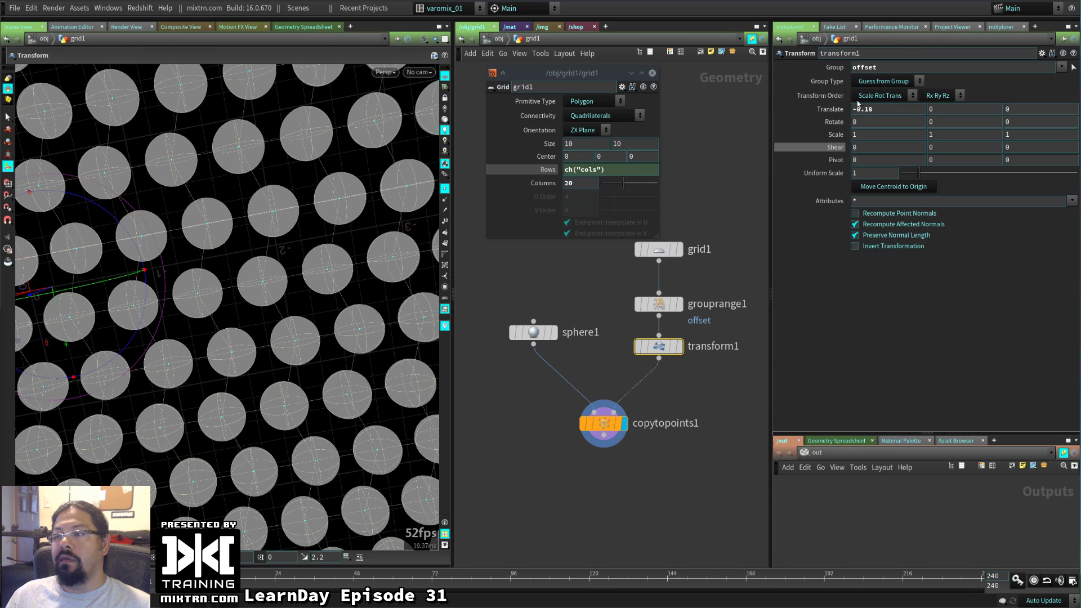
key("BackSpace")
key("BackSpace")
type("25")
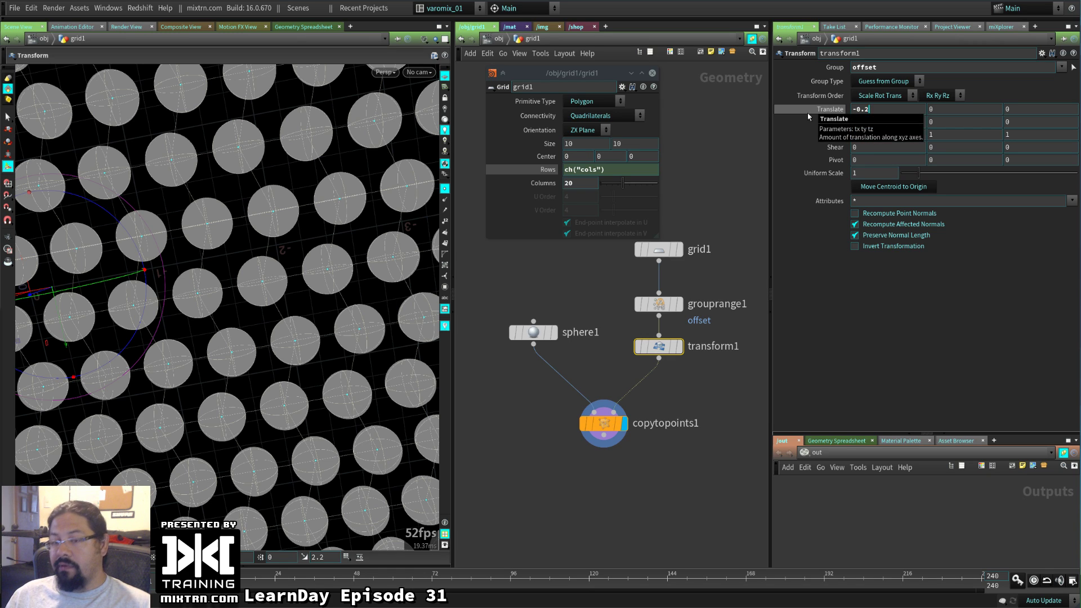
key("Return")
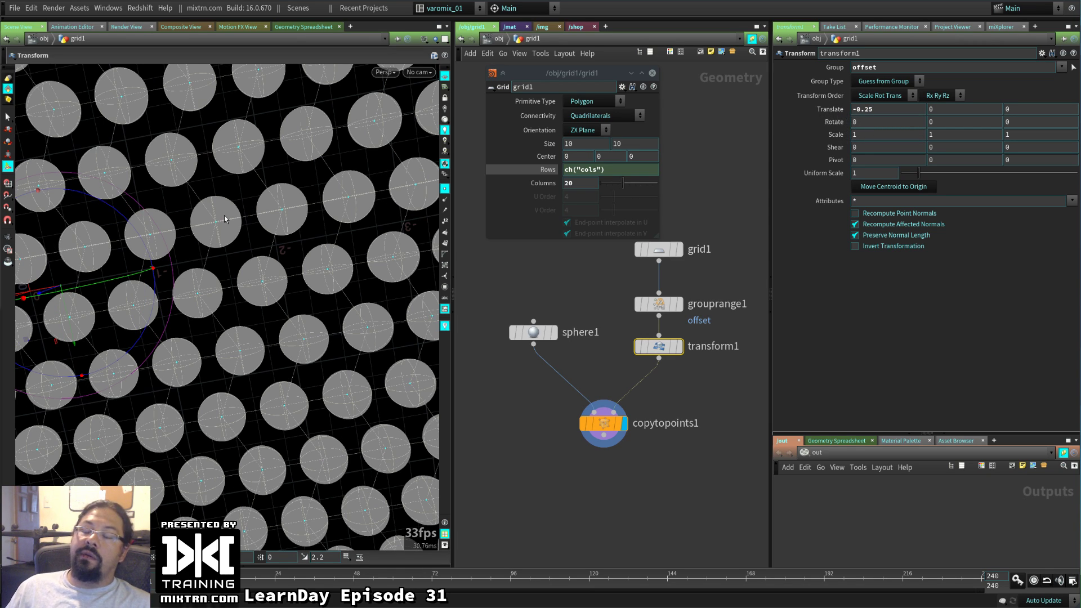
Examine the spacing and row offset of the copied spheres from several angles and up close
key("Escape")
scroll(155, 319, "down", 10)
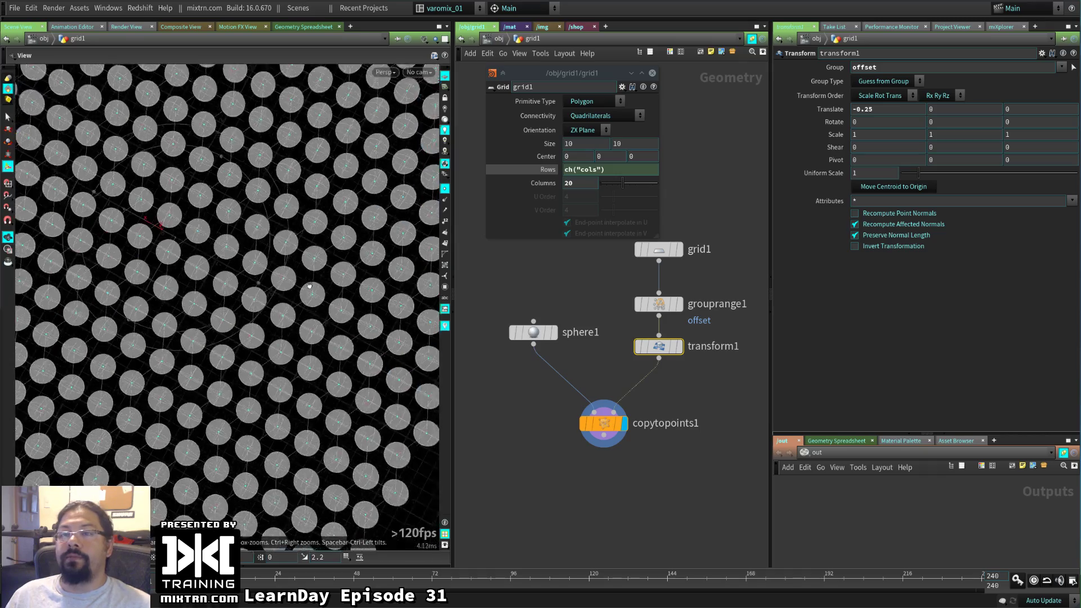
left_click_drag(155, 319, 236, 281)
scroll(236, 281, "up", 5)
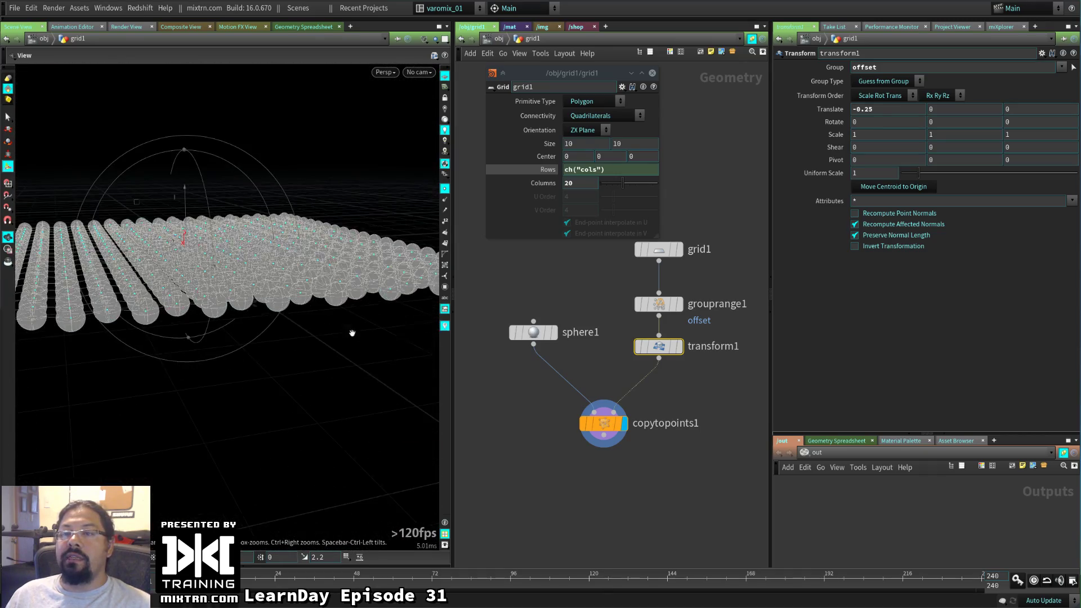
left_click_drag(355, 330, 330, 253)
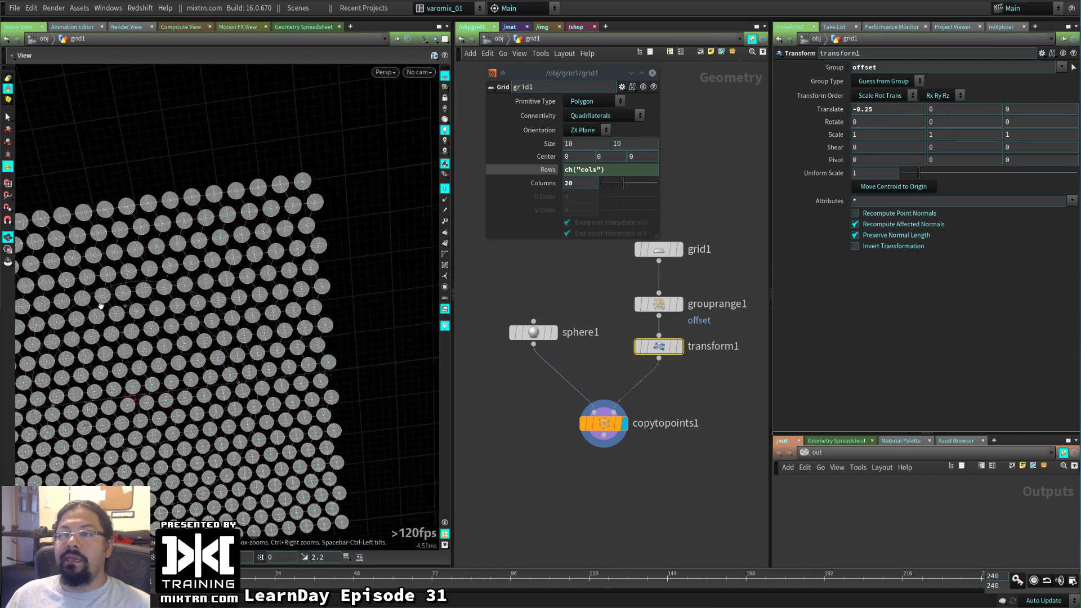
scroll(345, 200, "up", 6)
left_click_drag(346, 201, 331, 366)
key("Return")
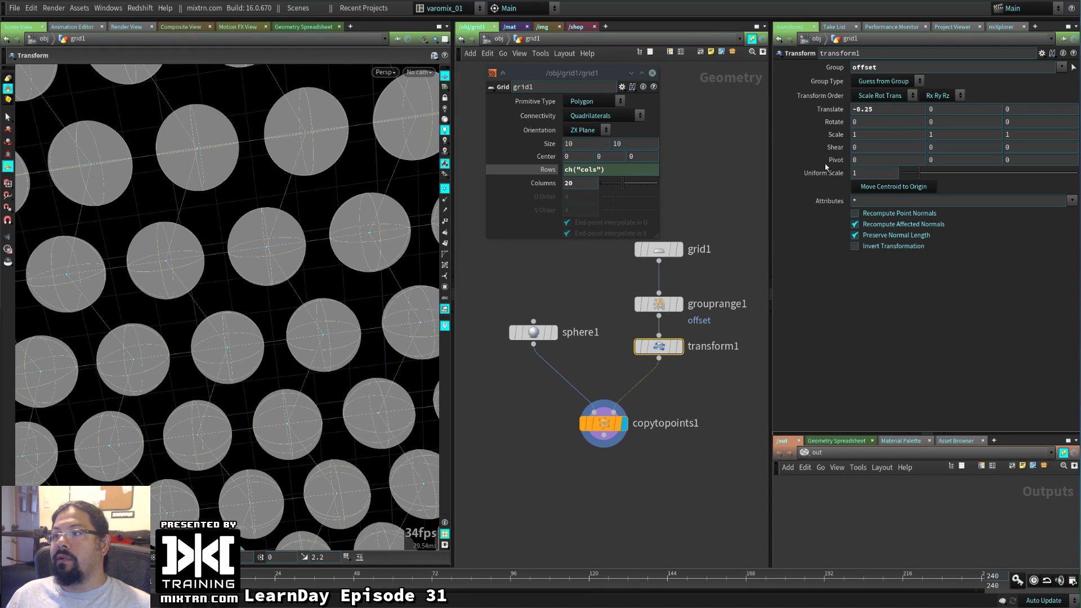
Drive the Transform node's X translation from the grid's copied Columns parameter with the expression ch("../grid1/cols") / 80, and check its evaluated value
left_click(653, 249)
right_click(871, 149)
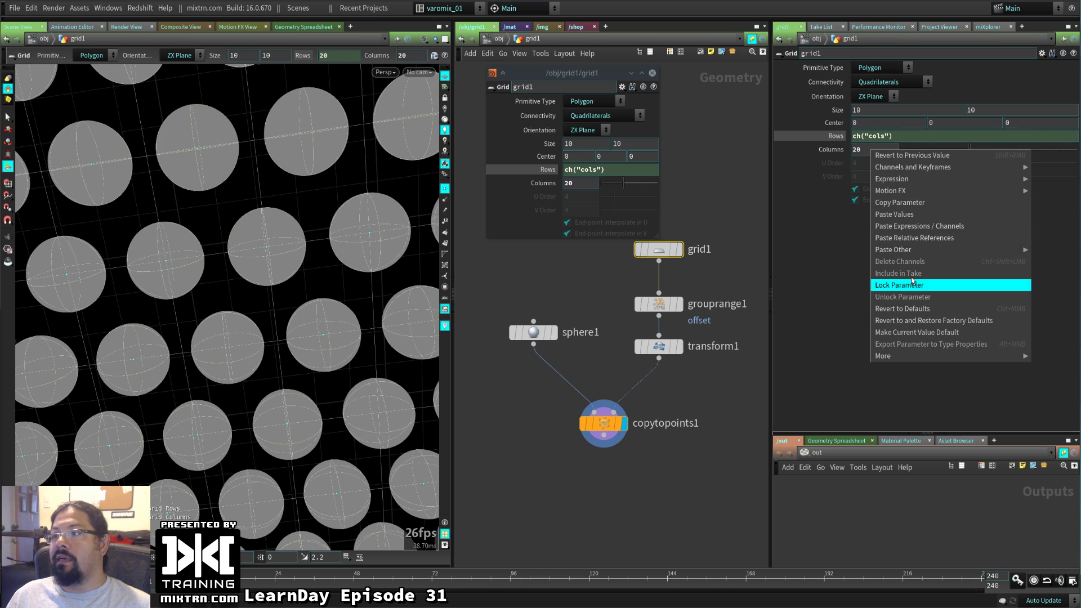
left_click(899, 203)
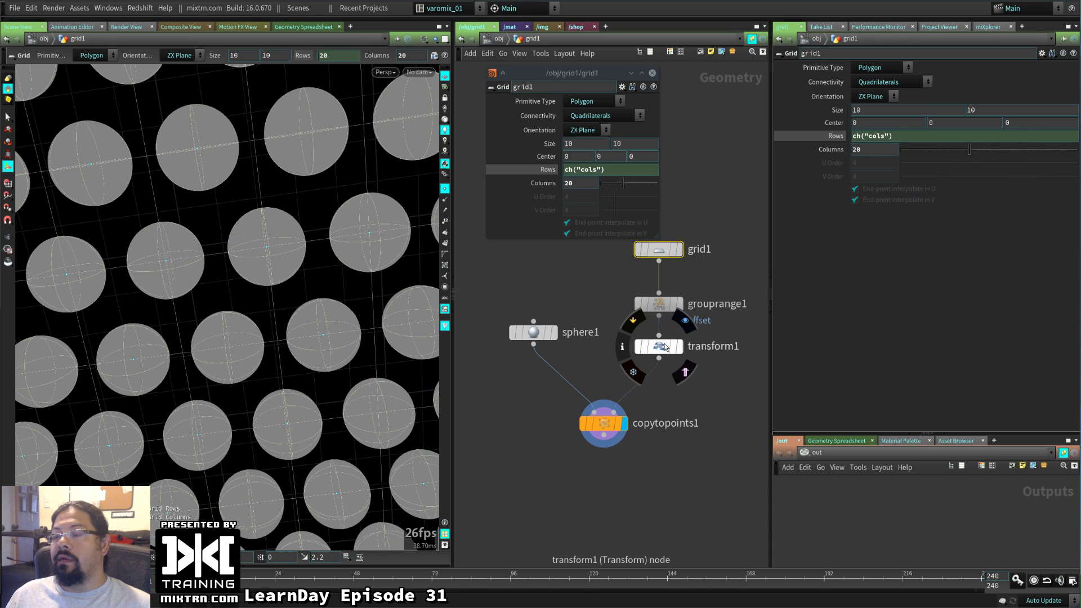
left_click(657, 348)
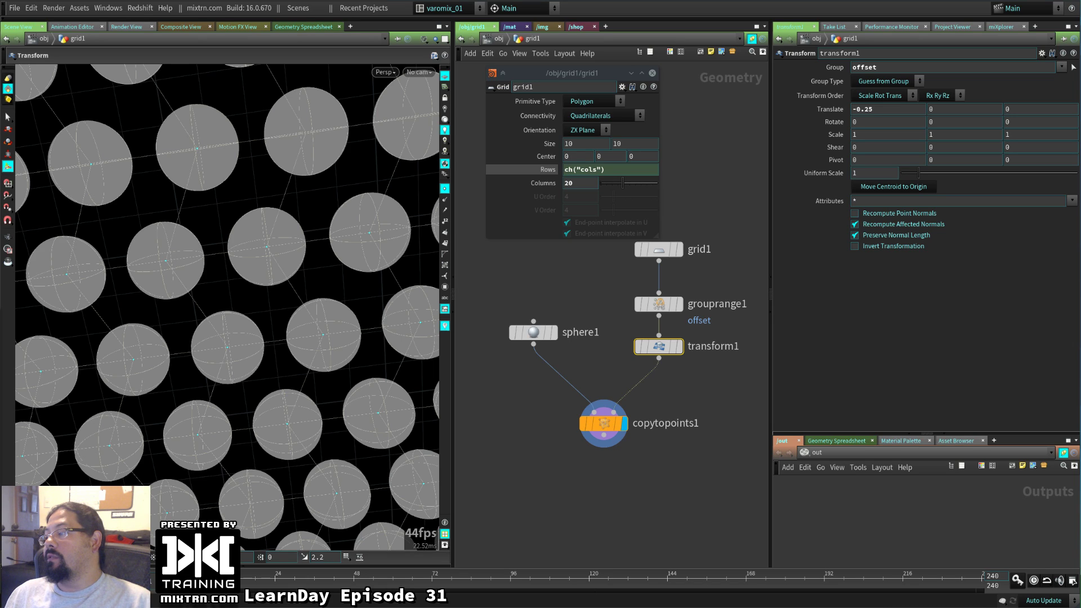
double_click(867, 109)
right_click(880, 112)
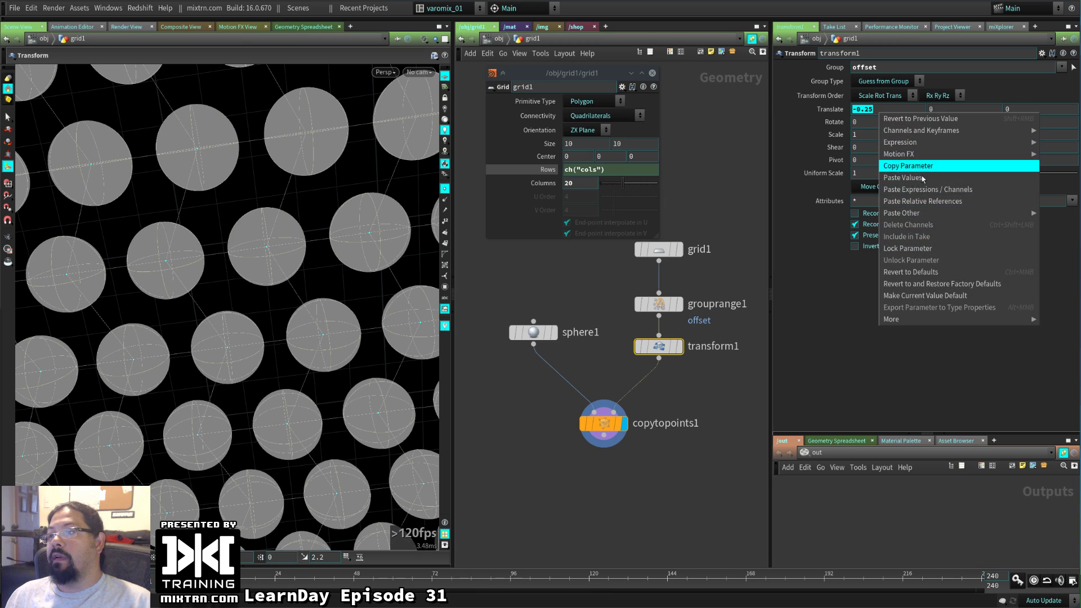
left_click(938, 201)
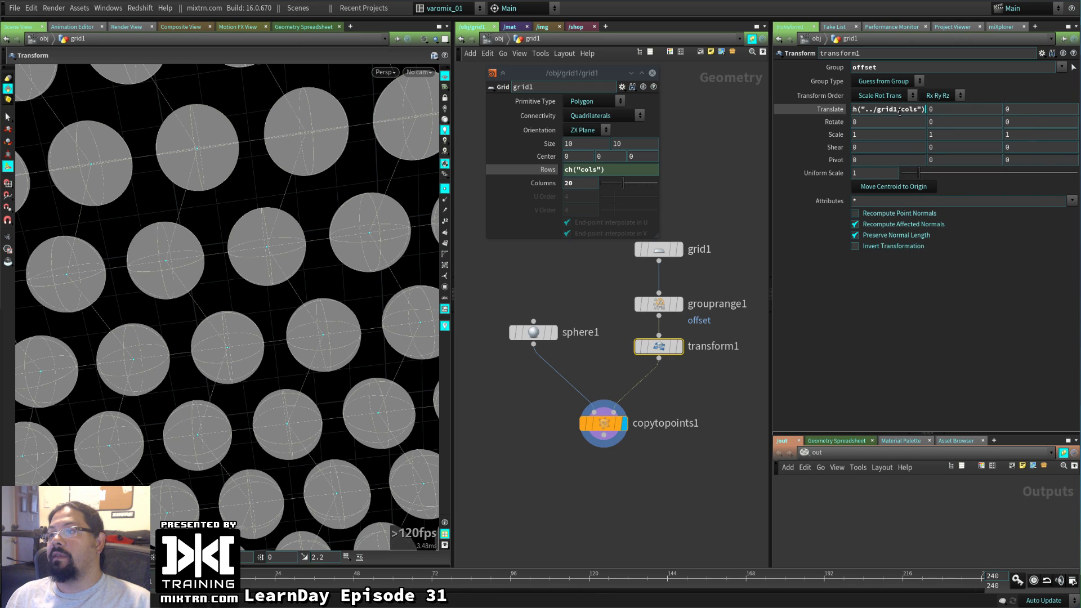
type("/ ")
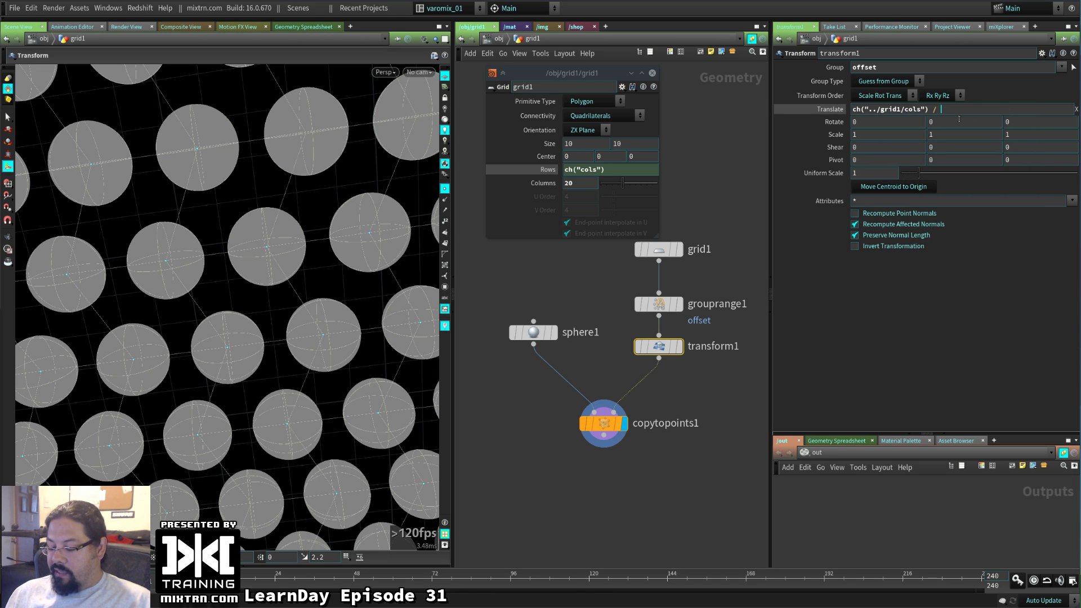
type("80")
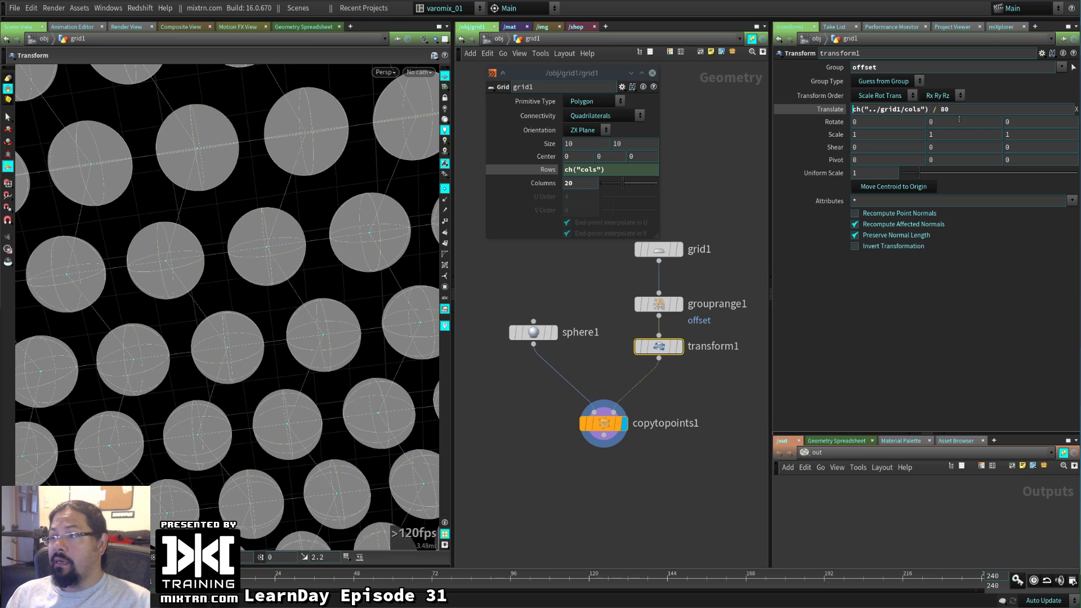
key("Return")
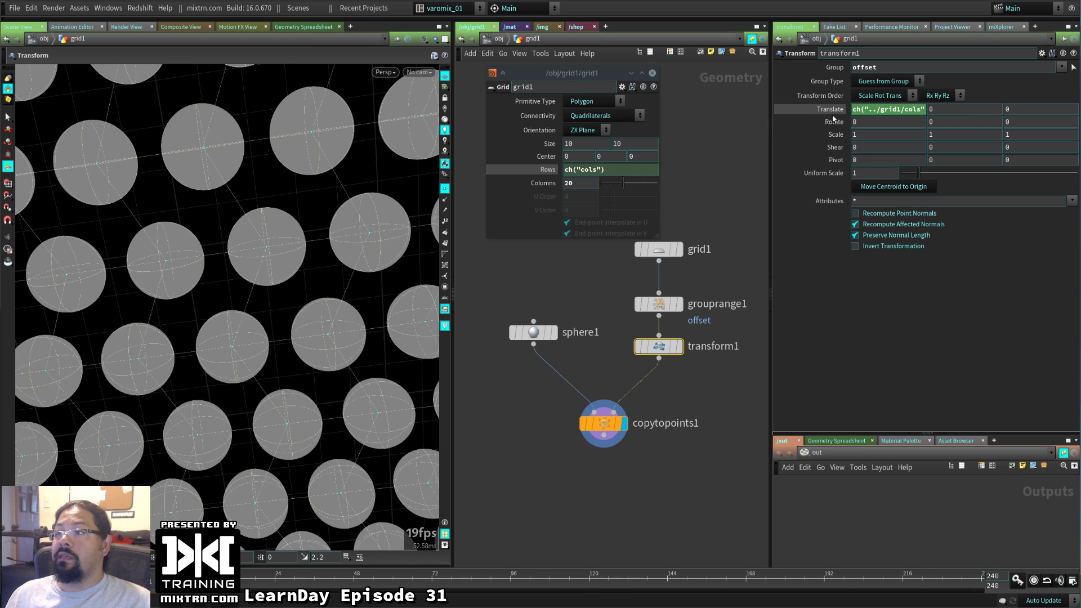
left_click(832, 111)
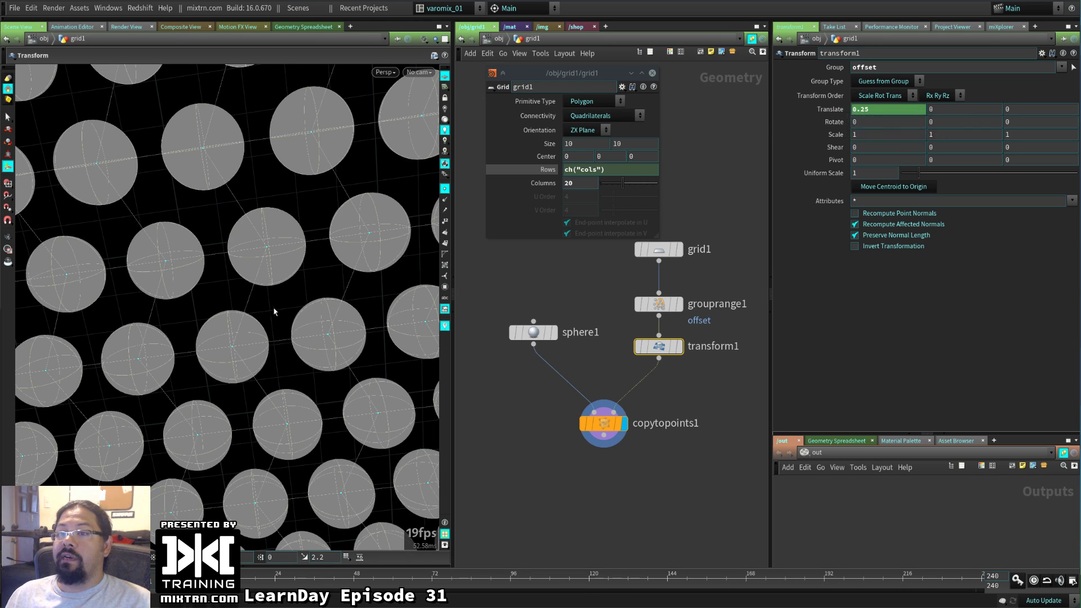
Reduce the grid's Columns to 10 and check the Transform node's resulting X translation
left_click(660, 252)
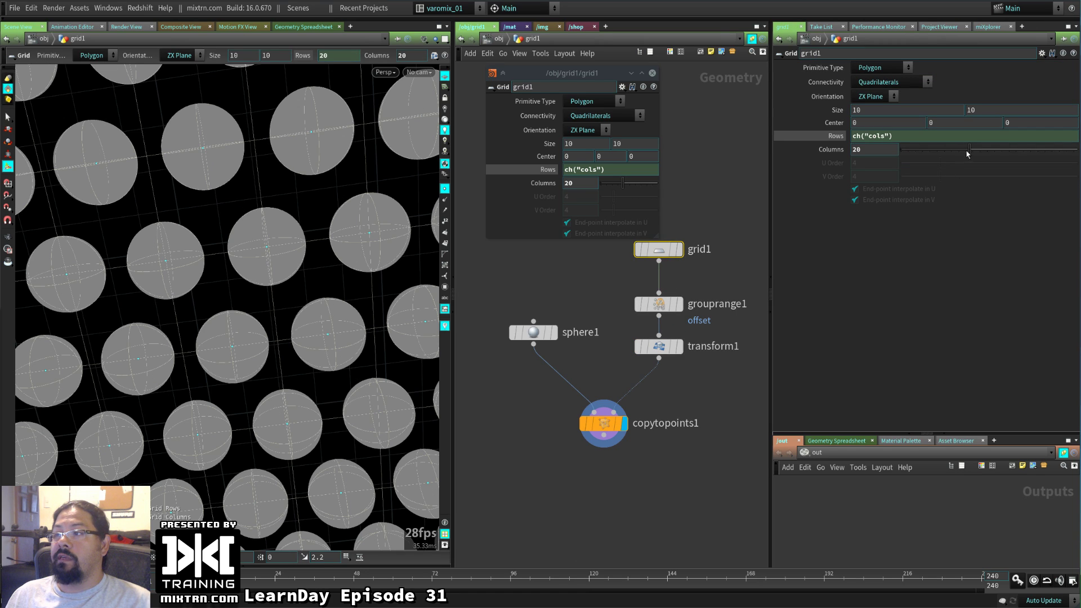
left_click_drag(967, 153, 935, 152)
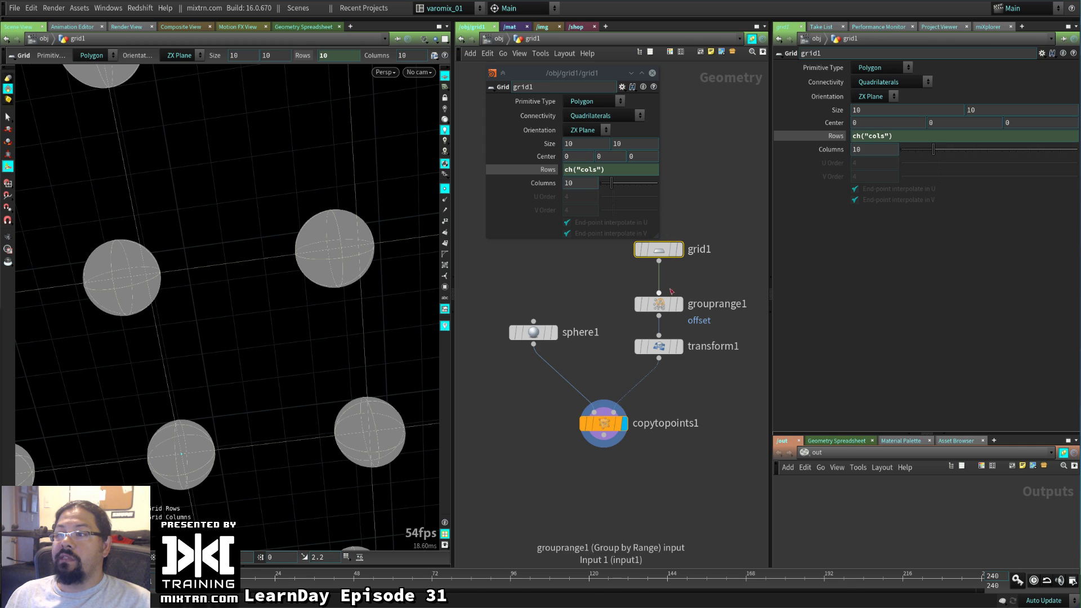
left_click(658, 346)
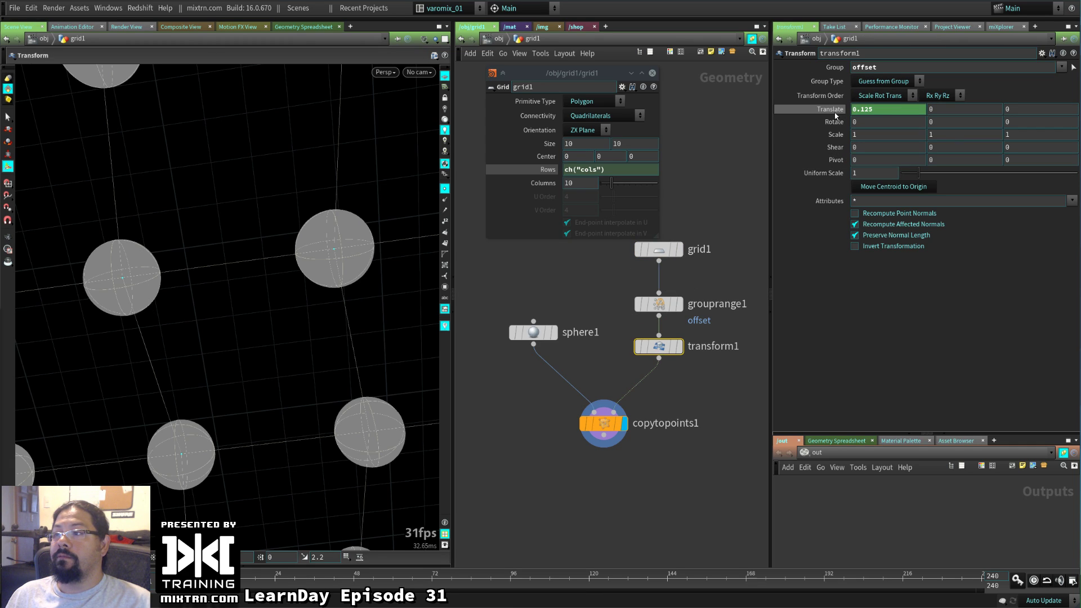
mouse_move(662, 352)
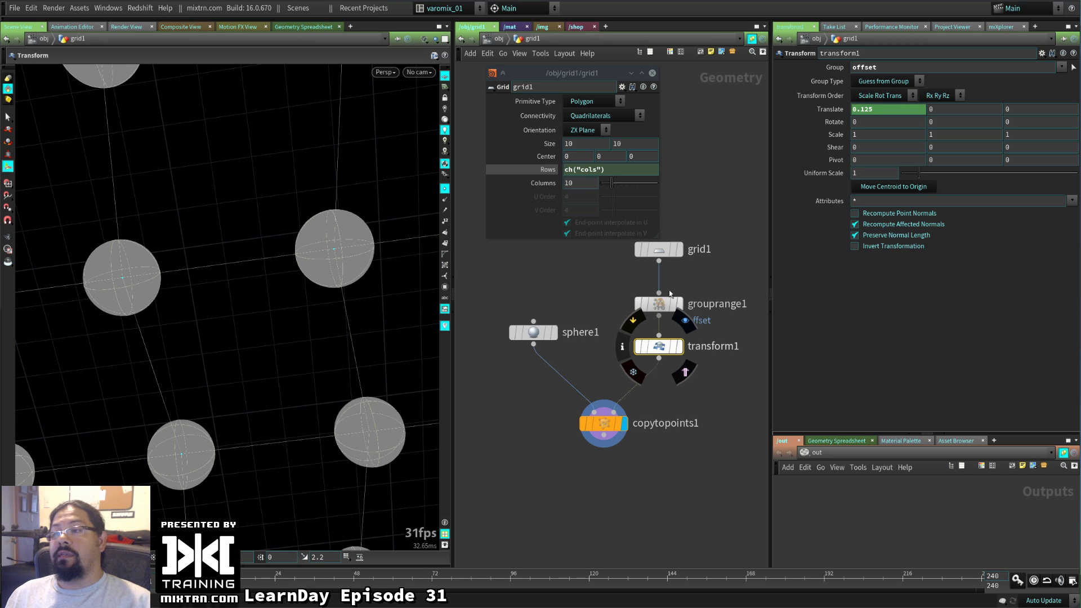
Open the grid node's Columns value for editing
left_click(659, 262)
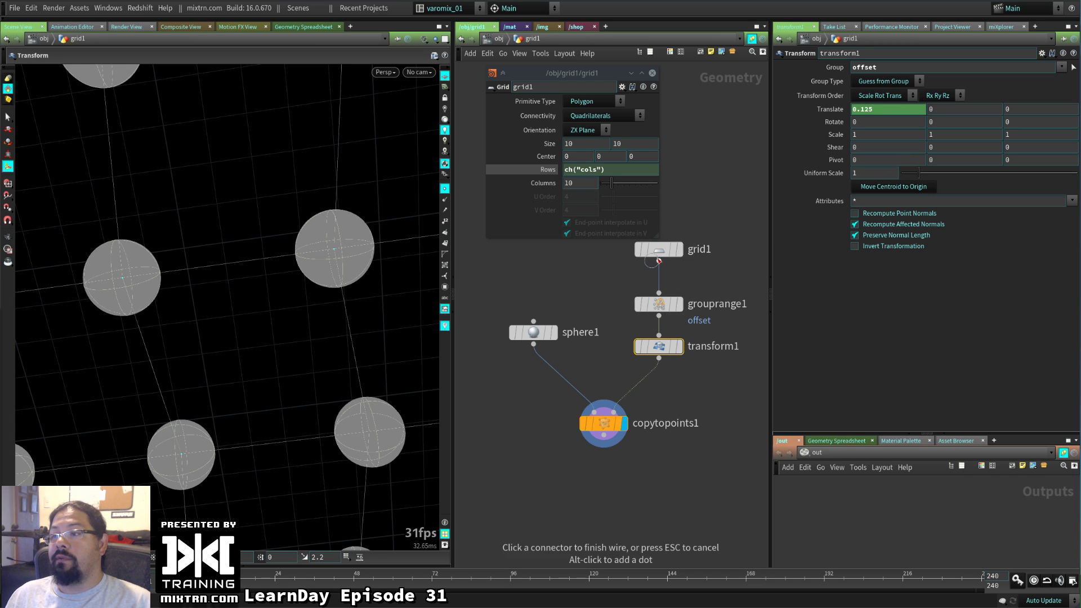
left_click(660, 303)
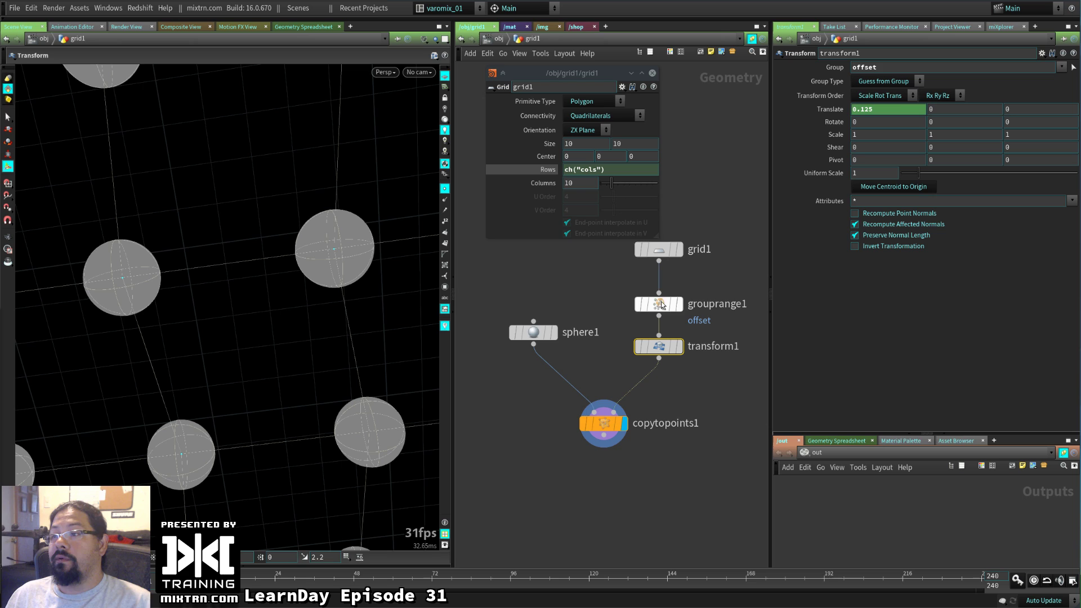
left_click(660, 250)
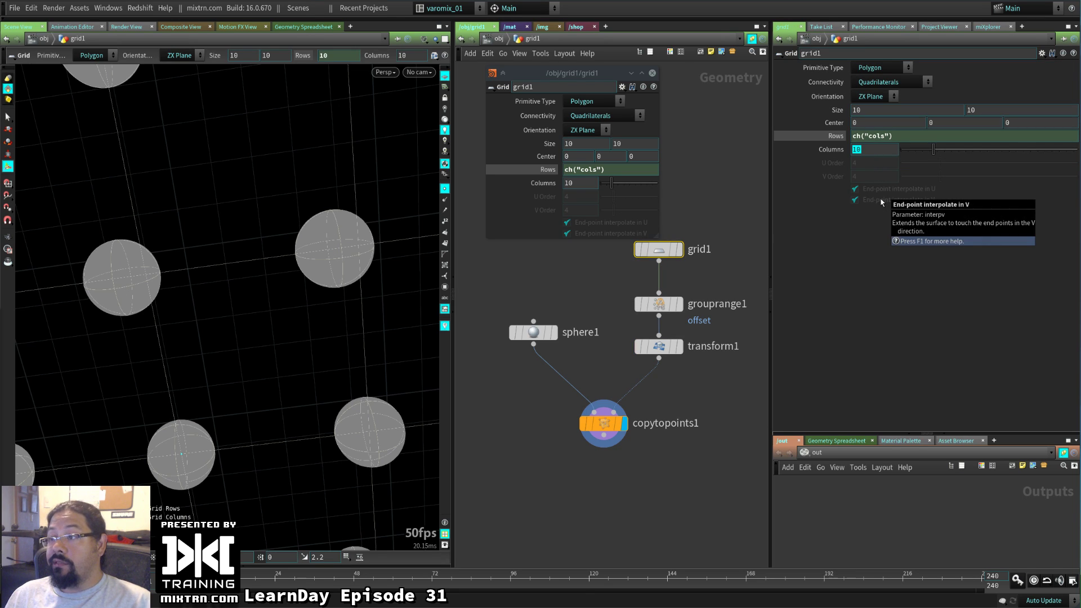
Set the grid to 40 columns and the sphere's uniform scale to 0.12
type("40")
key("Return")
left_click(533, 332)
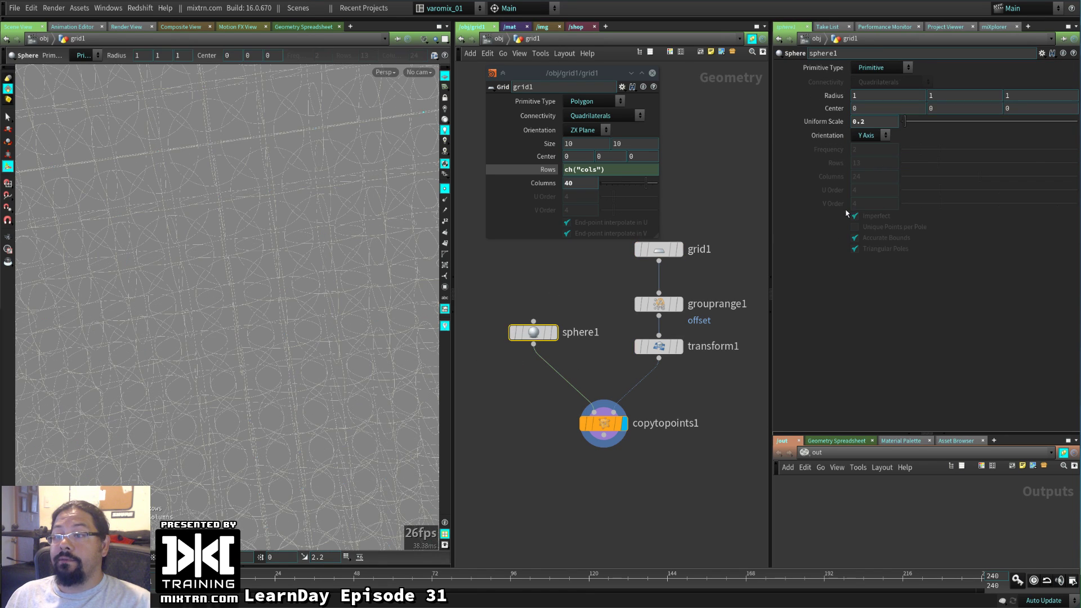
double_click(889, 121)
type("0.1")
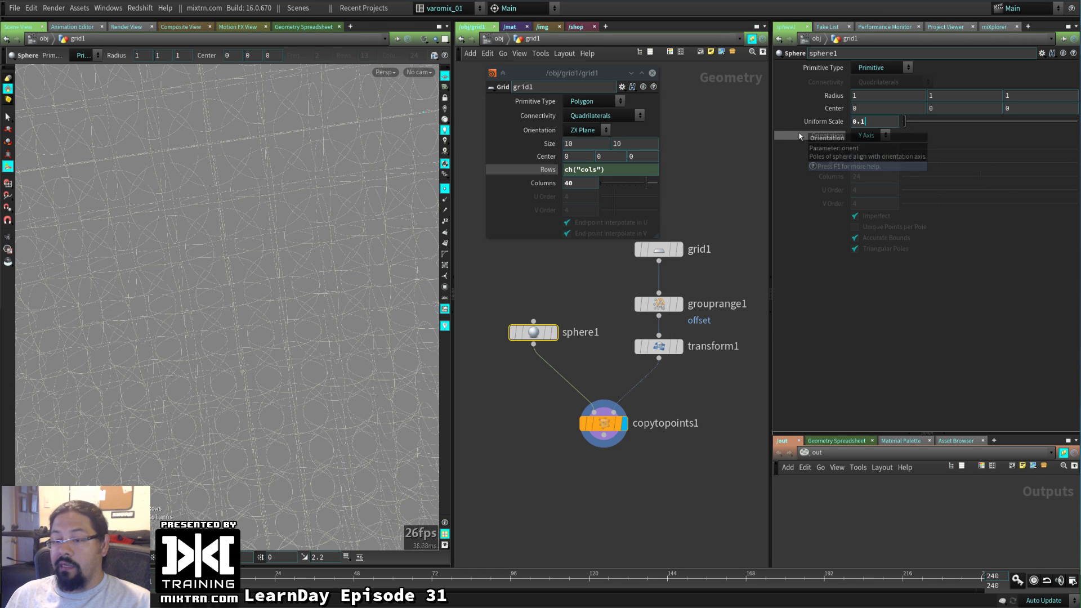
key("Return")
middle_click_drag(870, 121, 887, 138)
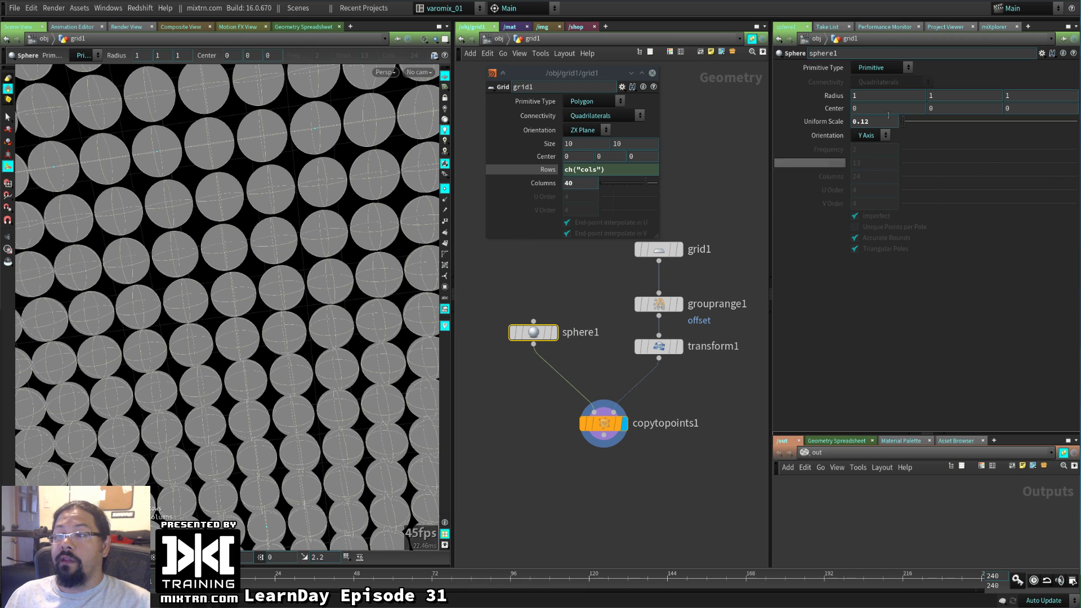
double_click(883, 119)
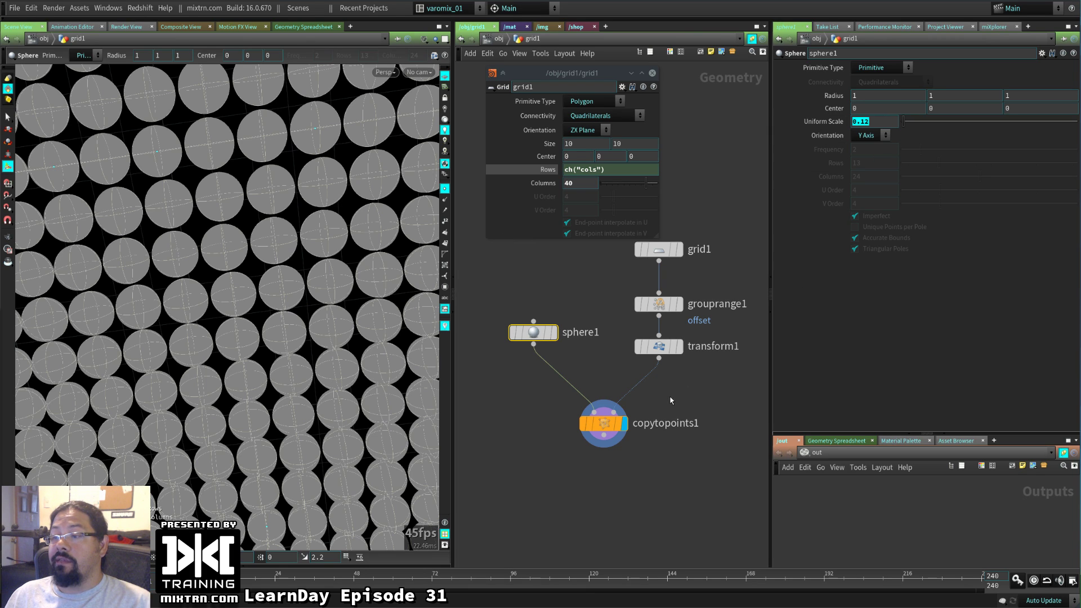
Delete the channel expression on transform1's Translate parameter and set its X translation to 0.125
left_click(659, 345)
right_click(829, 111)
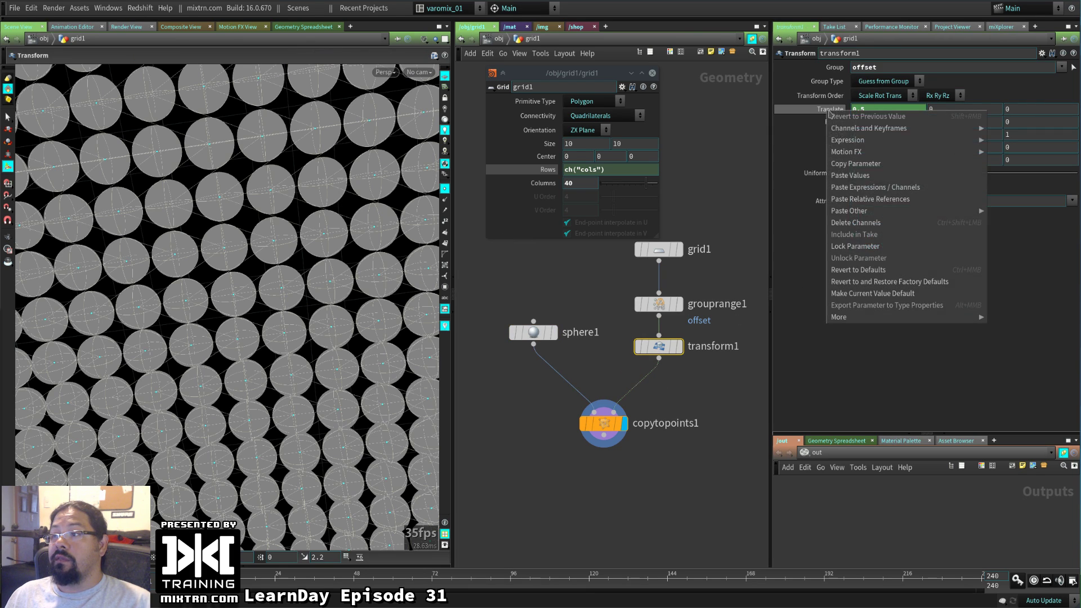
left_click(856, 222)
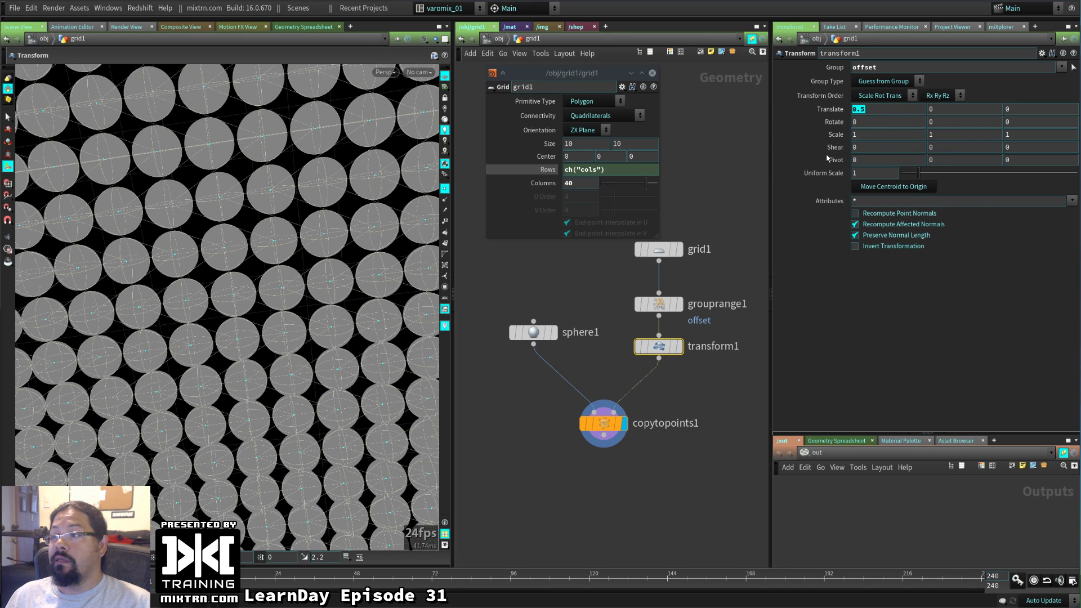
type("0.125")
key("Return")
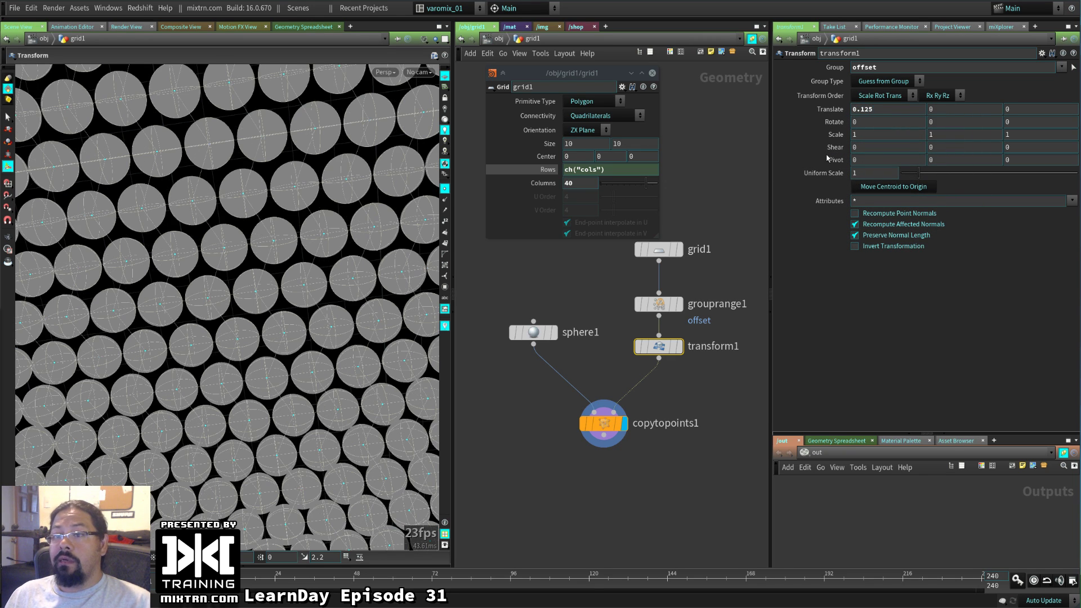
Examine the staggered sphere grid from several angles and distances in the viewport
left_click_drag(233, 325, 299, 291, "alt")
right_click_drag(298, 291, 321, 304, "alt")
middle_click_drag(320, 304, 319, 294, "alt")
right_click_drag(319, 294, 322, 360, "alt")
left_click_drag(322, 360, 333, 304, "alt")
right_click_drag(333, 304, 312, 453, "alt")
left_click_drag(294, 416, 248, 304)
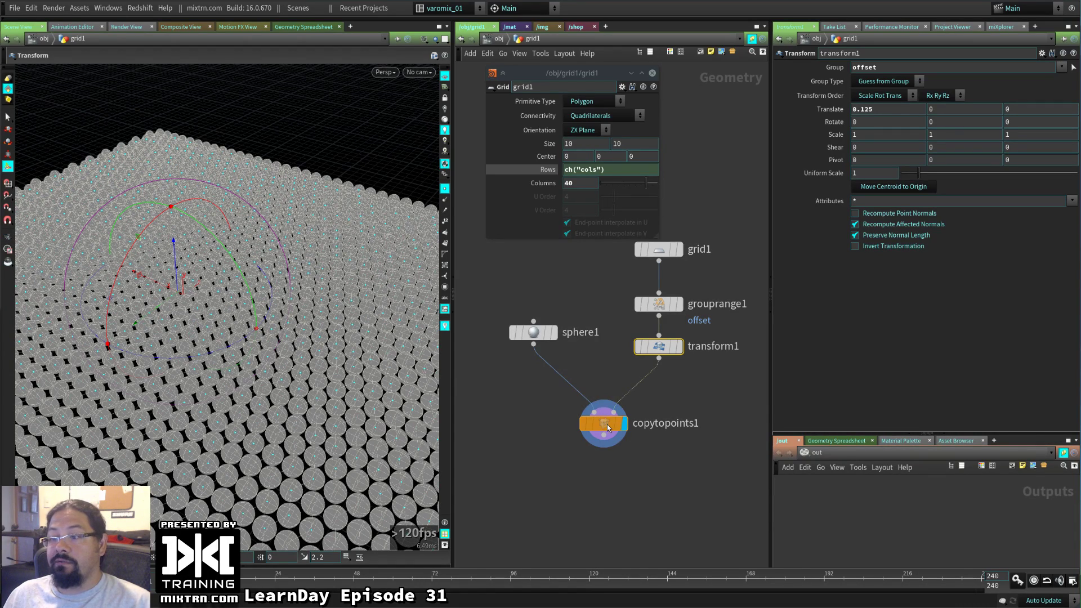
key("h")
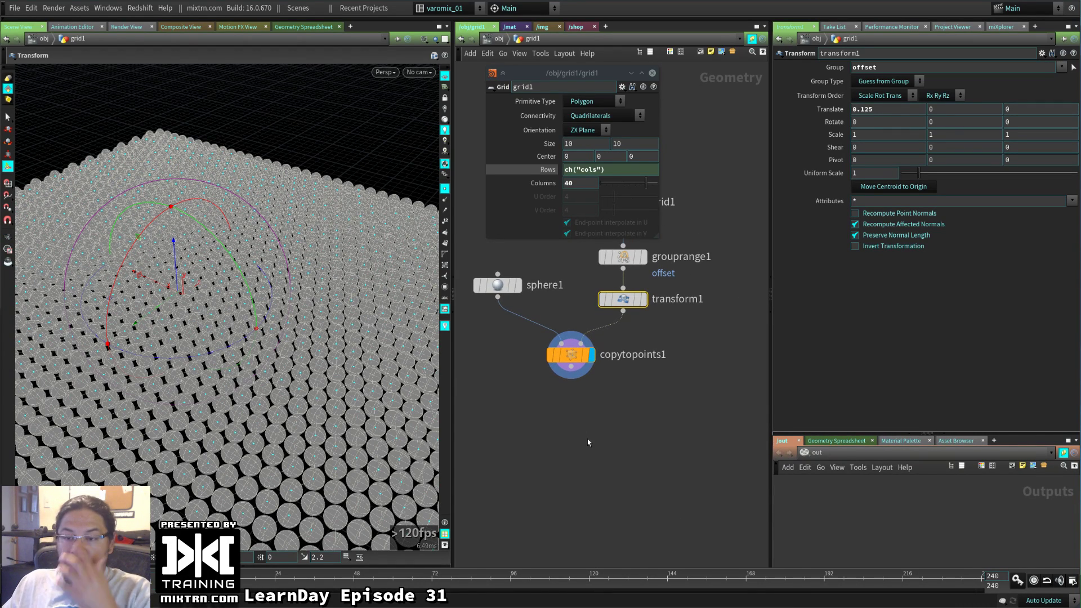
Add an Attribute from Map node, wire it beneath copytopoints1, and make it the displayed node
key("Tab")
type("ma")
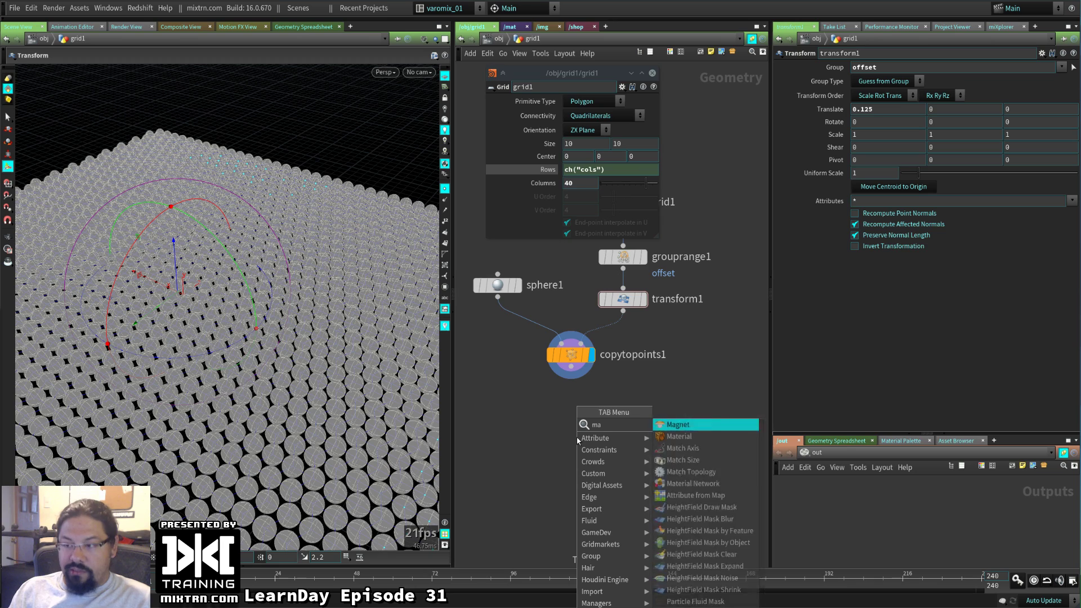
type("g")
left_click(676, 425)
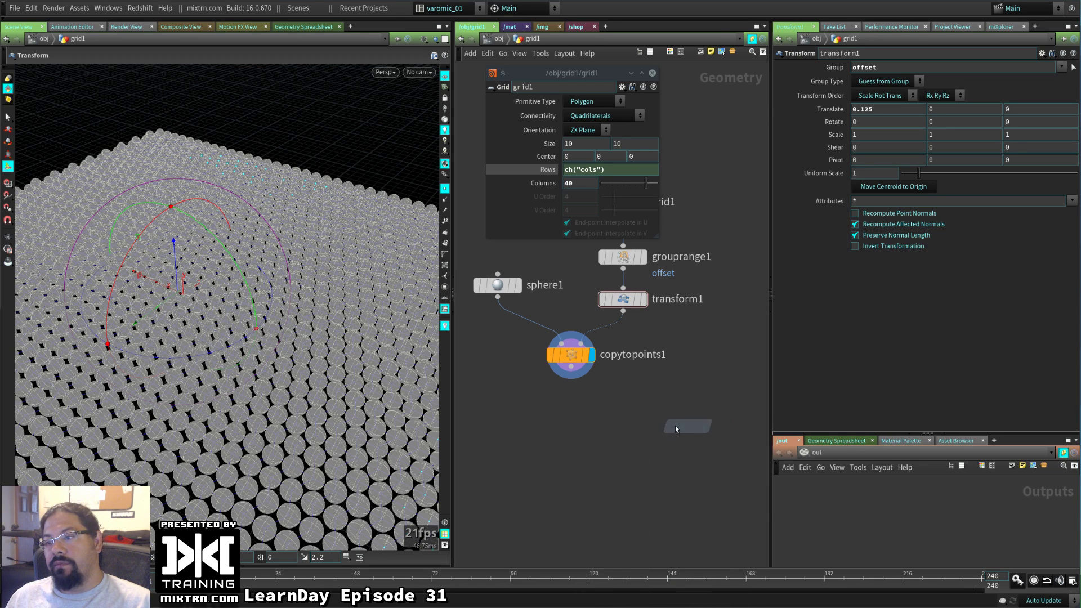
left_click(587, 418)
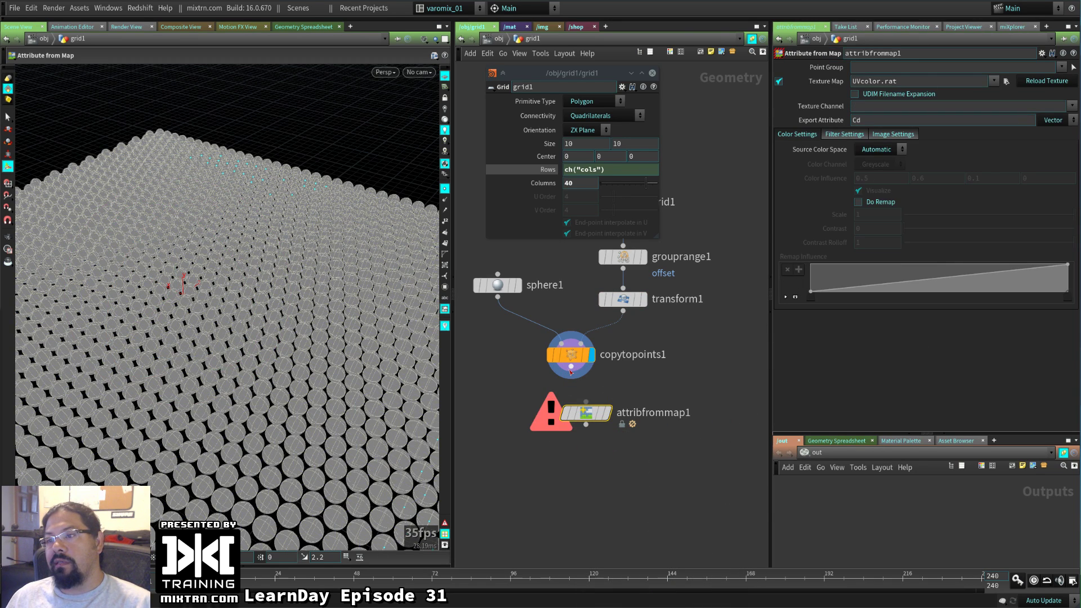
left_click_drag(570, 370, 602, 406)
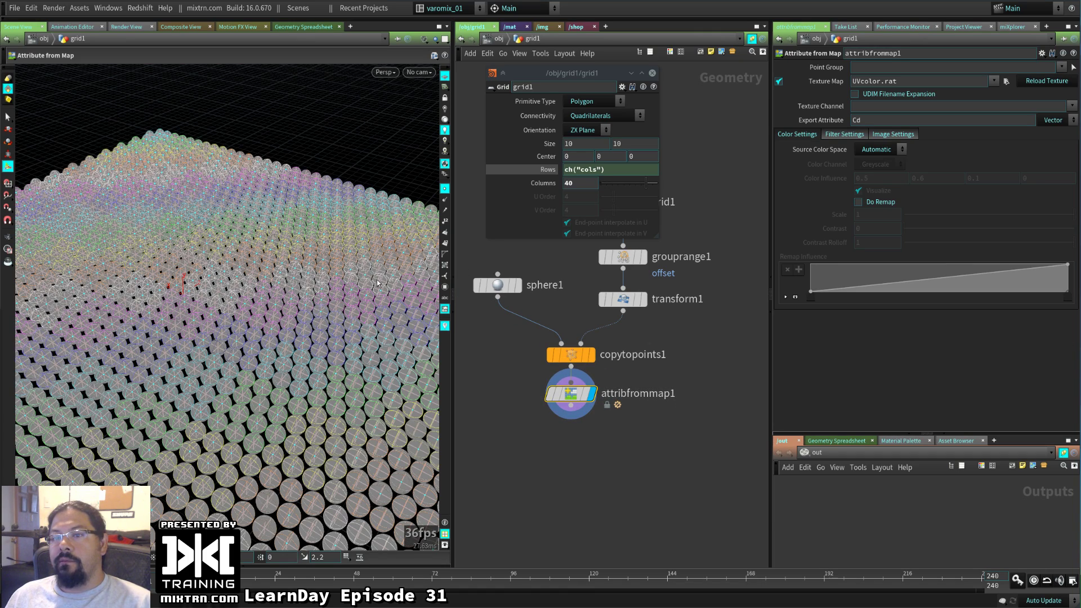
Load assetbrowserblankicon.pic from $HFS/houdini/pic/ as the texture map of the Attribute from Map node
left_click_drag(275, 272, 140, 252)
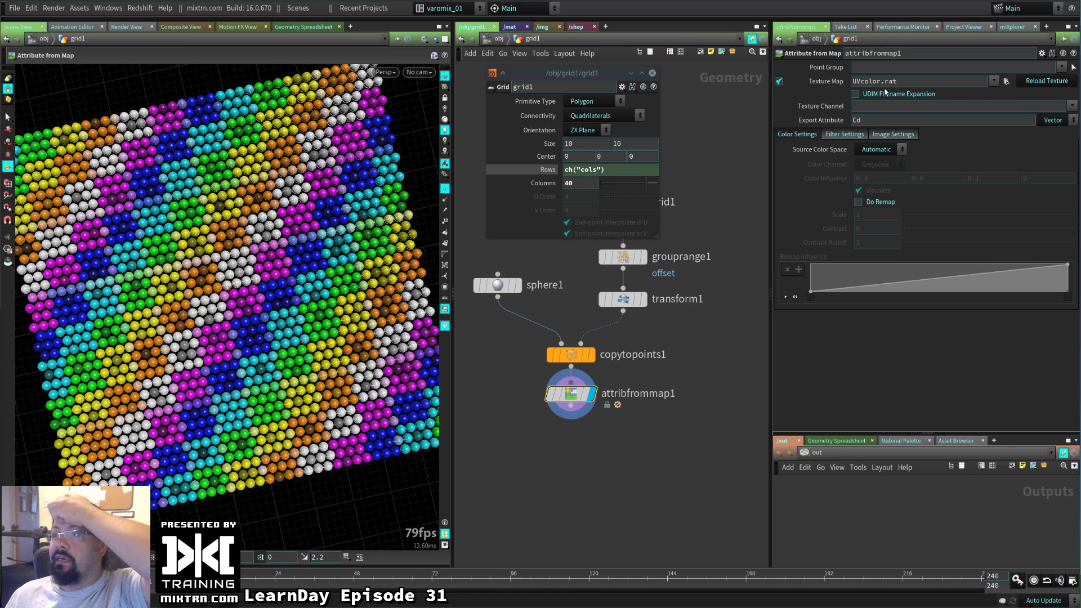
left_click(1005, 82)
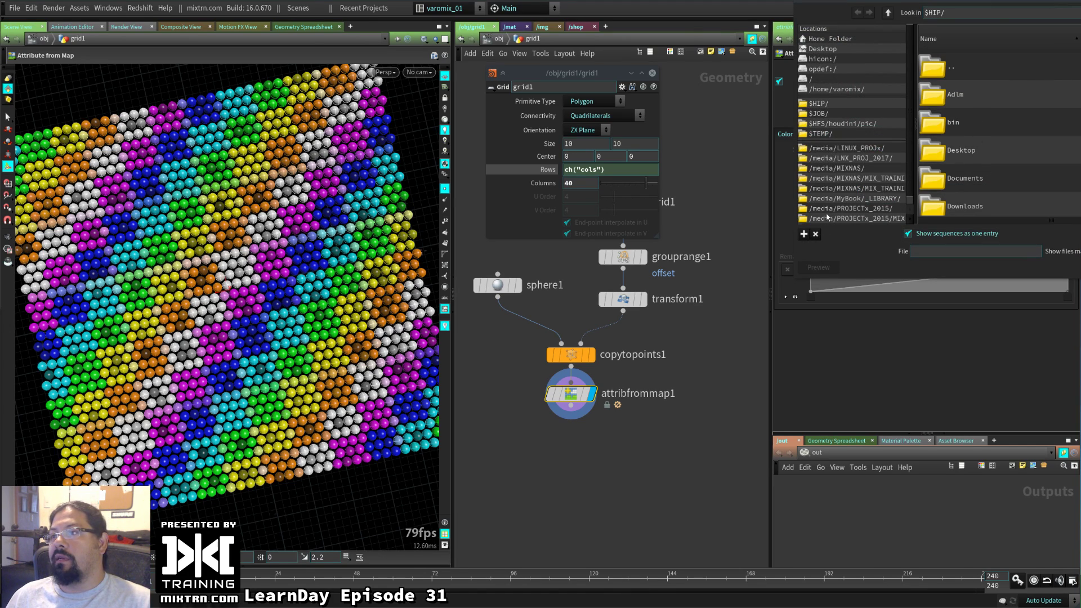
left_click(842, 123)
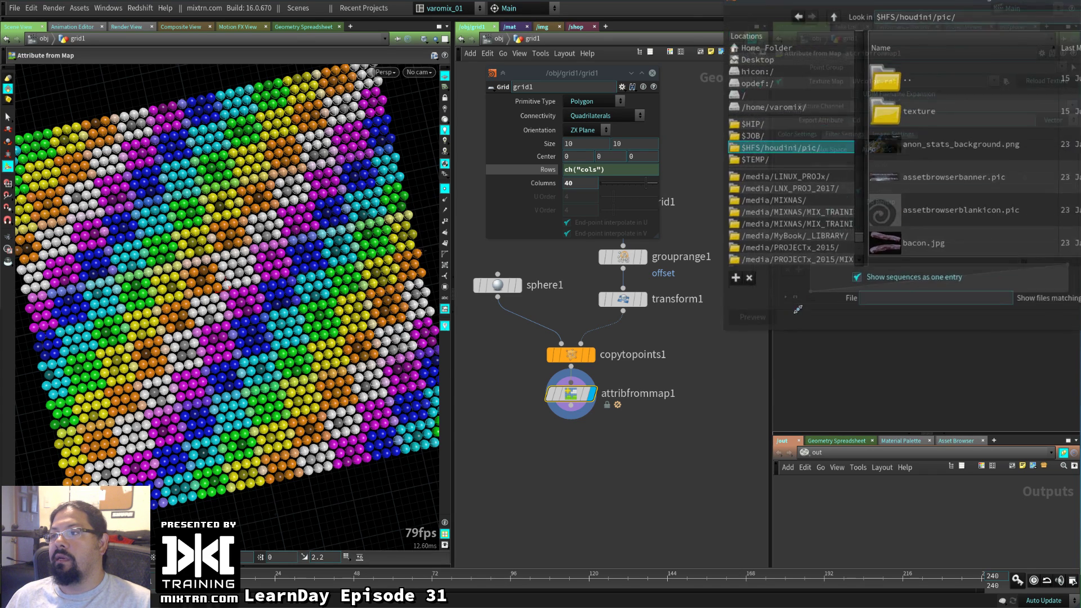
scroll(891, 177, "down", 10)
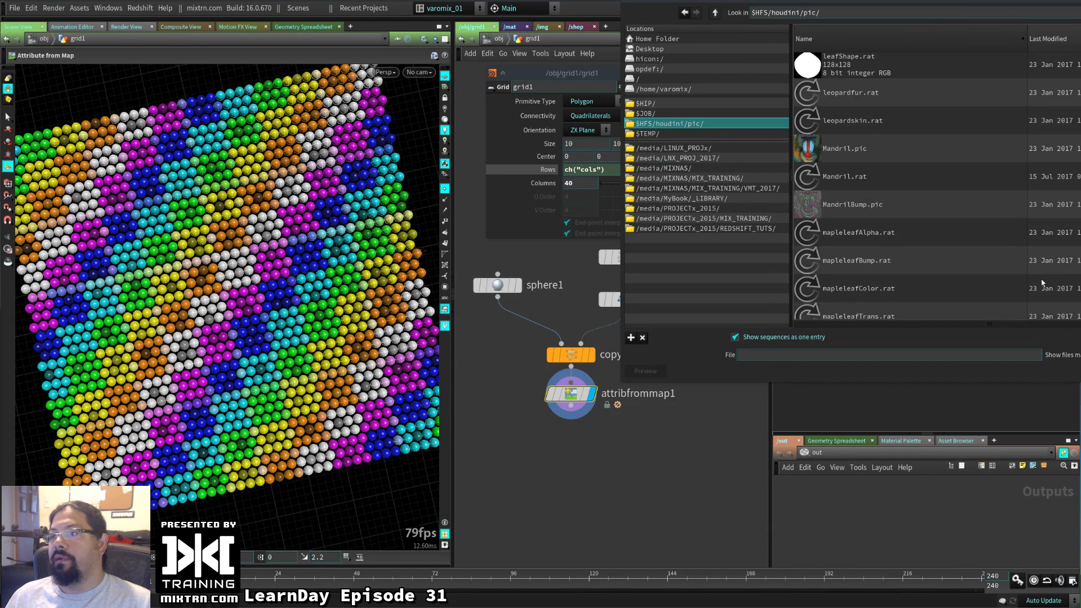
scroll(978, 260, "down", 10)
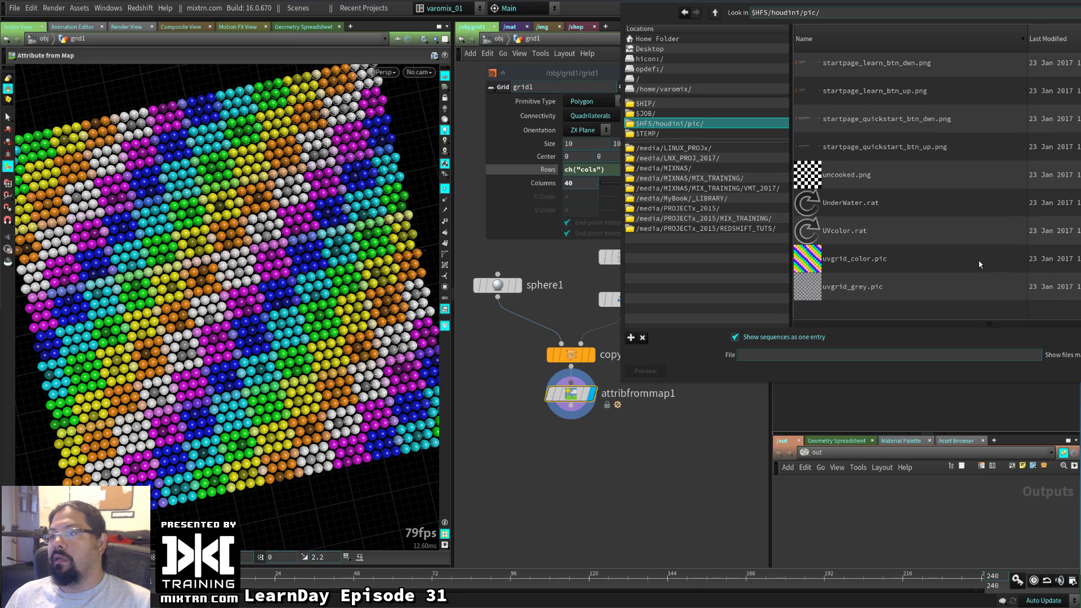
scroll(924, 239, "up", 10)
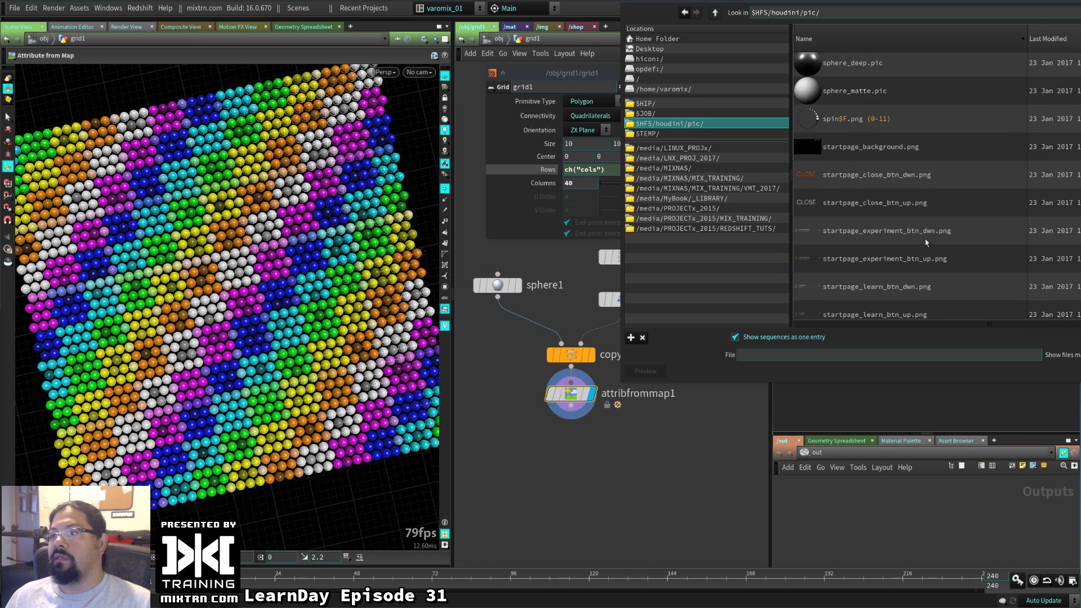
scroll(924, 240, "up", 10)
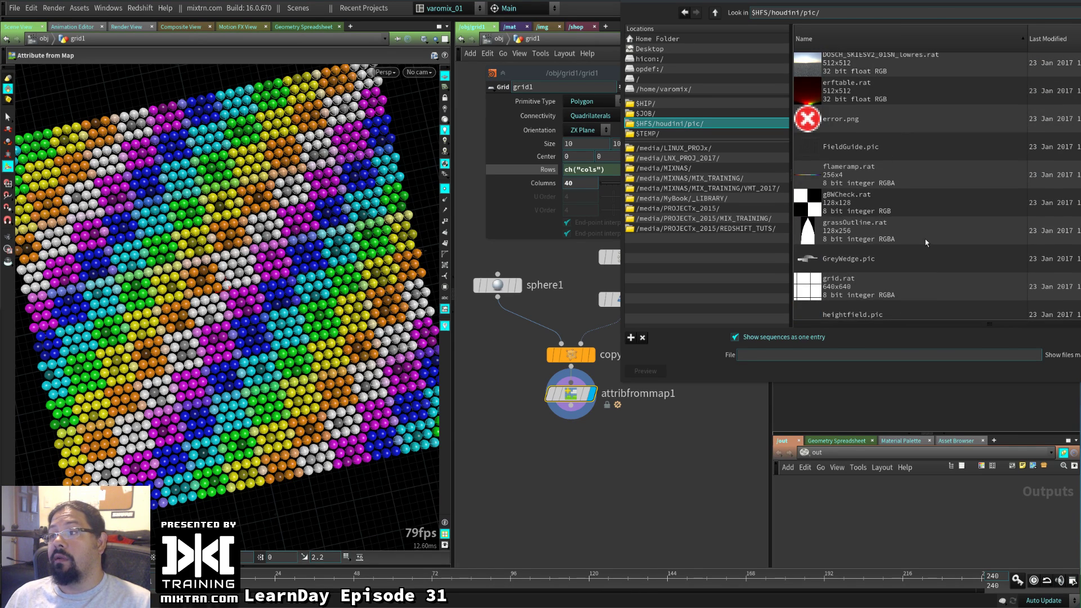
left_click(878, 178)
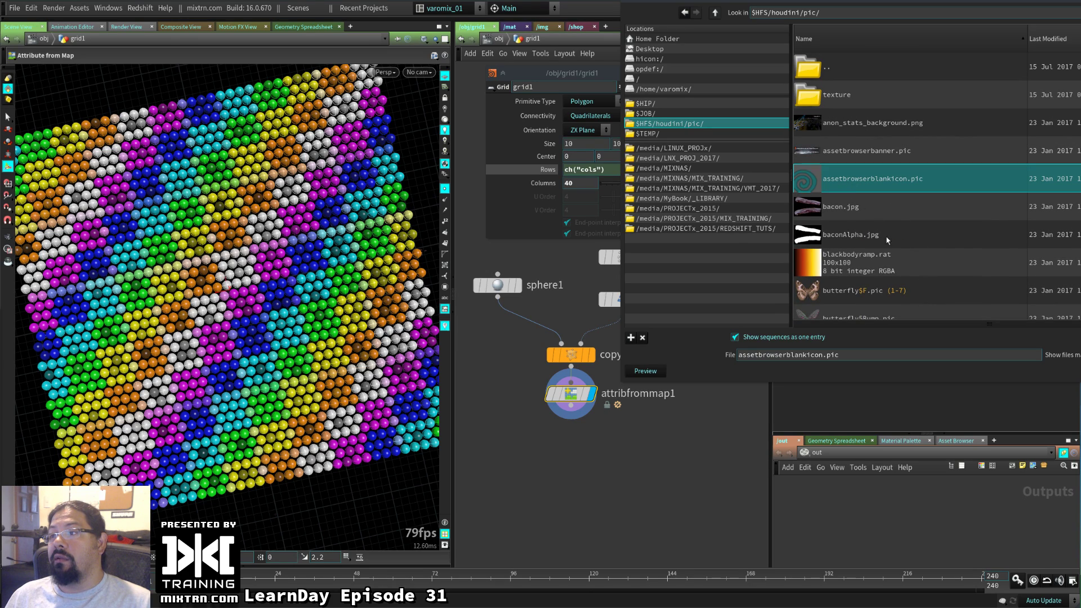
key("Return")
scroll(304, 429, "down", 3)
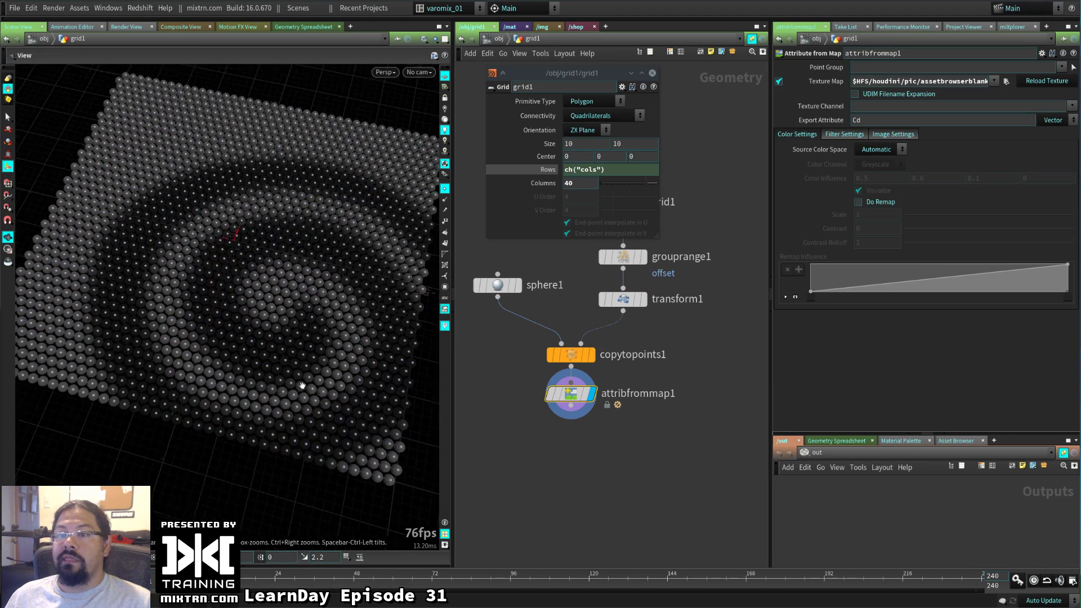
left_click_drag(299, 386, 315, 366)
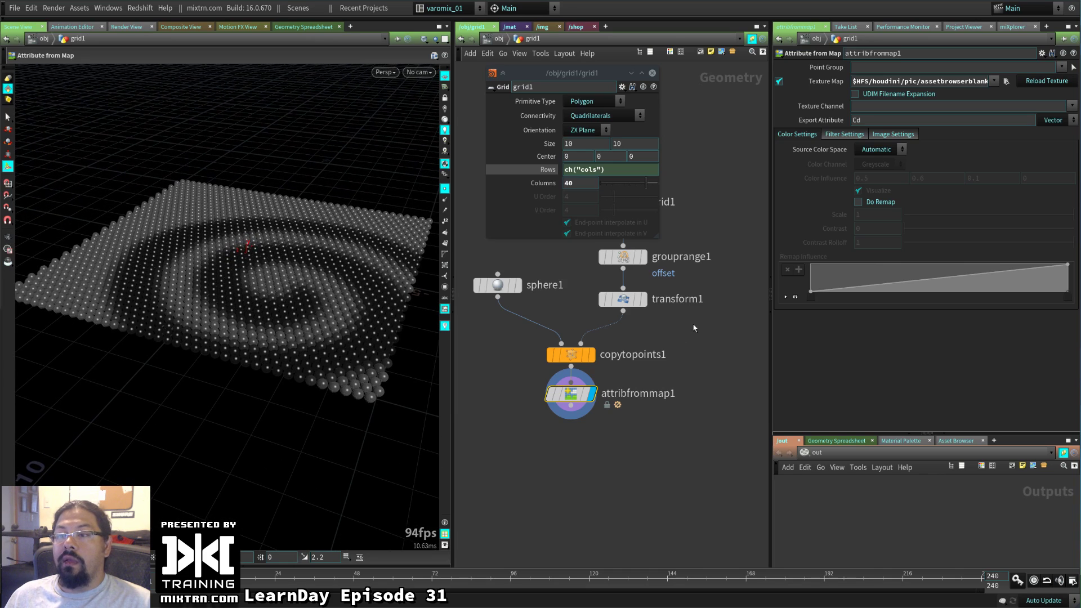
Add an Attribute Wrangle node to the network below attribfrommap1
key("Tab")
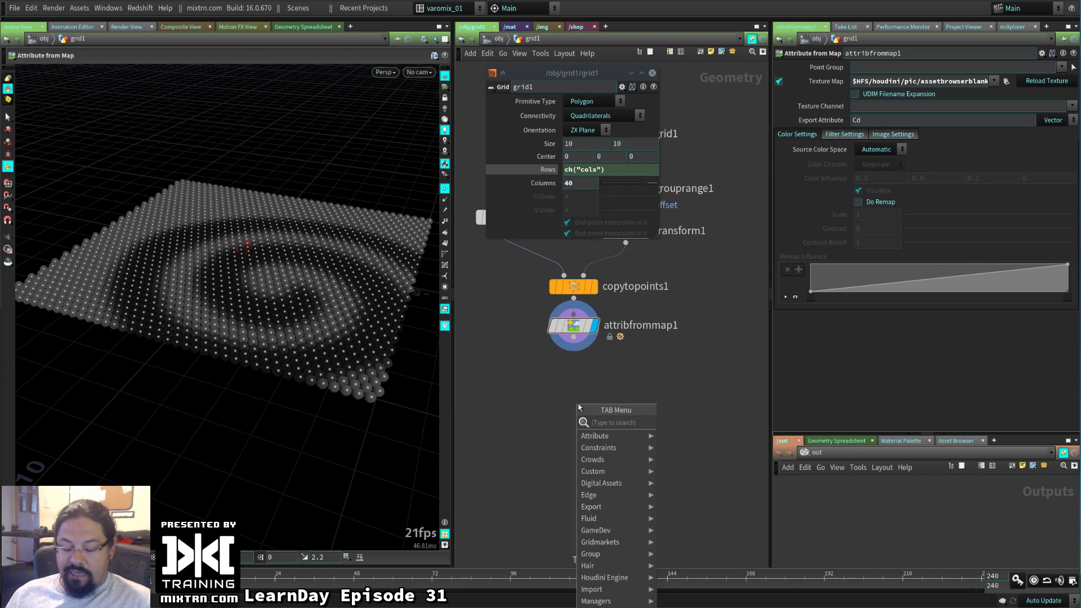
type("wra")
left_click(700, 422)
left_click(617, 380)
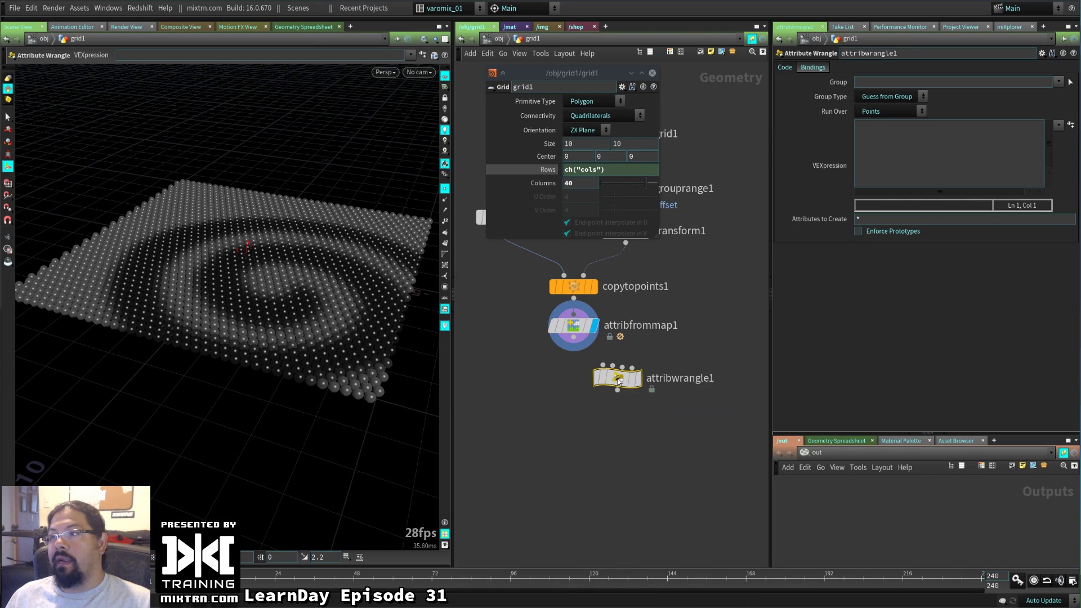
Try P as the export attribute of attribfrommap1 and inspect its effect on the spheres
left_click(576, 325)
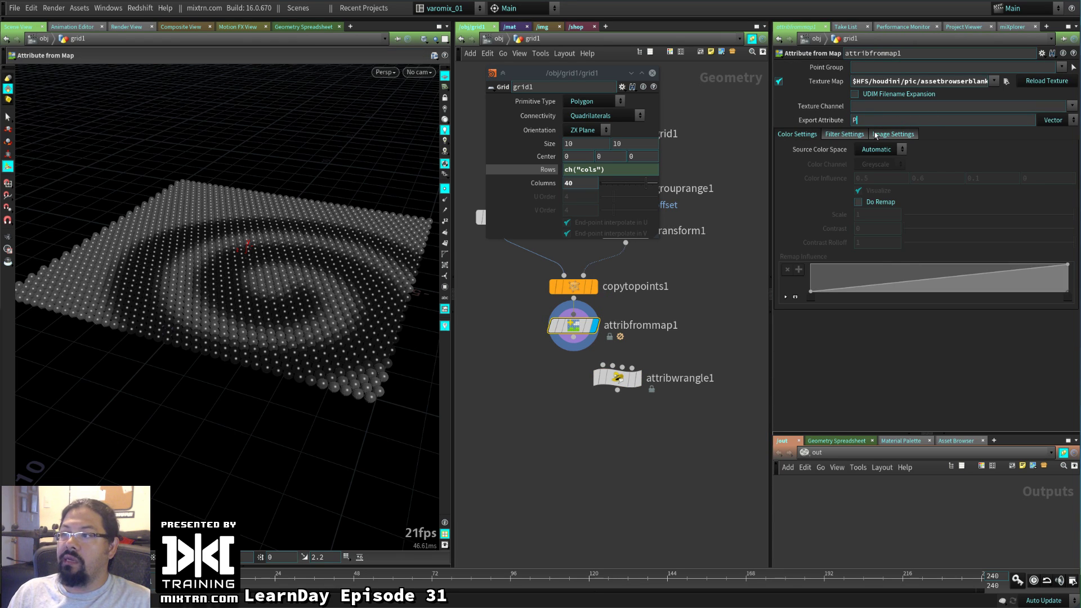
type("P")
key("Return")
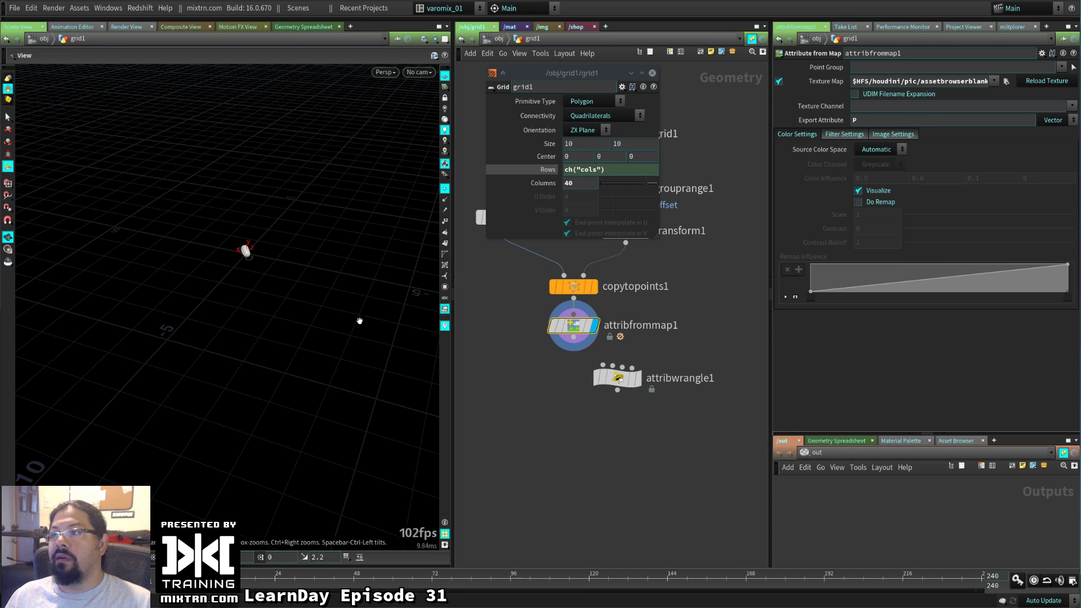
right_click_drag(359, 321, 670, 304, "alt")
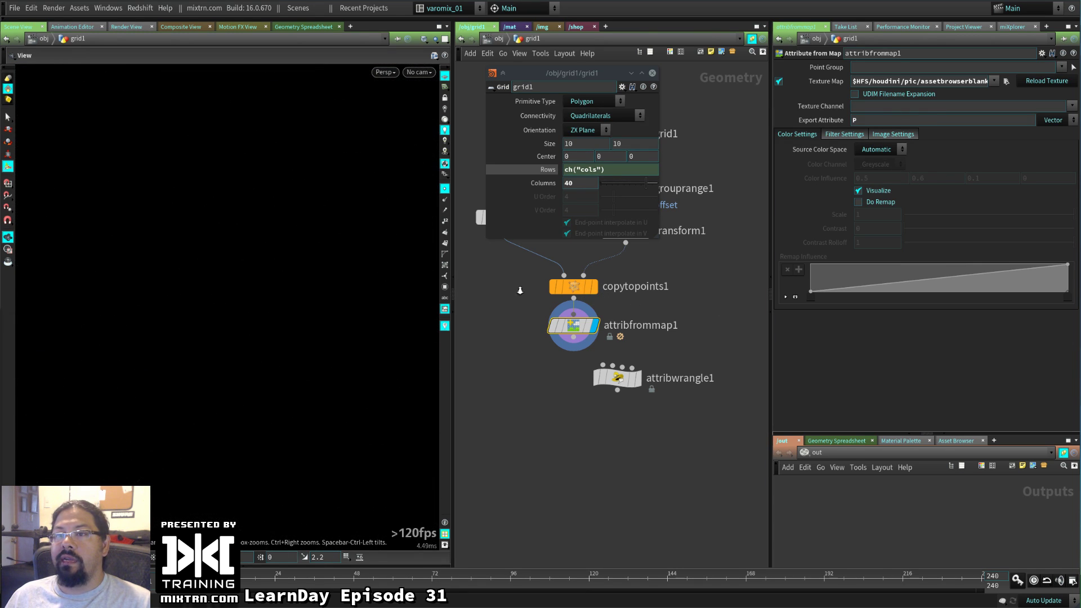
scroll(313, 295, "down", 10)
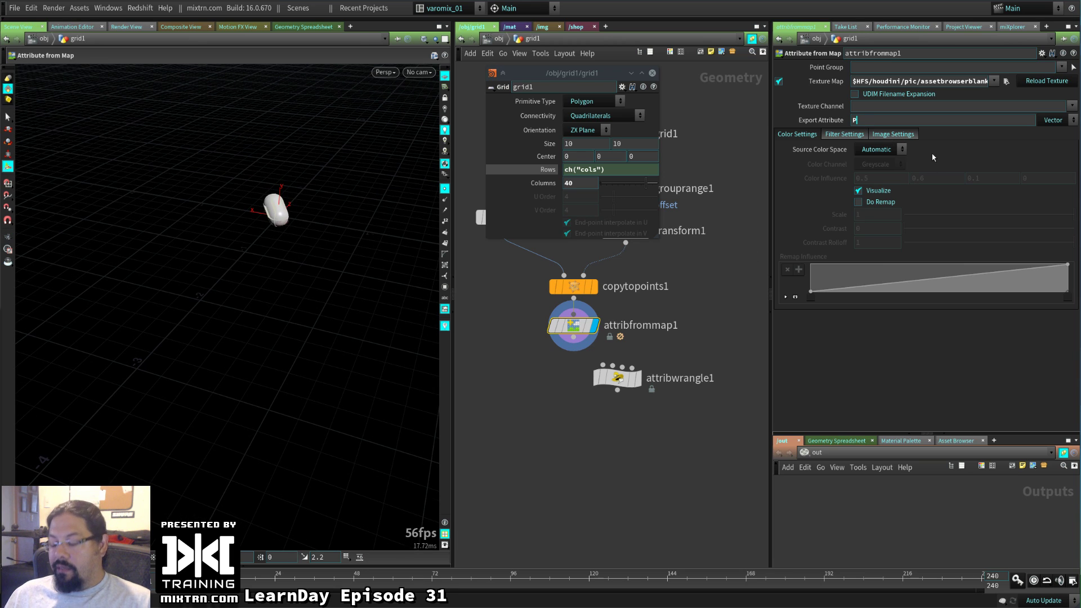
Restore the export attribute of attribfrommap1 to Cd and frame the whole sphere grid
type("Cd")
key("Return")
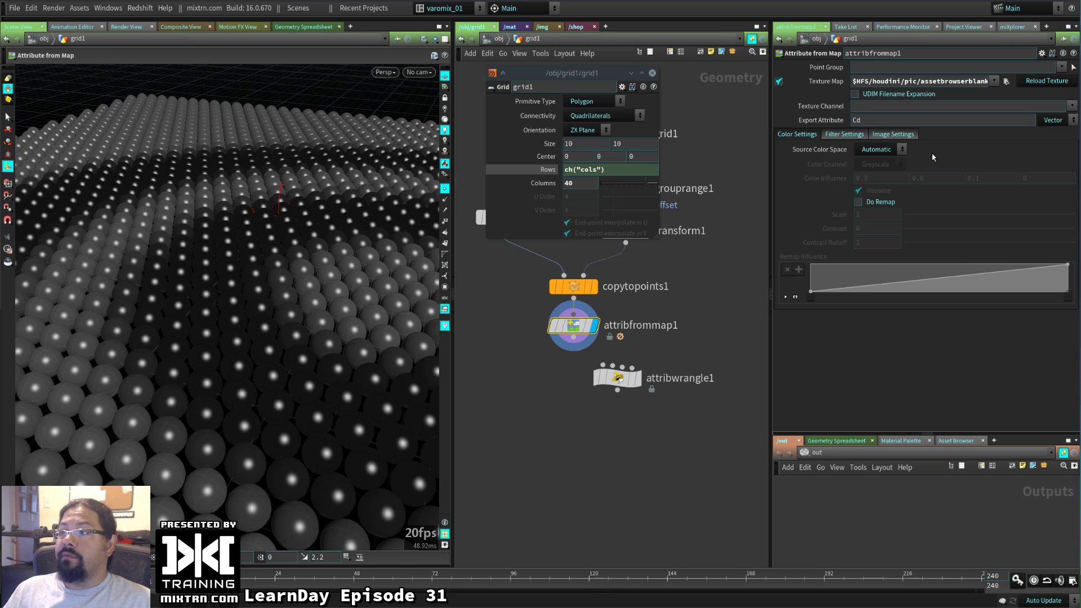
key("h")
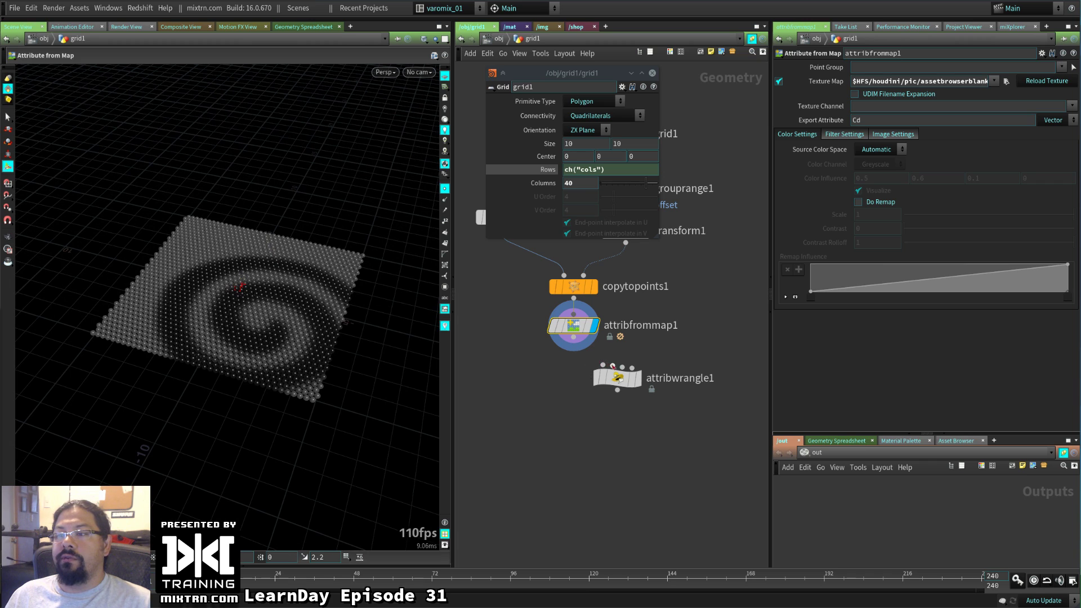
Wire and display attribwrangle1 after attribfrommap1, moving it well below to leave space between the two nodes
left_click_drag(612, 371, 573, 372)
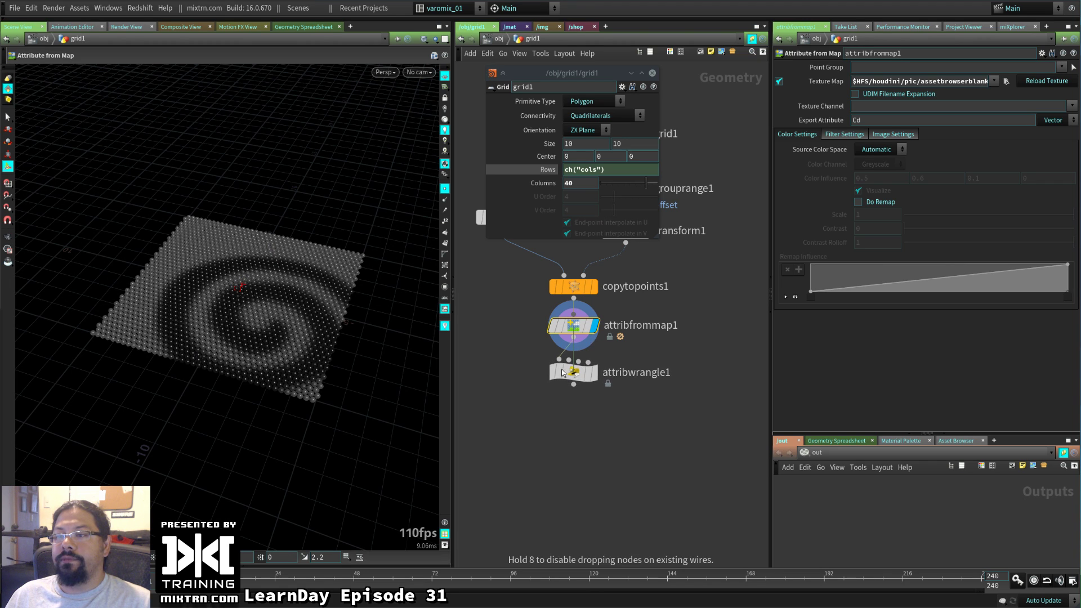
left_click(593, 372)
scroll(300, 323, "up", 6)
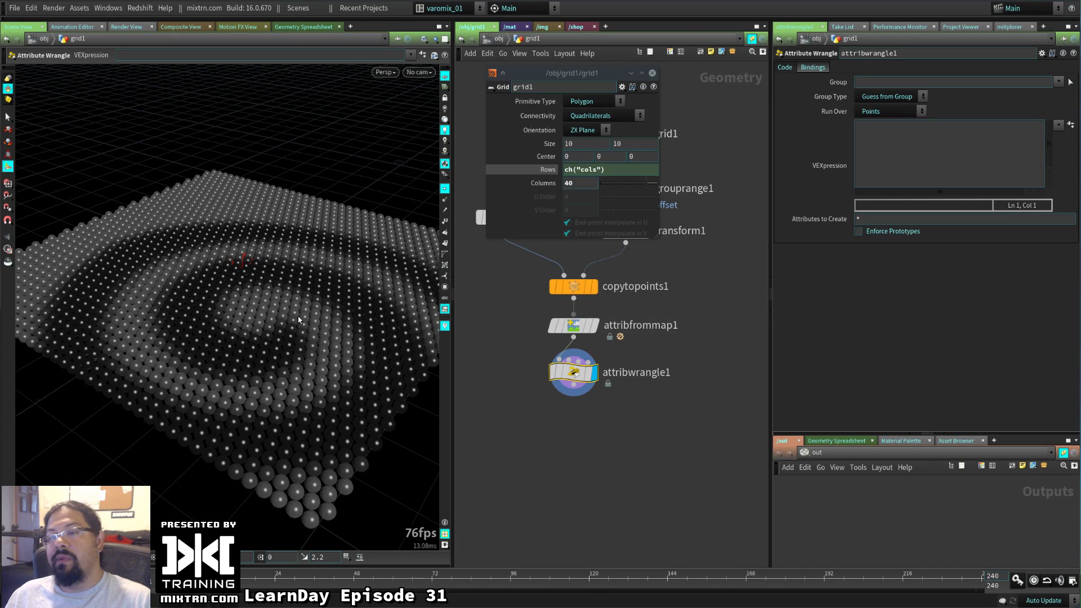
left_click_drag(572, 377, 572, 507)
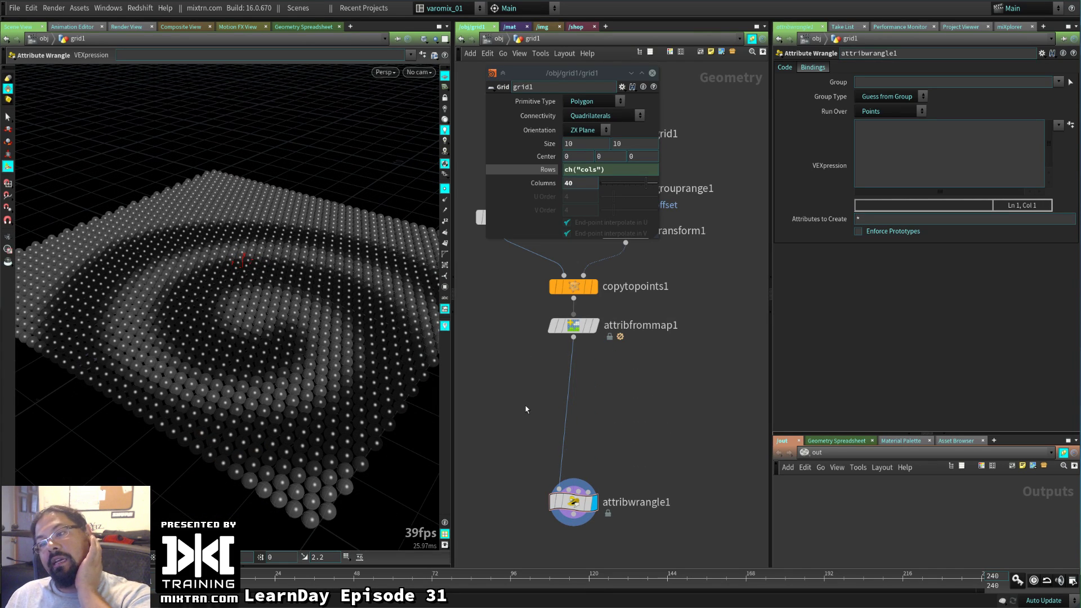
Insert an Attribute VOP node between attribfrommap1 and attribwrangle1 and open its inner network
key("Tab")
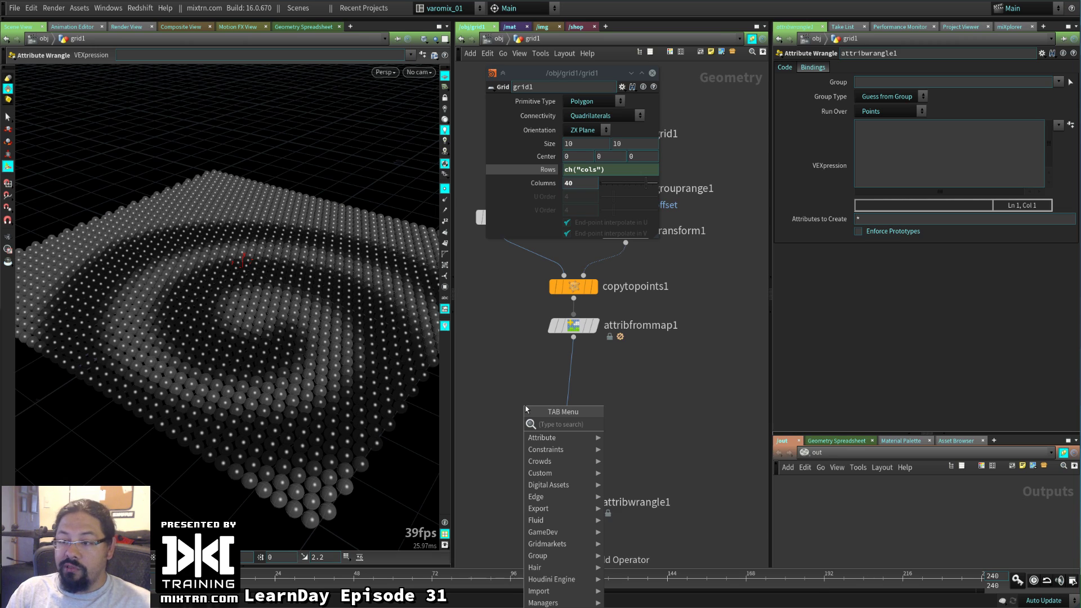
type("vop")
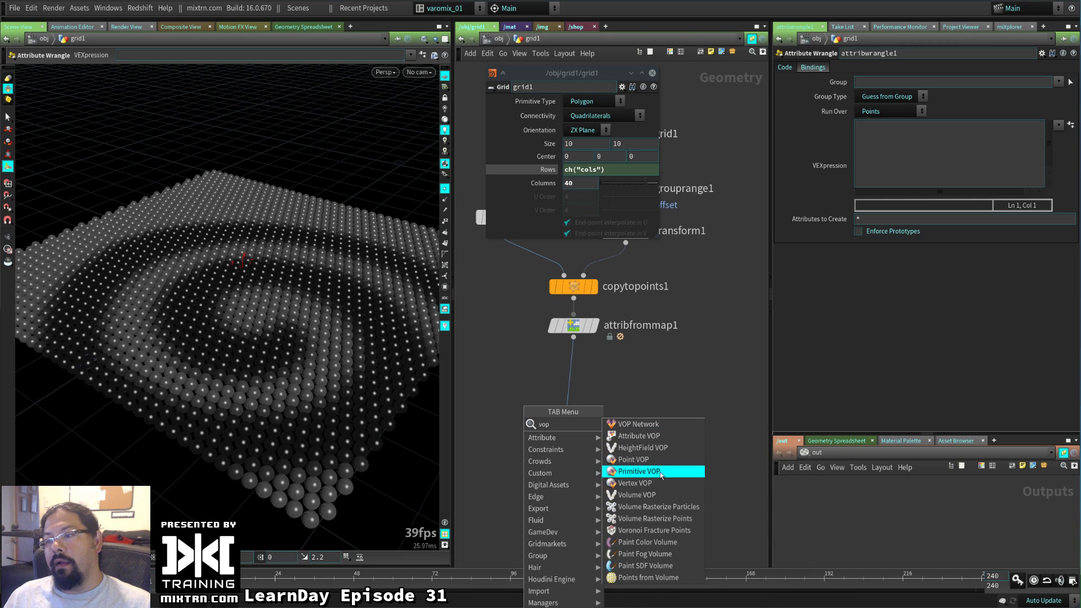
left_click(639, 436)
left_click(593, 403)
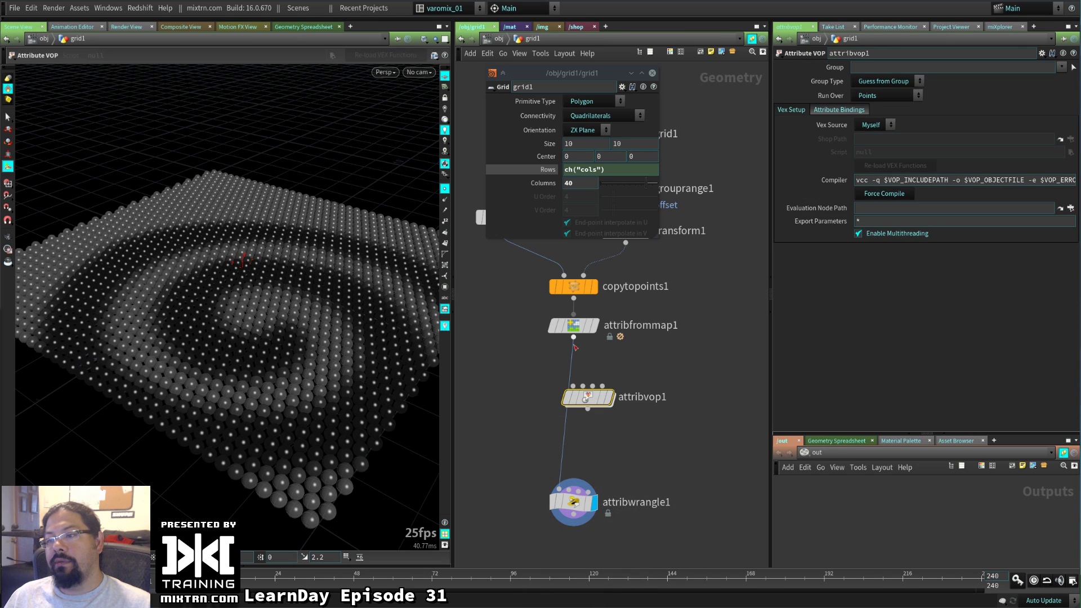
double_click(607, 399)
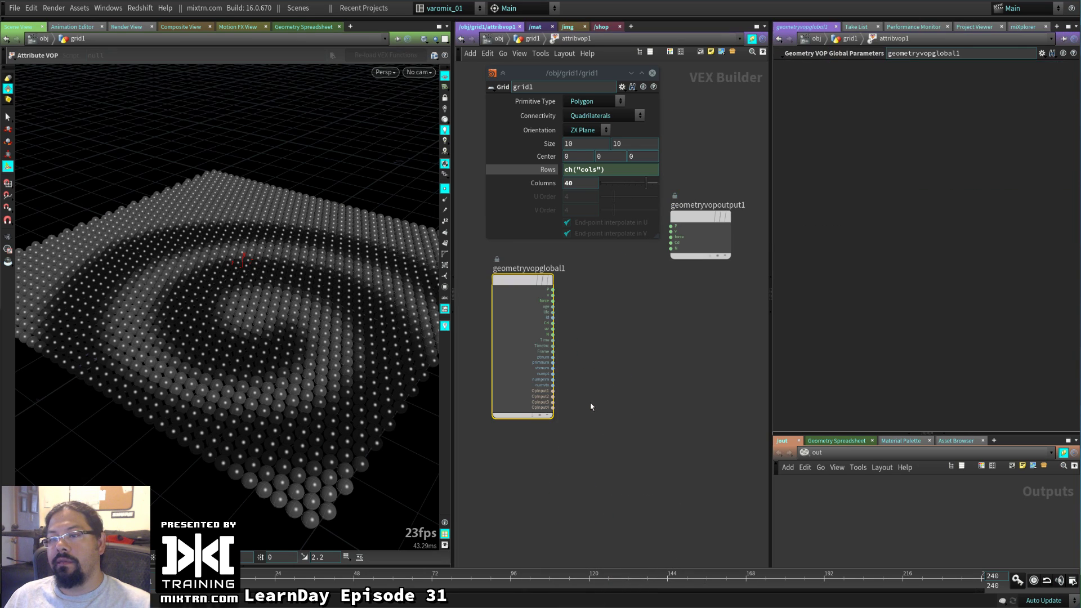
Close the floating grid1 parameter window and widen the network pane, narrowing the 3D view
key("l")
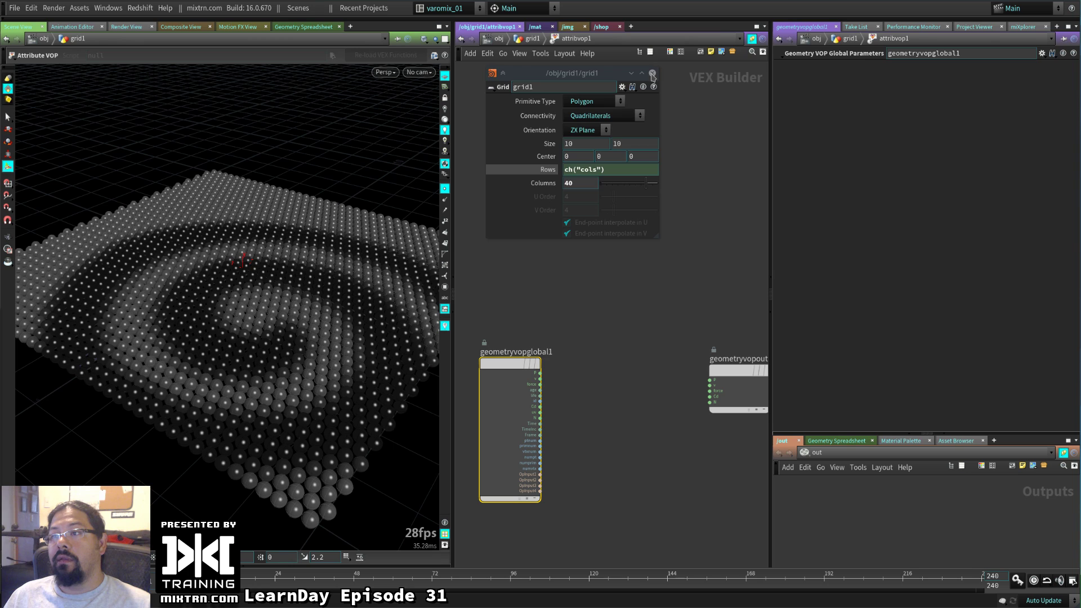
left_click(652, 73)
left_click_drag(453, 225, 338, 225)
key("h")
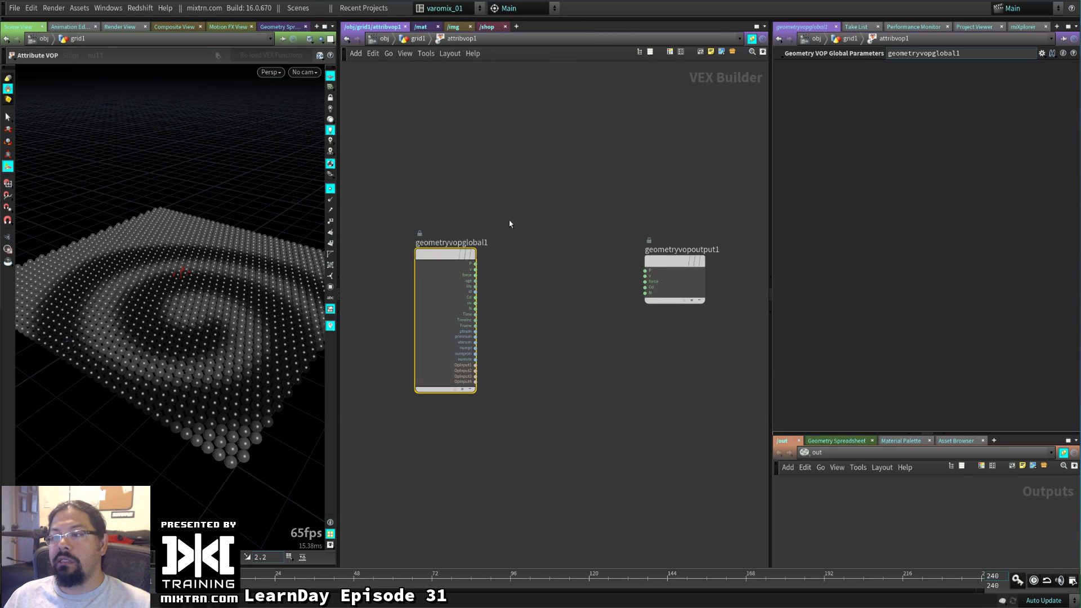
Try a Vector to Float node fed by the Cd output of geometryvopglobal1
key("Tab")
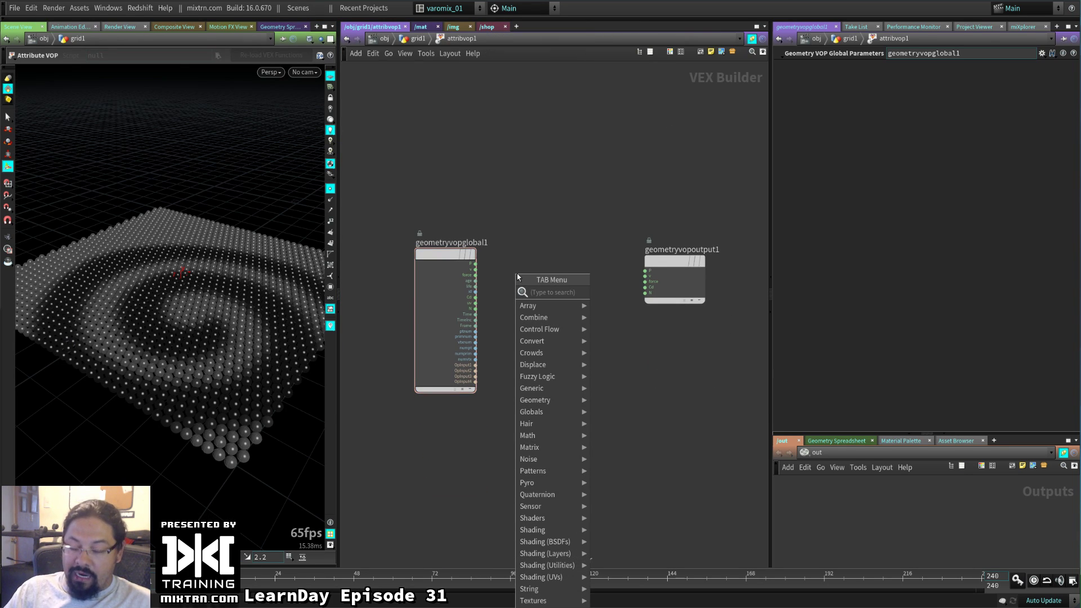
key("Escape")
scroll(501, 298, "up", 5)
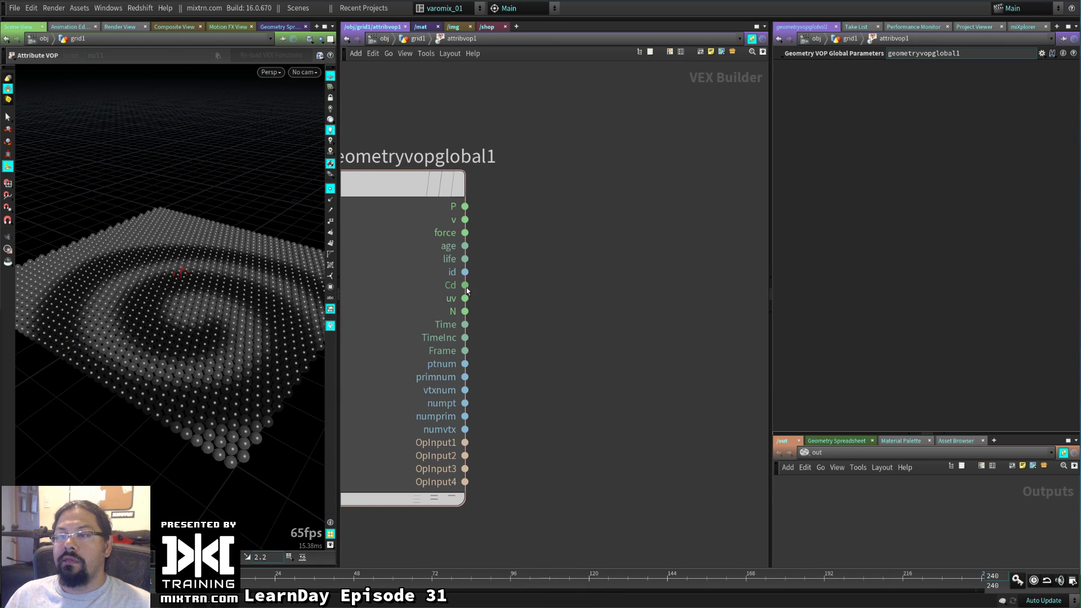
key("Tab")
type("vector")
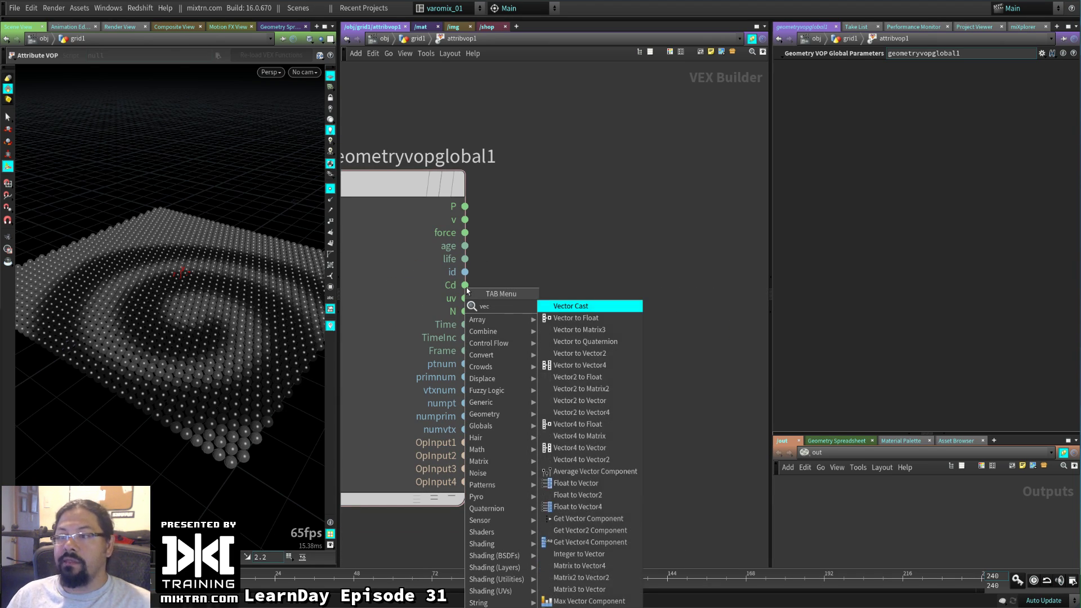
key("Return")
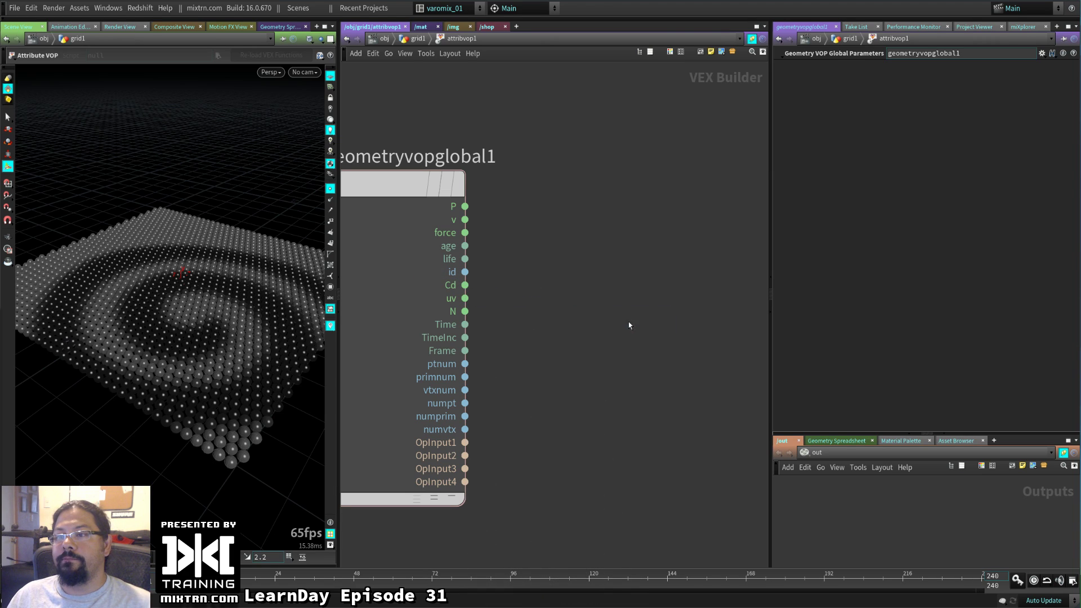
left_click(628, 322)
Add a Luminance node above vectofloat1 and delete vectofloat1
key("Tab")
type("li")
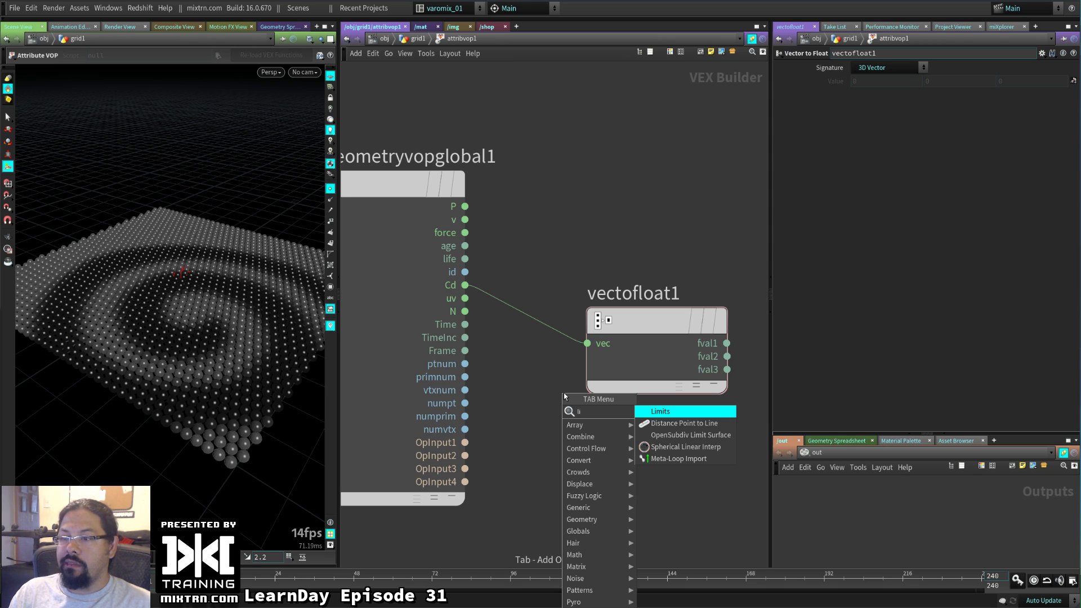
key("BackSpace")
type("umi")
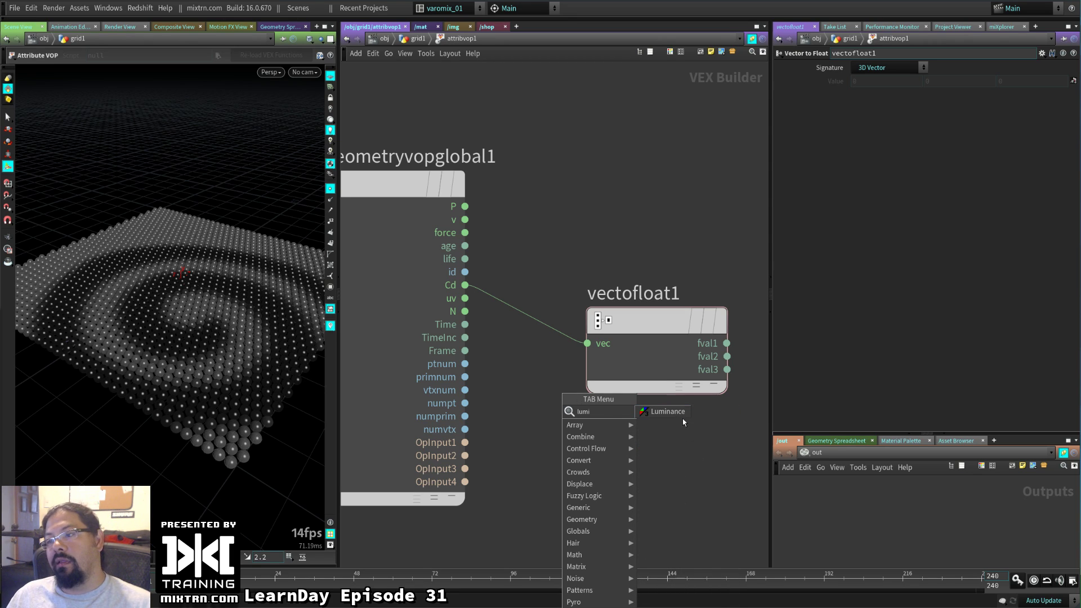
key("Return")
left_click(644, 251)
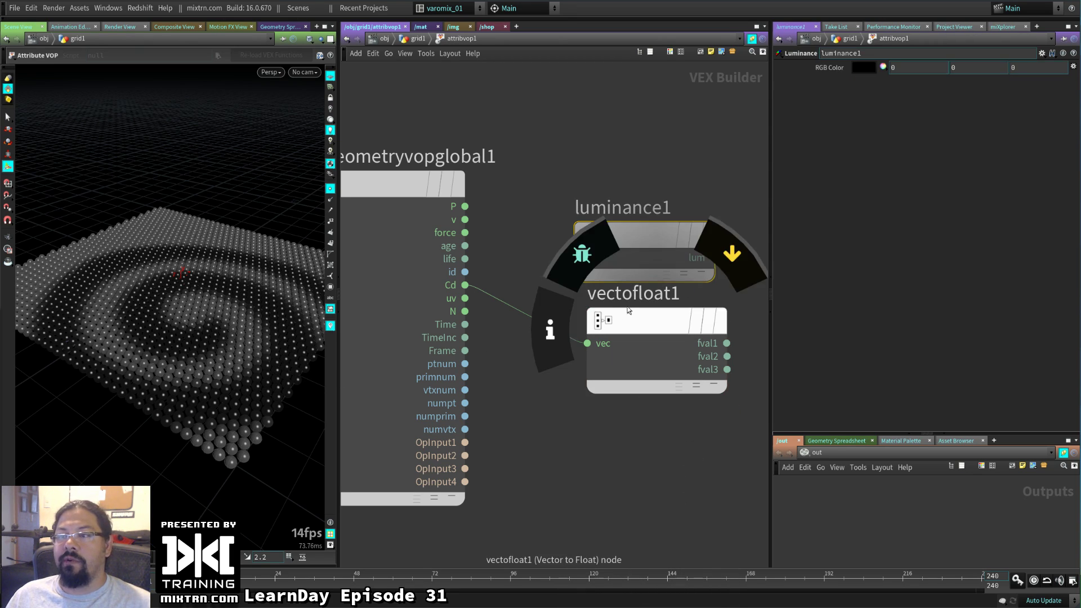
left_click(636, 330)
key("Delete")
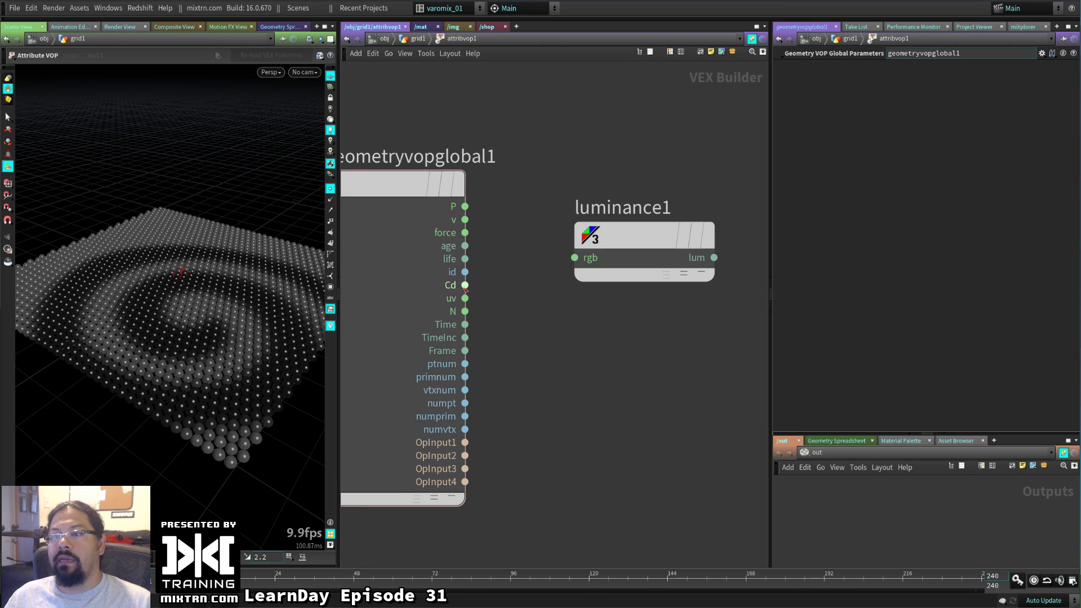
Wire the Cd output of geometryvopglobal1 into the rgb input of luminance1 and move luminance1 slightly lower
left_click(444, 285)
left_click(574, 257)
left_click_drag(618, 234, 618, 299)
Try wiring the lum output of luminance1 straight into the P input of geometryvopoutput1
middle_click_drag(653, 464, 473, 470)
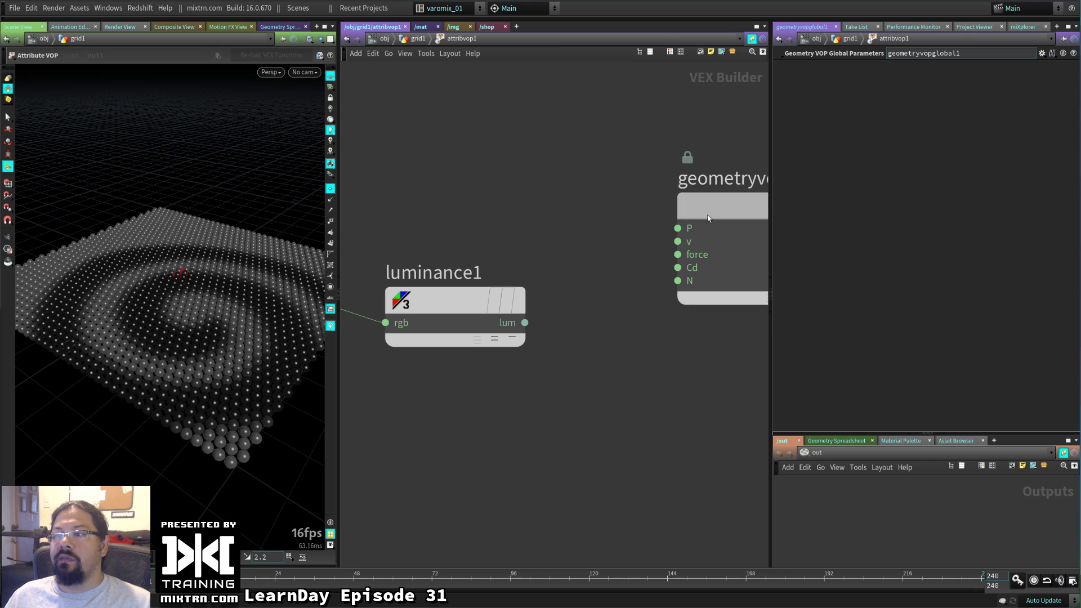
key("l")
left_click(423, 310)
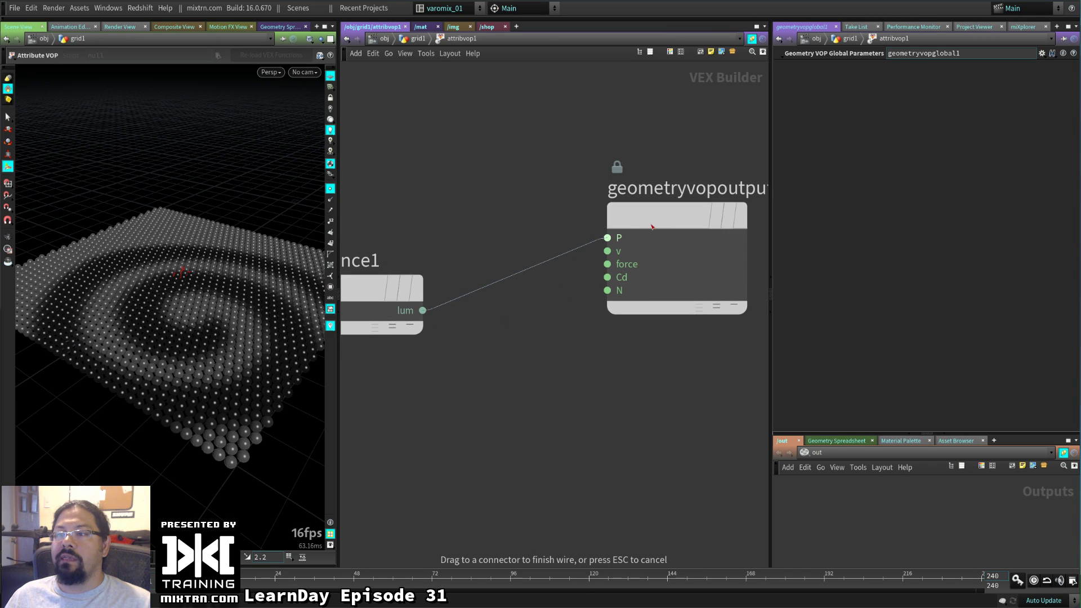
left_click(607, 237)
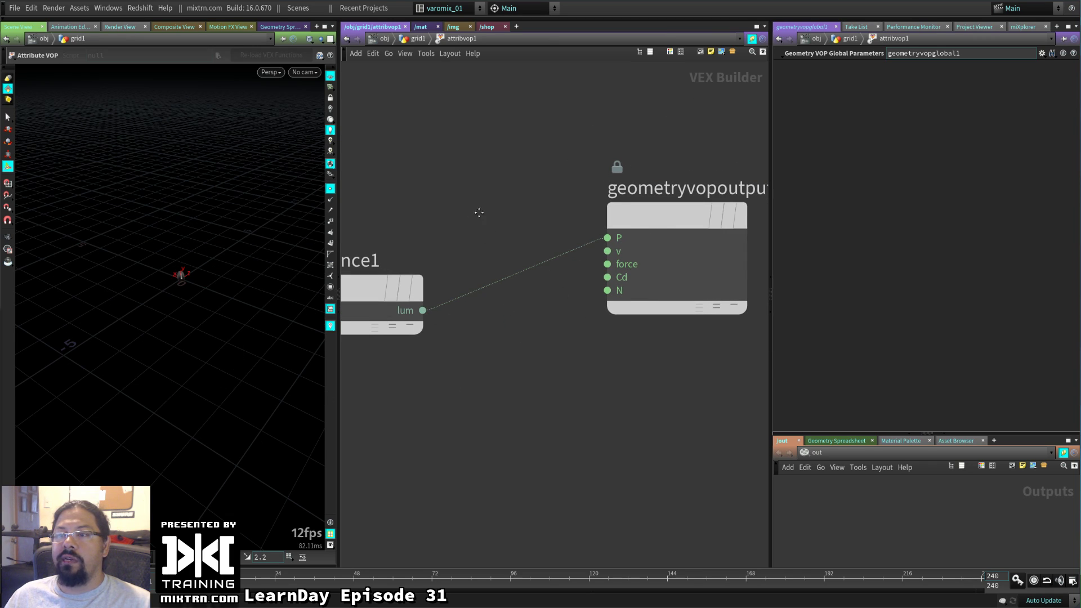
middle_click_drag(479, 212, 499, 265)
key("Tab")
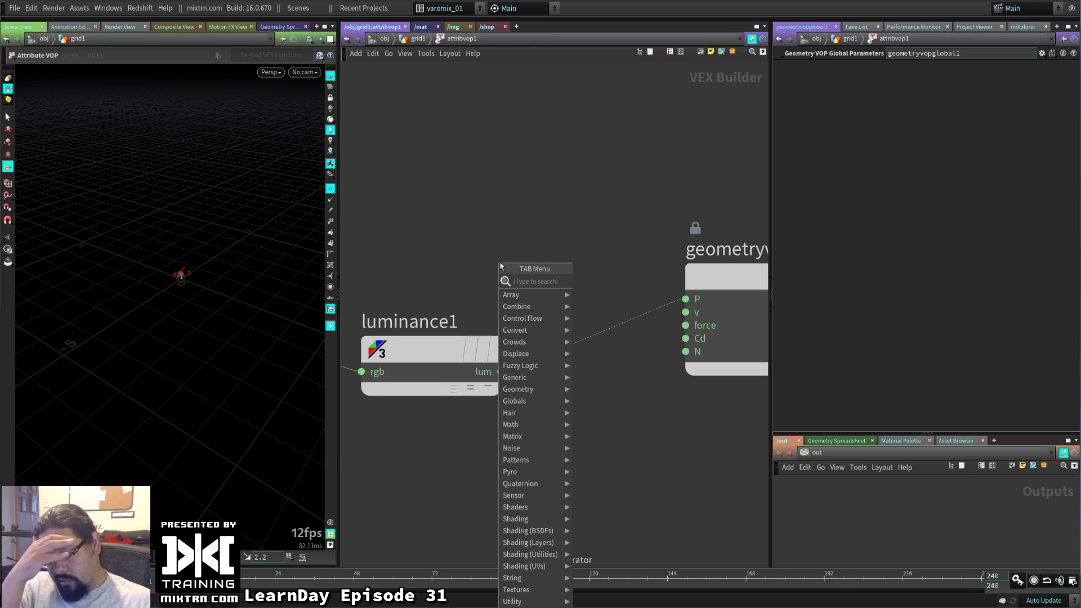
type("ve")
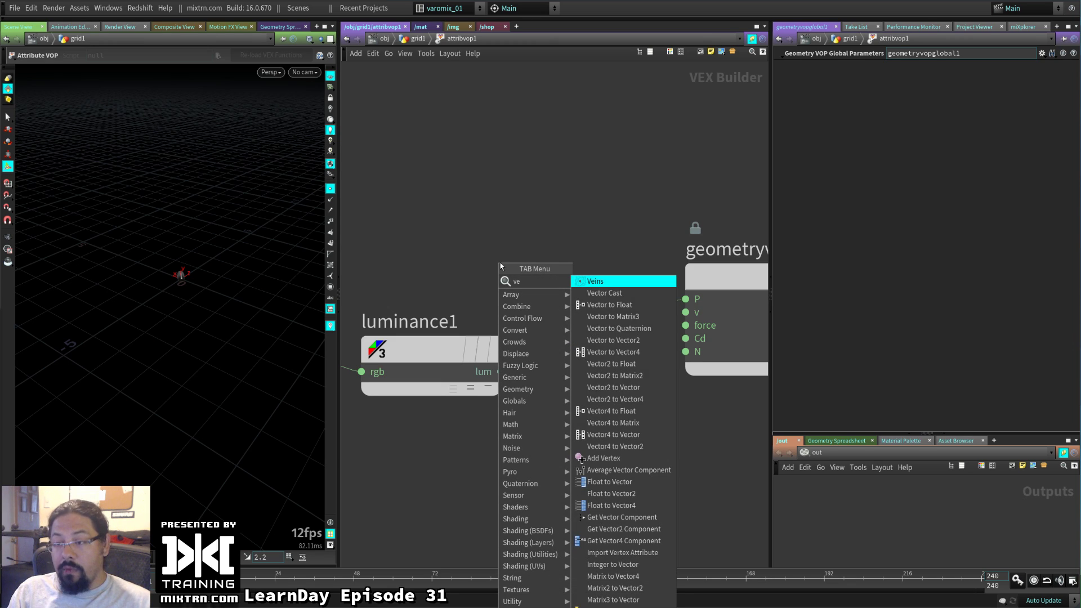
key("Down")
key("Down")
key("Down")
key("Return")
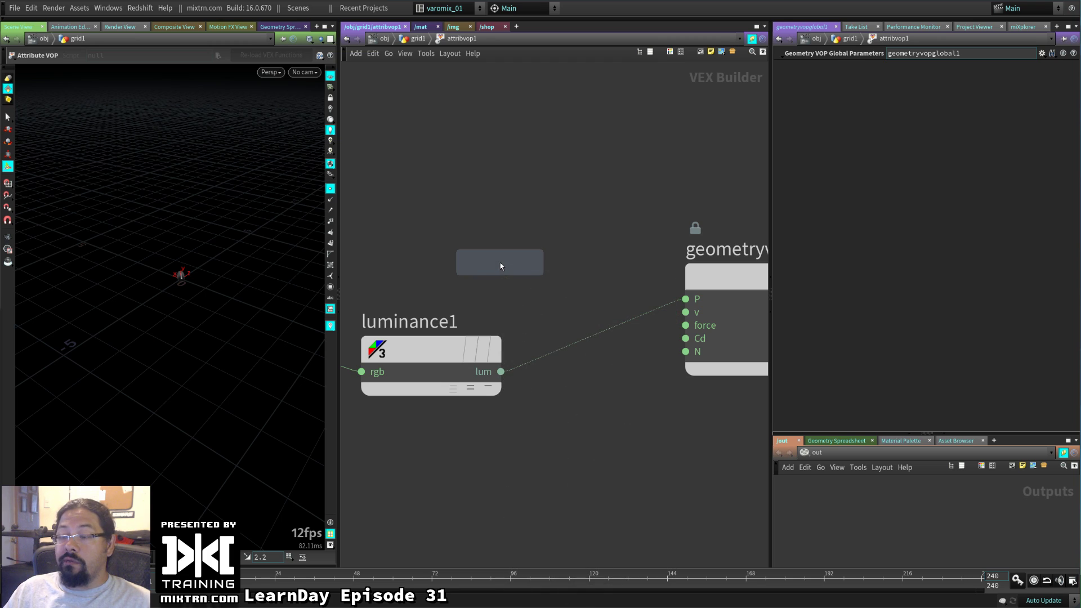
key("Escape")
Add a Vector to Float node above and beside luminance1
key("Tab")
type("veco")
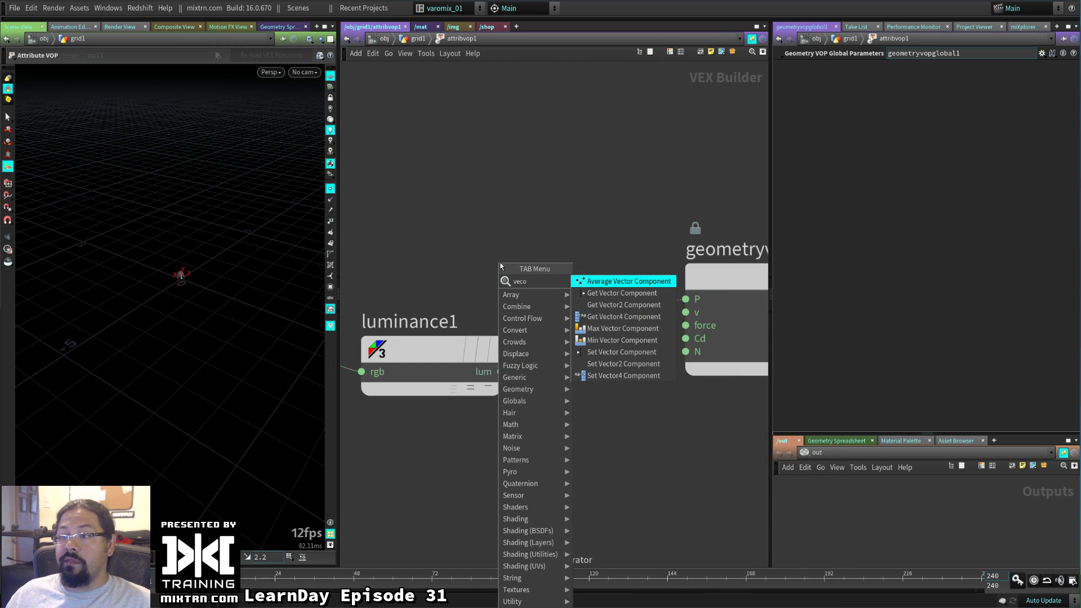
key("BackSpace")
type("tor")
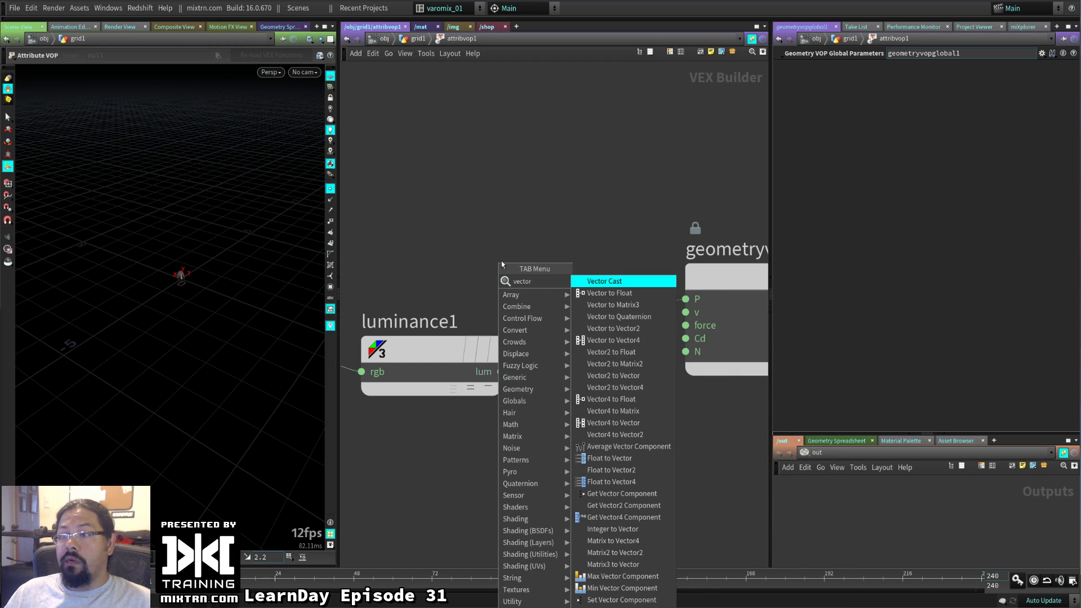
left_click(581, 288)
left_click(579, 262)
middle_click_drag(579, 263, 670, 305)
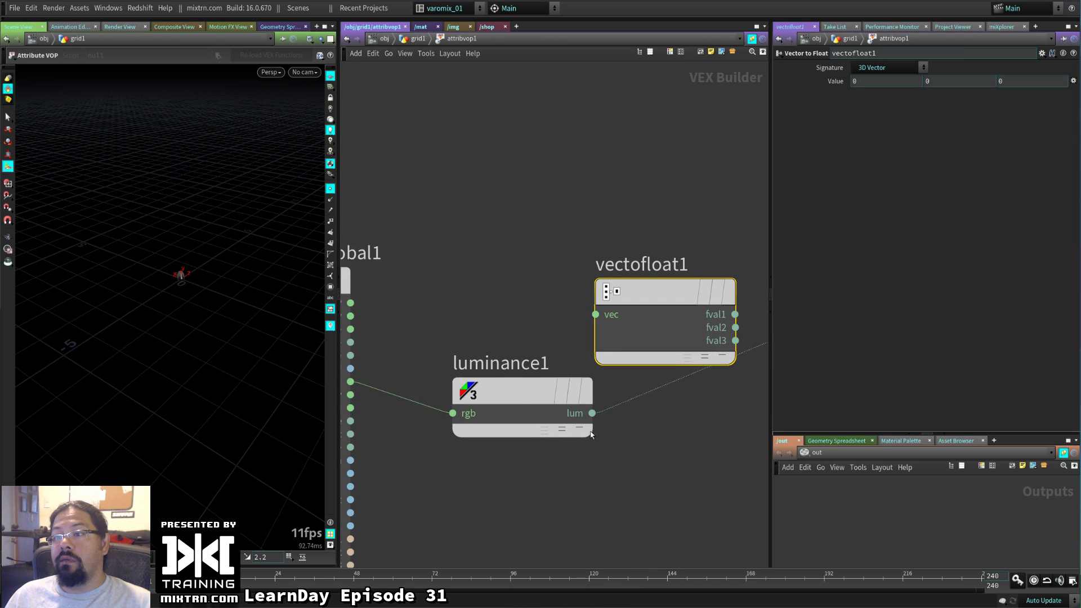
Wire the P output of geometryvopglobal1 into vectofloat1 and move vectofloat1 above luminance1
middle_click_drag(343, 323, 420, 304)
left_click(383, 298)
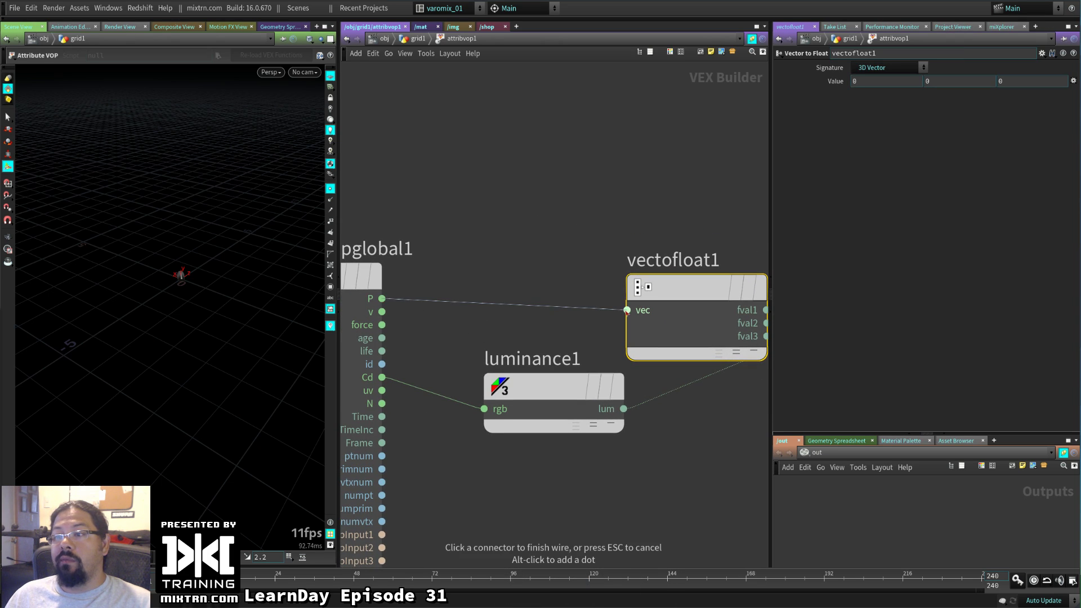
left_click(627, 310)
left_click_drag(690, 285, 576, 198)
Add a Float to Vector node before geometryvopoutput1 and move the output node farther away to make room
middle_click_drag(680, 332, 534, 348)
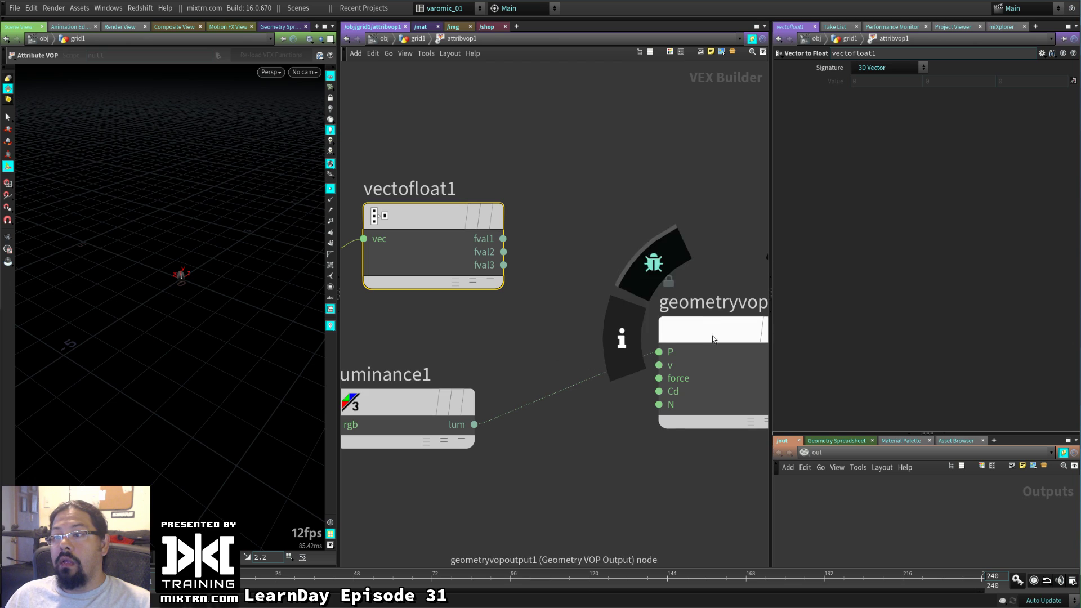
left_click_drag(711, 335, 761, 336)
key("Tab")
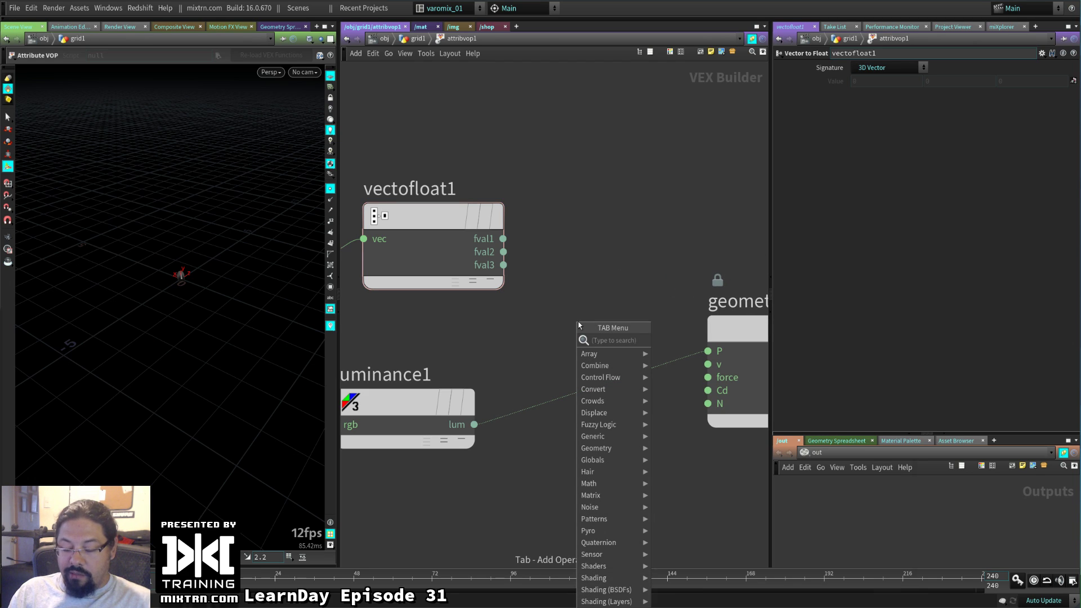
type("float")
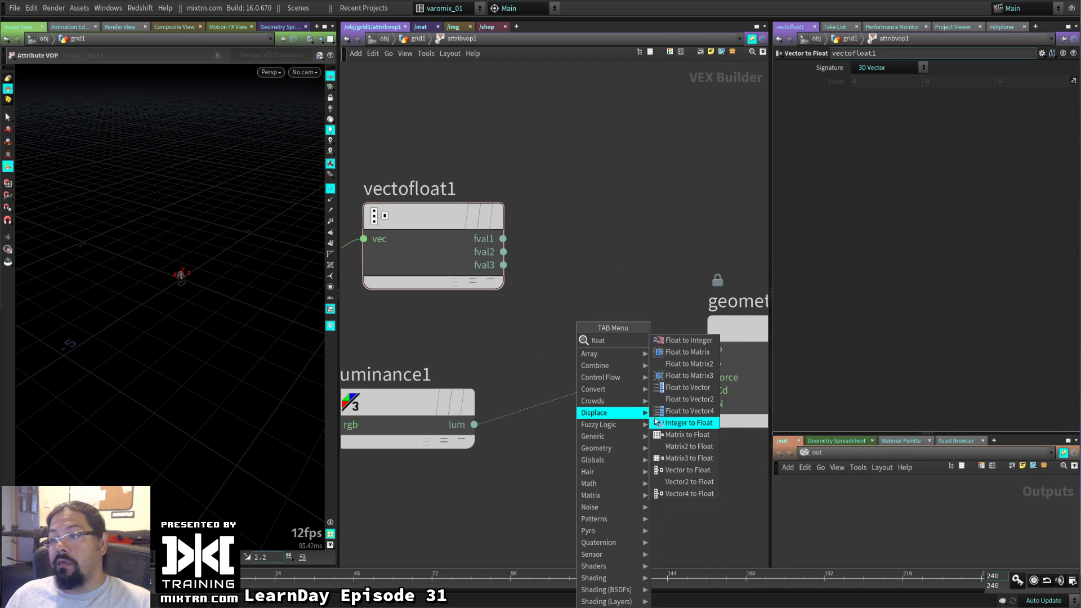
left_click(687, 388)
left_click(612, 311)
middle_click_drag(670, 447, 611, 454)
scroll(611, 453, "down", 2)
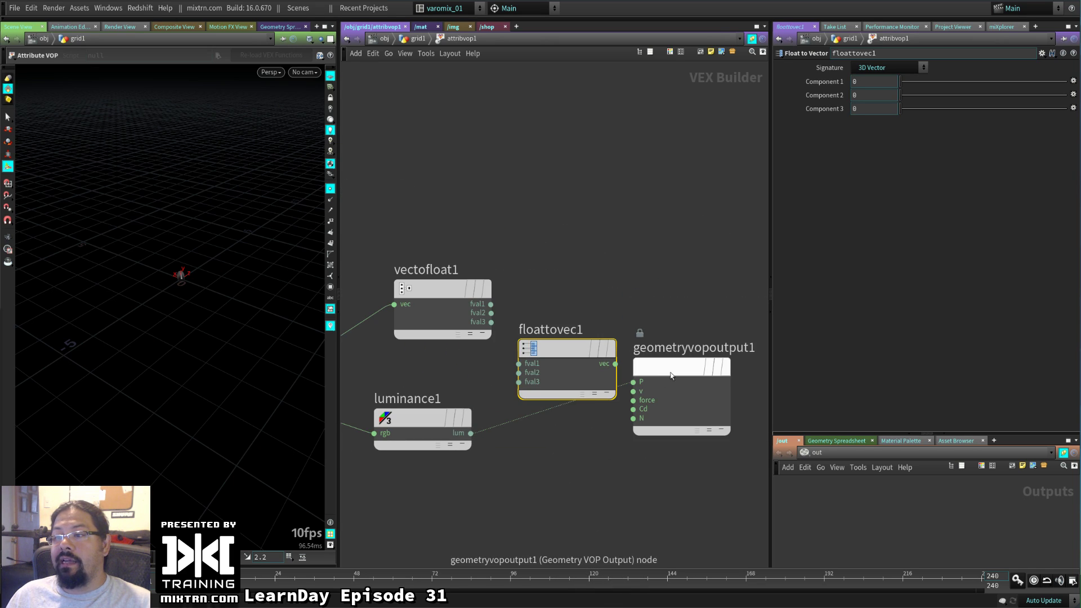
left_click_drag(678, 367, 743, 366)
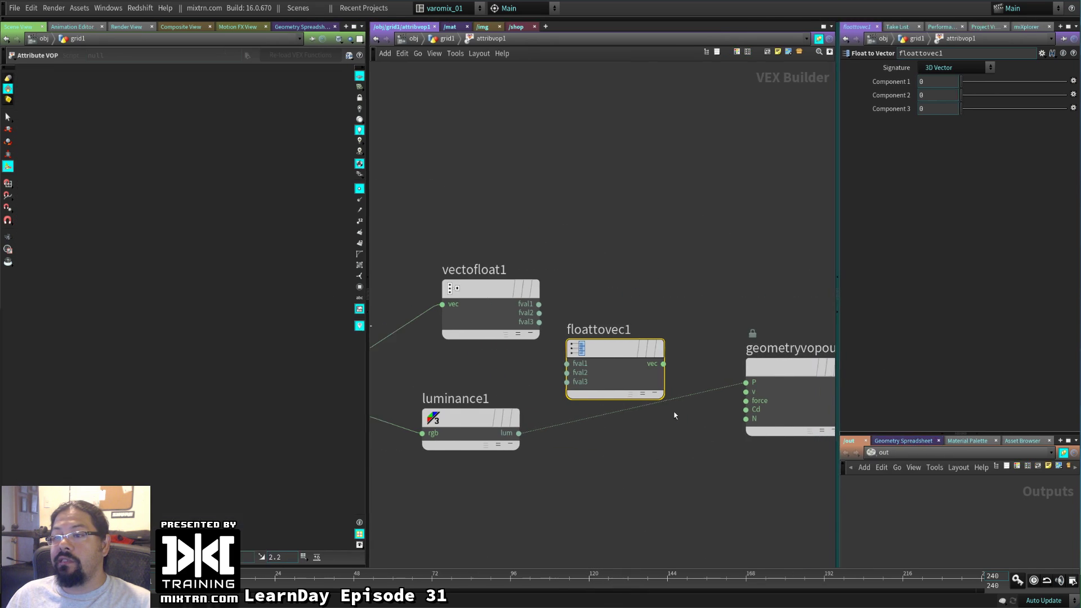
Wire luminance1's lum output into fval2 of floattovec1, and floattovec1's vec output into P of geometryvopoutput1
middle_click_drag(552, 457, 610, 462)
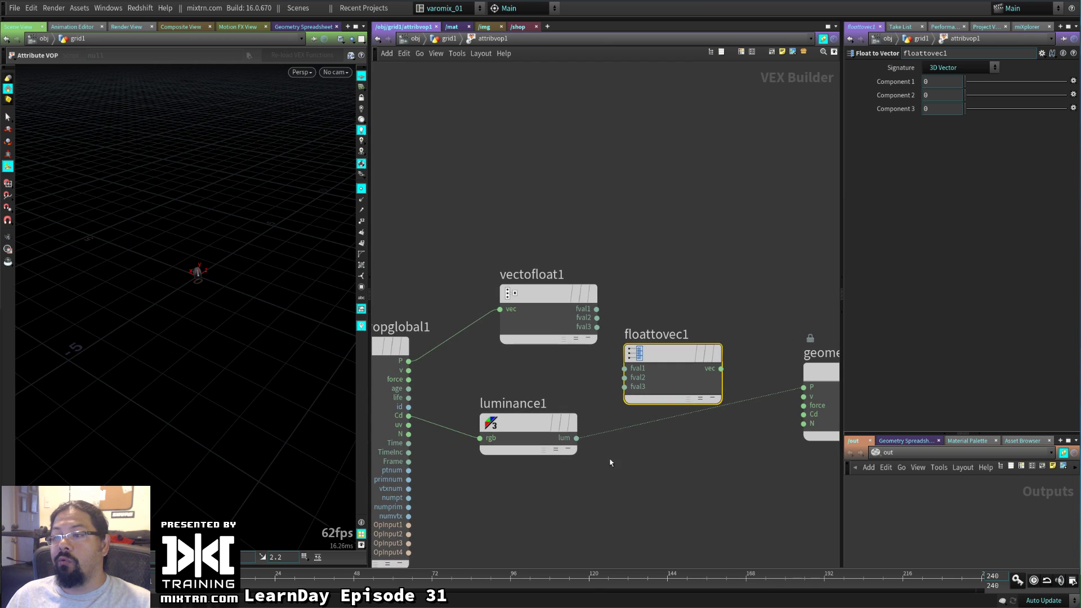
left_click(576, 439)
left_click(625, 377)
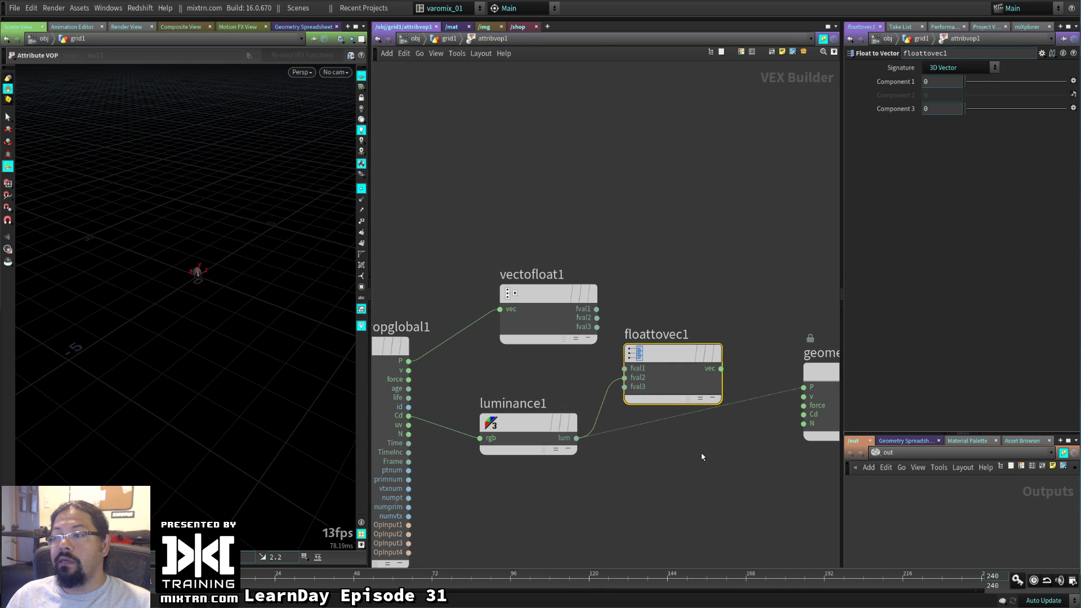
left_click(721, 369)
left_click(803, 387)
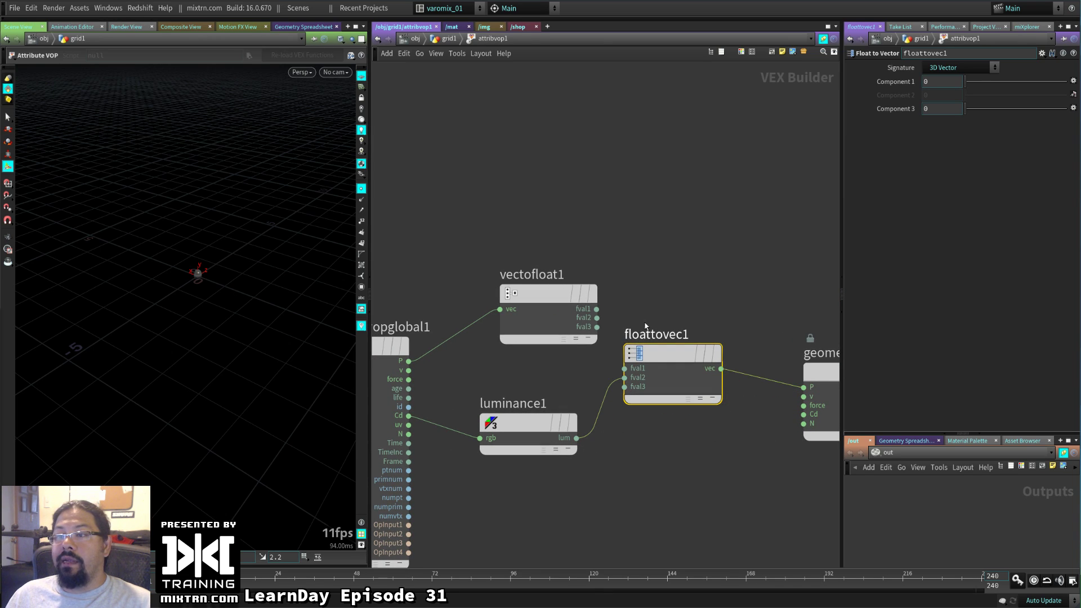
Wire fval1 and fval3 of vectofloat1 into the matching inputs of floattovec1 and inspect the spheres from a low angle
left_click(596, 309)
left_click(624, 368)
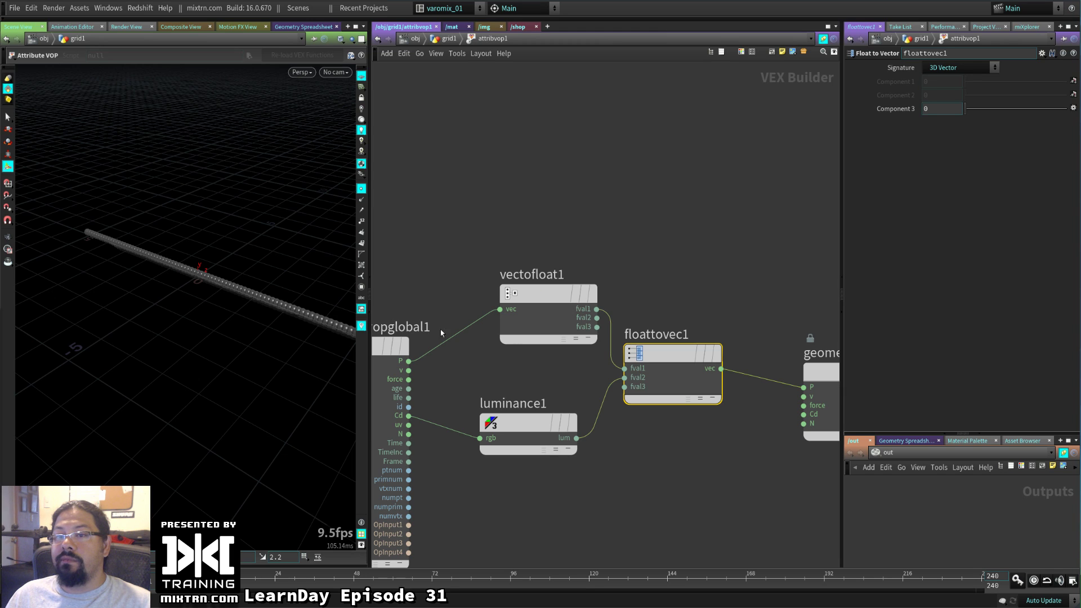
left_click(596, 327)
left_click(624, 387)
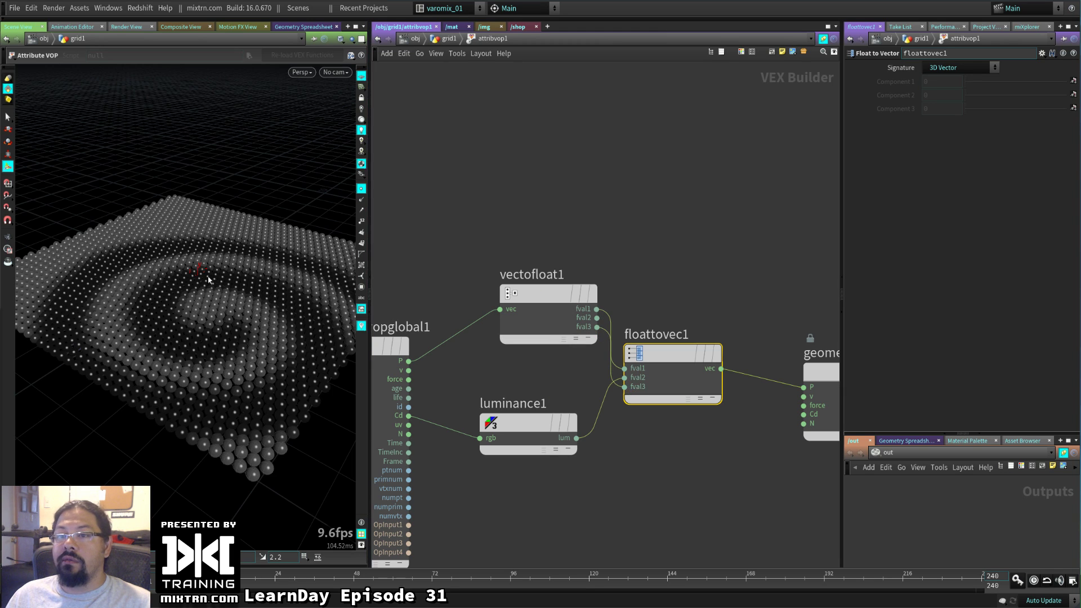
left_click_drag(212, 420, 223, 343)
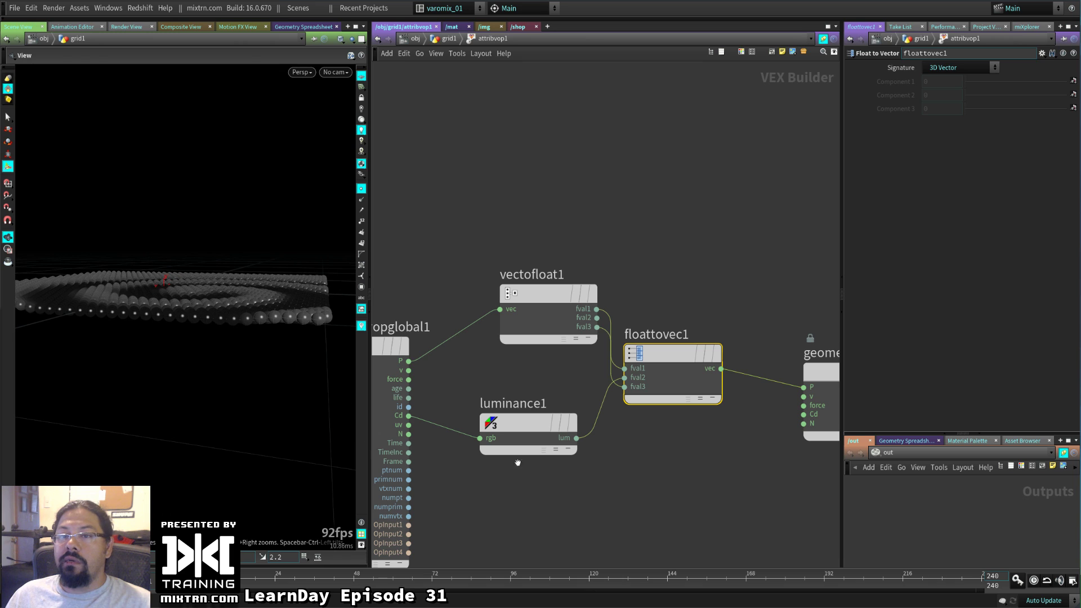
Move floattovec1 farther from vectofloat1 and luminance1 to make room for another node
middle_click_drag(721, 494, 550, 495)
left_click_drag(663, 375, 753, 354)
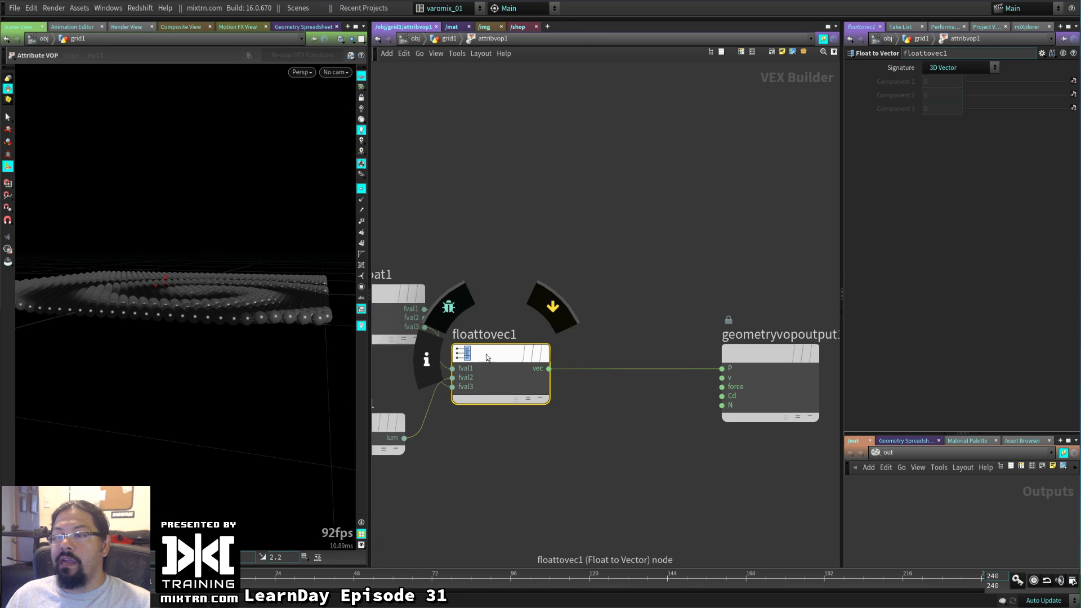
left_click_drag(501, 353, 615, 351)
left_click_drag(233, 312, 223, 370)
middle_click_drag(446, 481, 576, 439)
key("Tab")
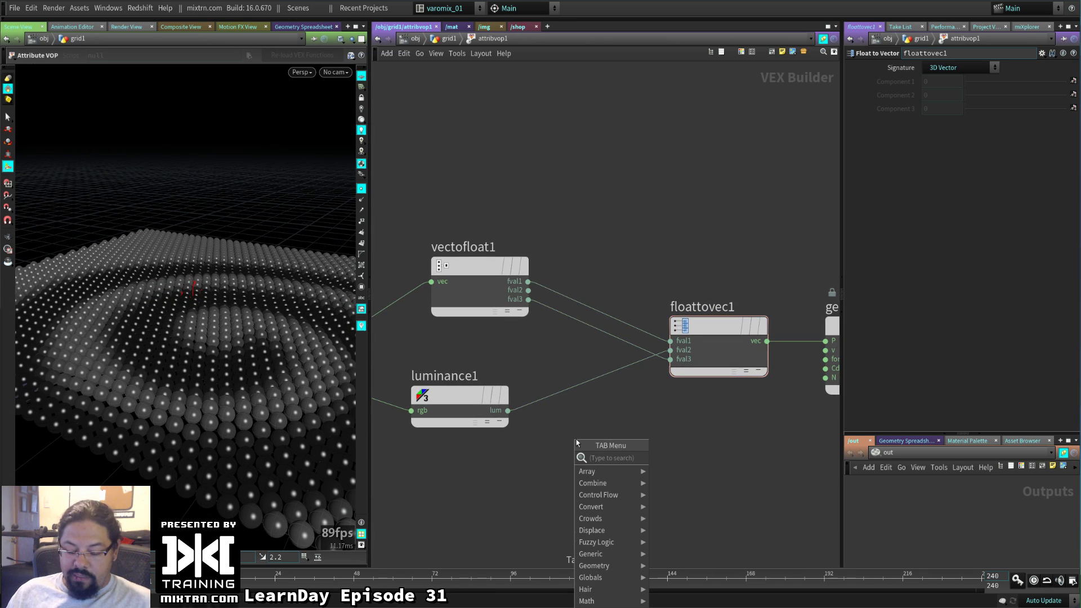
type("mu")
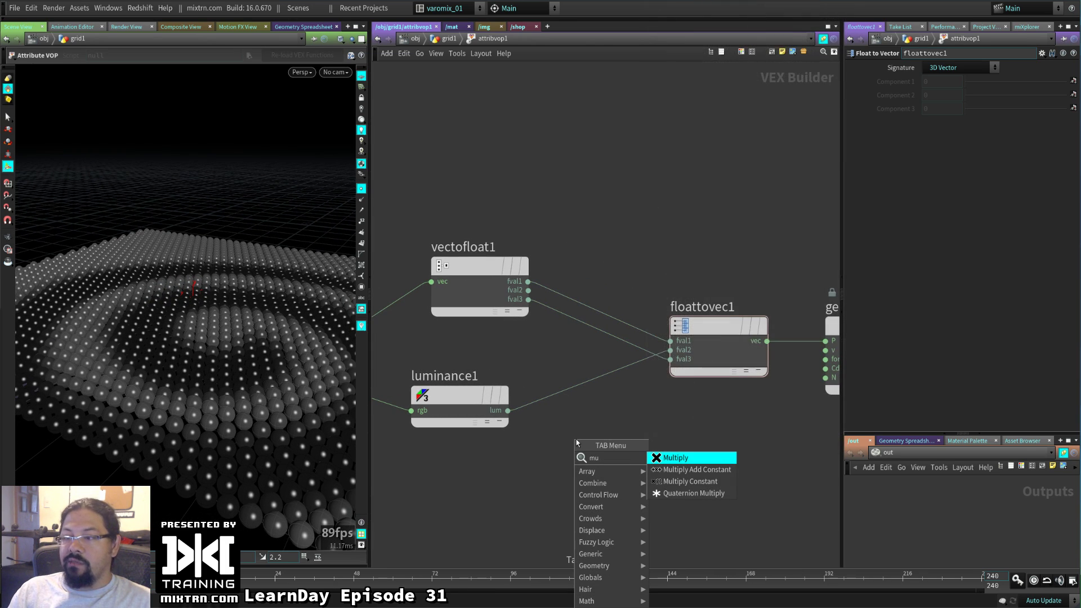
left_click(698, 457)
left_click(601, 455)
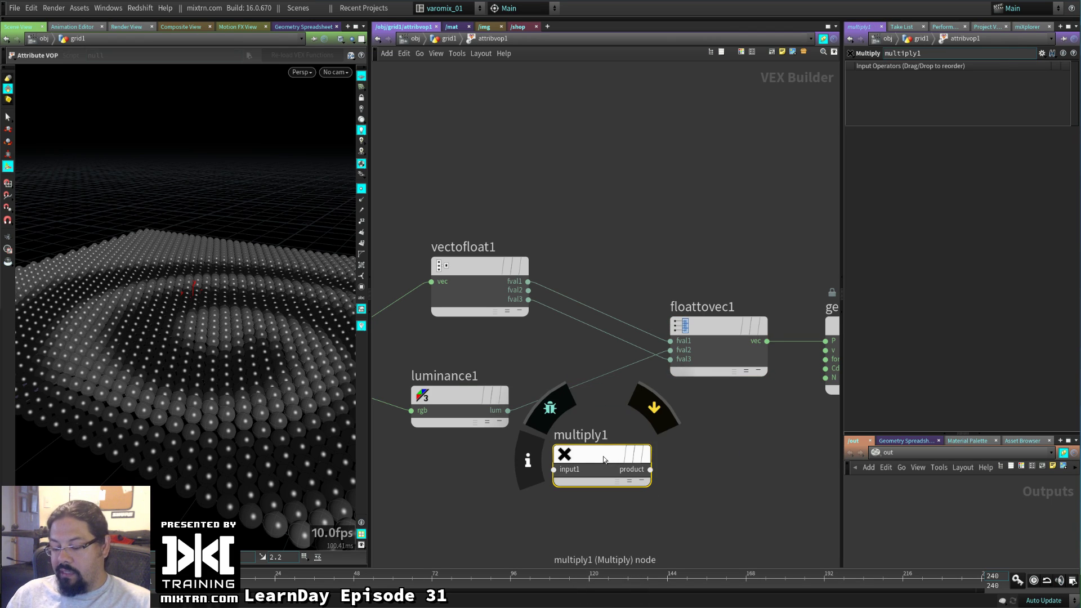
key("Delete")
Insert a Multiply Add Constant node between luminance1's lum output and fval2 of floattovec1
key("Tab")
type("mu")
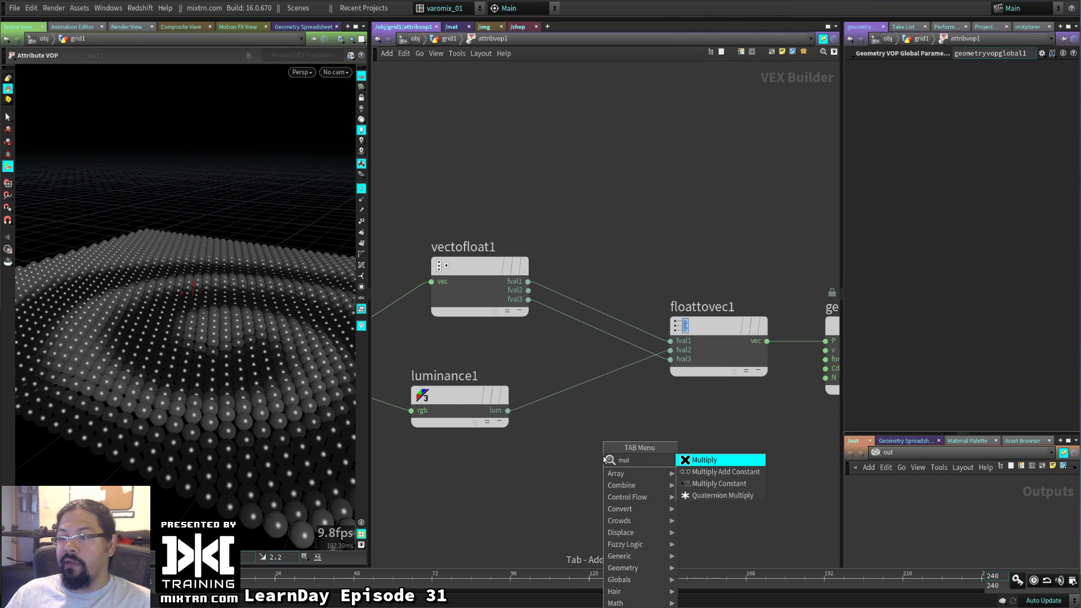
left_click(723, 472)
left_click(585, 388)
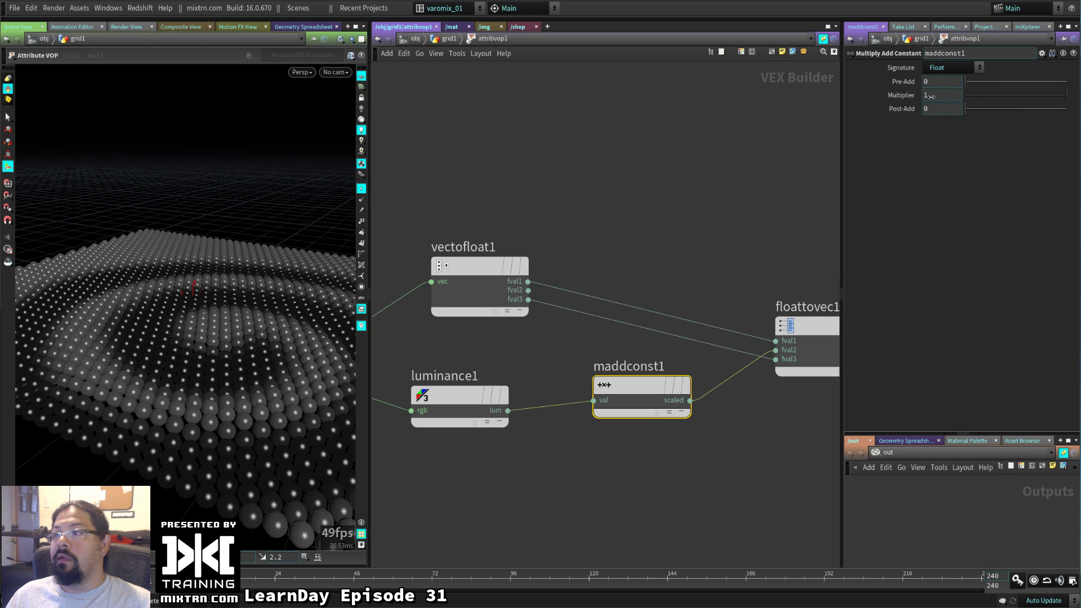
Raise maddconst1's multiplier to 8.1 and inspect the displaced spheres from other angles
middle_click_drag(929, 96, 1047, 98)
left_click_drag(239, 333, 186, 400)
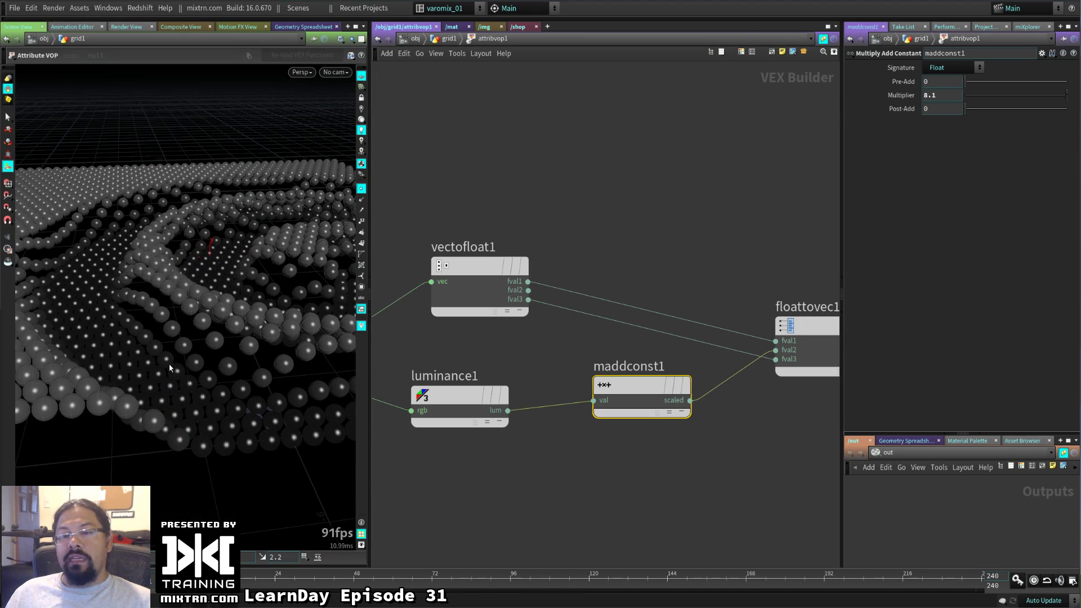
left_click_drag(164, 305, 218, 374)
Return to the grid1 network, show attribfrommap1's parameters with more room, and move attribvop1 off to the side
left_click(632, 221)
key("u")
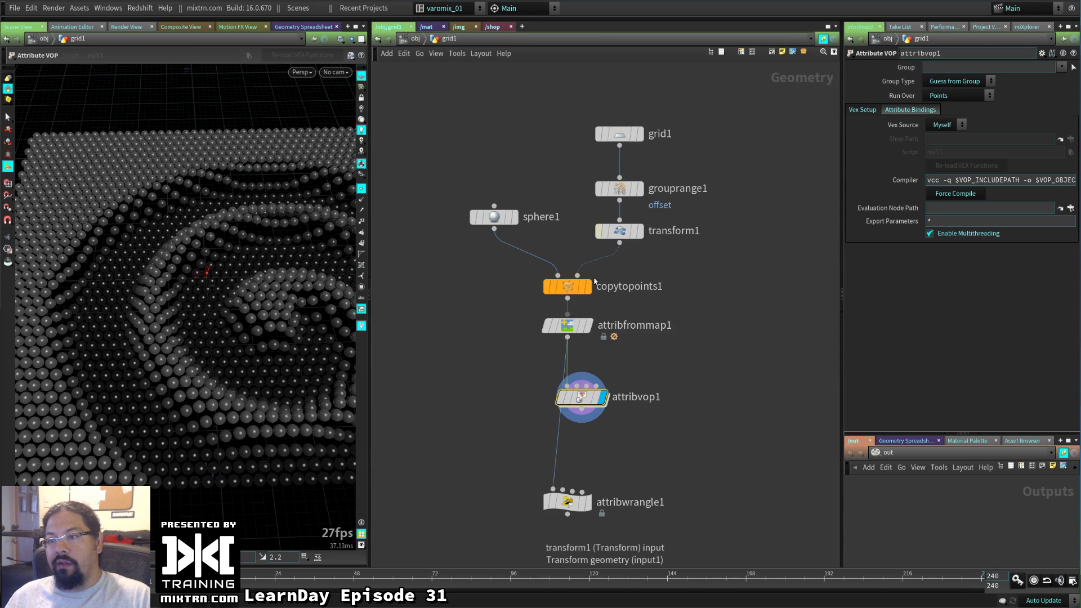
left_click(563, 326)
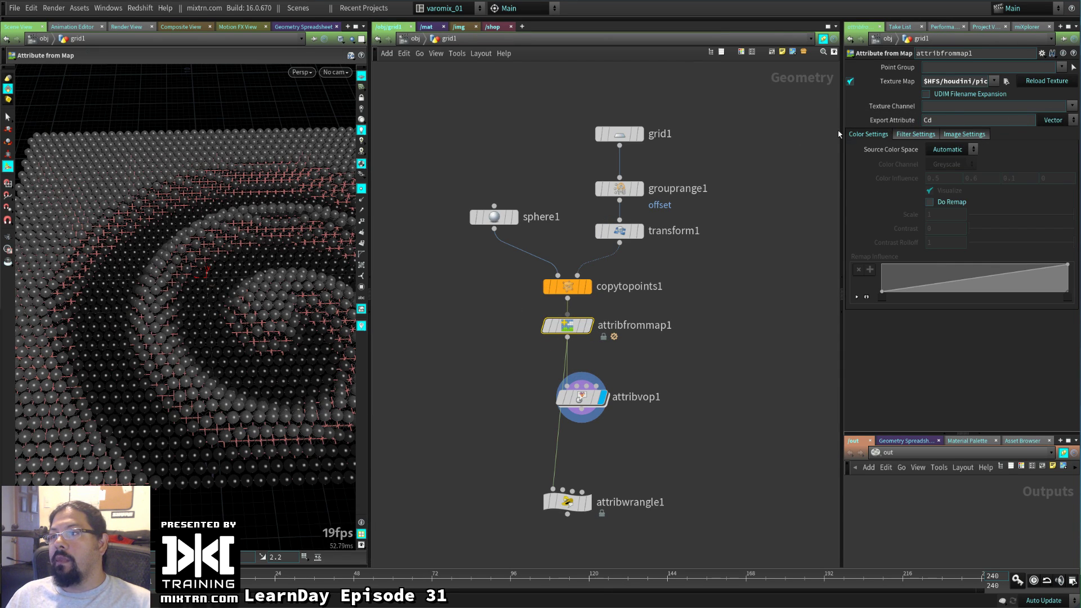
left_click_drag(839, 134, 765, 116)
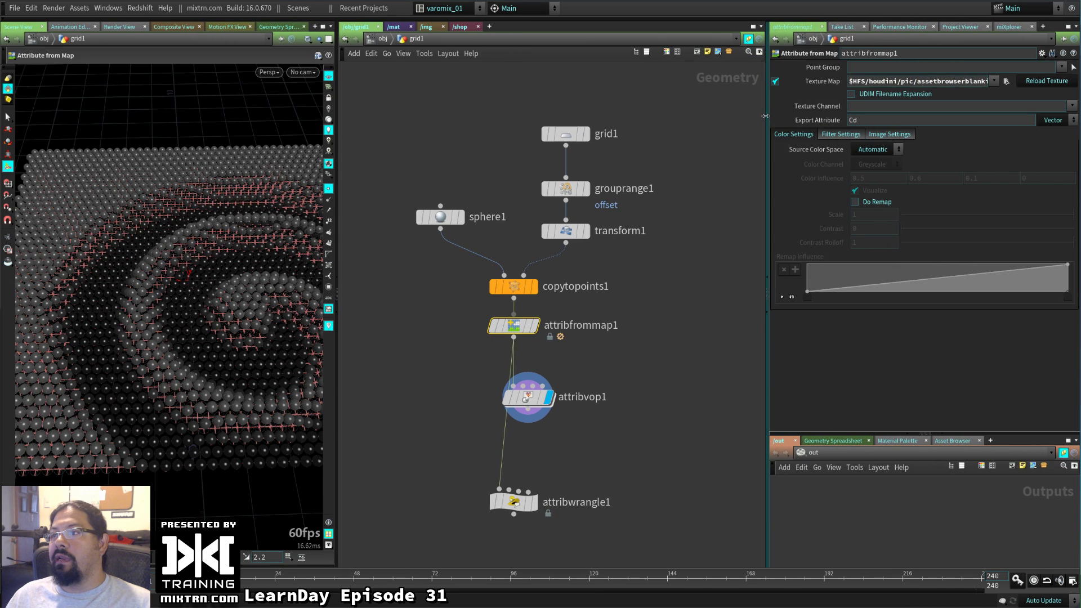
left_click_drag(528, 397, 613, 407)
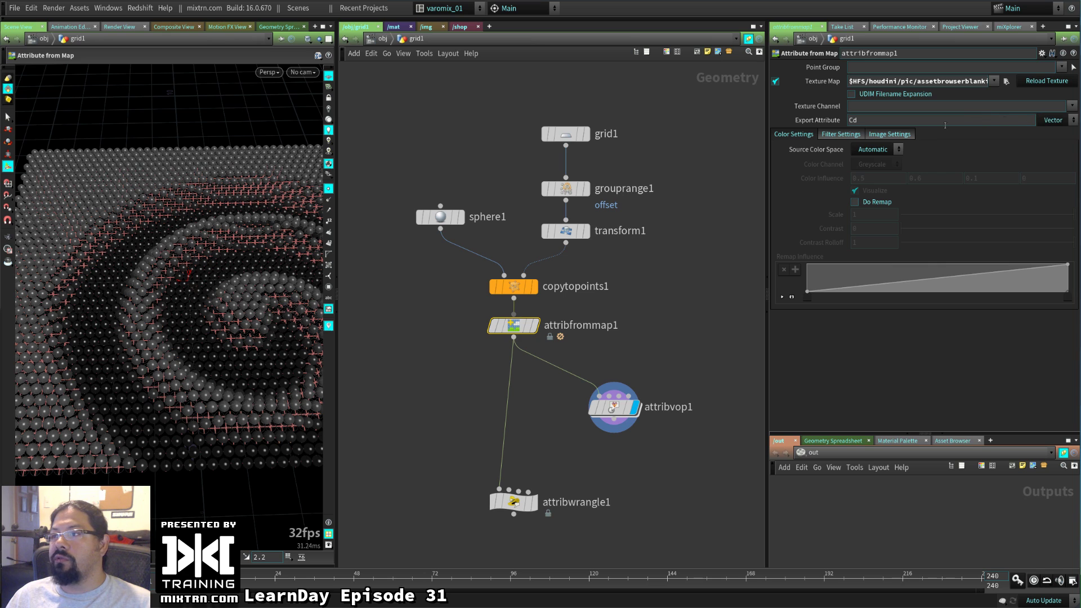
Load blackbodyramp.rat as attribfrommap1's texture map and view the whole displaced grid
left_click_drag(763, 107, 814, 114)
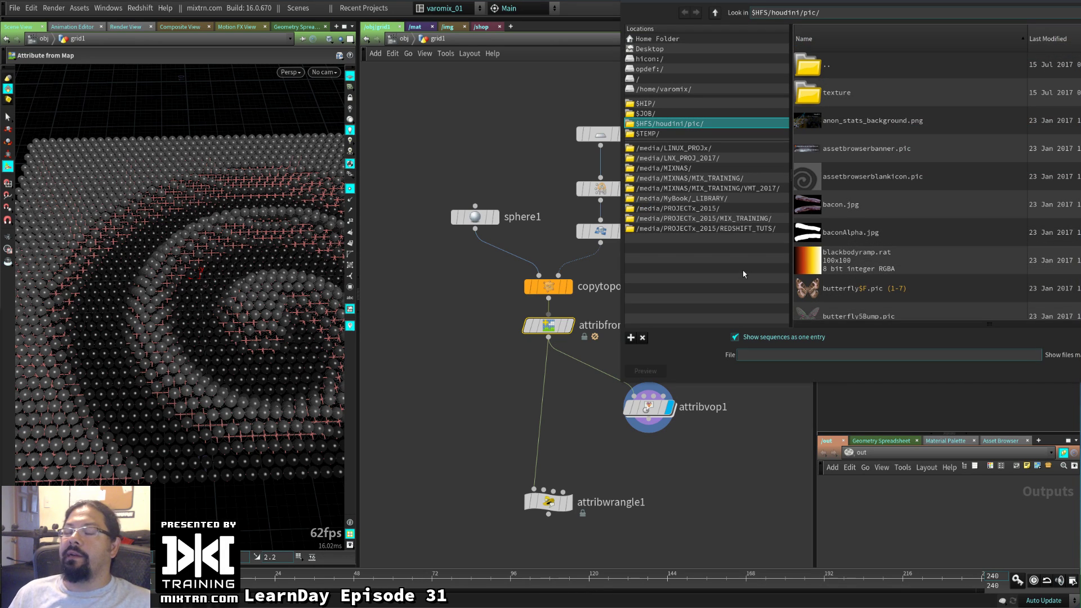
double_click(869, 268)
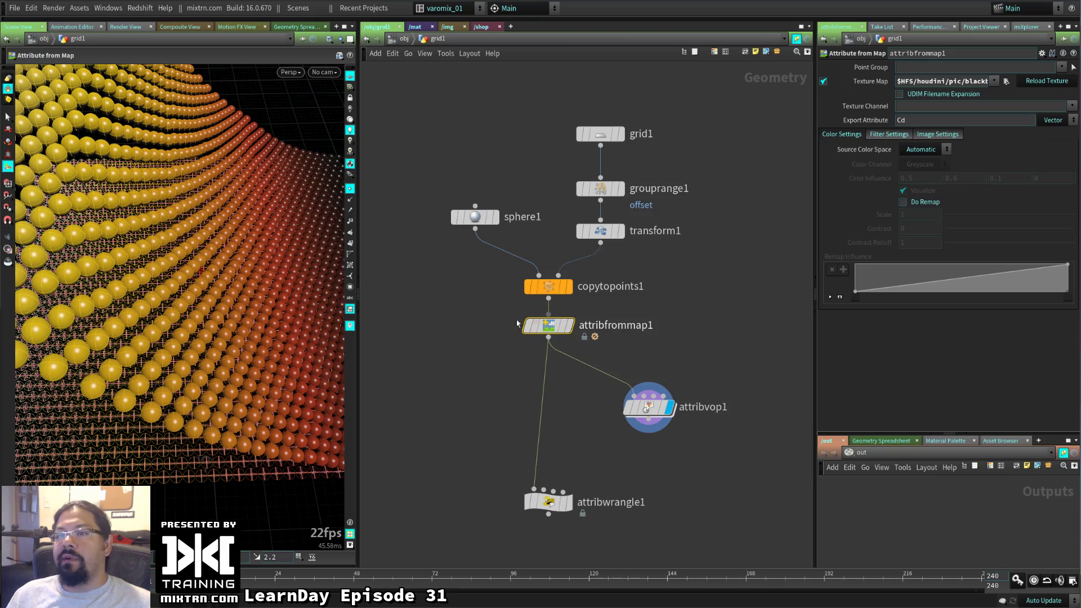
left_click_drag(186, 316, 140, 346)
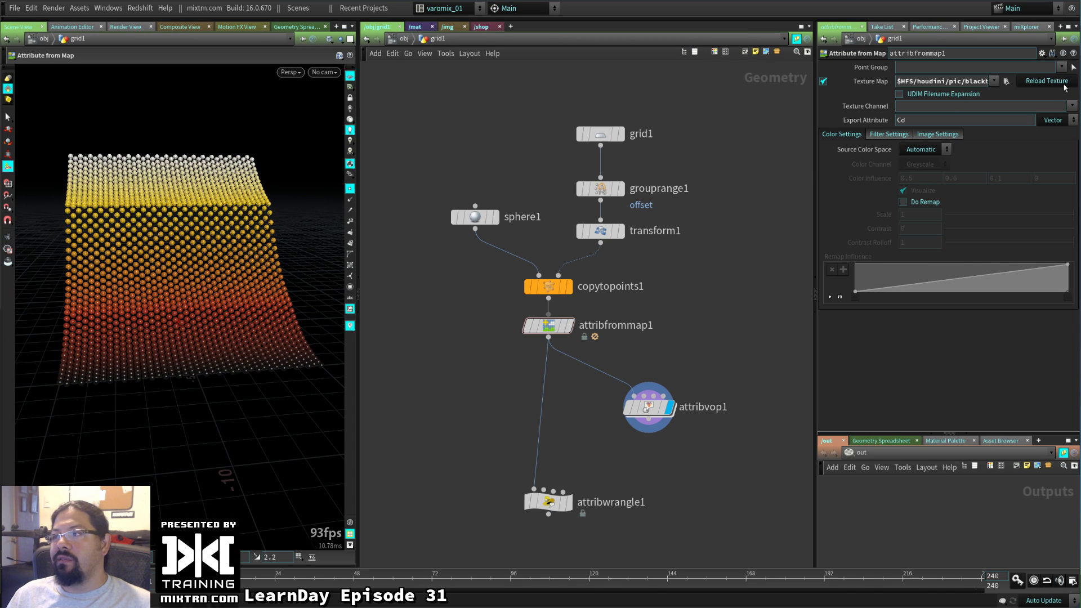
Replace attribfrommap1's texture map with default.pic and inspect the resulting displacement
left_click(1005, 81)
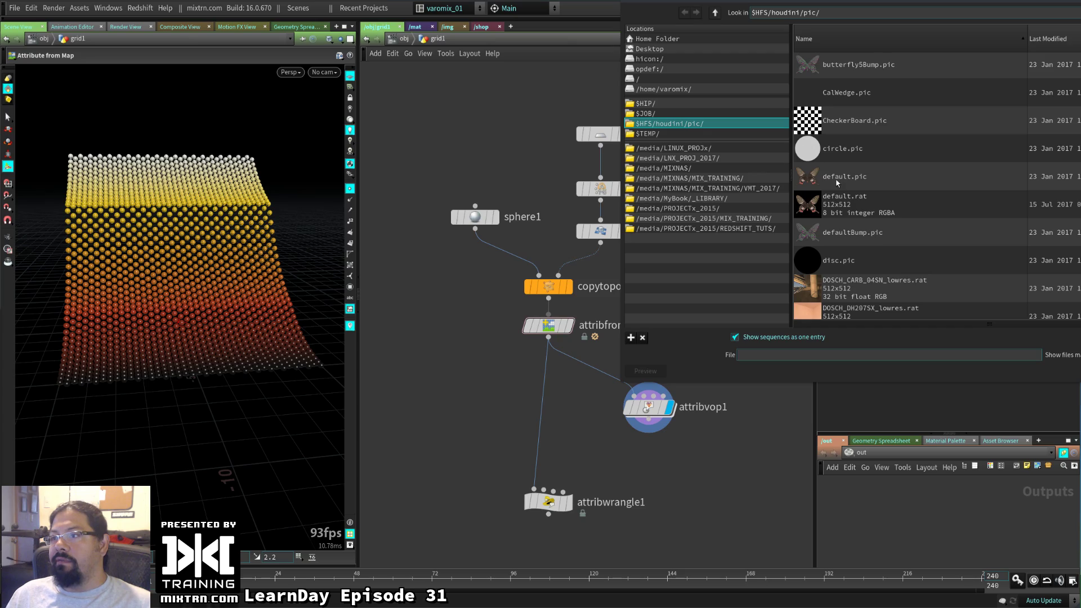
double_click(839, 183)
scroll(218, 340, "up", 10)
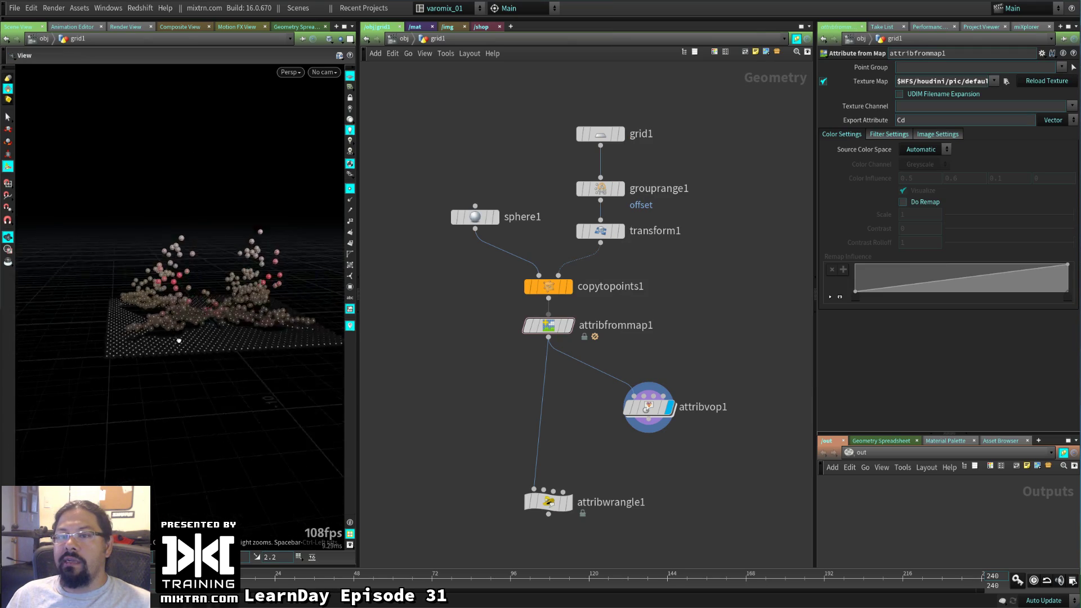
left_click_drag(188, 380, 209, 365)
Load hescapencsplash.pic as attribfrommap1's texture map and inspect the displaced spheres from several angles
left_click(1006, 81)
scroll(839, 253, "down", 5)
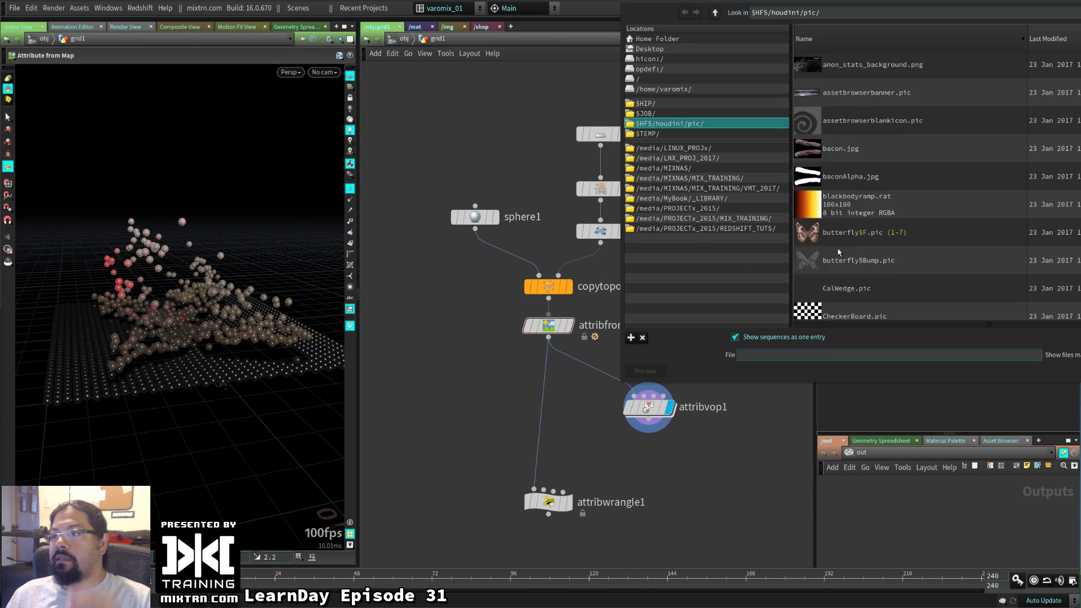
scroll(839, 253, "down", 6)
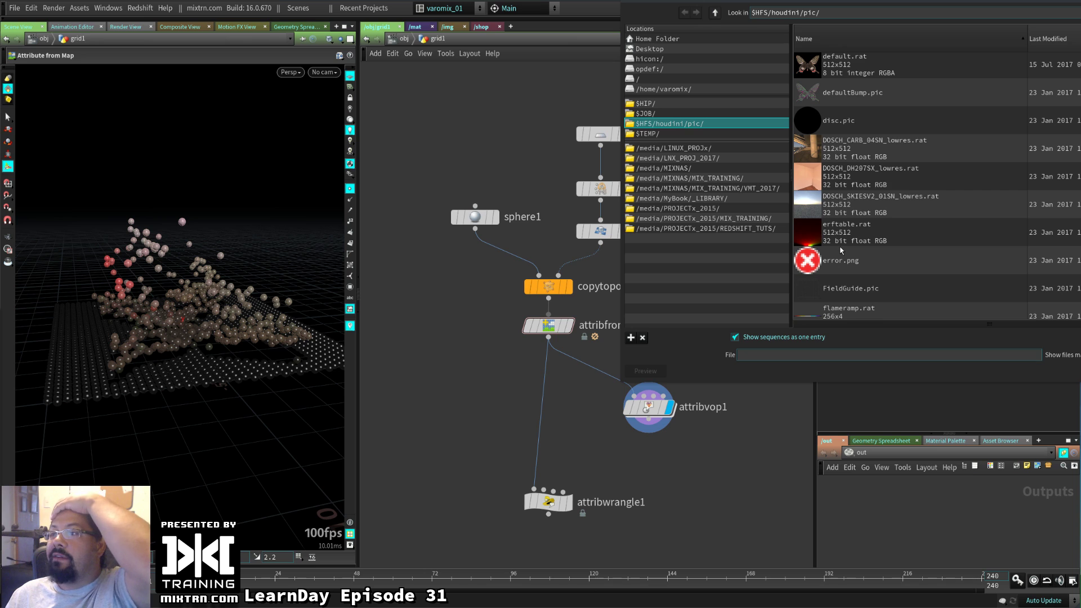
scroll(840, 250, "down", 3)
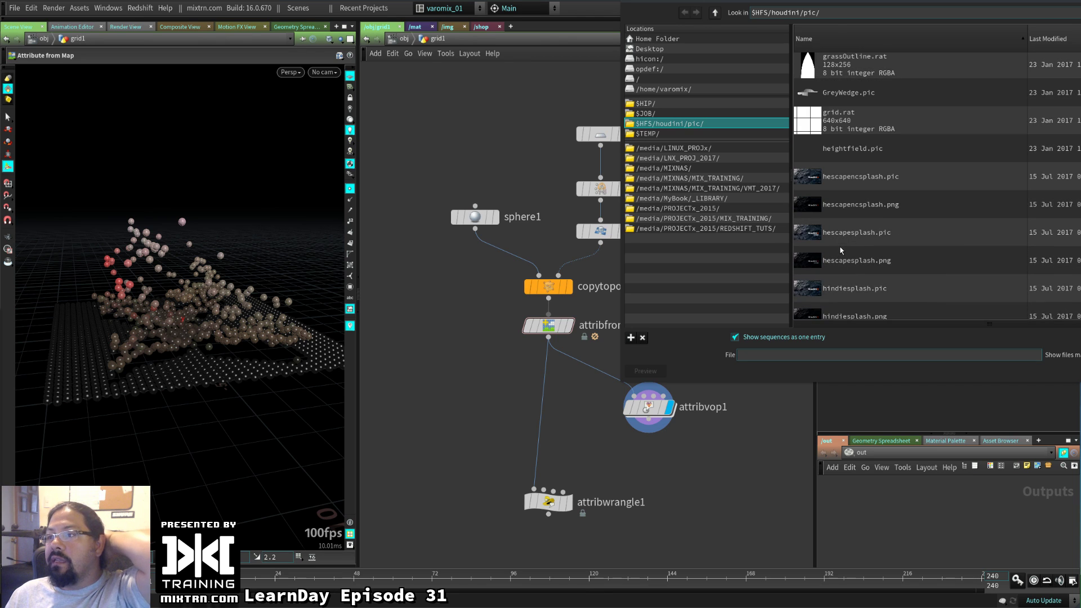
double_click(839, 187)
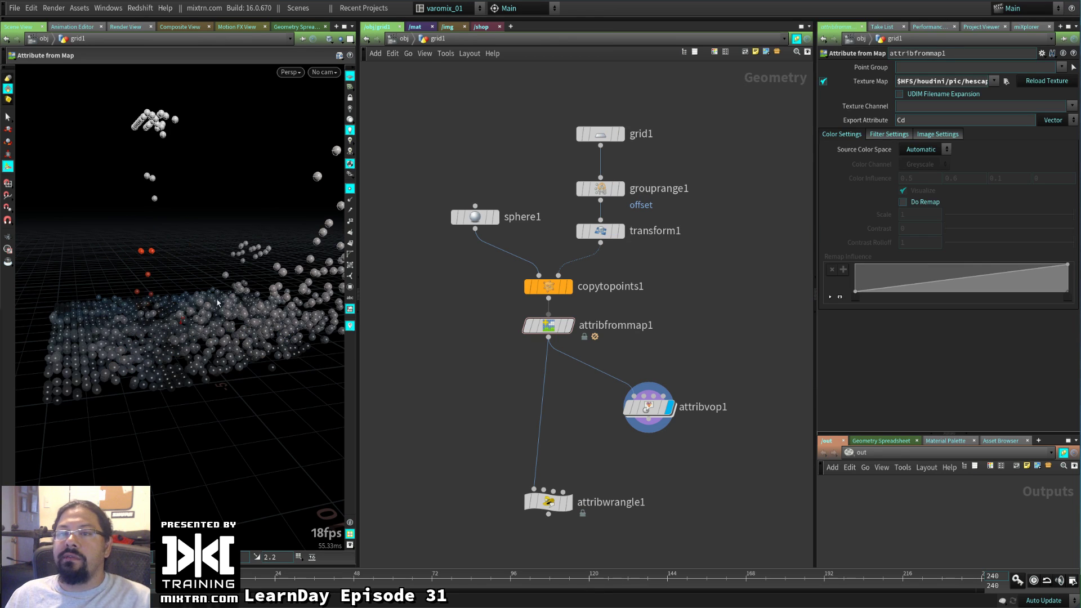
left_click_drag(218, 303, 219, 127)
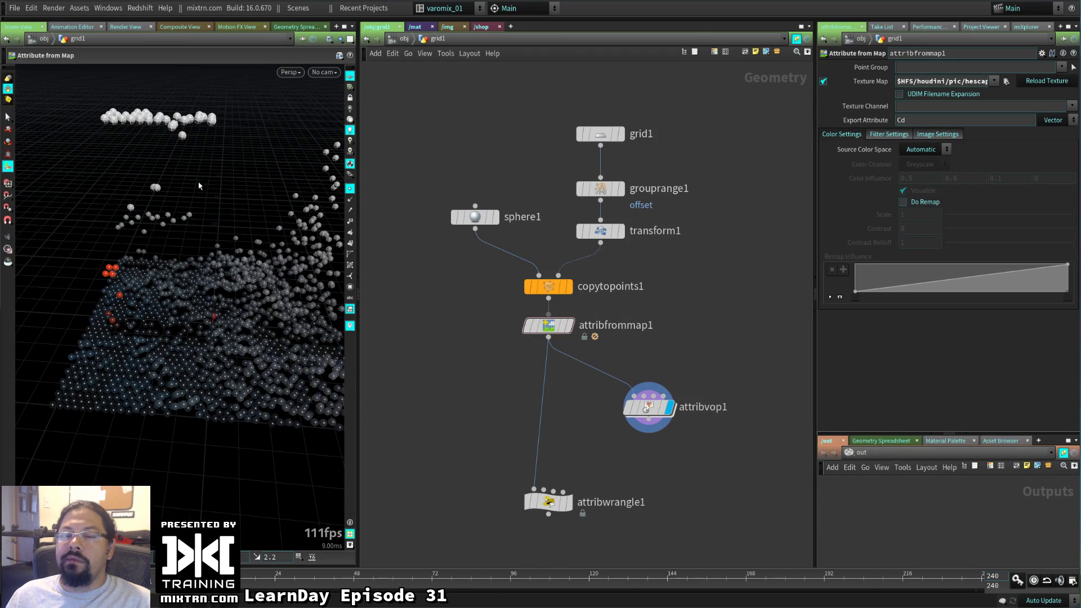
left_click_drag(200, 185, 157, 174)
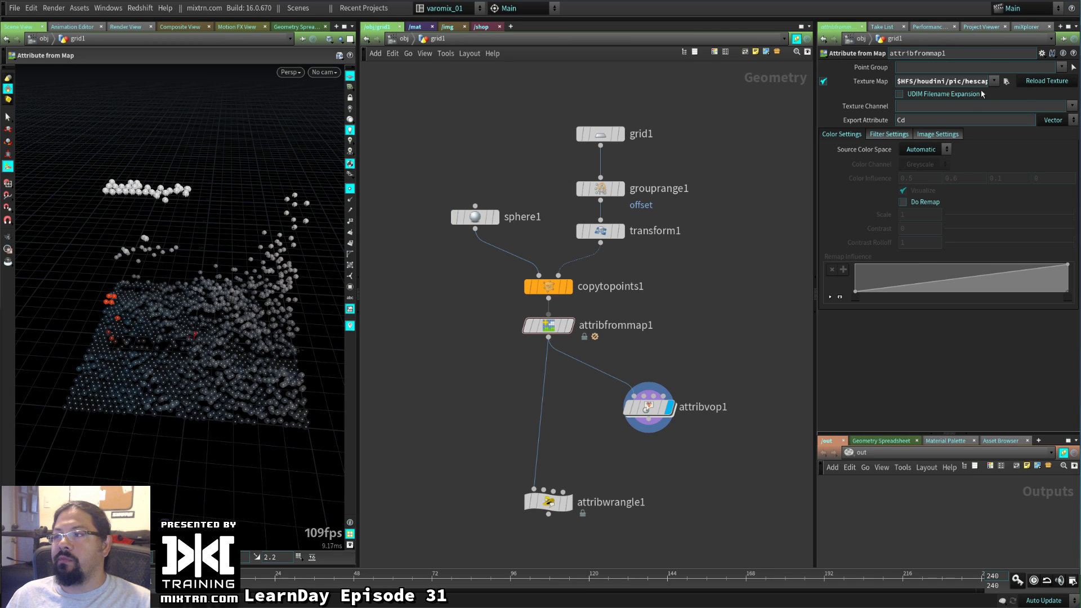
left_click_drag(103, 339, 251, 336)
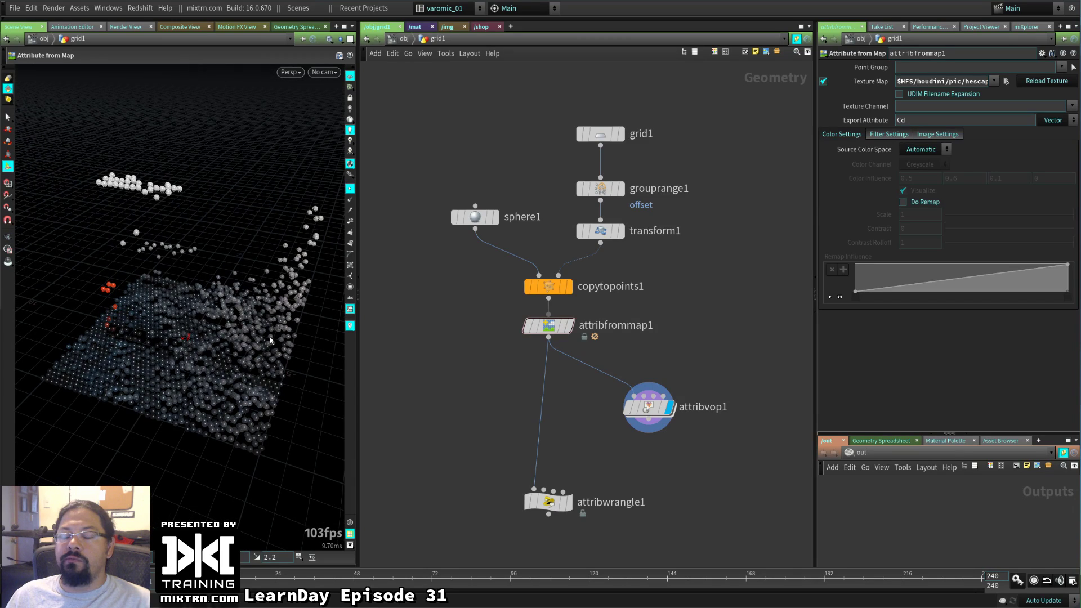
Move grid1 aside from the grouprange1 chain and bypass the transform1 node
middle_click_drag(553, 291, 504, 294)
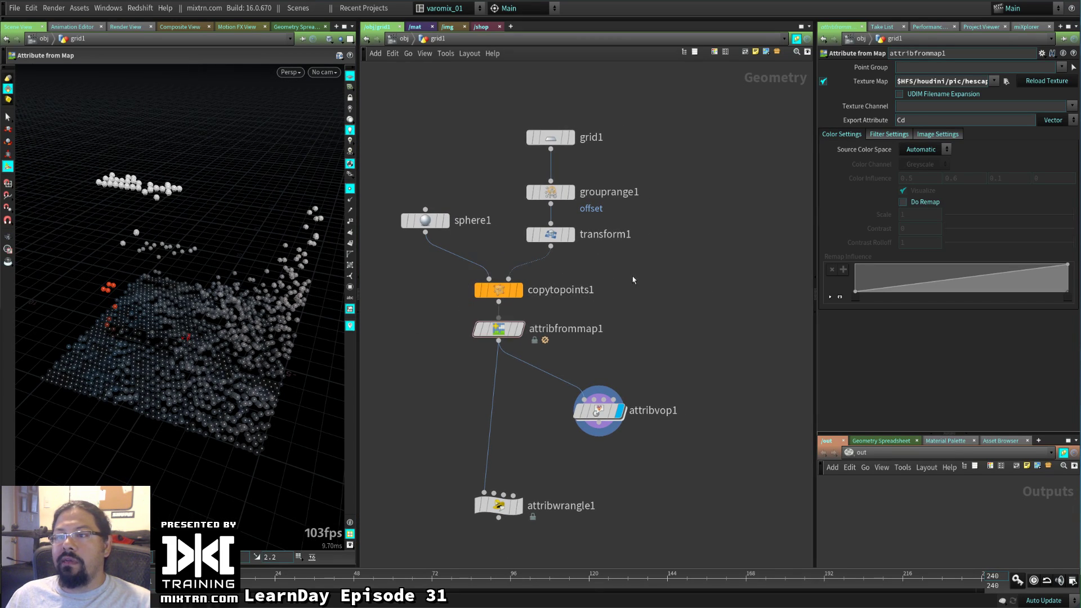
middle_click_drag(632, 265, 606, 226)
left_click_drag(518, 137, 635, 149)
middle_click_drag(646, 279, 671, 278)
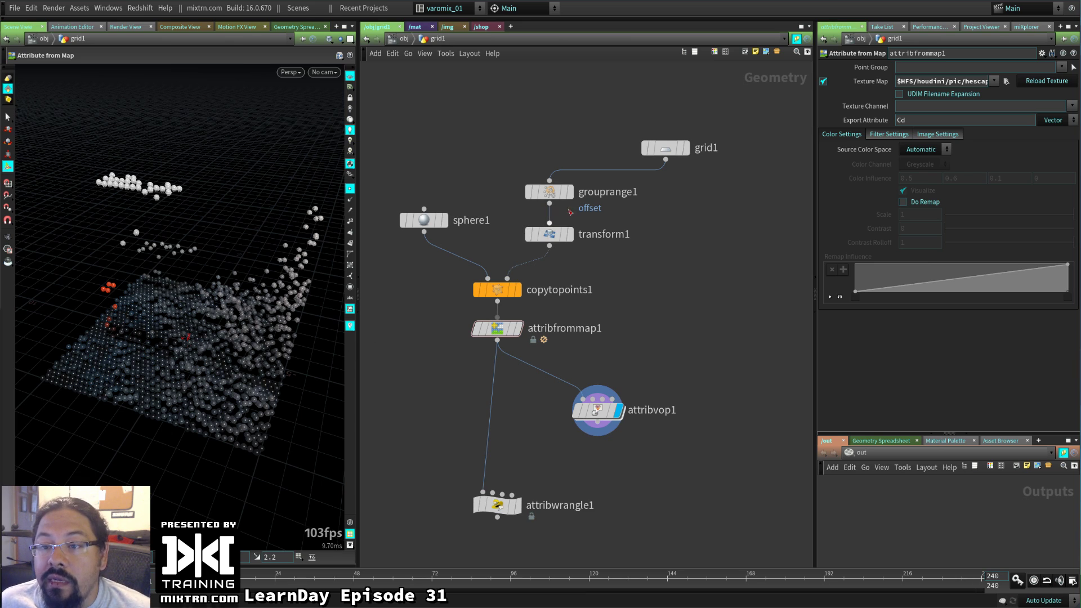
left_click_drag(580, 255, 501, 180)
left_click(549, 233)
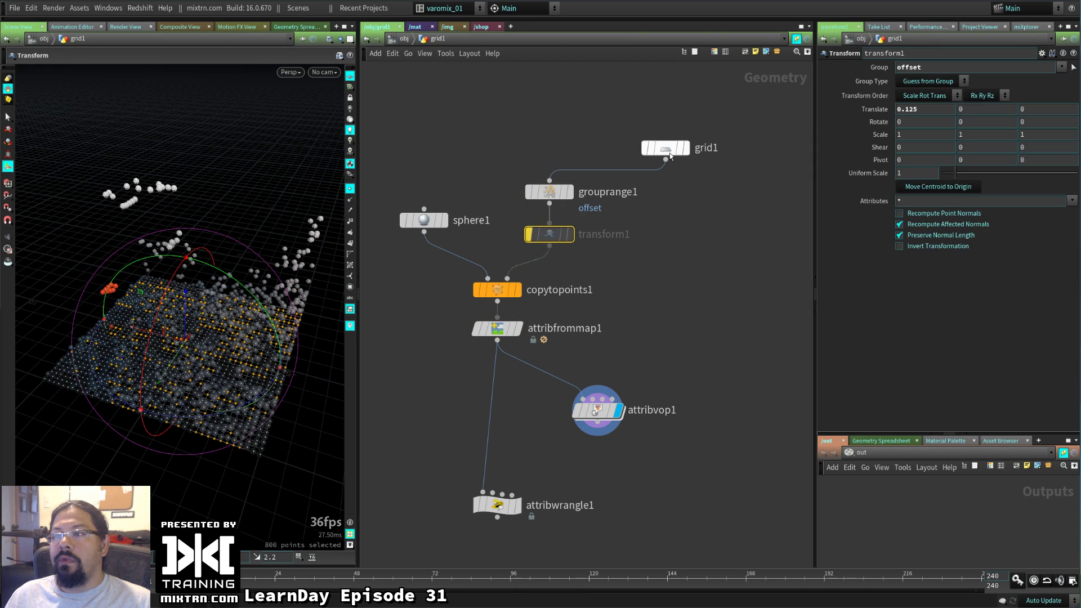
Set grid1's columns to 200 and look over the denser sphere grid
left_click(668, 154)
double_click(916, 152)
type("200")
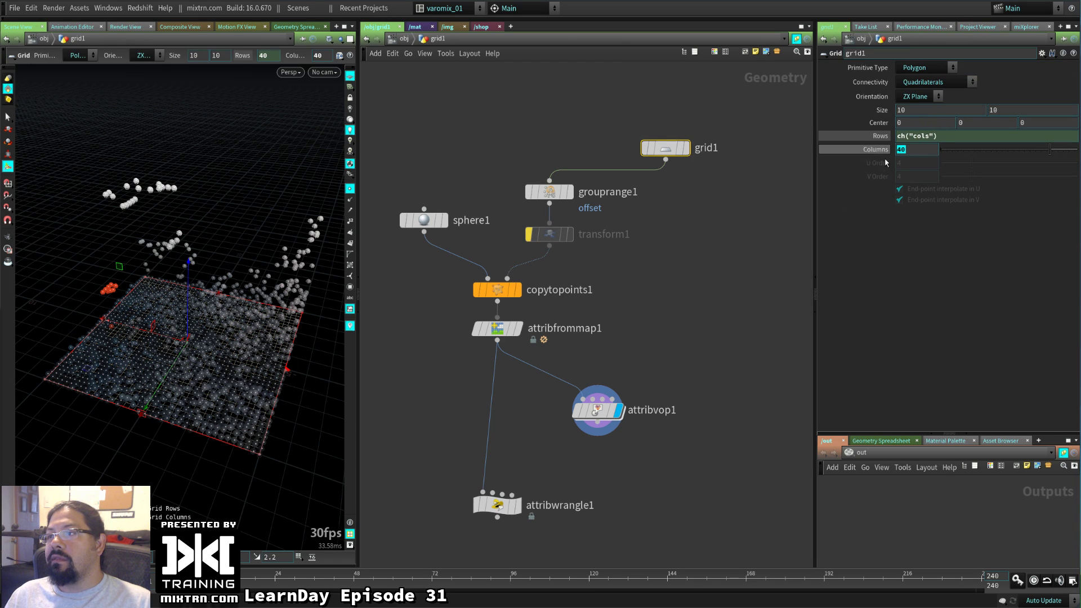
key("Return")
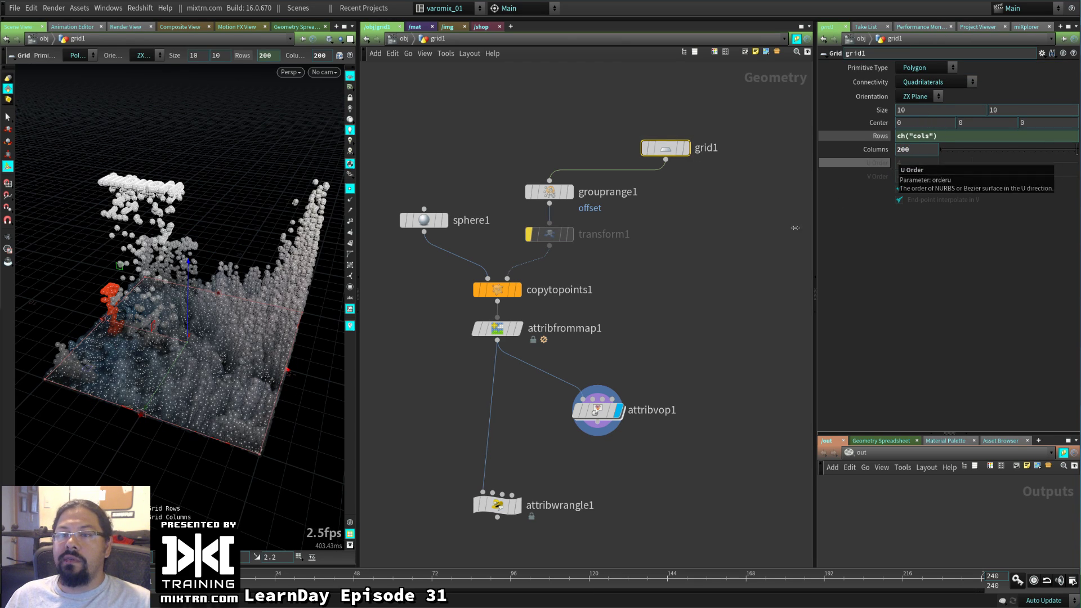
key("Escape")
left_click_drag(283, 327, 256, 337)
key("Return")
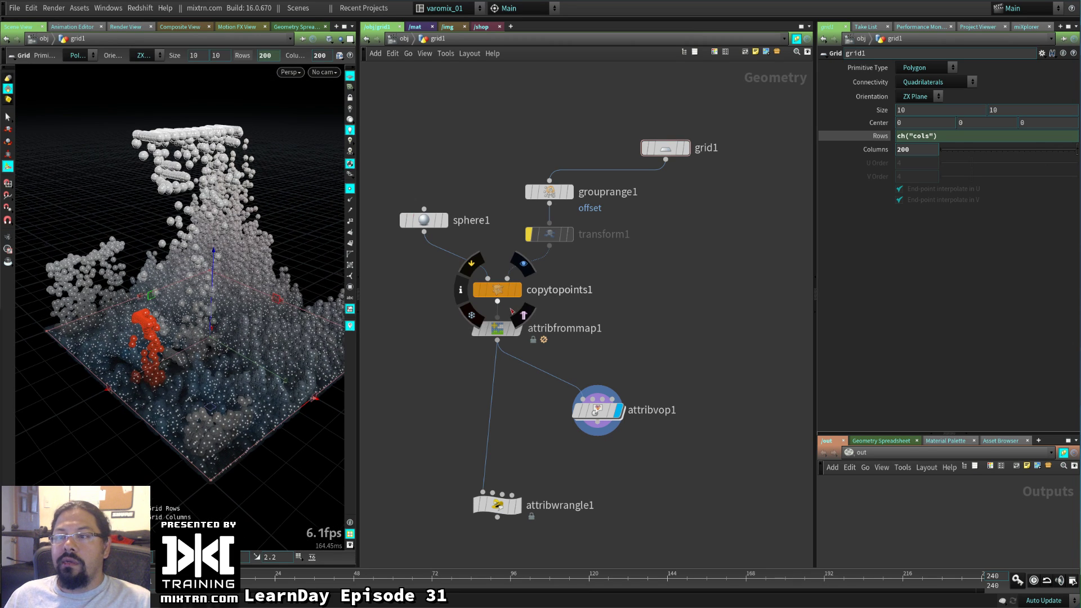
Set sphere1's uniform scale to 0.05
left_click(417, 221)
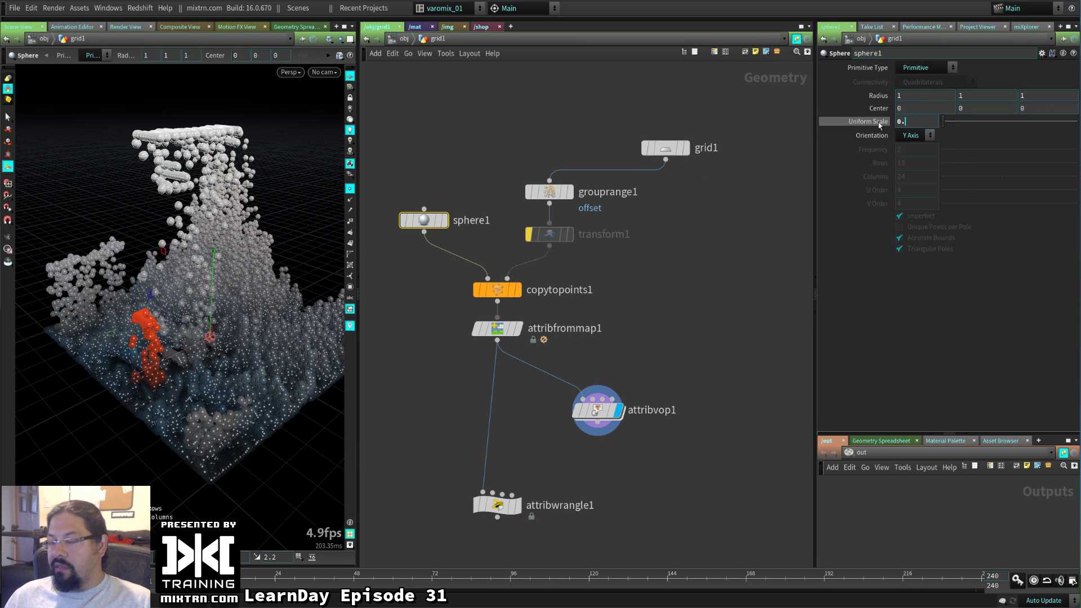
type("0.05")
key("Return")
left_click(757, 271)
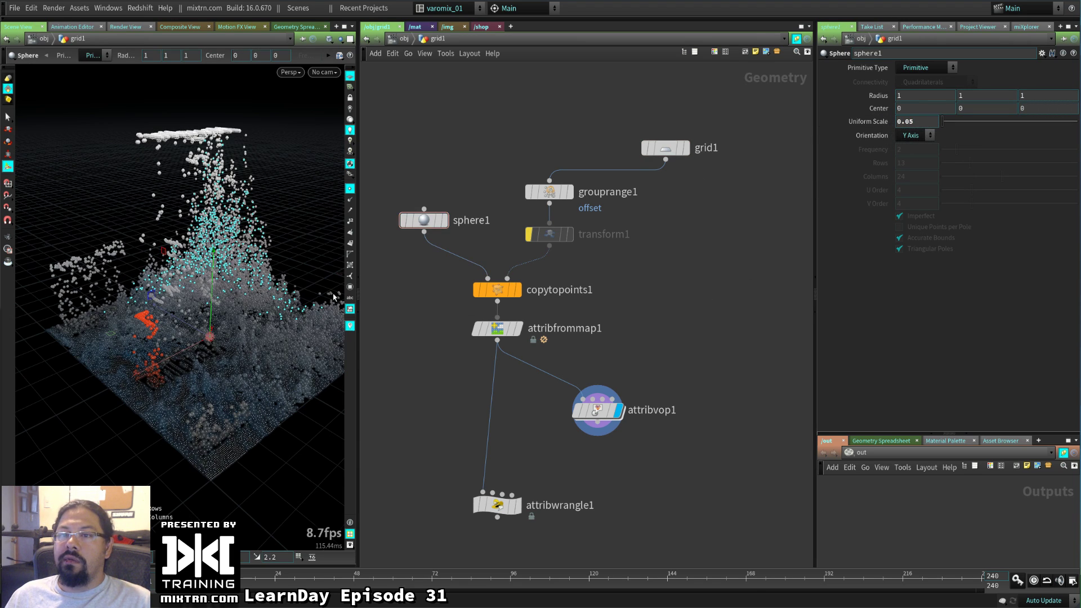
Turn off the viewport's point display and inspect the smaller spheres up close and from a distance
left_click(351, 190)
left_click_drag(142, 354, 61, 413, "alt")
scroll(278, 363, "up", 4)
key("Return")
key("Escape")
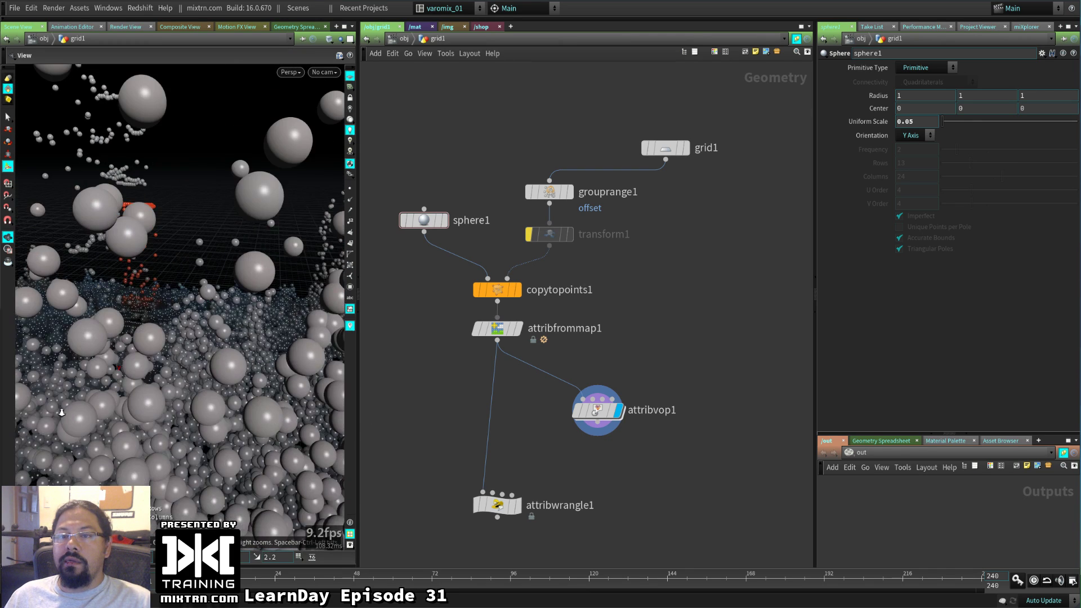
right_click_drag(62, 413, 202, 347)
left_click_drag(202, 347, 250, 348)
scroll(295, 352, "up", 3)
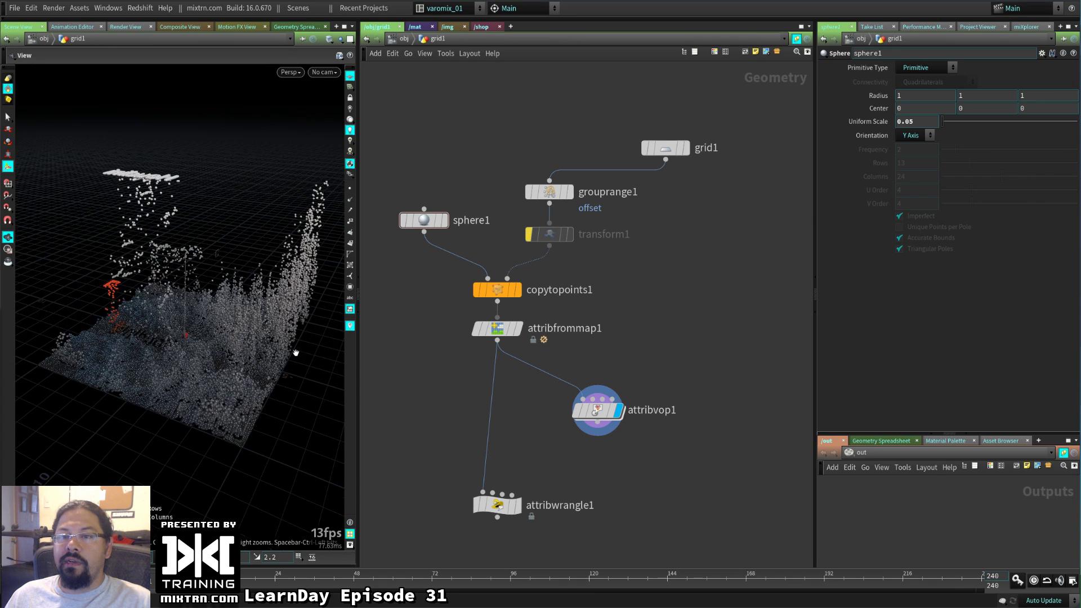
Go inside attribvop1 and reset maddconst1's multiplier to 1
double_click(597, 410)
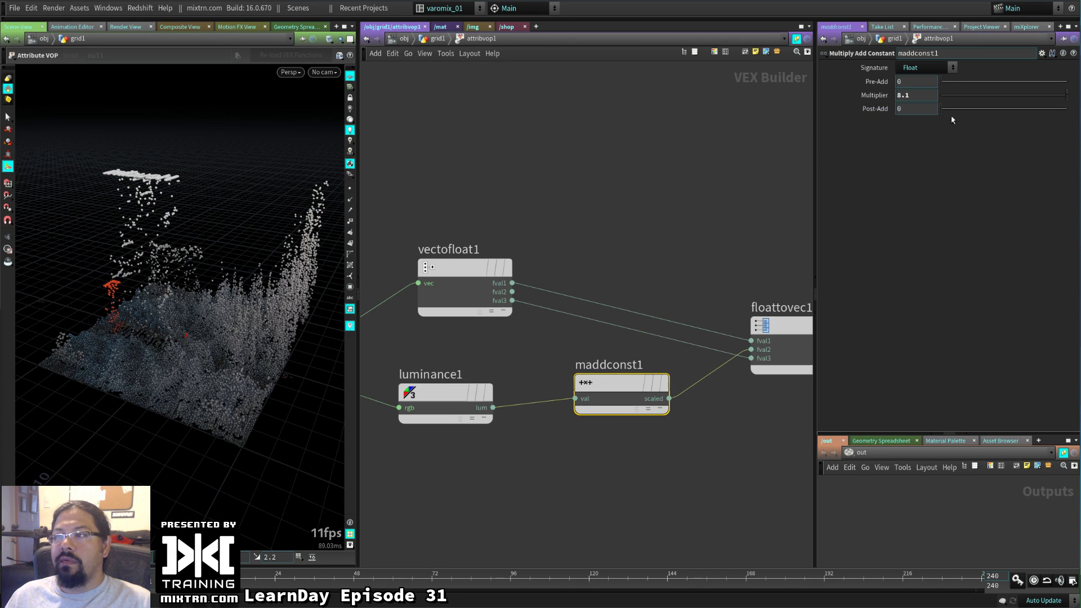
left_click(933, 92)
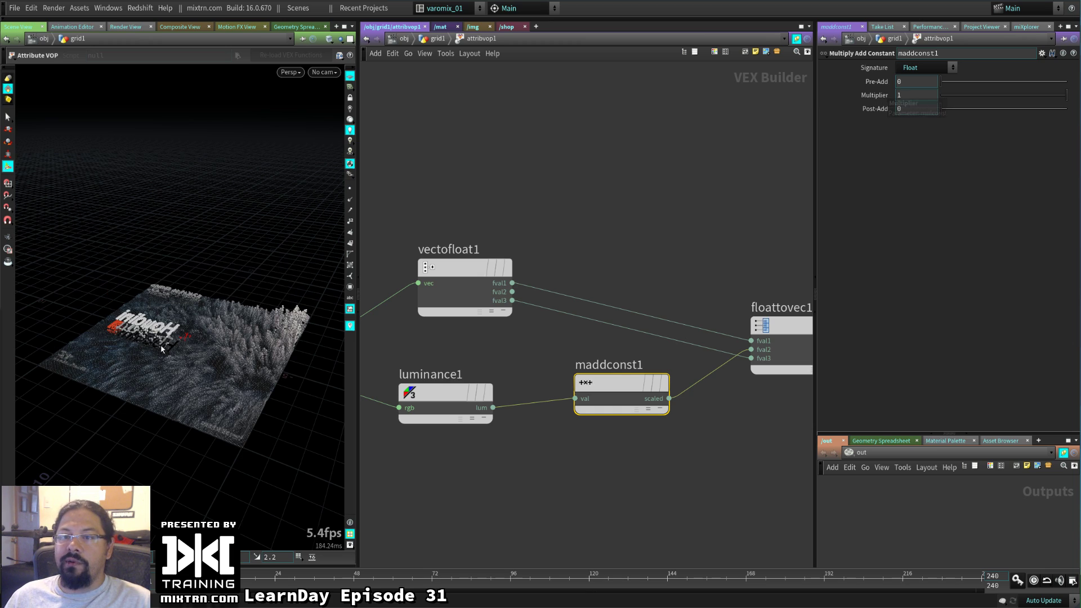
Examine the displaced sphere grid up close and the node network inside attribvop1 that drives it
left_click_drag(150, 359, 184, 428)
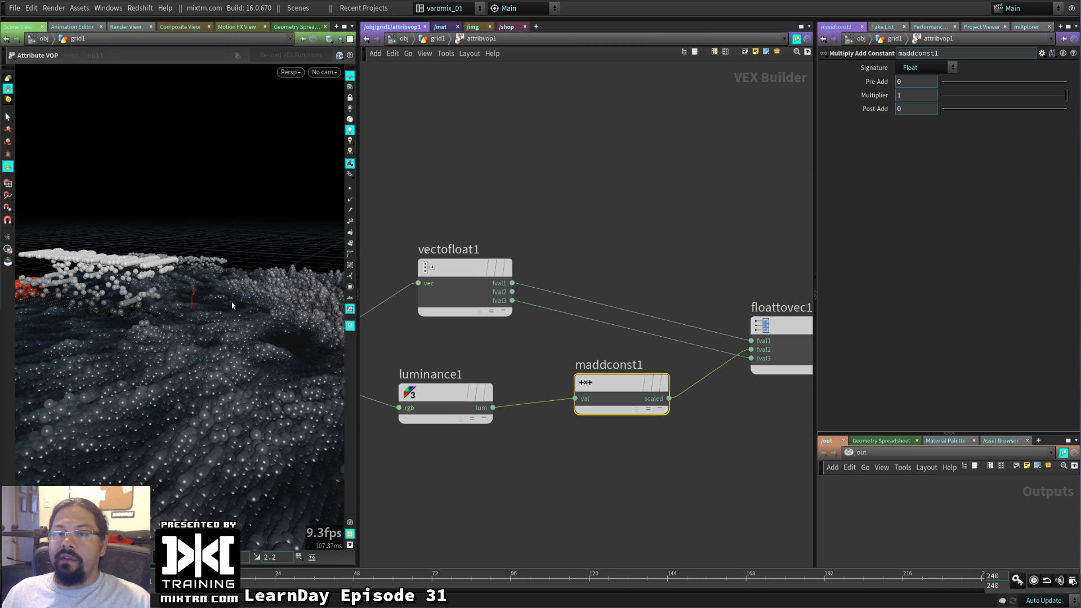
left_click_drag(217, 320, 250, 334)
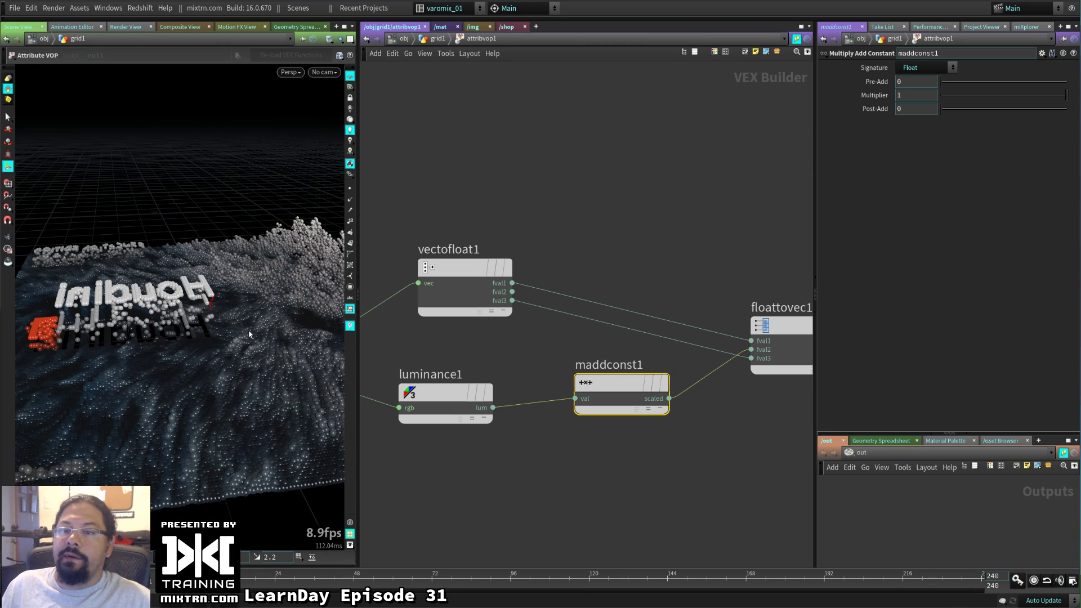
middle_click_drag(455, 471, 585, 367)
scroll(585, 367, "up", 1)
scroll(619, 393, "down", 2)
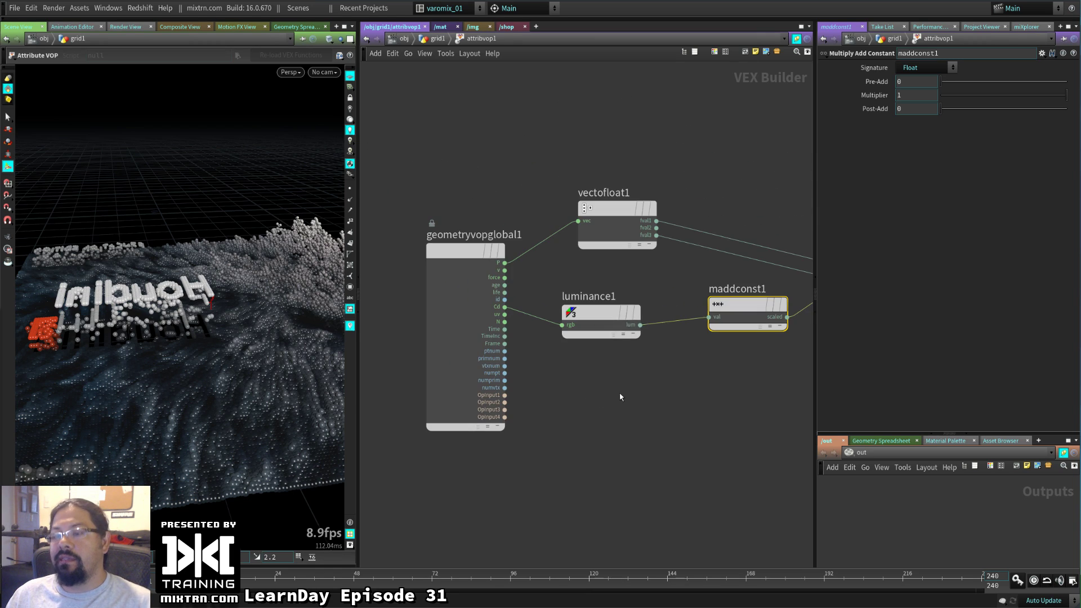
key("u")
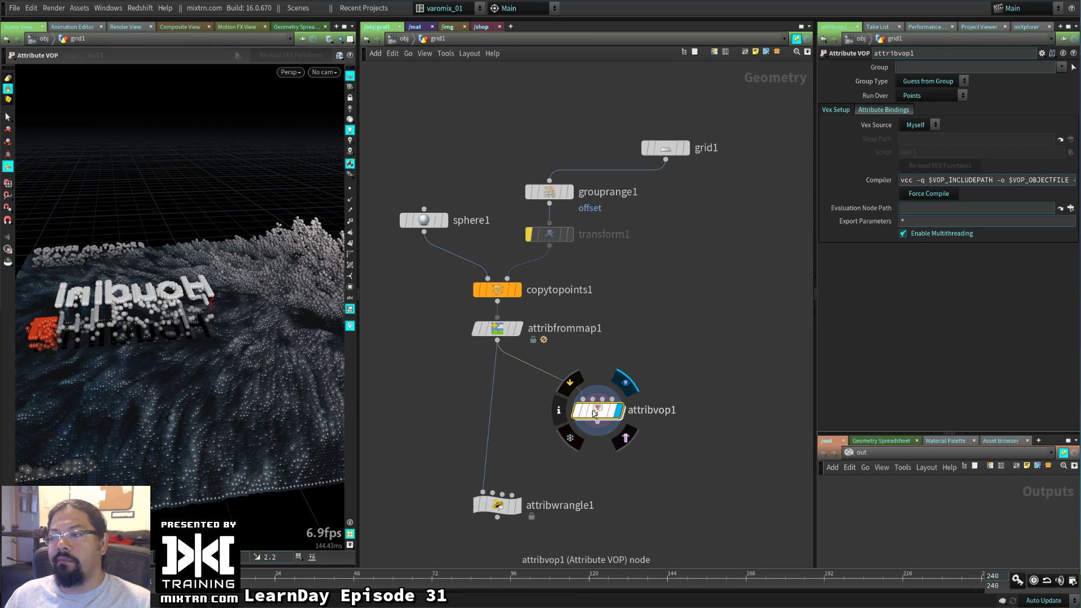
double_click(601, 416)
scroll(550, 459, "down", 1)
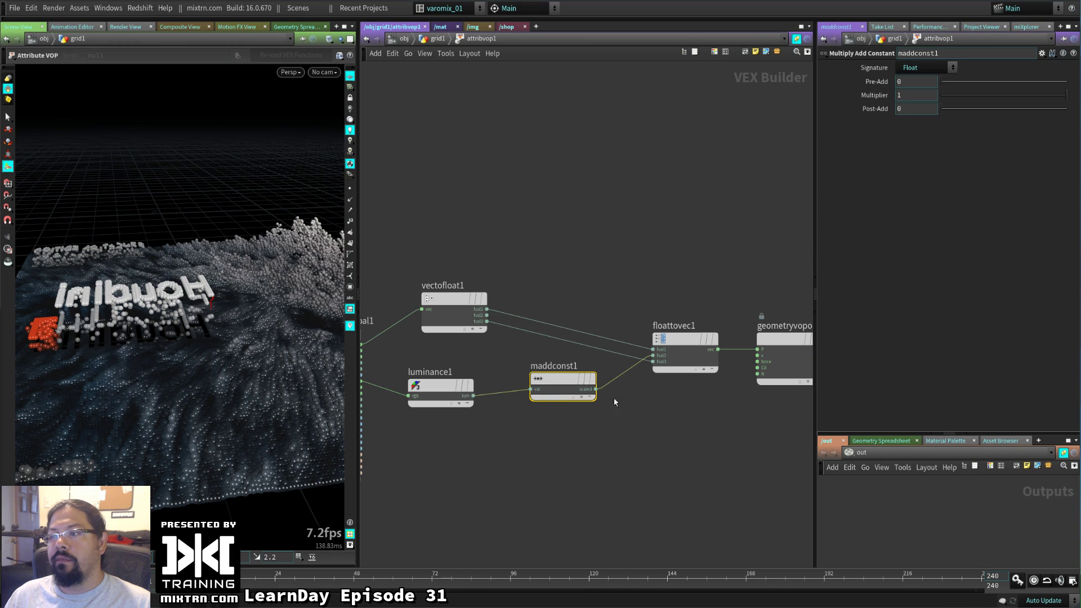
key("u")
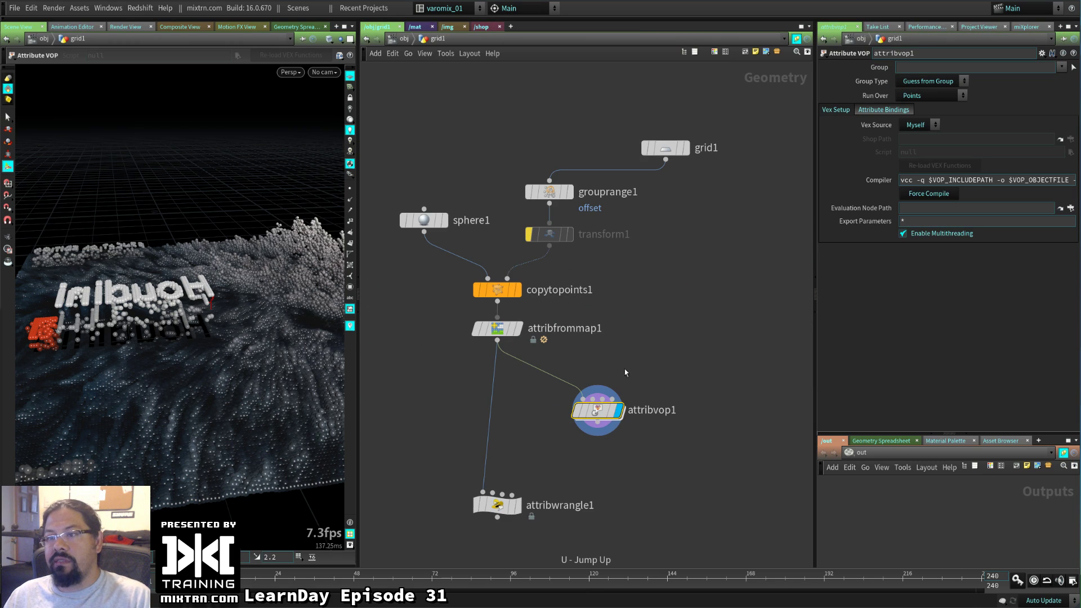
double_click(608, 408)
scroll(677, 390, "down", 2)
scroll(635, 425, "up", 2)
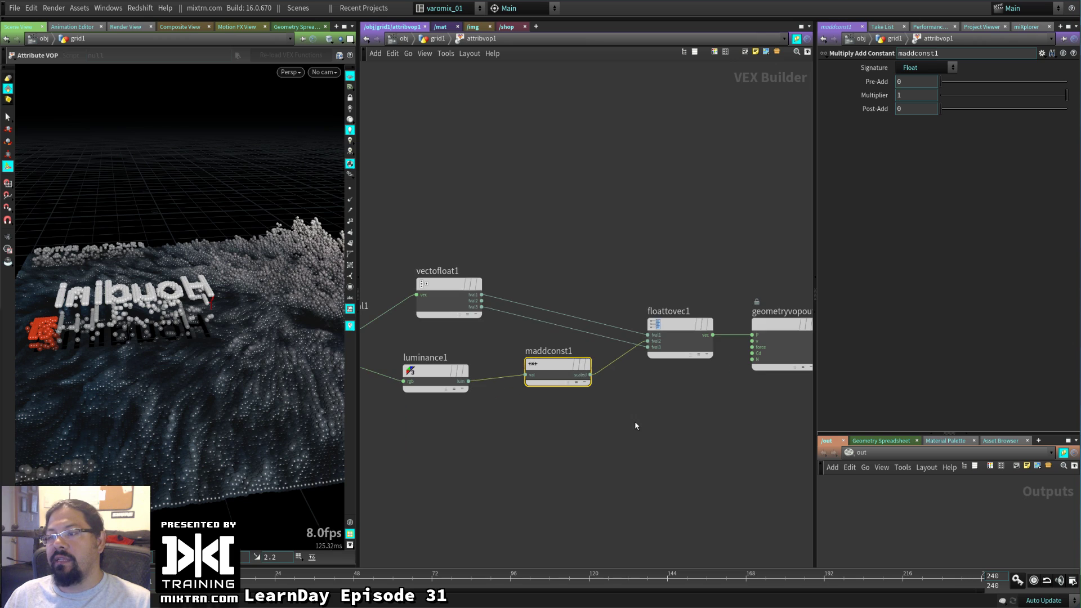
key("u")
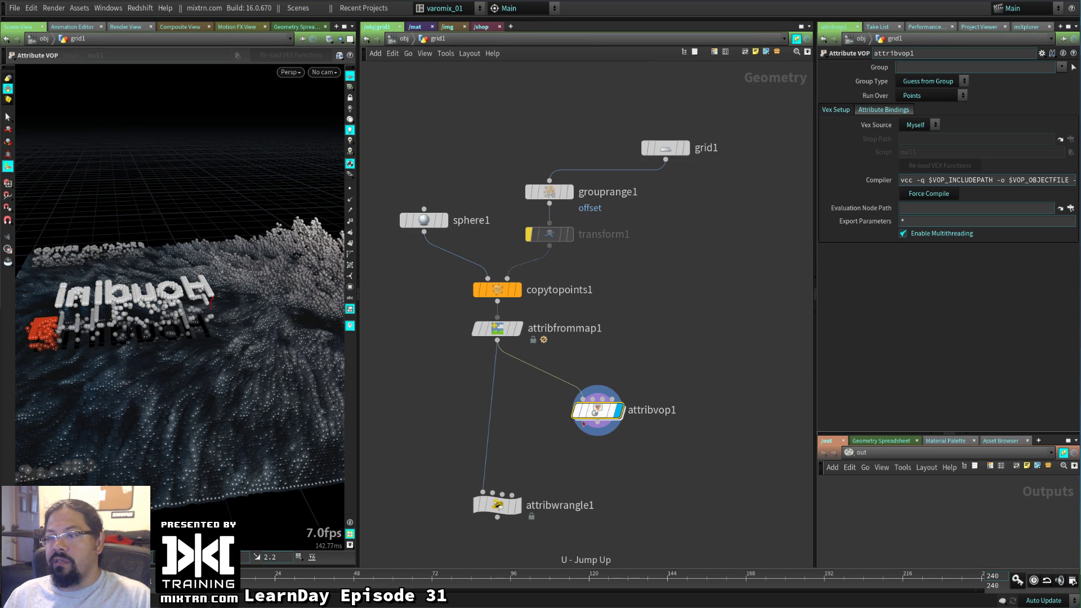
Open the VEX code generated by attribvop1 and go to the node-by-node section at its end
right_click(598, 411)
mouse_move(667, 473)
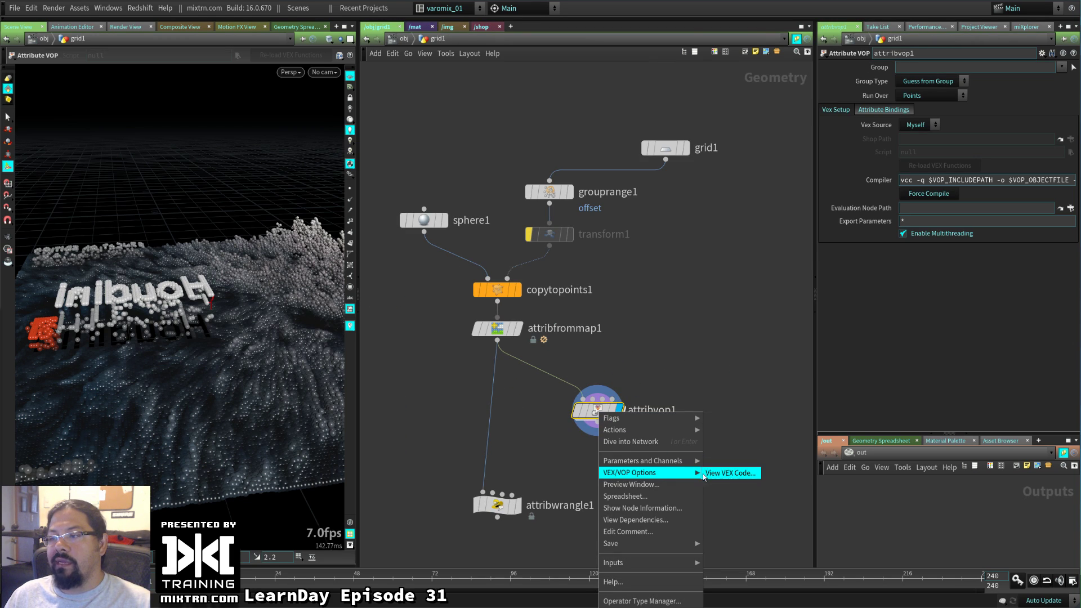
left_click(710, 476)
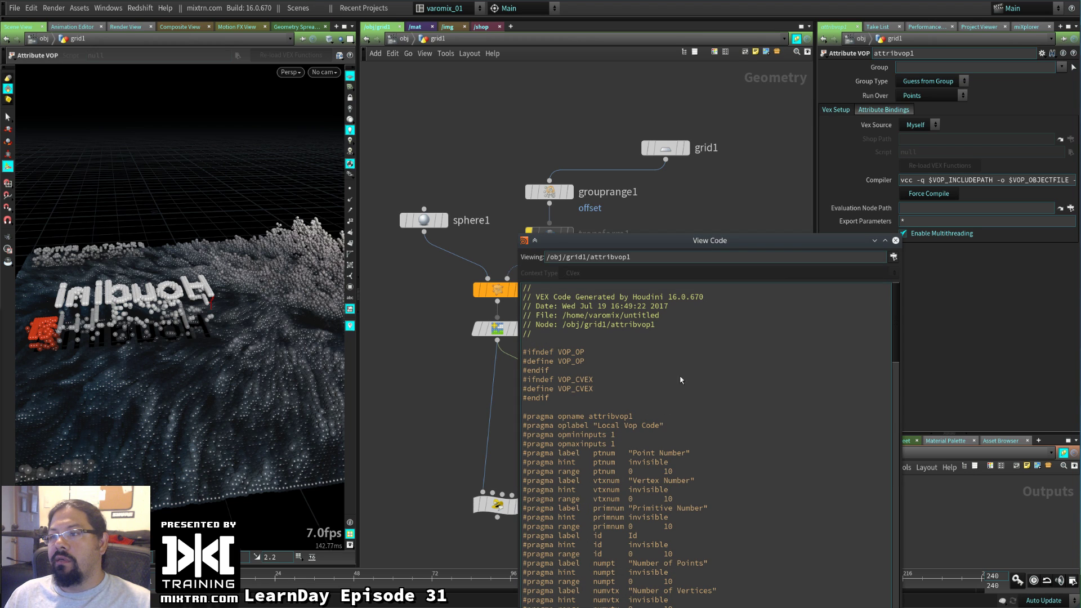
left_click_drag(733, 247, 682, 40)
scroll(774, 273, "down", 20)
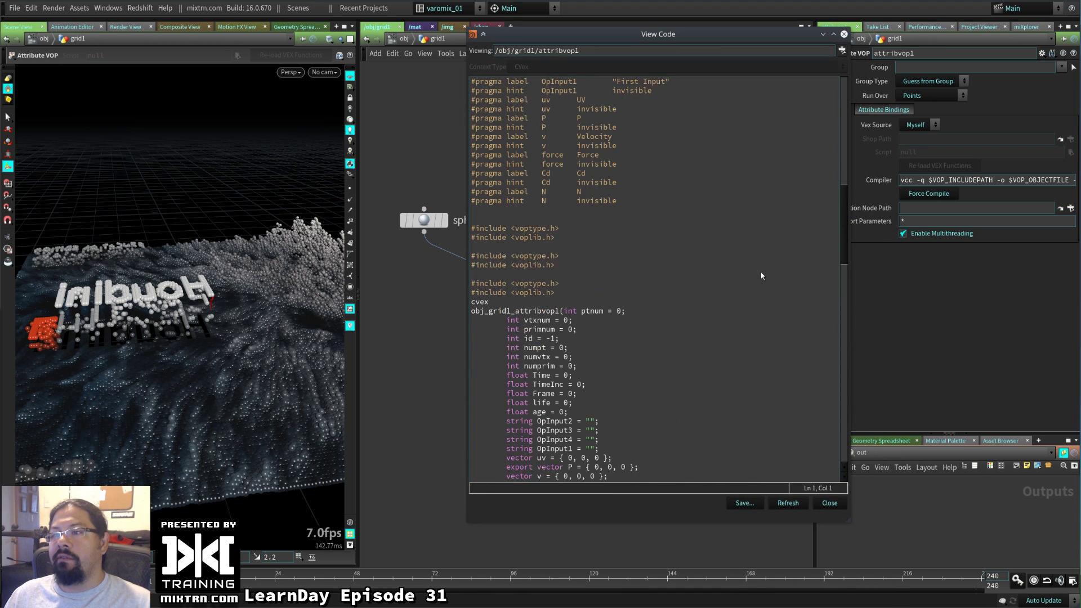
scroll(771, 315, "down", 20)
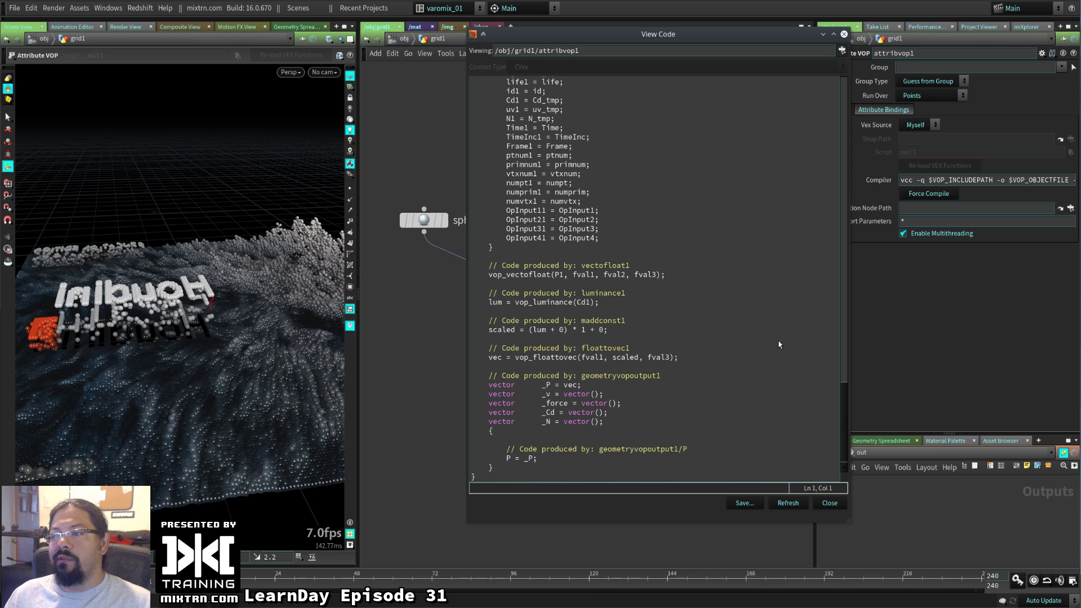
Examine the code lines produced by luminance1, maddconst1, floattovec1 and geometryvopglobal1, and close the code viewer
left_click_drag(488, 262, 538, 458)
left_click(562, 452)
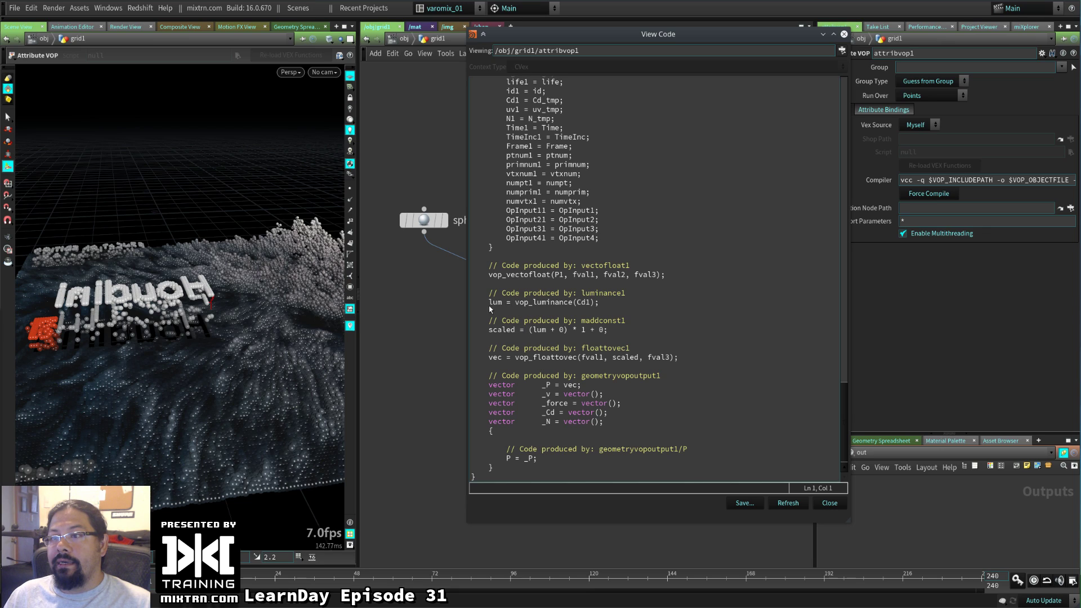
double_click(543, 304)
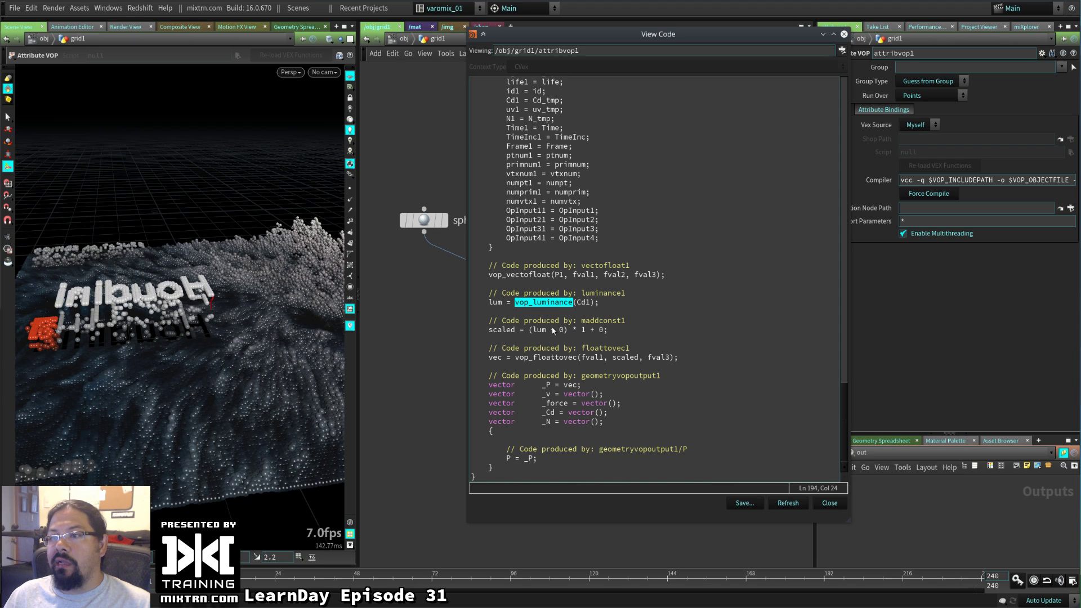
left_click_drag(495, 330, 573, 332)
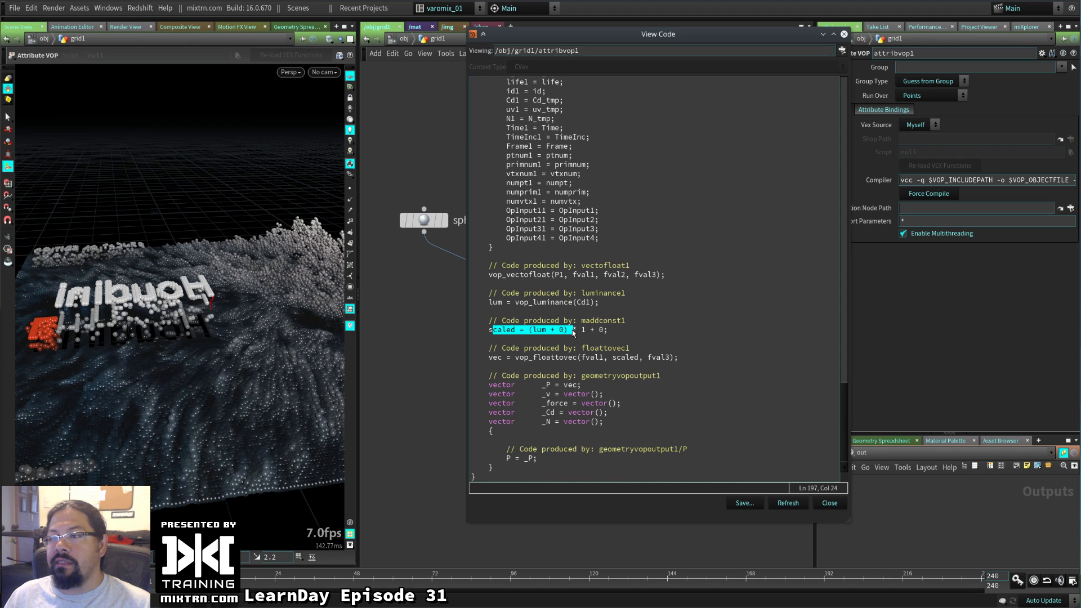
left_click_drag(488, 361, 672, 359)
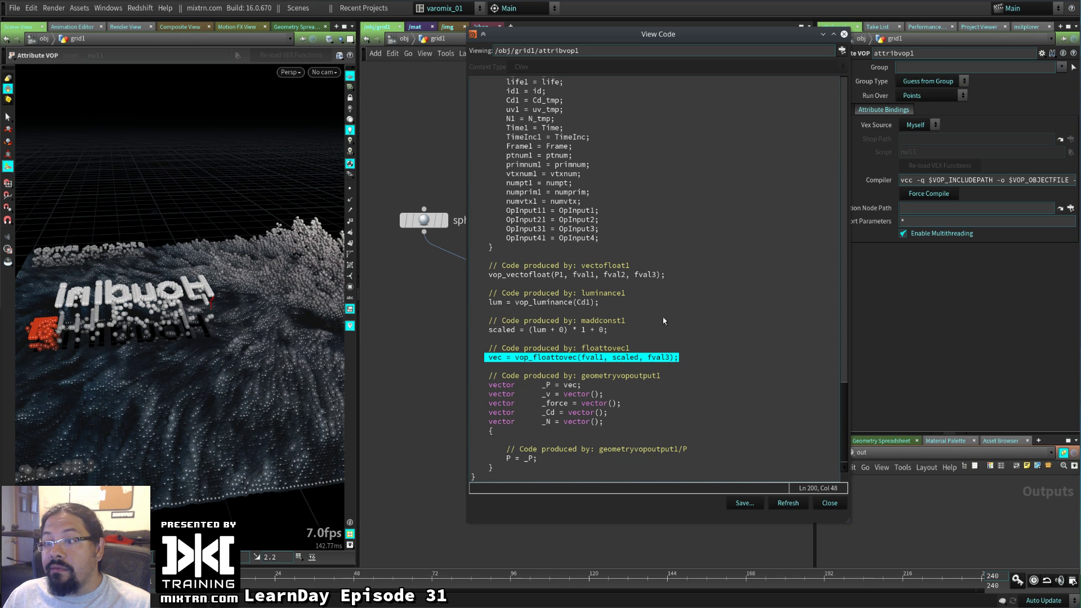
left_click_drag(666, 41, 779, 56)
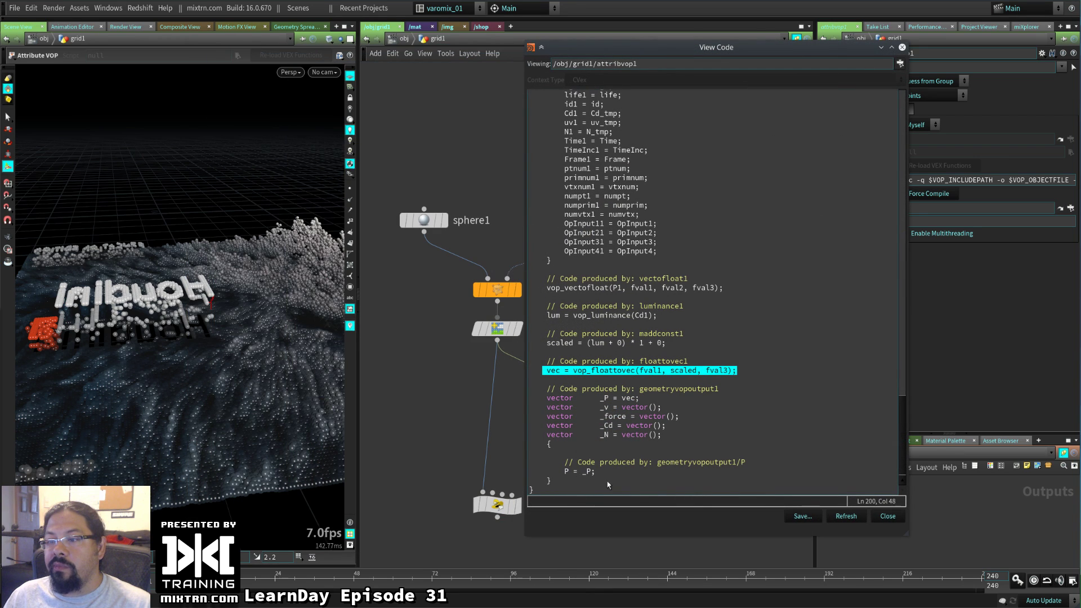
scroll(624, 306, "up", 15)
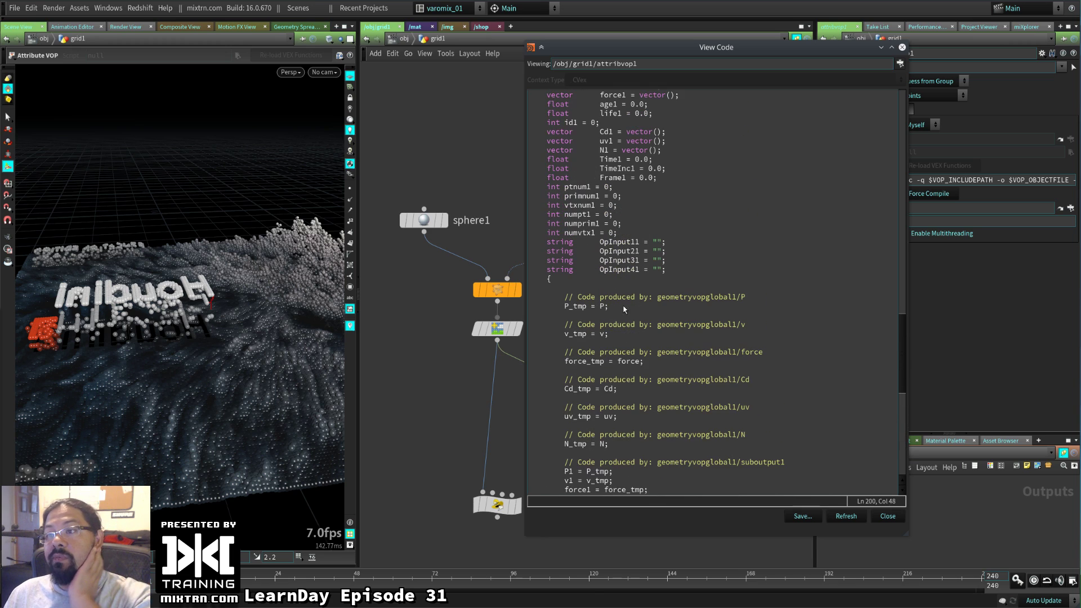
left_click(900, 47)
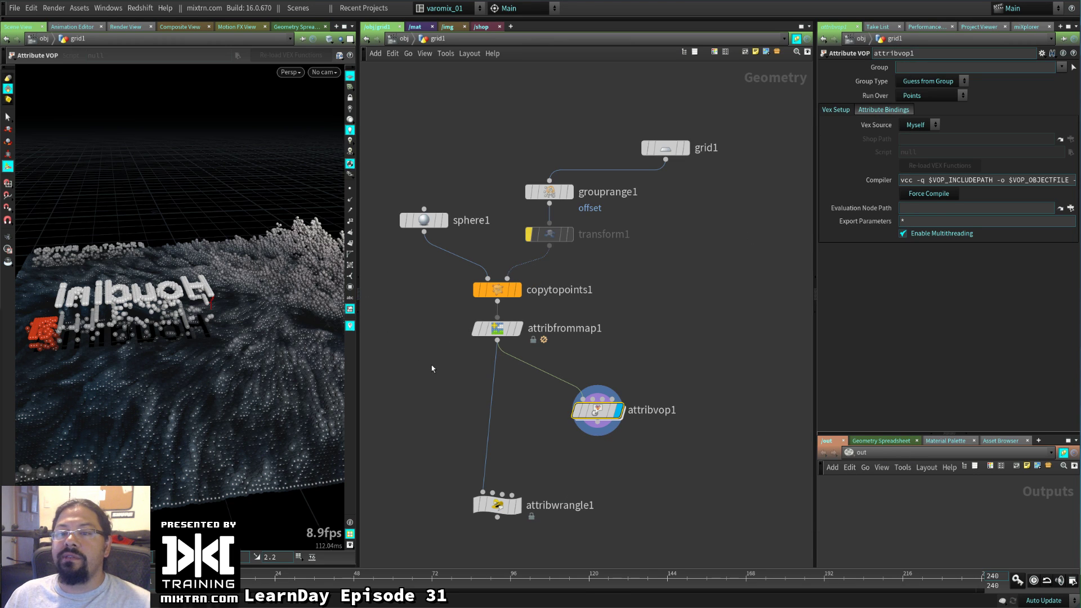
Inspect the displaced spheres from several angles and close up around the raised lettering
key("Escape")
left_click_drag(146, 362, 242, 358)
double_click(598, 410)
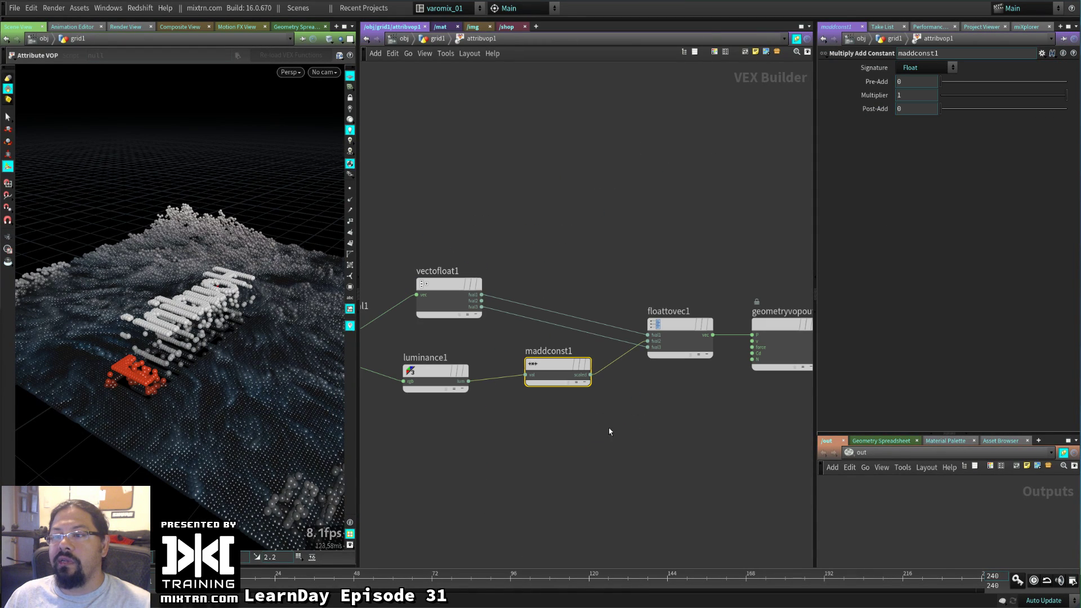
key("u")
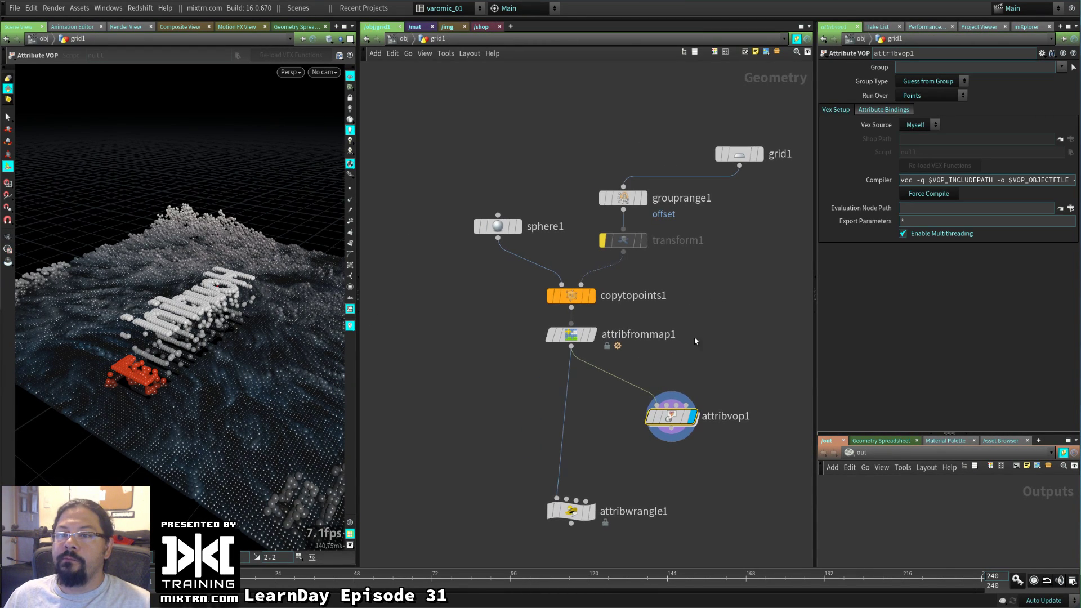
left_click_drag(231, 381, 197, 396)
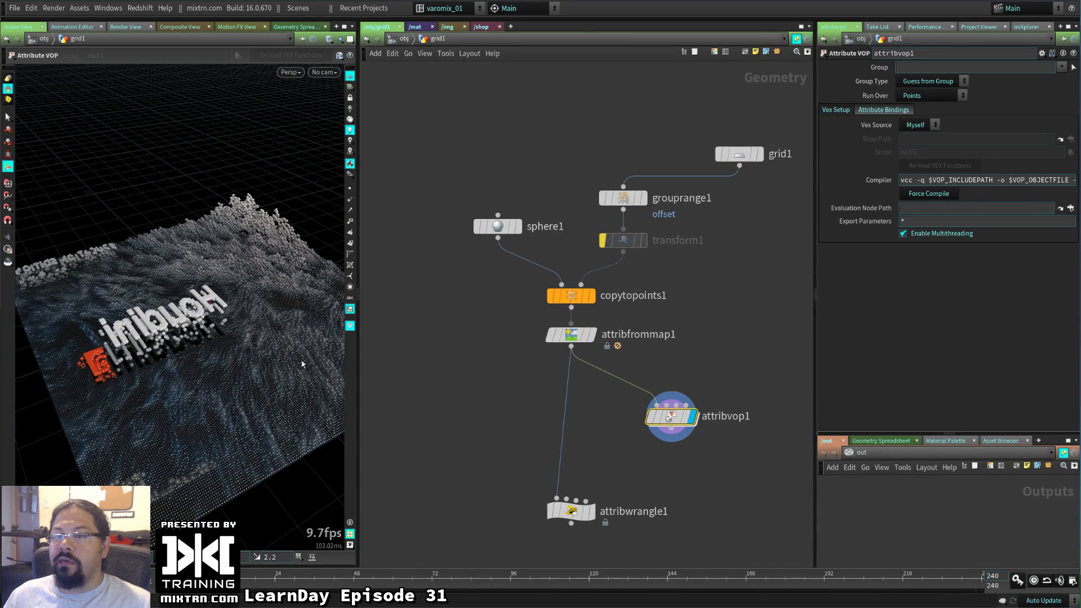
left_click_drag(242, 394, 253, 391)
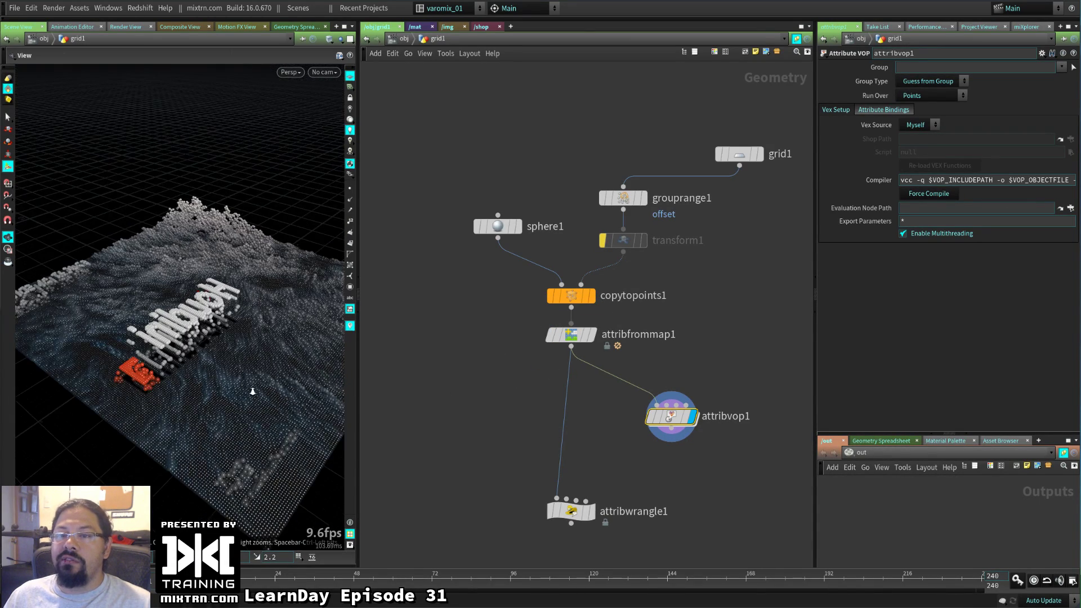
scroll(253, 392, "up", 5)
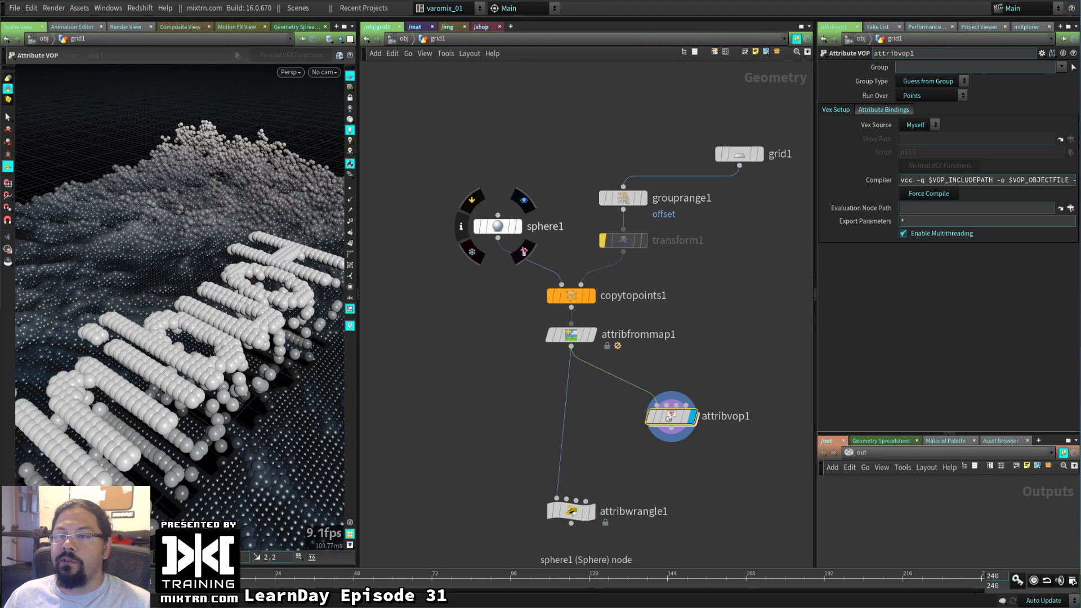
Insert attribfrommap1 followed by attribvop1 between transform1 and copytopoints1, and display the copytopoints1 result
middle_click_drag(663, 310, 635, 352)
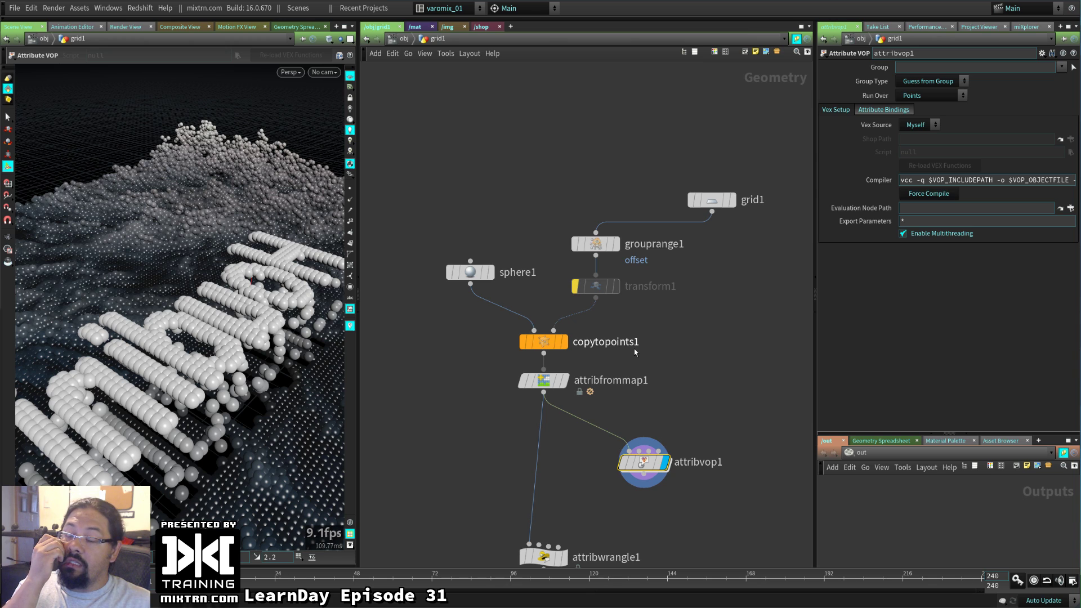
left_click_drag(543, 380, 598, 310)
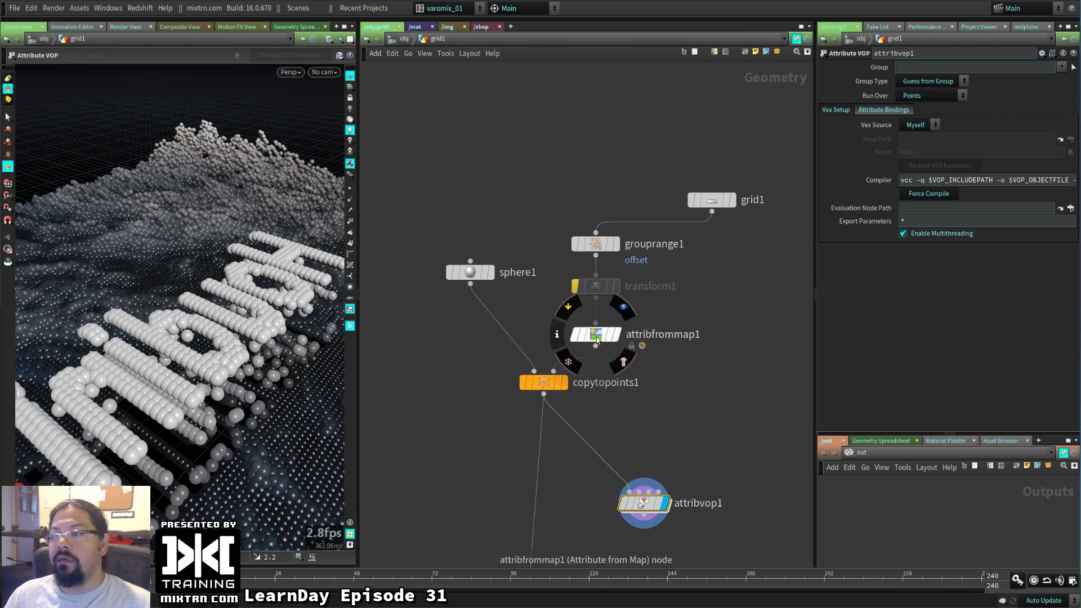
left_click(611, 291)
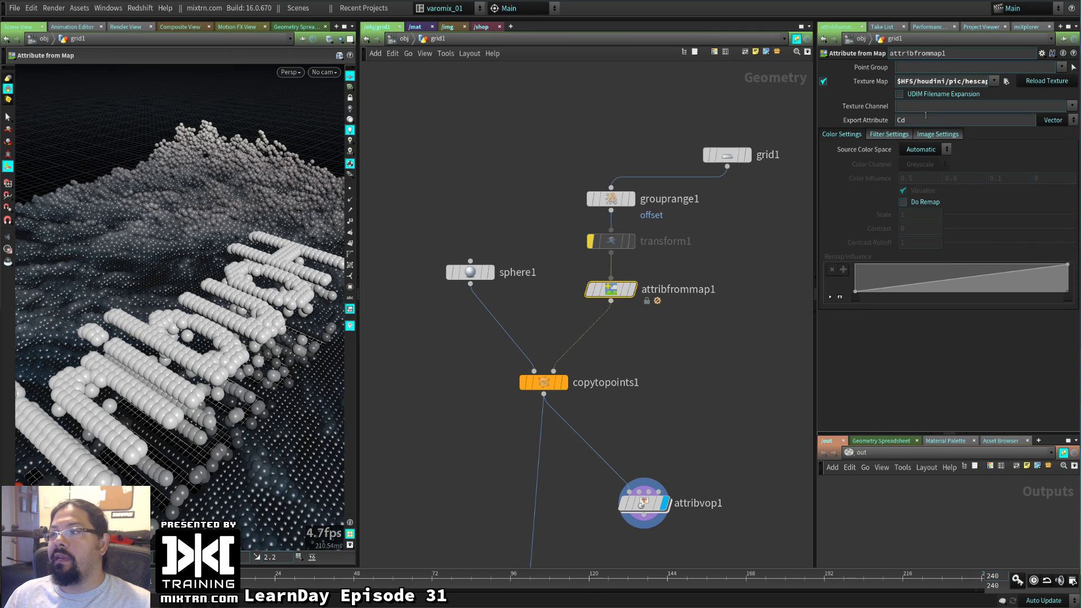
mouse_move(613, 321)
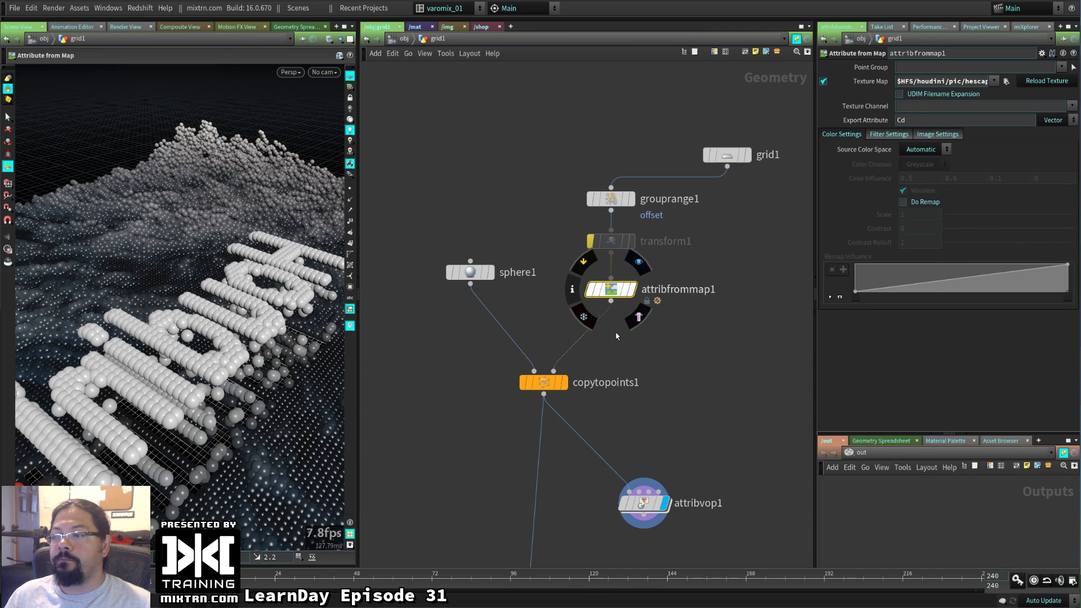
left_click_drag(631, 479, 585, 337)
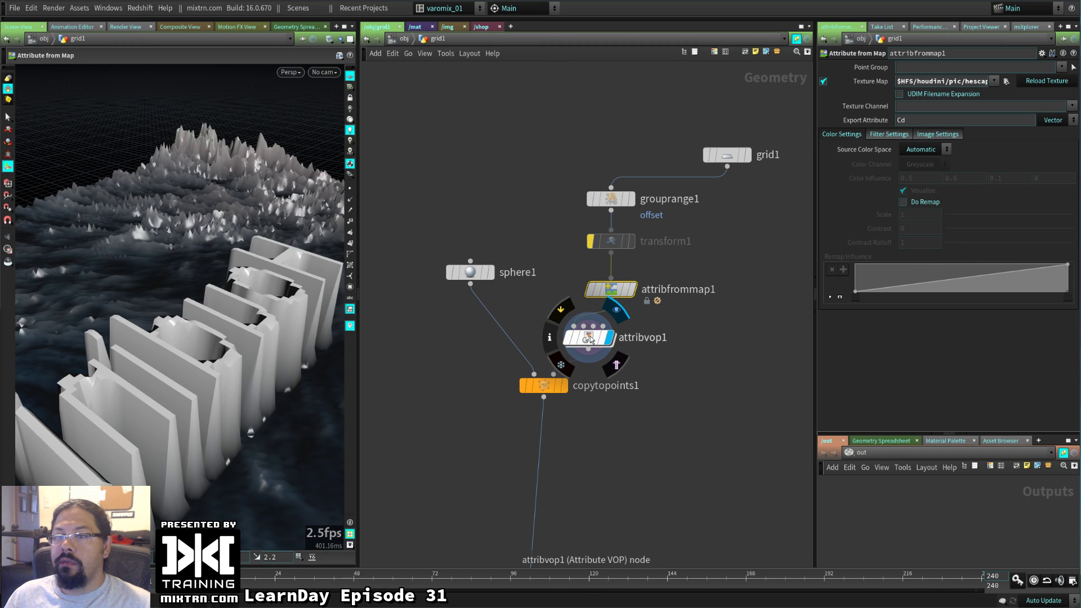
left_click(564, 385)
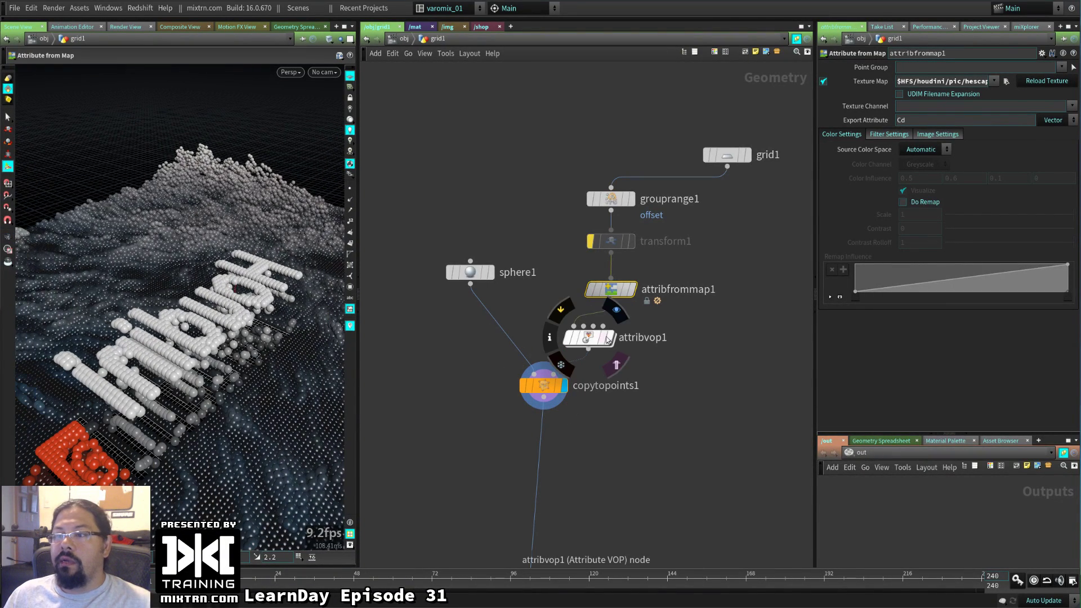
Add a Bind node inside attribvop1 below the geometry output and name its parameter pscale
double_click(588, 338)
middle_click_drag(680, 440, 648, 360)
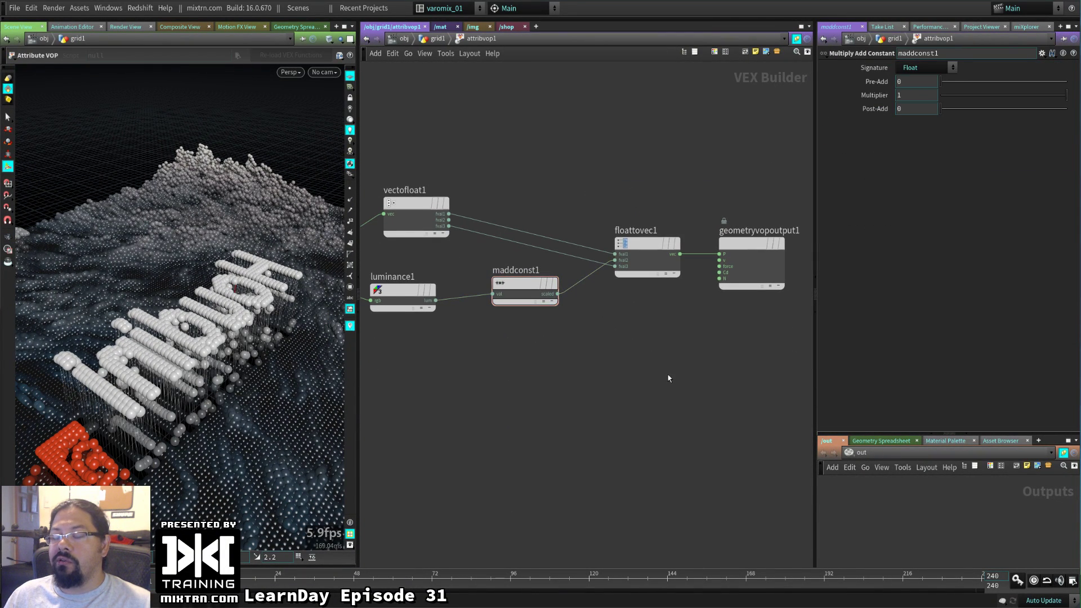
key("Tab")
type("bind")
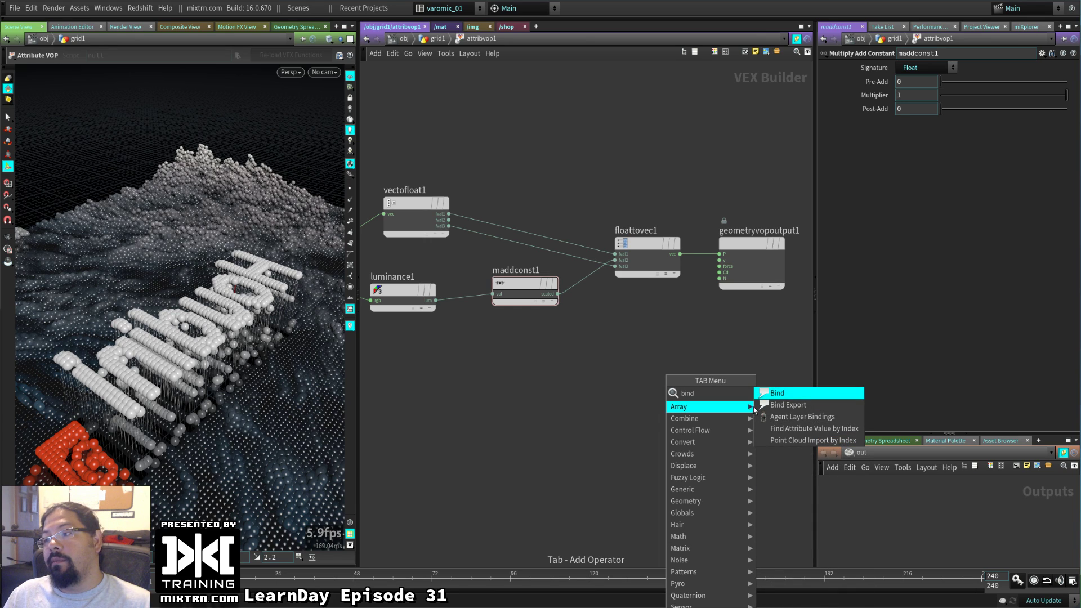
key("Return")
left_click(755, 376)
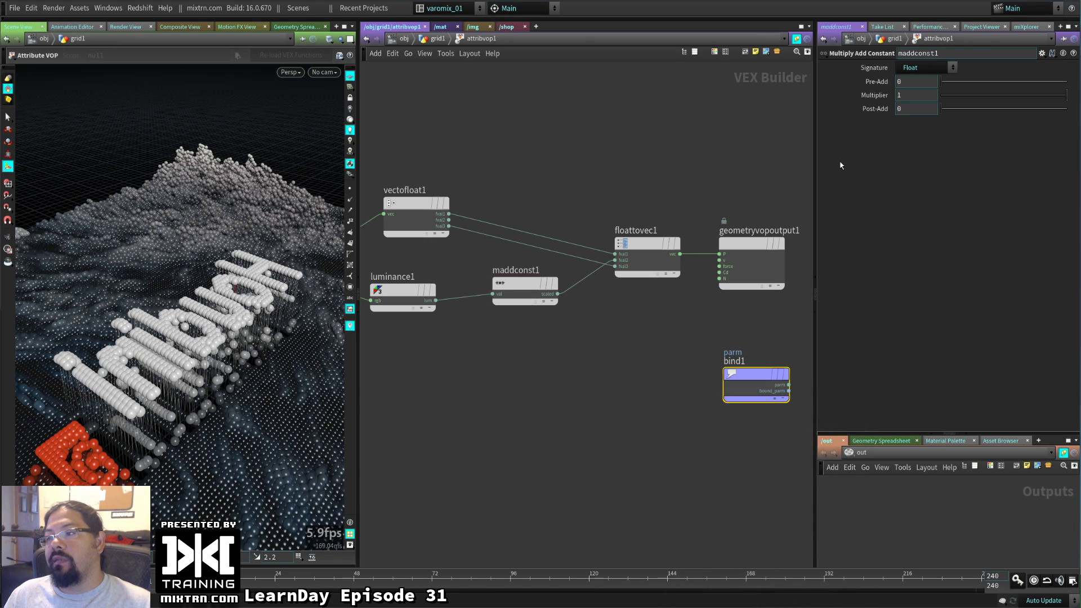
type("pscale")
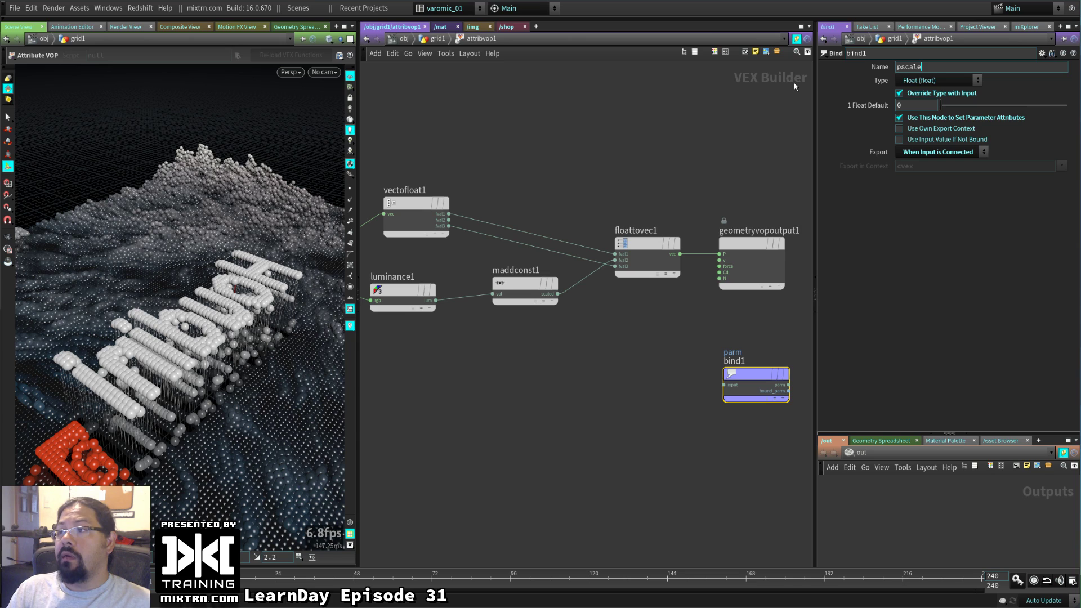
key("Return")
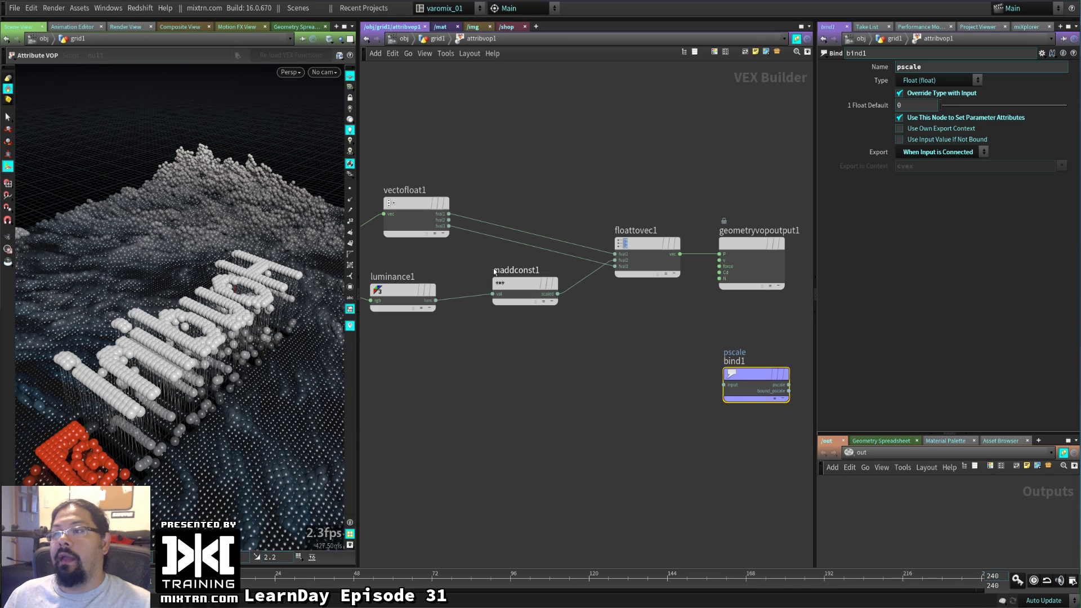
left_click(436, 300)
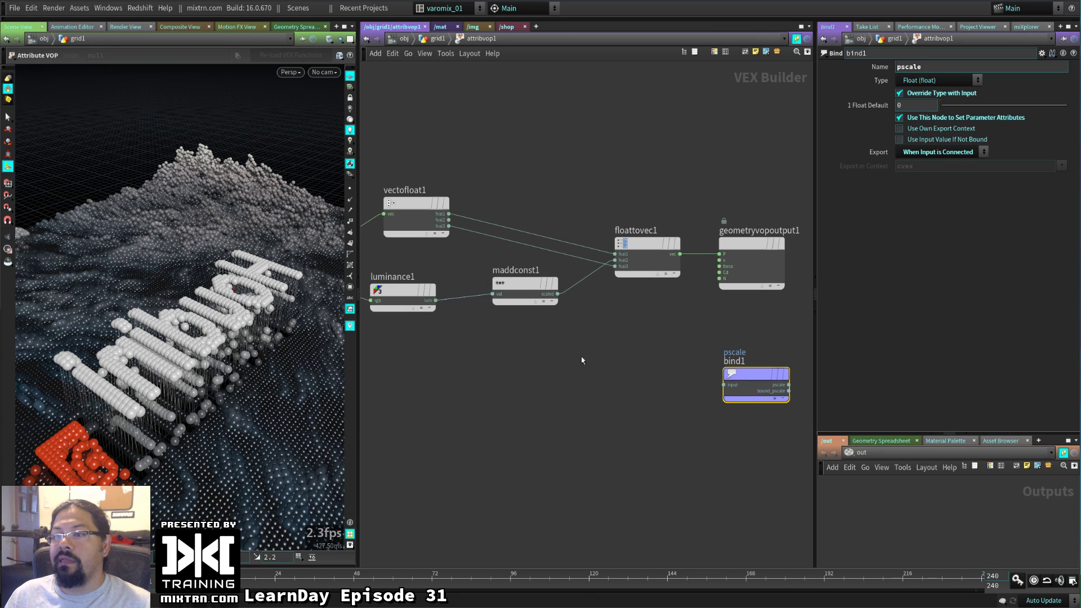
left_click(560, 389)
type("mult")
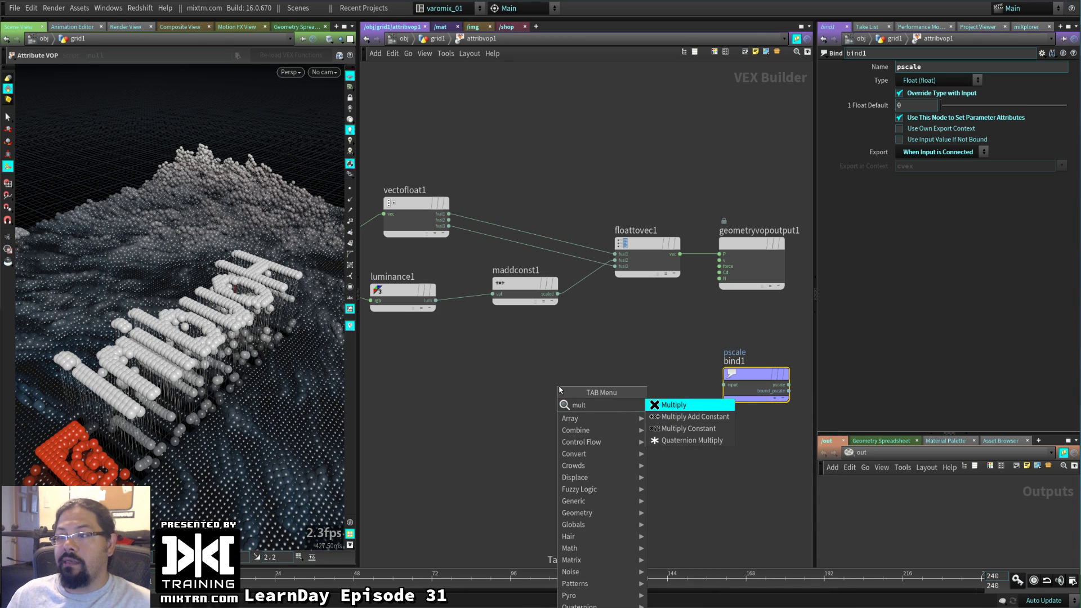
key("Escape")
Add a Ramp Parameter node between luminance1 and bind1 and feed luminance1's output into its input
key("Tab")
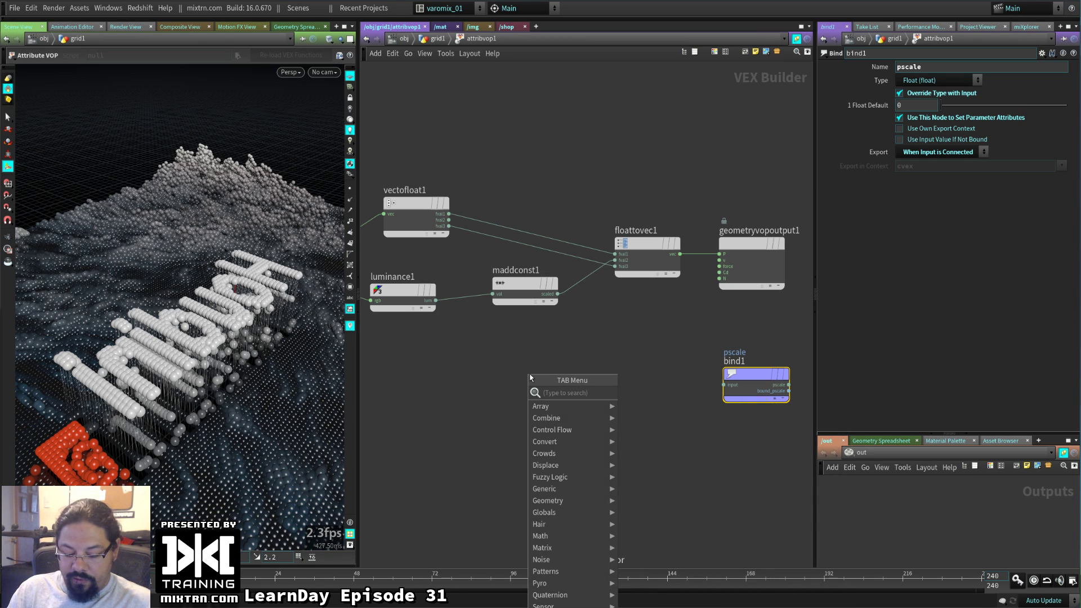
type("mult")
left_click(638, 394)
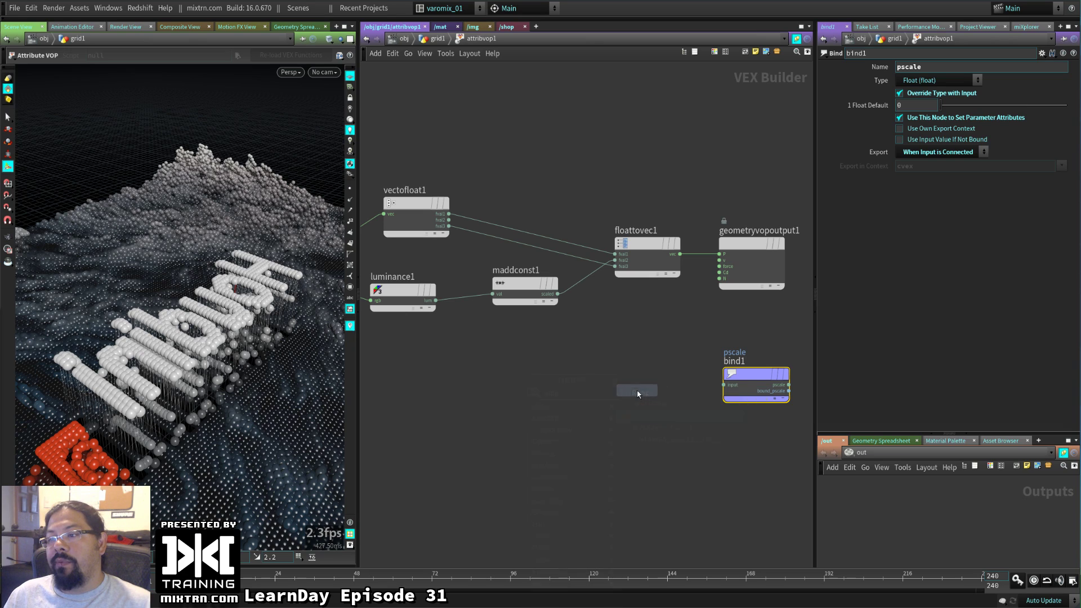
left_click(606, 355)
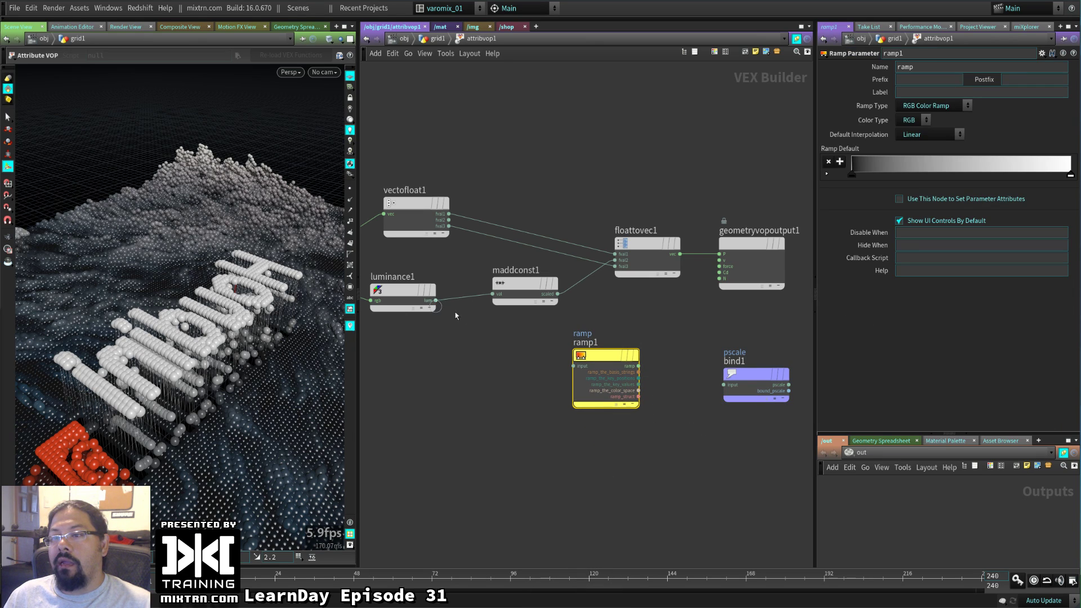
left_click(573, 365)
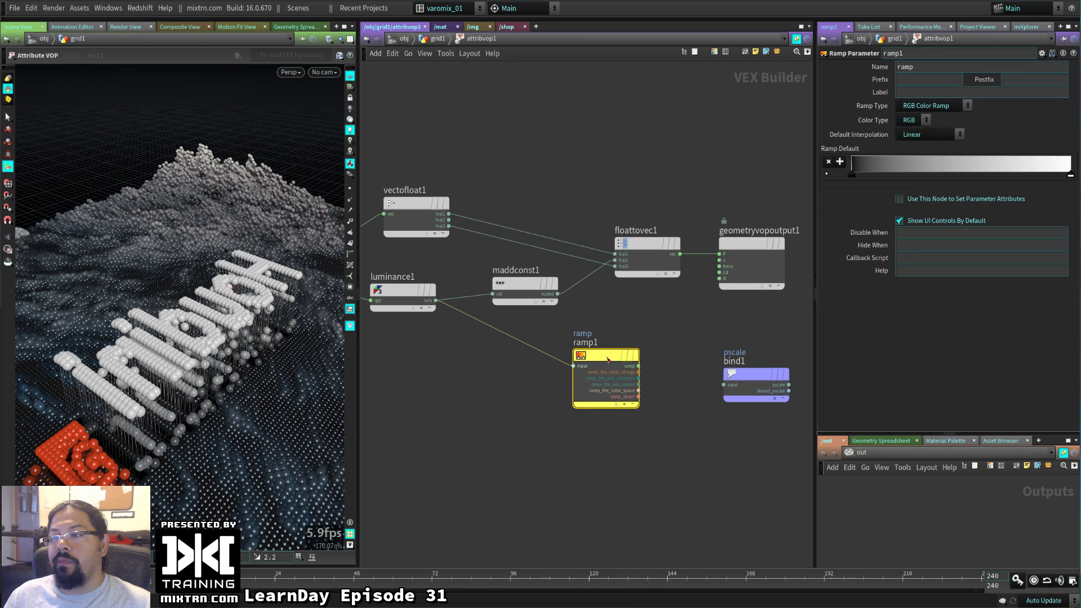
Set ramp1's type to Spline Ramp (float), connect its ramp output to bind1's input, and line the node up with bind1
left_click(949, 110)
left_click(931, 120)
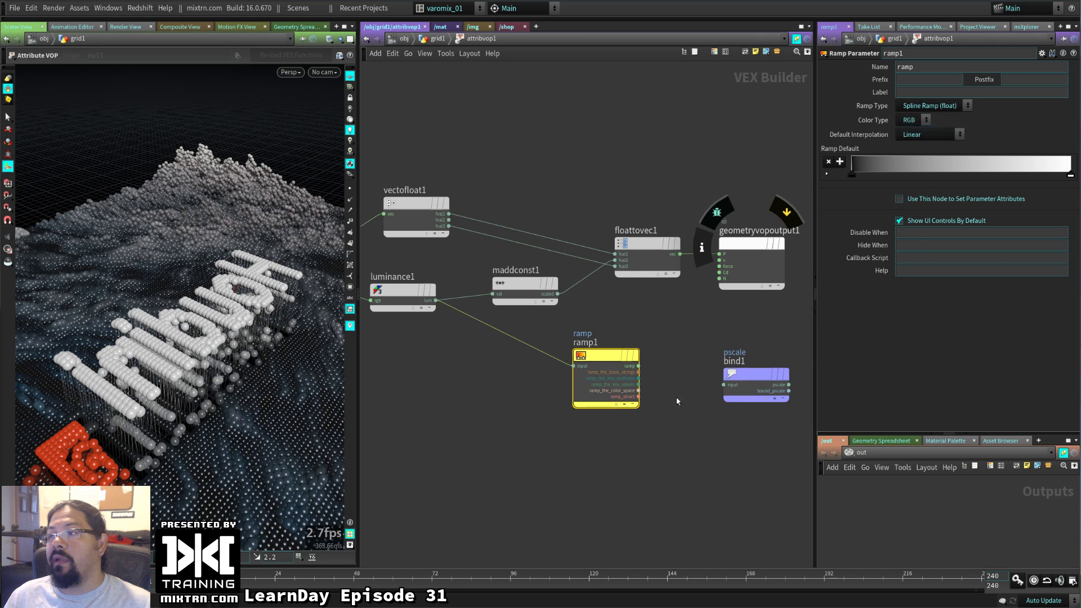
left_click(735, 392)
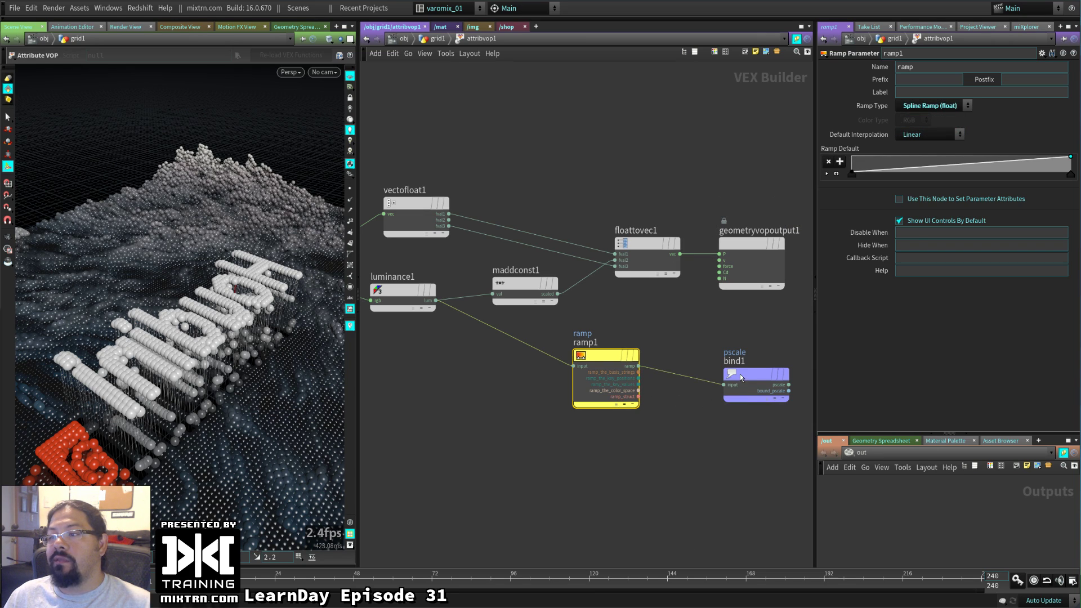
left_click(740, 373)
left_click_drag(607, 360, 609, 378)
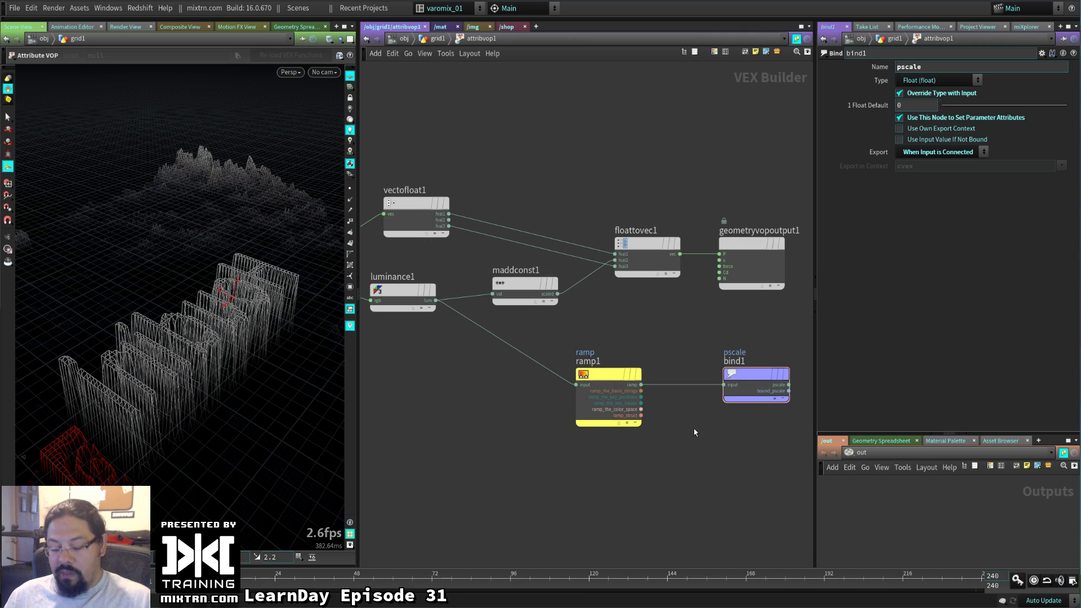
Return to the grid1 network and, in attribvop1's ramp, set the end point's value to 1 and the start point's to about 0.43
key("u")
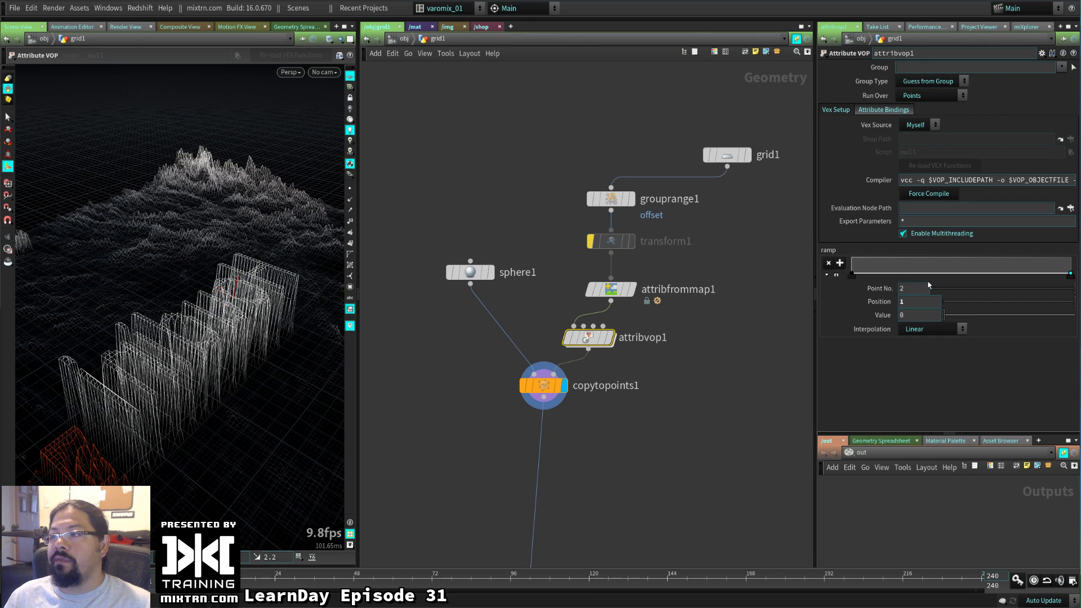
left_click_drag(1070, 275, 1073, 255)
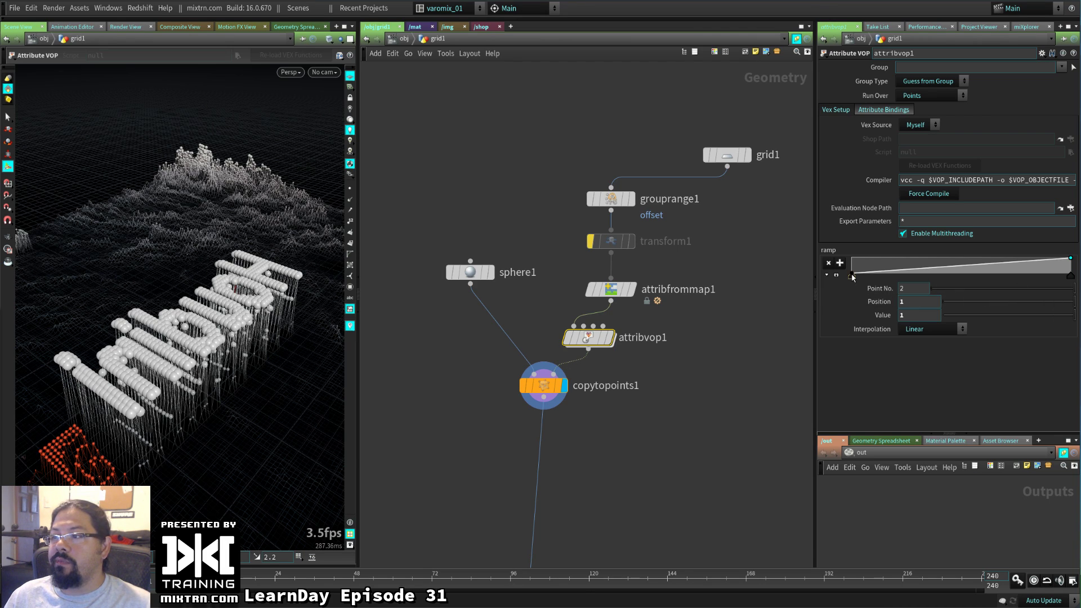
left_click_drag(851, 276, 851, 268)
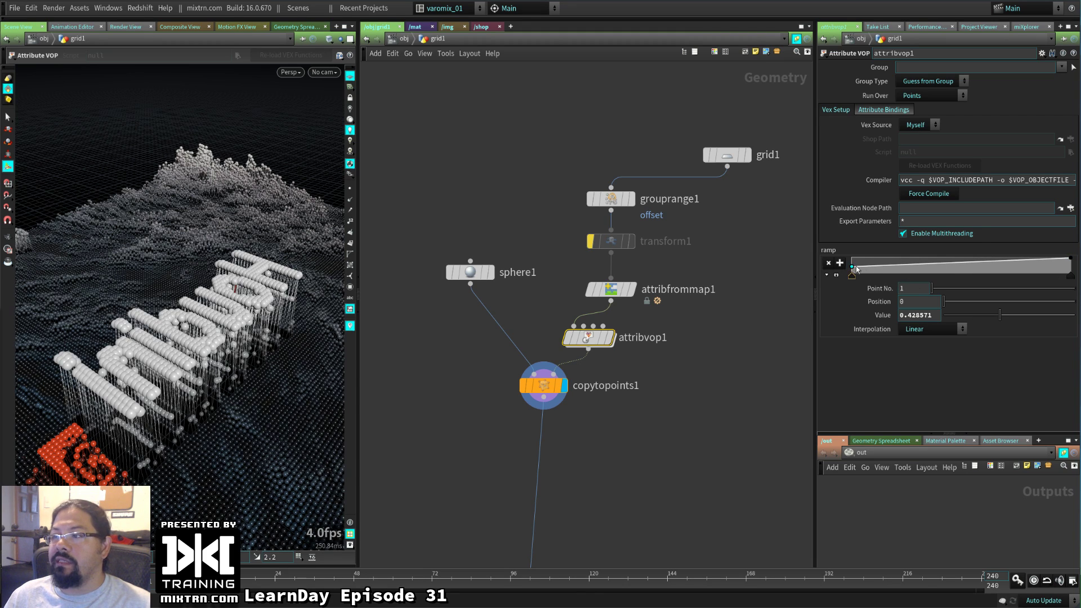
Lower the start point of attribvop1's ramp to about 0.17 and check the sphere sizes around the raised lettering
key("space")
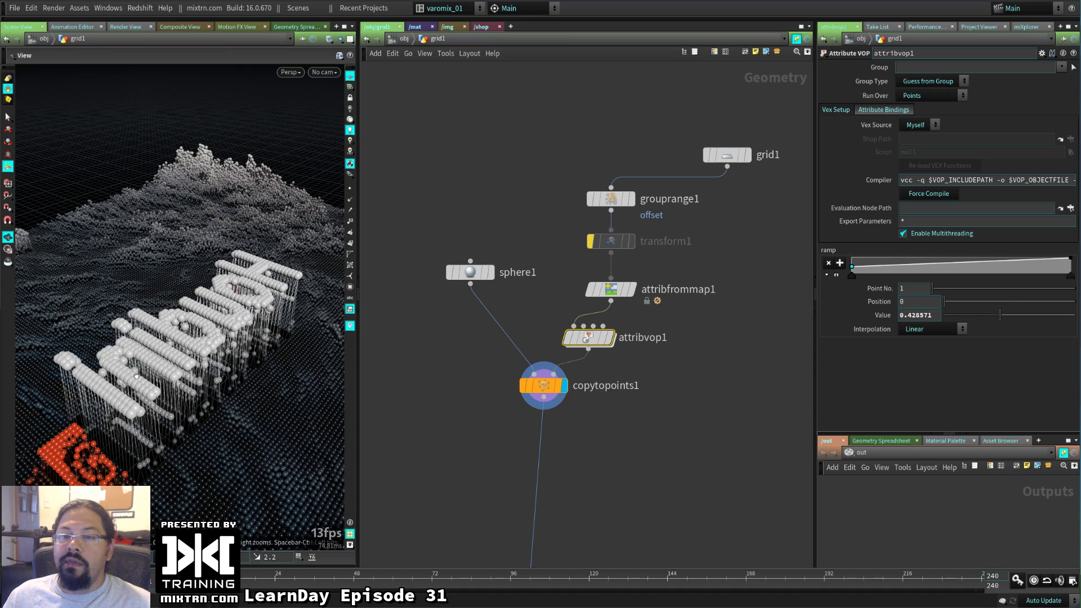
left_click_drag(118, 375, 410, 357)
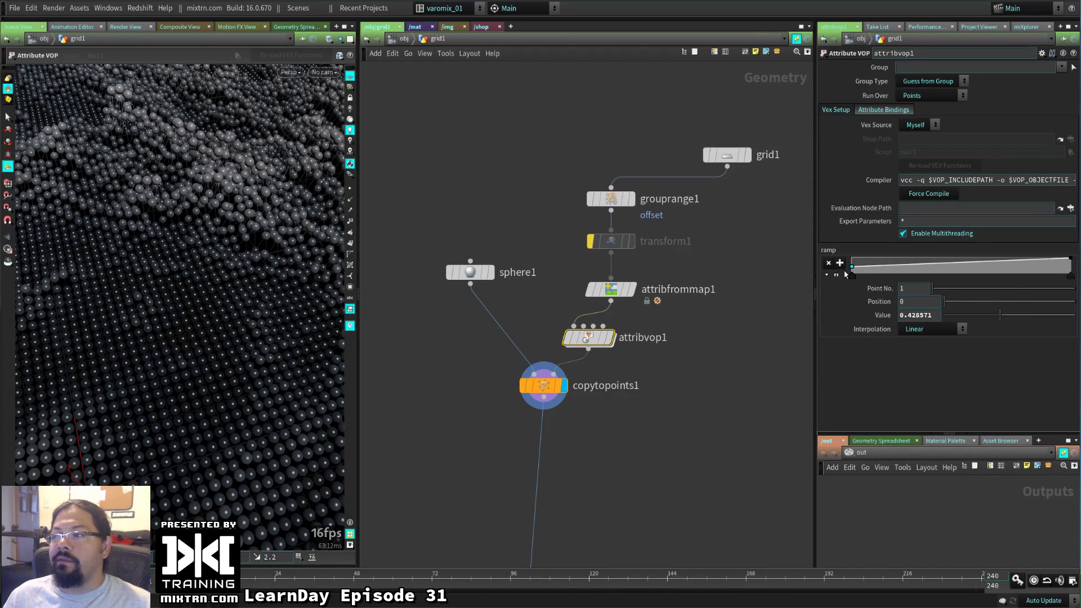
left_click_drag(851, 270, 851, 271)
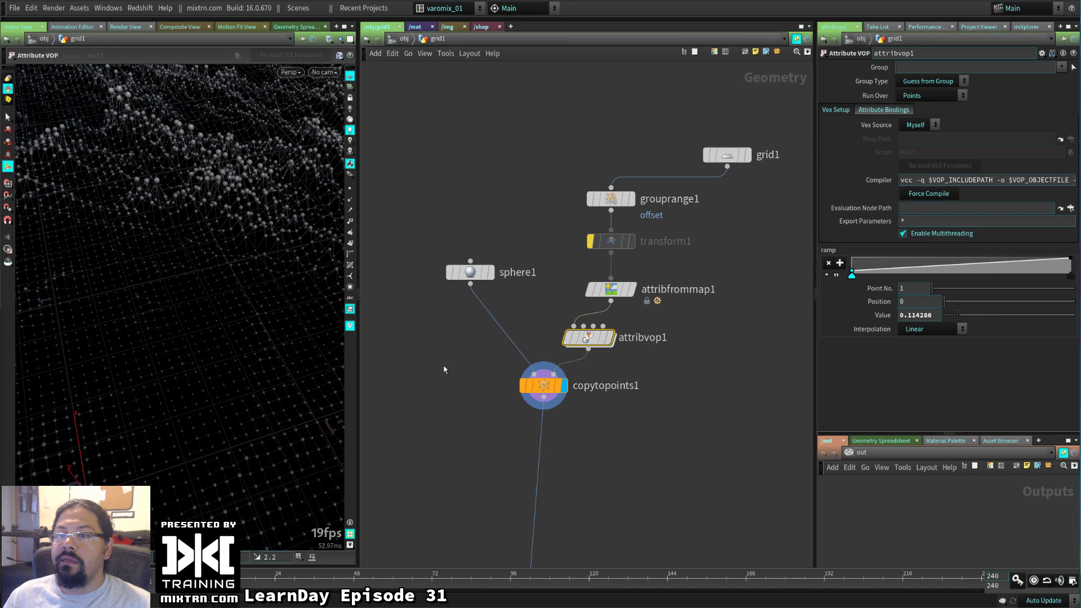
left_click_drag(258, 334, 422, 381)
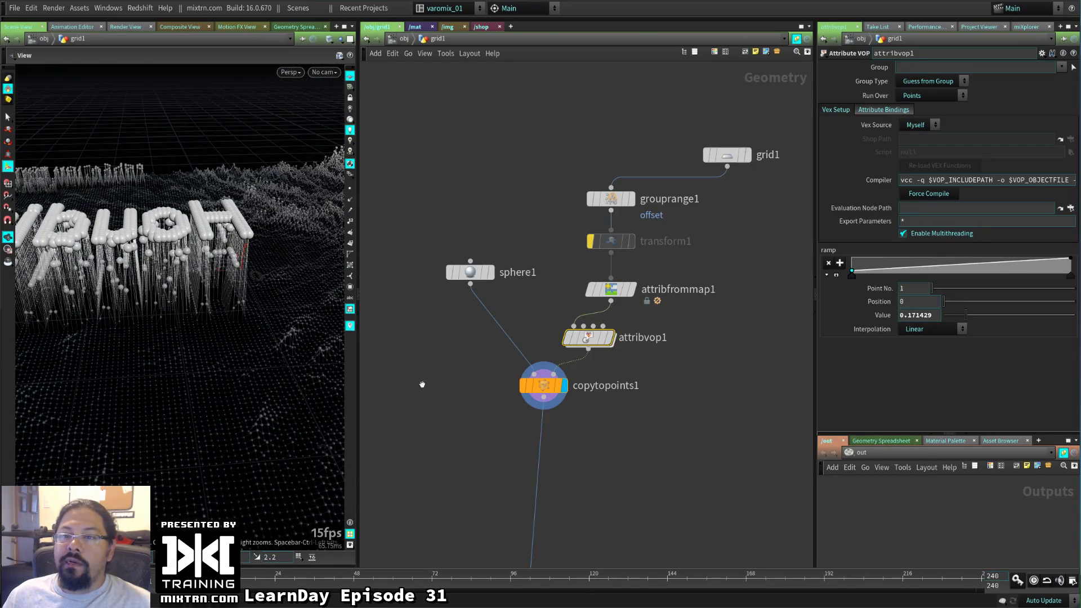
Replace attribfrommap1's texture map with the butterfly$F.pic sequence from $HFS/houdini/pic
left_click(610, 289)
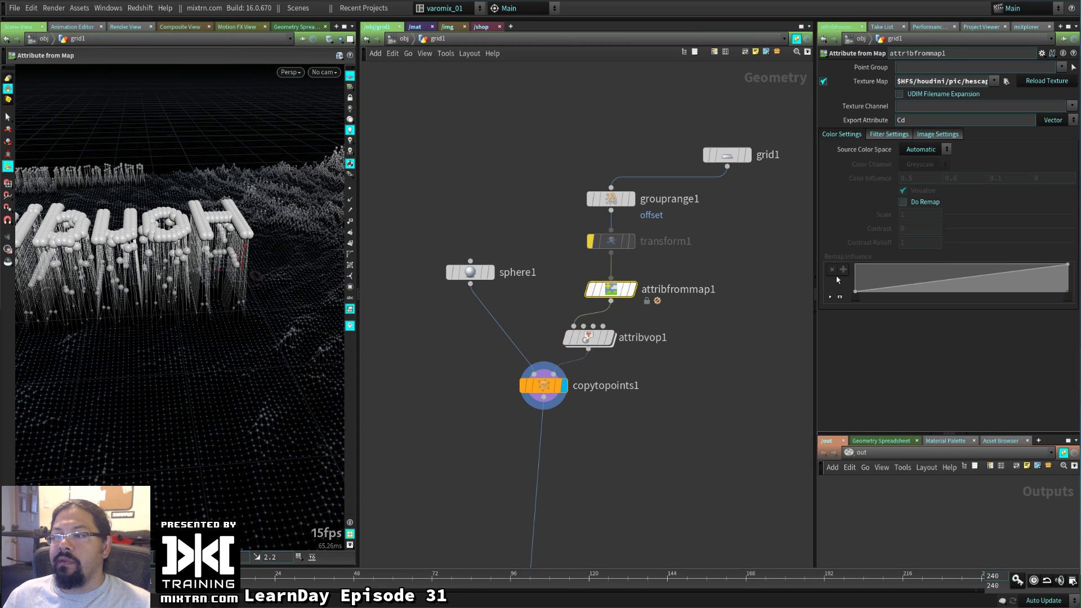
left_click(1006, 81)
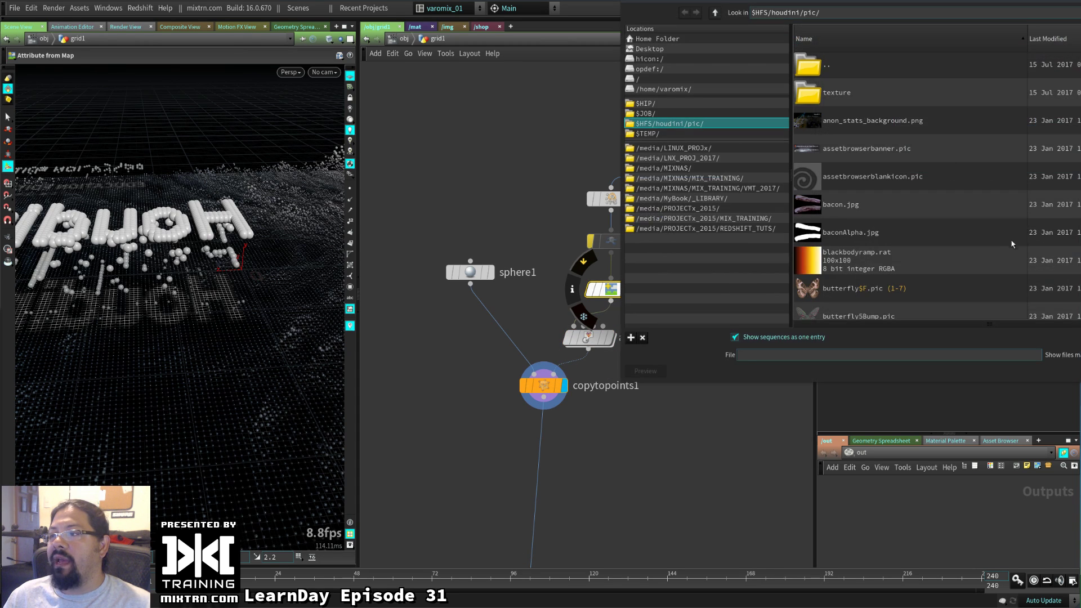
scroll(893, 245, "down", 3)
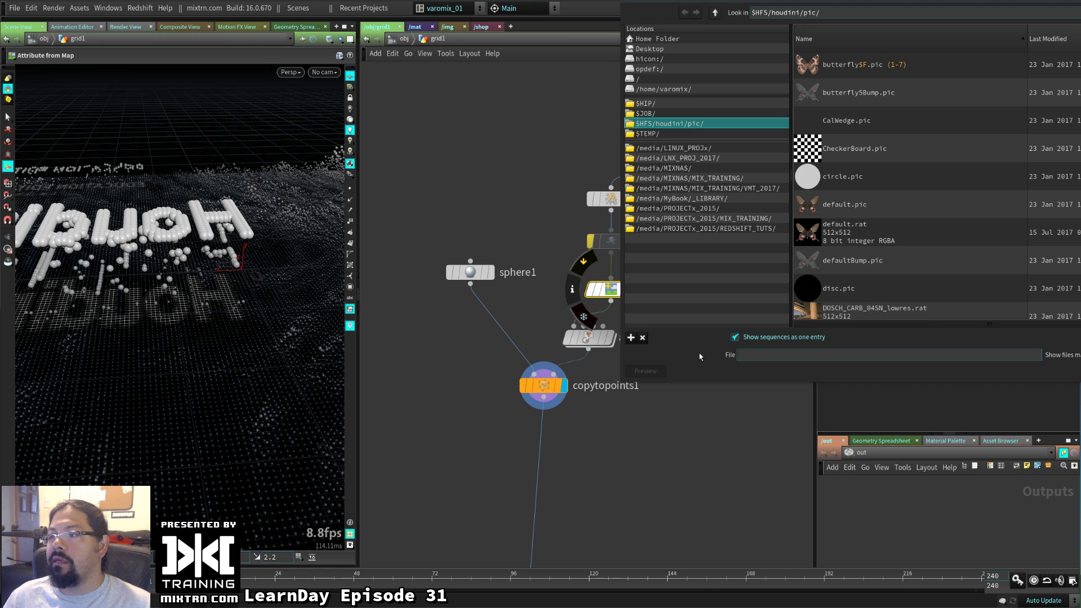
left_click(750, 338)
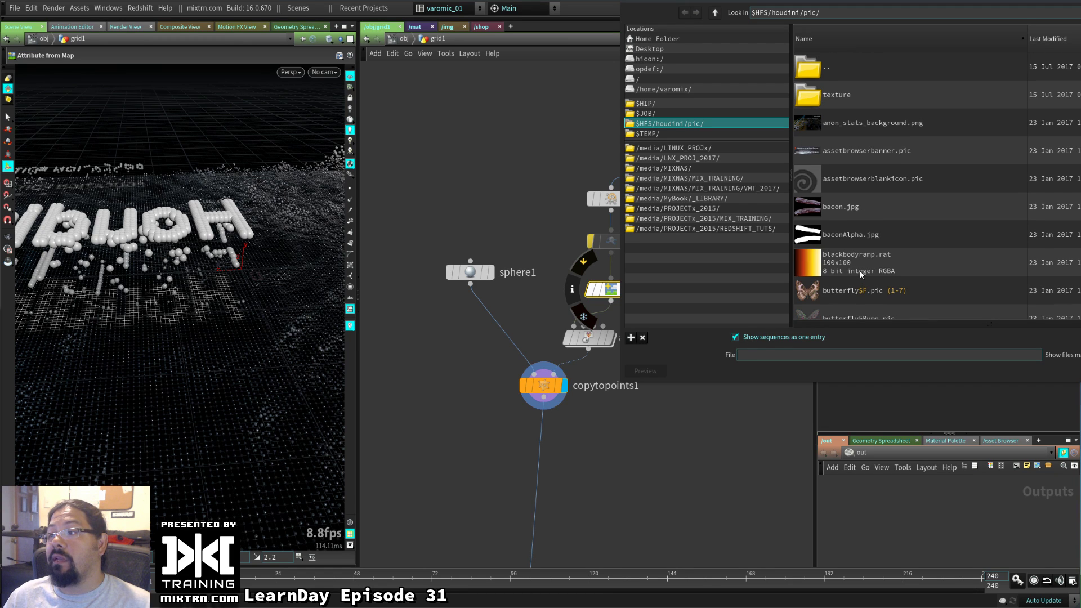
left_click(885, 291)
double_click(885, 290)
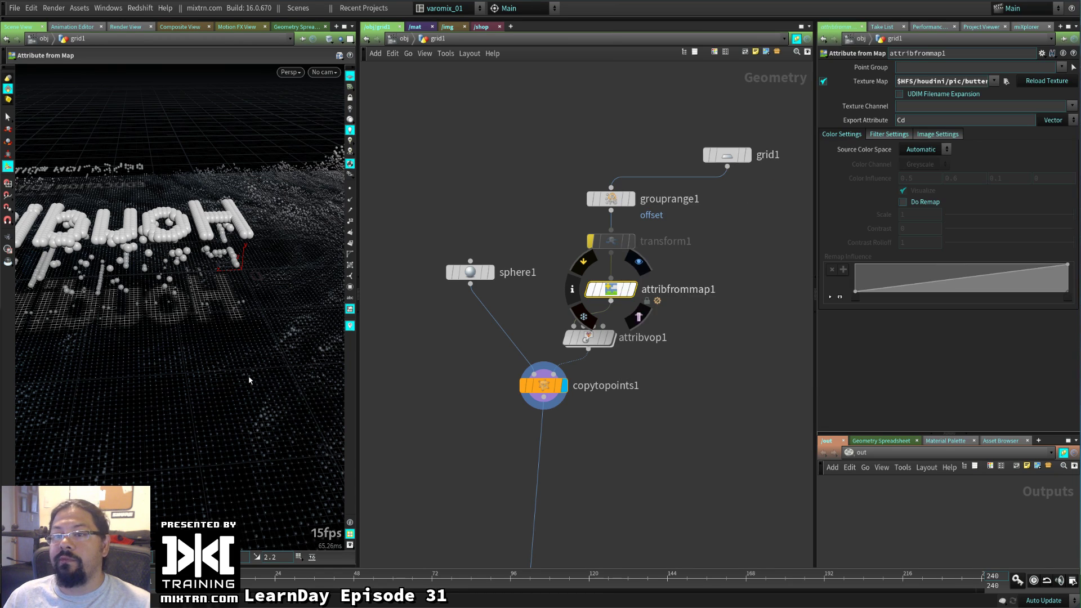
Widen the scene view and inspect the butterfly-textured spheres from several angles and close up
left_click_drag(104, 368, 196, 384)
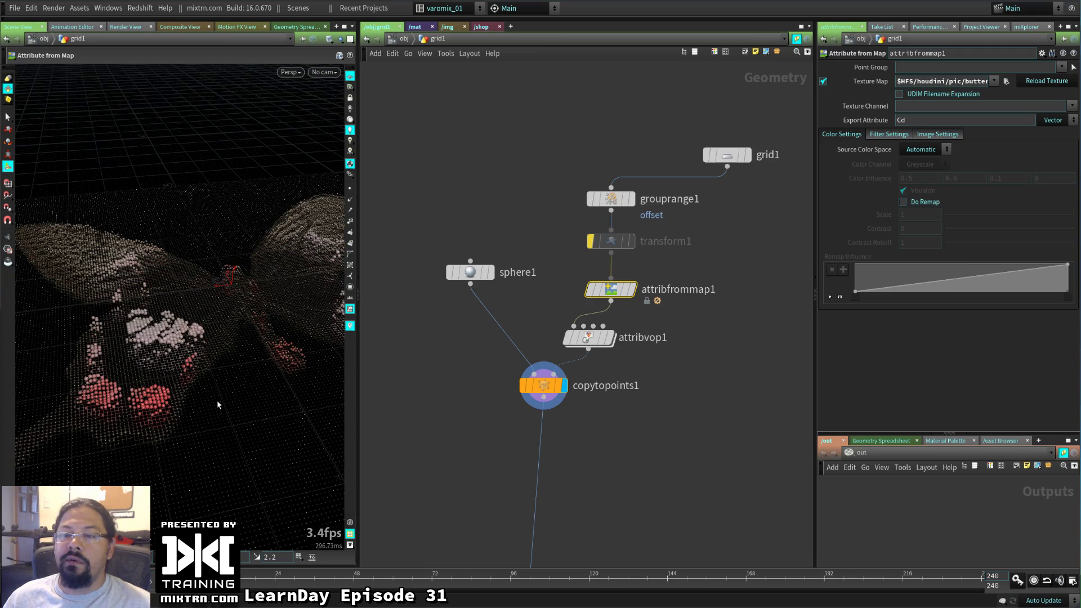
key("Escape")
left_click_drag(218, 403, 248, 411)
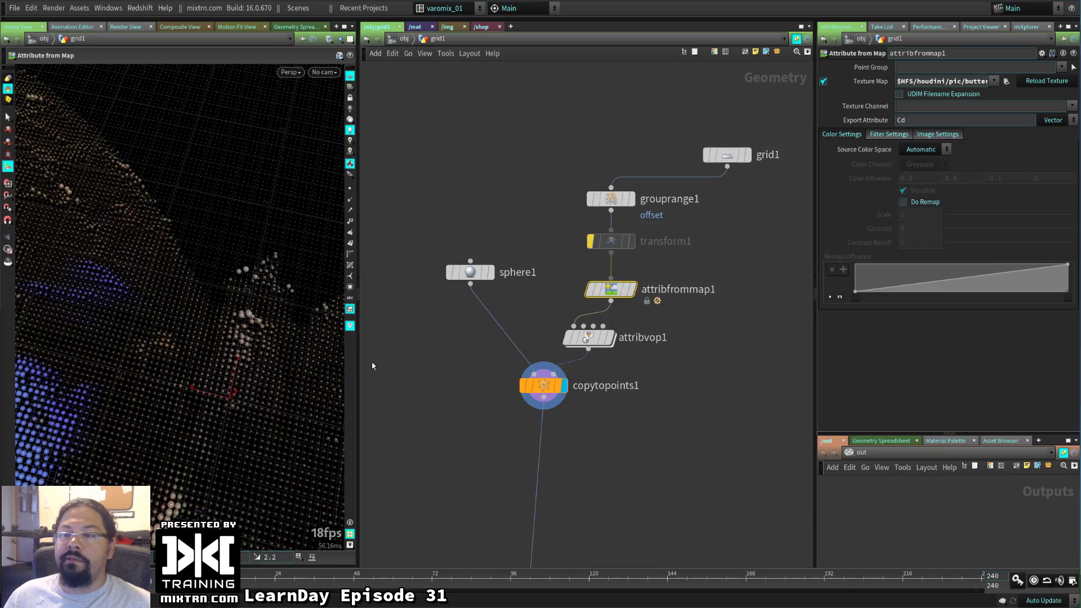
left_click_drag(358, 364, 607, 366)
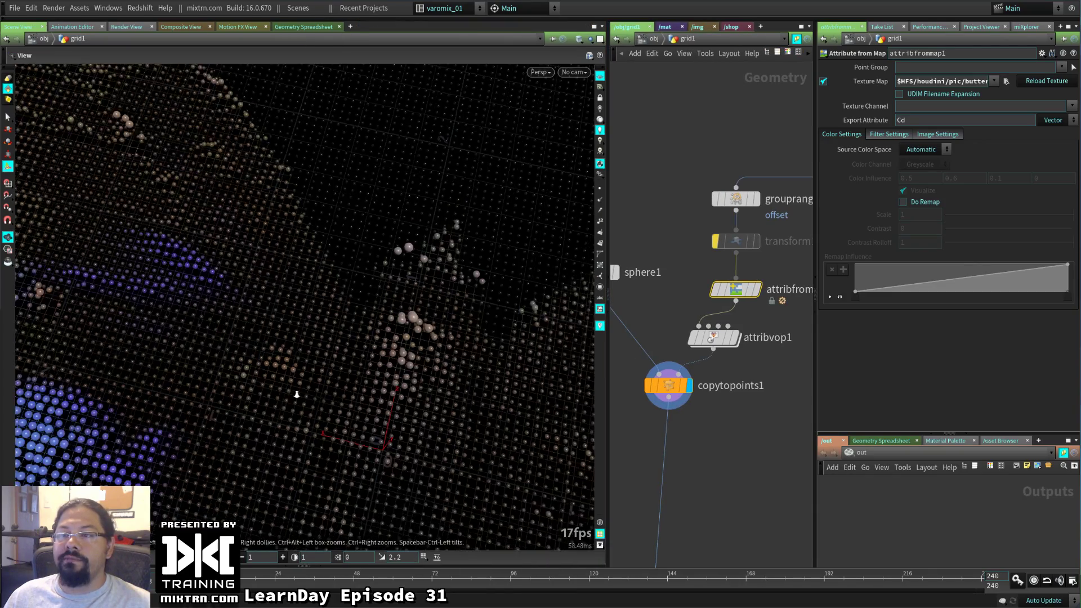
left_click_drag(296, 395, 372, 357)
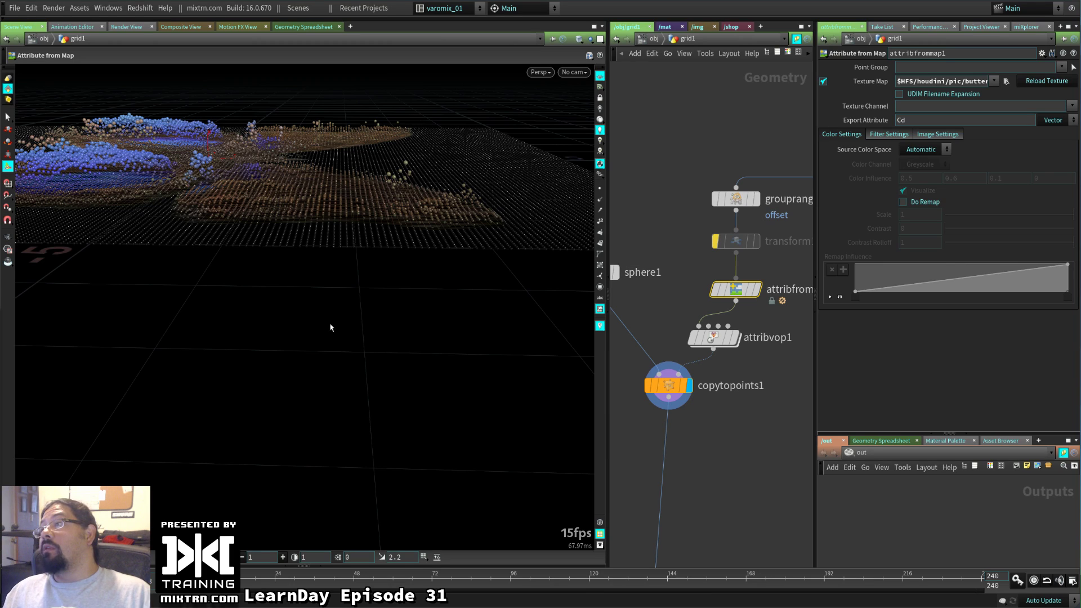
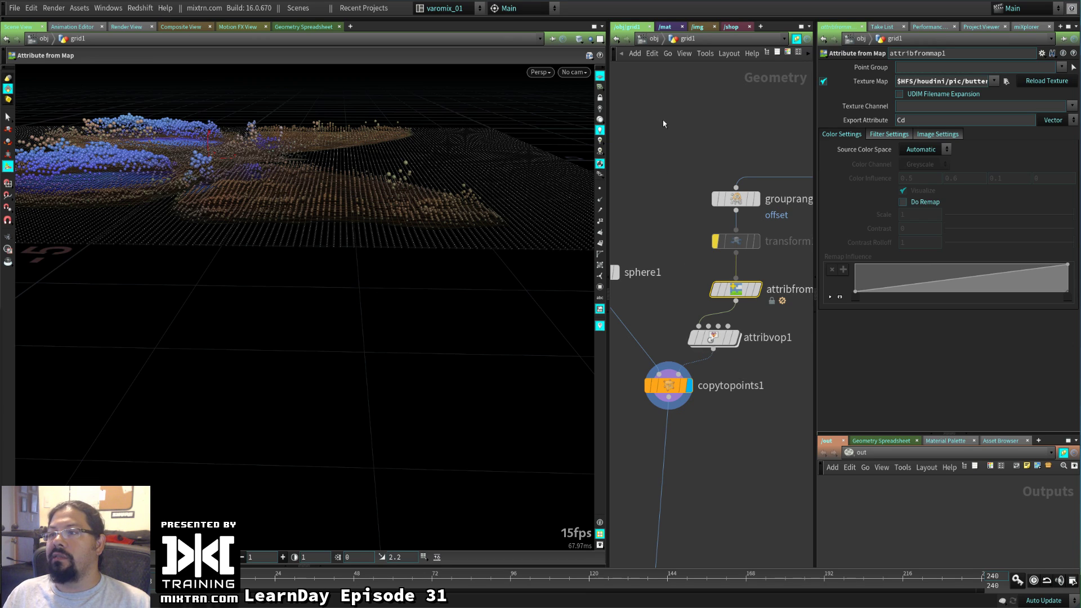
Add a Camera at the object level above grid1 and orbit the scene to view the butterfly from above
left_click(654, 42)
key("Tab")
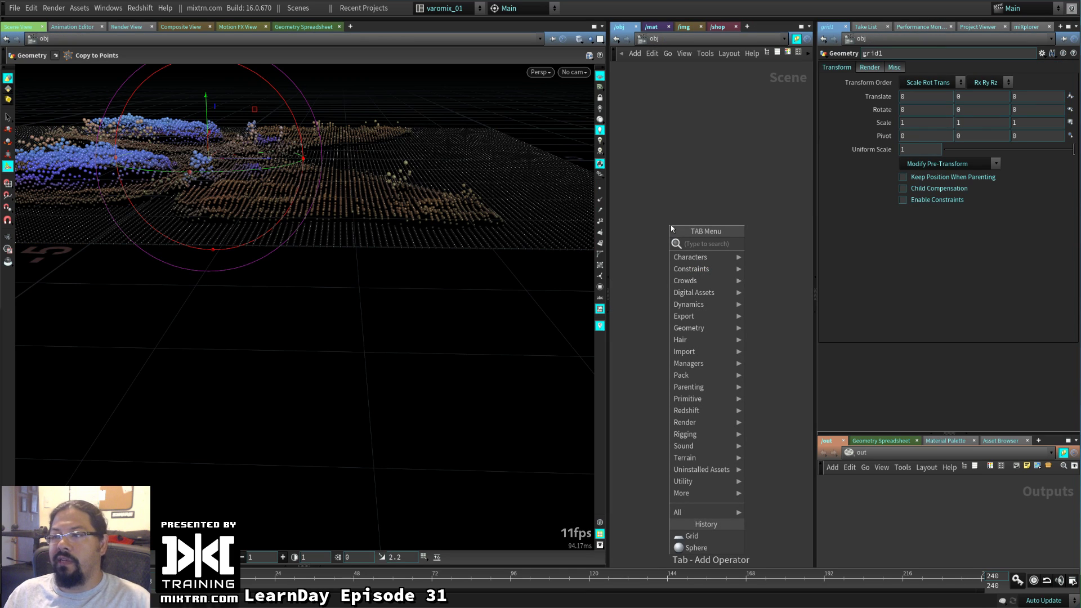
type("cam")
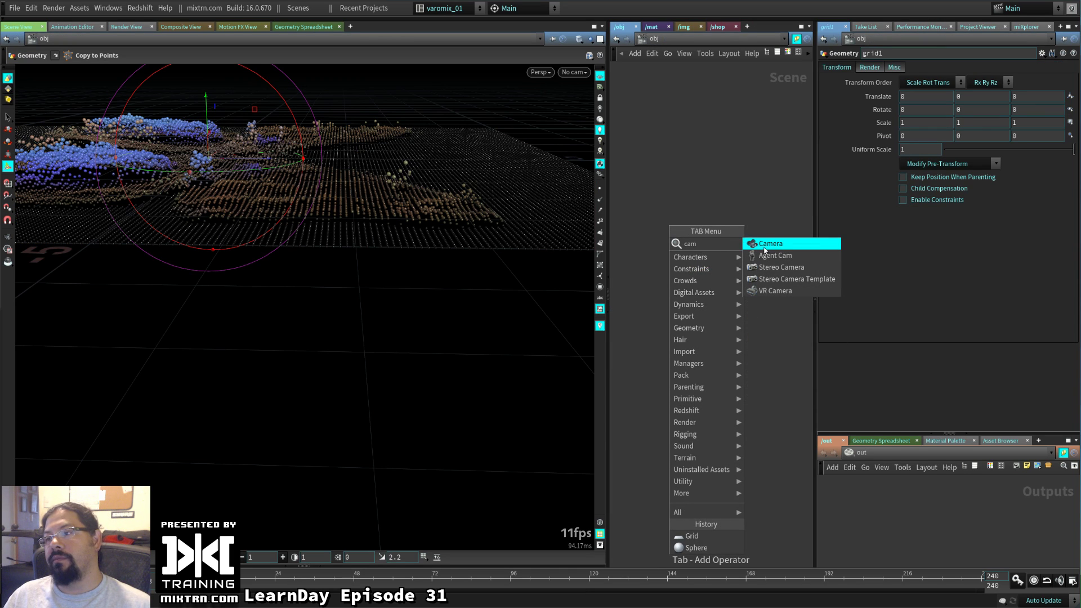
left_click(766, 245)
left_click(694, 206)
scroll(694, 206, "up", 3)
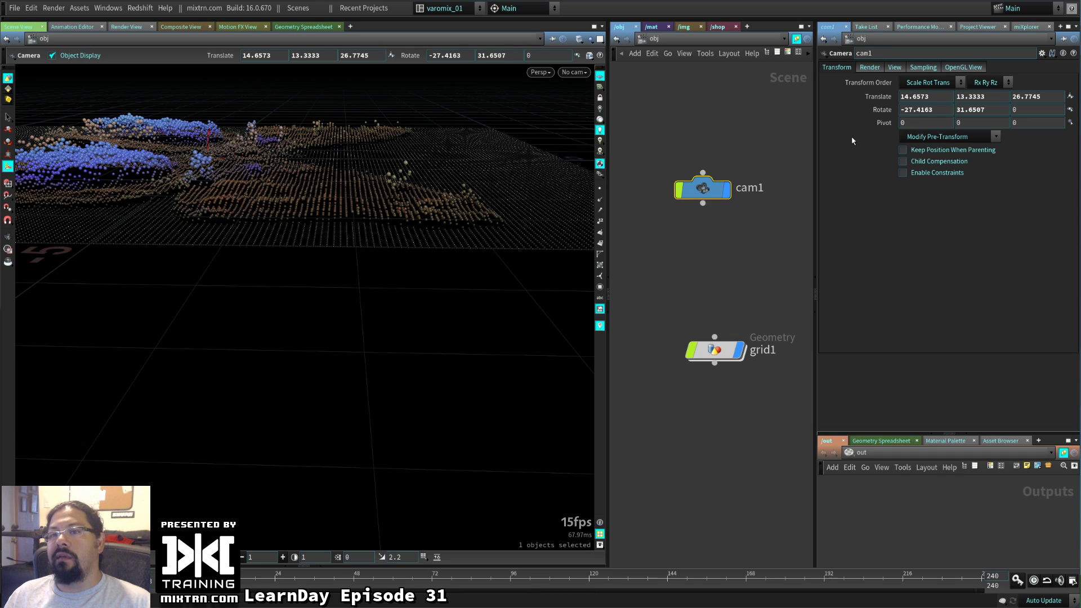
left_click_drag(289, 243, 299, 301)
Rearrange the panes so cam1's parameters sit beside the scene view and review the Motion FX effects offered for its Translate
right_click(923, 94)
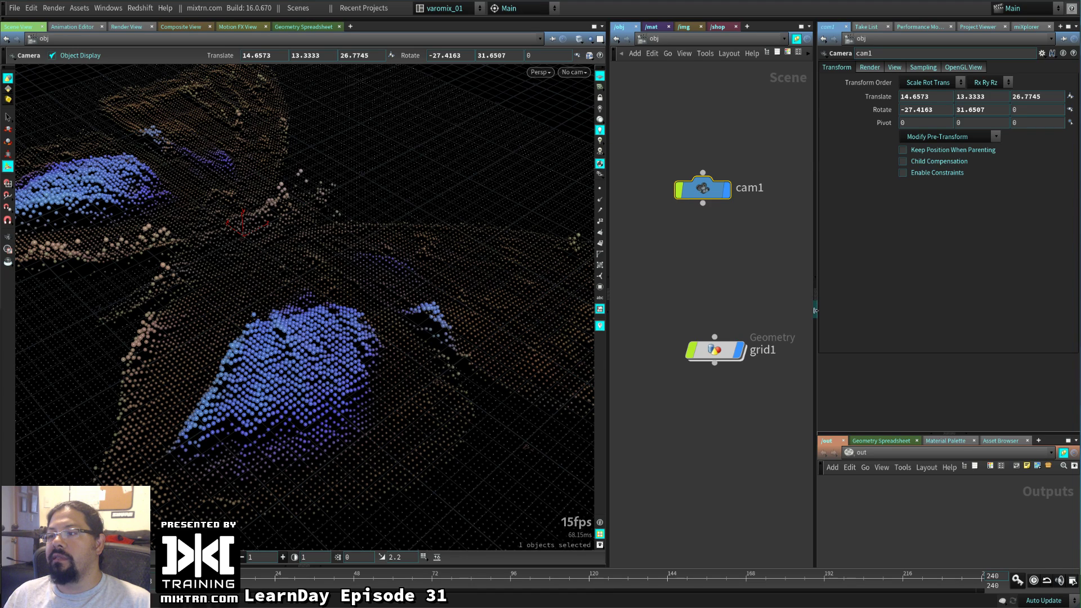
left_click(812, 275)
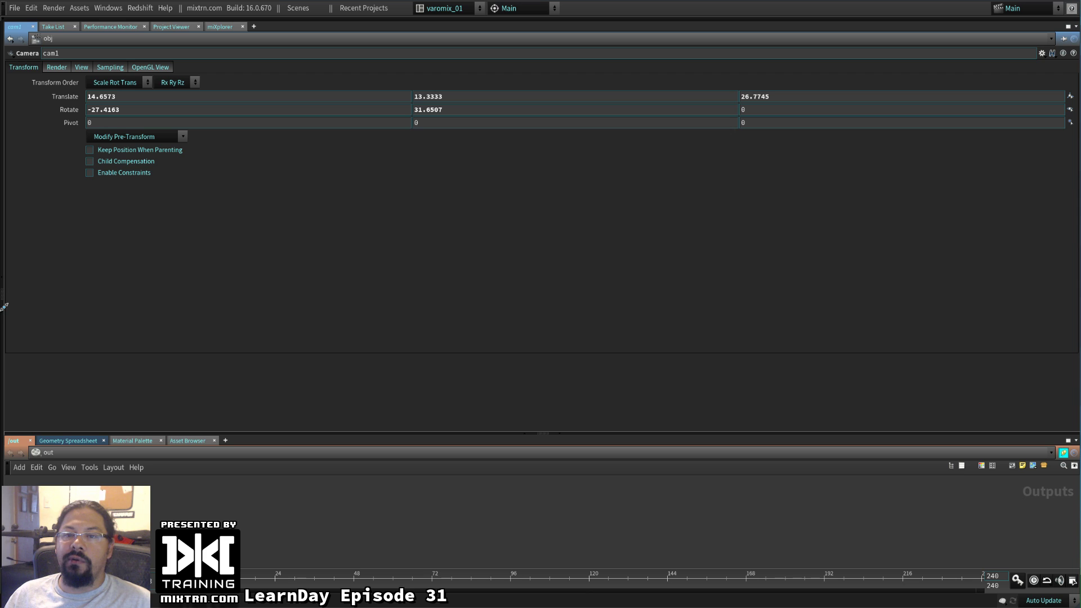
left_click(4, 277)
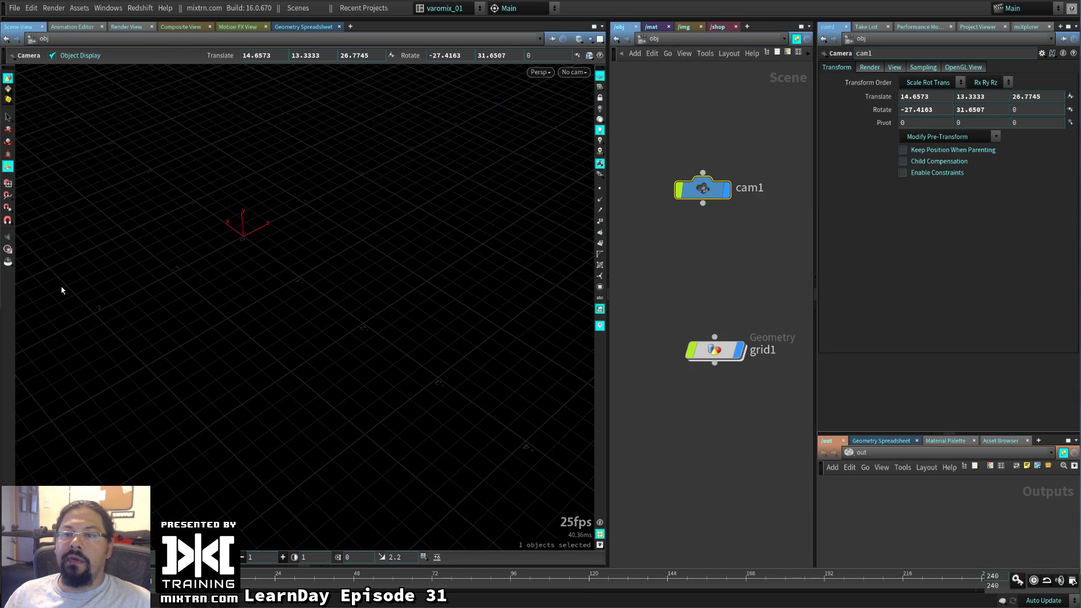
left_click(816, 299)
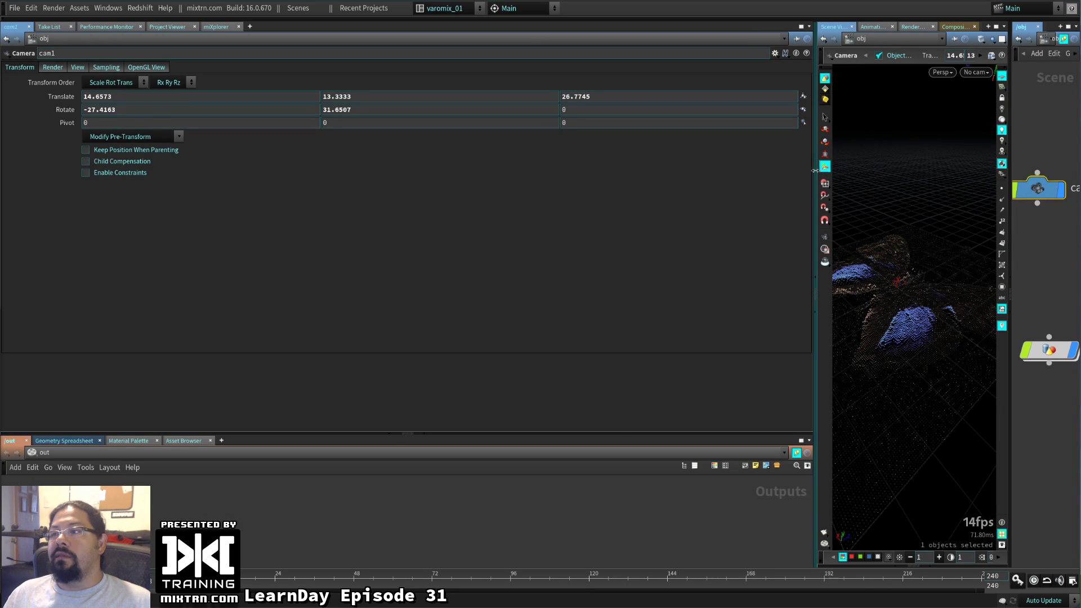
left_click_drag(815, 170, 531, 164)
right_click(171, 95)
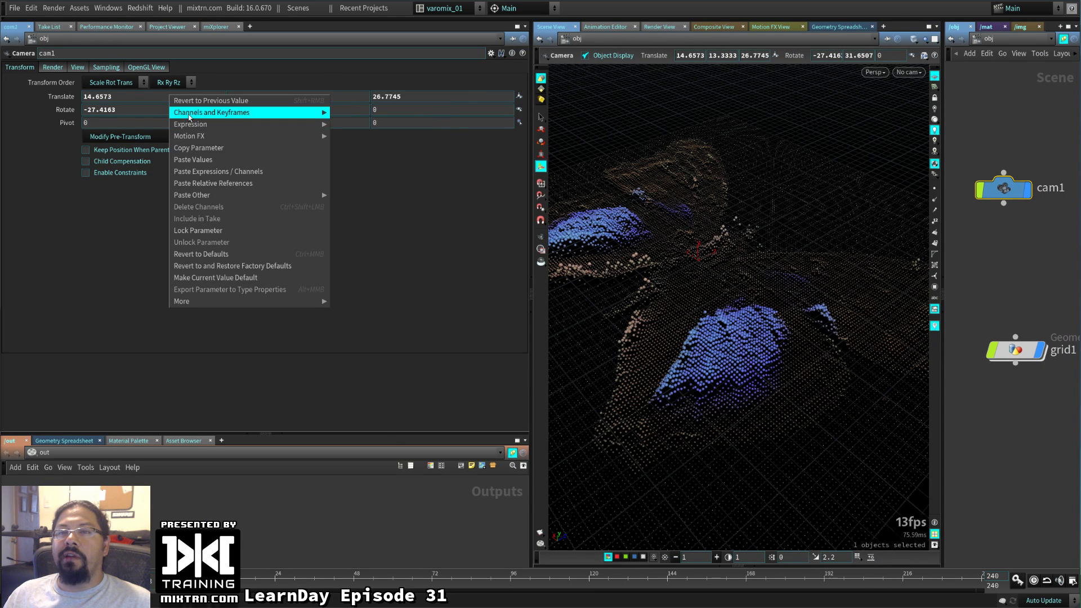
mouse_move(239, 137)
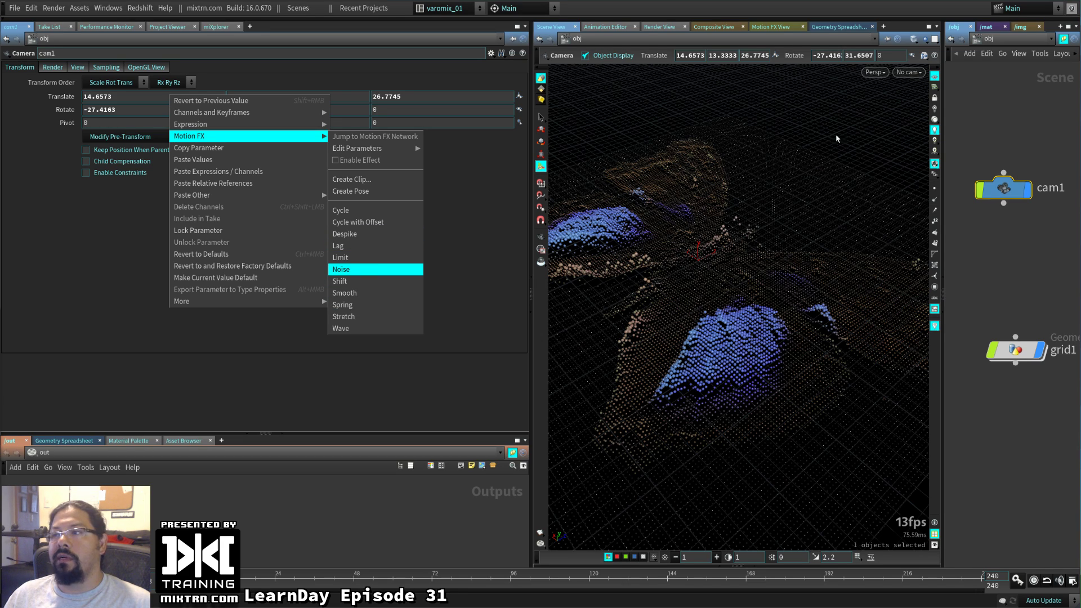
Look through cam1 and move it to about (-6.1, 4.5, -11) on the butterfly's opposite side so the whole butterfly is framed
left_click(908, 72)
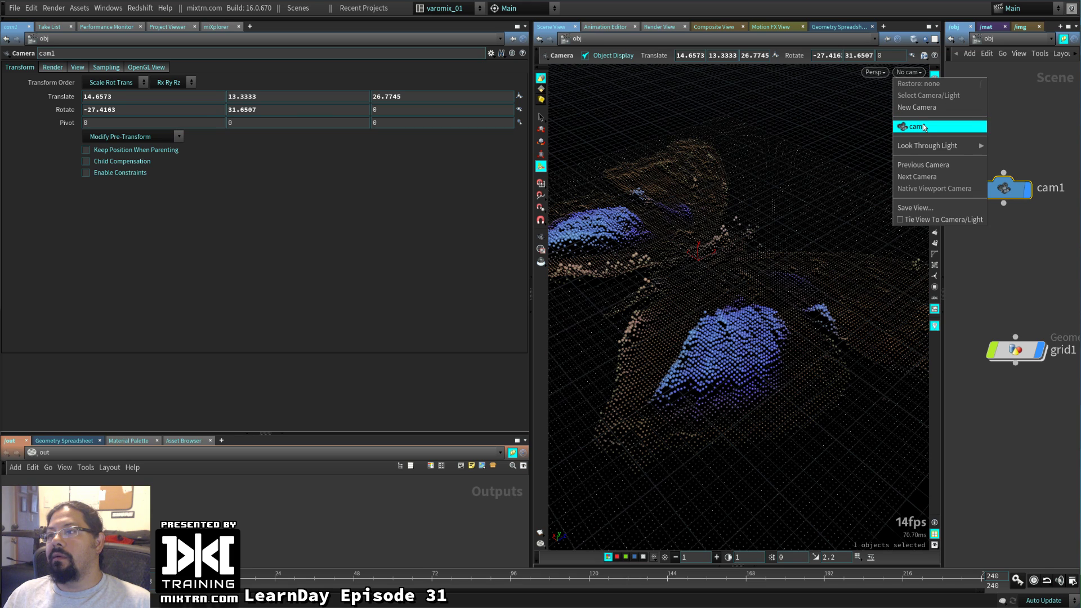
left_click(924, 128)
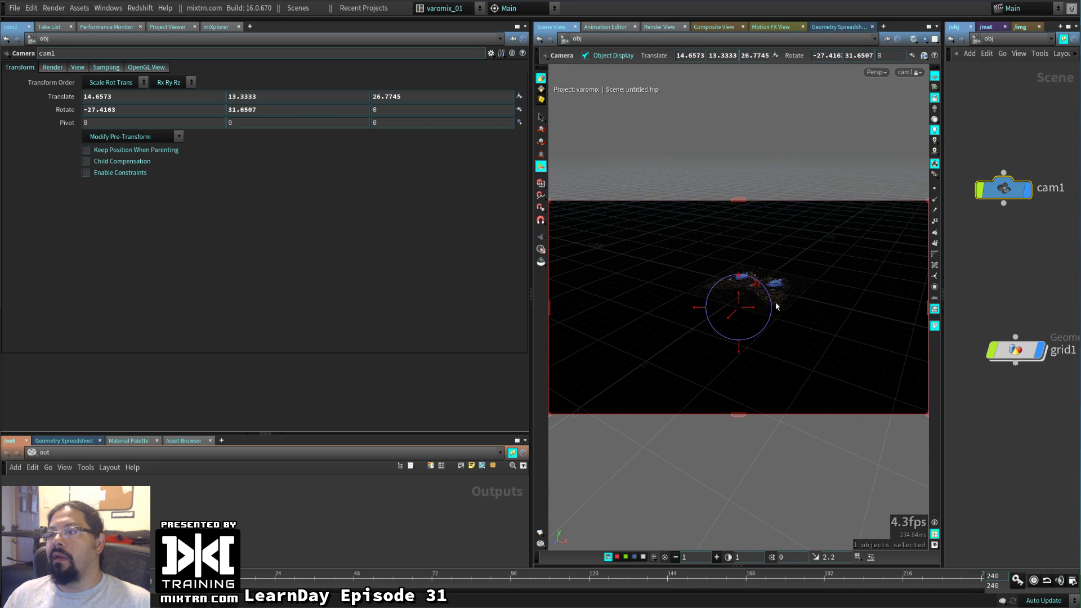
key("Escape")
right_click_drag(776, 307, 869, 344)
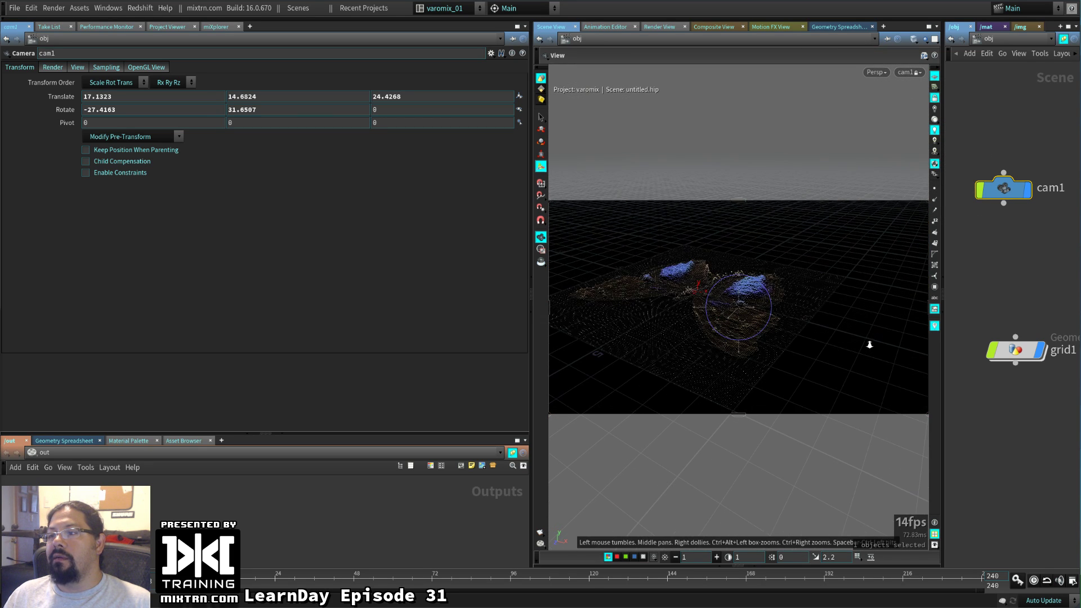
left_click_drag(869, 344, 731, 325)
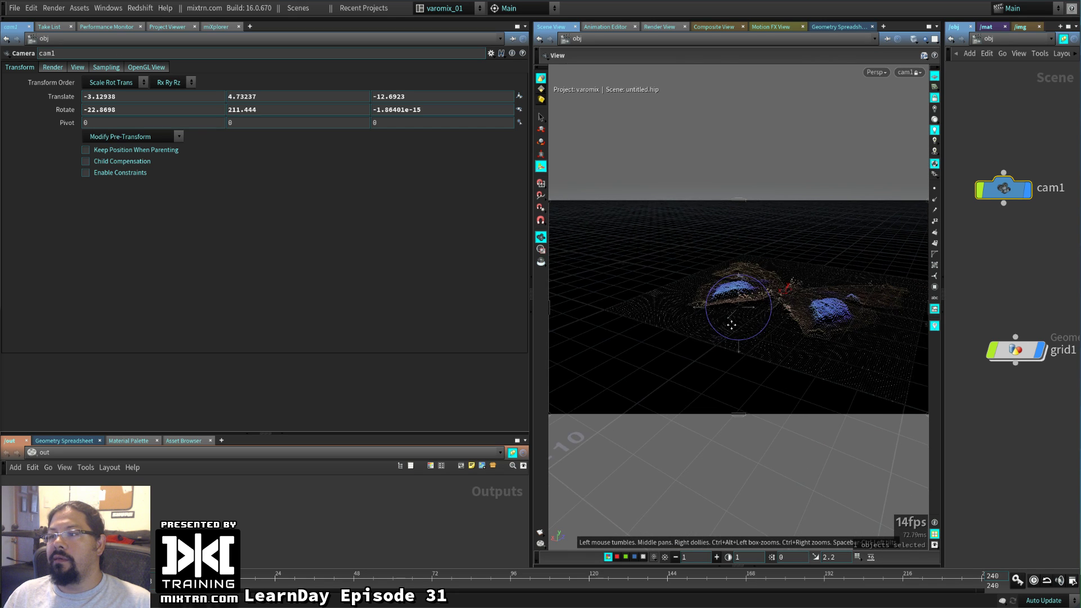
middle_click_drag(731, 325, 692, 326)
key("Escape")
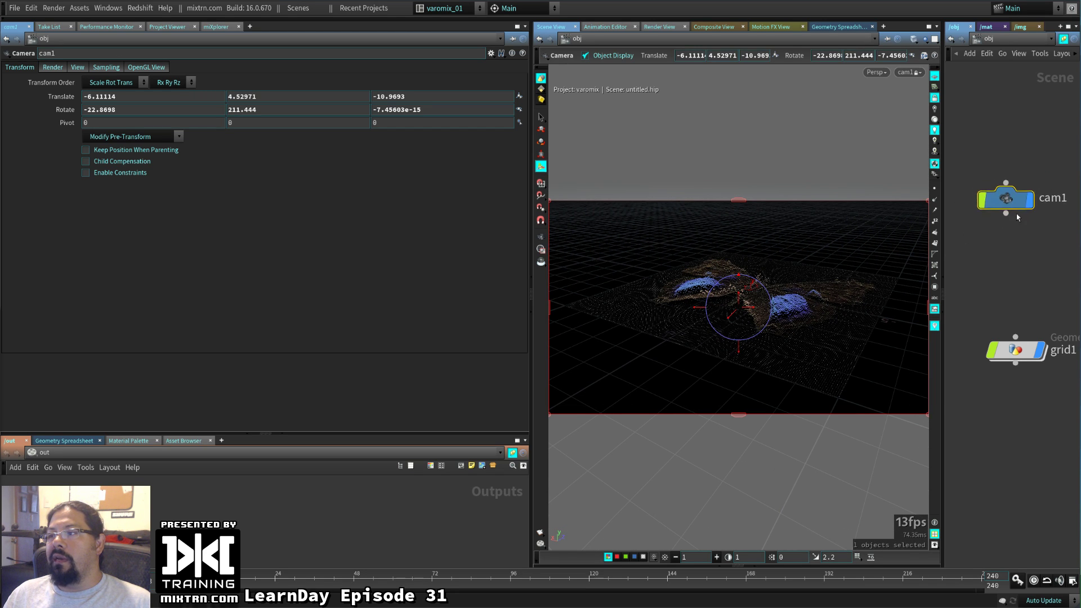
Add a Null above cam1, connect it as the camera's parent and rename it noise
mouse_move(1005, 237)
key("Tab")
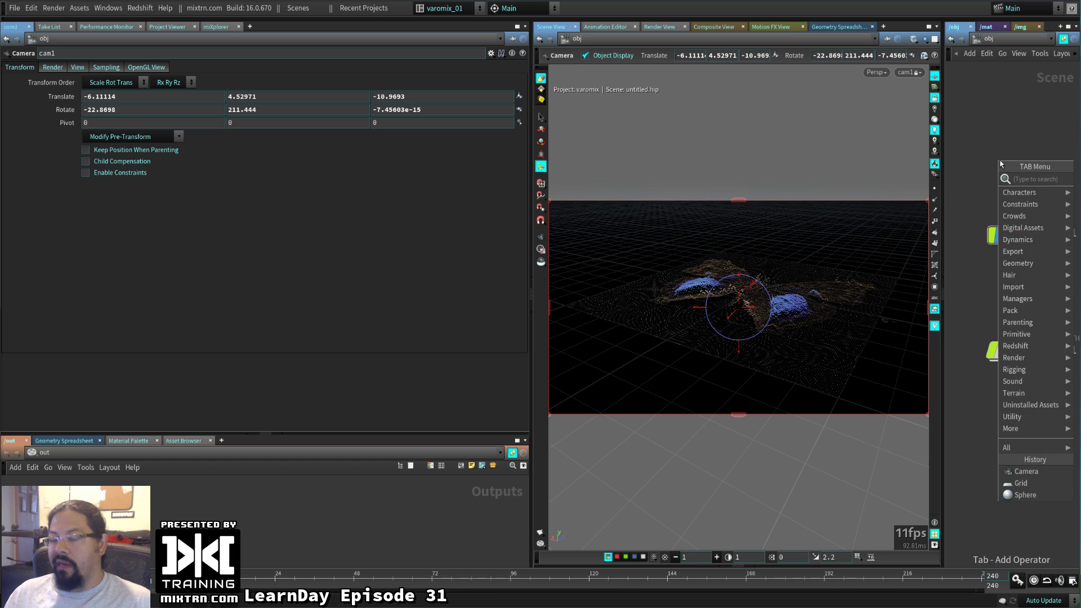
type("nul")
key("Return")
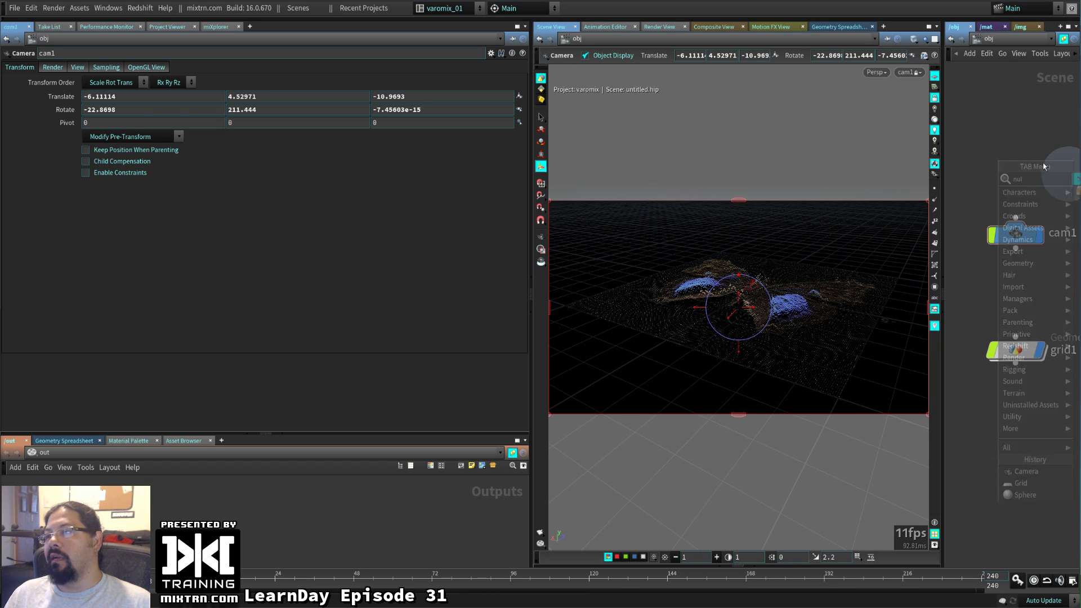
left_click(1029, 158)
left_click_drag(1026, 175, 1015, 218)
left_click_drag(1027, 156, 1006, 163)
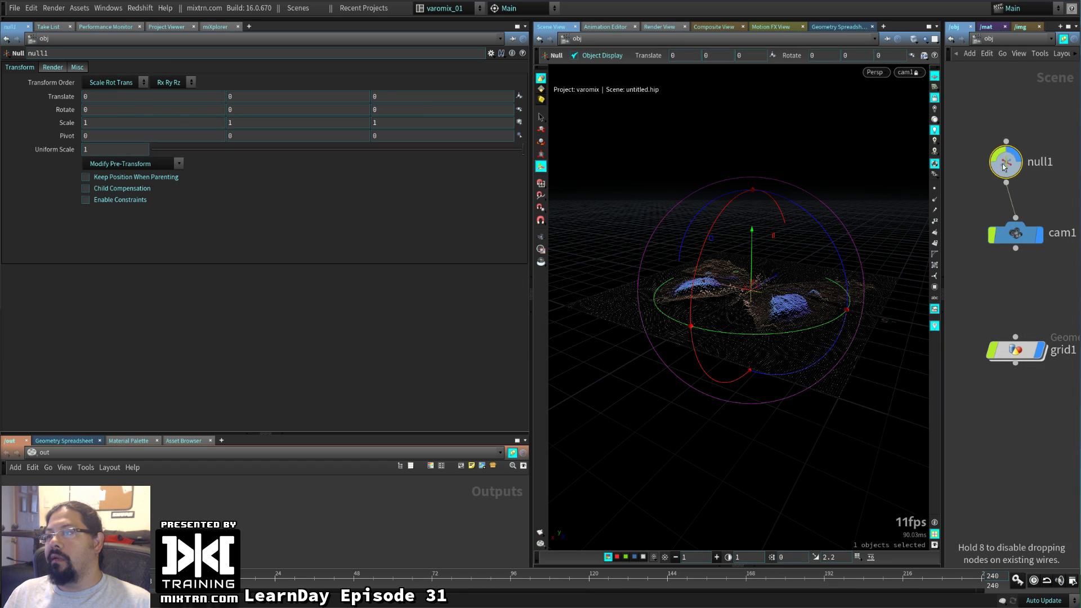
left_click(1040, 163)
type("noise")
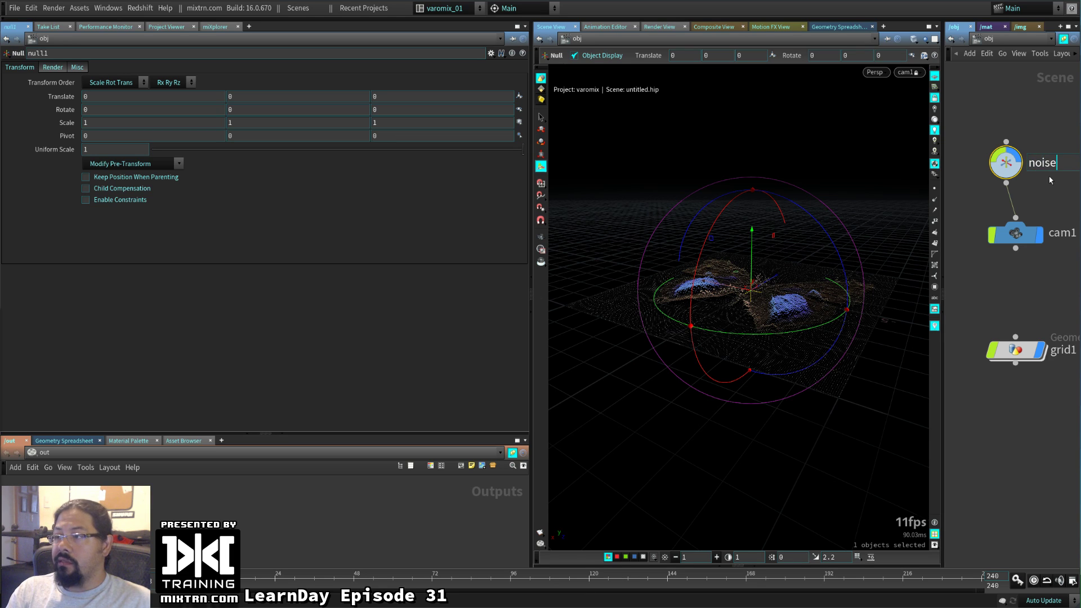
key("Return")
Apply a Motion FX Noise effect to all Translate channels of cam1
left_click(1013, 235)
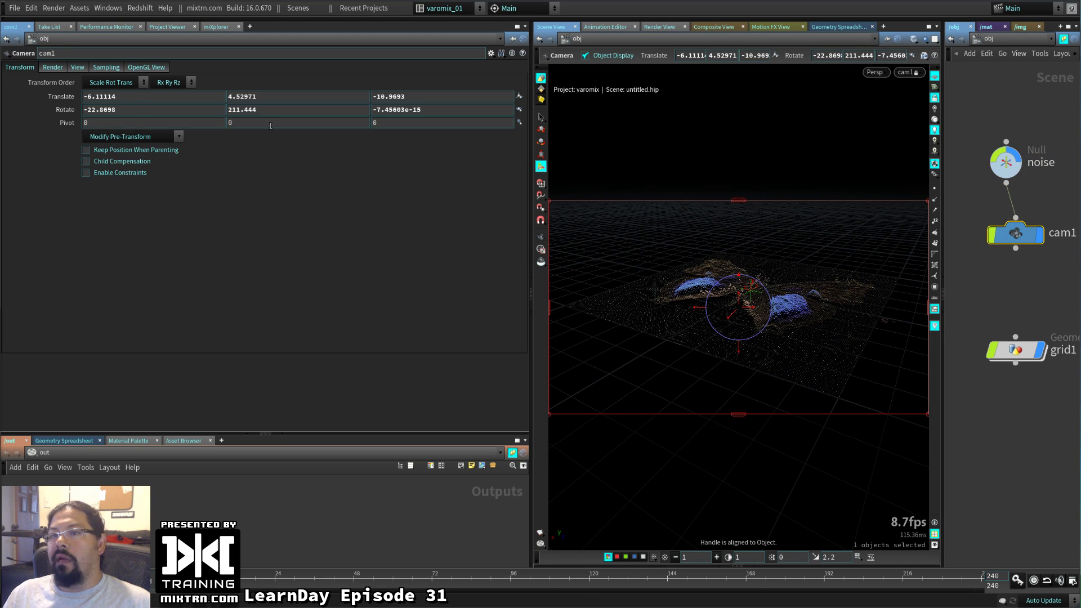
right_click(266, 97)
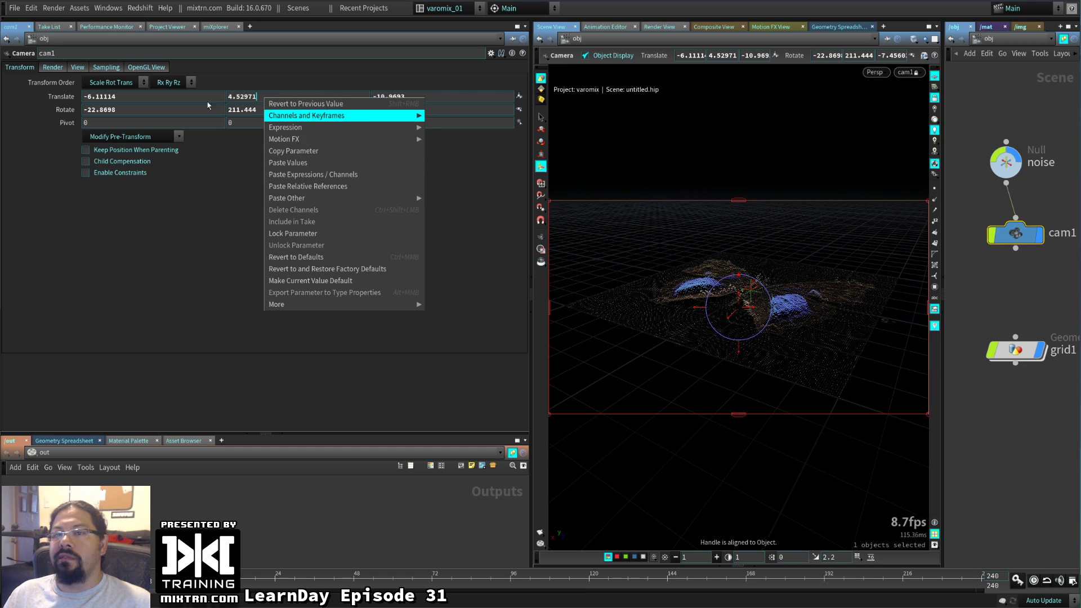
mouse_move(307, 115)
right_click(68, 97)
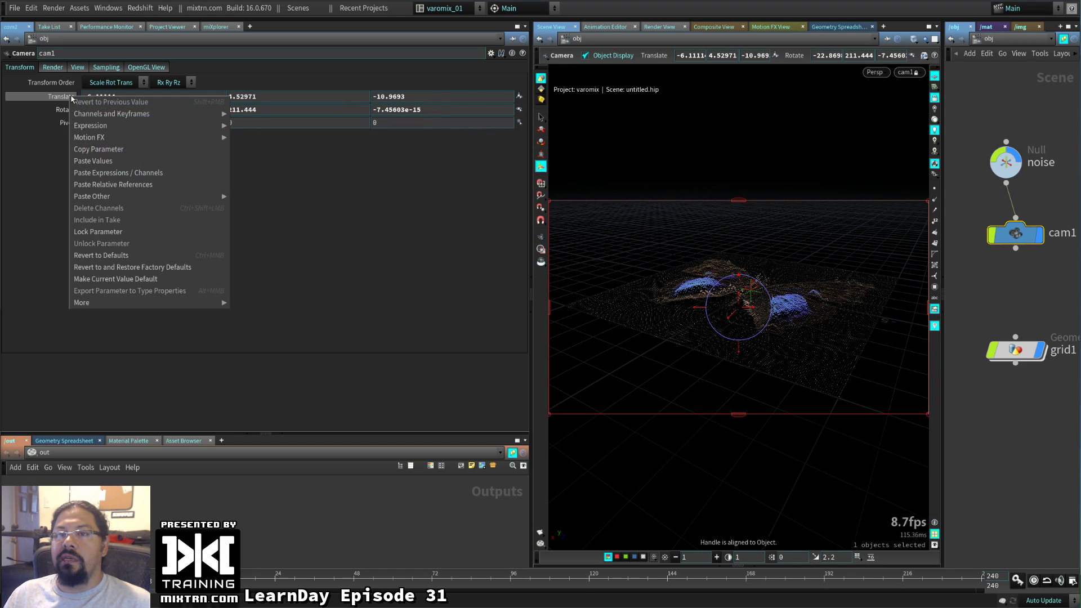
mouse_move(107, 142)
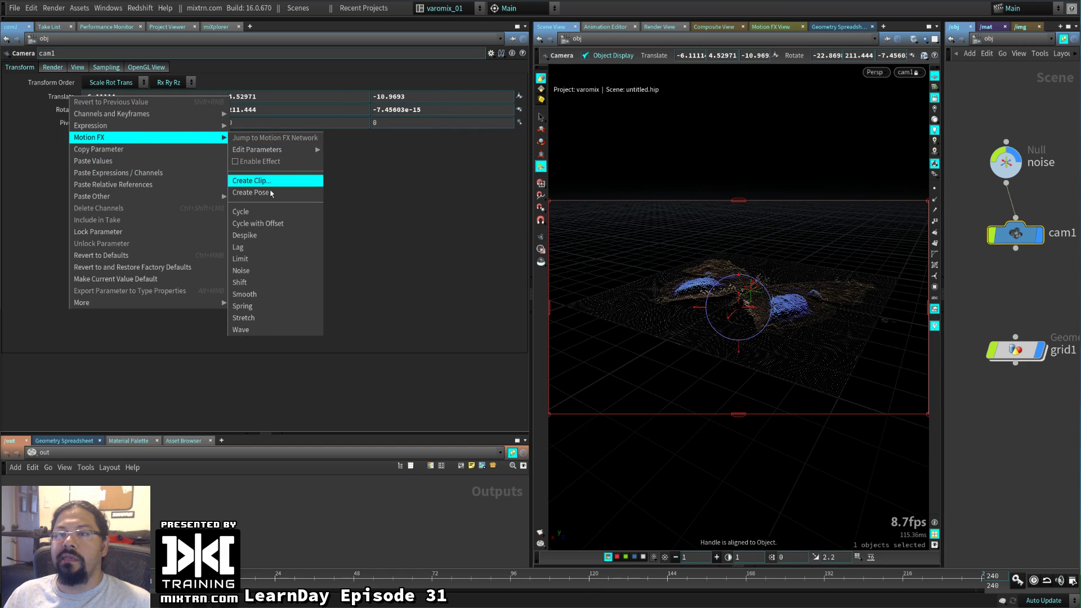
left_click(277, 273)
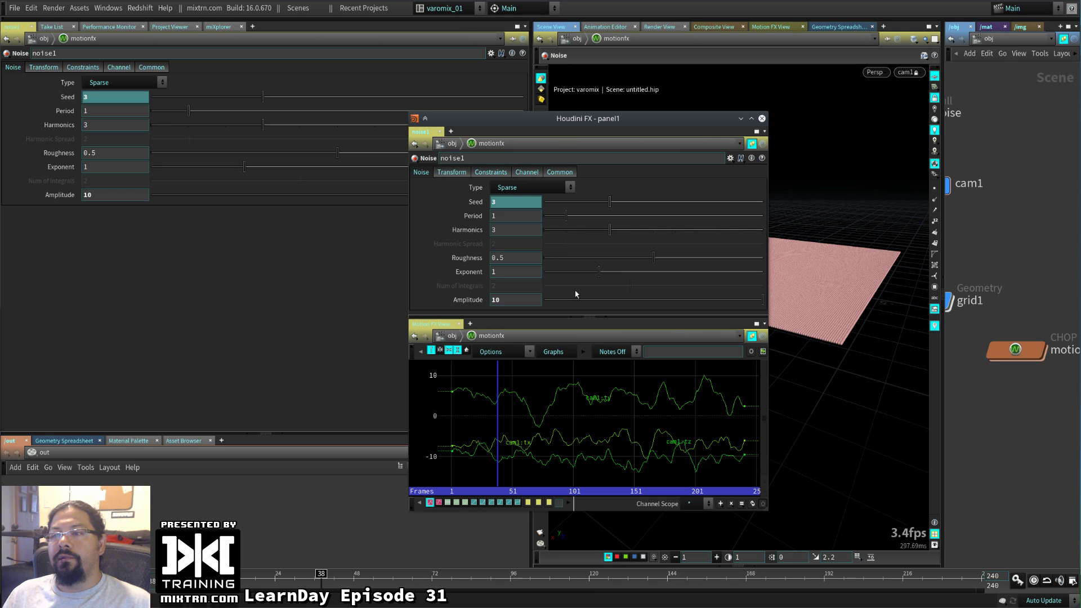
Set the amplitude of the camera's Motion FX noise to 2 and close its floating window
middle_click(471, 301, "ctrl")
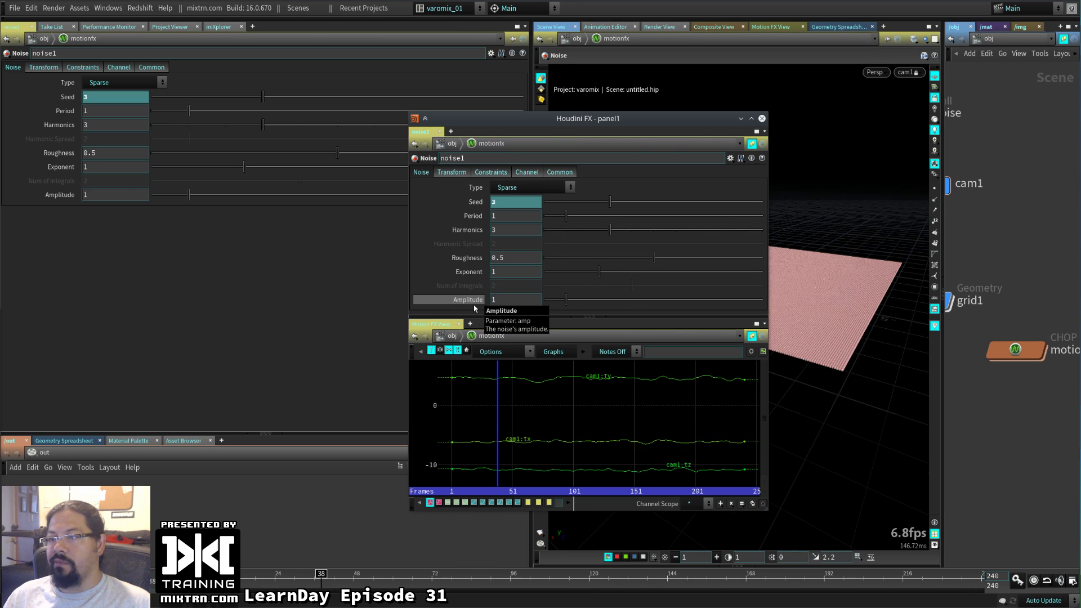
middle_click_drag(470, 304, 404, 301)
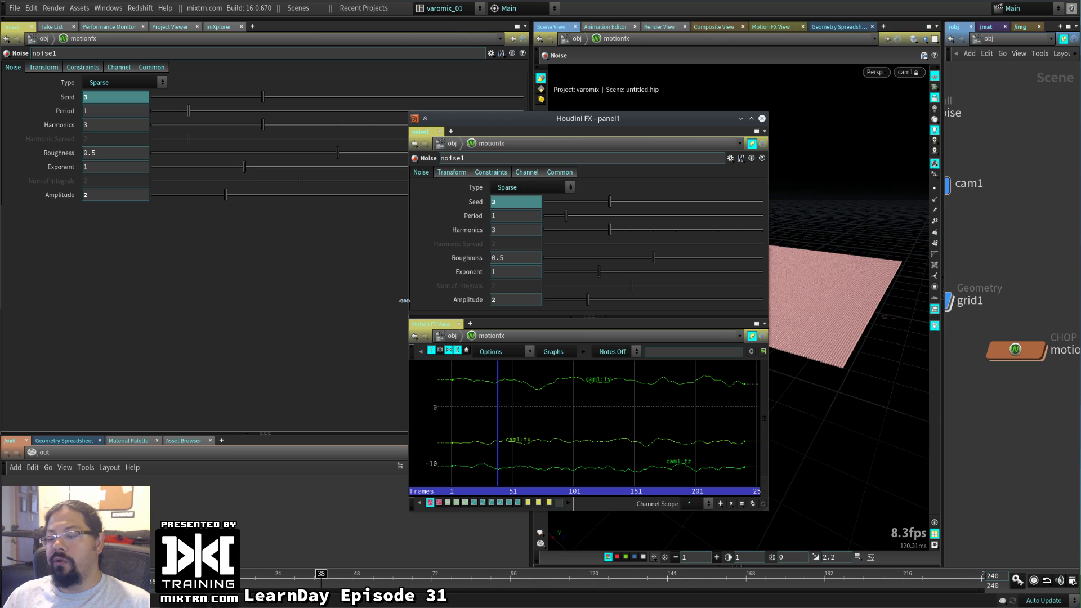
left_click(761, 118)
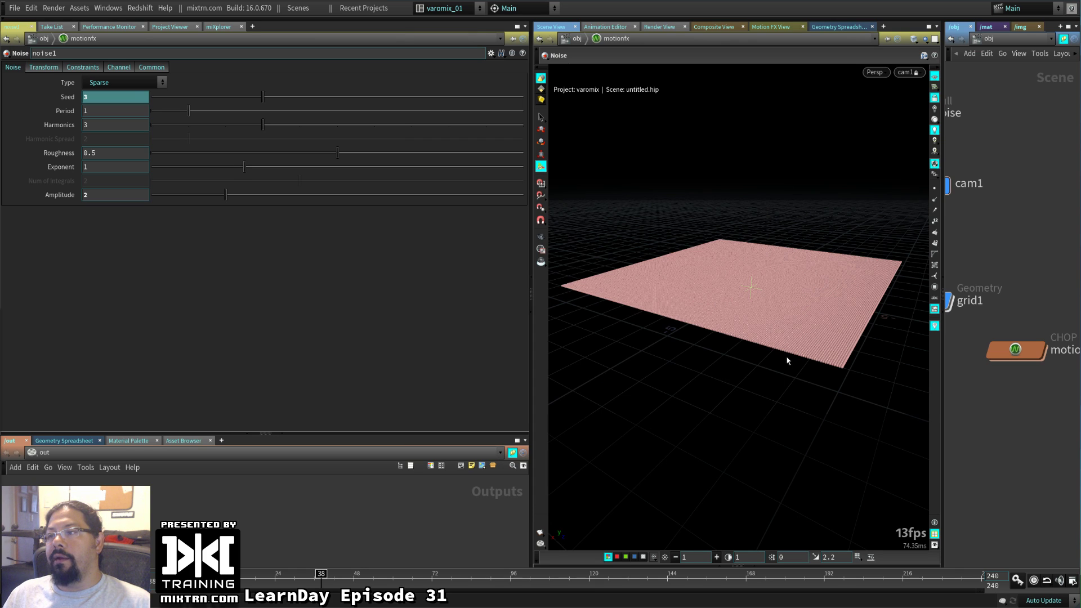
key("w")
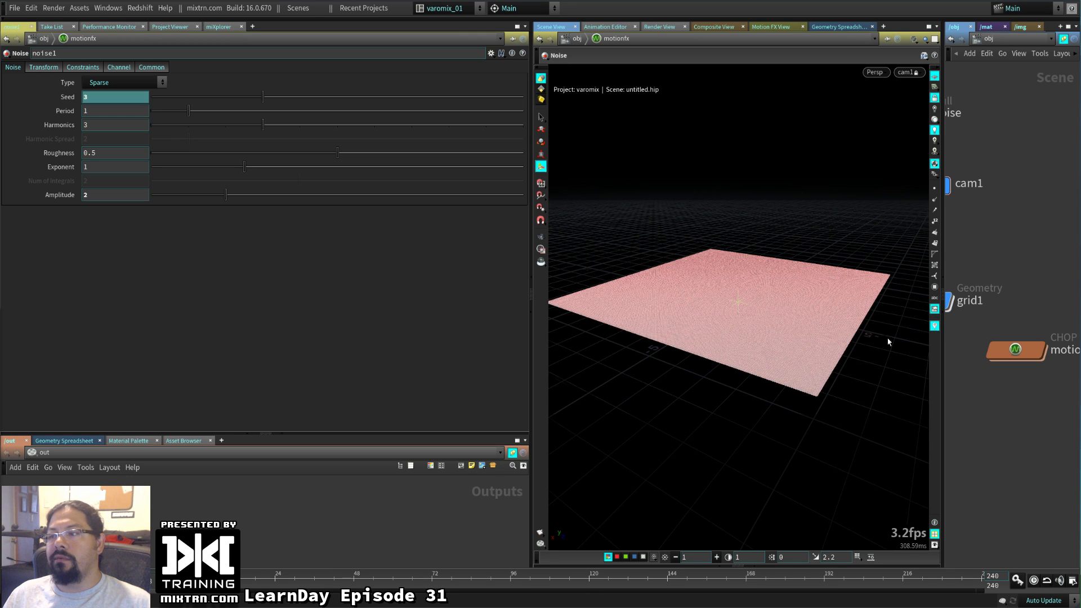
Widen the network view, align cam1 below the noise null and compare the transform parameters of the two nodes
left_click_drag(943, 254, 759, 253)
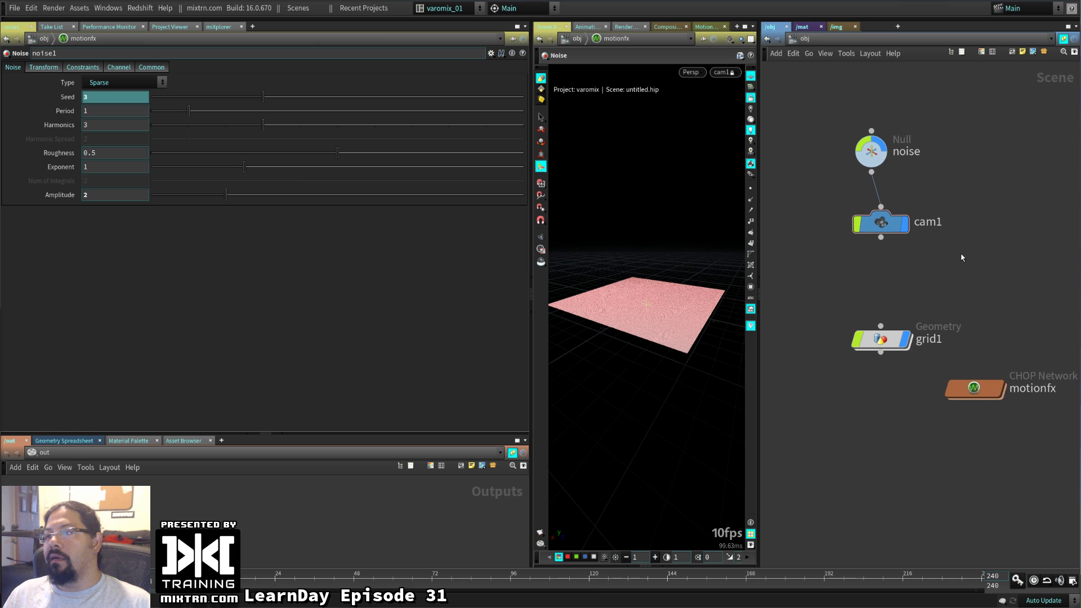
left_click_drag(886, 223, 876, 228)
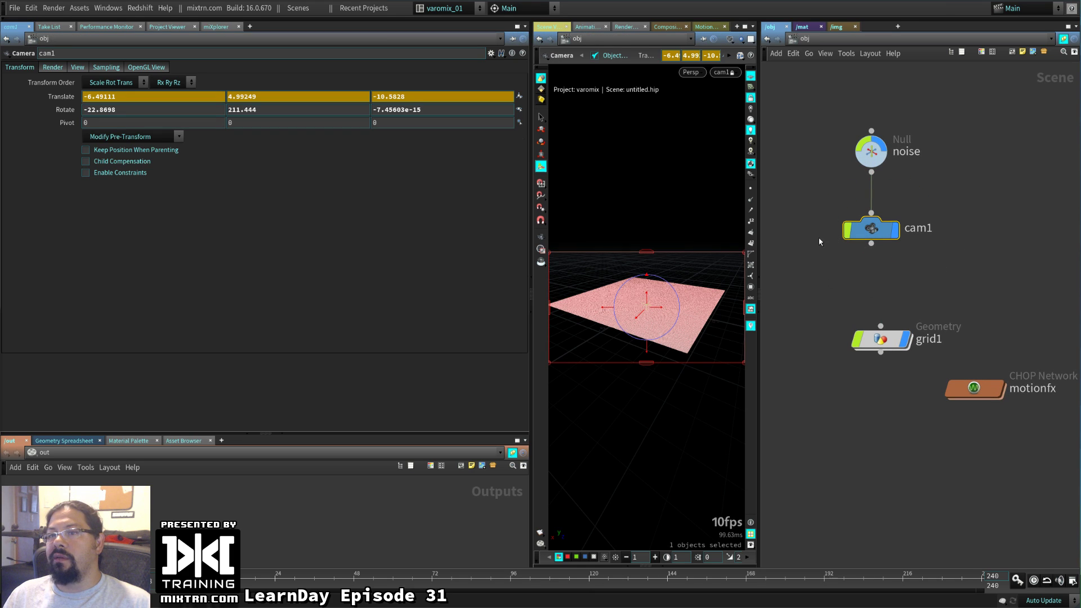
left_click(879, 157)
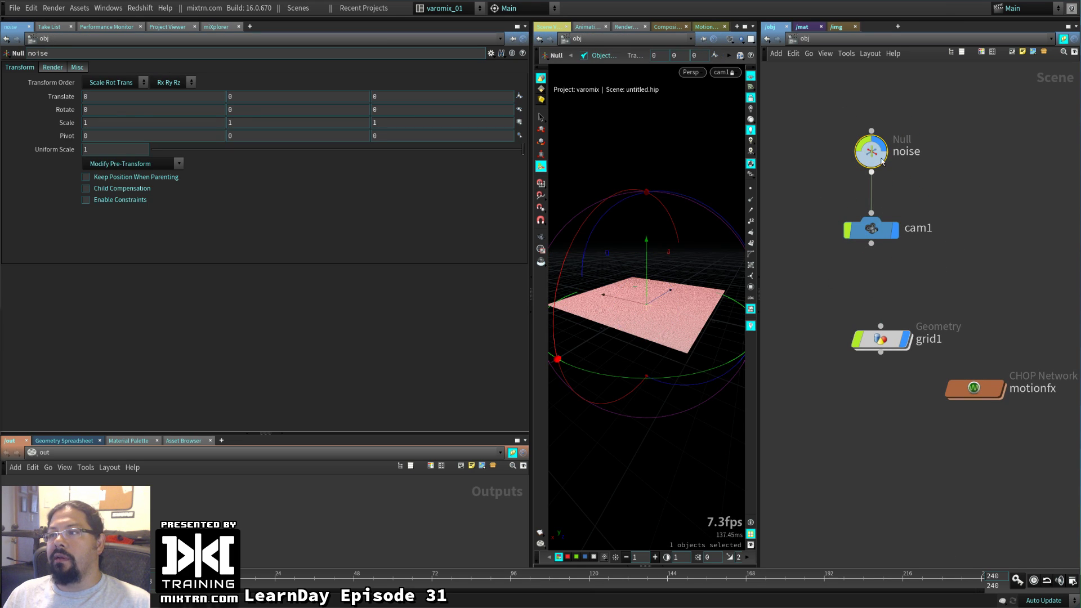
left_click(871, 228)
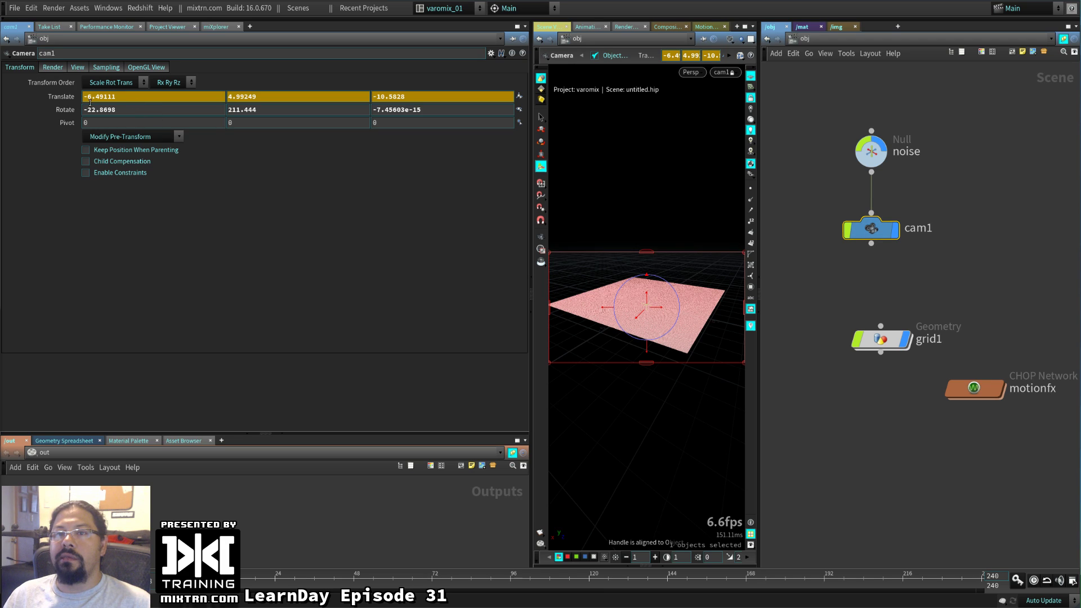
left_click(872, 153)
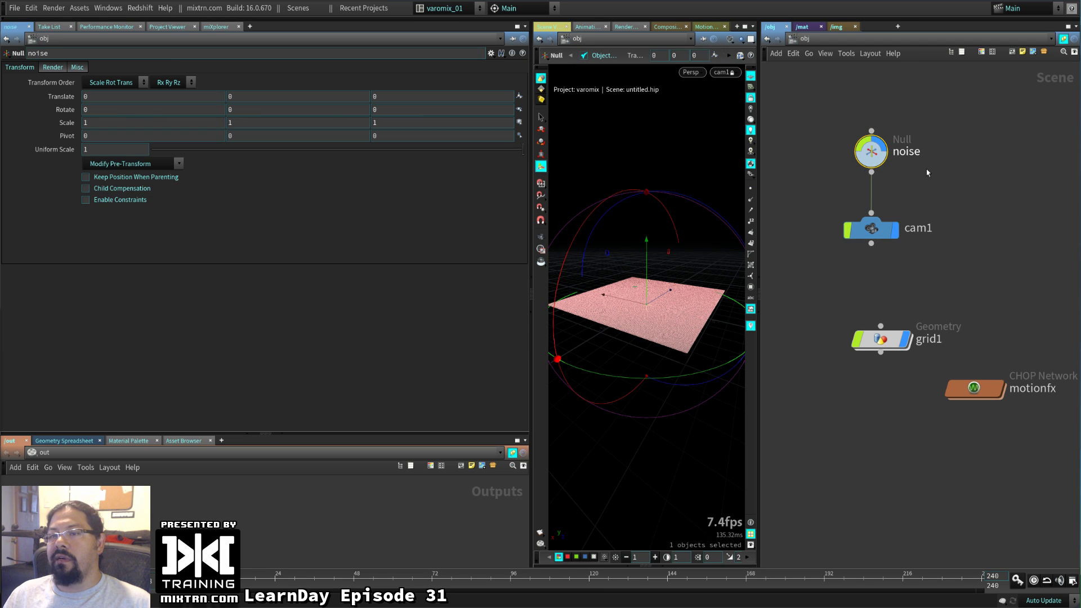
mouse_move(878, 154)
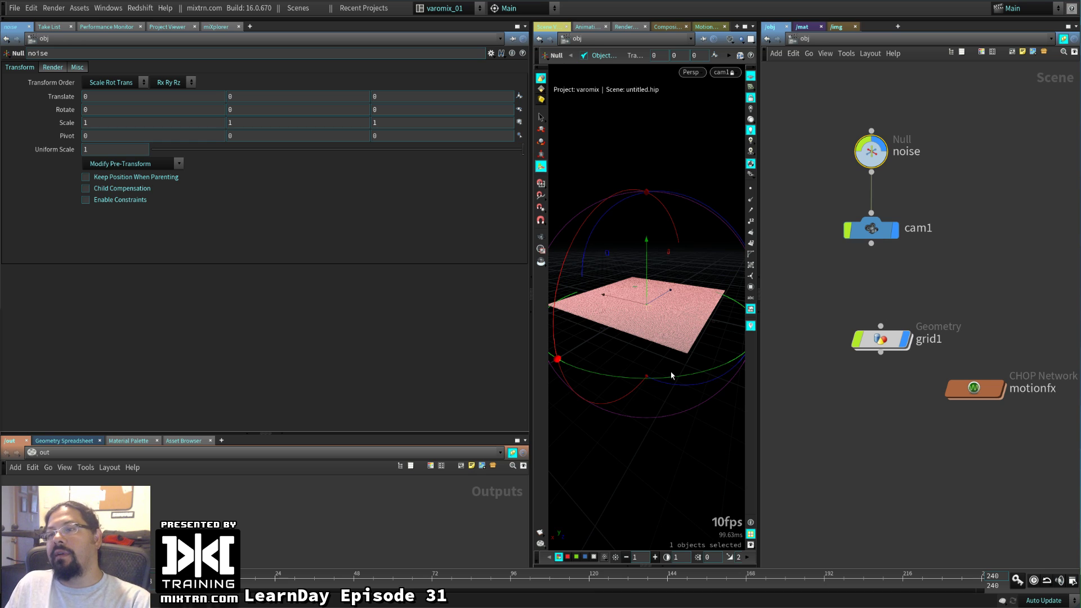
Rearrange the panes so an enlarged network view sits between the scene view and the parameters
left_click_drag(529, 391, 356, 299)
left_click(355, 295, "ctrl")
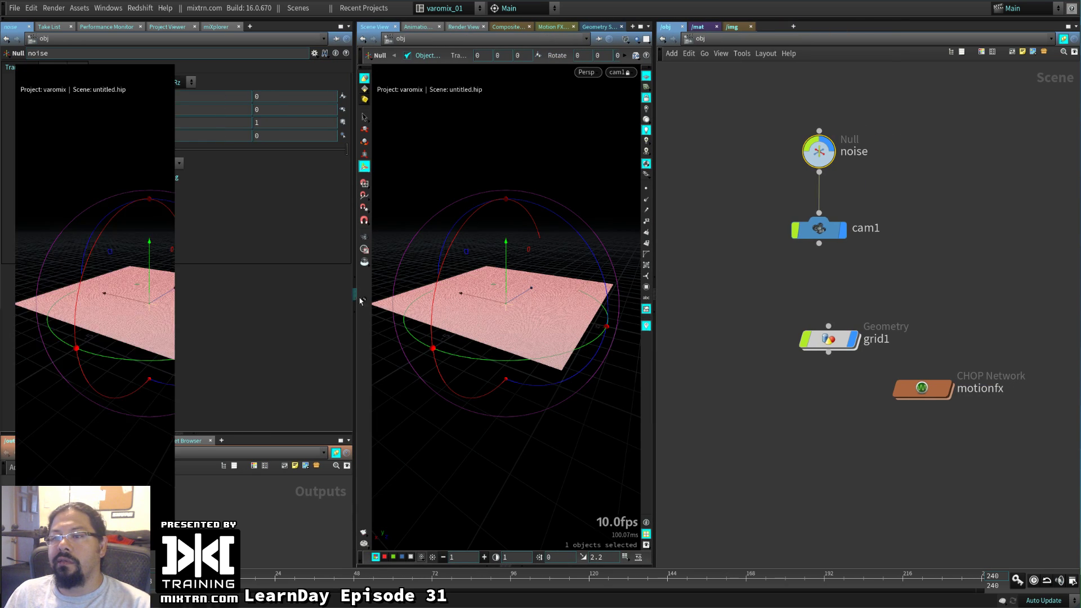
left_click_drag(356, 355, 752, 354)
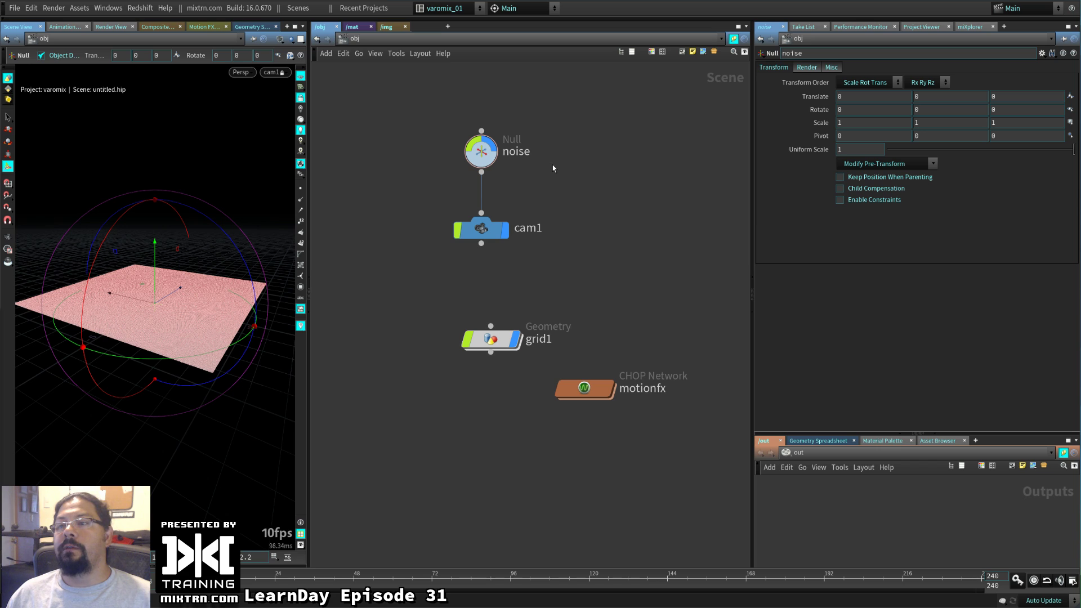
Add a CHOP Network at the object level, placed beside the noise null and cam1
key("Tab")
type("ch")
key("Return")
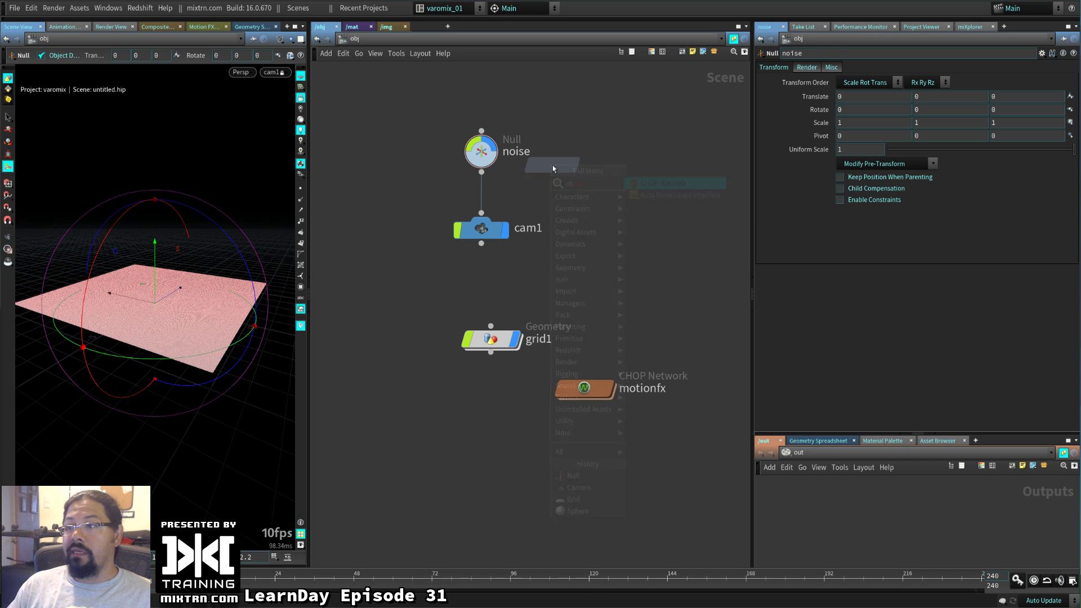
left_click(552, 164)
left_click_drag(567, 164, 581, 196)
Add an Audio In node inside the new CHOP network
double_click(585, 200)
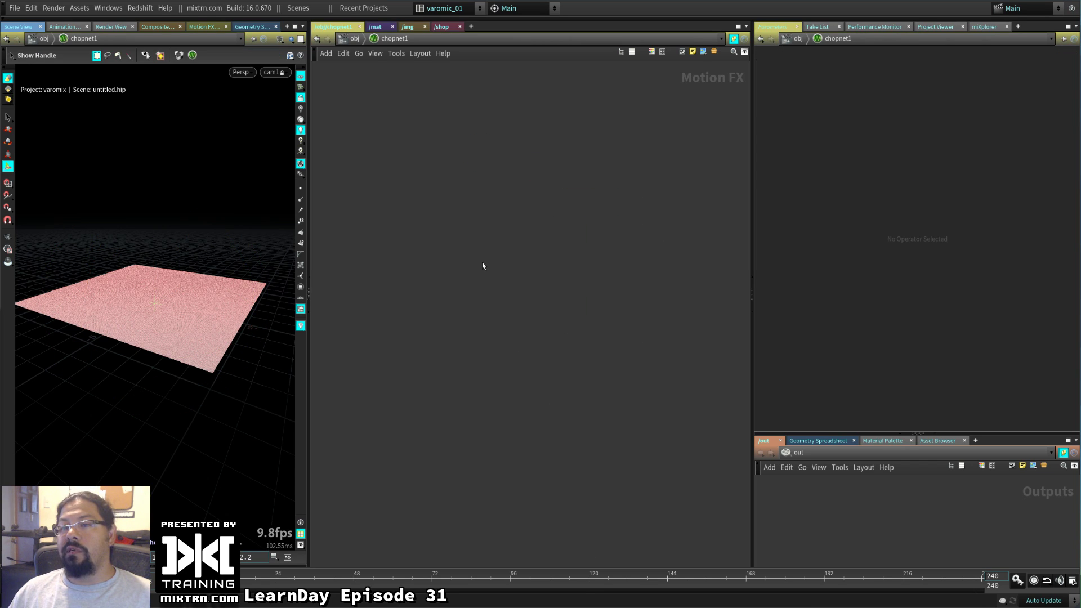
key("Tab")
type("audio")
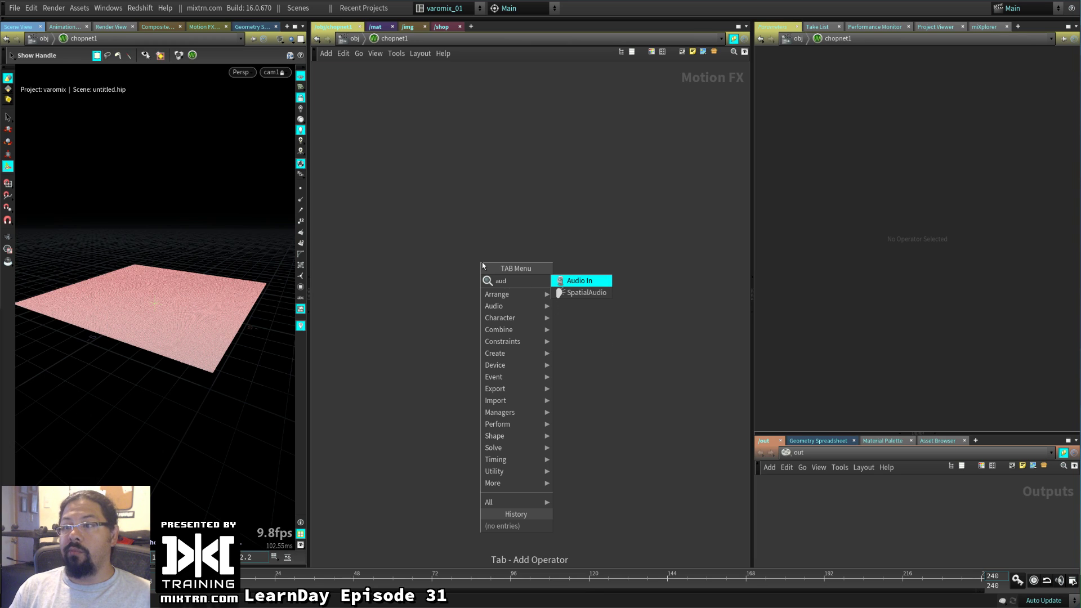
key("Return")
left_click(482, 261)
scroll(483, 263, "up", 3)
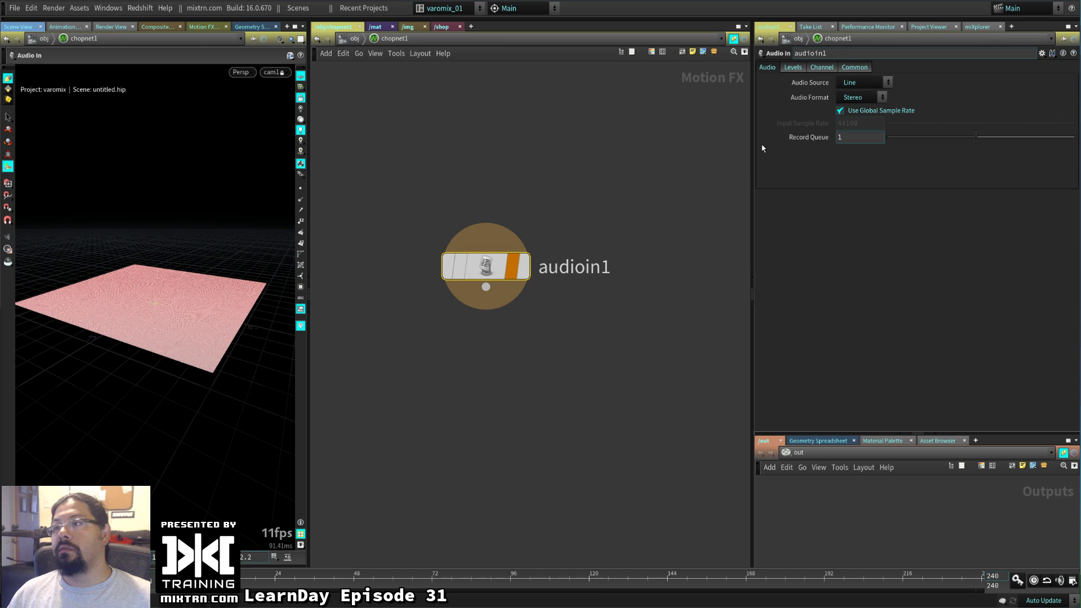
Set the Audio In node's audio source to Microphone and review its level, channel and common parameters
left_click(879, 82)
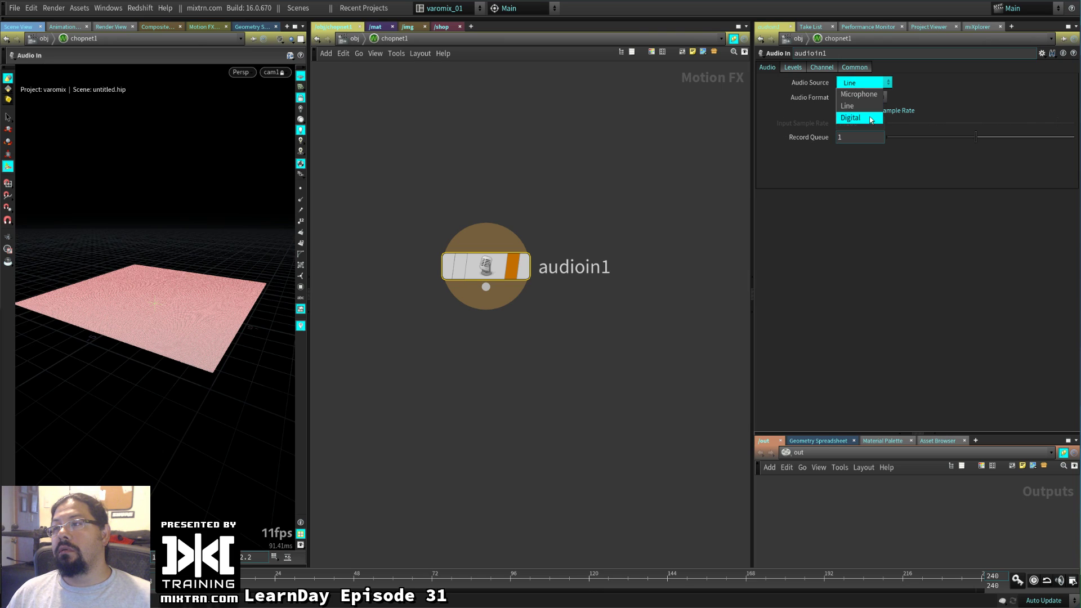
left_click(873, 115)
left_click(873, 84)
left_click(855, 94)
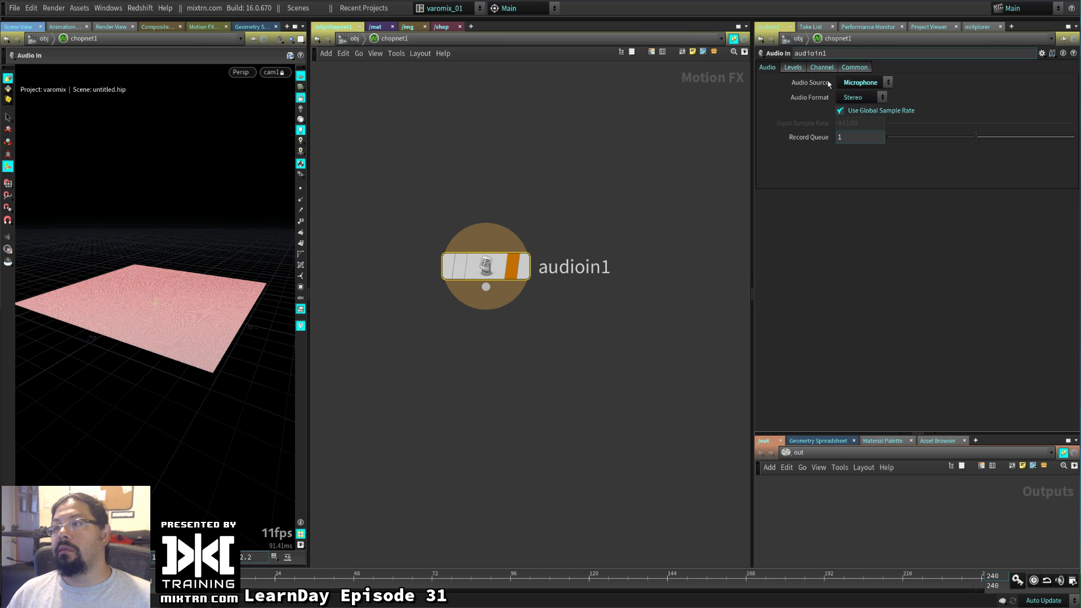
left_click(792, 67)
left_click(821, 67)
left_click(854, 67)
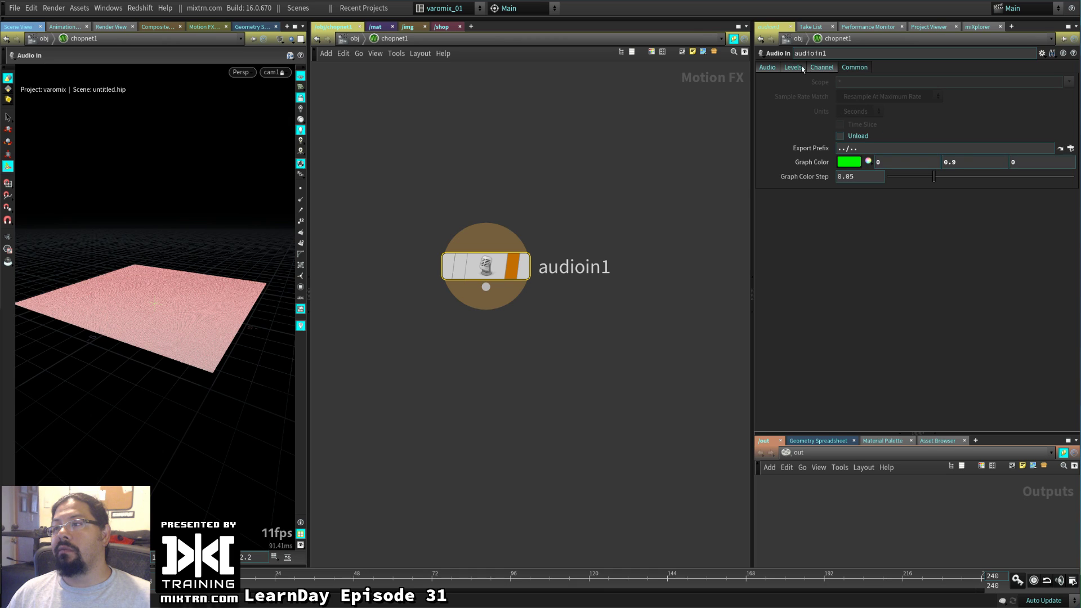
left_click(767, 67)
Add a File import node and place it just above the Audio In node
key("Tab")
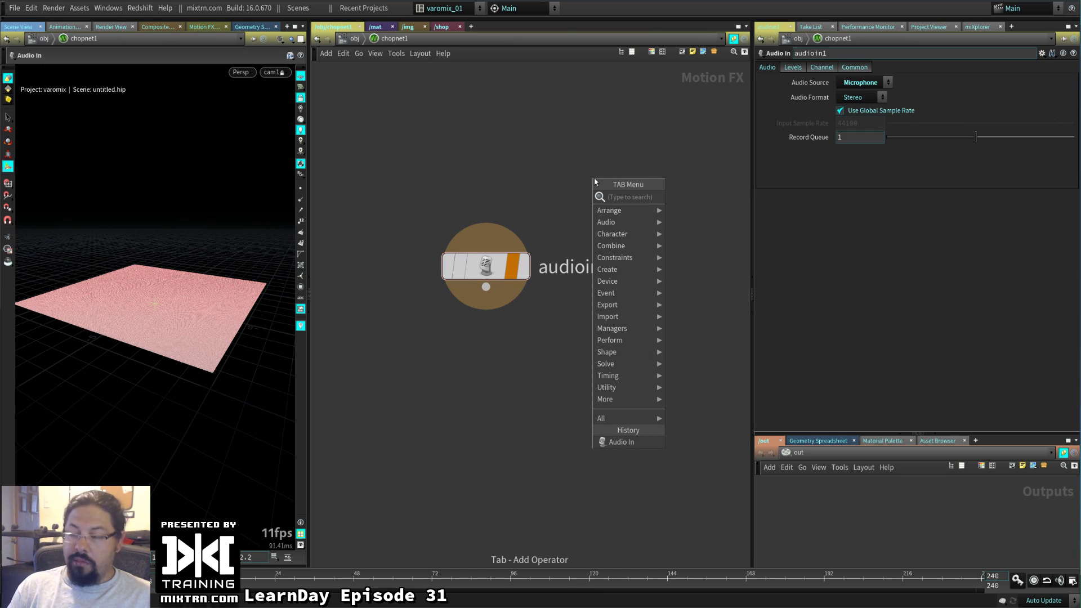
type("i")
key("BackSpace")
key("BackSpace")
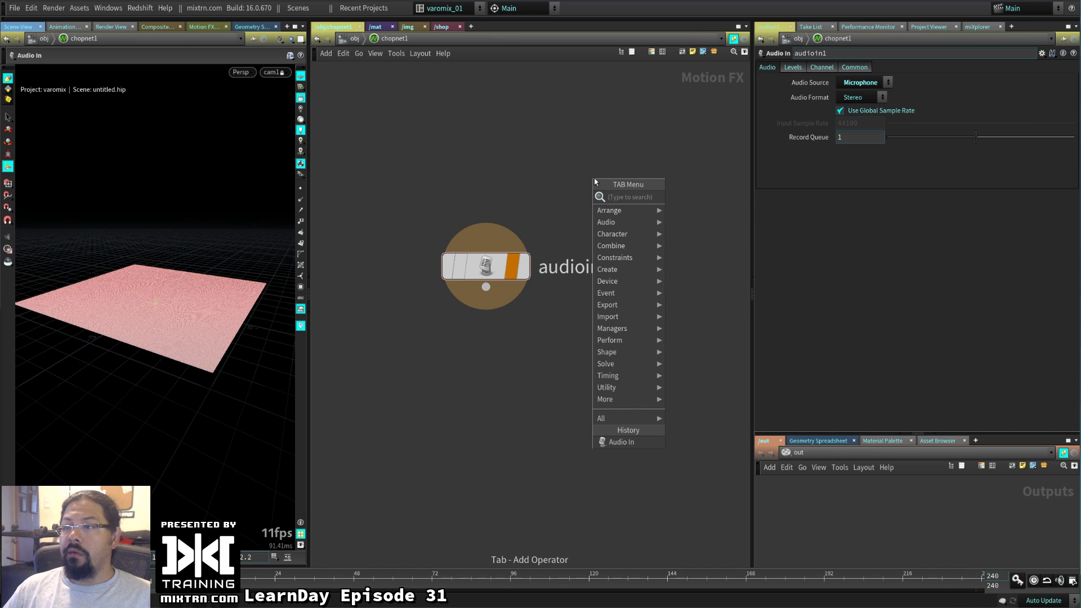
mouse_move(640, 225)
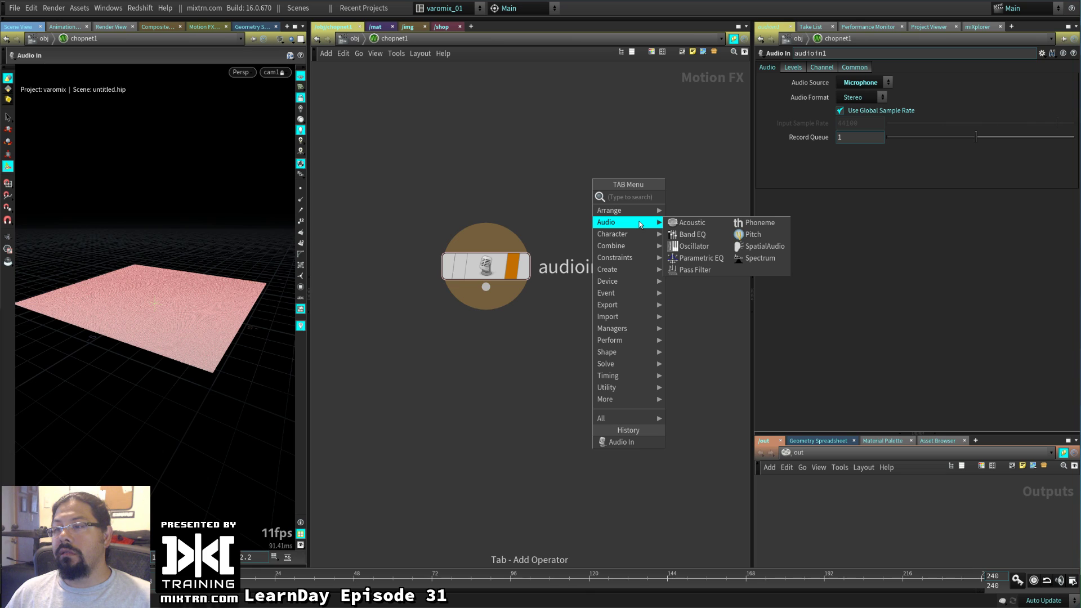
mouse_move(640, 318)
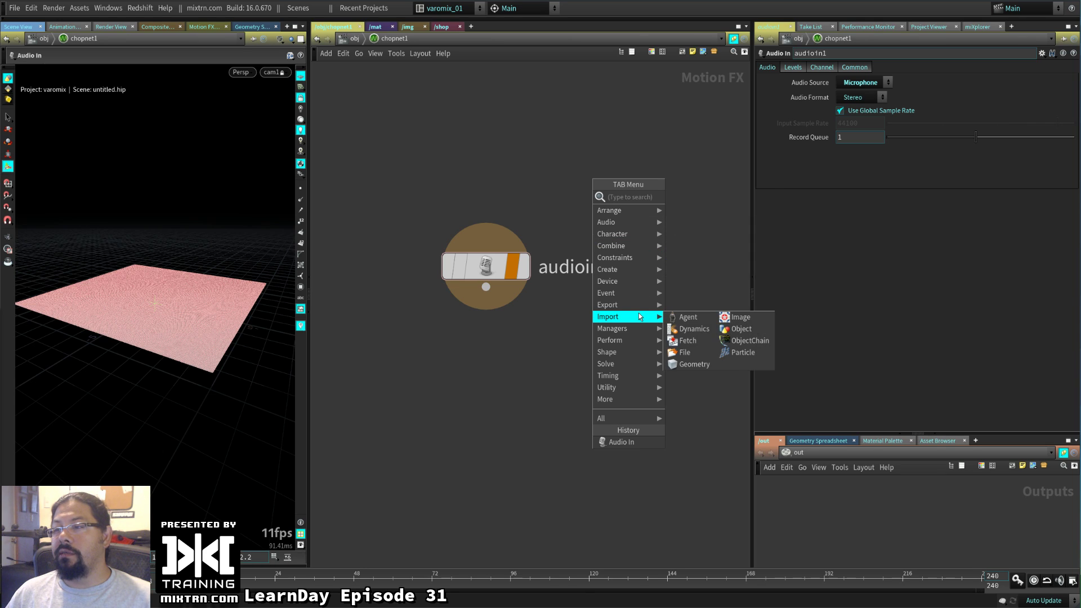
left_click(684, 352)
left_click(507, 133)
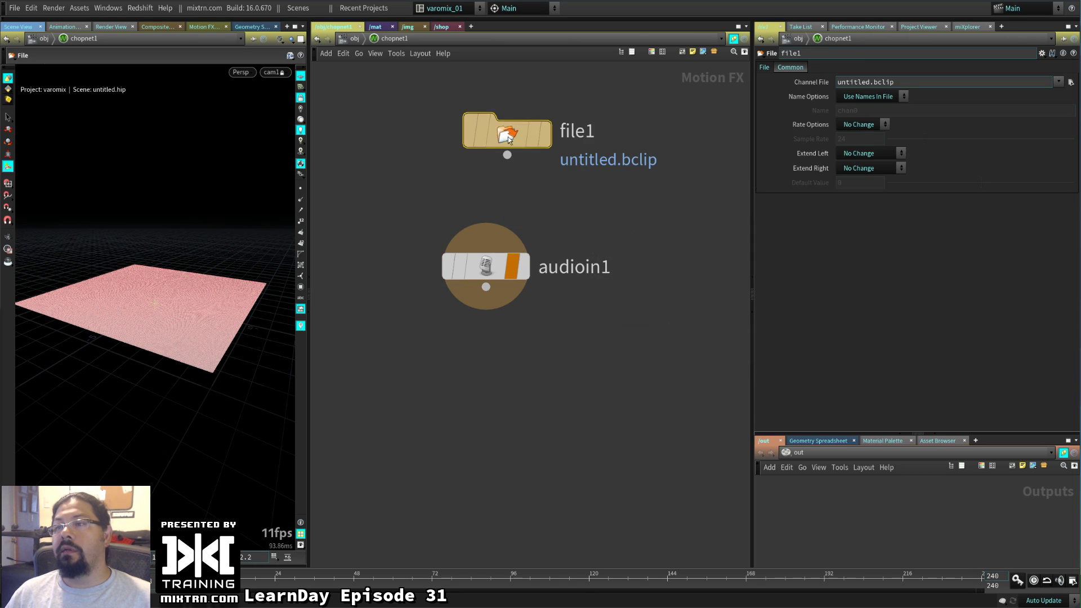
left_click_drag(507, 137, 502, 157)
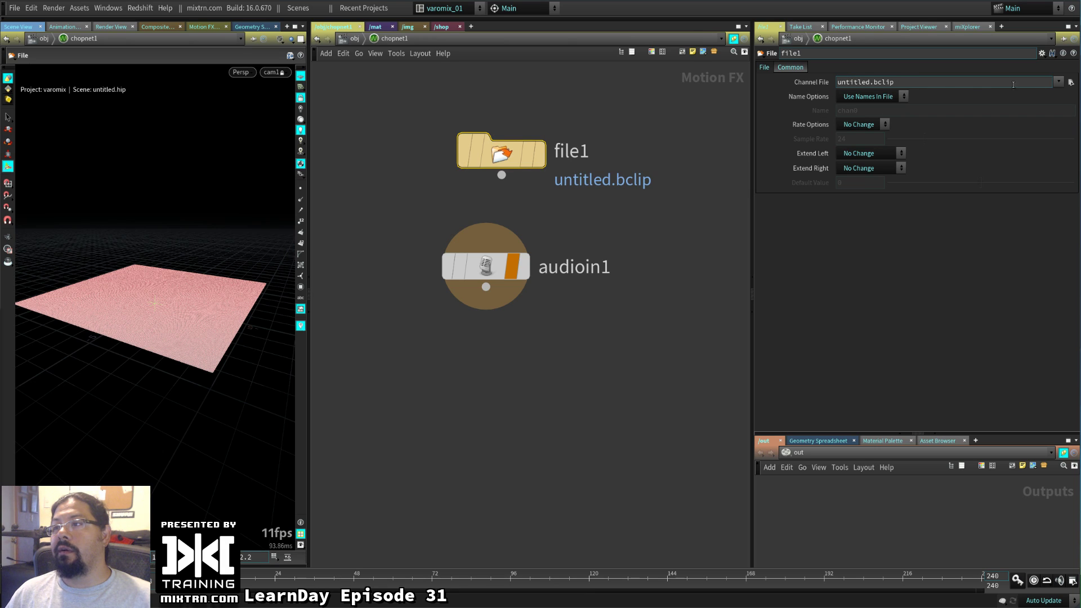
left_click(1070, 82)
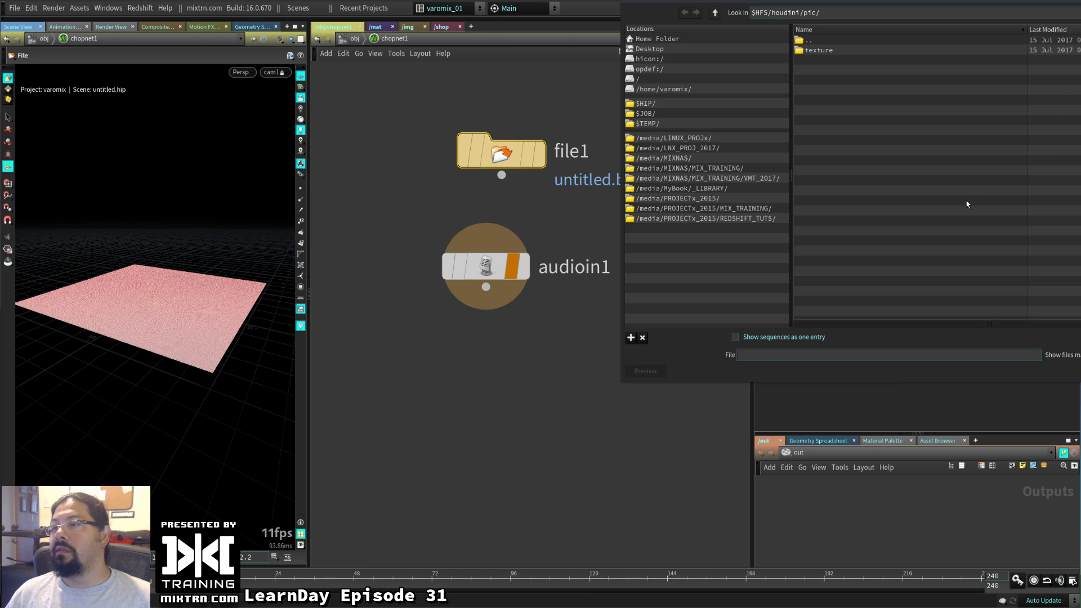
left_click(659, 39)
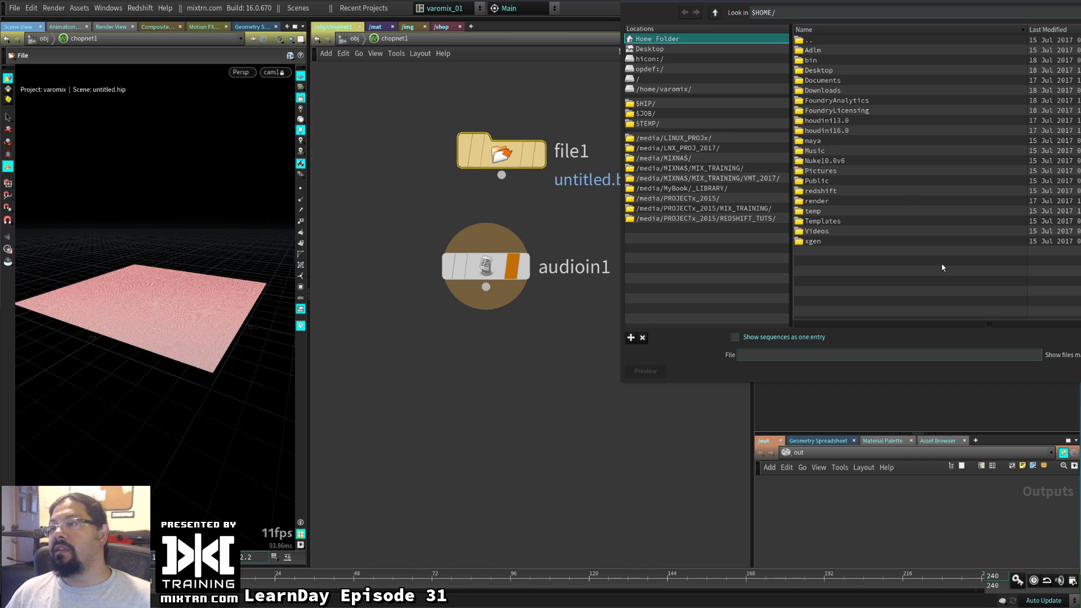
key("Escape")
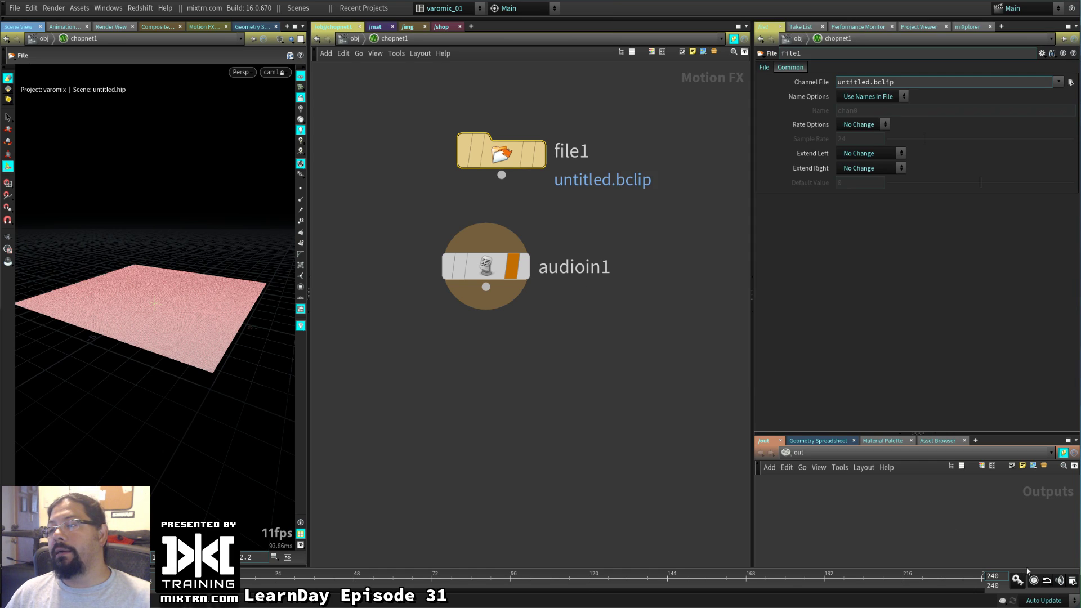
Bring up the Audio Panel over the network view and set it to Realtime mode with File as its source
left_click(1060, 582)
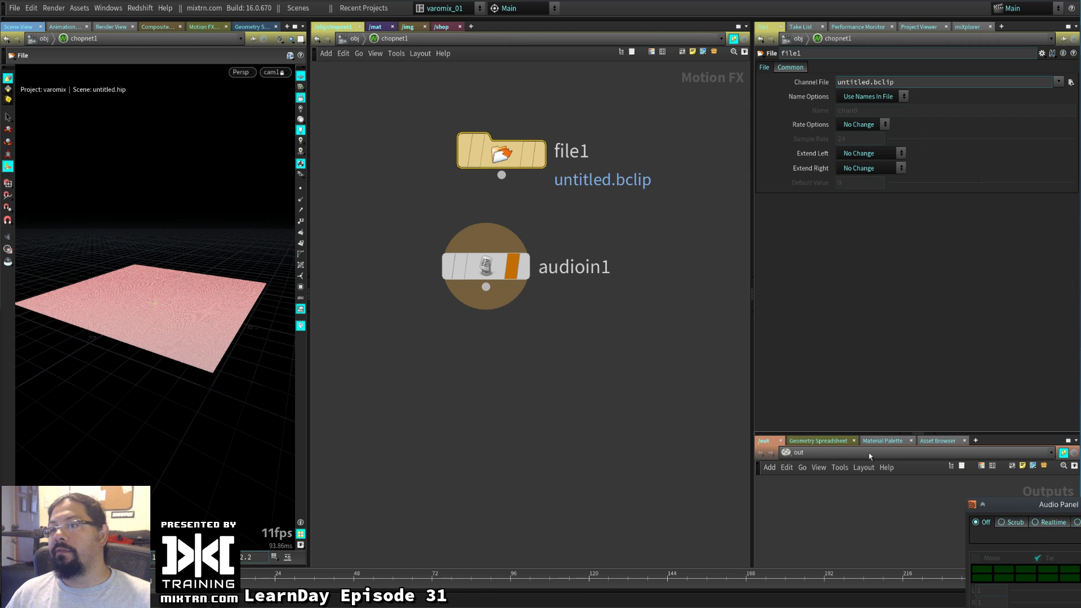
left_click_drag(1070, 503, 650, 199)
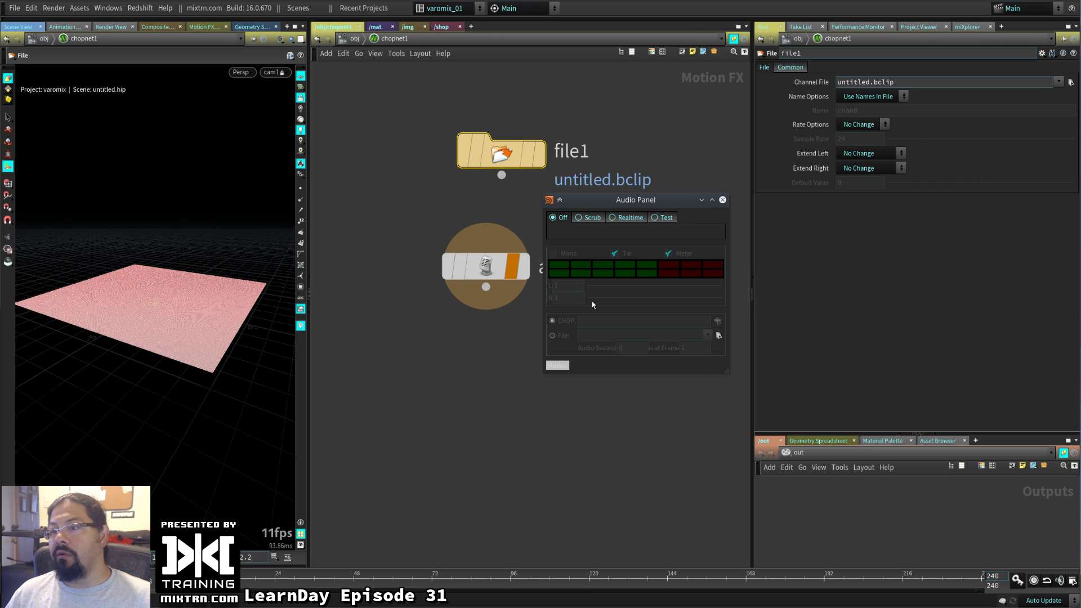
left_click(612, 218)
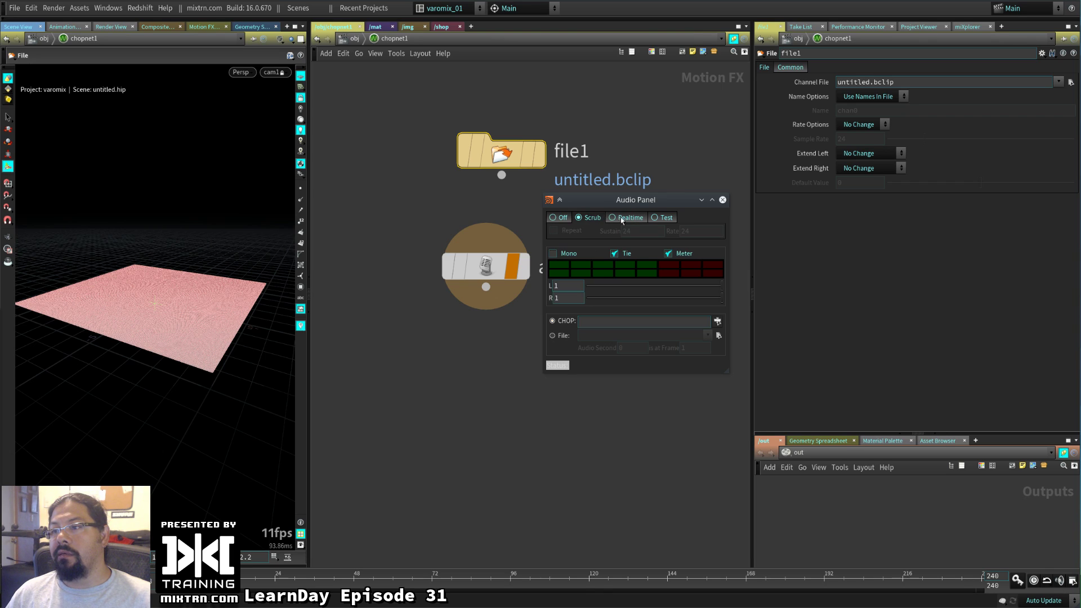
left_click(591, 217)
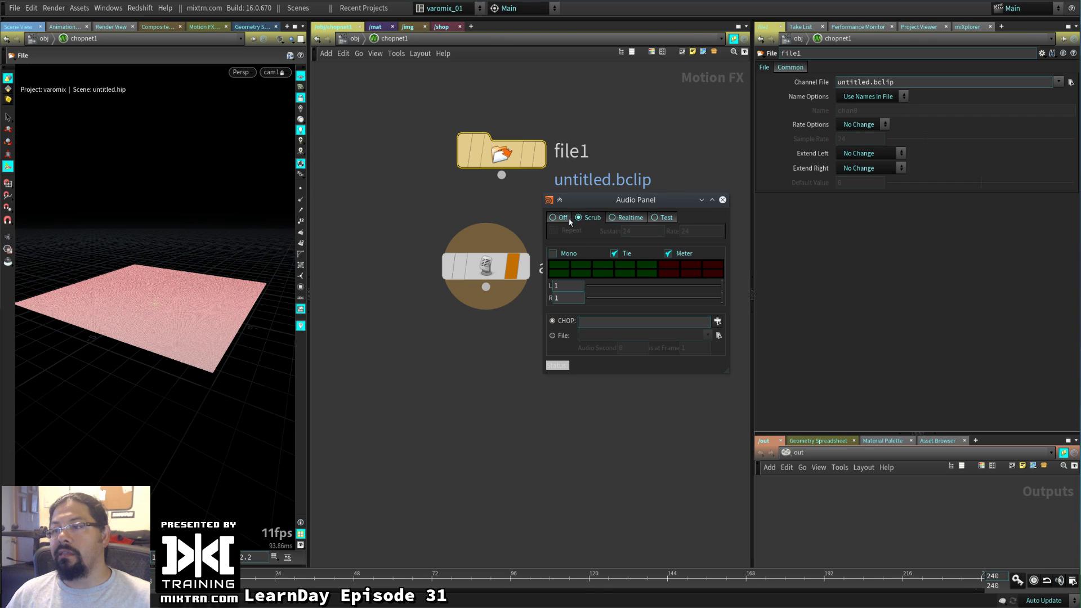
left_click(614, 217)
left_click(663, 218)
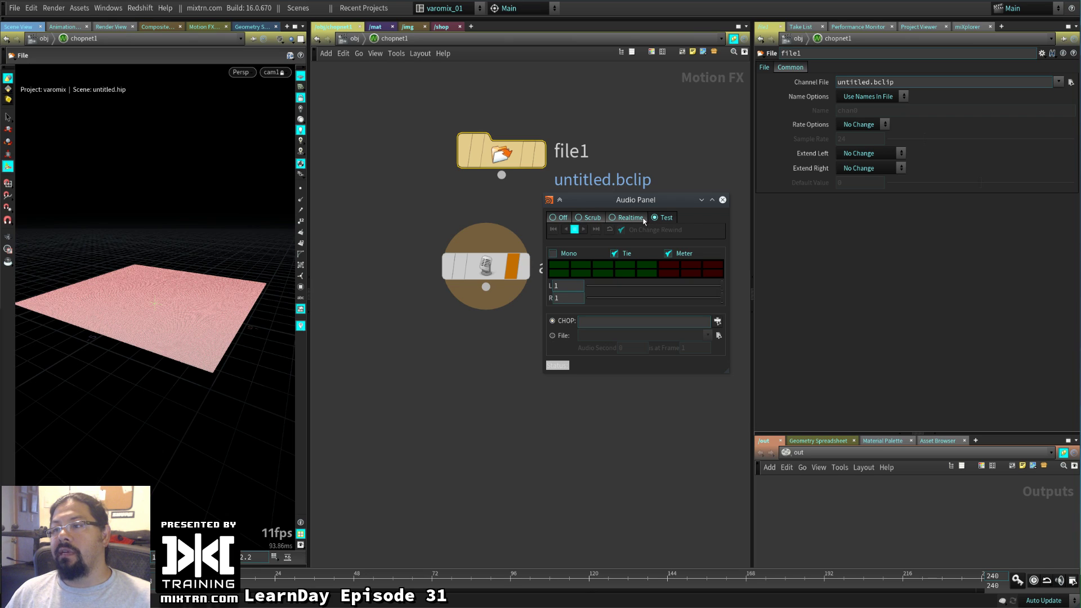
left_click(590, 218)
left_click(626, 217)
left_click(552, 336)
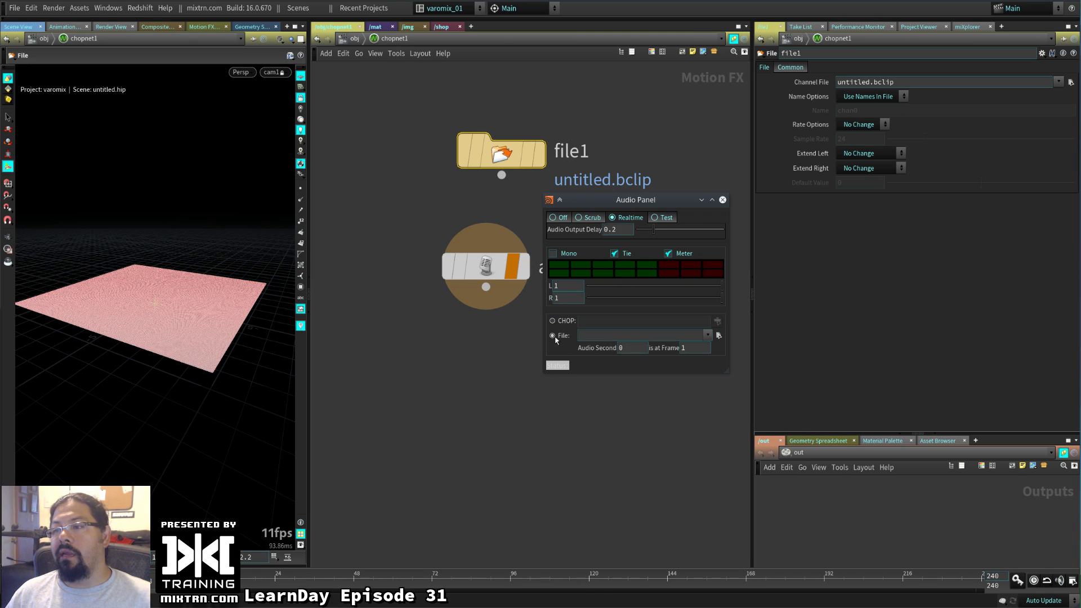
Load 01-140921_1227.wav from /media/PROJECTx_2015/WEYEZ/LIVE_REC/LIVE_REC_21_SEP/media/ as the Audio Panel's sound file
left_click(719, 336)
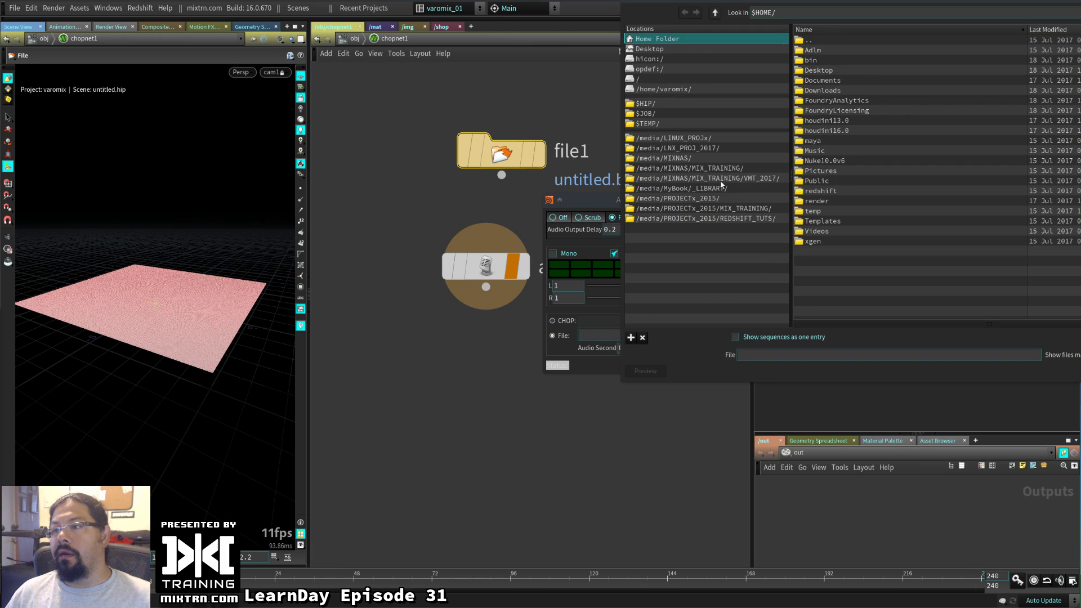
left_click(678, 198)
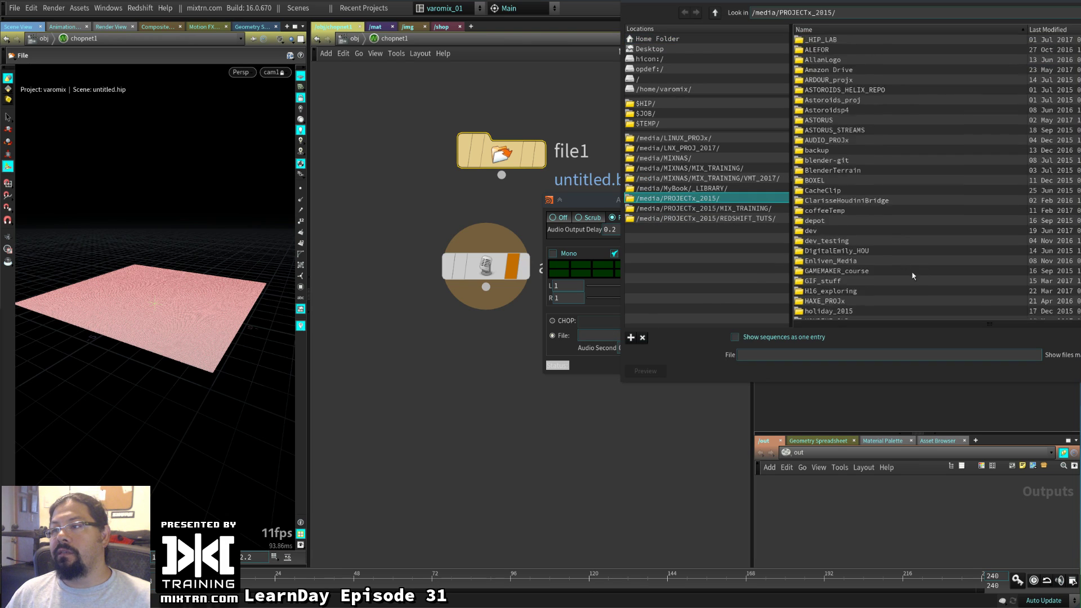
scroll(918, 275, "down", 10)
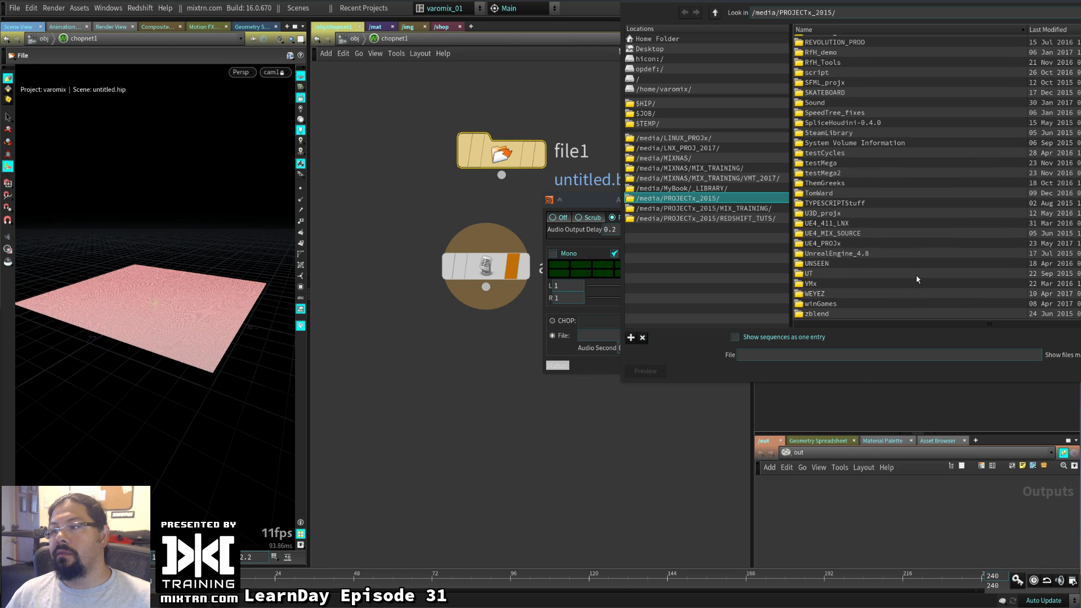
double_click(899, 293)
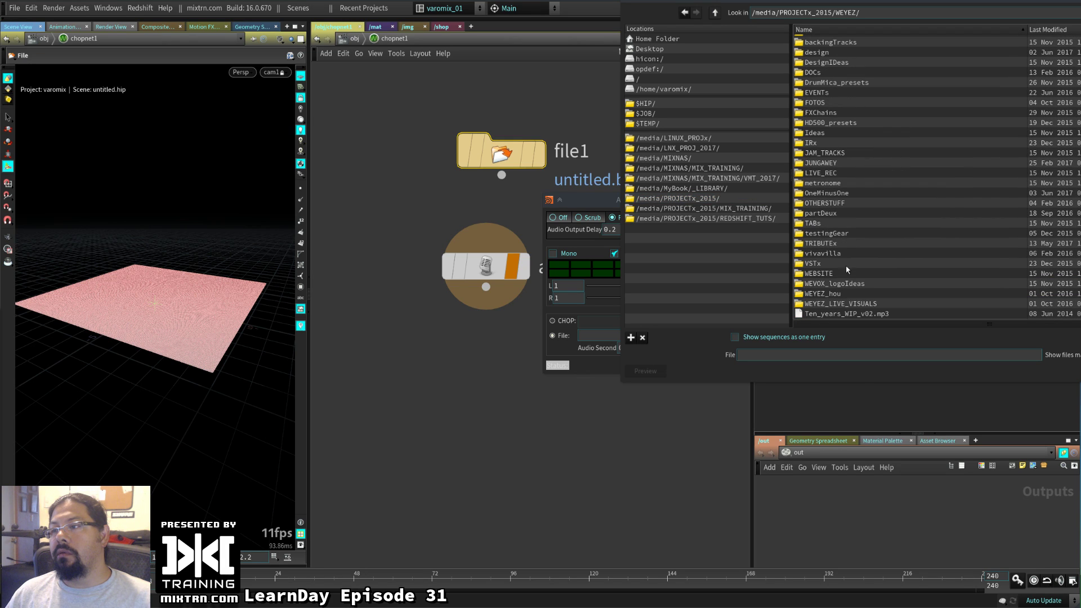
double_click(833, 174)
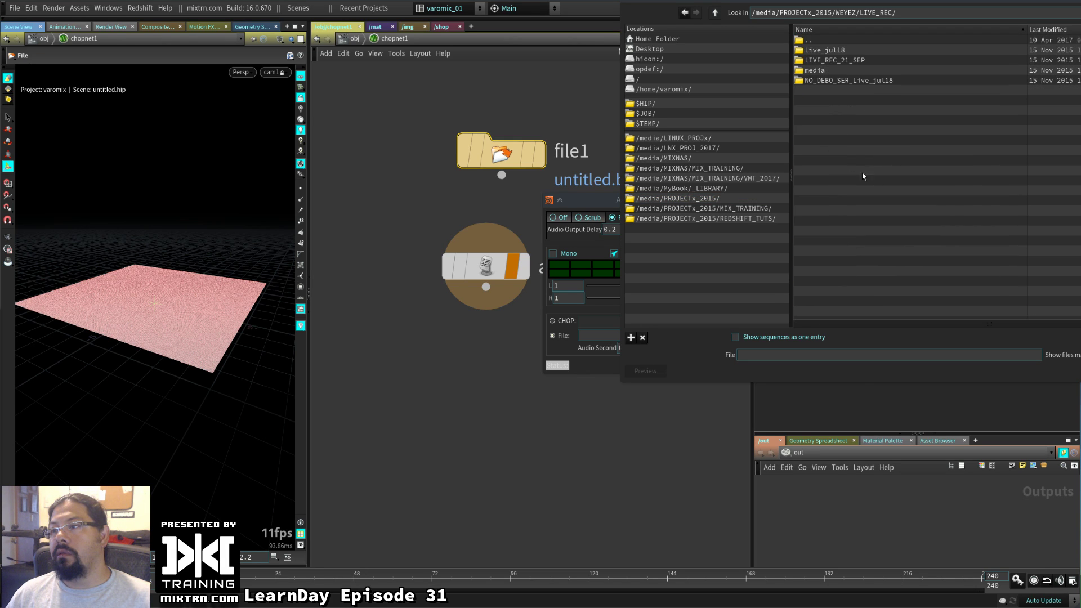
double_click(834, 58)
double_click(834, 58)
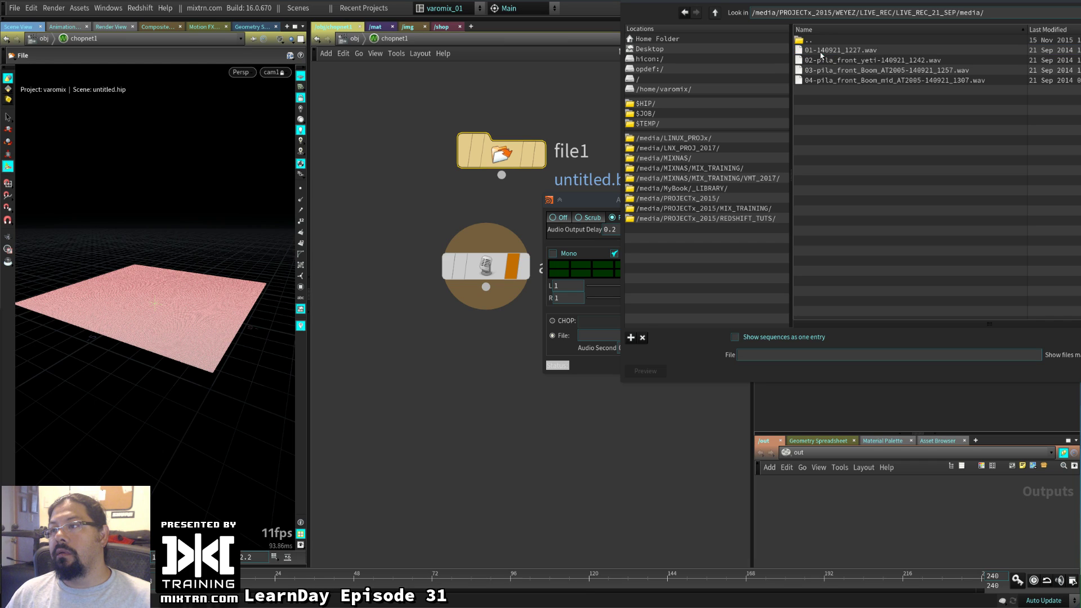
left_click(864, 63)
left_click(849, 50)
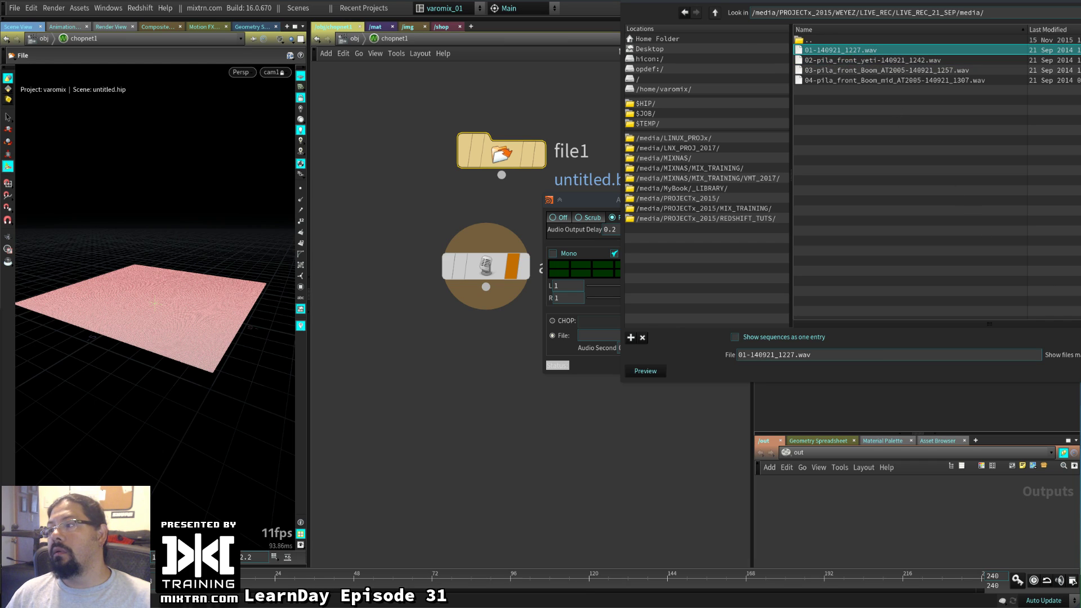
key("Return")
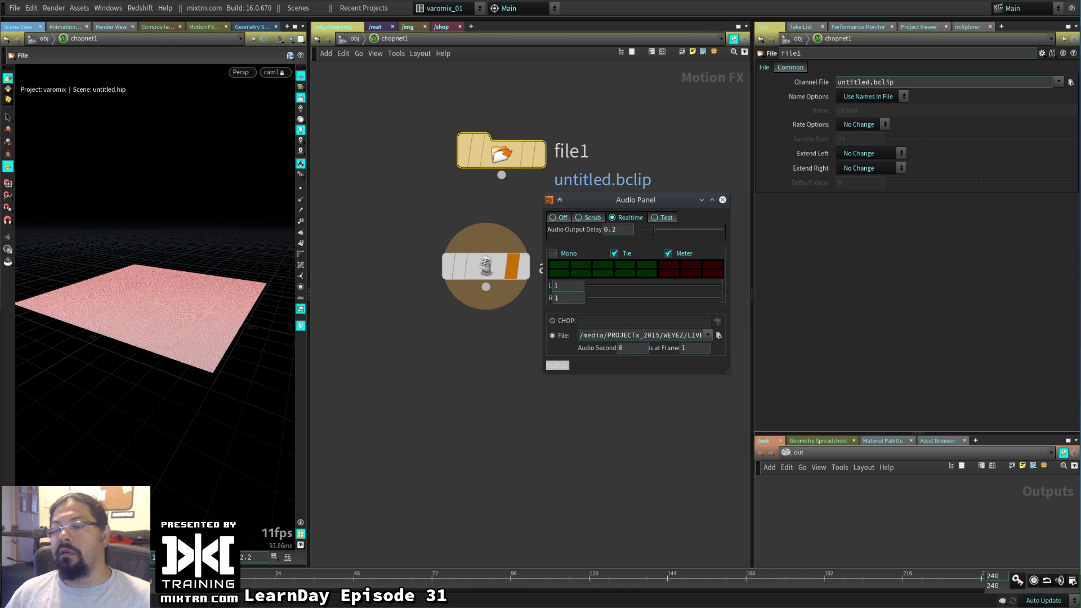
Play the timeline to test the loaded audio, close the Audio Panel and turn on real-time playback
key("Up")
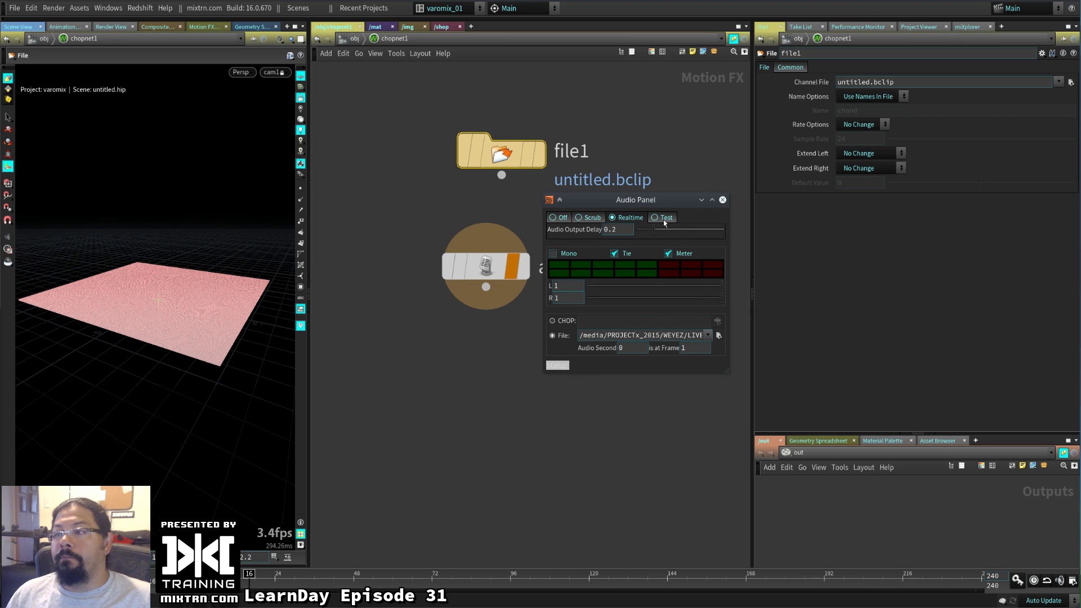
left_click(723, 201)
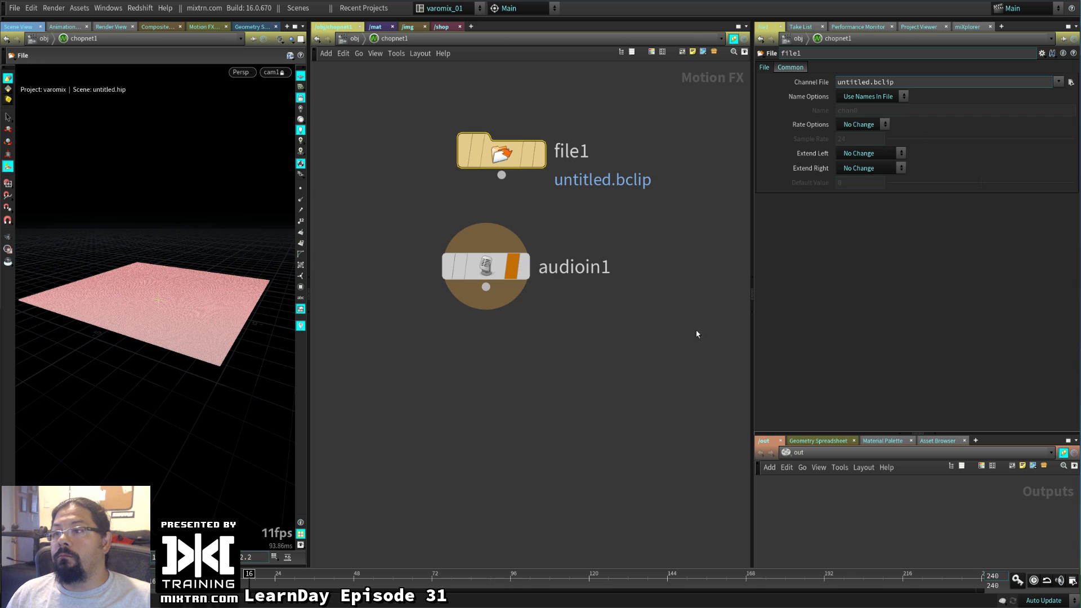
left_click(1034, 581)
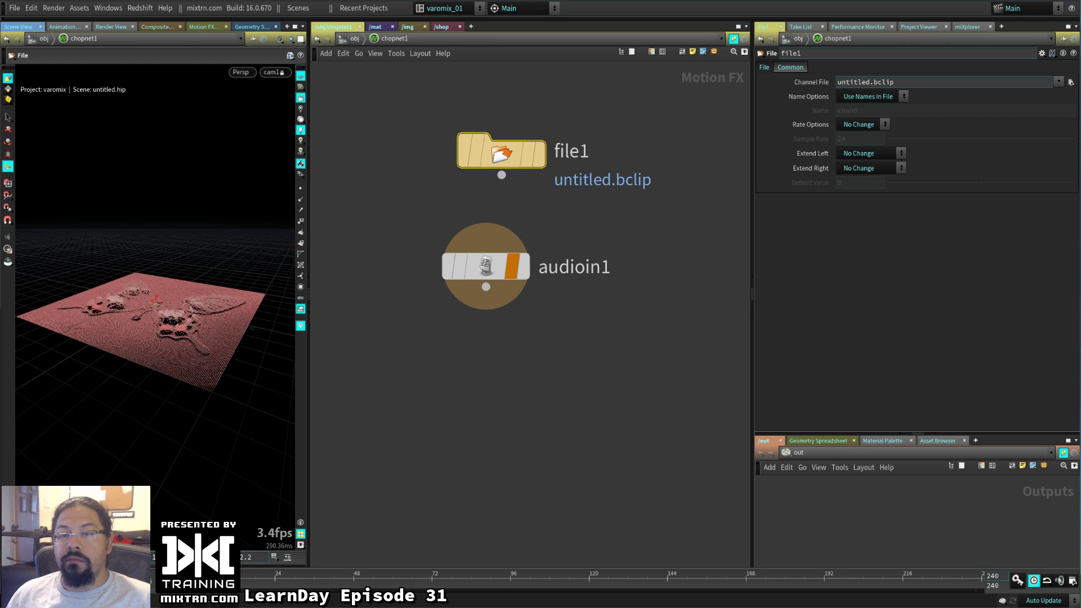
Reopen the Audio Panel and switch its playback mode from Realtime to Scrub
left_click(1058, 580)
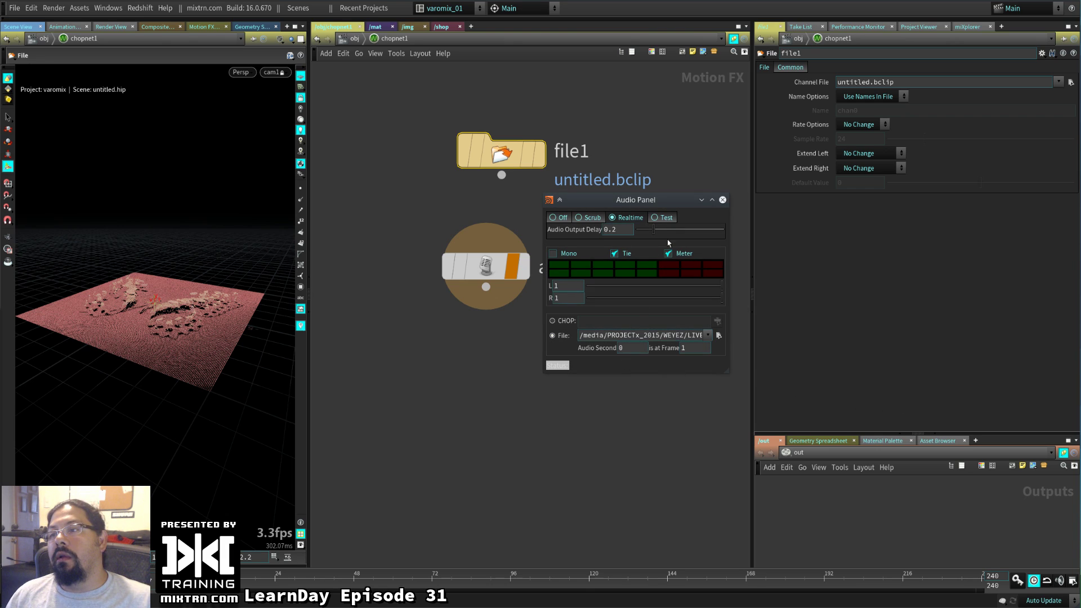
left_click(605, 219)
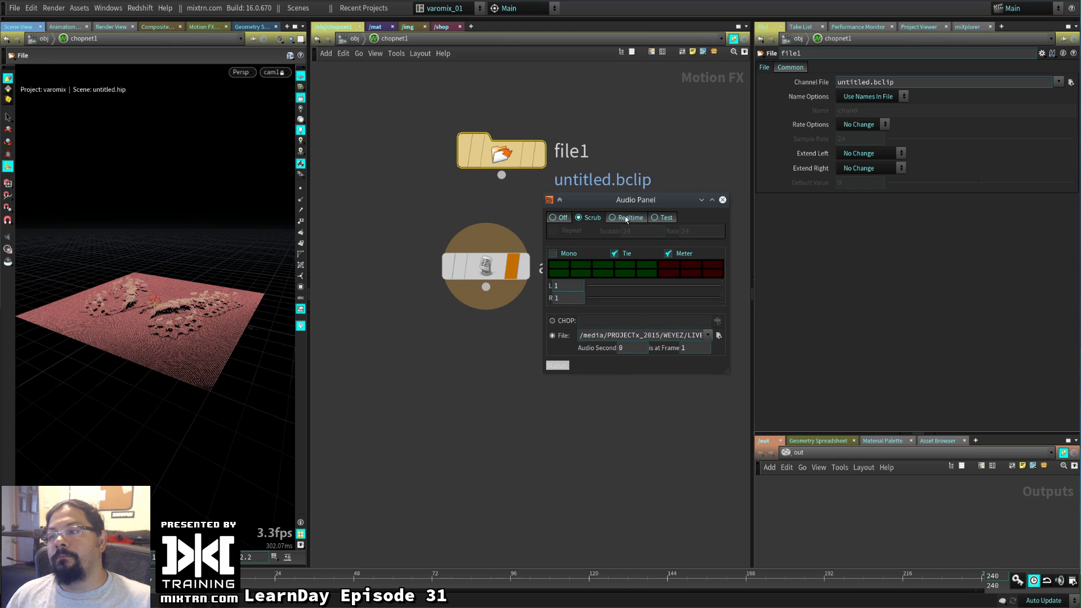
left_click(625, 217)
left_click(598, 218)
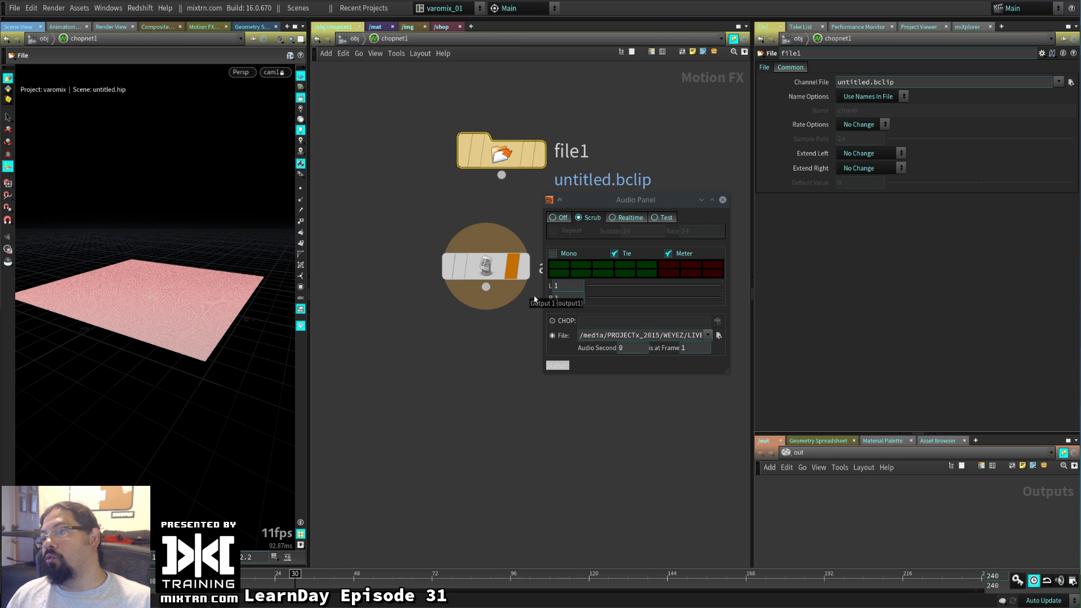
Move the Audio Panel aside, compare its Realtime and Scrub modes, and close it set to Scrub
left_click_drag(618, 199, 664, 203)
left_click(708, 223)
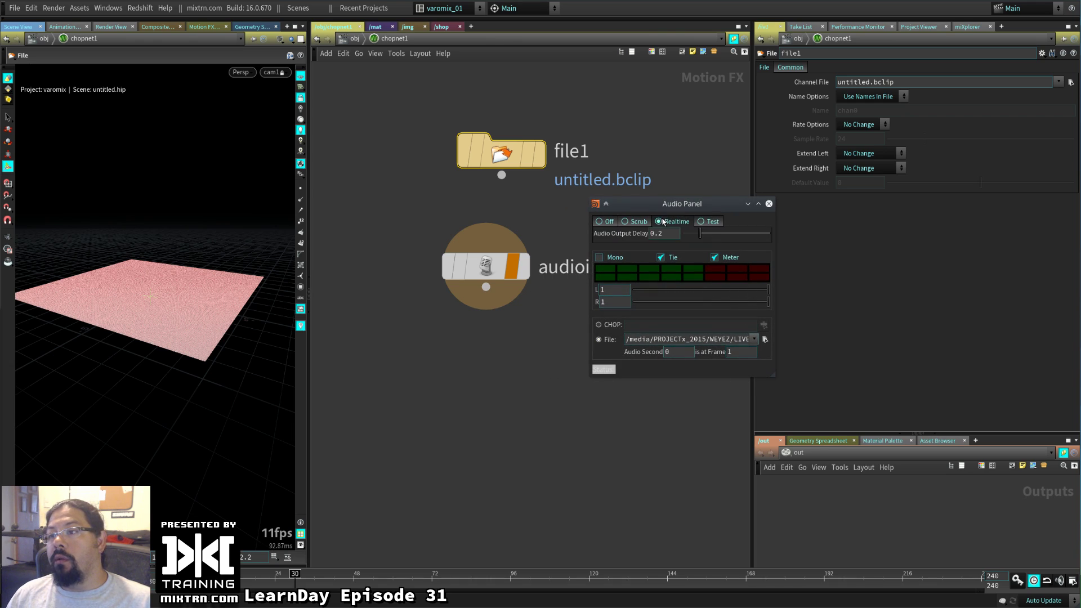
left_click(638, 223)
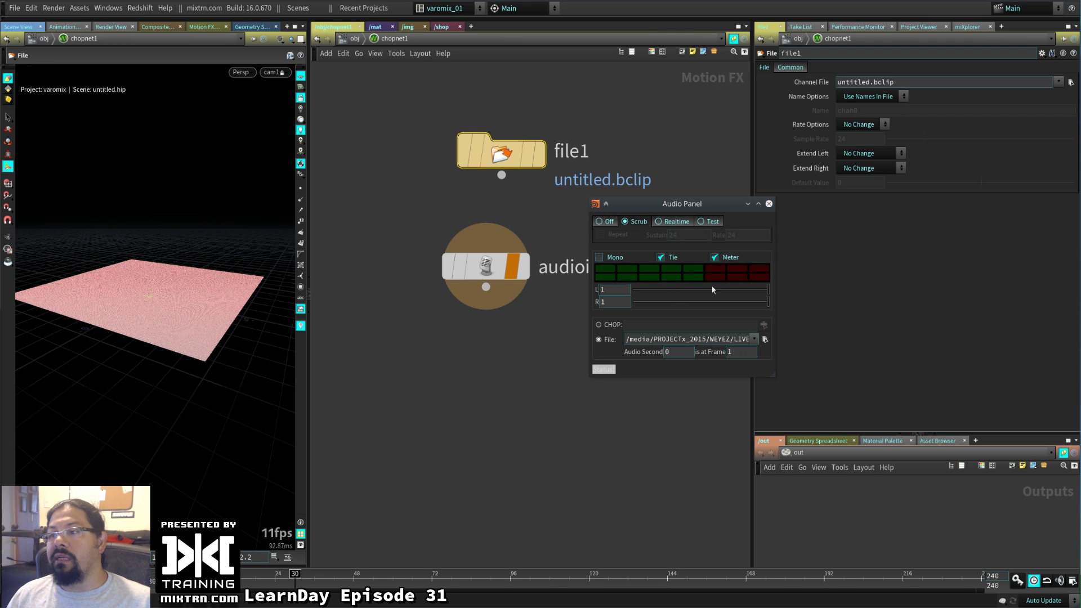
left_click(769, 203)
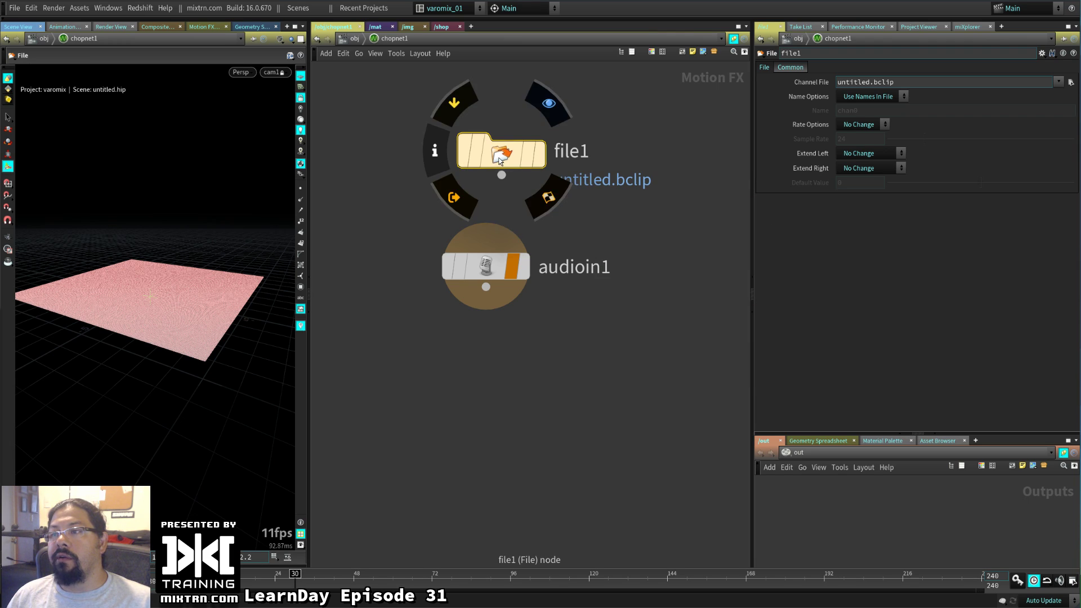
Scrub the timeline to frame 51 and set file1's Channel File to the WAV path copied from the Audio Panel
left_click(1073, 582)
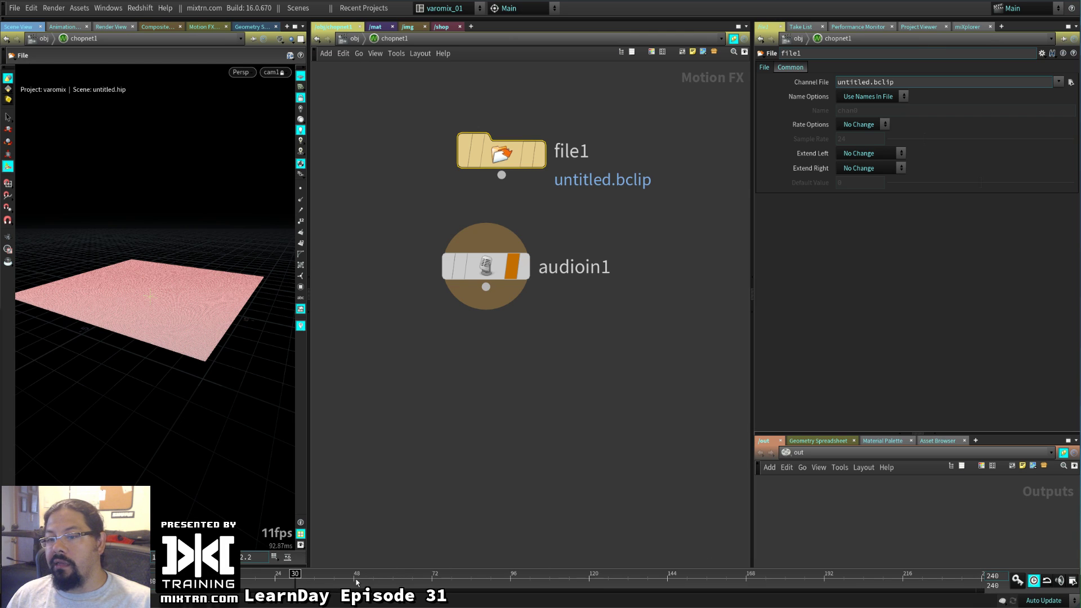
mouse_move(355, 580)
left_mouse_down()
mouse_move(651, 578)
mouse_move(363, 578)
left_mouse_up()
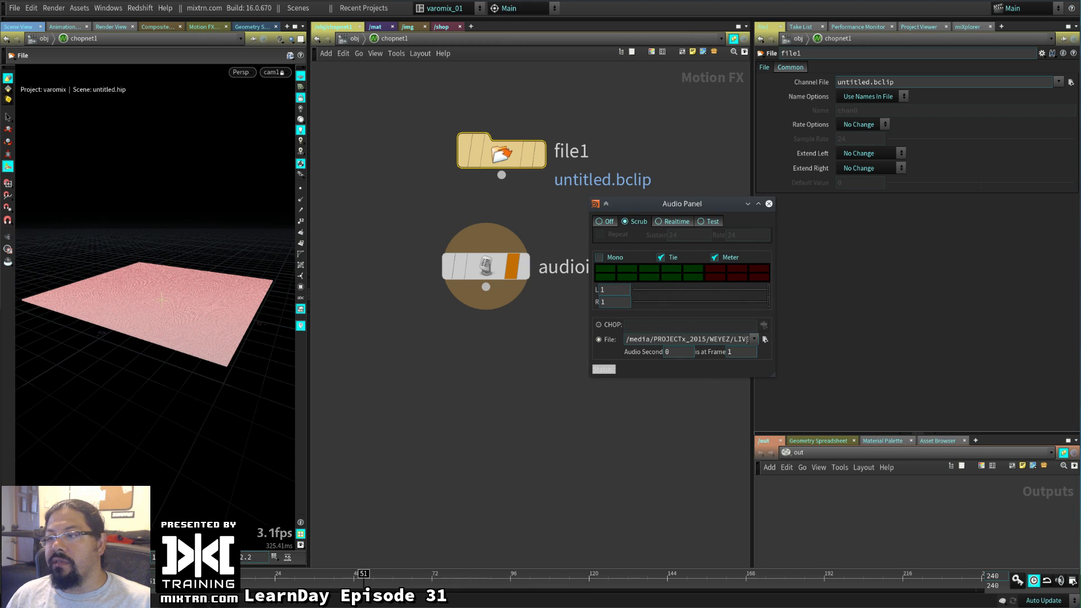
left_click(748, 340)
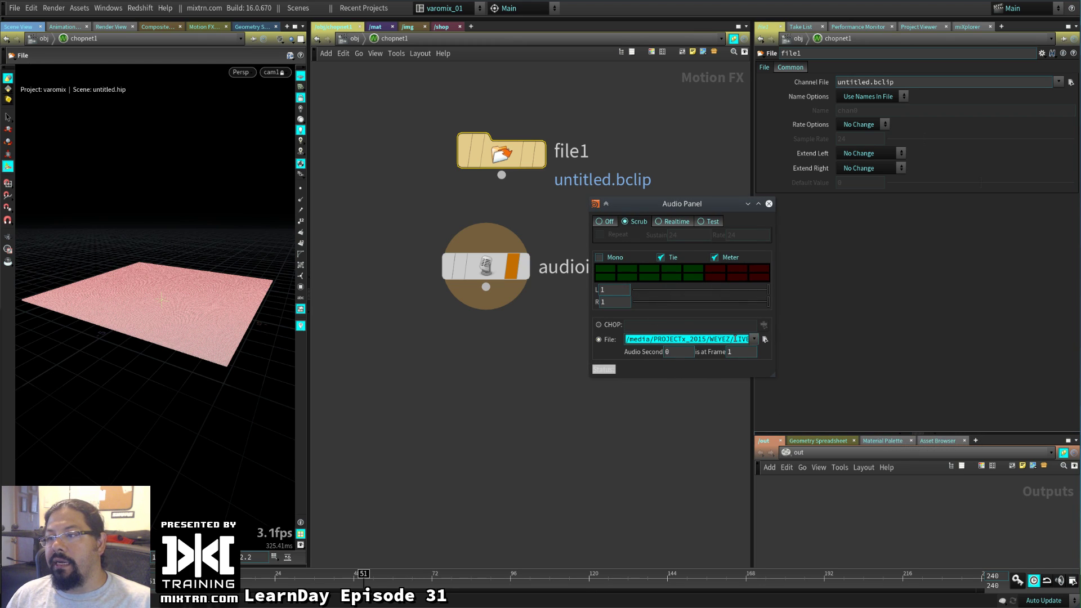
left_click(769, 204)
left_click_drag(893, 83, 694, 94)
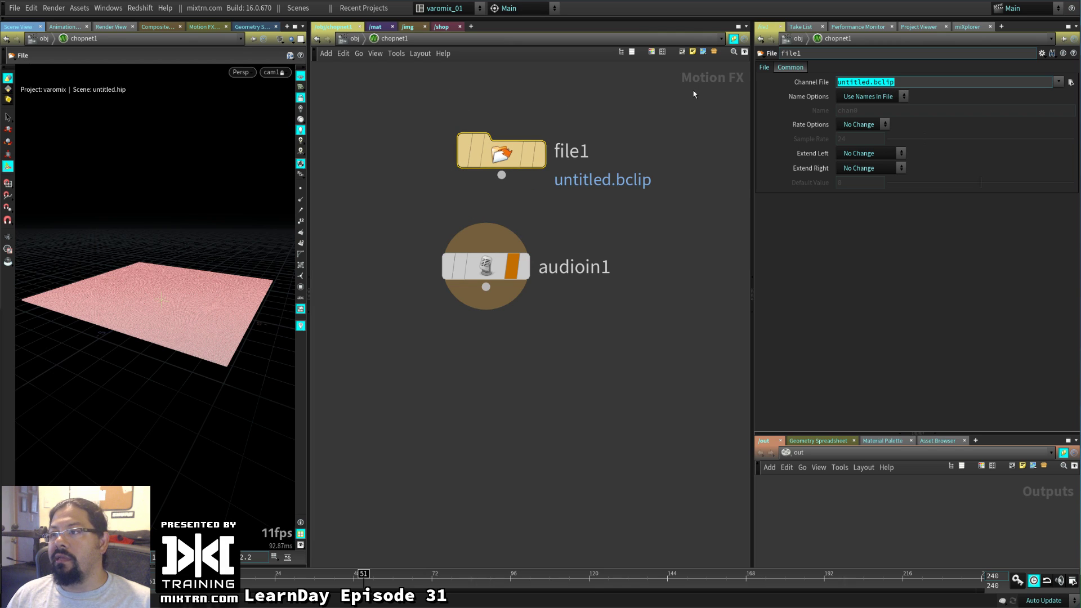
key("ctrl+v")
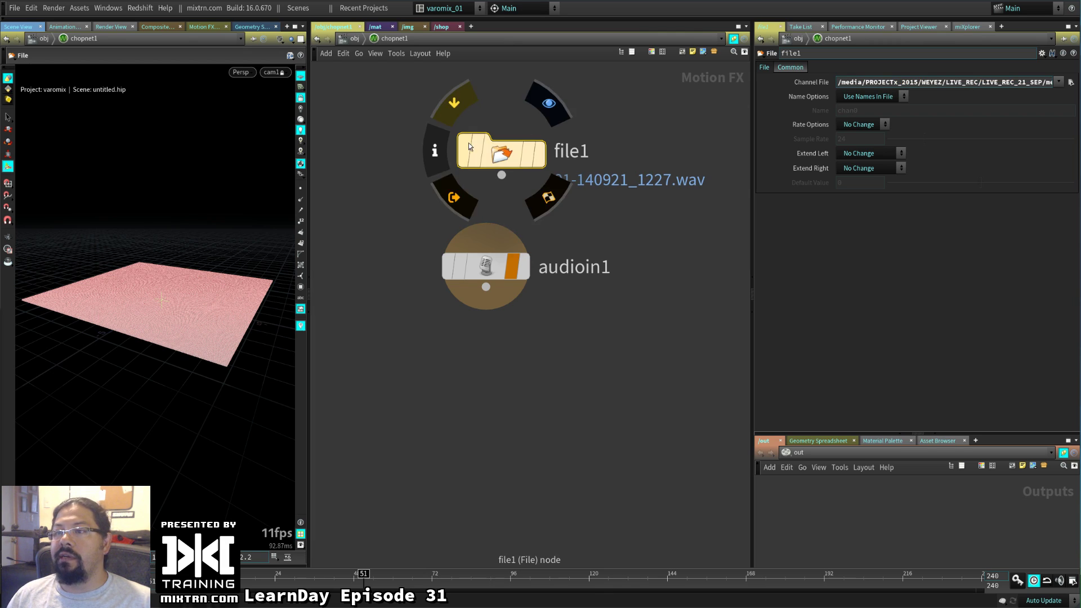
Display file1 in a widened Motion FX View, inspect its node info, and select the audioin1 node
left_click(202, 27)
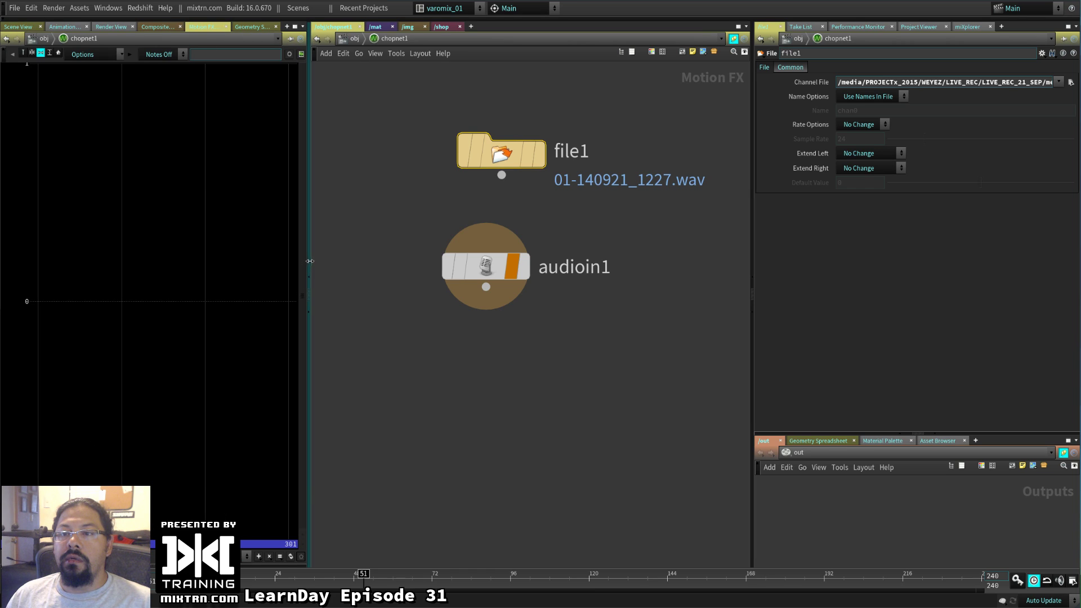
left_click_drag(307, 273, 438, 273)
left_click_drag(604, 160, 600, 190)
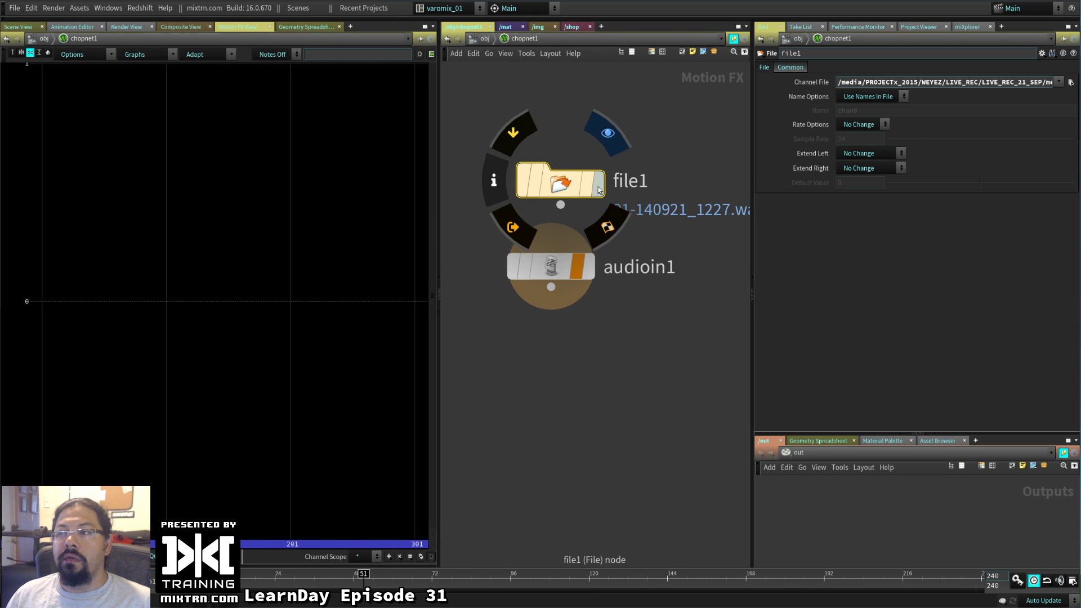
middle_click(561, 186)
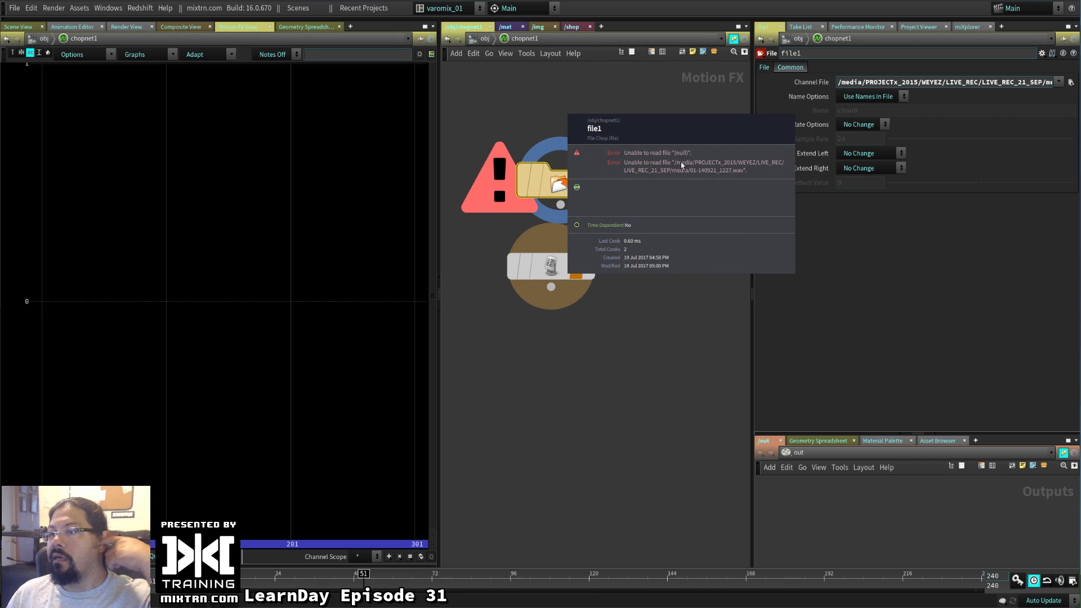
left_click(550, 265)
Switch to the browser with cmivfx.com, enlarge its window and search the site for "tricks"
left_click(617, 409)
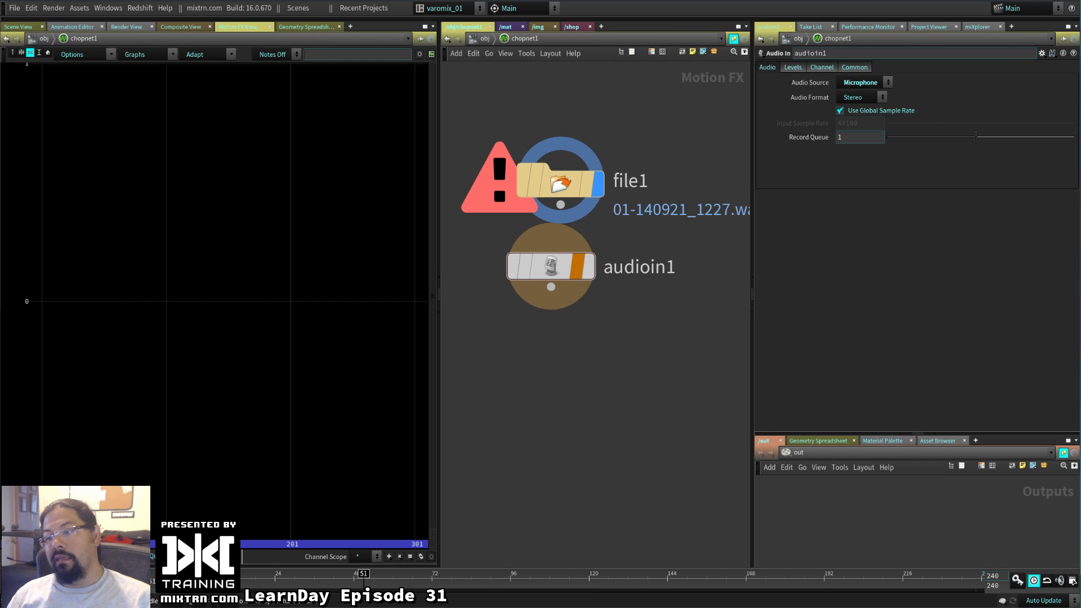
left_click_drag(629, 354, 695, 98)
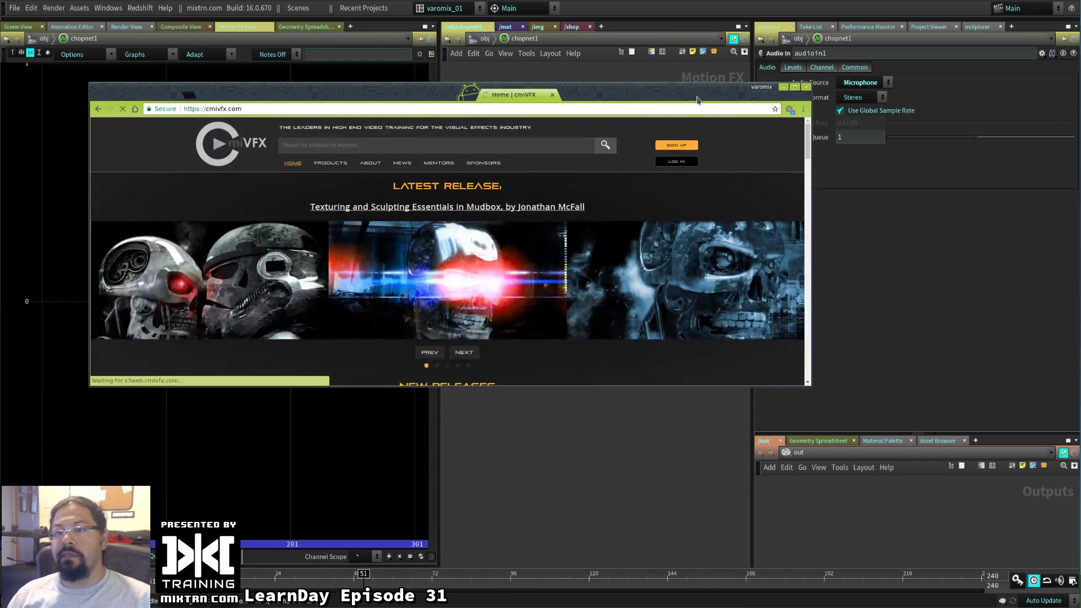
left_click_drag(810, 386, 964, 562)
left_click(490, 147)
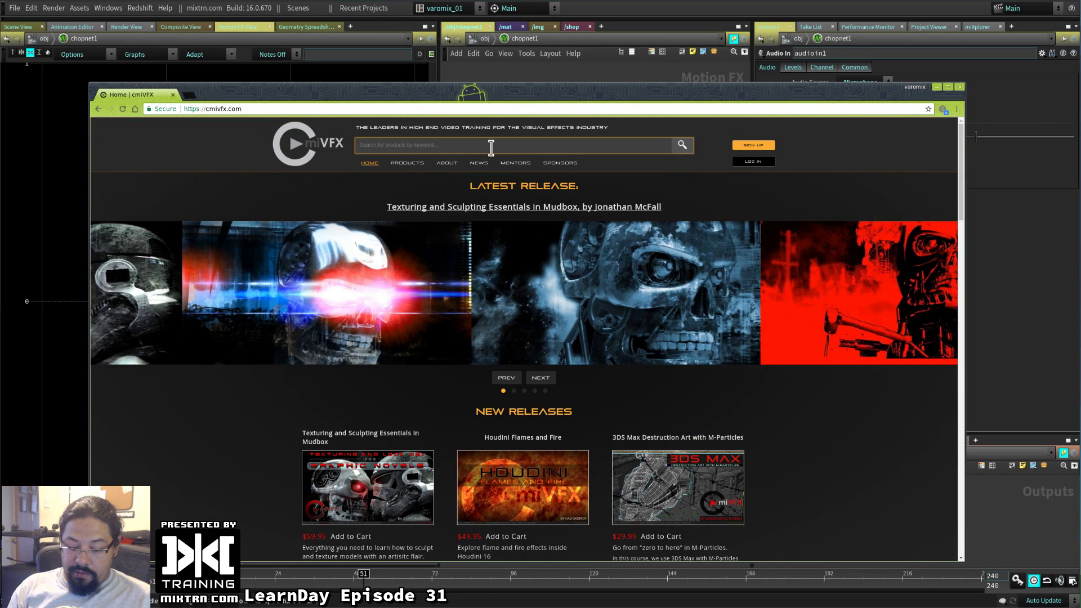
type("tricks")
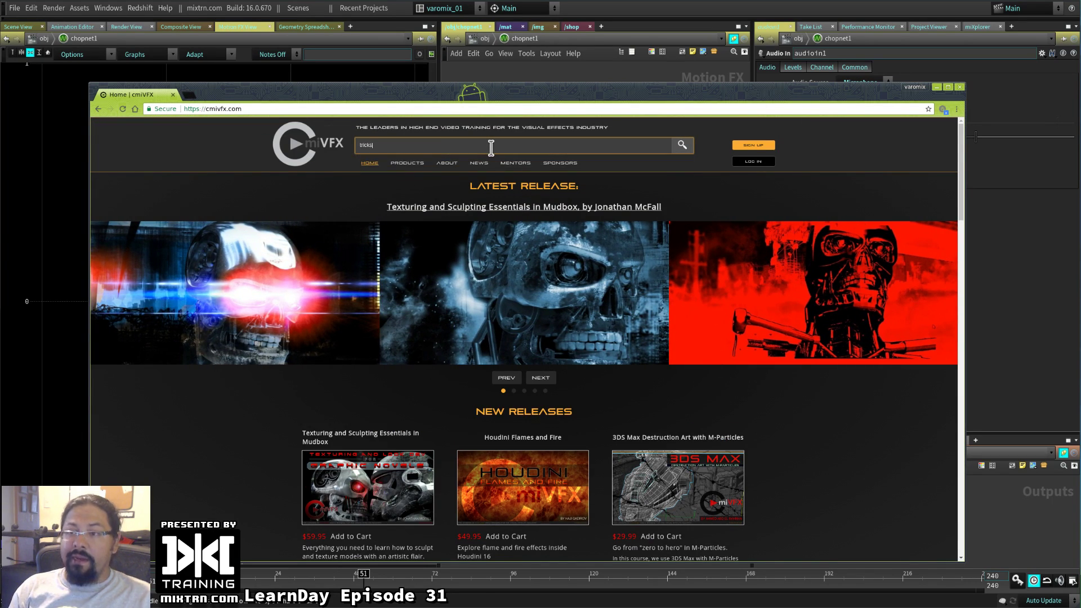
key("Return")
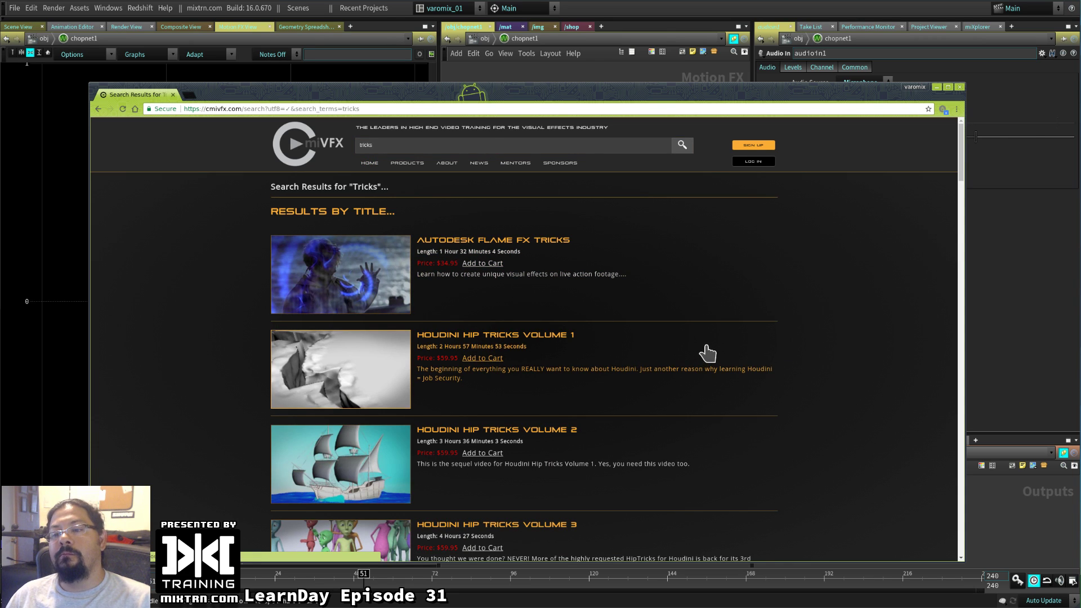
Find Houdini Hip Tricks Volume 4 in the search results and open its product page
scroll(704, 352, "down", 6)
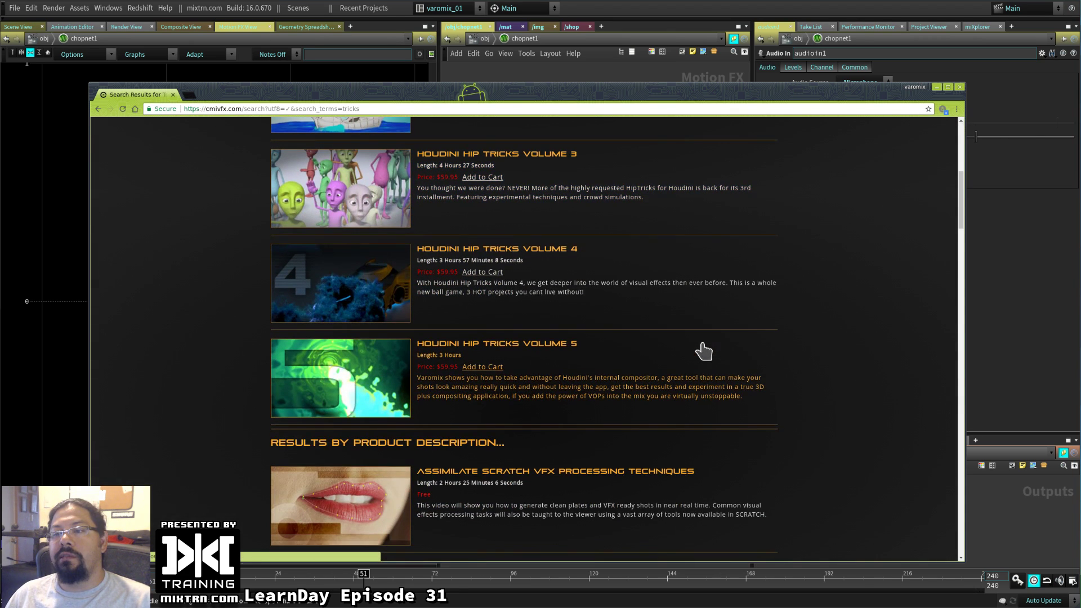
scroll(699, 346, "up", 2)
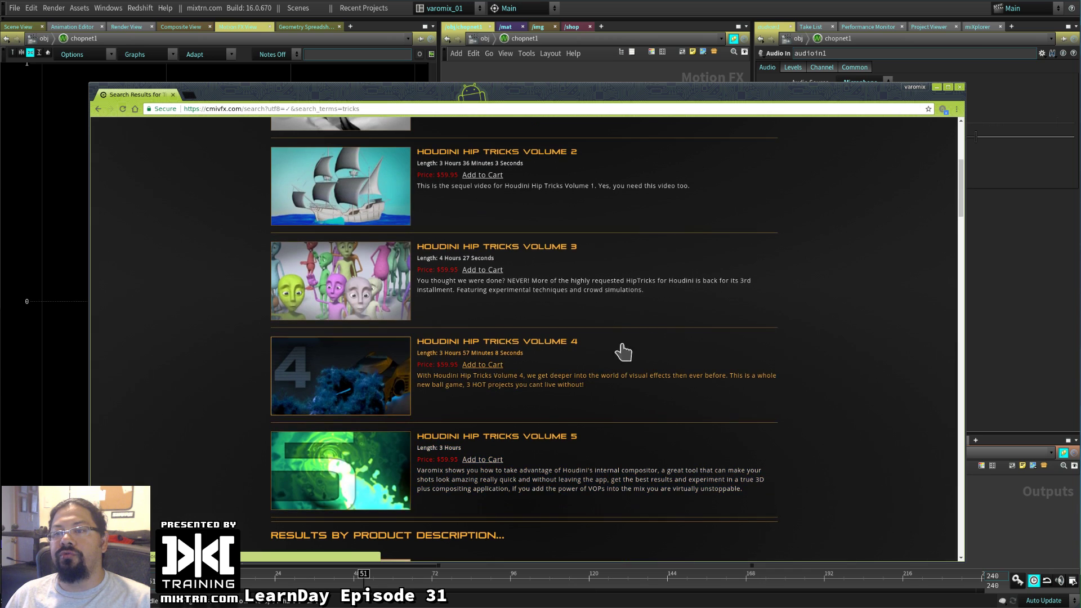
left_click(565, 342)
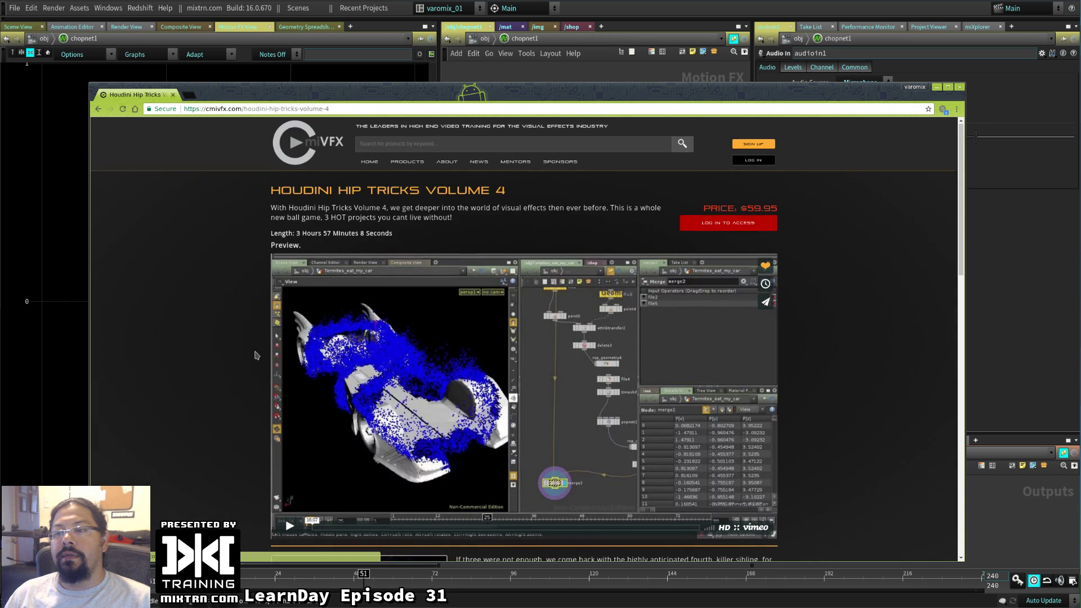
Find the chapter heading "Realtime Motion Graphics Driven by Music", highlight it and zoom the page to 125%
scroll(244, 353, "down", 6)
scroll(409, 307, "up", 3)
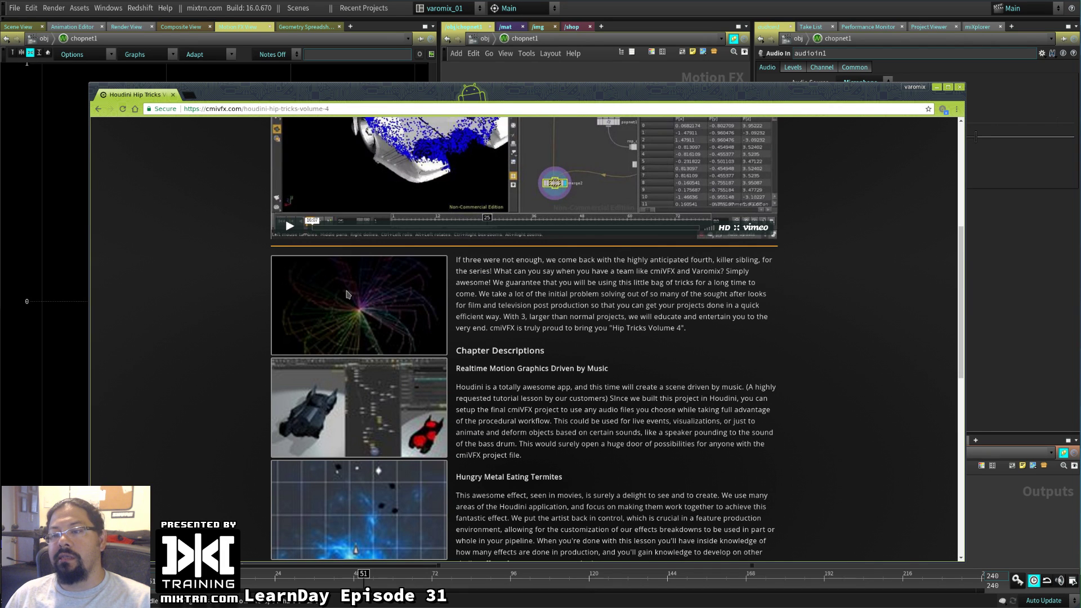
scroll(358, 302, "down", 4)
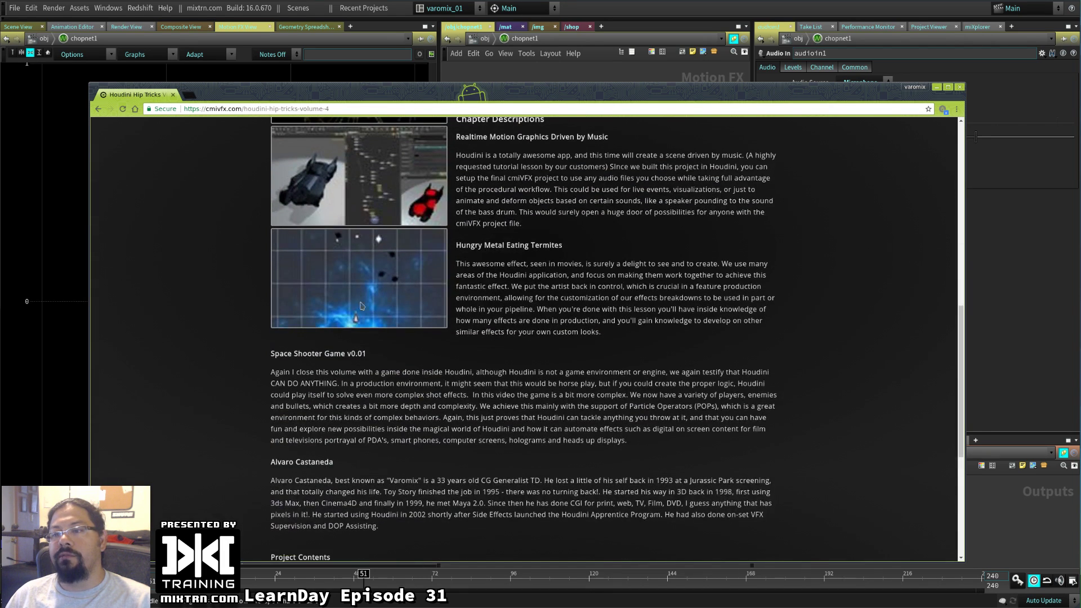
scroll(453, 348, "up", 3)
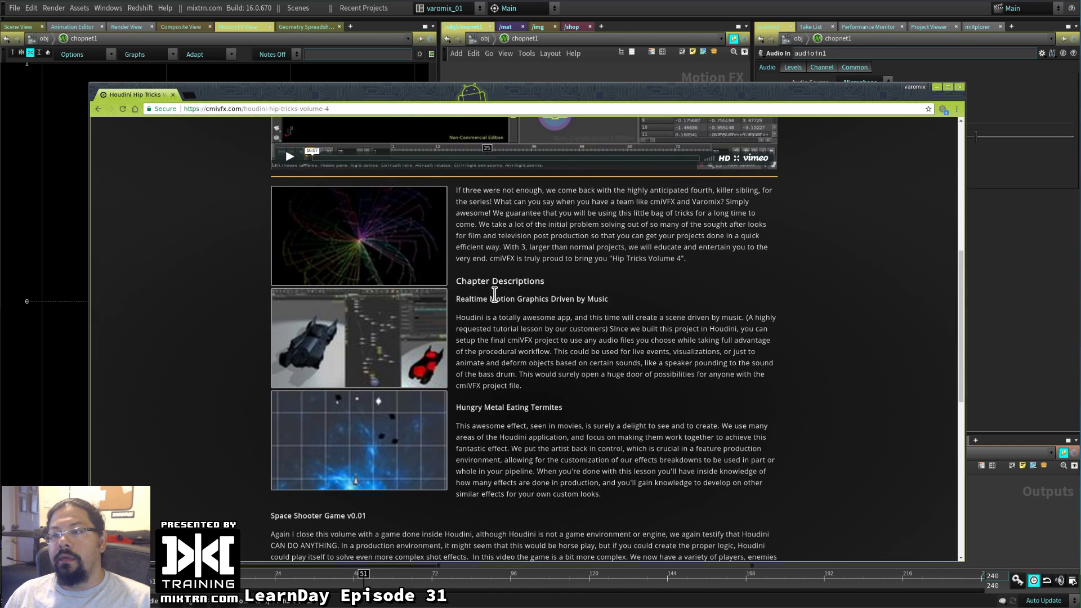
left_click_drag(458, 297, 606, 299)
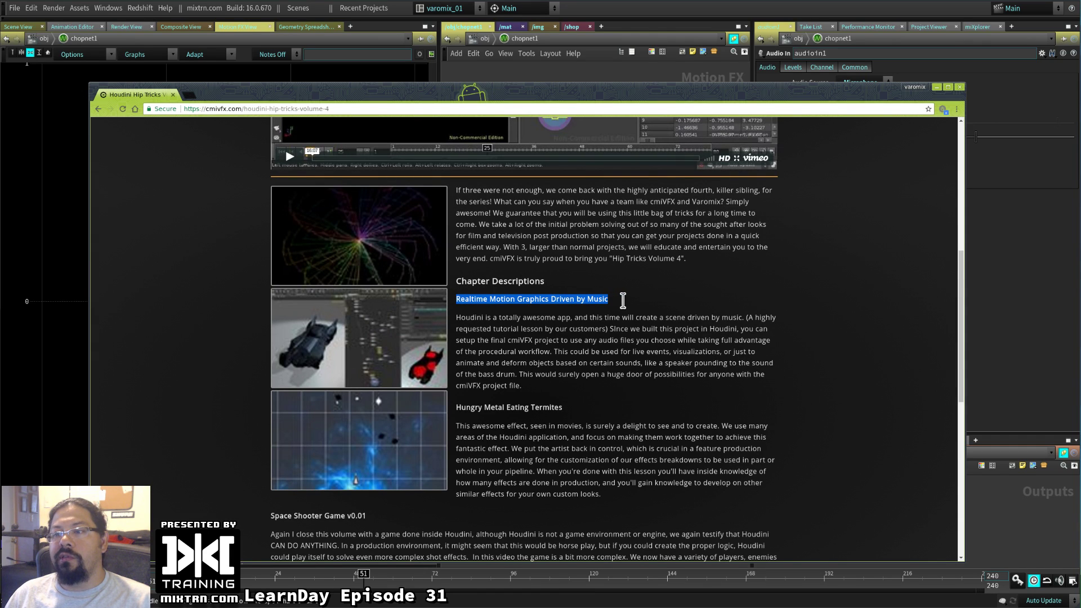
scroll(613, 307, "up", 2, "ctrl")
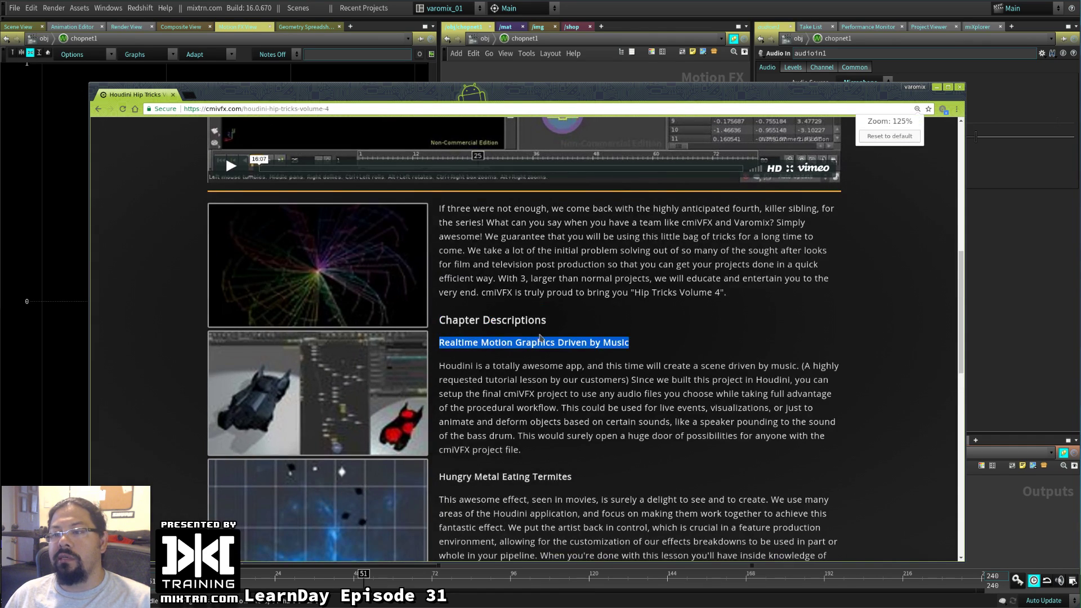
Look through the Volume 4 page's preview, chapter descriptions and project contents, and close the browser
scroll(536, 344, "up", 5)
scroll(330, 455, "down", 2)
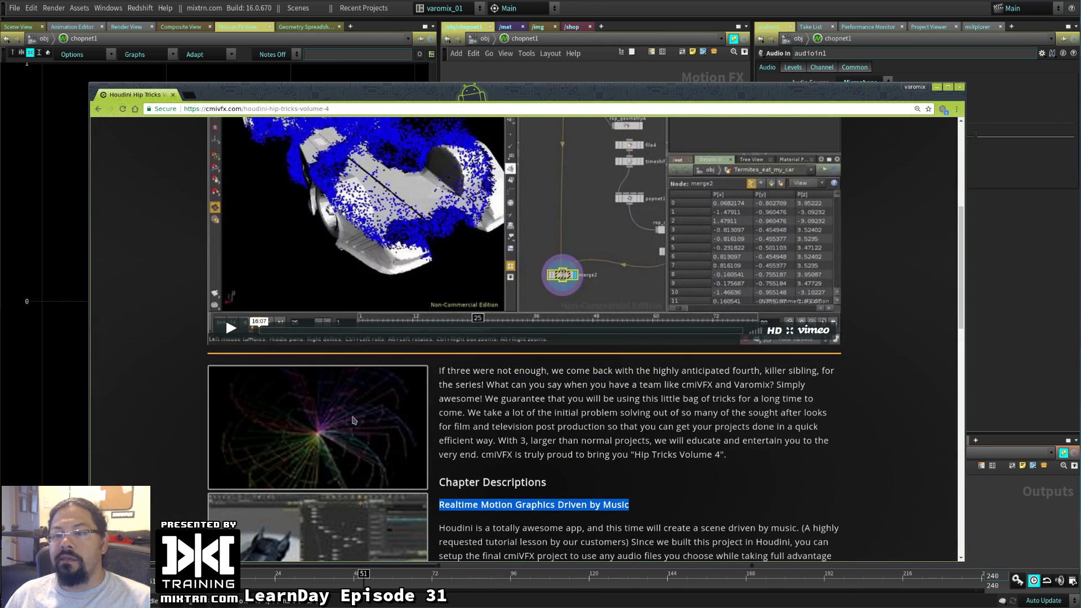
scroll(626, 434, "down", 2)
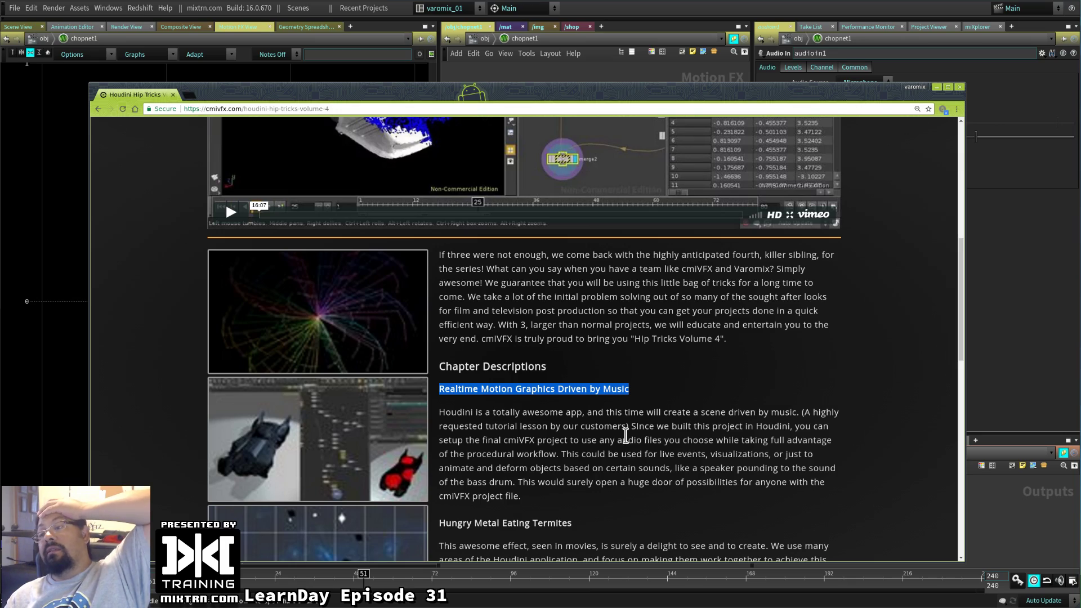
scroll(625, 434, "down", 6)
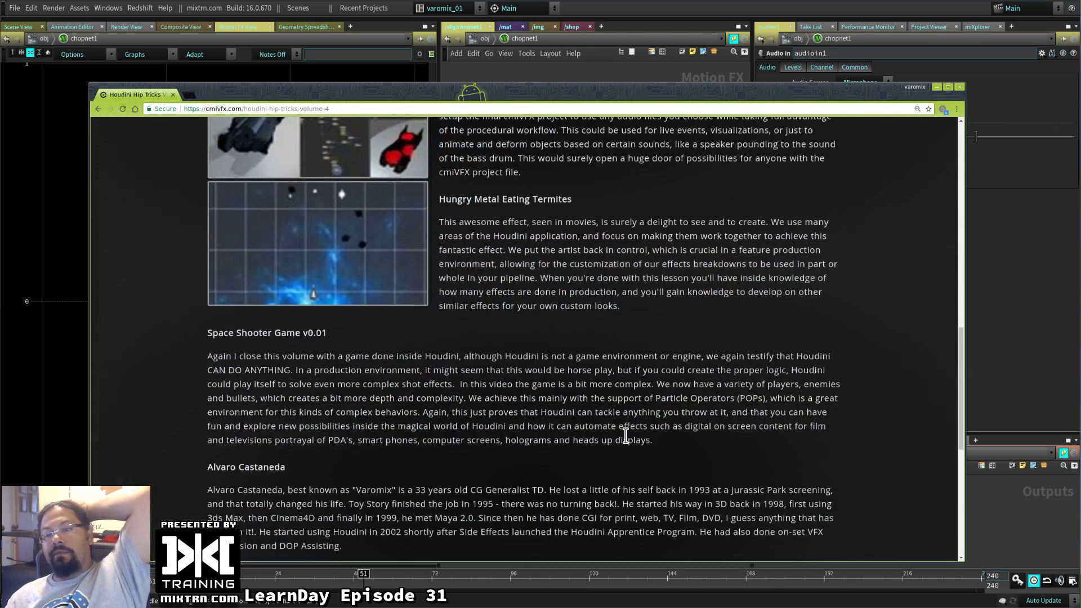
scroll(626, 434, "down", 6)
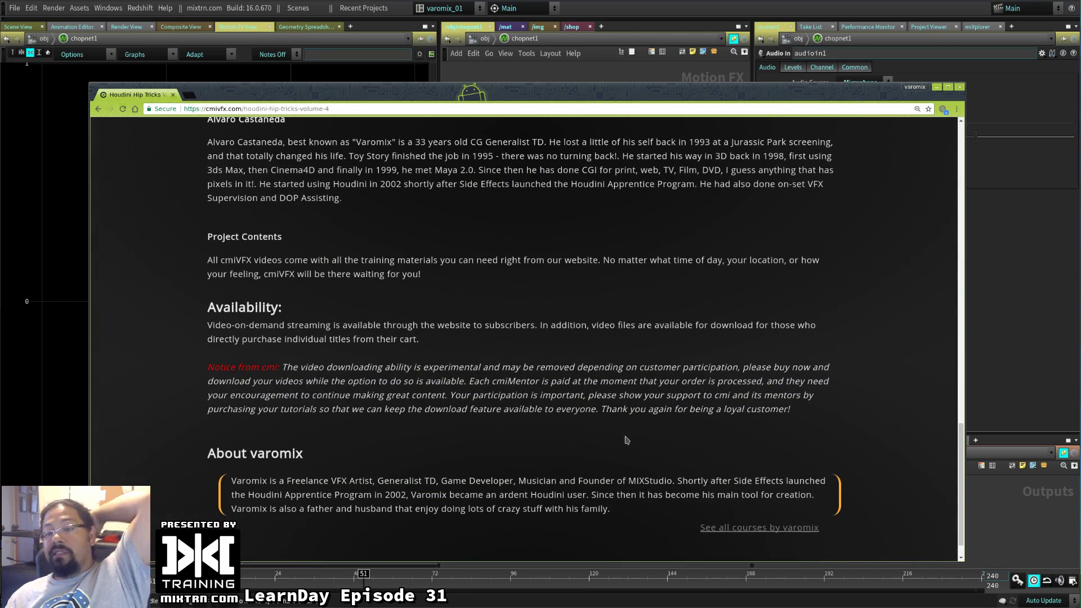
scroll(625, 438, "up", 12)
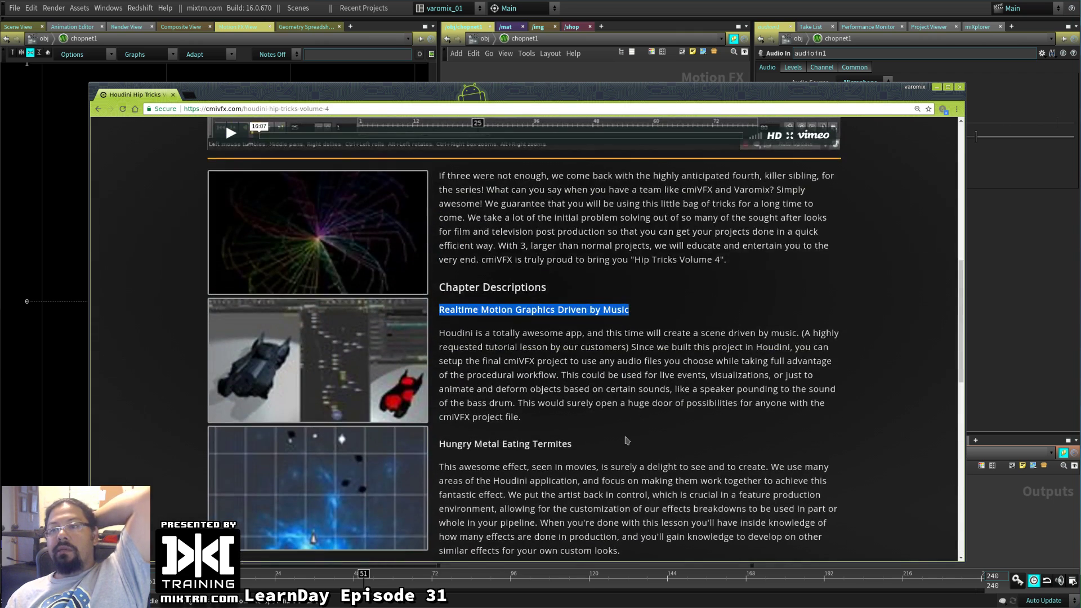
scroll(627, 440, "up", 3)
left_click(496, 108)
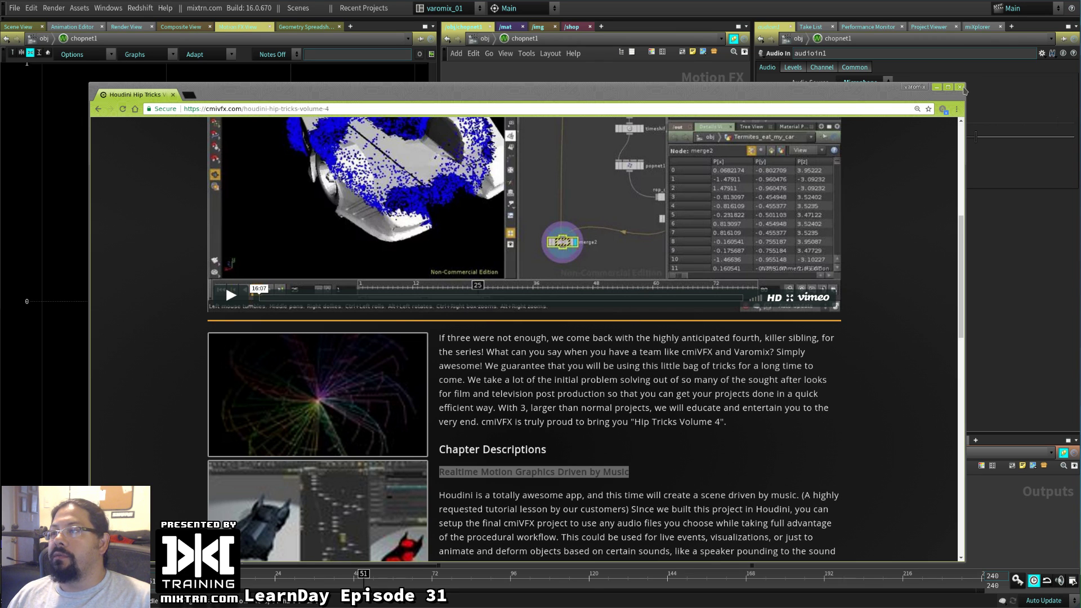
left_click(960, 89)
Set the Audio Source of audioin1 to Line
mouse_move(536, 314)
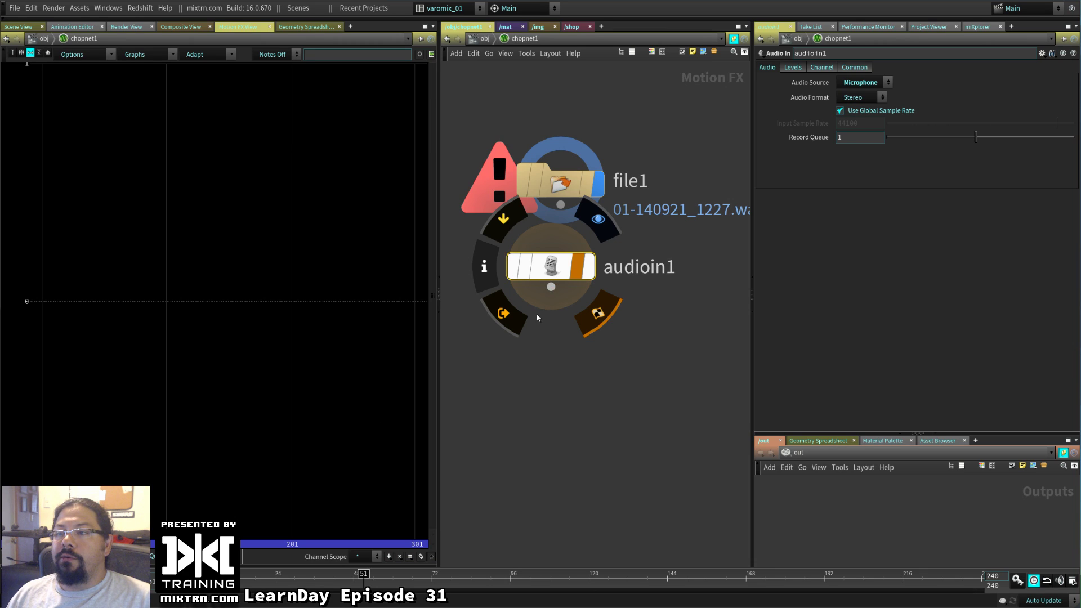
left_click(885, 85)
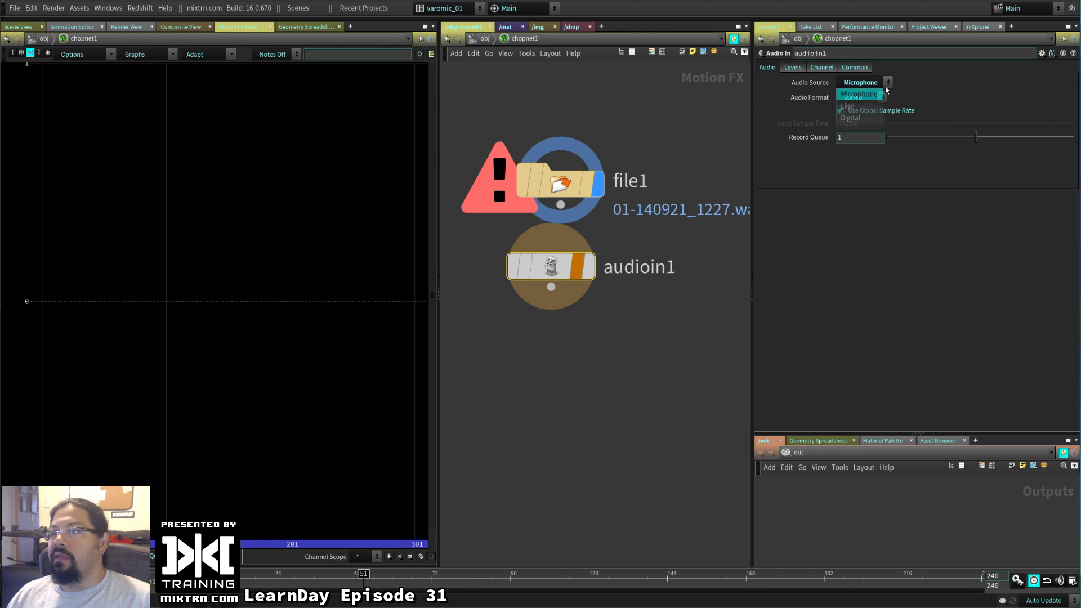
left_click(881, 95)
left_click(885, 85)
left_click(875, 94)
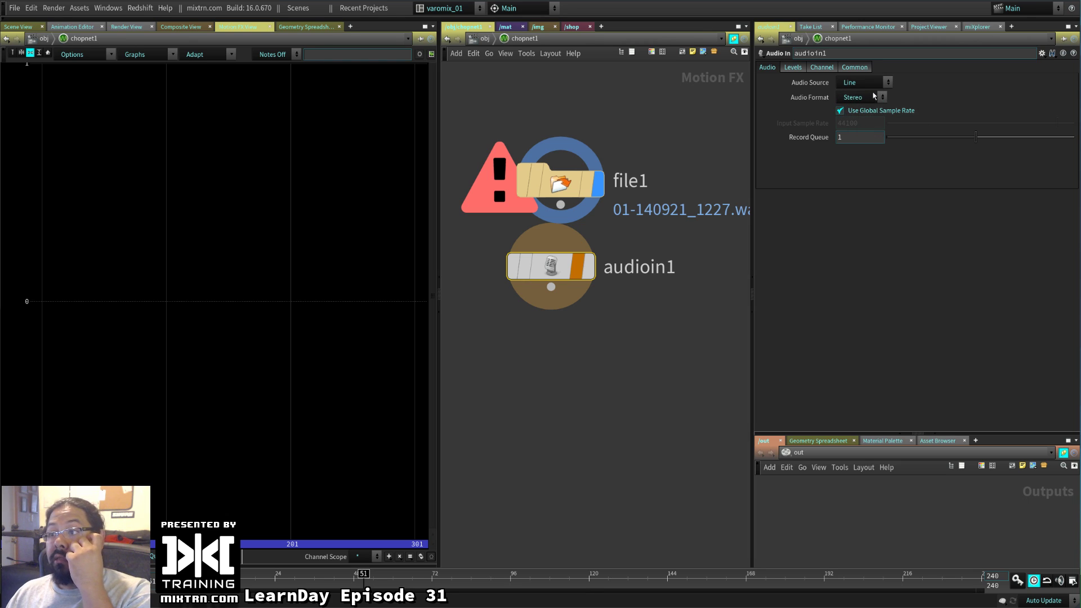
Review the Levels, Channel and Common parameters of audioin1
left_click(792, 67)
left_click(822, 67)
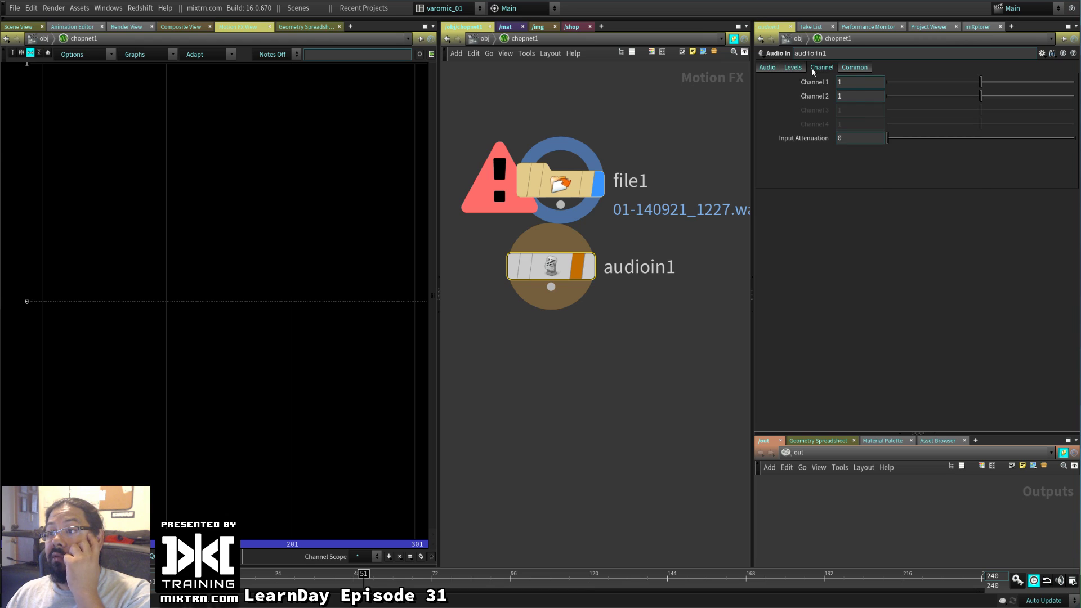
left_click(847, 69)
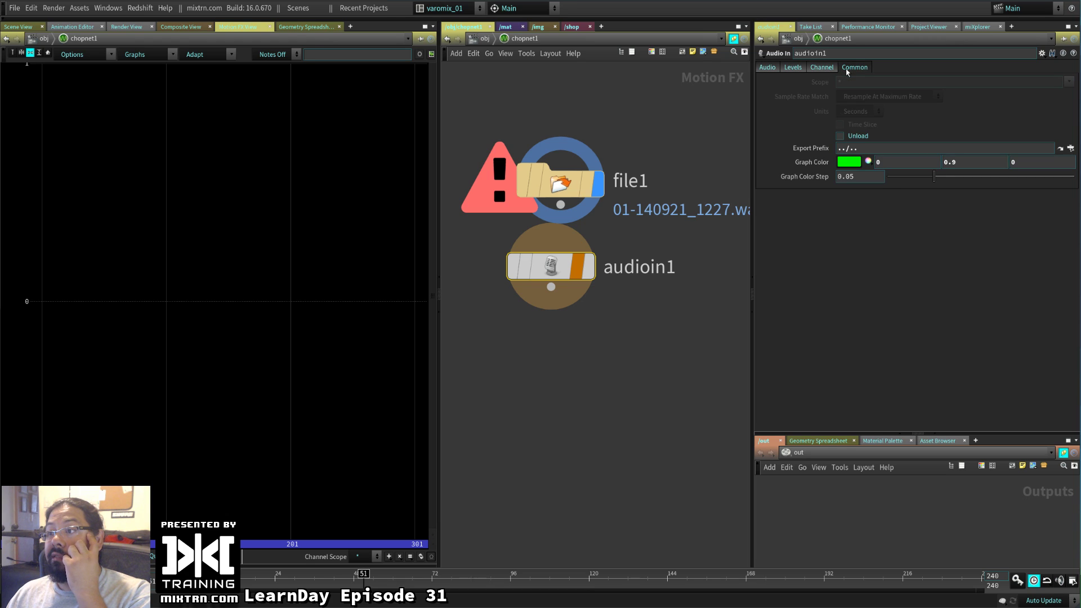
Display audioin1's channels in the Motion FX view and check the audio playback settings in the Audio Panel
left_click(769, 68)
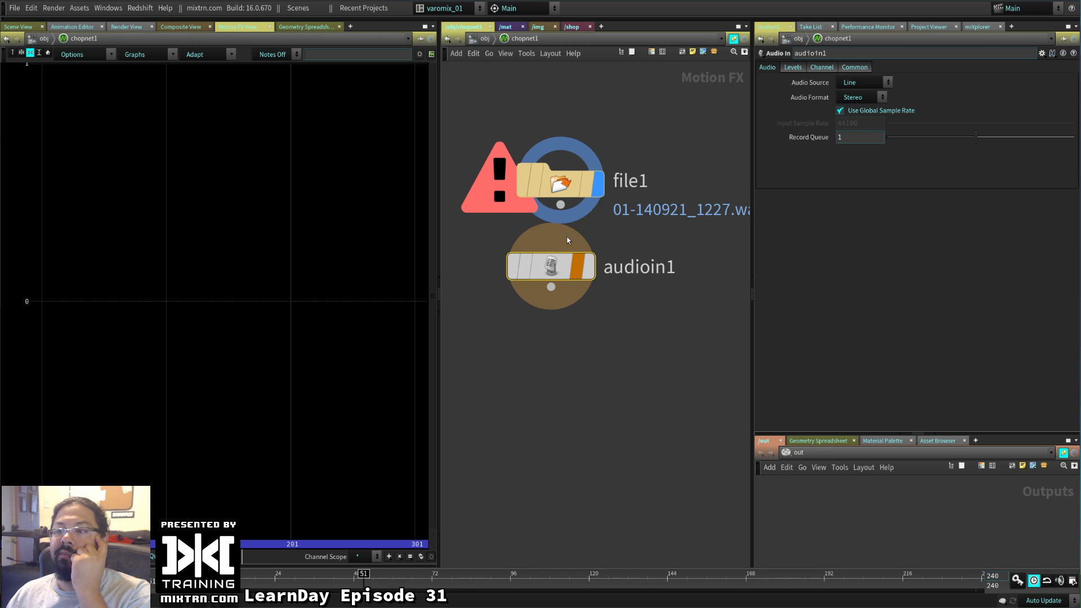
mouse_move(555, 265)
key("r")
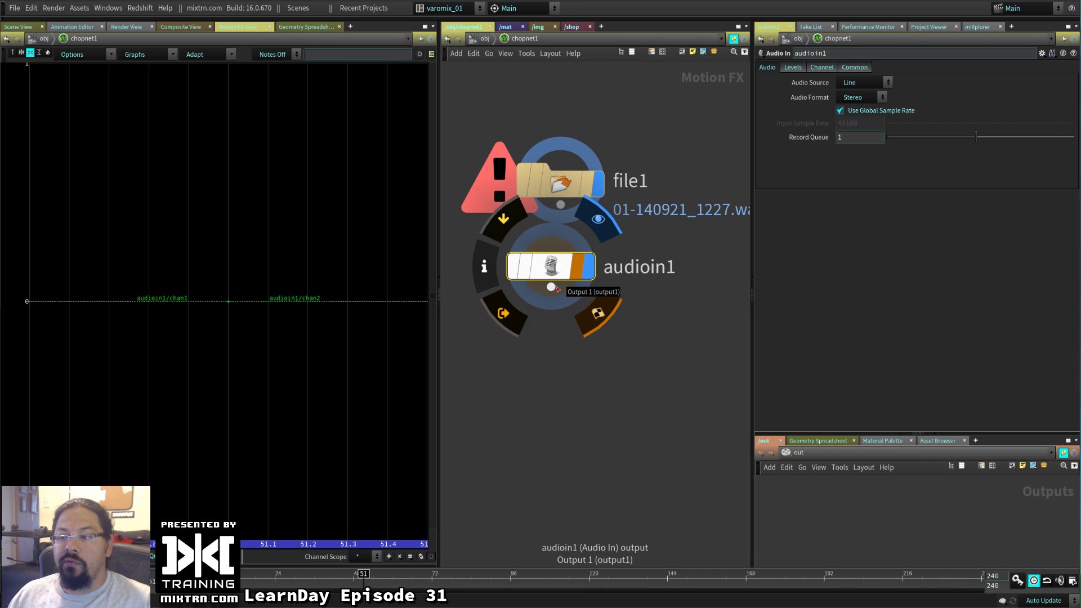
left_click(1061, 584)
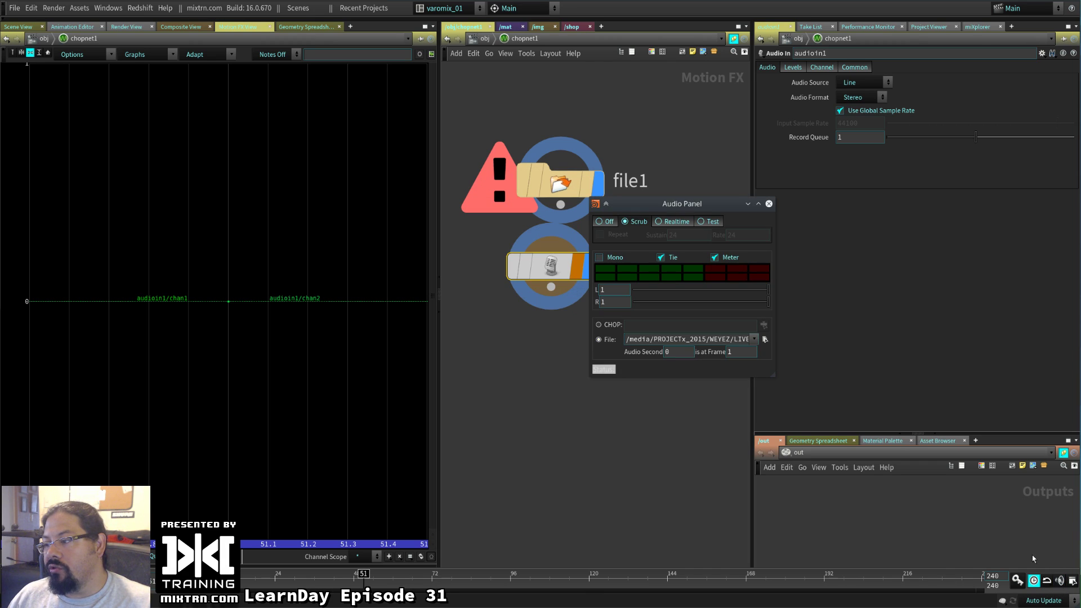
left_click(769, 203)
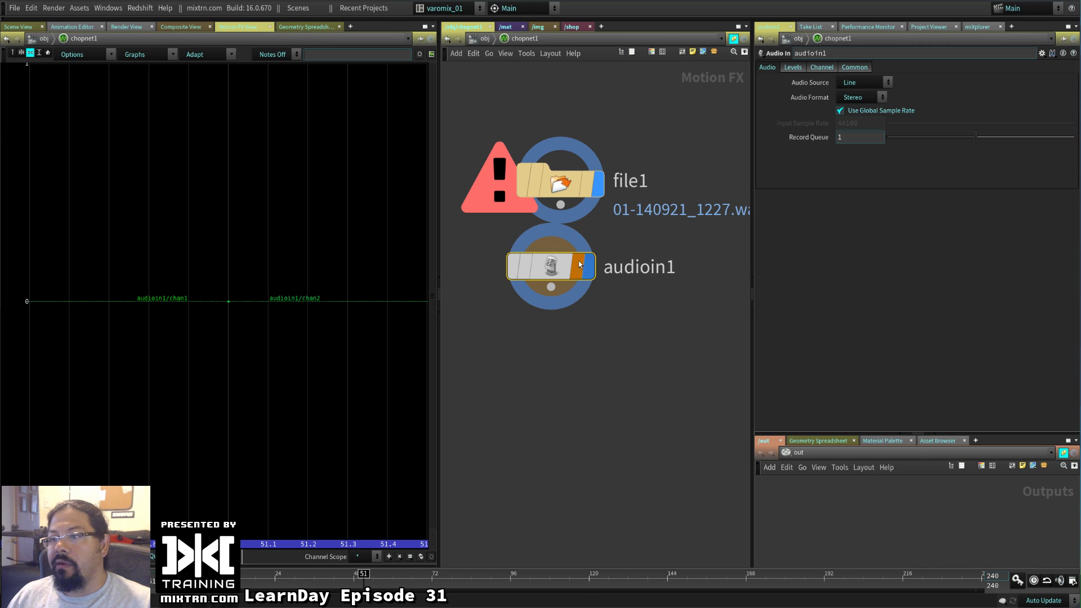
Return from the chopnet1 network to the object level and delete chopnet1
left_click_drag(551, 267, 583, 276)
left_click_drag(582, 390, 568, 155)
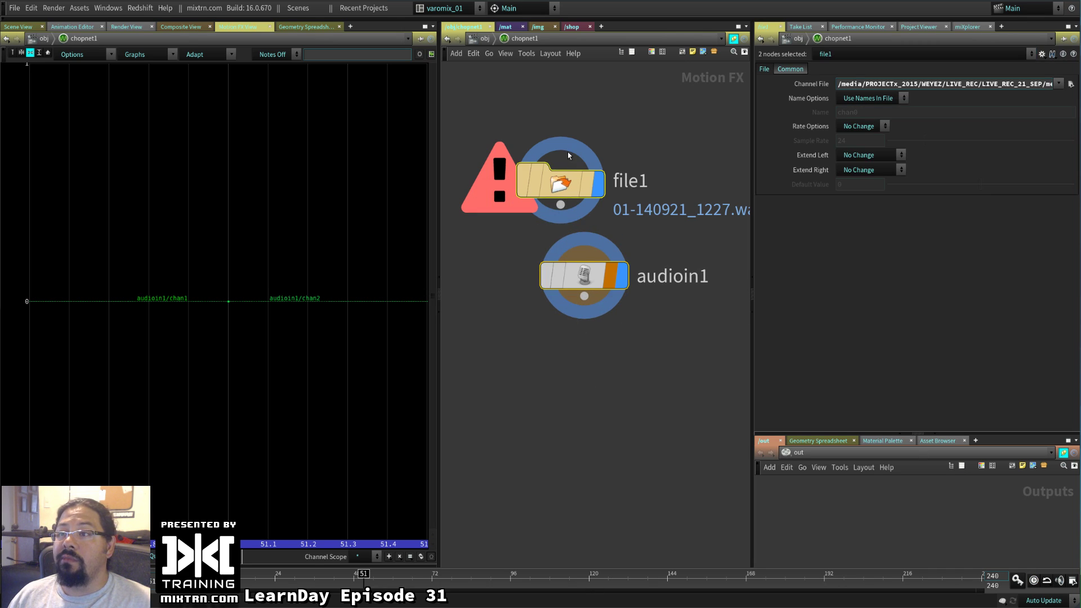
left_click(473, 41)
left_click(593, 100)
left_click(483, 39)
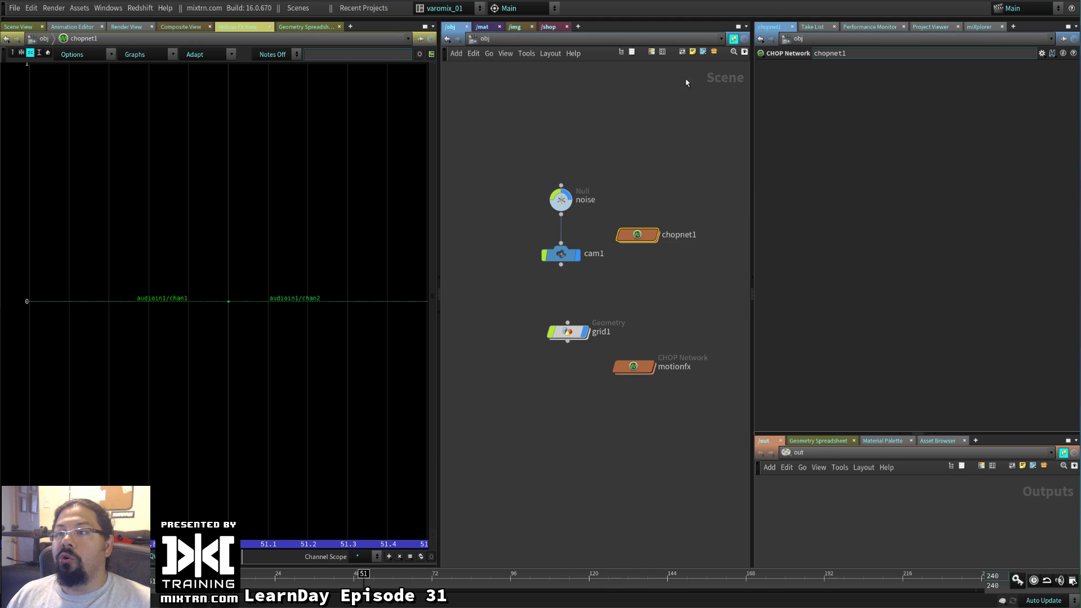
left_click_drag(684, 78, 633, 301)
key("Delete")
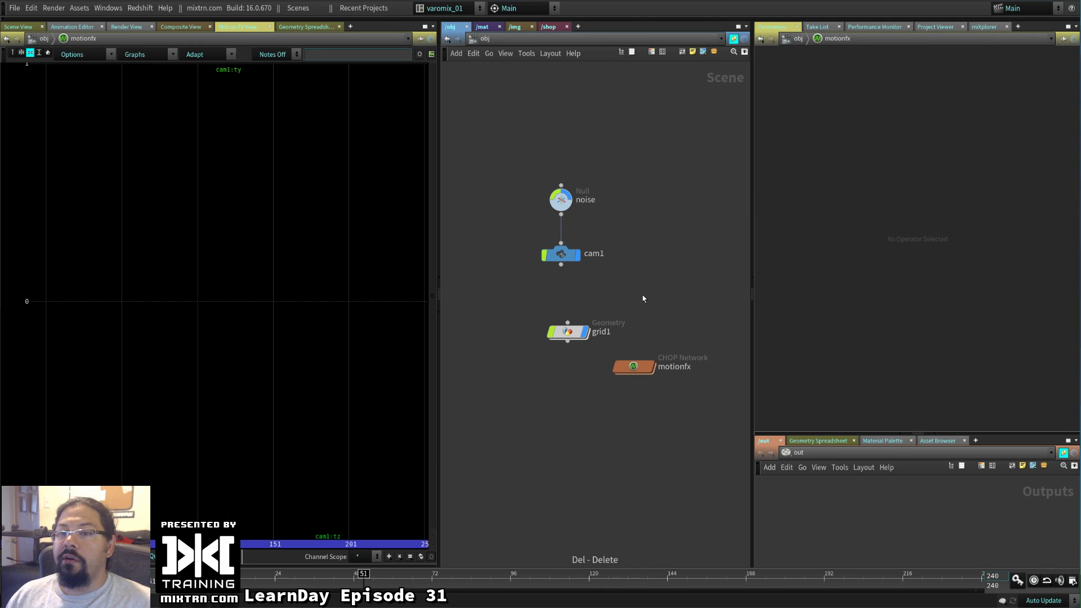
Bring back the 3D scene view and enter the geometry network of grid1
left_click(32, 27)
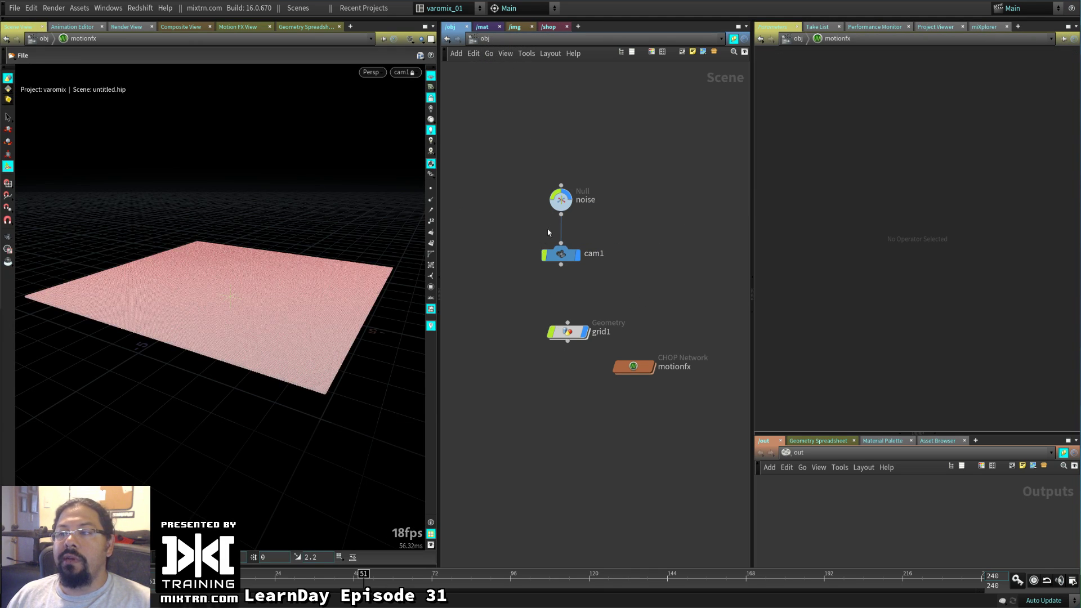
left_click(561, 199)
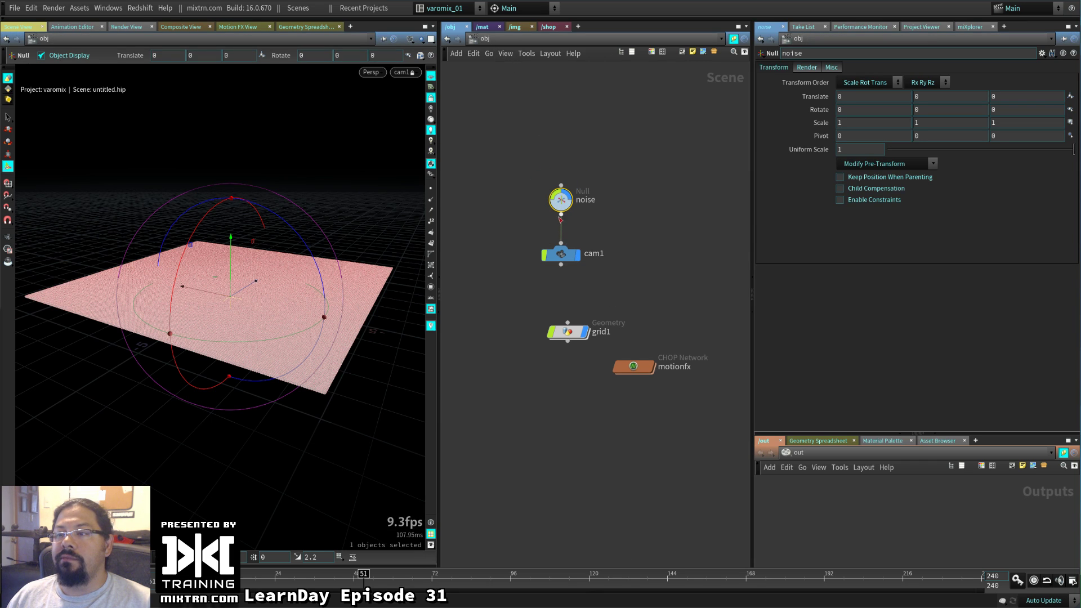
double_click(568, 331)
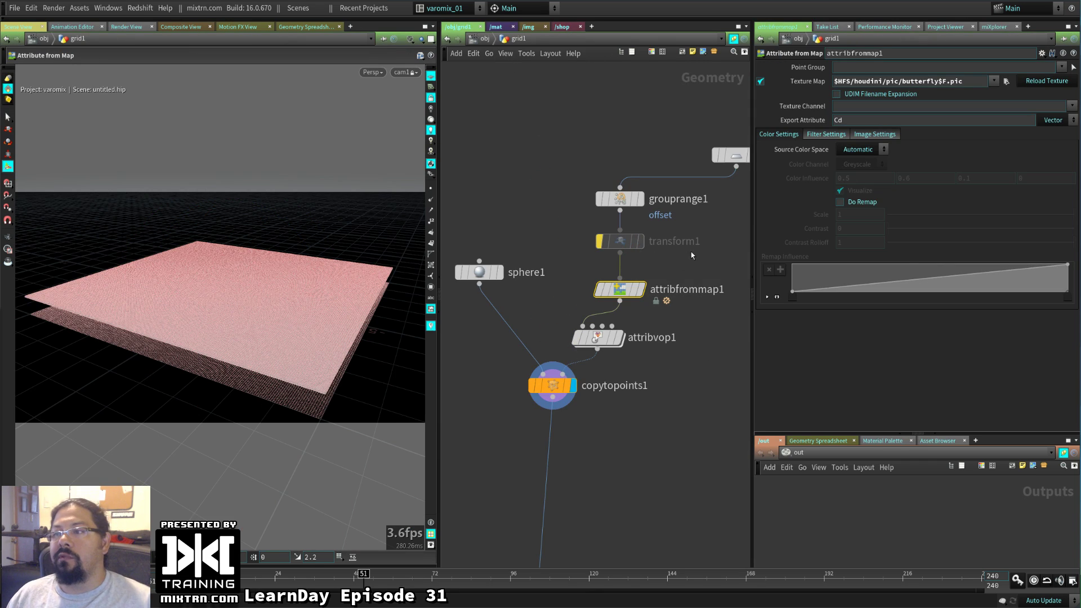
middle_click_drag(691, 255, 705, 152)
Set the Texture Map of attribfrommap1 to $HFS/houdini/pic/leopardfur.rat
left_click(616, 169)
left_click(629, 198)
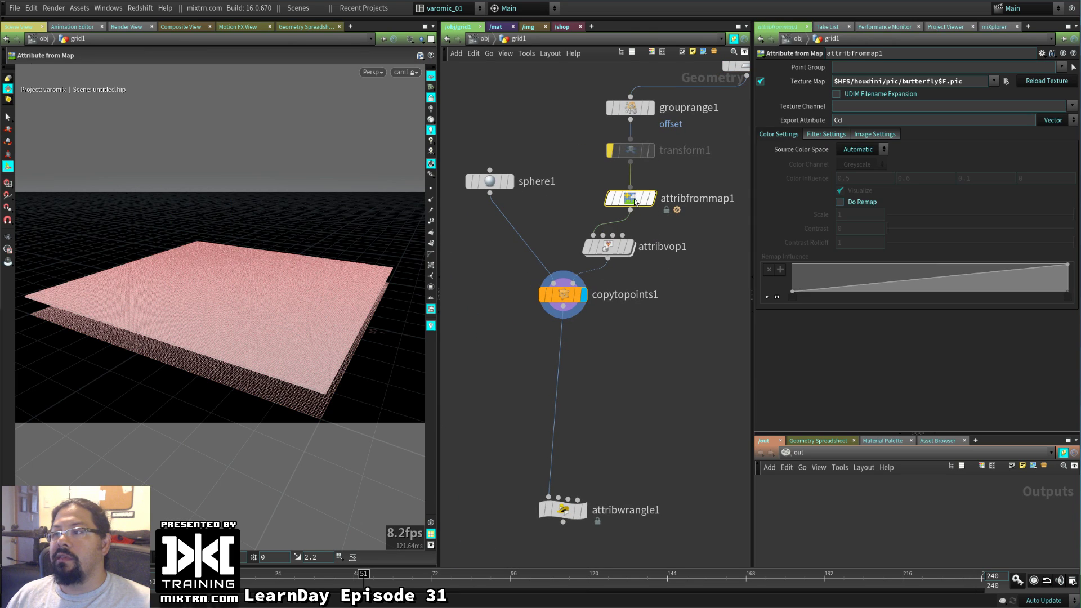
left_click(1006, 82)
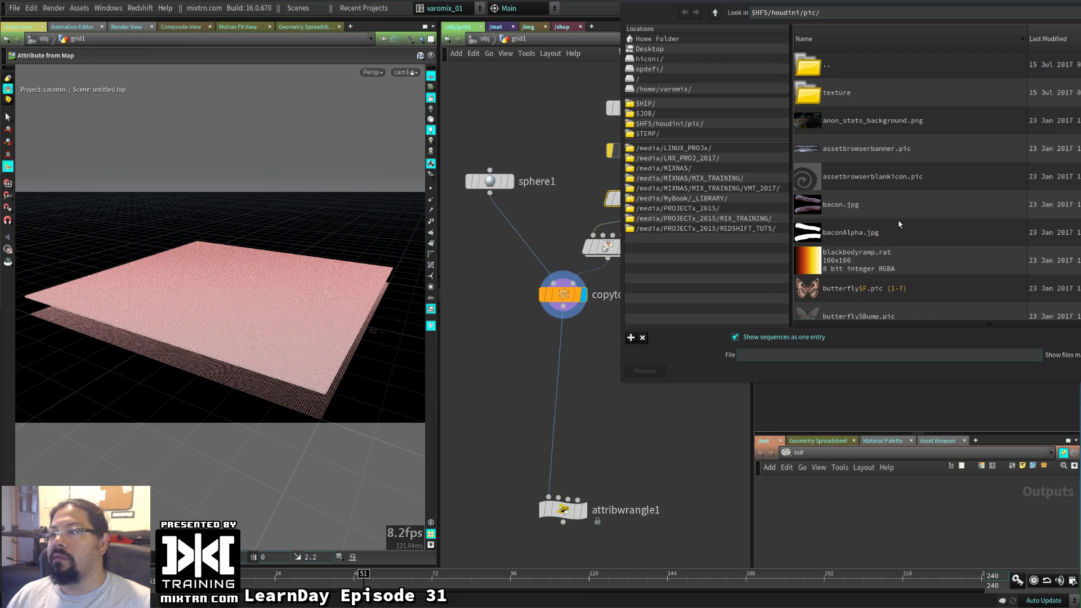
scroll(899, 224, "down", 10)
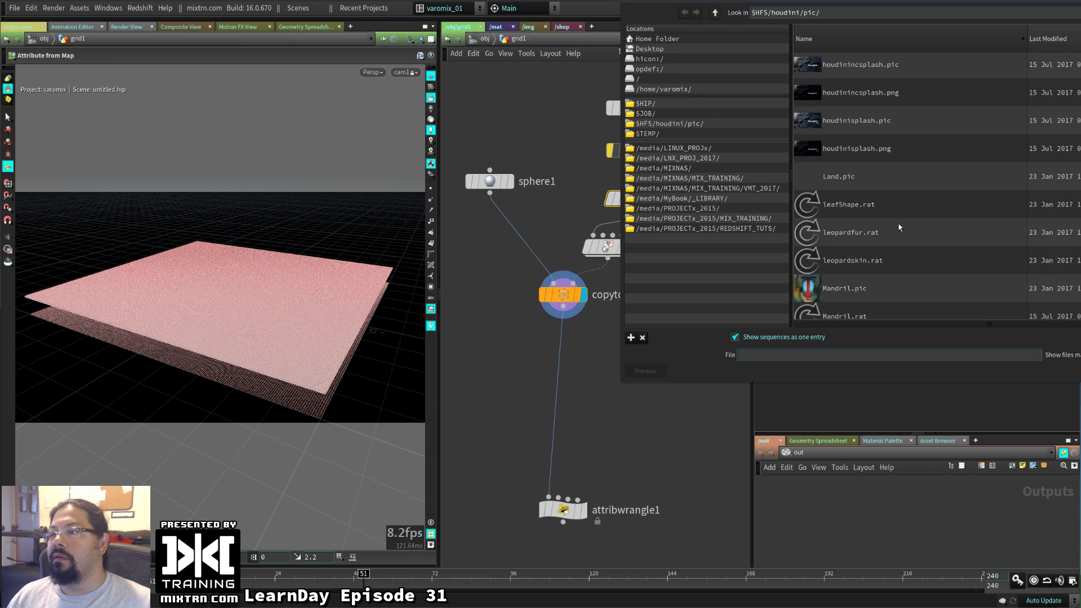
scroll(899, 227, "down", 4)
double_click(842, 114)
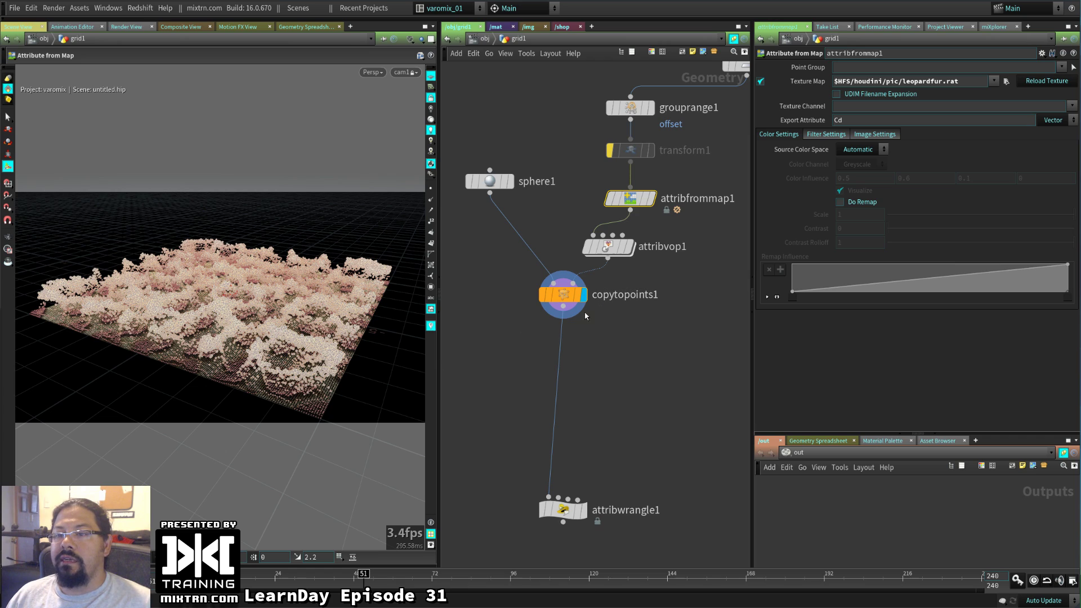
Set the Columns of the grid1 node to 500, with Rows following through the ch("cols") expression
mouse_move(490, 180)
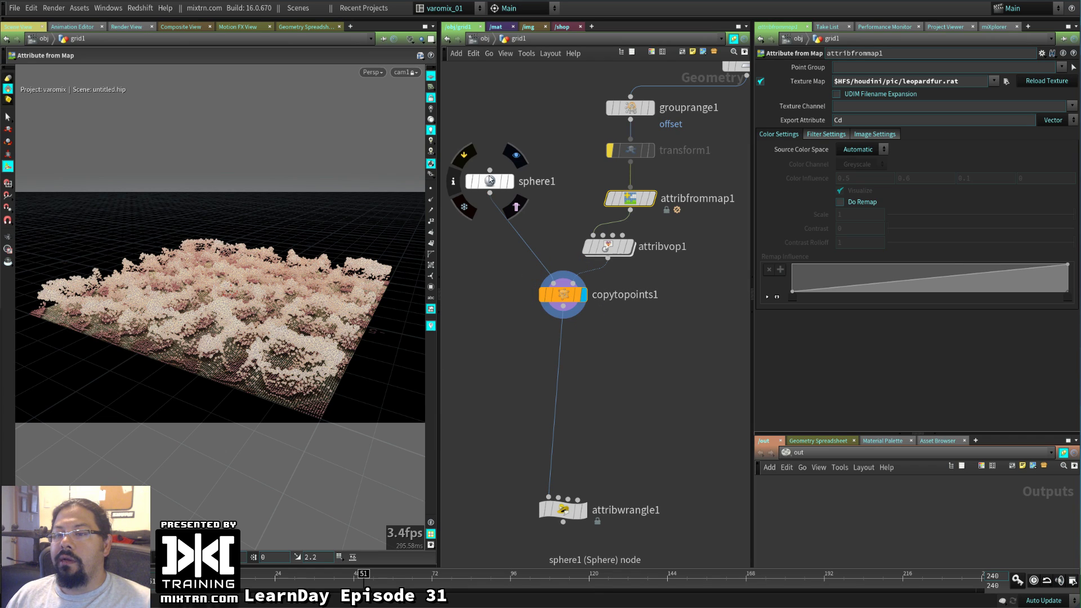
left_click(490, 179)
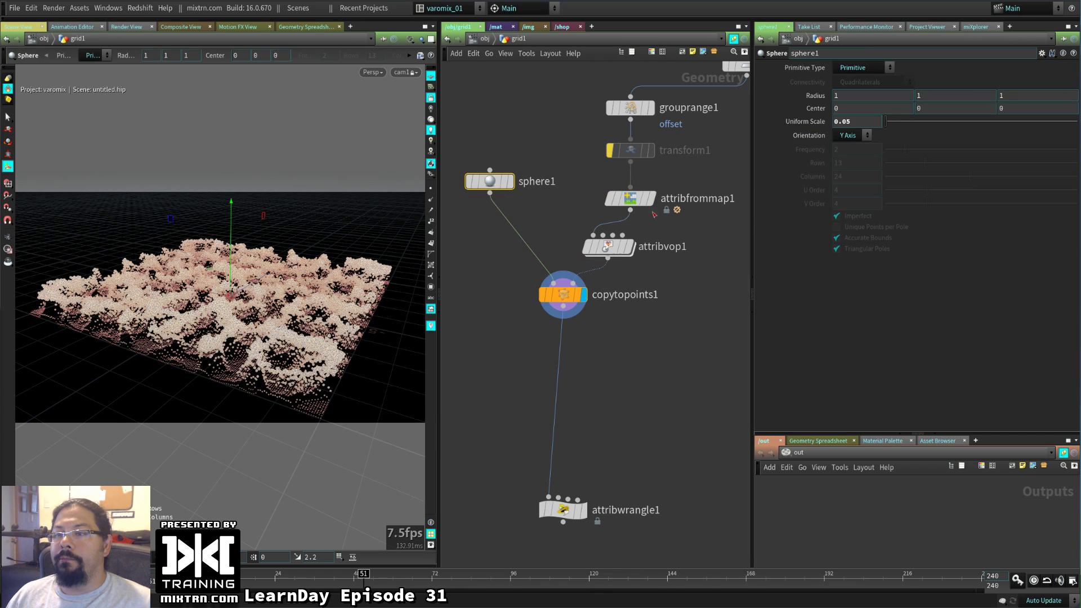
middle_click_drag(735, 63, 698, 176)
left_click(698, 175)
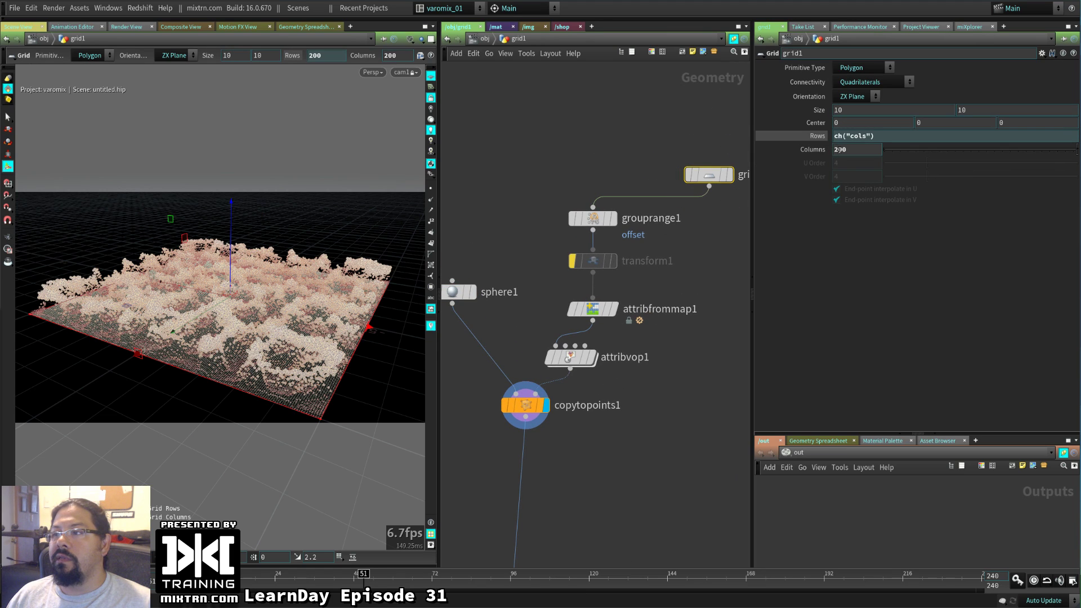
type("500")
key("Return")
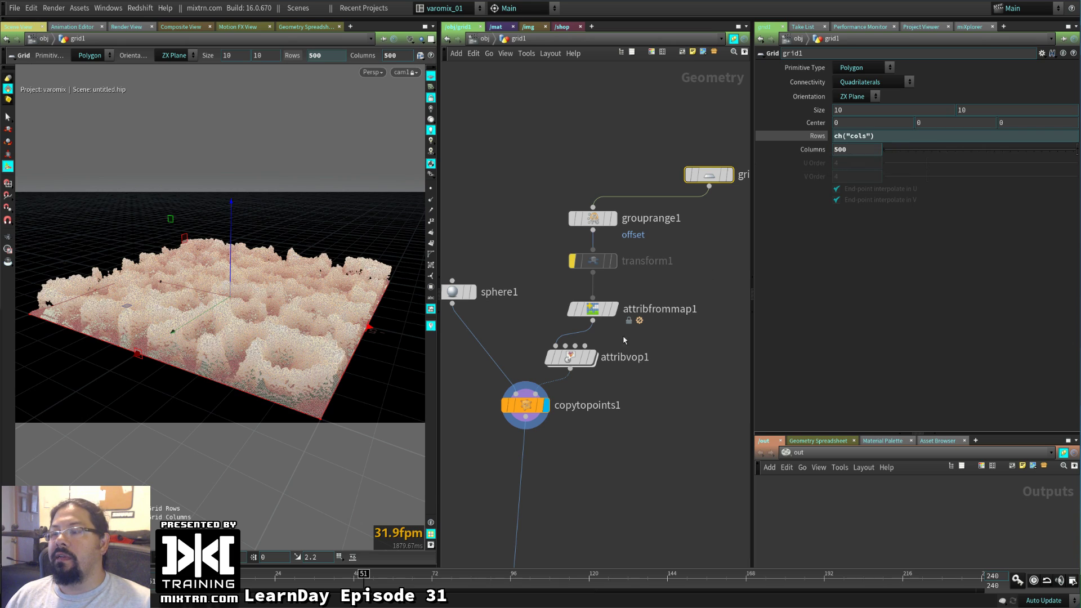
Inspect the copied spheres up close and lower both end points of attribvop1's ramp to shrink them
left_click(458, 293)
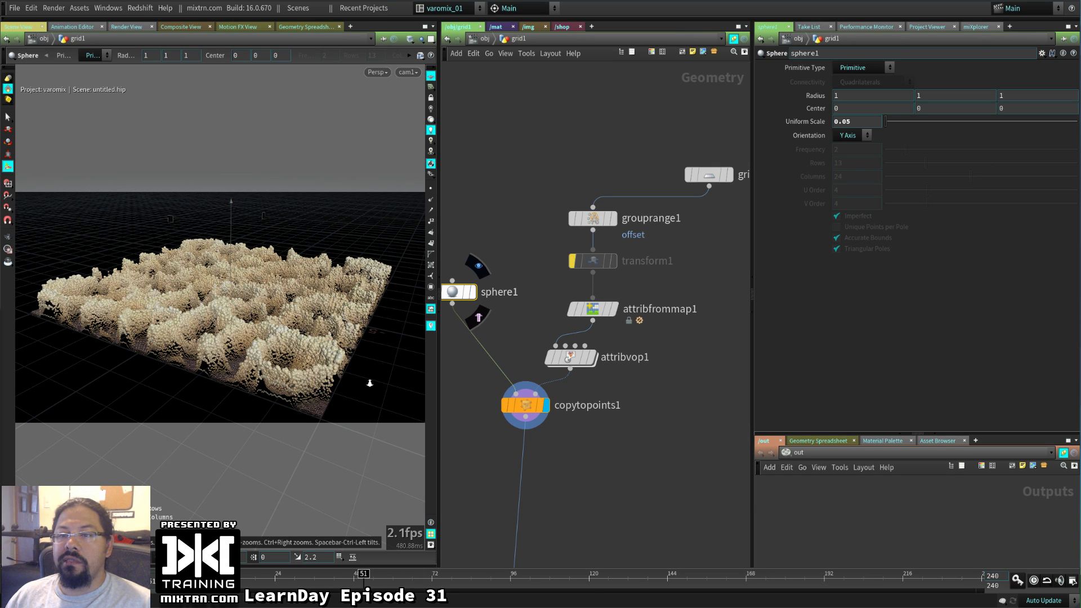
scroll(369, 383, "up", 10)
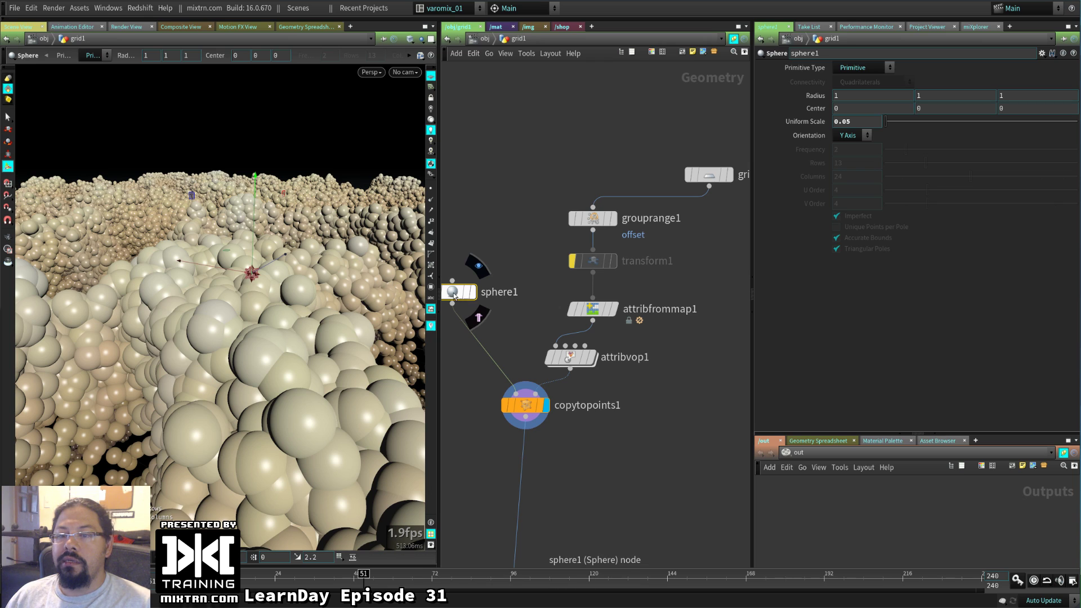
middle_click_drag(573, 384, 627, 292)
left_click(623, 266)
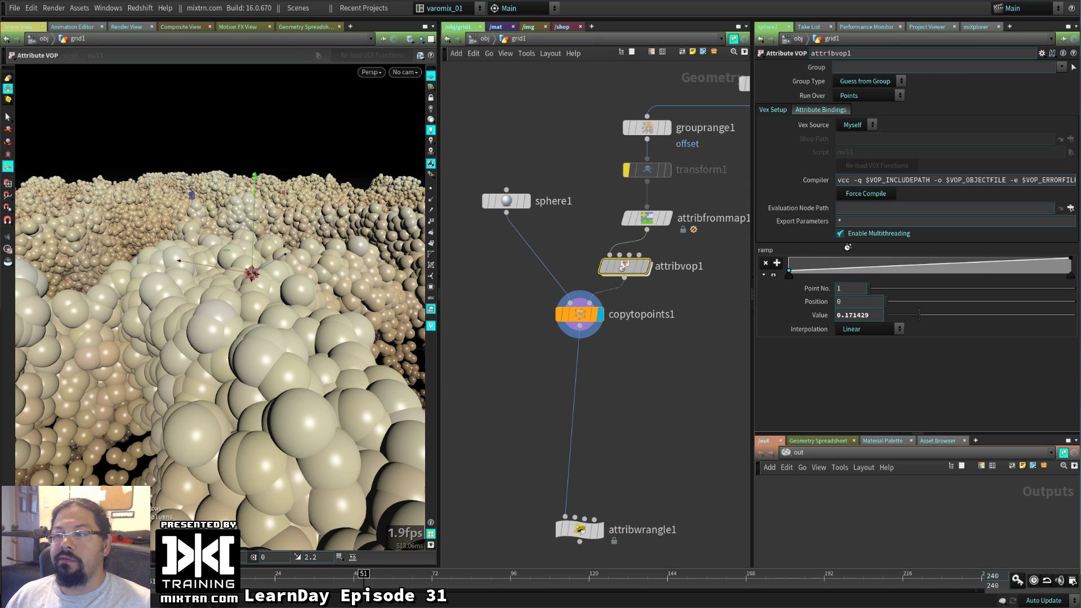
left_click_drag(1069, 262, 1078, 279)
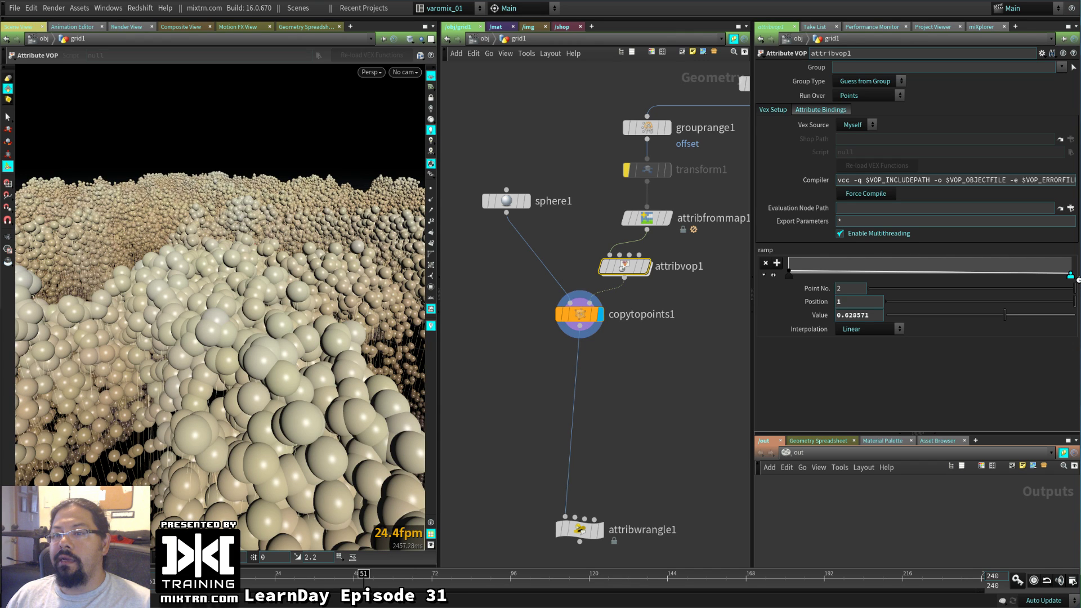
left_click_drag(785, 267, 792, 275)
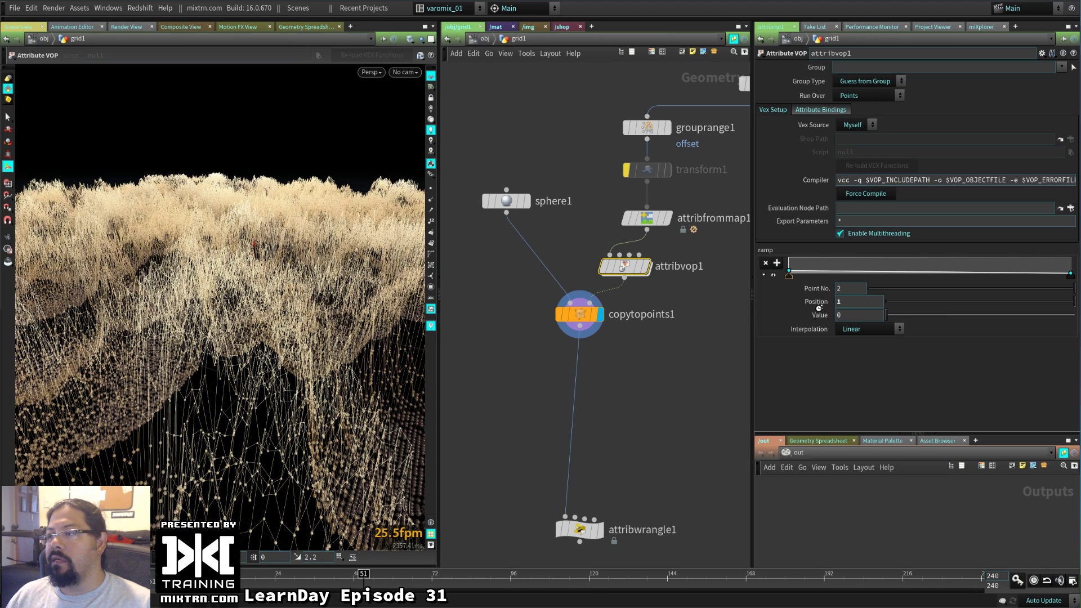
Set attribvop1's ramp values to 0.2 at the end point and 0.05 at the start point
left_click(850, 316)
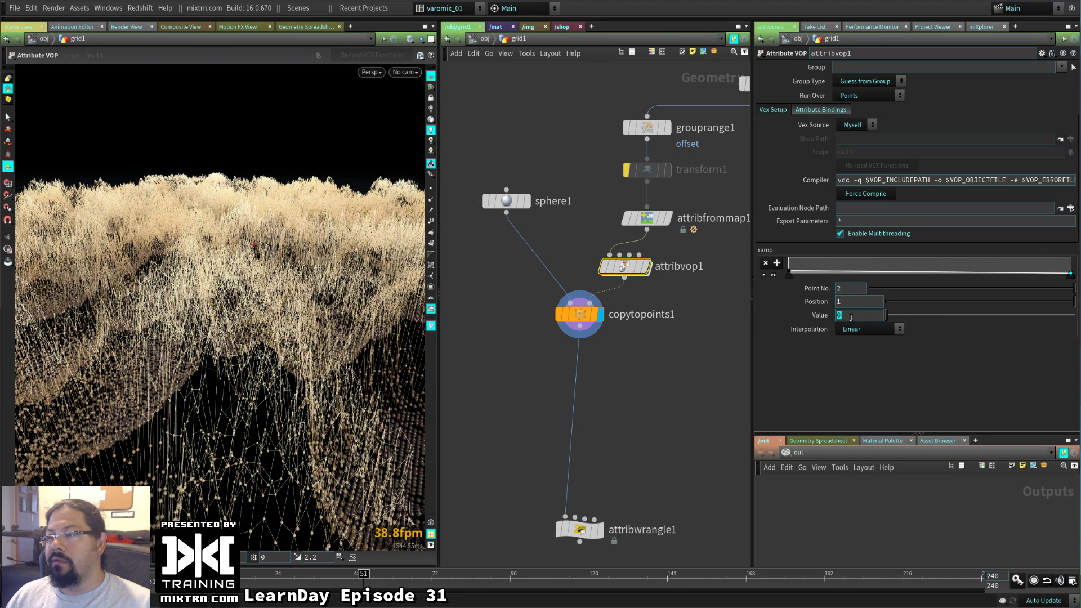
type(".1")
key("Return")
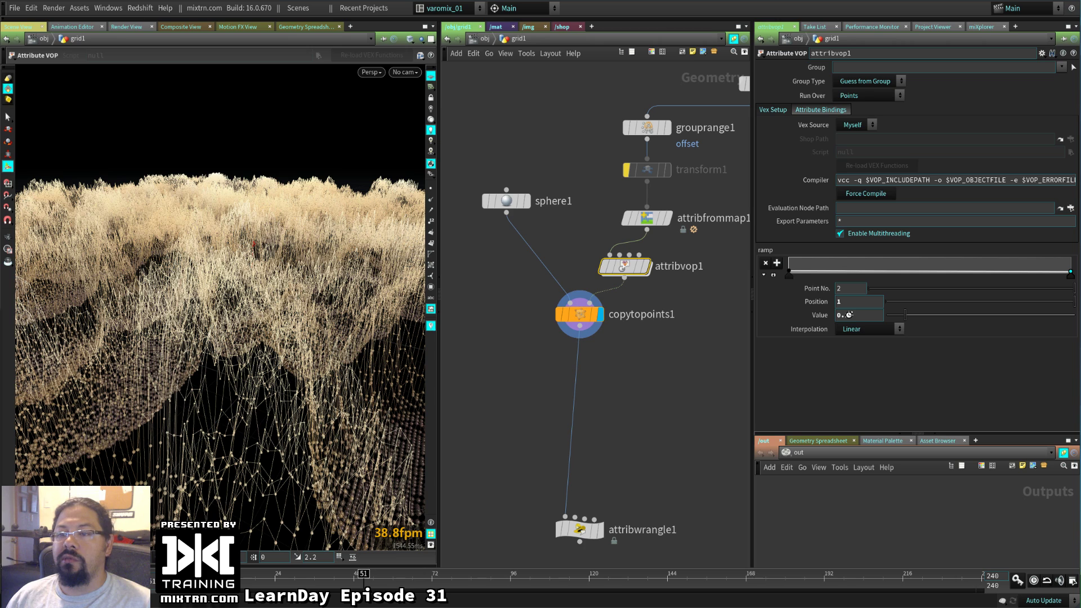
middle_click_drag(853, 320, 791, 307)
left_click(789, 272)
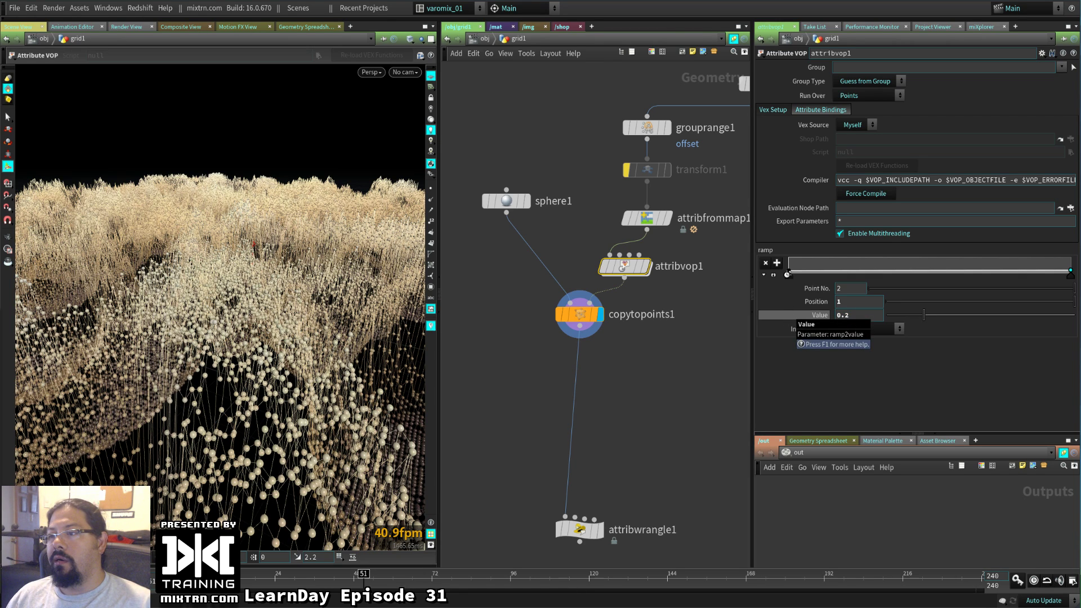
middle_click_drag(821, 313, 782, 322)
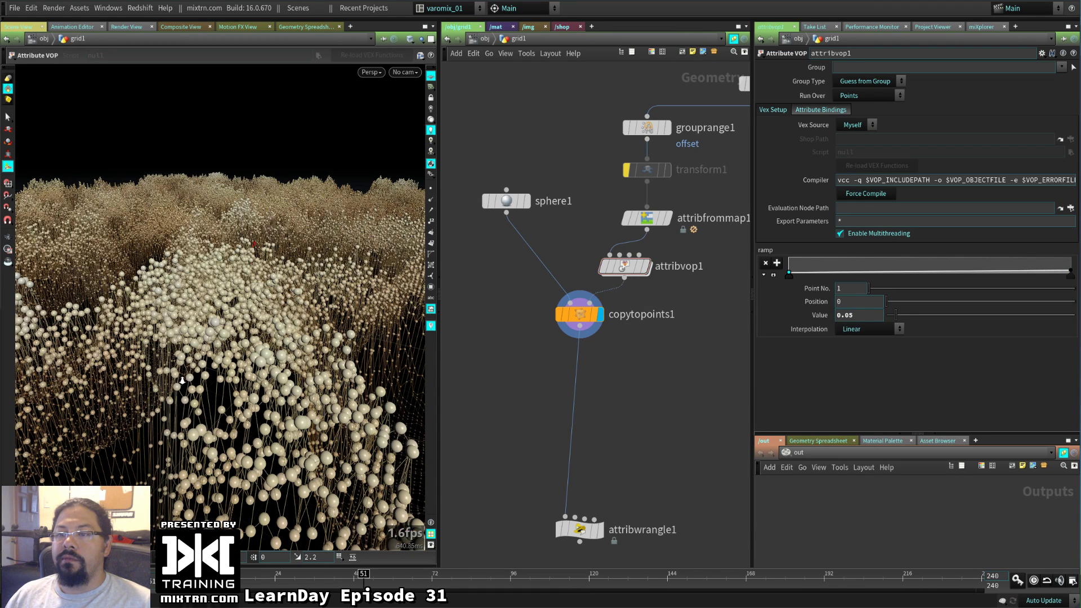
Examine the displaced sphere field from several angles, from above, underneath and up close
key("Escape")
left_click_drag(132, 379, 331, 376)
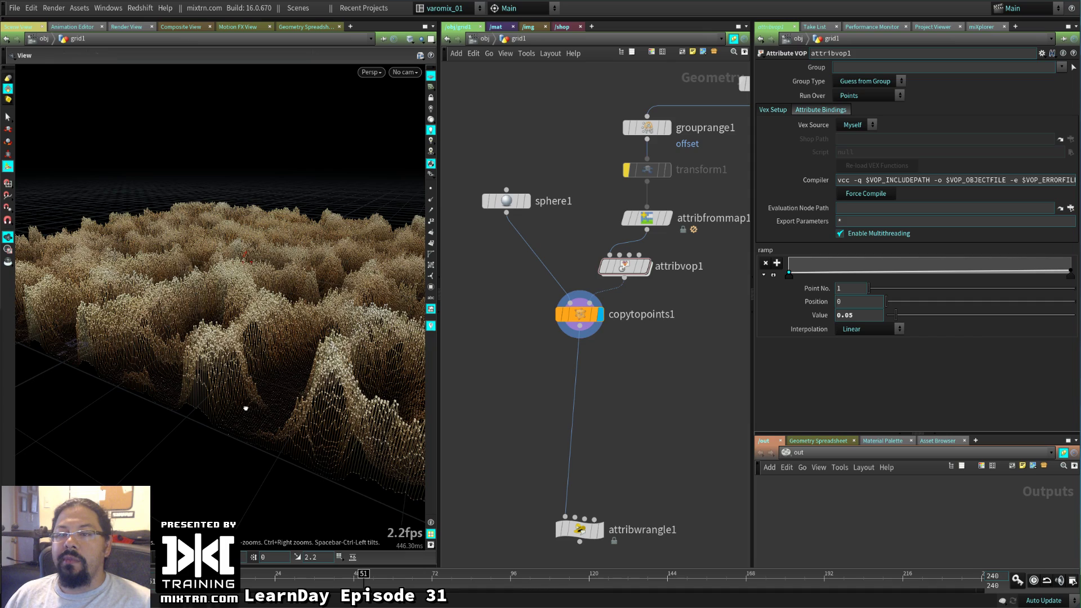
left_click_drag(245, 408, 272, 378)
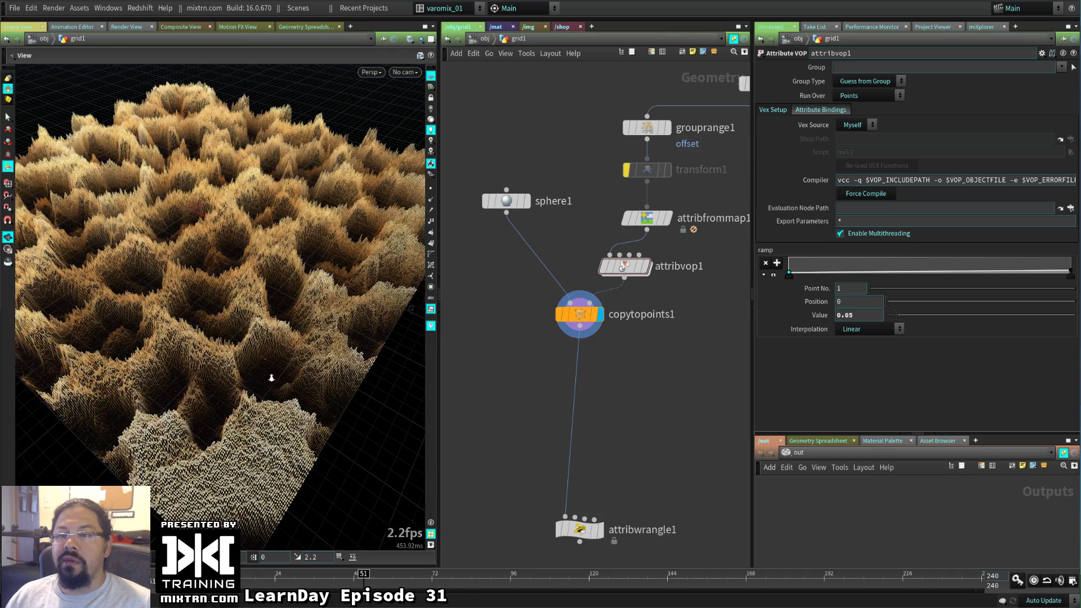
scroll(300, 380, "up", 6)
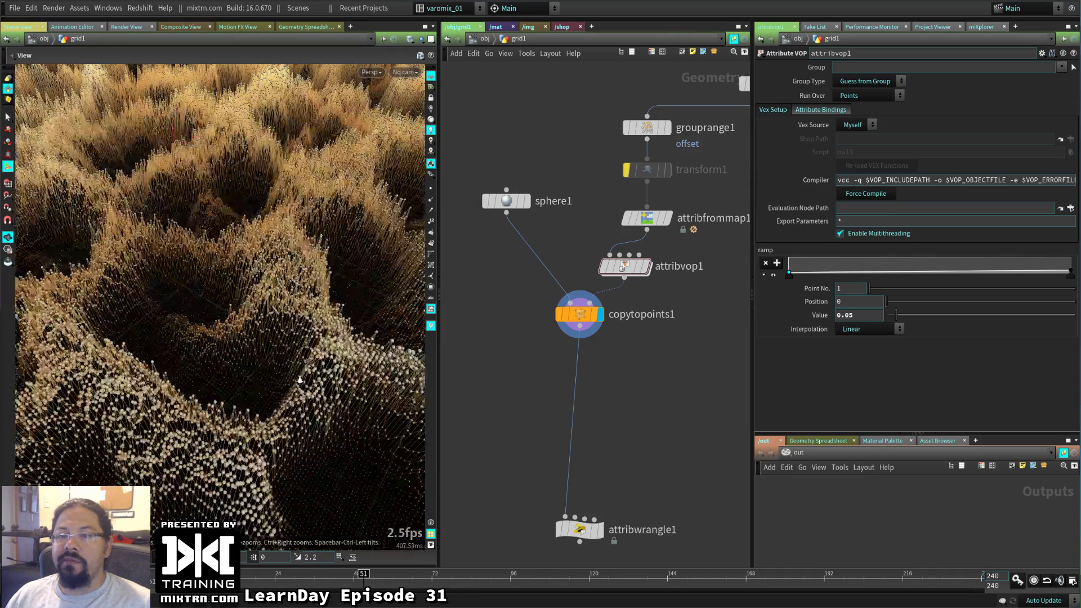
scroll(256, 368, "up", 3)
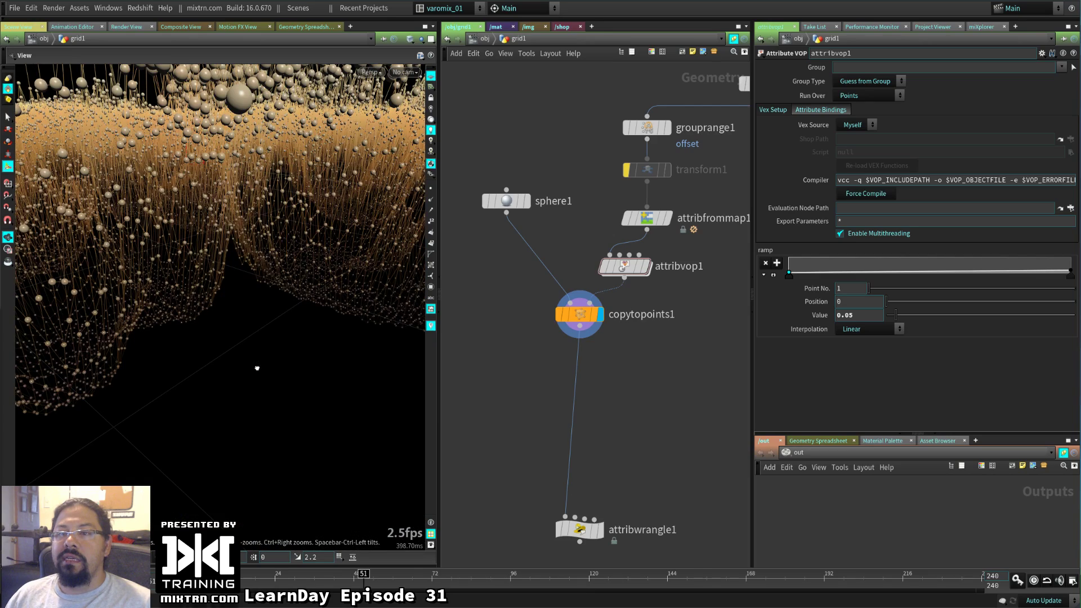
scroll(265, 394, "down", 8)
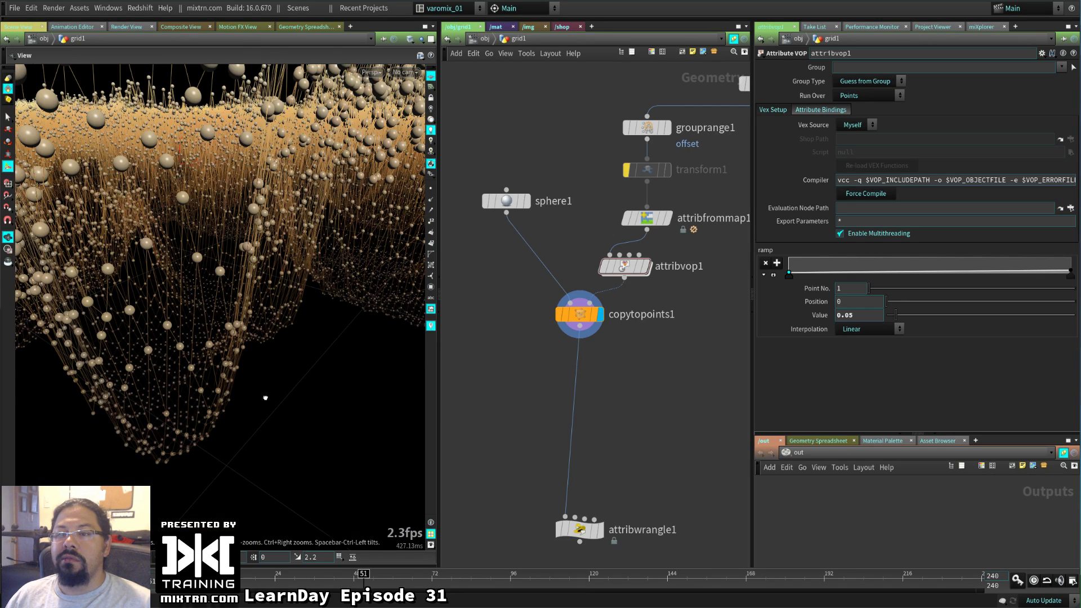
scroll(240, 395, "down", 3)
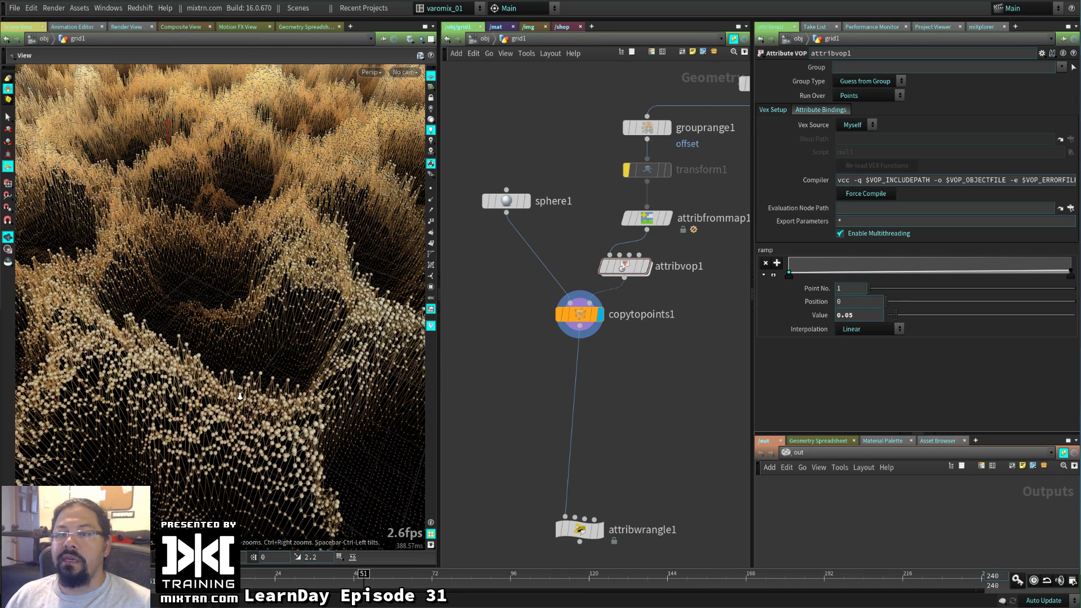
scroll(229, 398, "down", 3)
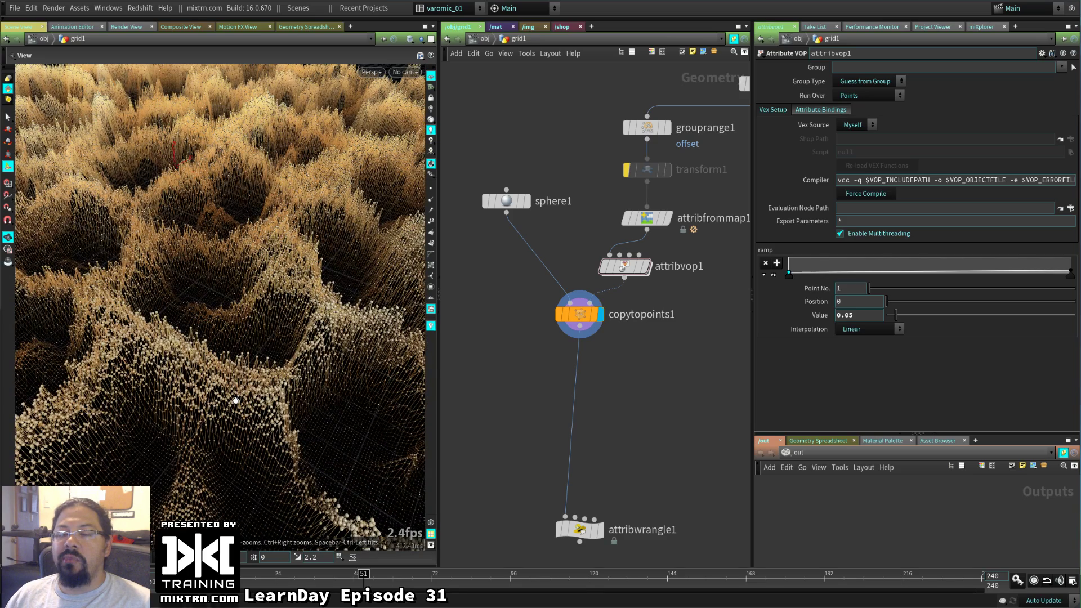
scroll(306, 226, "down", 3)
scroll(306, 227, "down", 3)
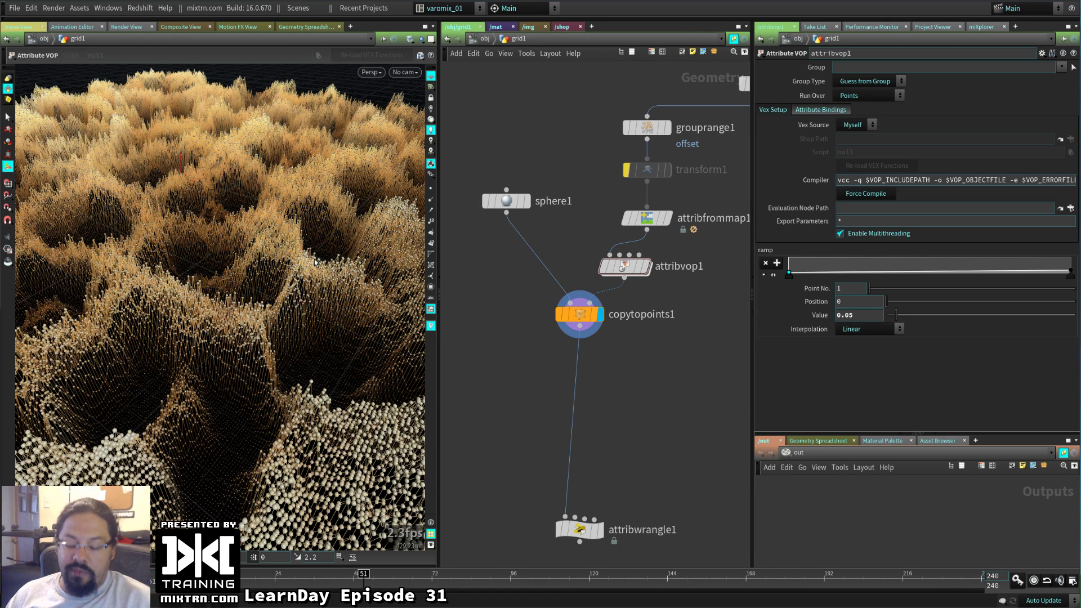
Delete the attribwrangle1 node below copytopoints1
left_click(598, 529)
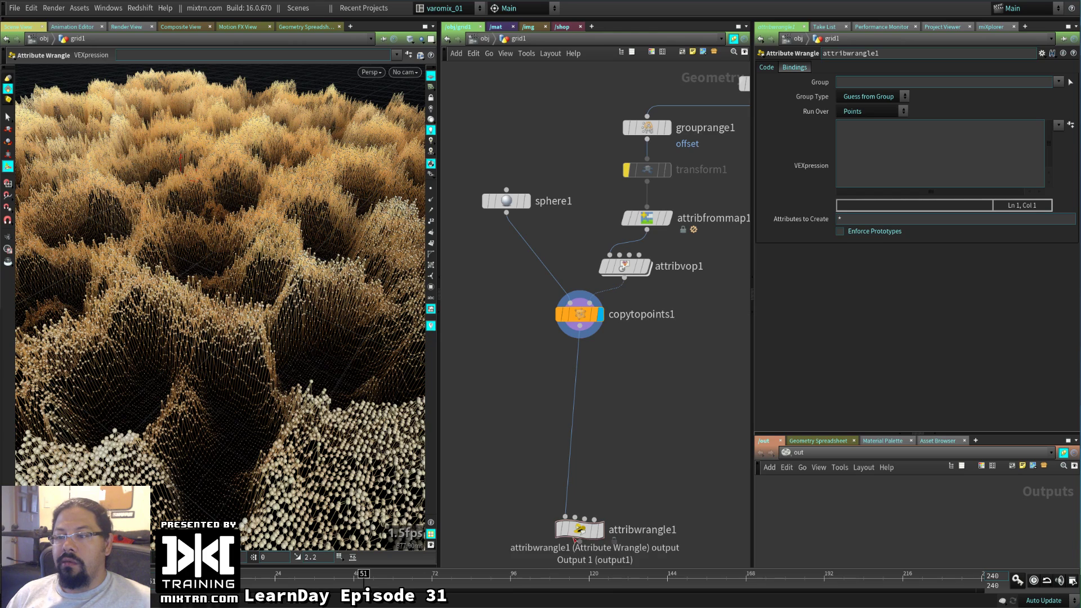
key("Delete")
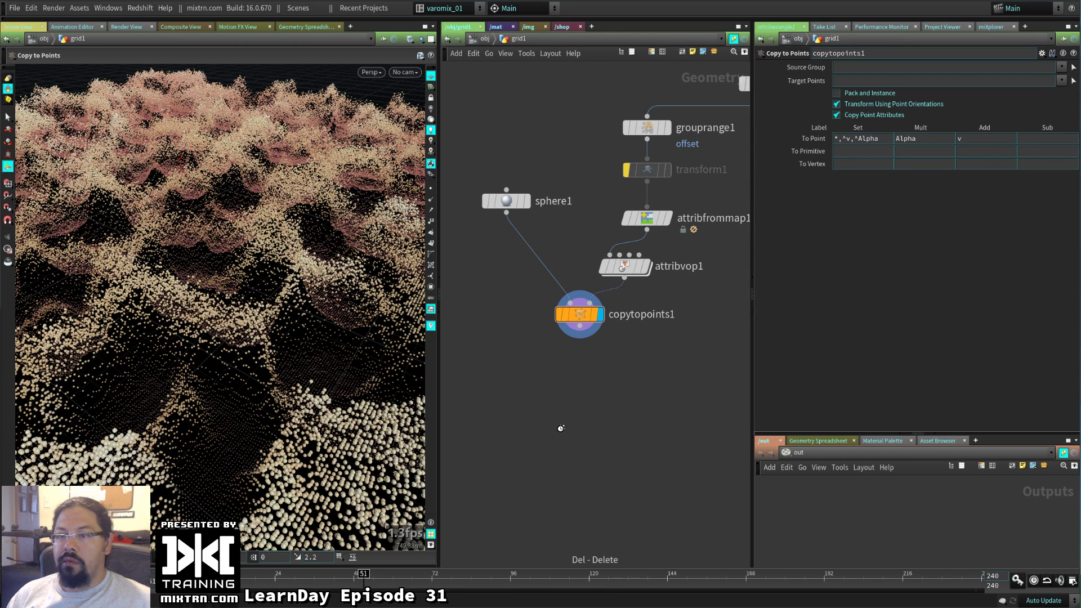
key("ctrl+s")
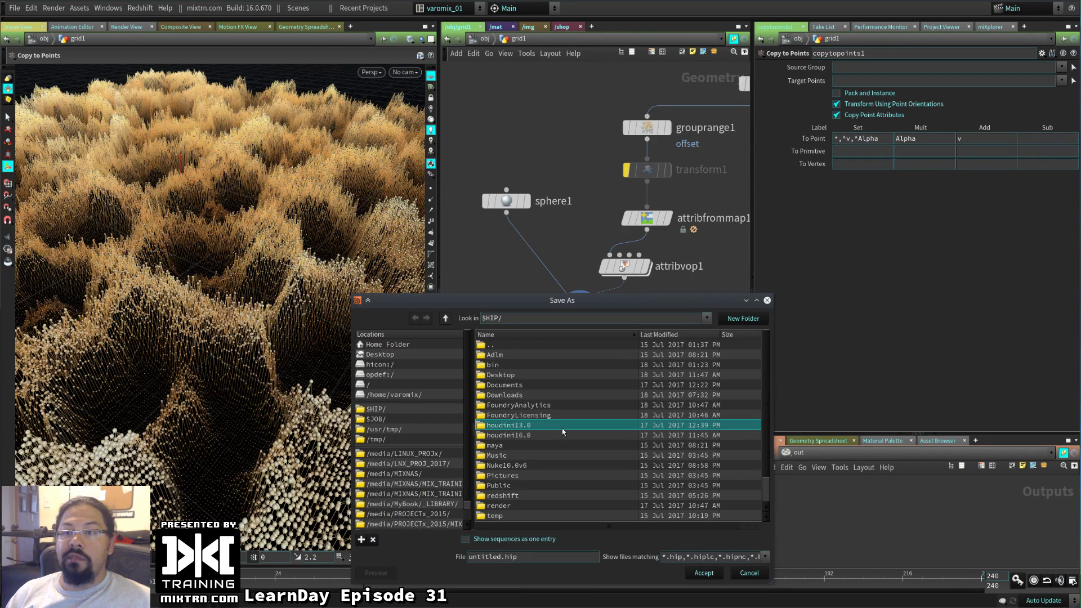
left_click(767, 300)
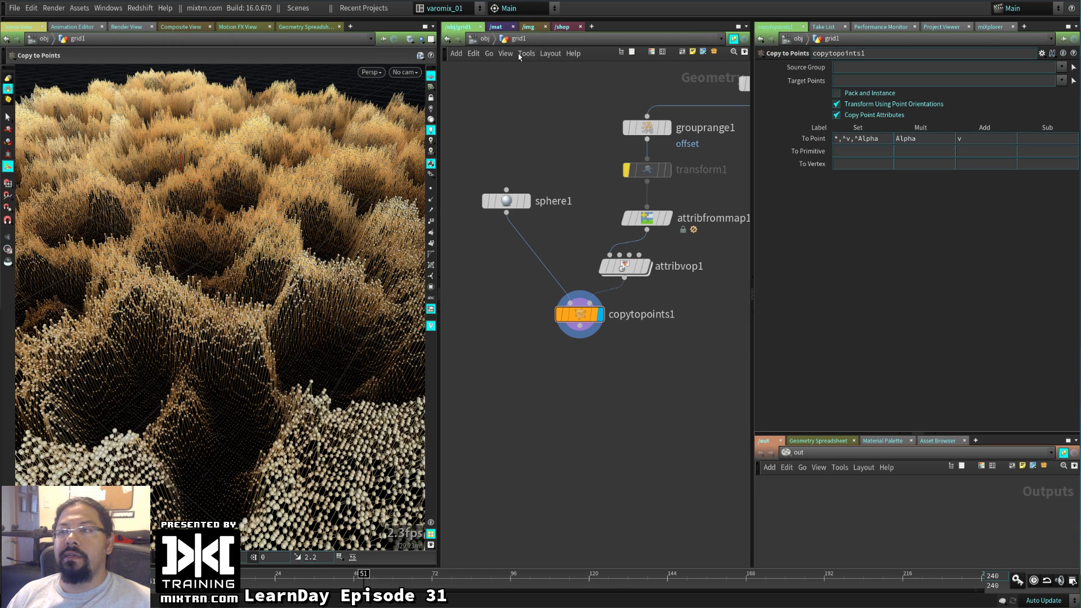
Reveal the shelf tools and add a Sky Light to the scene
left_click(568, 19)
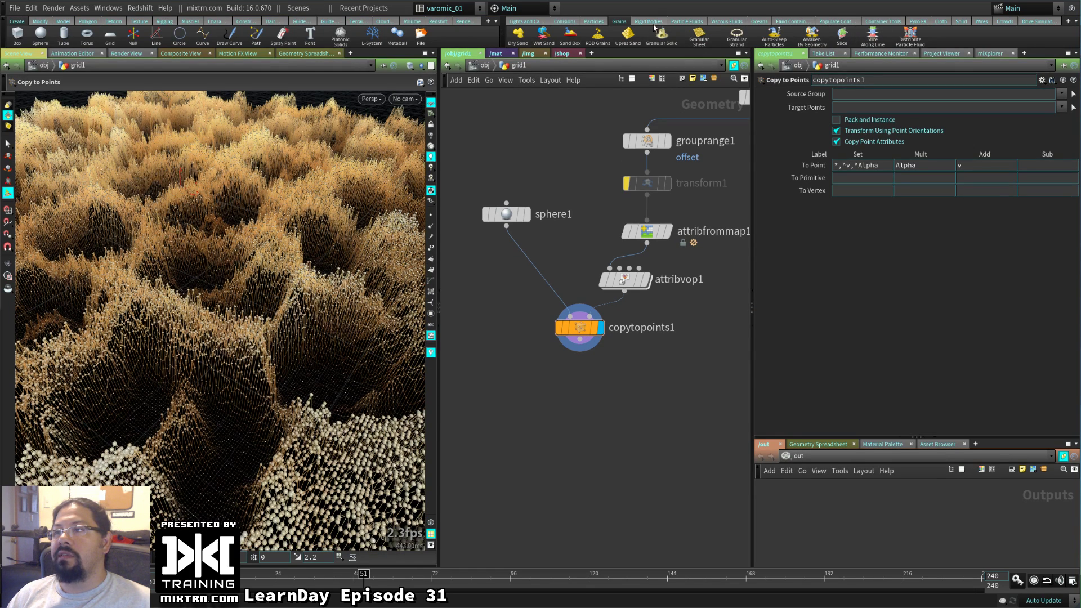
left_click(527, 21)
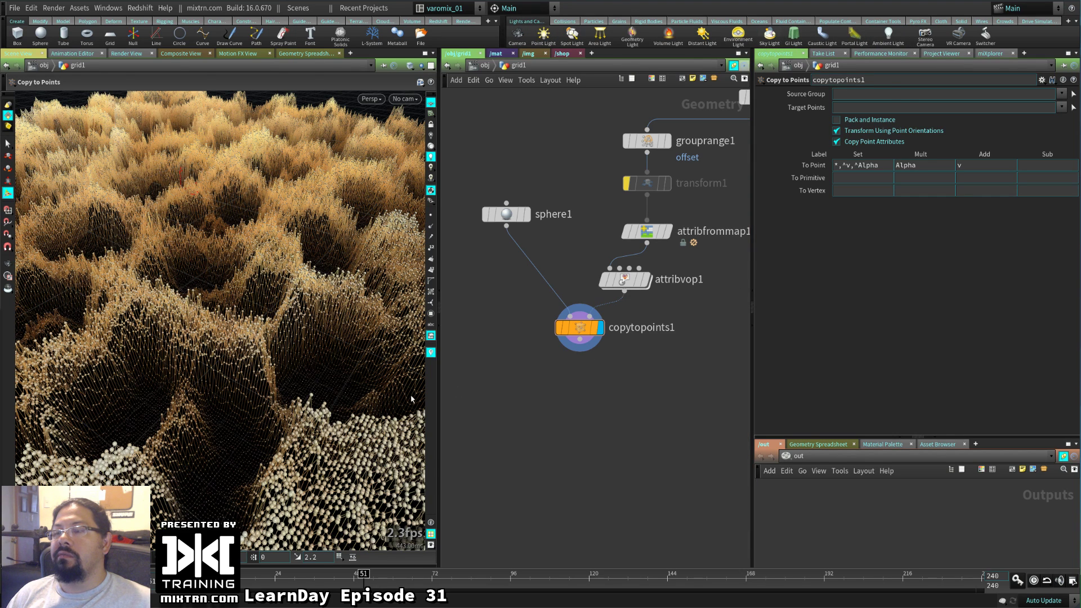
left_click(770, 35)
Create a Mantra render node in the out network
left_click(54, 8)
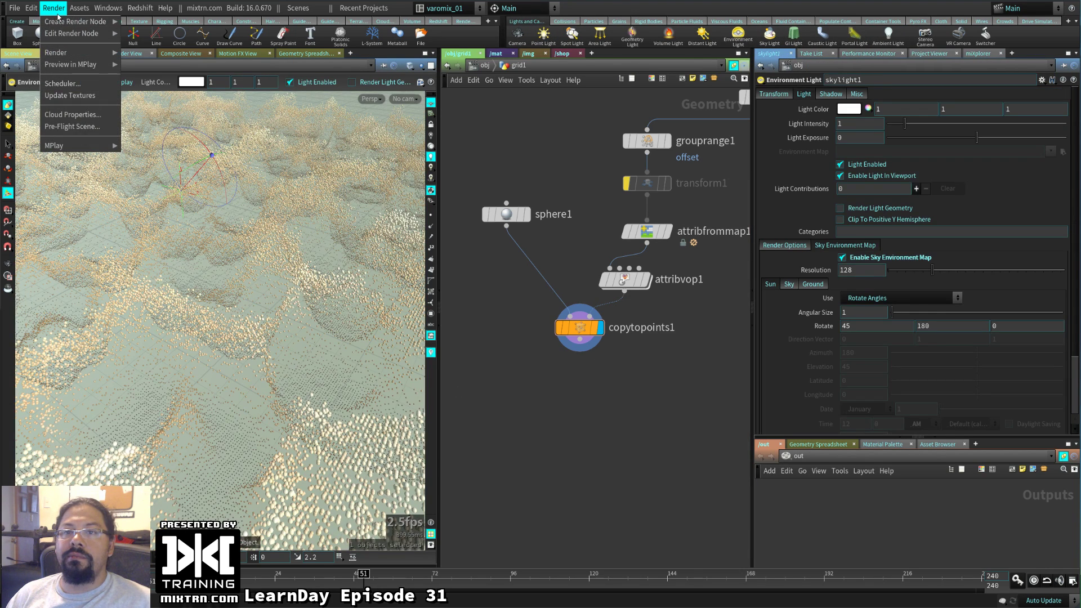
mouse_move(105, 22)
left_click(133, 34)
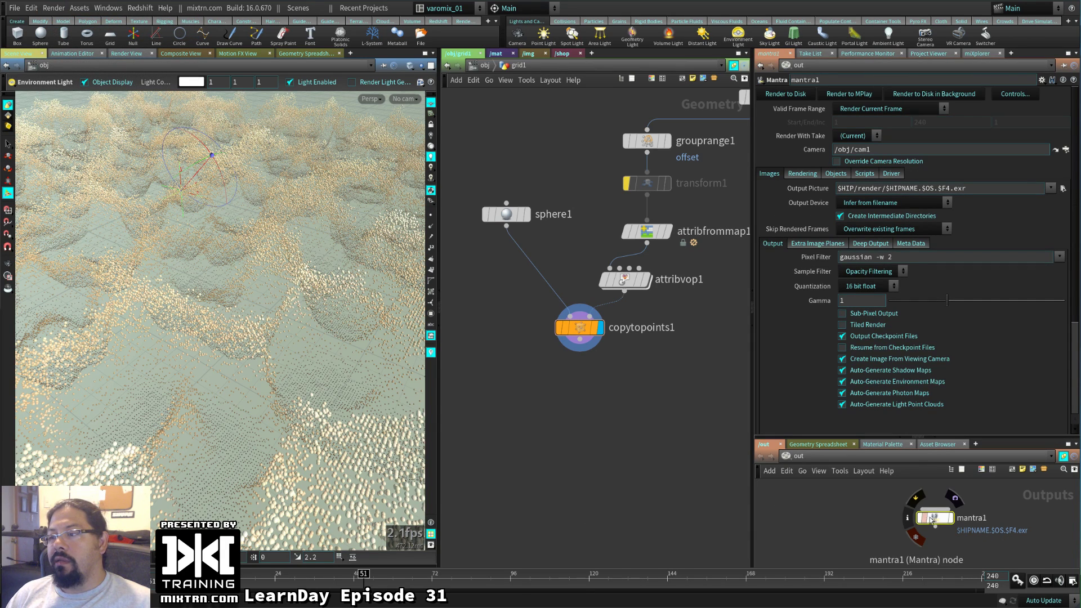
mouse_move(936, 522)
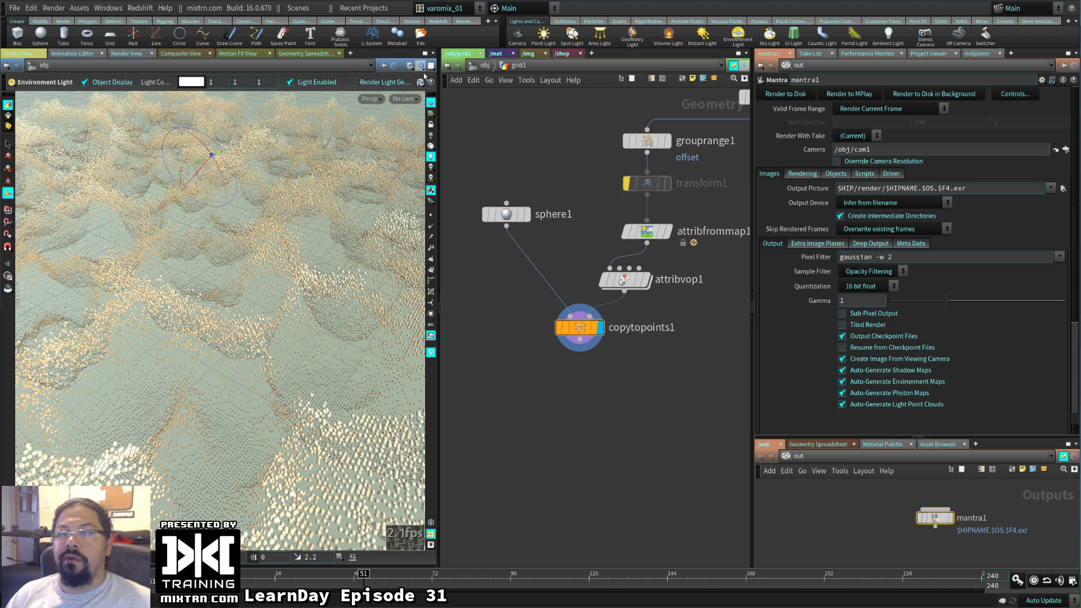
Look through cam1, lock the camera to the view, and reframe it closer and lower over the displaced sphere field
left_click(404, 100)
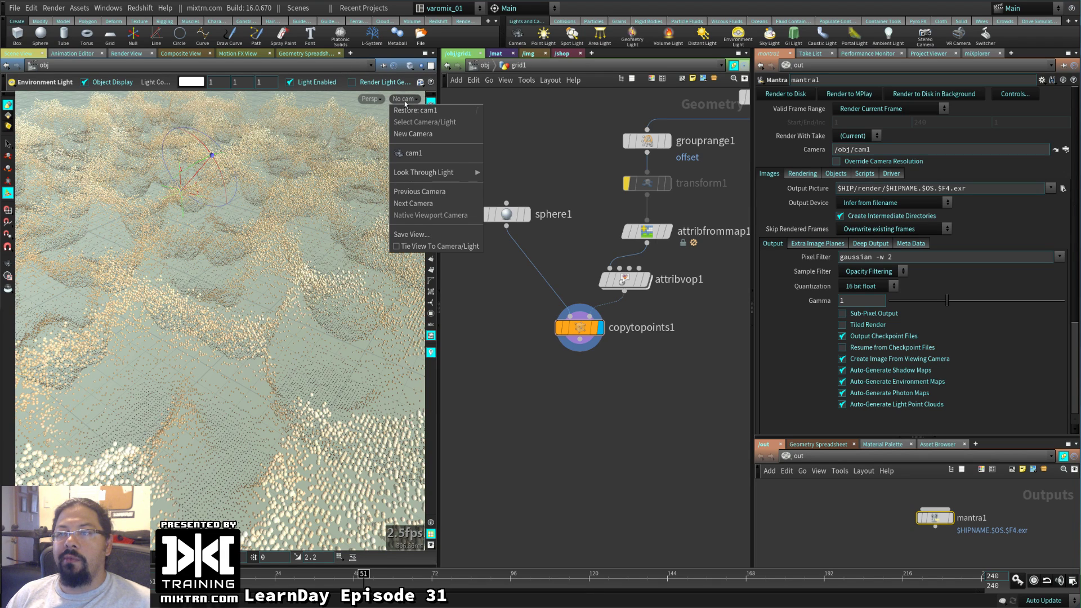
left_click(418, 155)
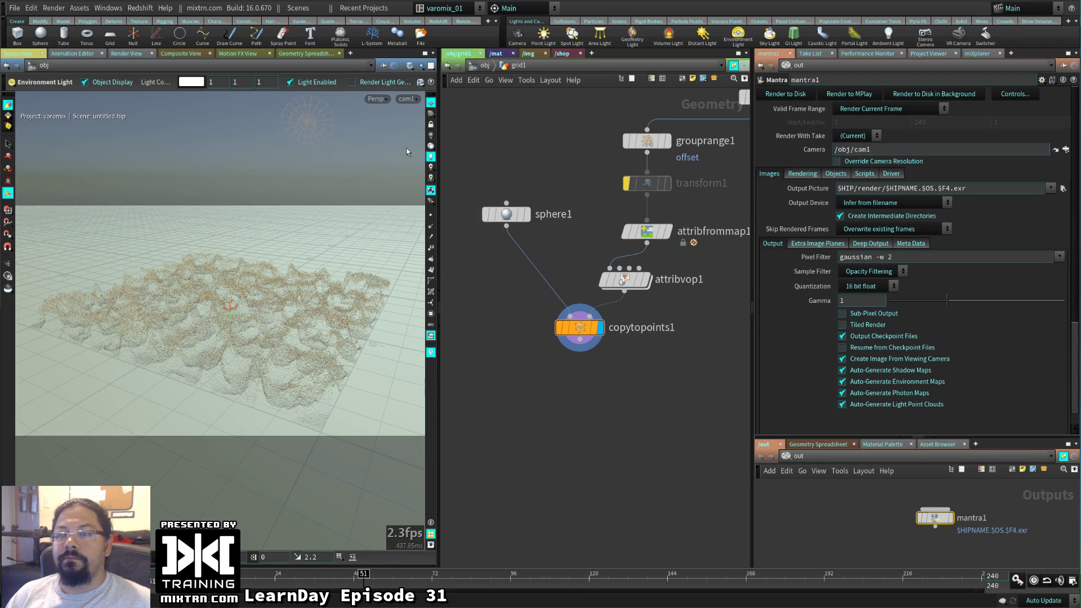
left_click(431, 126)
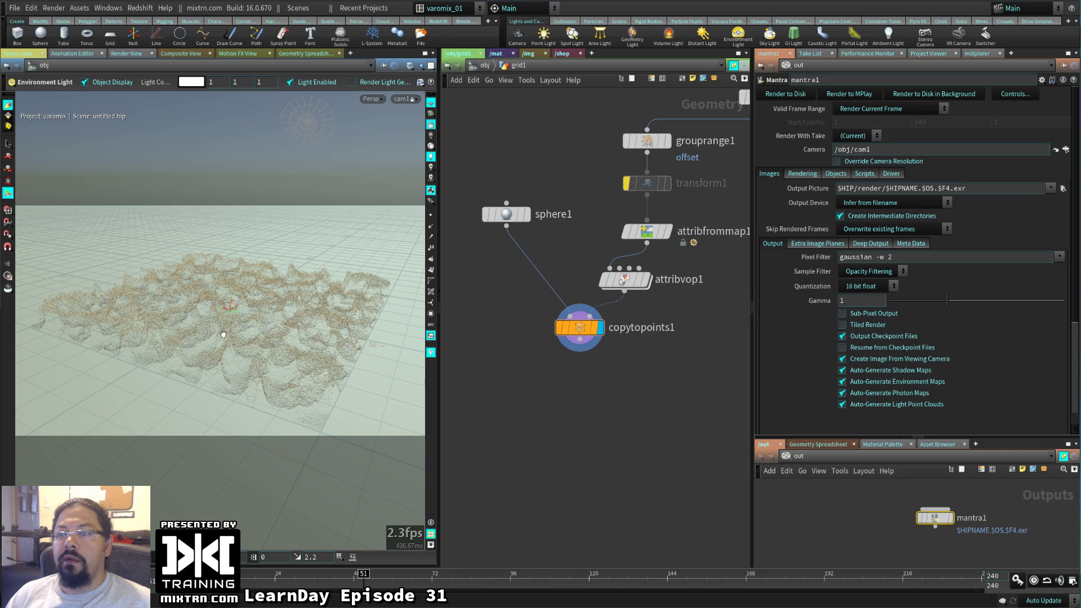
scroll(233, 334, "up", 5)
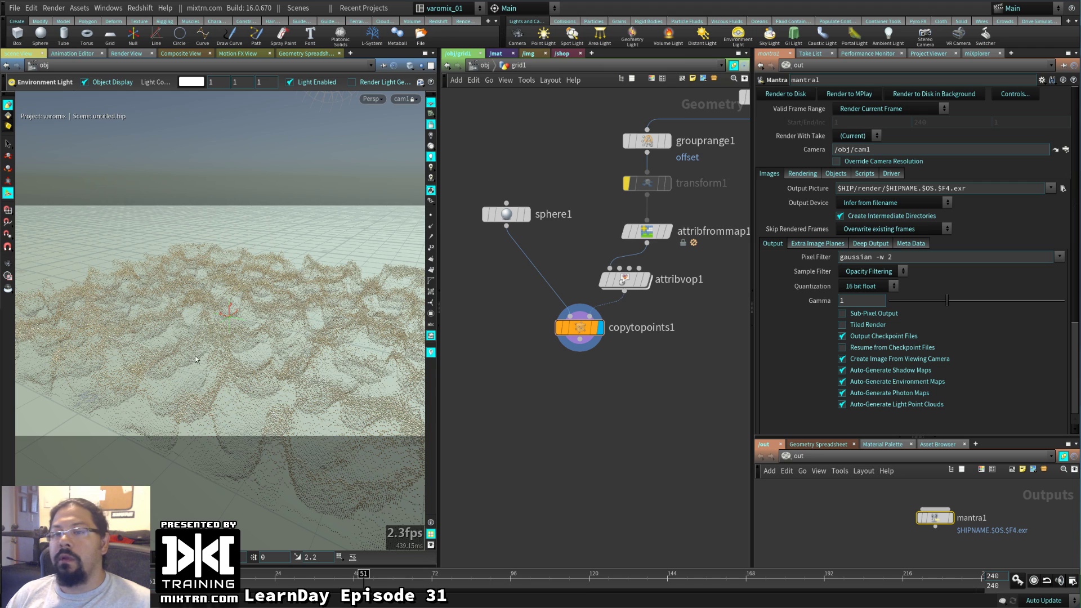
key("Escape")
scroll(224, 353, "up", 3)
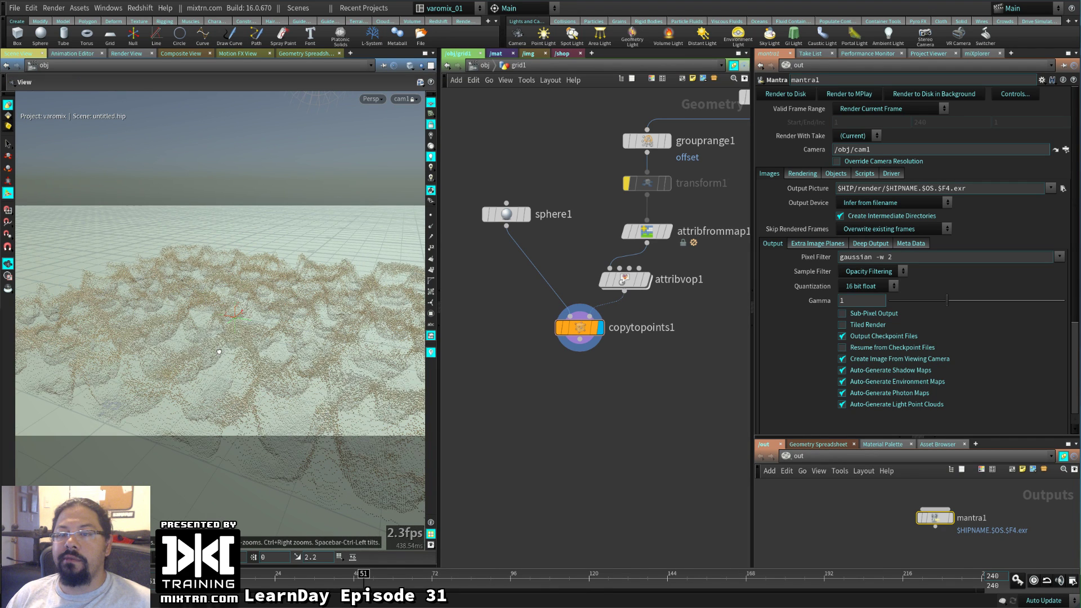
left_click_drag(218, 352, 243, 335)
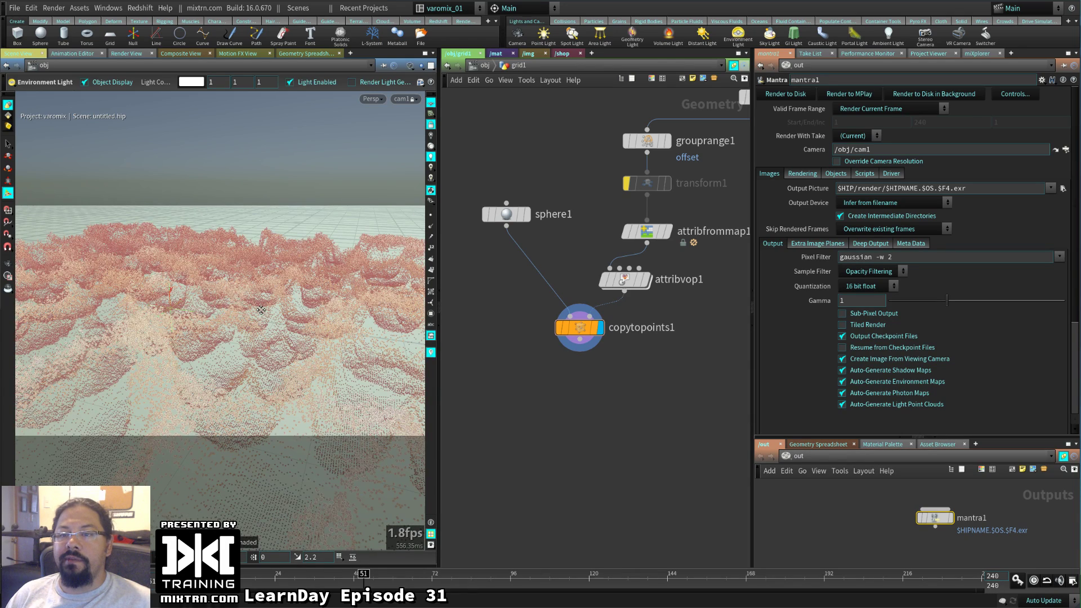
key("Escape")
scroll(262, 308, "up", 3)
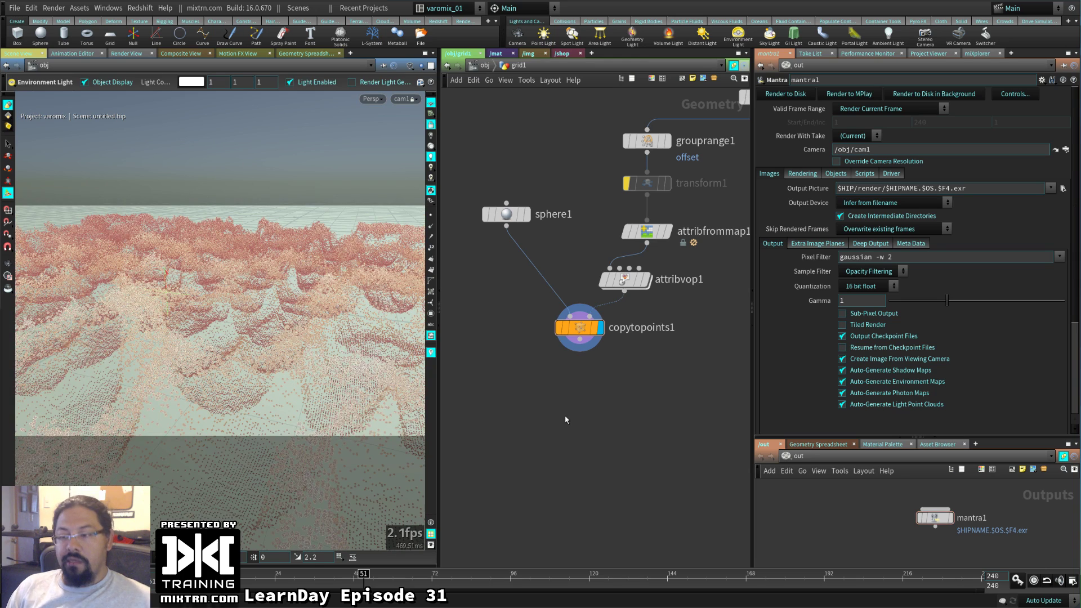
key("ctrl+shift+s")
left_click(751, 573)
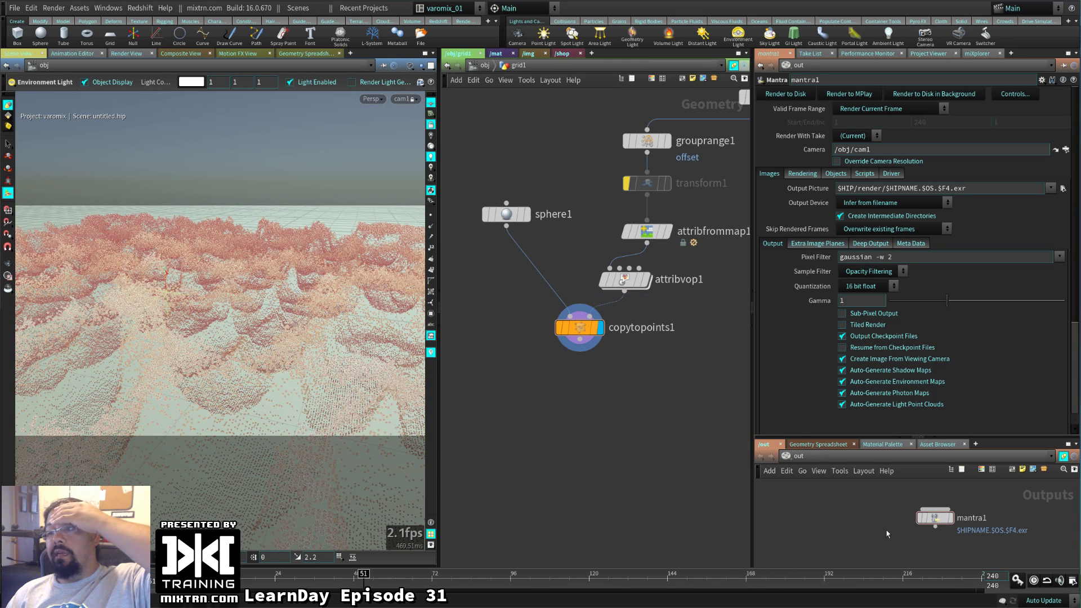
Override mantra1's camera resolution at 1/2 (Half Resolution) and render the current frame to MPlay in an enlarged window
left_click(928, 521)
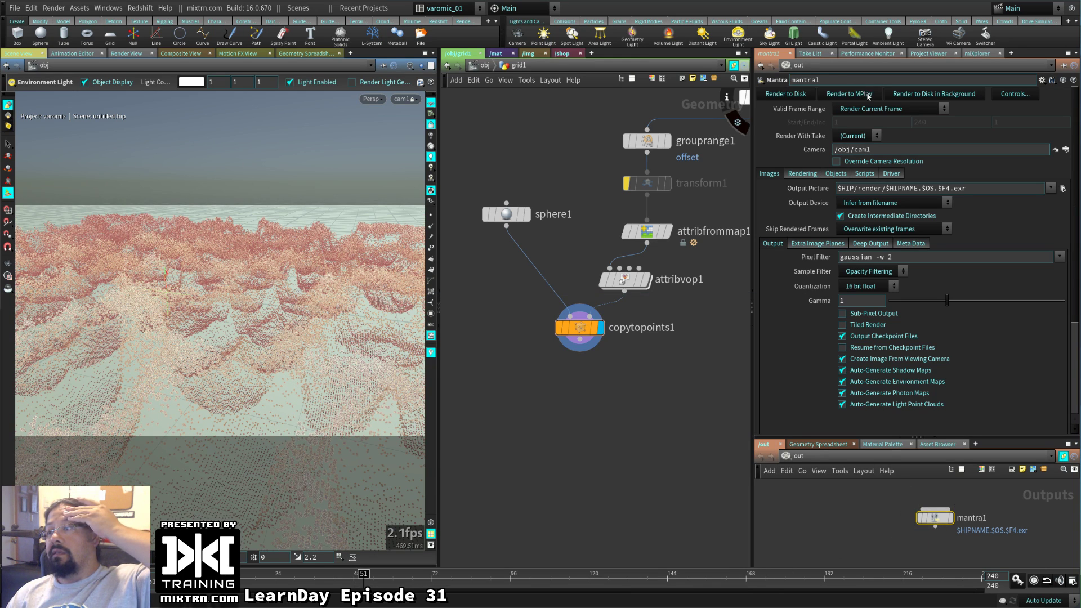
left_click(837, 161)
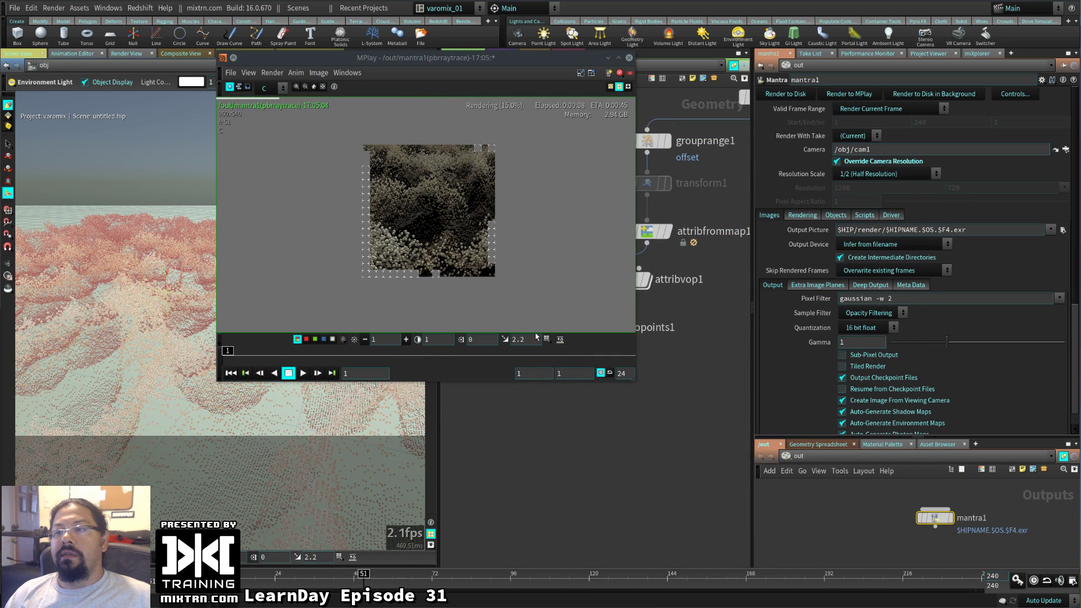
right_click_drag(536, 336, 709, 418, "alt")
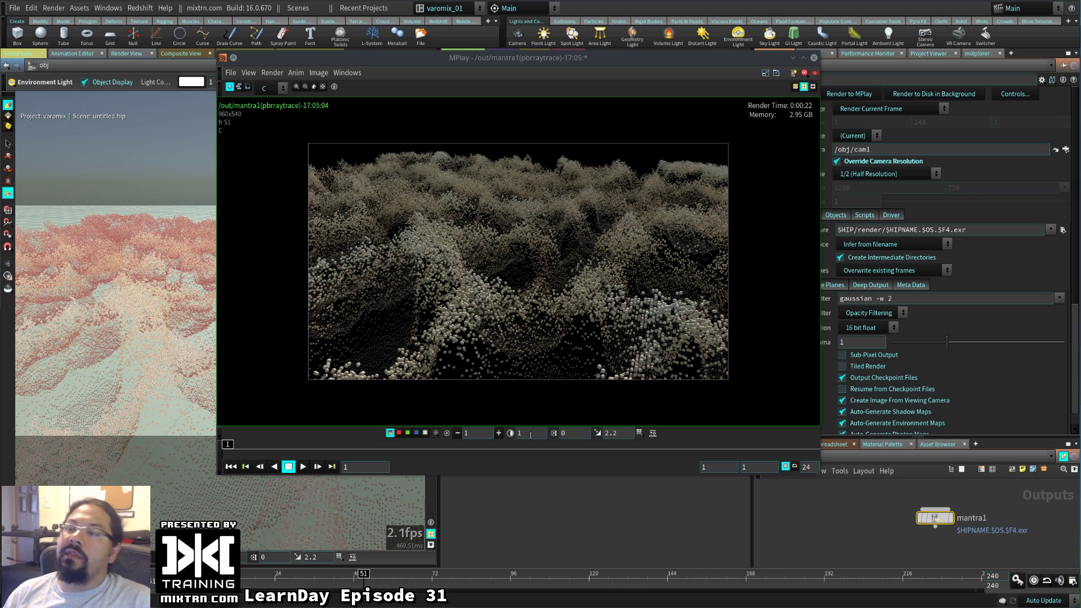
left_click_drag(593, 61, 393, 127)
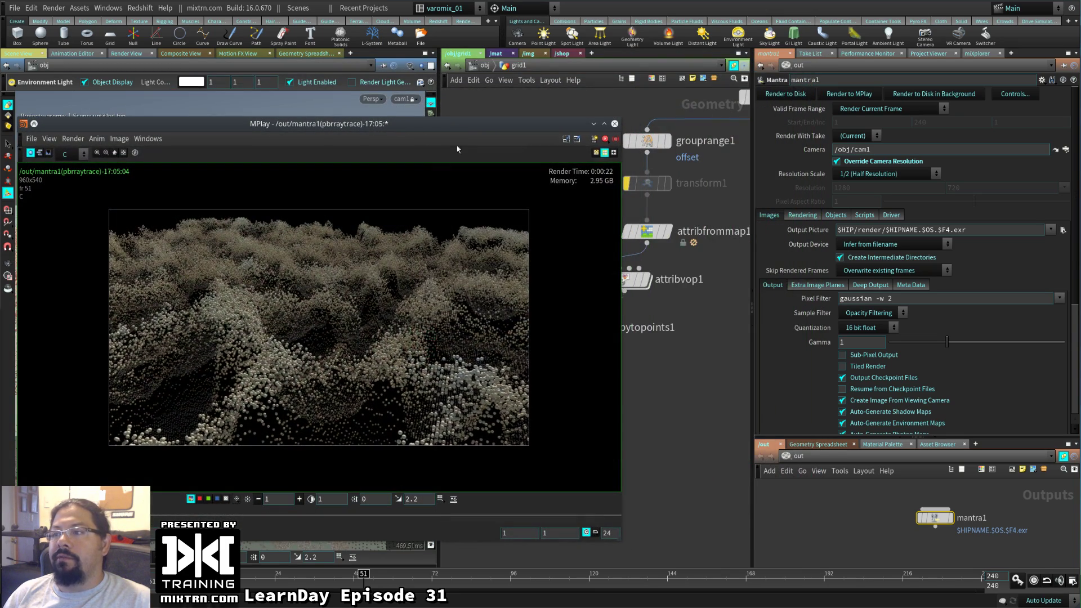
Examine cam1's transform, view and sampling parameters at object level, review the MPlay render, and close it
left_click(483, 65)
left_click_drag(508, 142, 1019, 468)
middle_click_drag(442, 246, 640, 265)
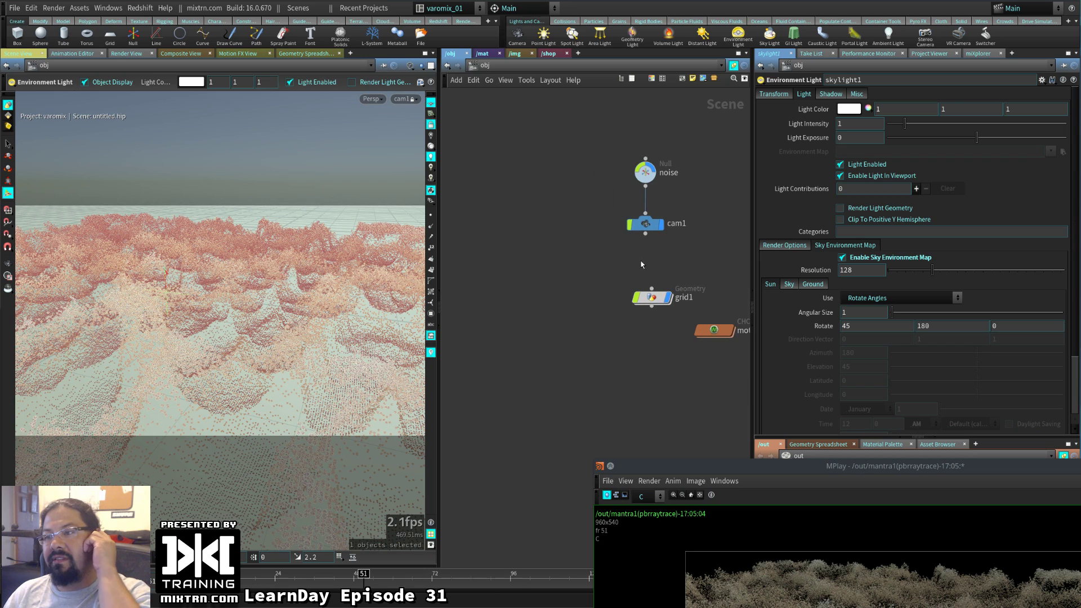
left_click(645, 224)
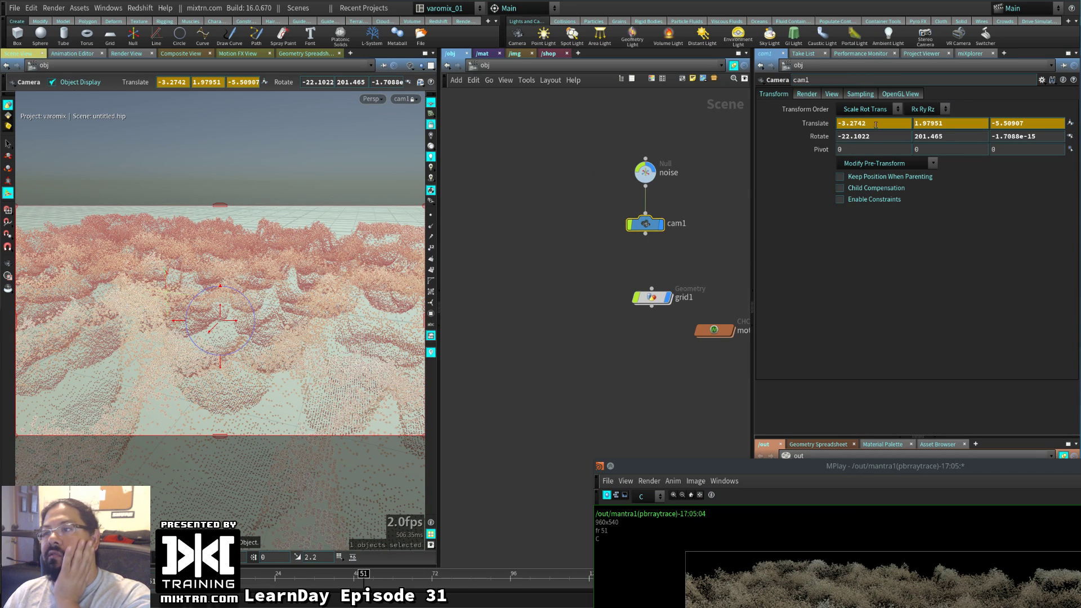
left_click(831, 94)
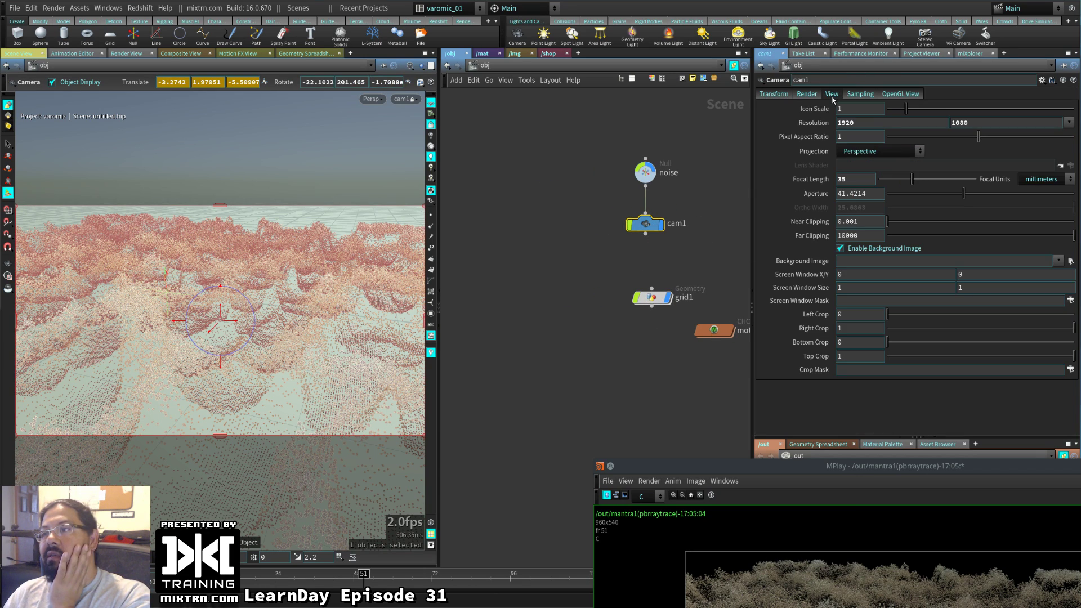
left_click(860, 94)
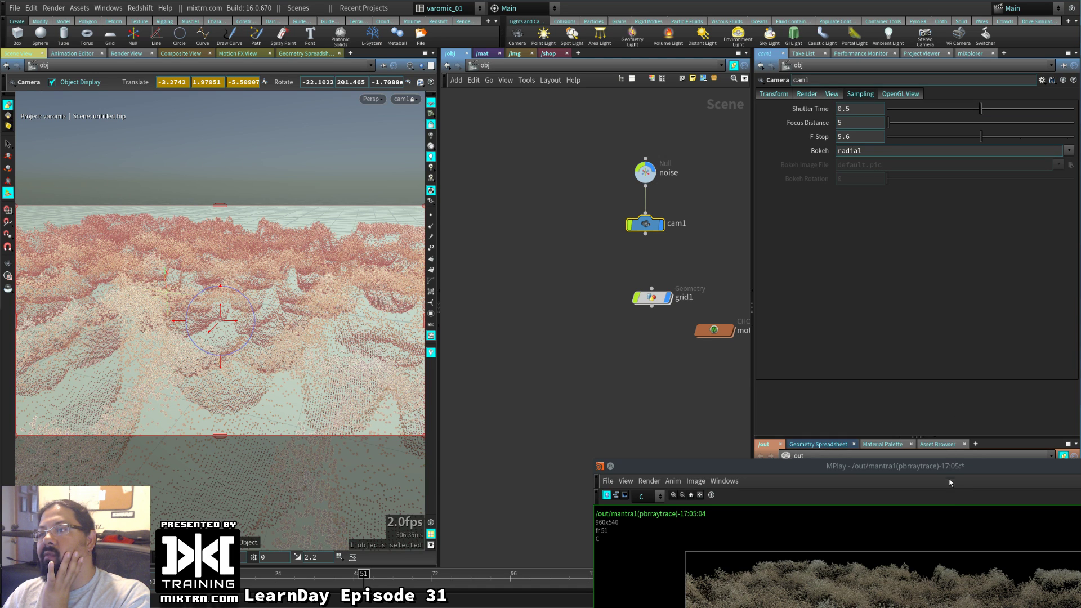
left_click_drag(978, 465, 629, 106)
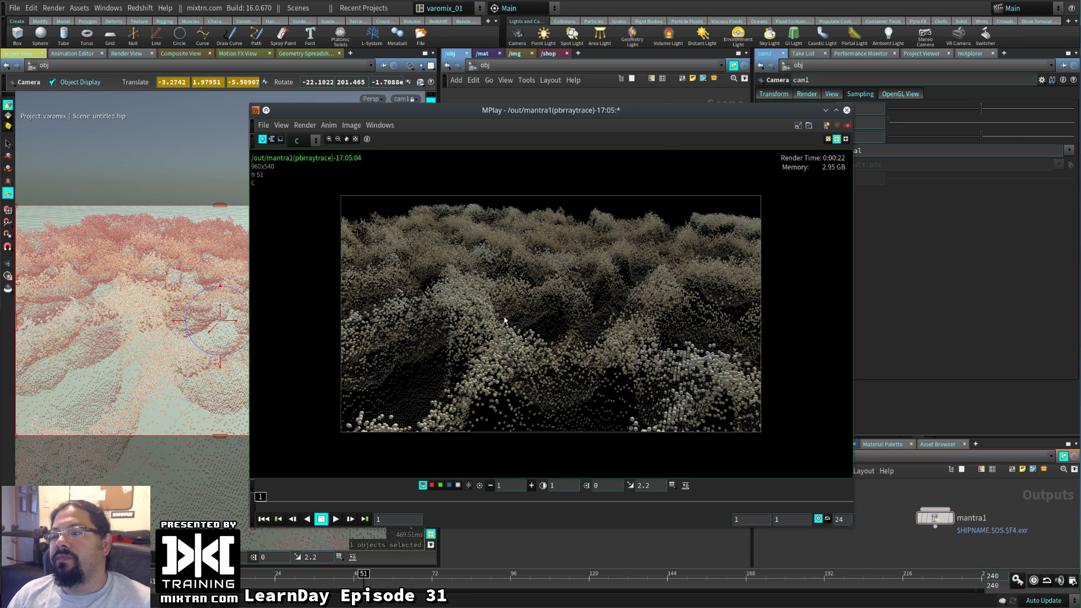
left_click(847, 110)
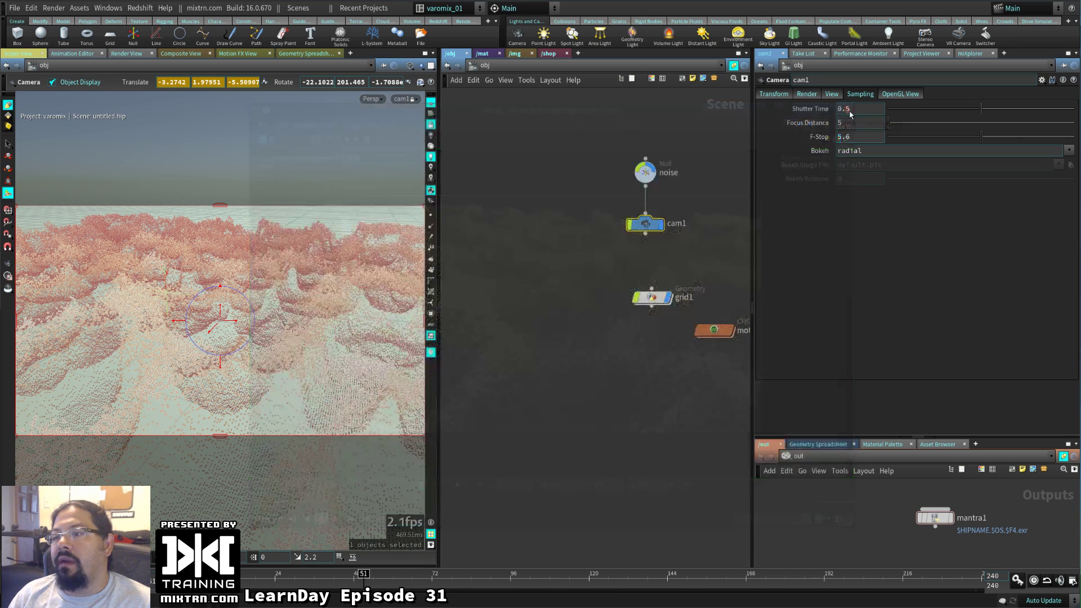
Enable Pack and Instance on copytopoints1 inside grid1 and render mantra1 to MPlay again
double_click(651, 296)
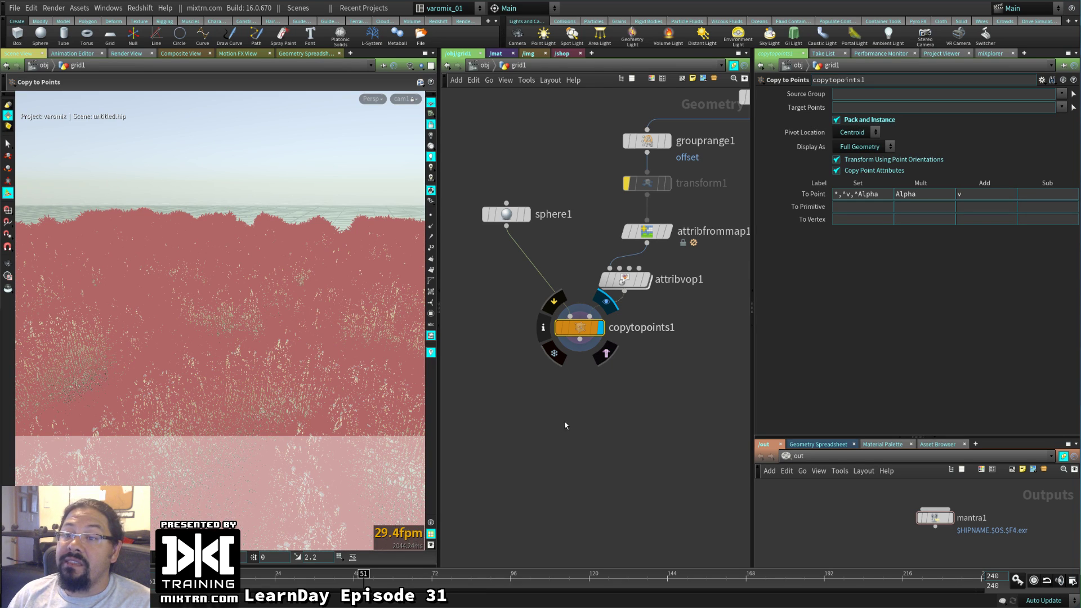
left_click(935, 517)
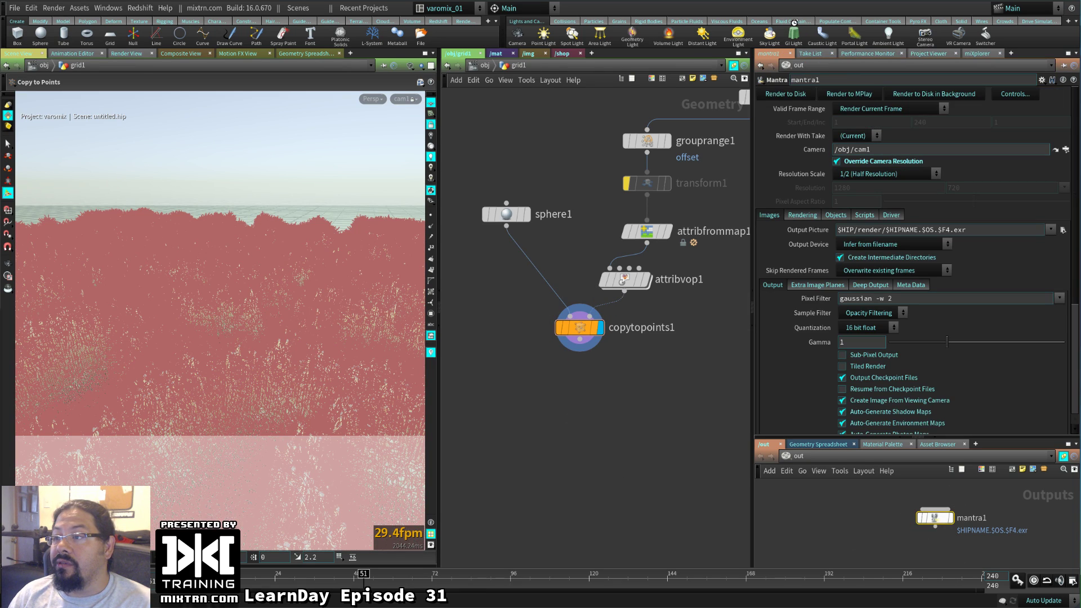
left_click(849, 94)
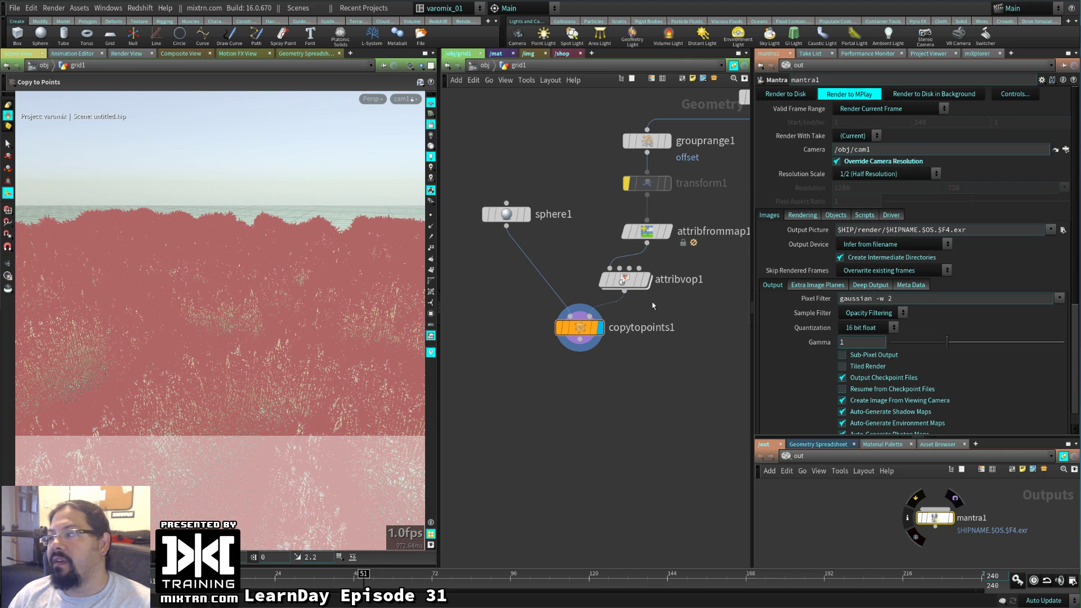